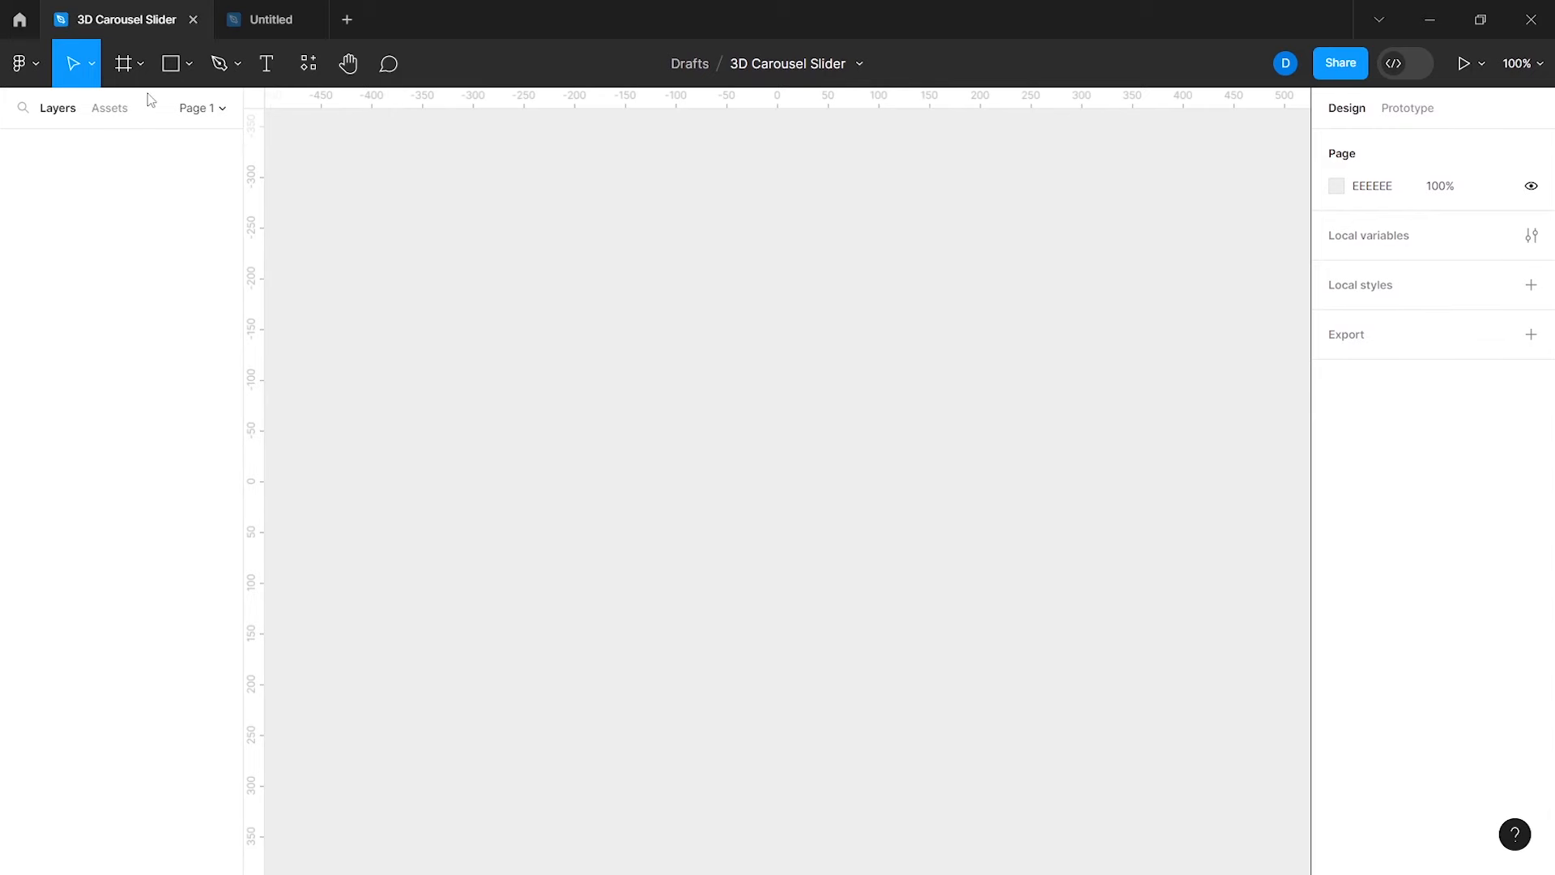
Step: Create a MacBook Pro 16" frame and change its fill to a radial gradient
{"action": "left_click", "coordinate": [124, 65]}
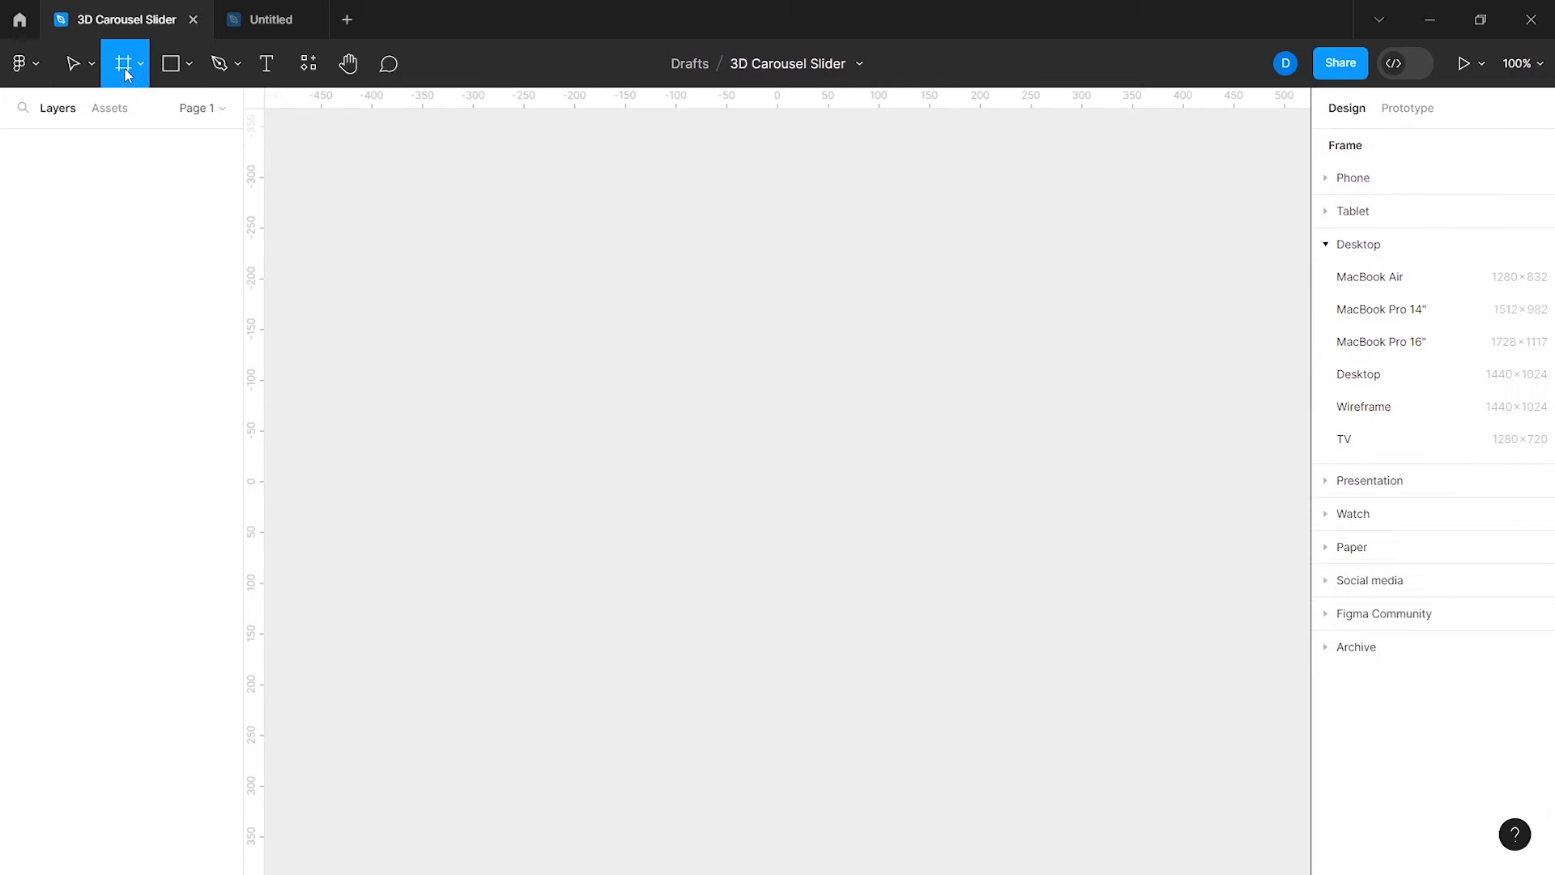
{"action": "left_click", "coordinate": [1387, 343]}
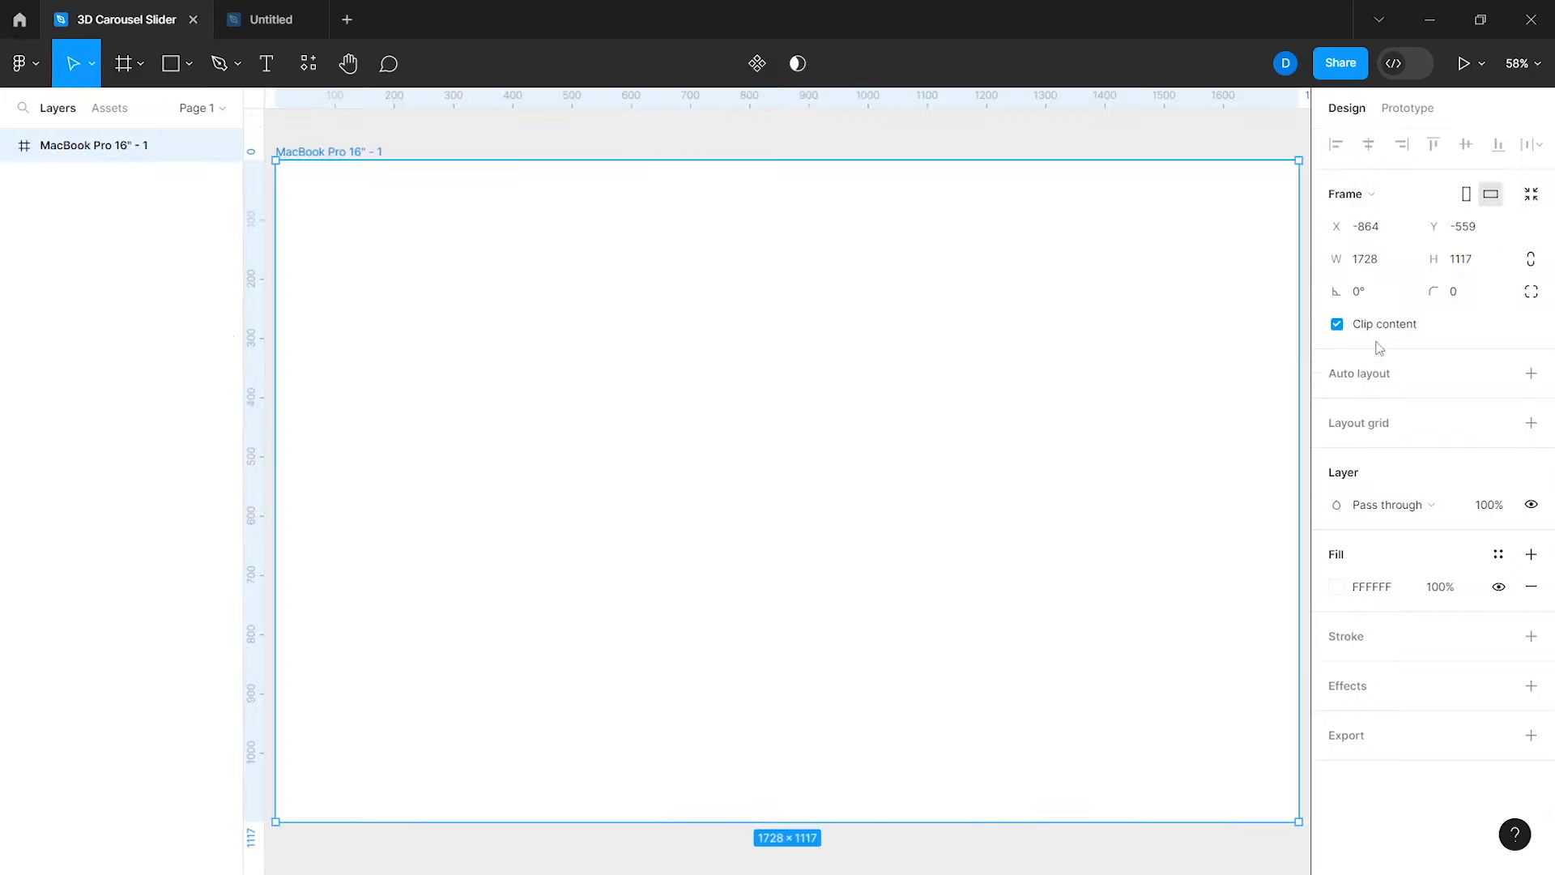
{"action": "left_click", "coordinate": [1338, 588]}
{"action": "left_click", "coordinate": [1119, 330]}
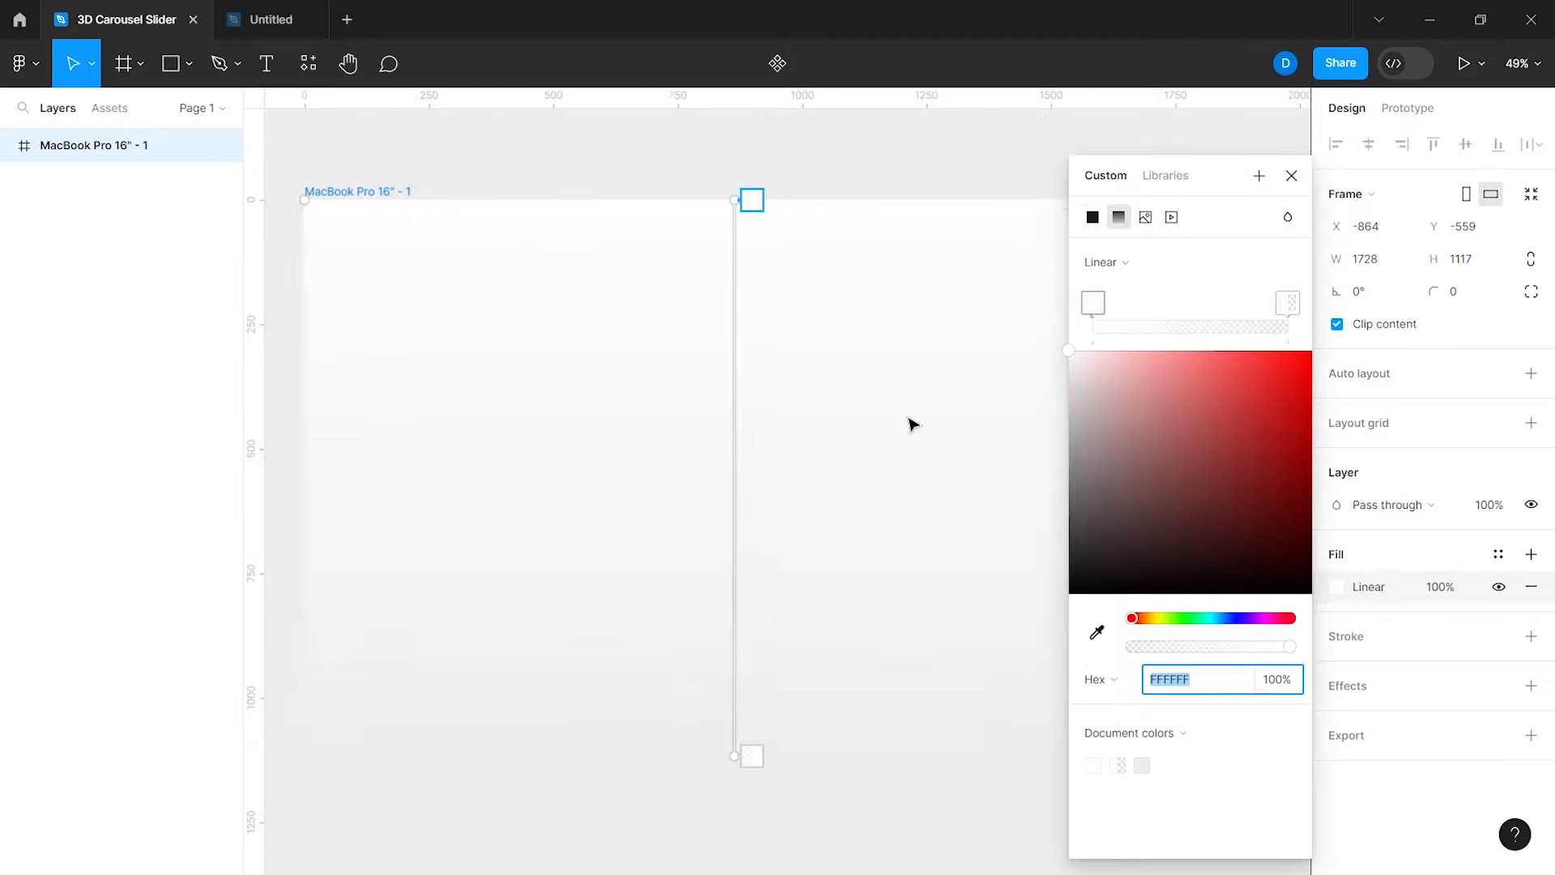
{"action": "left_click", "coordinate": [1104, 261]}
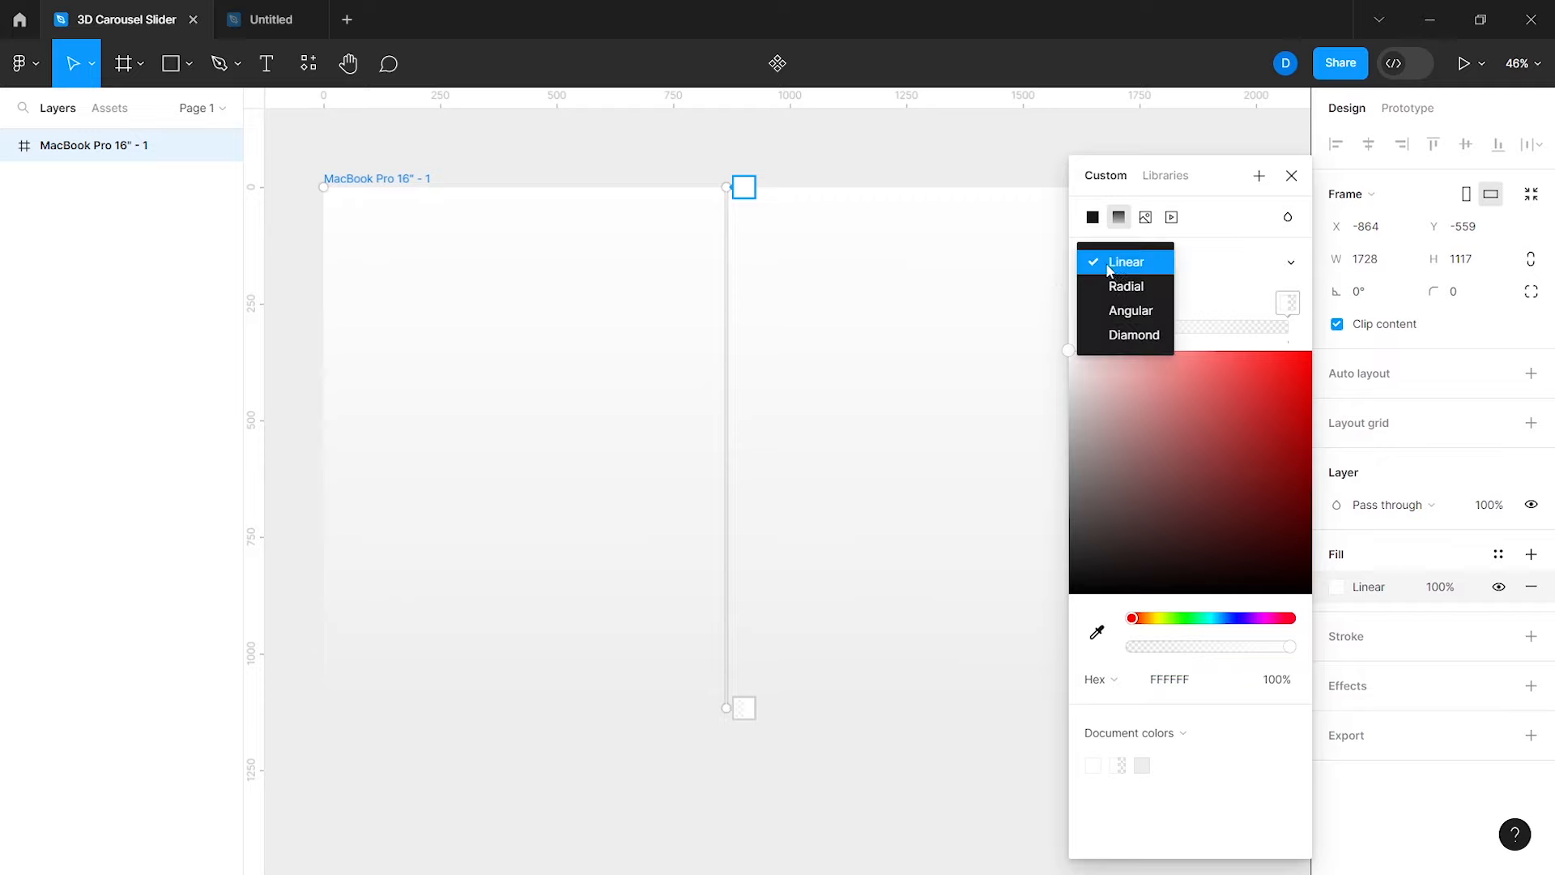
{"action": "left_click", "coordinate": [1114, 283]}
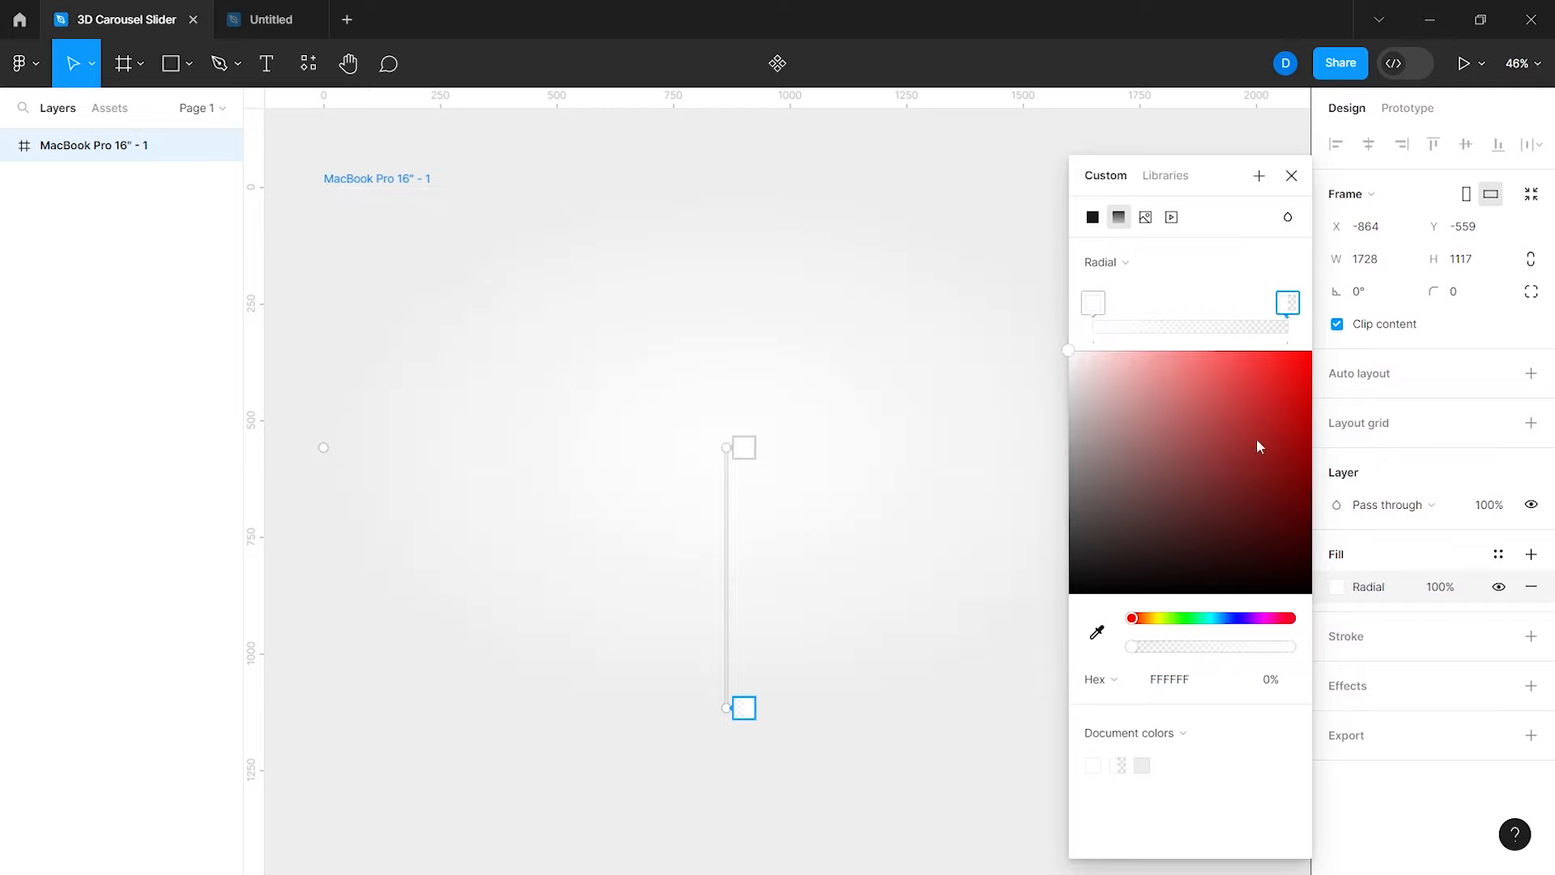
Step: Make the gradient's outer stop fully opaque pink-red and set its centre stop to FFCCD9
{"action": "left_click_drag", "start_coordinate": [1207, 646], "coordinate": [1320, 652]}
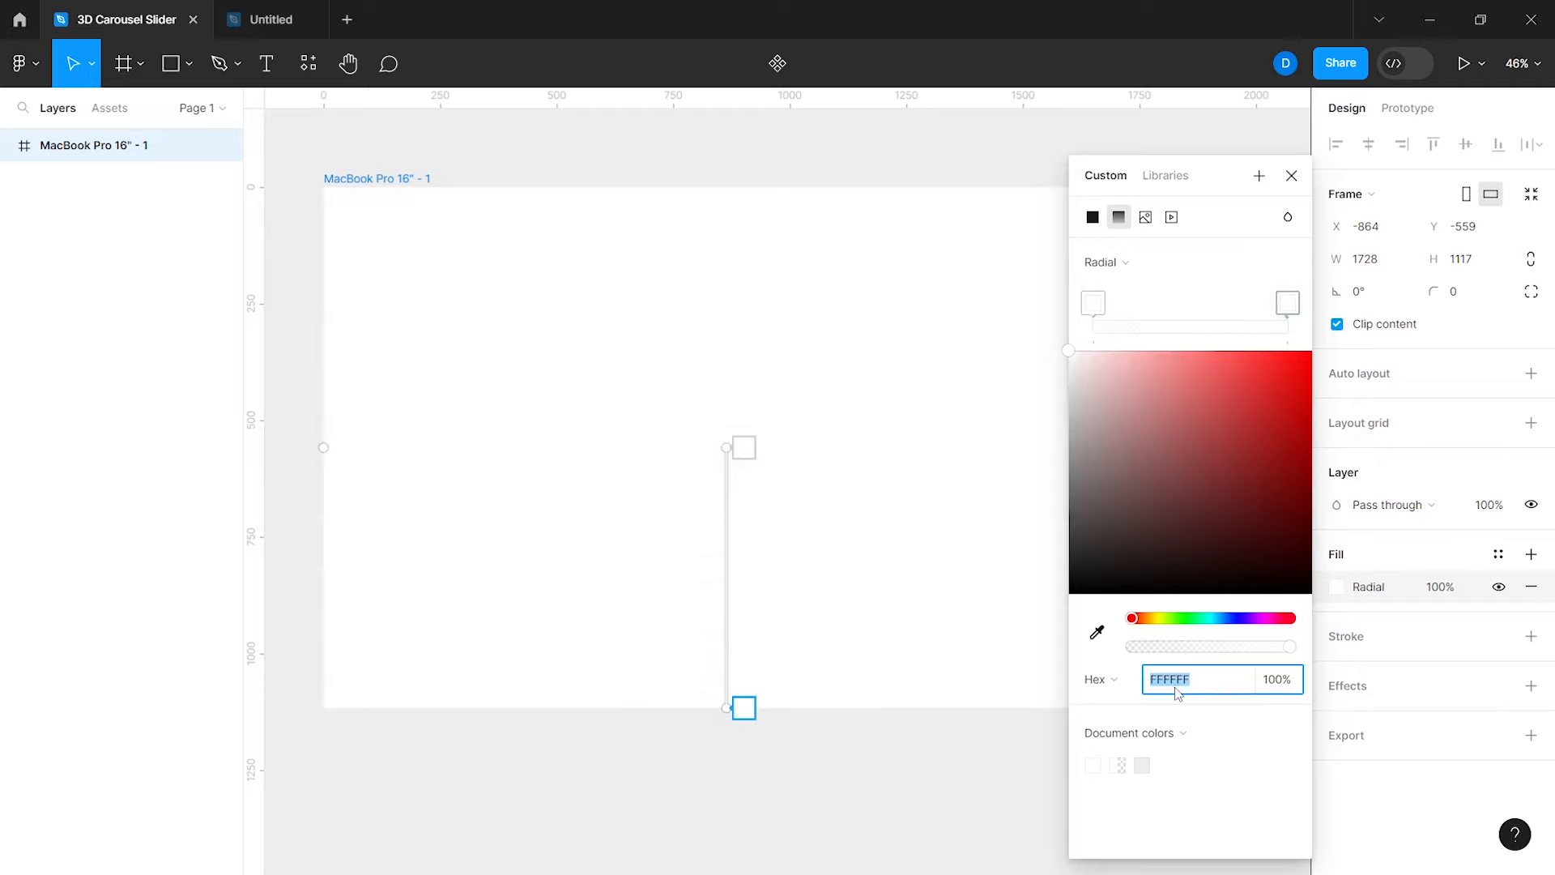
{"action": "key", "text": "Return"}
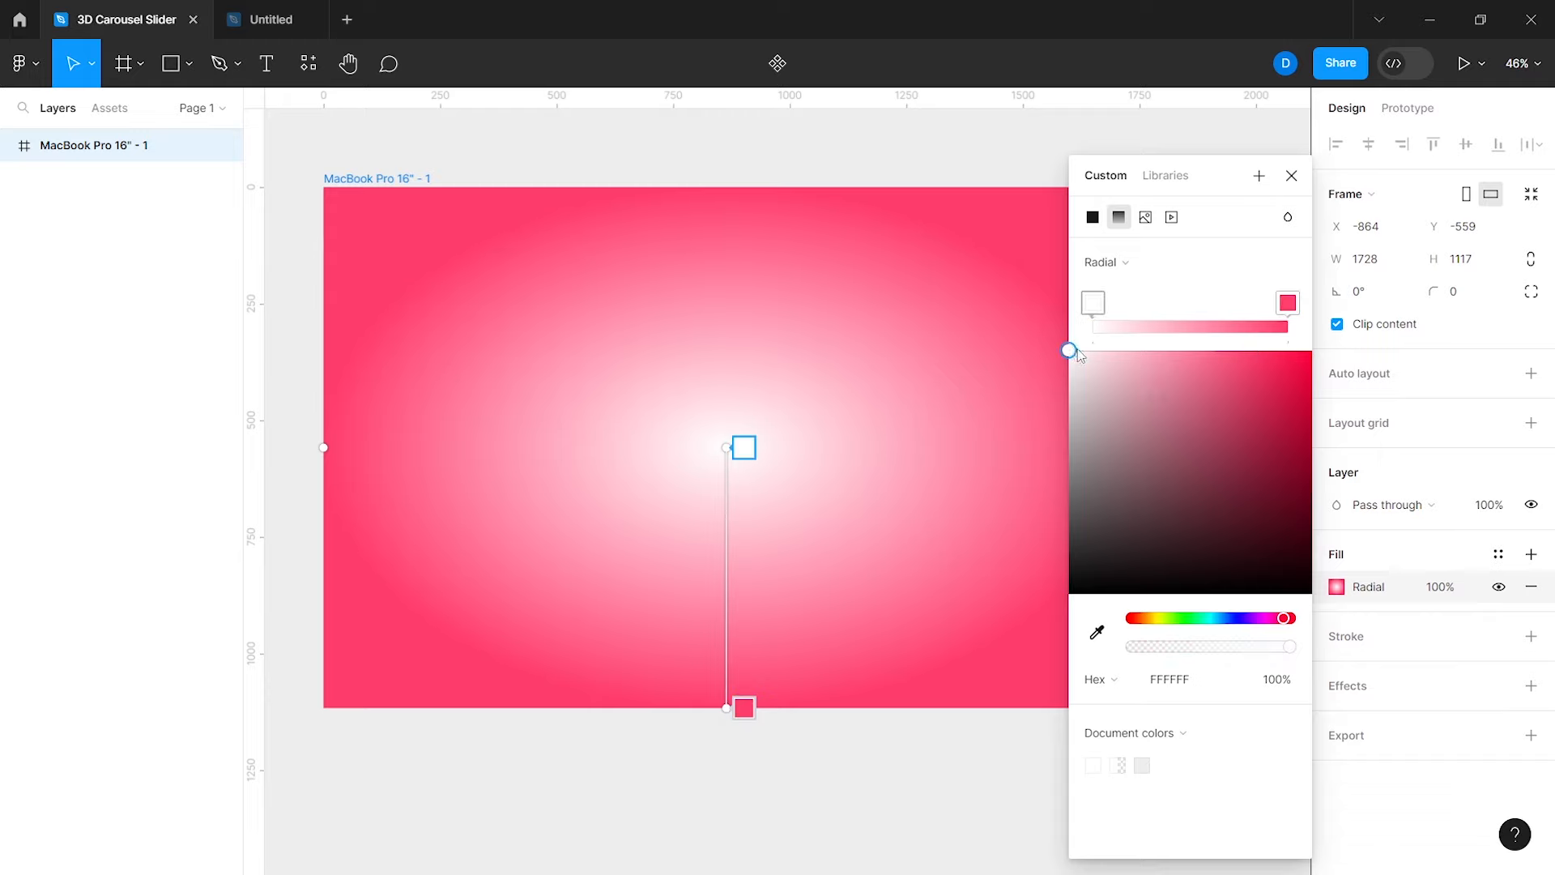
{"action": "left_click_drag", "start_coordinate": [1078, 351], "coordinate": [1097, 350]}
{"action": "left_click", "coordinate": [1189, 688]}
{"action": "type", "text": "FFCCD9"}
{"action": "key", "text": "Return"}
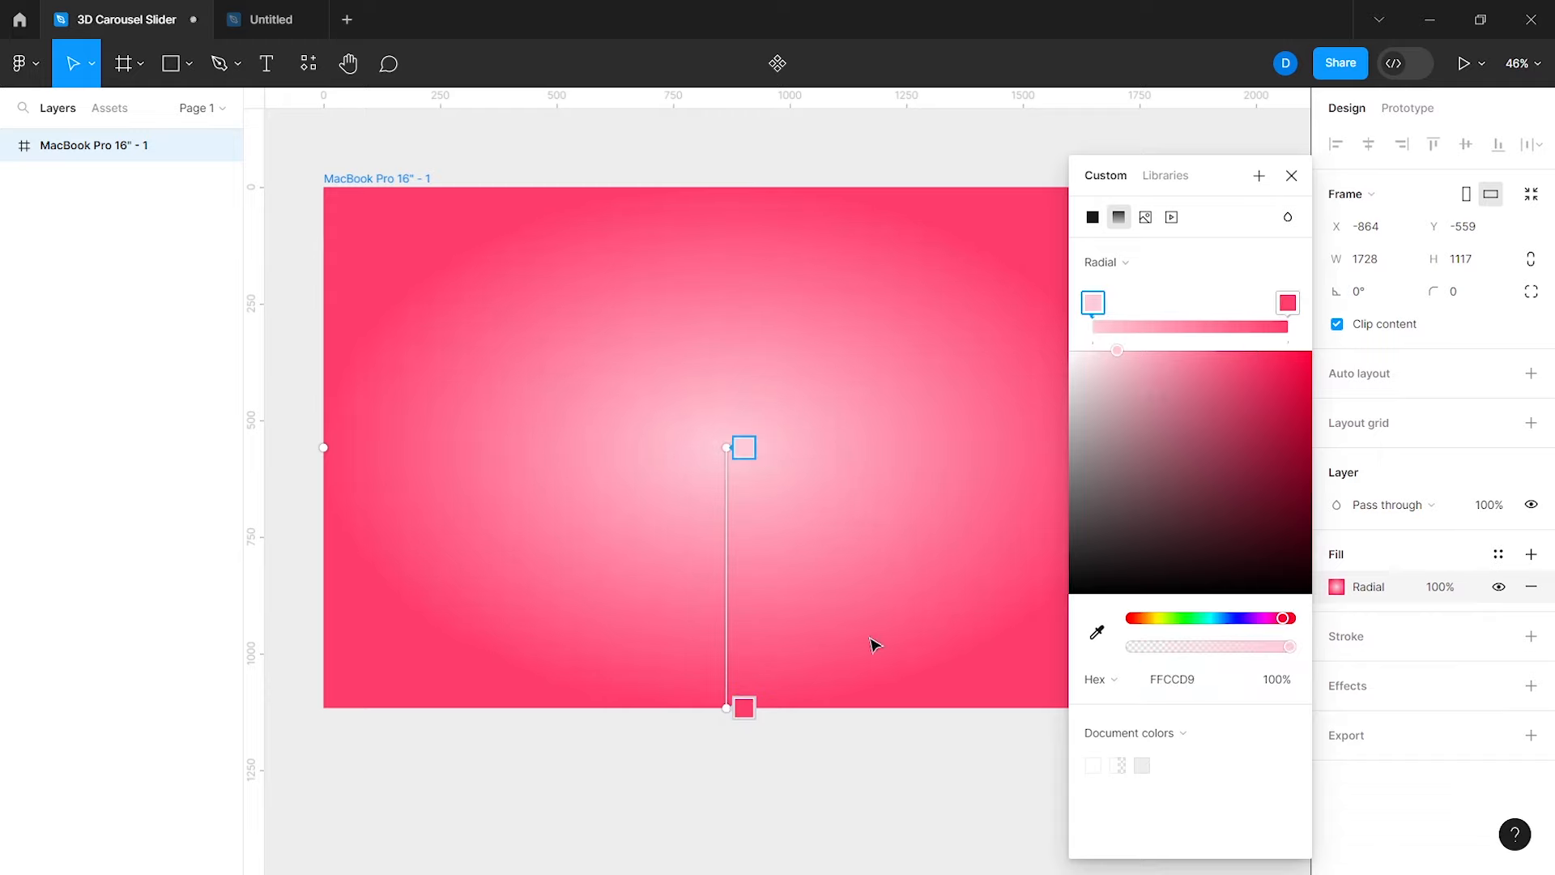
{"action": "left_click", "coordinate": [1291, 176]}
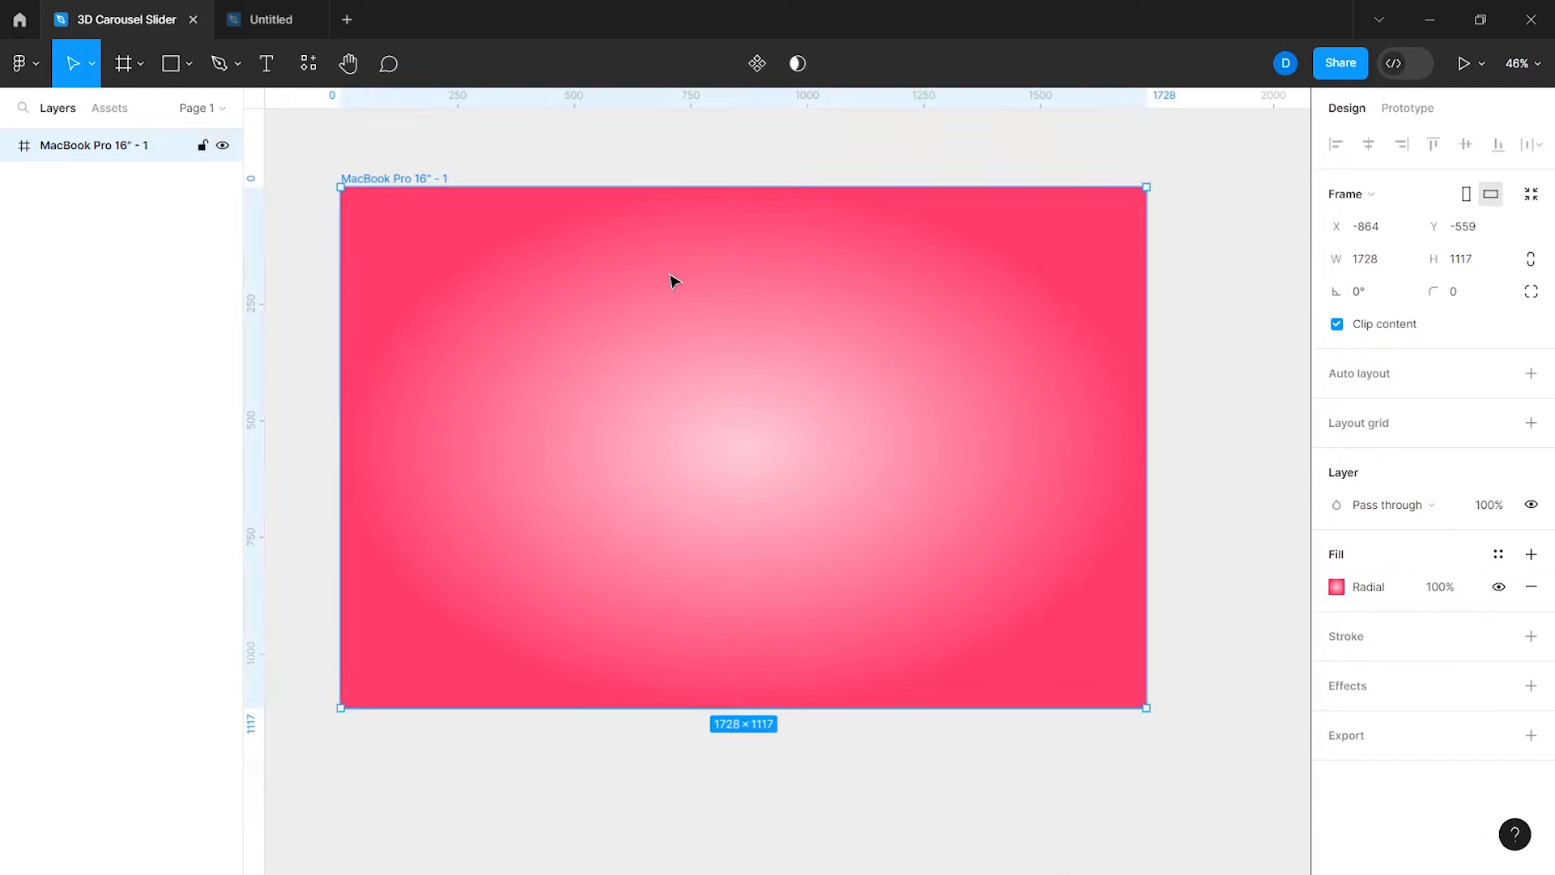
Step: Add the logo text "Fruite" in Lobster, size 50, near the frame's upper-left corner
{"action": "left_click", "coordinate": [412, 225]}
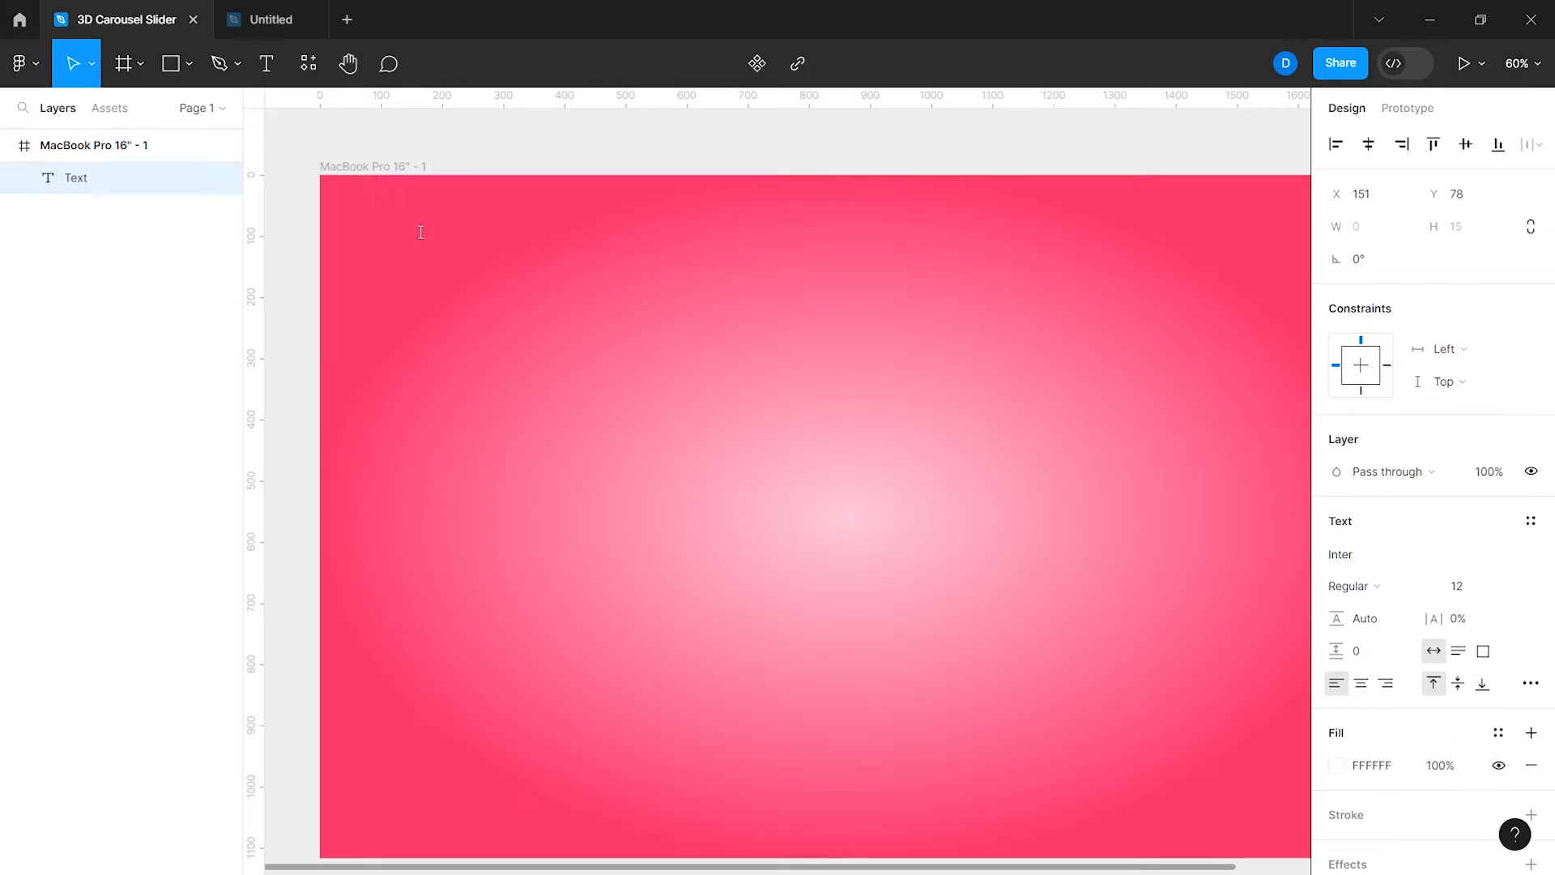
{"action": "left_click", "coordinate": [531, 358]}
{"action": "left_click", "coordinate": [1358, 557]}
{"action": "type", "text": "Lobster"}
{"action": "key", "text": "Return"}
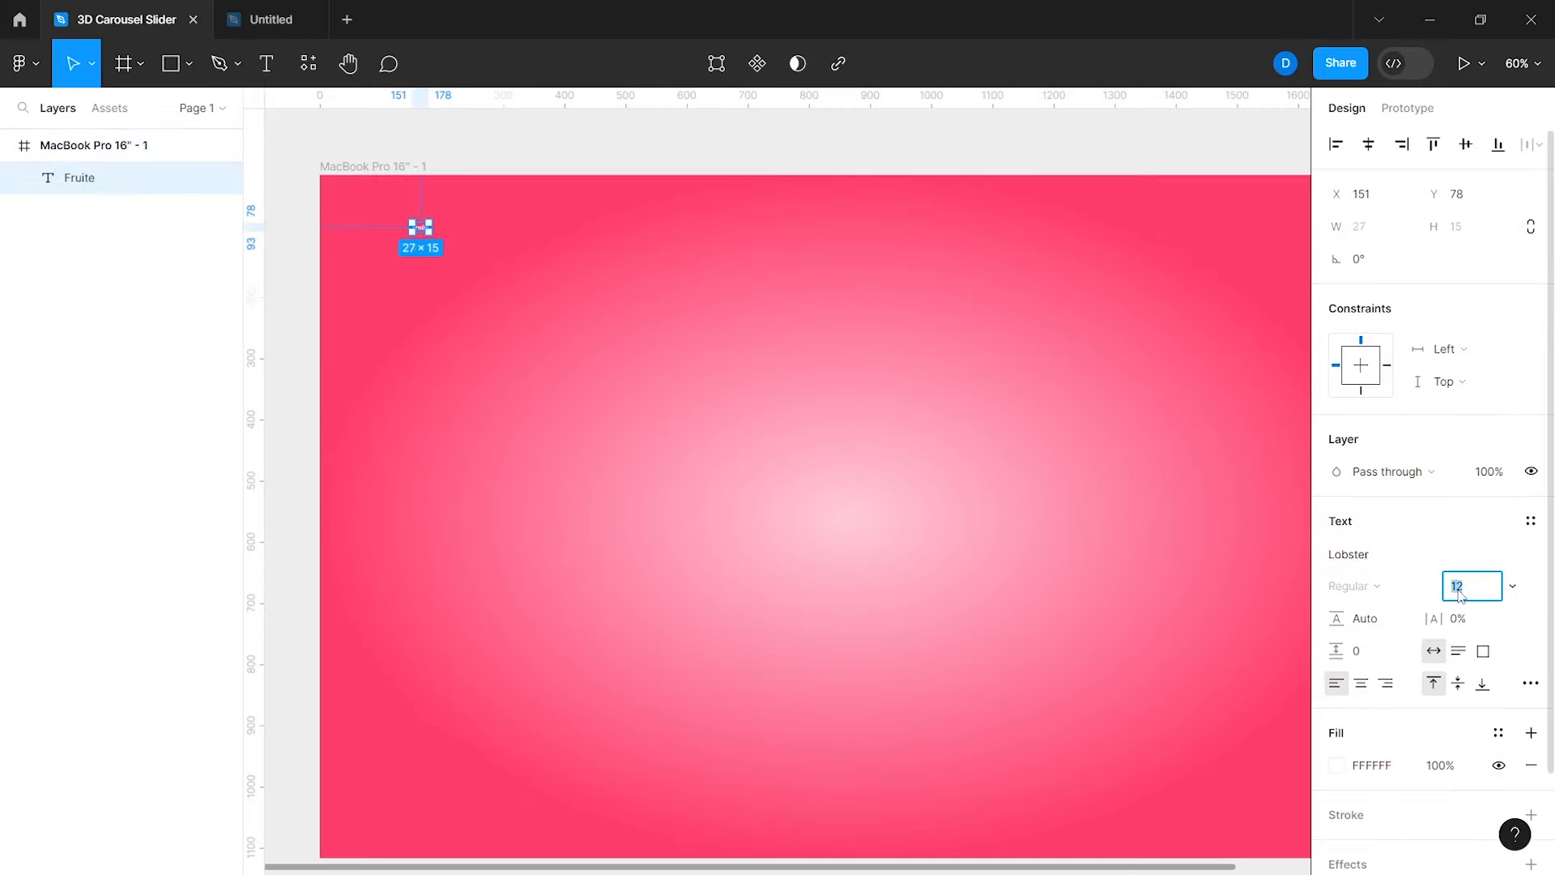
{"action": "type", "text": "50"}
{"action": "key", "text": "Return"}
{"action": "scroll", "coordinate": [1024, 507], "scroll_direction": "down", "scroll_amount": 3}
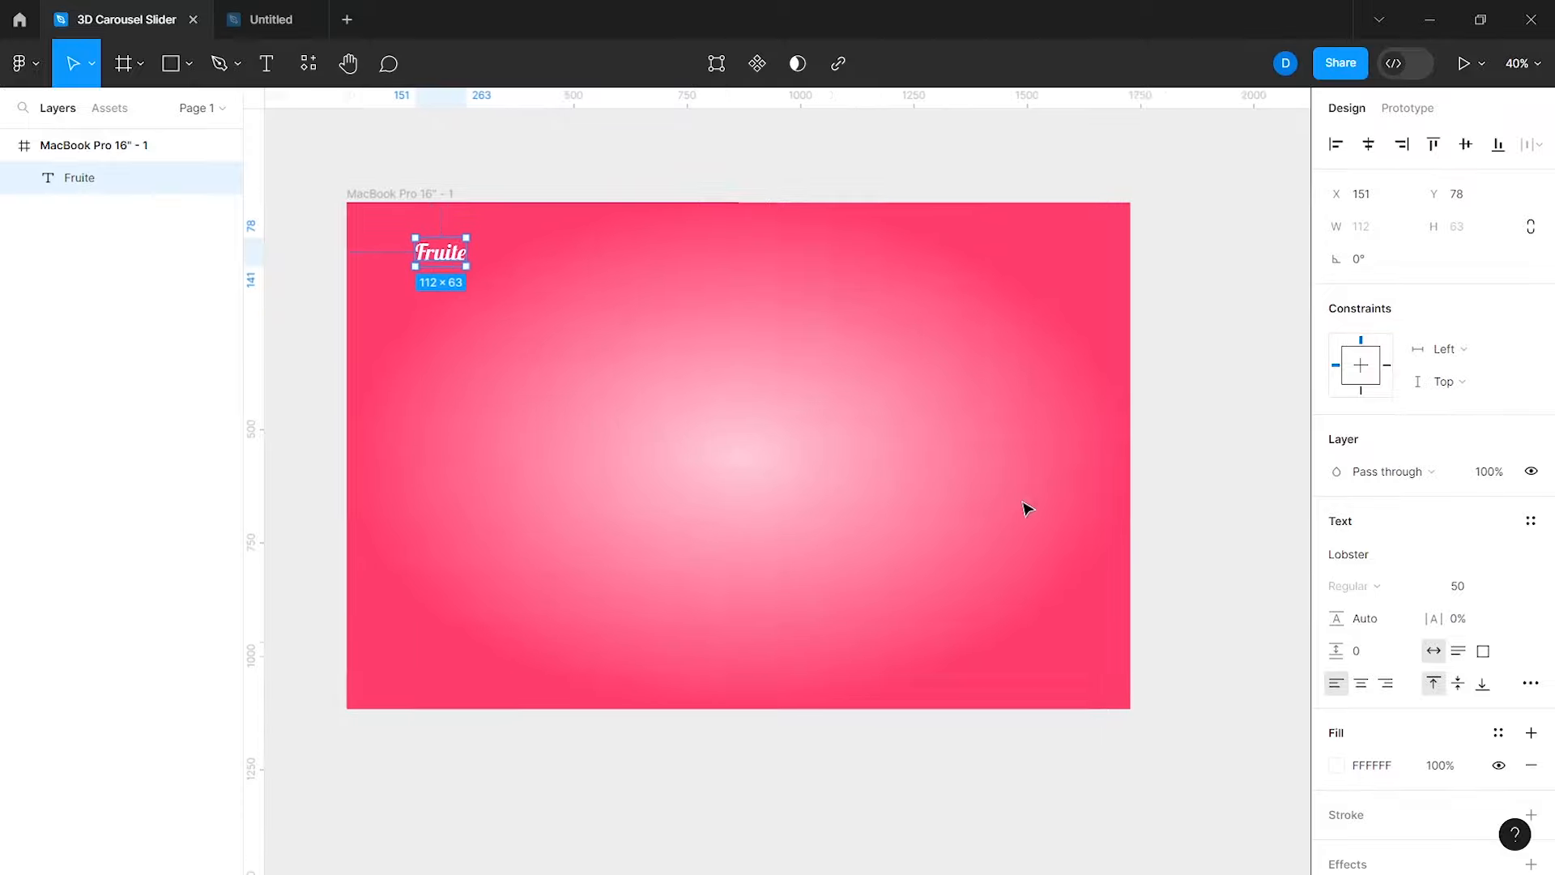
{"action": "scroll", "coordinate": [546, 313], "scroll_direction": "up", "scroll_amount": 3}
{"action": "left_click_drag", "start_coordinate": [422, 239], "coordinate": [420, 231]}
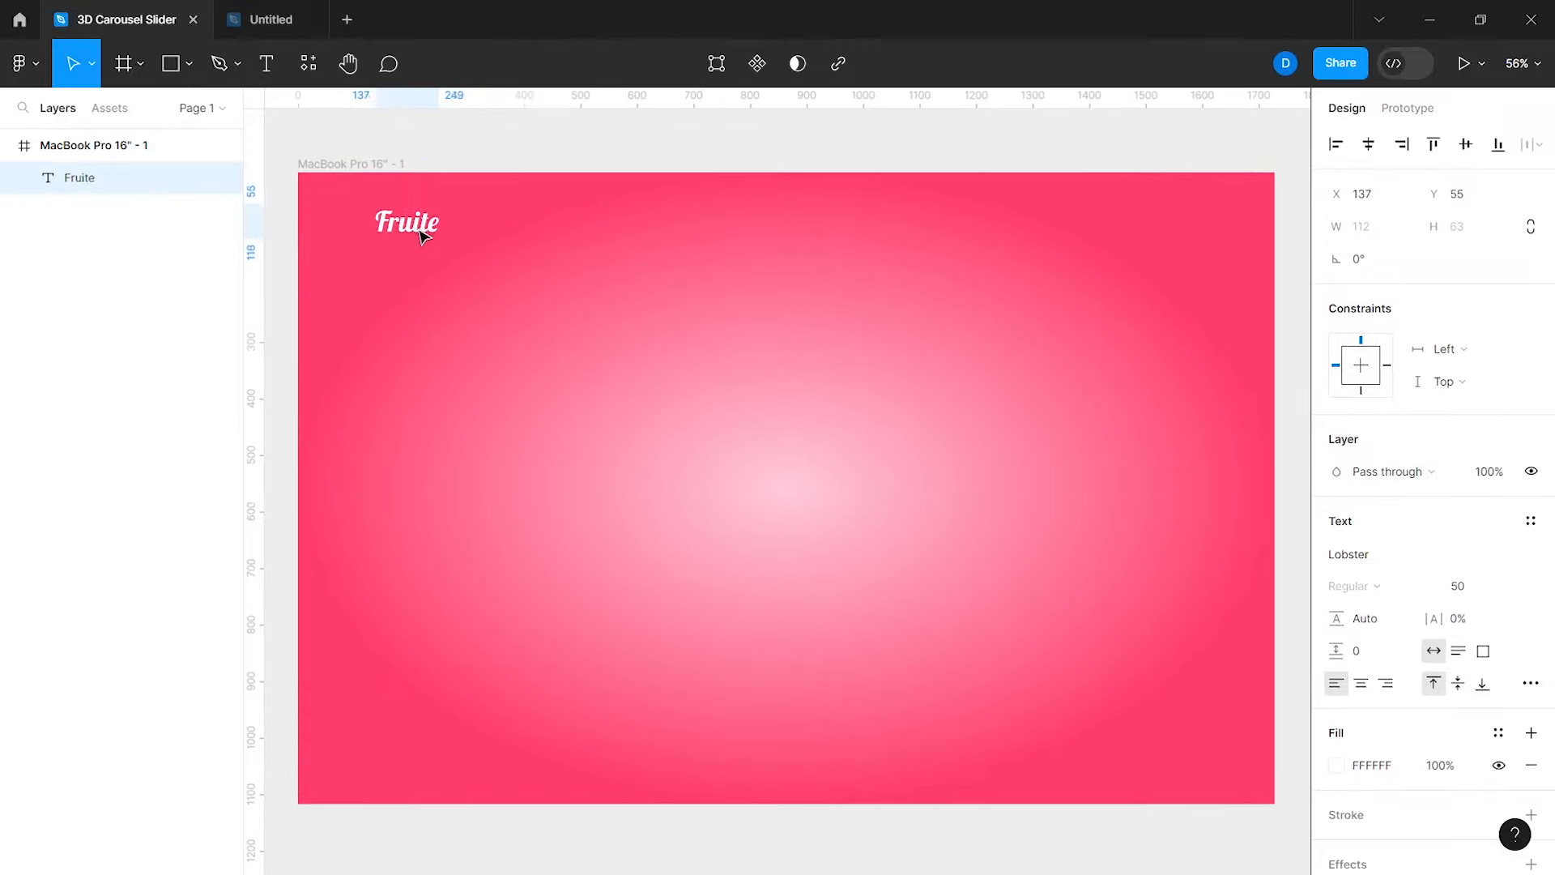
{"action": "left_click", "coordinate": [569, 303]}
Step: Add a 10-column layout grid to the frame and shift the Fruite logo to the end of the first column
{"action": "left_click", "coordinate": [392, 163]}
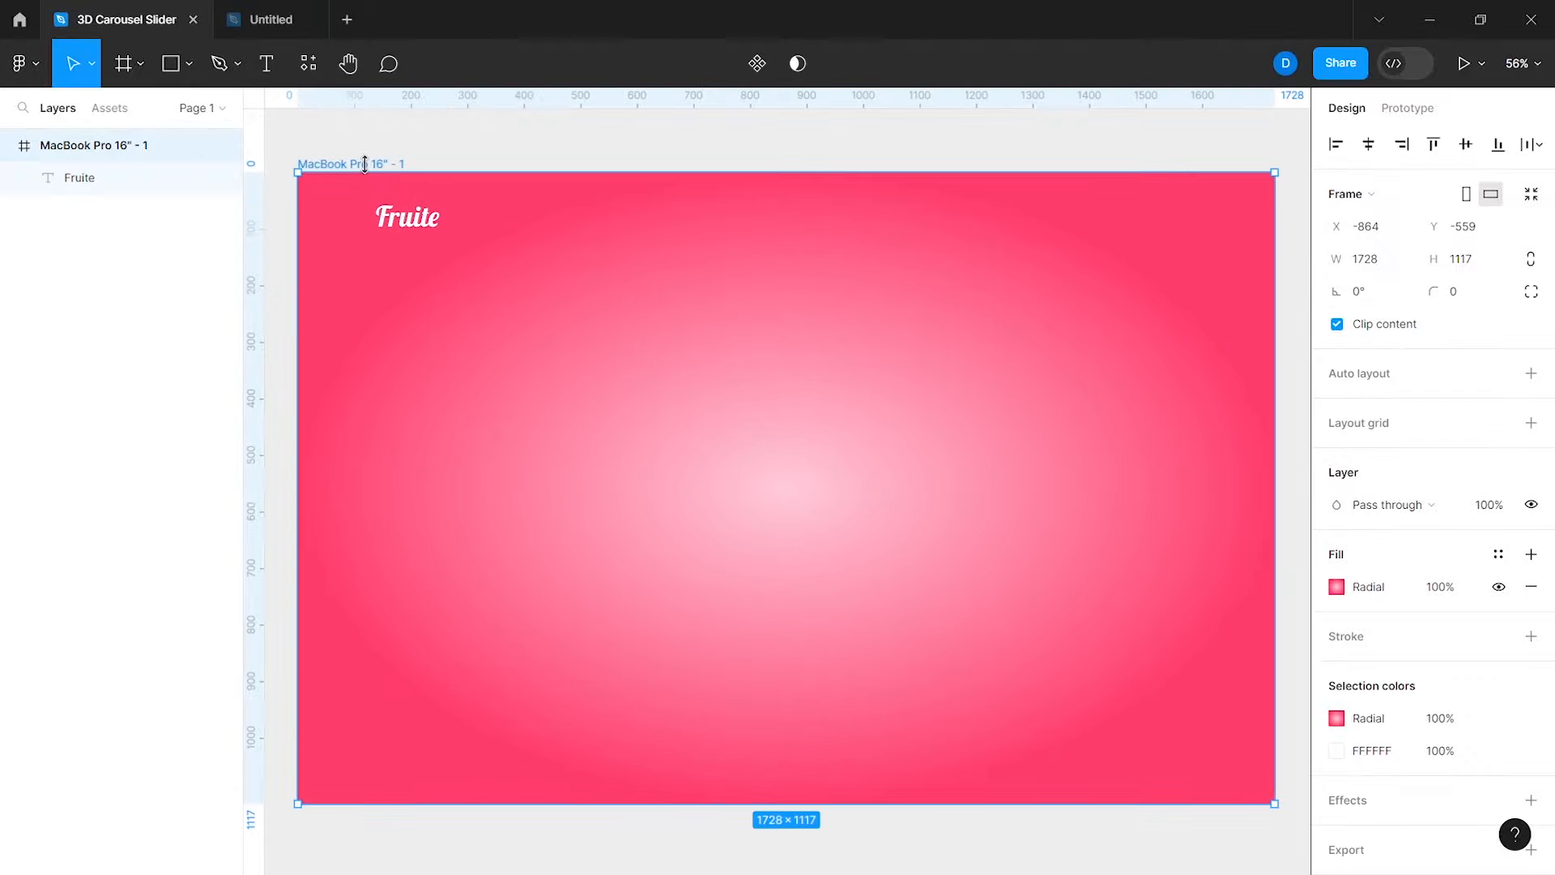
{"action": "left_click", "coordinate": [1399, 430]}
{"action": "left_click", "coordinate": [1336, 455]}
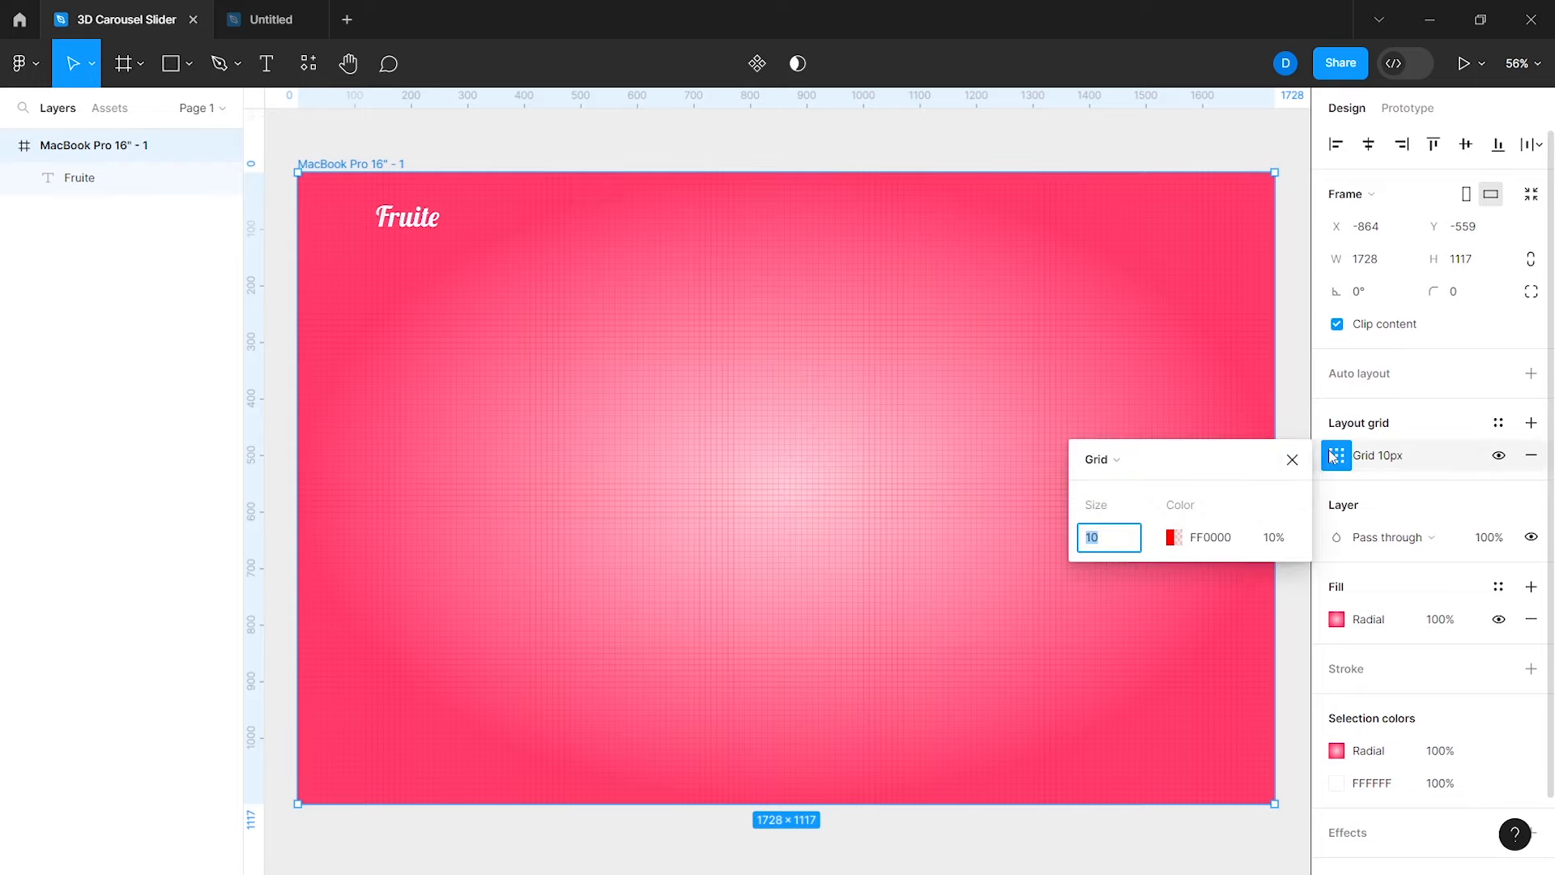
{"action": "left_click", "coordinate": [1110, 459]}
{"action": "left_click", "coordinate": [1118, 480]}
{"action": "type", "text": "10"}
{"action": "key", "text": "Return"}
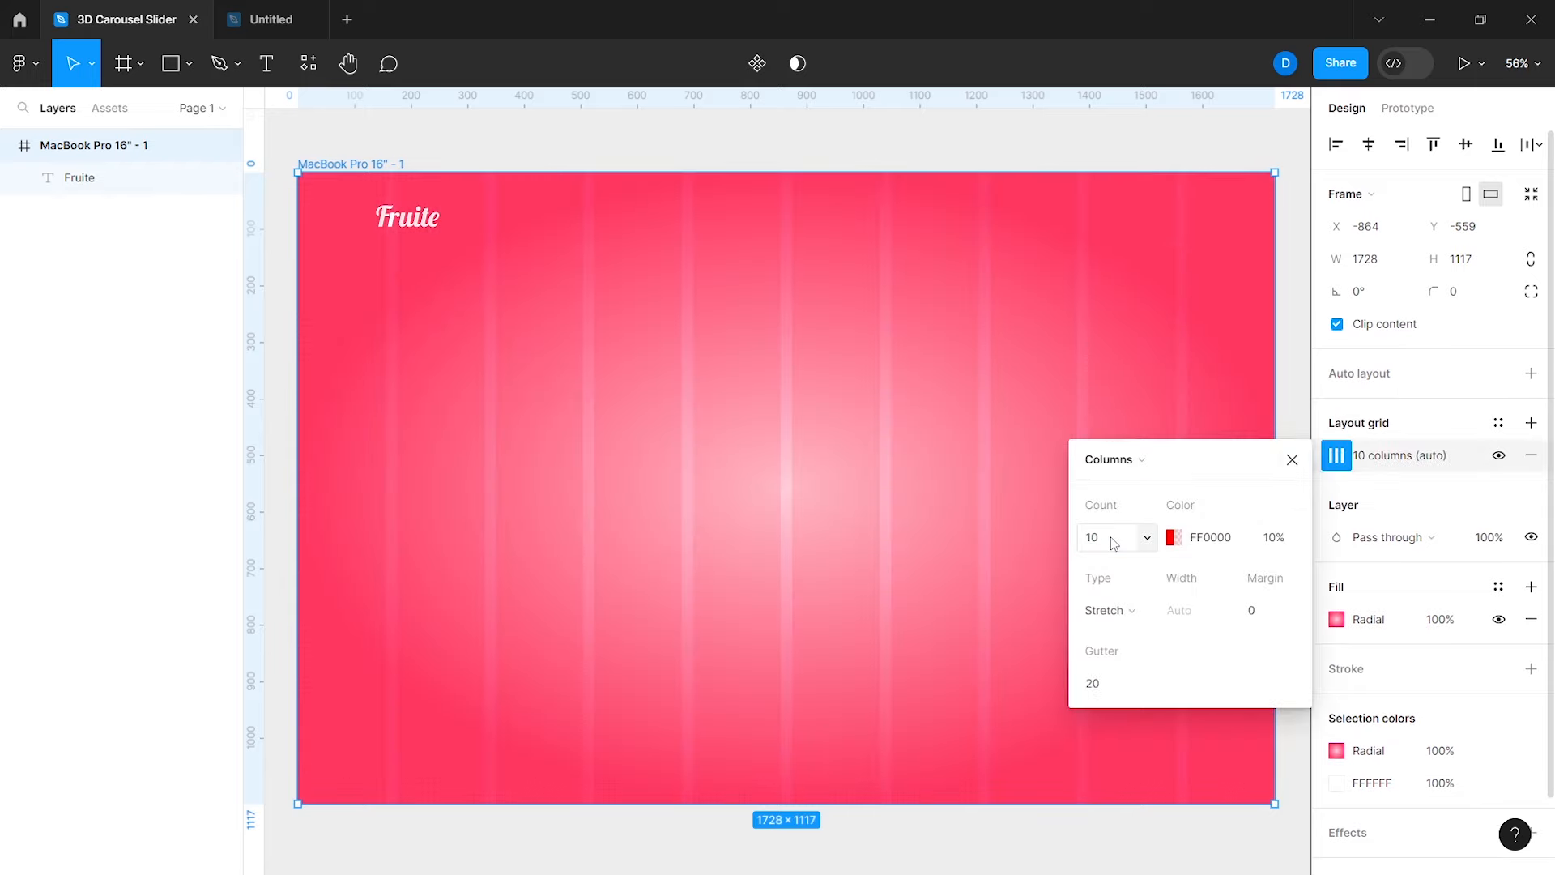
{"action": "left_click", "coordinate": [1292, 460]}
{"action": "left_click", "coordinate": [423, 229]}
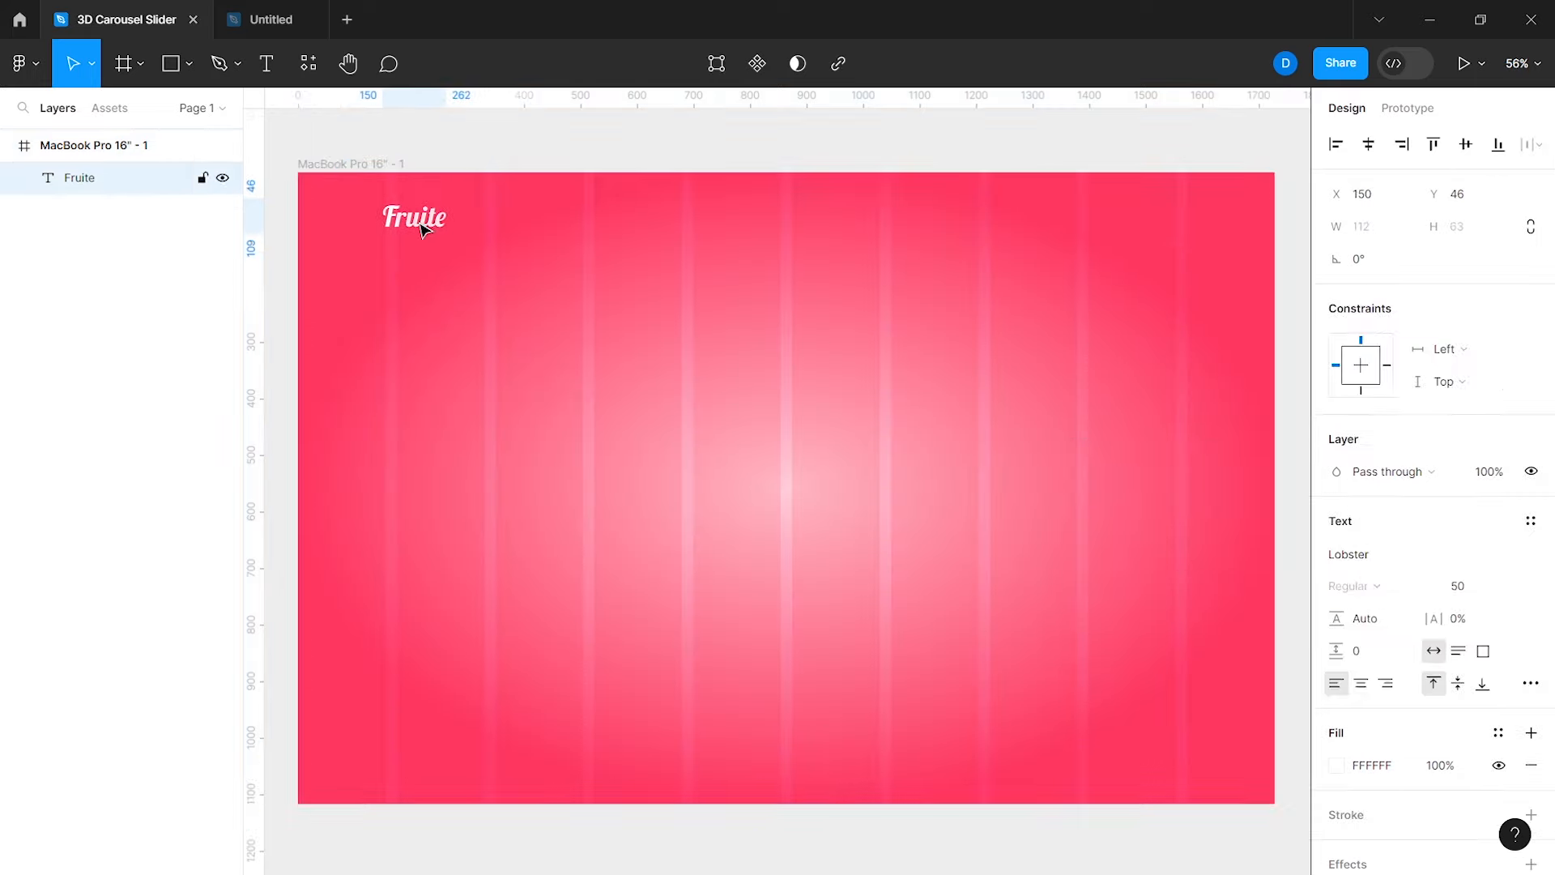
{"action": "left_click", "coordinate": [330, 115]}
Step: Add the text "Choose Your Favorite Beer" to the header and set its font to Roboto Bold
{"action": "left_click", "coordinate": [266, 63]}
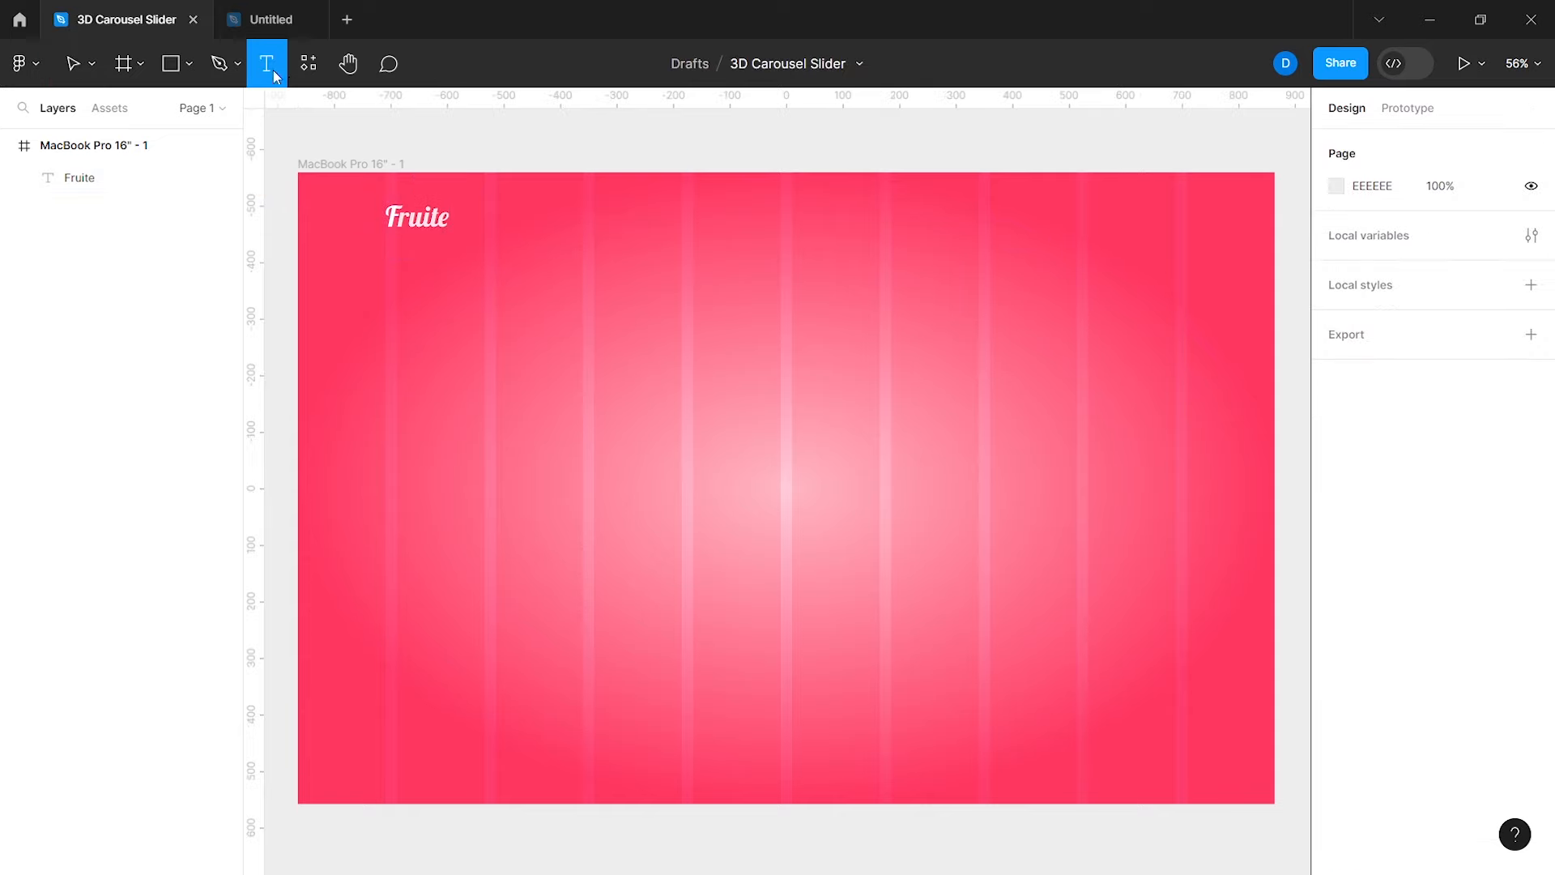
{"action": "left_click", "coordinate": [733, 225]}
{"action": "type", "text": "Choose Your Favorite Beer"}
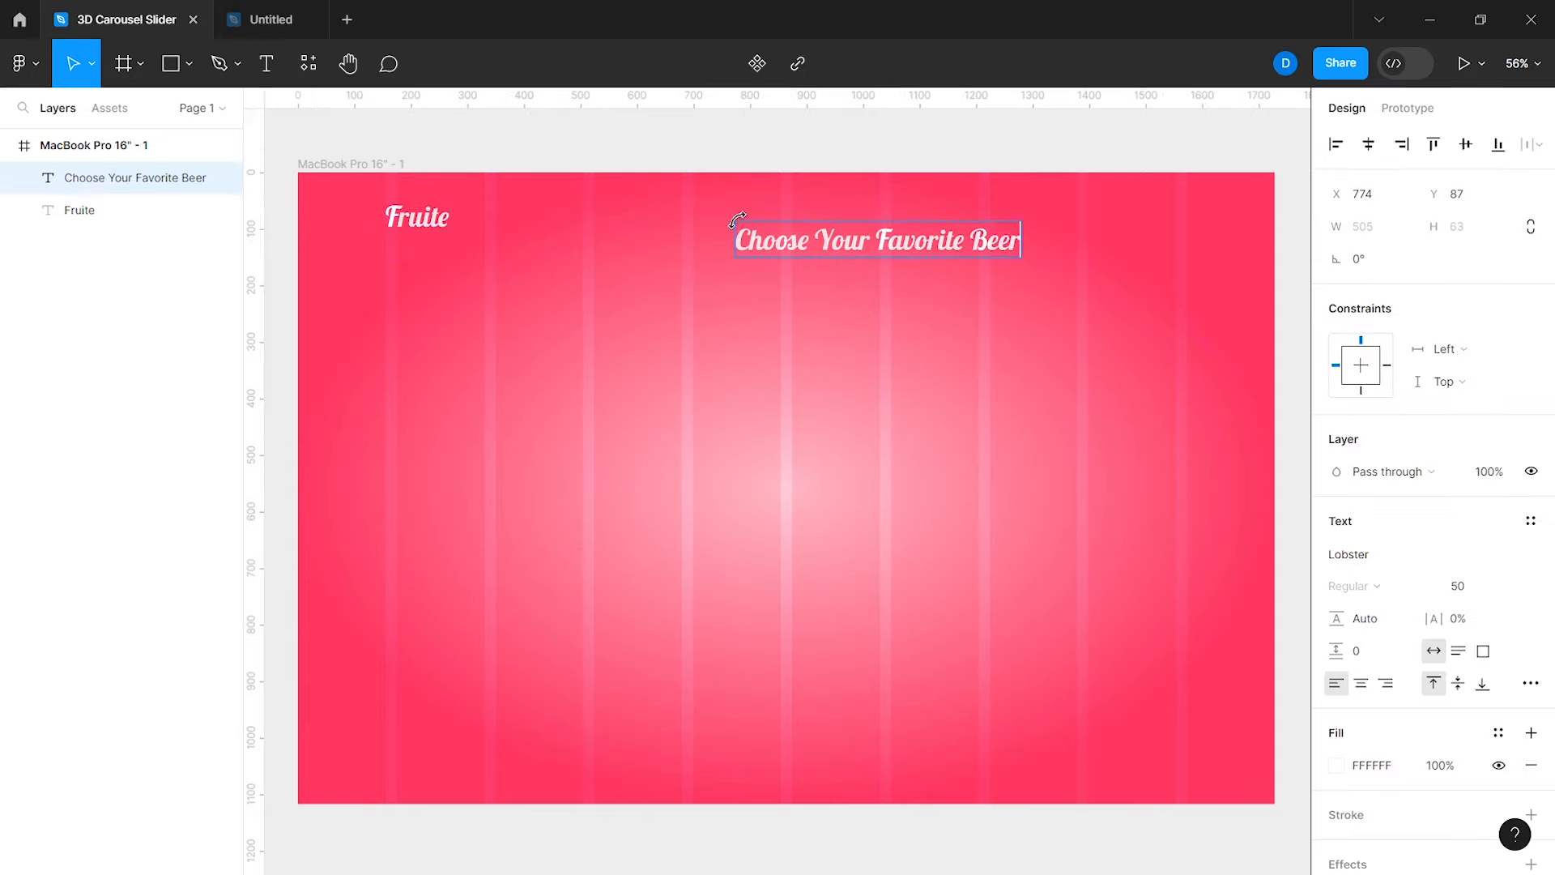
{"action": "key", "text": "Escape"}
{"action": "left_click", "coordinate": [1391, 555]}
{"action": "type", "text": "roboto"}
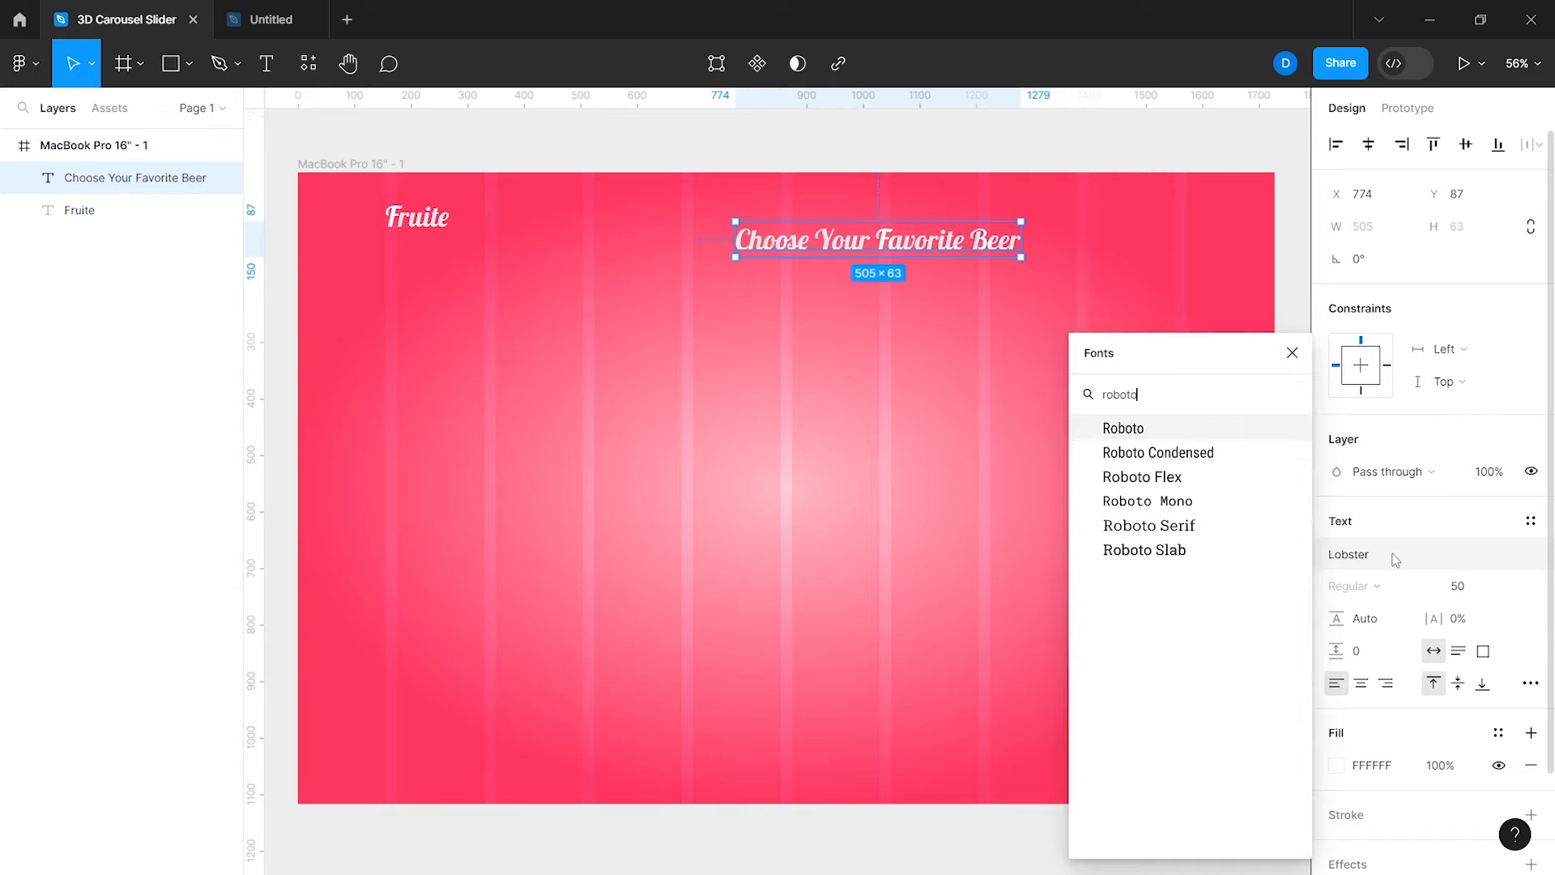
{"action": "key", "text": "Return"}
{"action": "left_click", "coordinate": [1375, 586]}
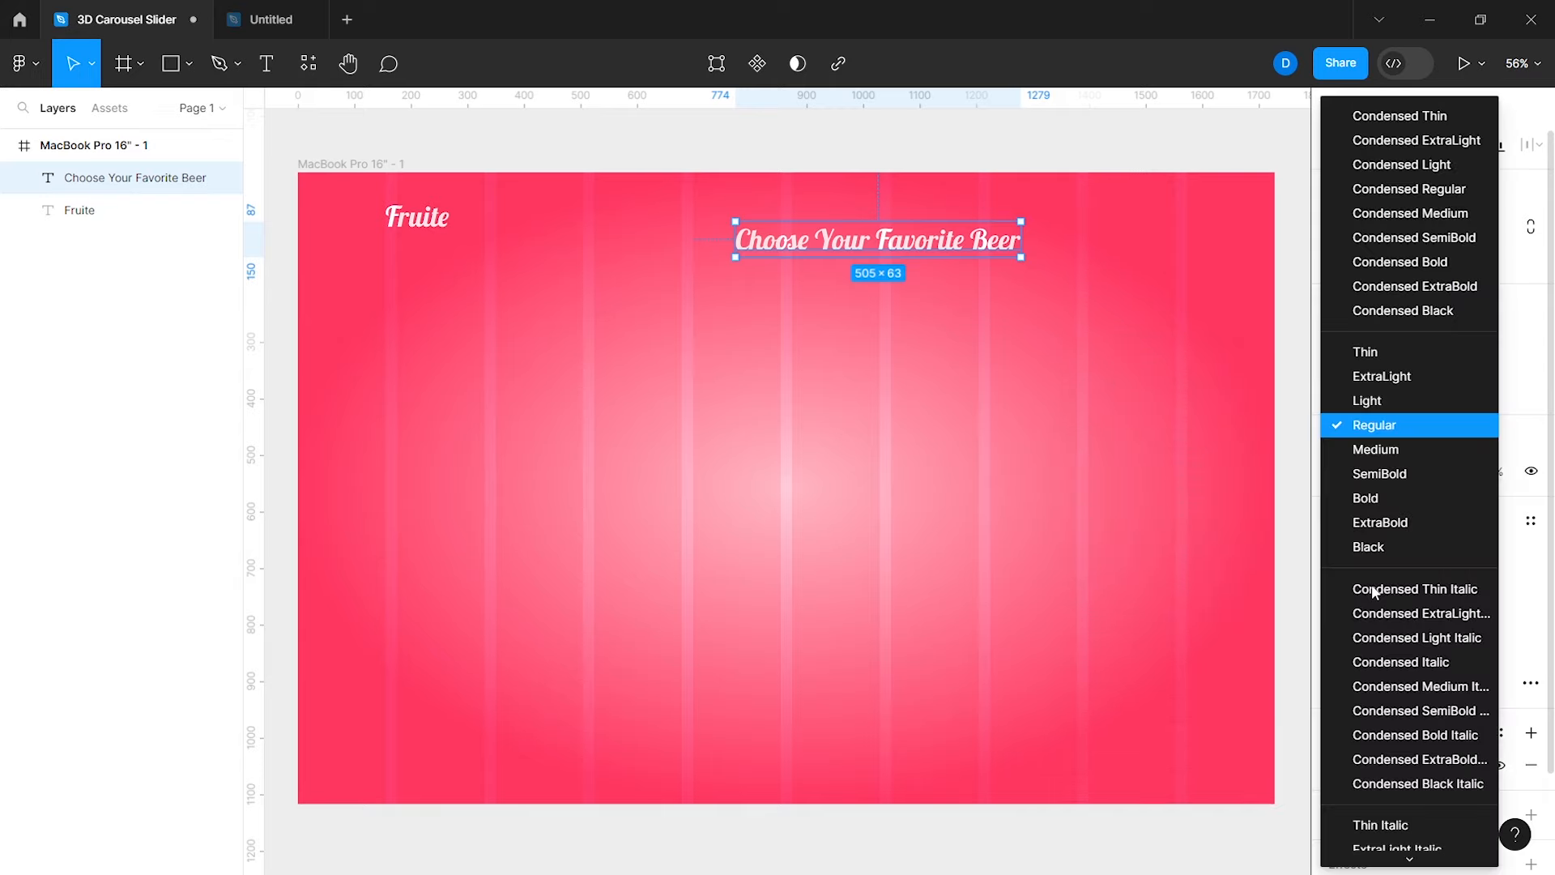
{"action": "left_click", "coordinate": [1375, 504]}
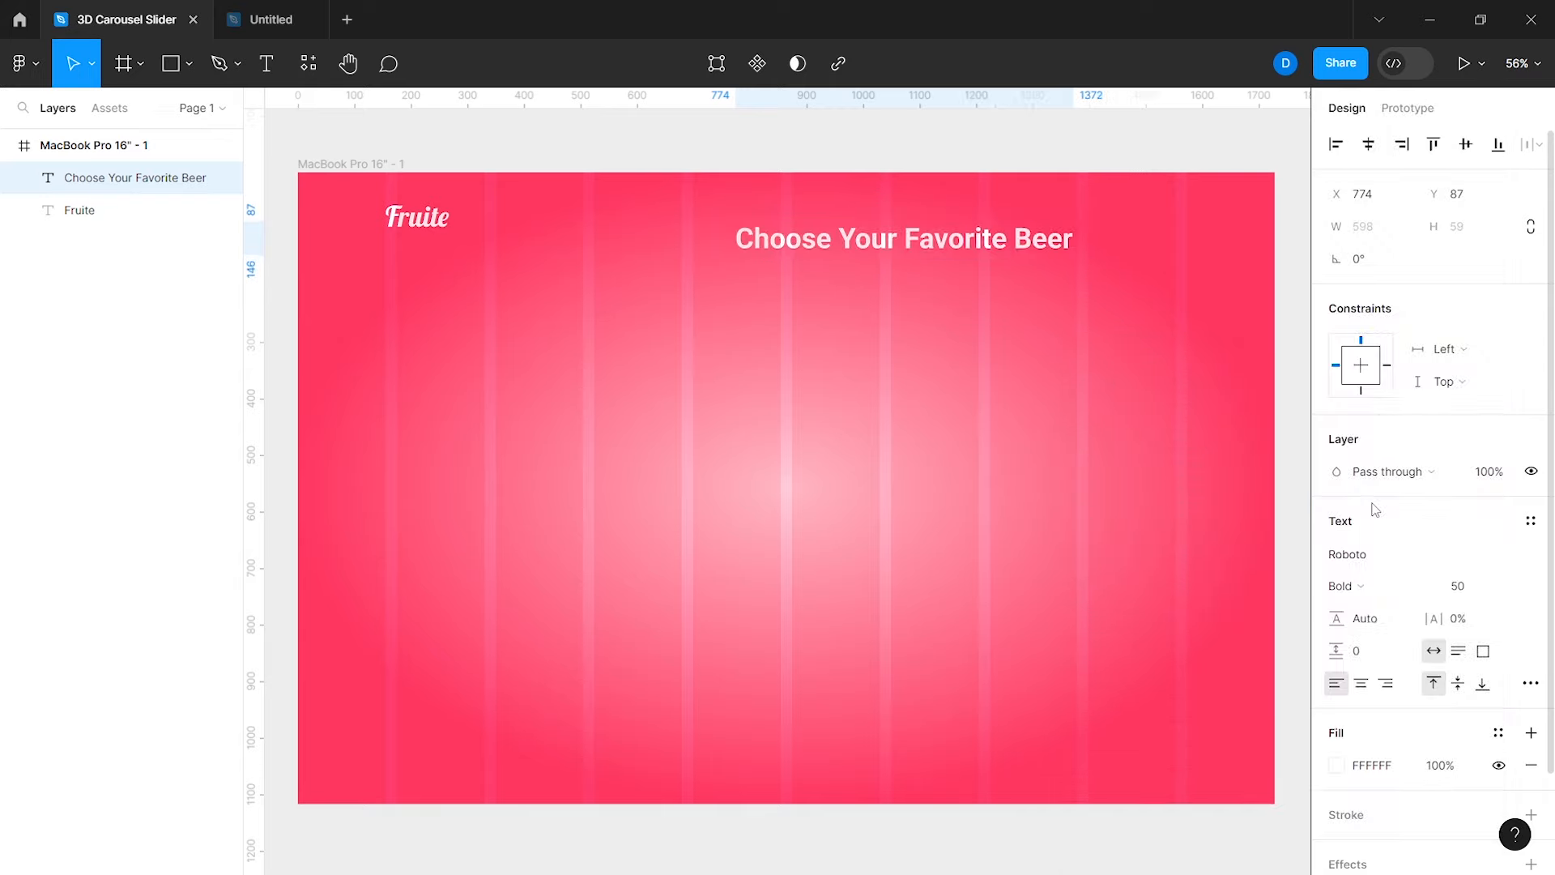
Step: Set the "Choose Your Favorite Beer" text to size 30 and move it to the right side of the header
{"action": "left_click", "coordinate": [1469, 598]}
{"action": "type", "text": "30"}
{"action": "key", "text": "Return"}
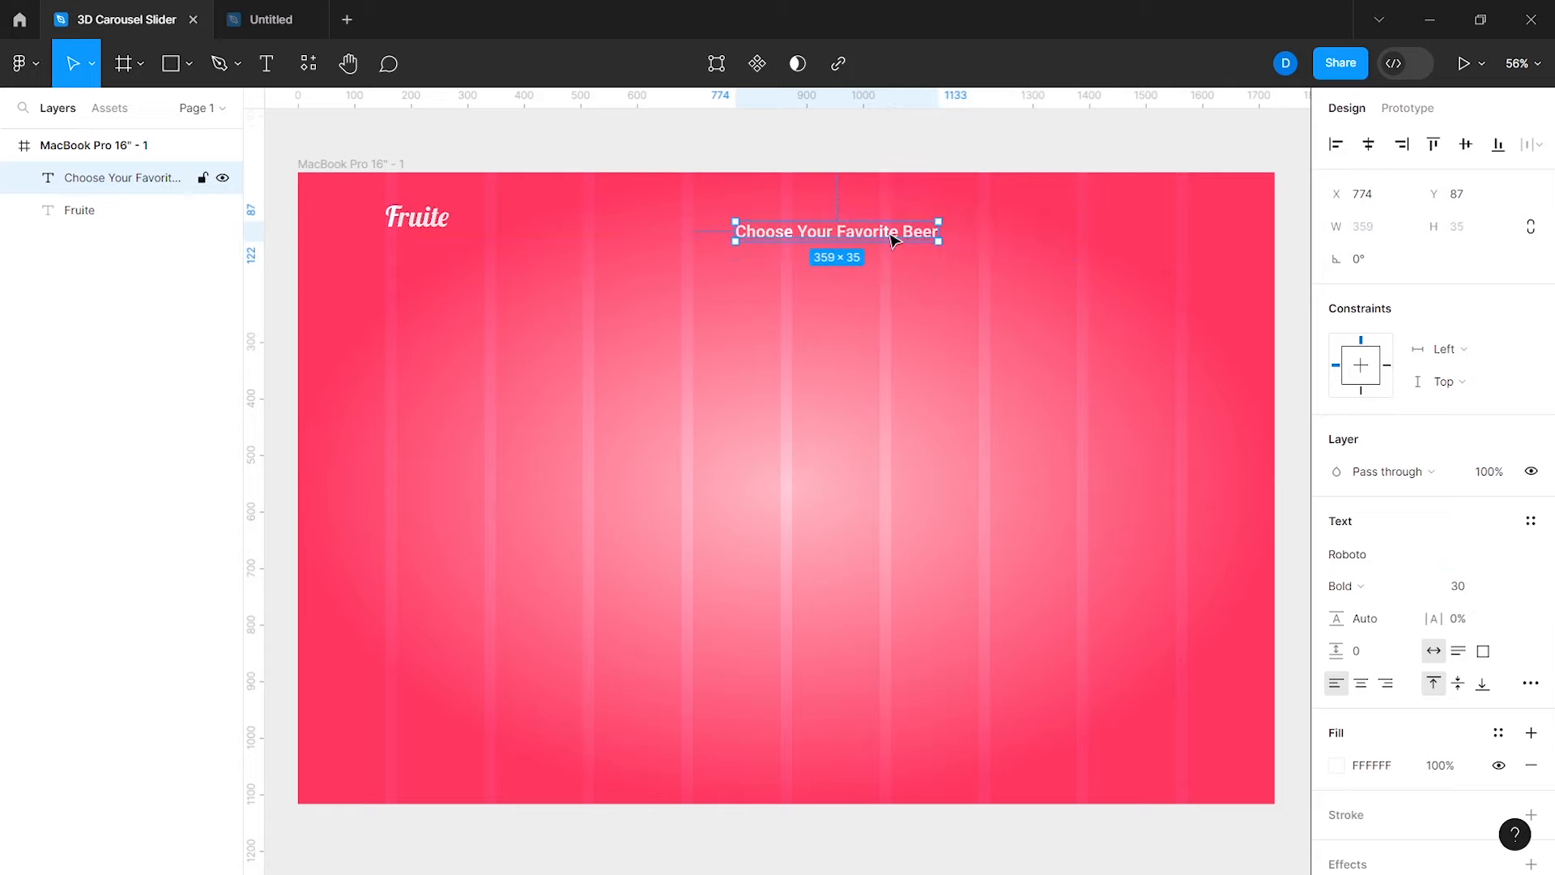
{"action": "left_click_drag", "start_coordinate": [891, 239], "coordinate": [1097, 228]}
Step: Paste the beer icon into the frame and place it just right of the "Choose Your Favorite Beer" text
{"action": "key", "text": "ctrl+v"}
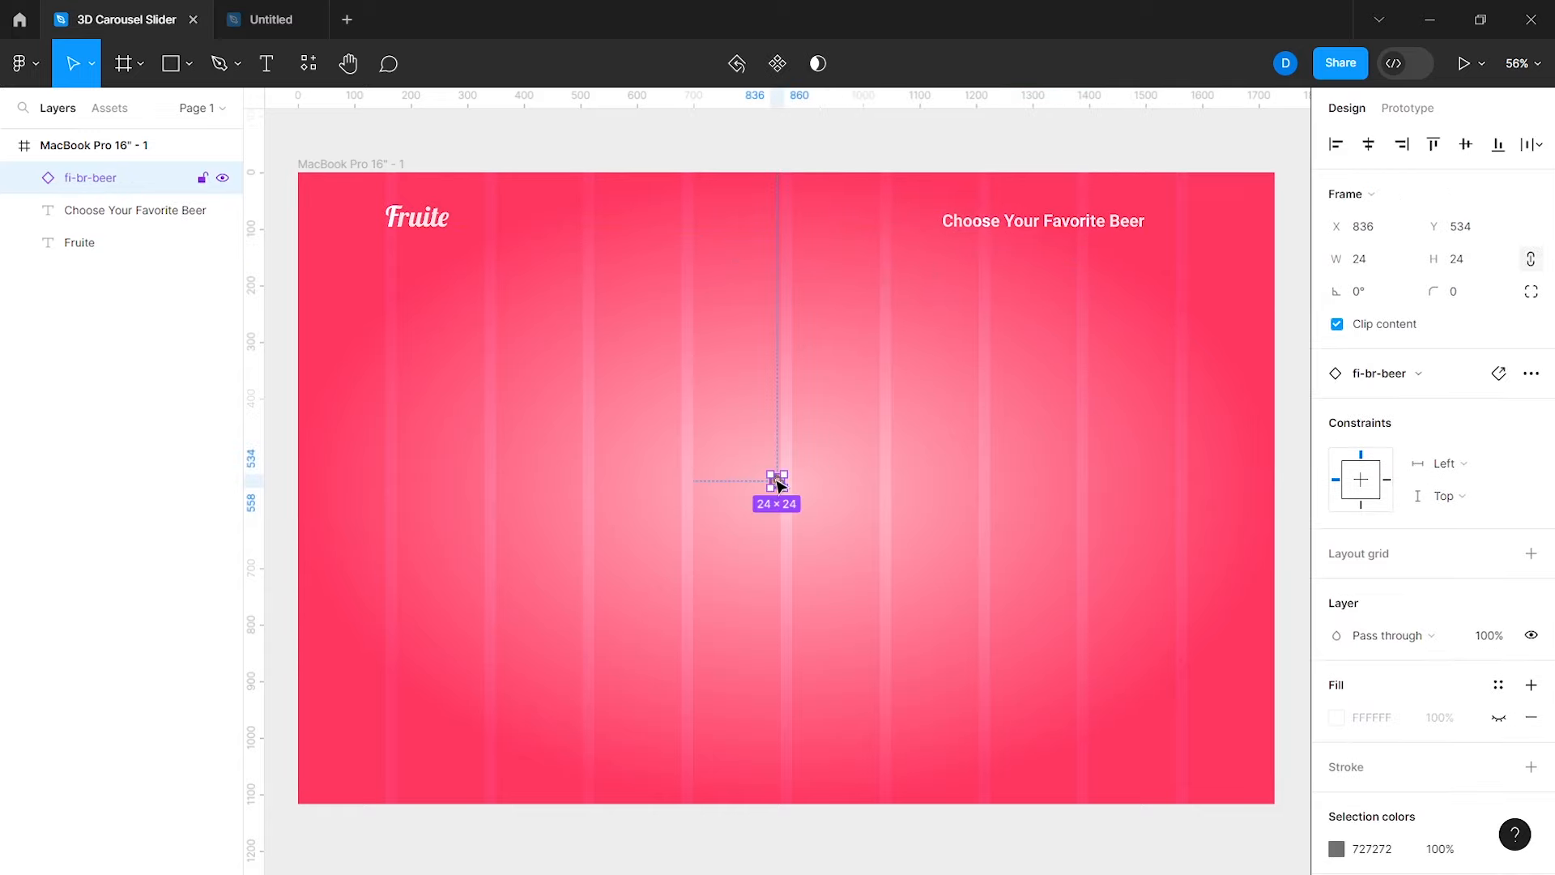
{"action": "left_click_drag", "start_coordinate": [777, 483], "coordinate": [1106, 324]}
{"action": "scroll", "coordinate": [1172, 230], "scroll_direction": "up", "scroll_amount": 2}
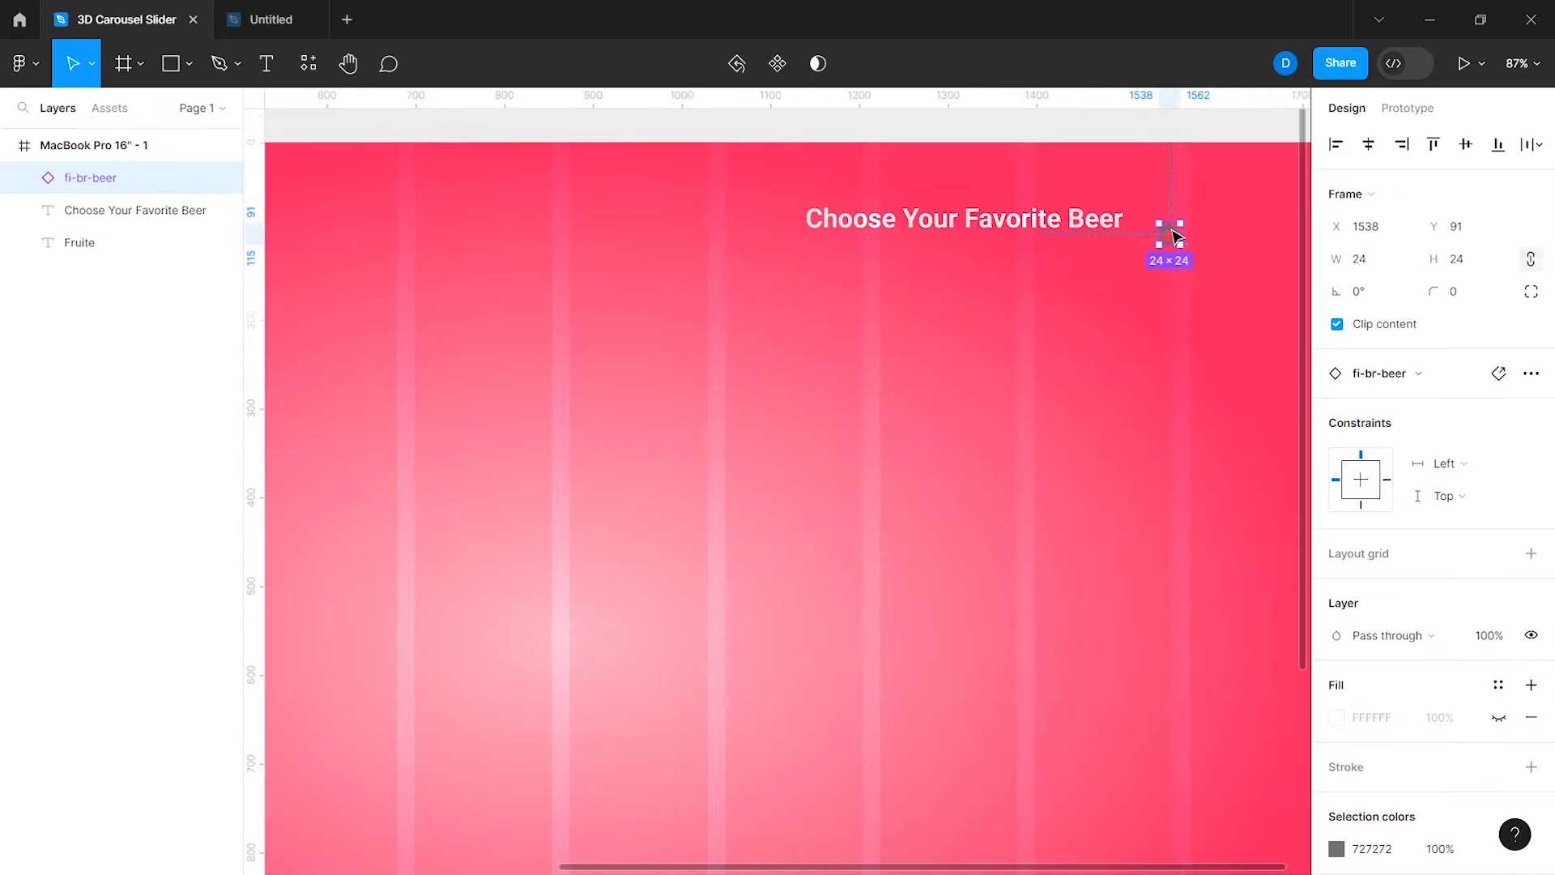
{"action": "left_click_drag", "start_coordinate": [1172, 231], "coordinate": [1068, 288]}
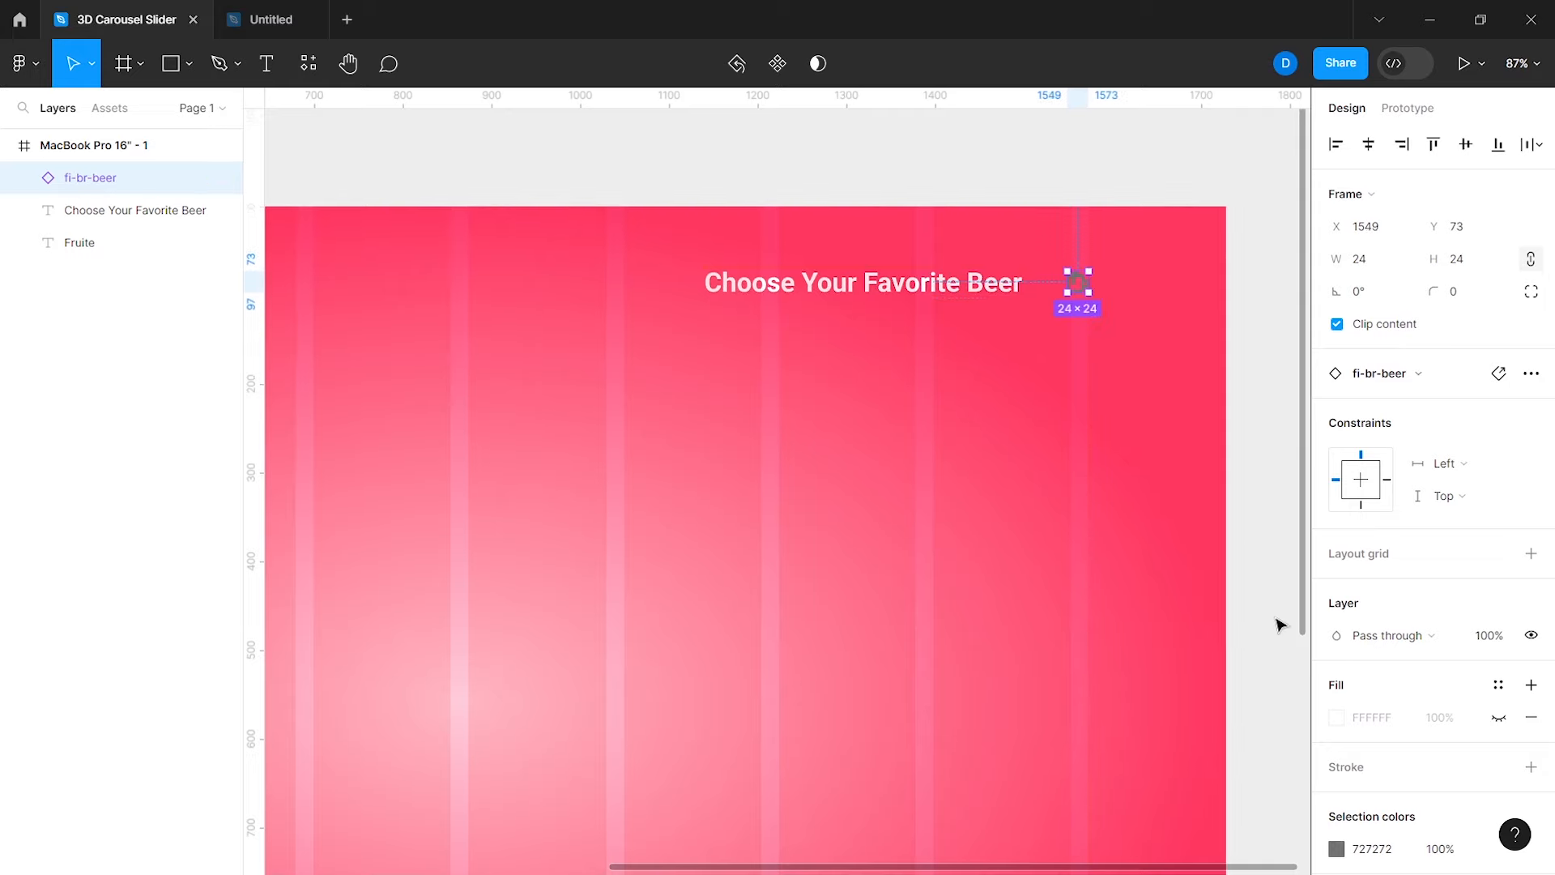
Step: Recolour the beer icon to white, FFFFFF
{"action": "scroll", "coordinate": [1418, 648], "scroll_direction": "down", "scroll_amount": 3}
{"action": "left_click", "coordinate": [1336, 699]}
{"action": "scroll", "coordinate": [1007, 652], "scroll_direction": "right", "scroll_amount": 3}
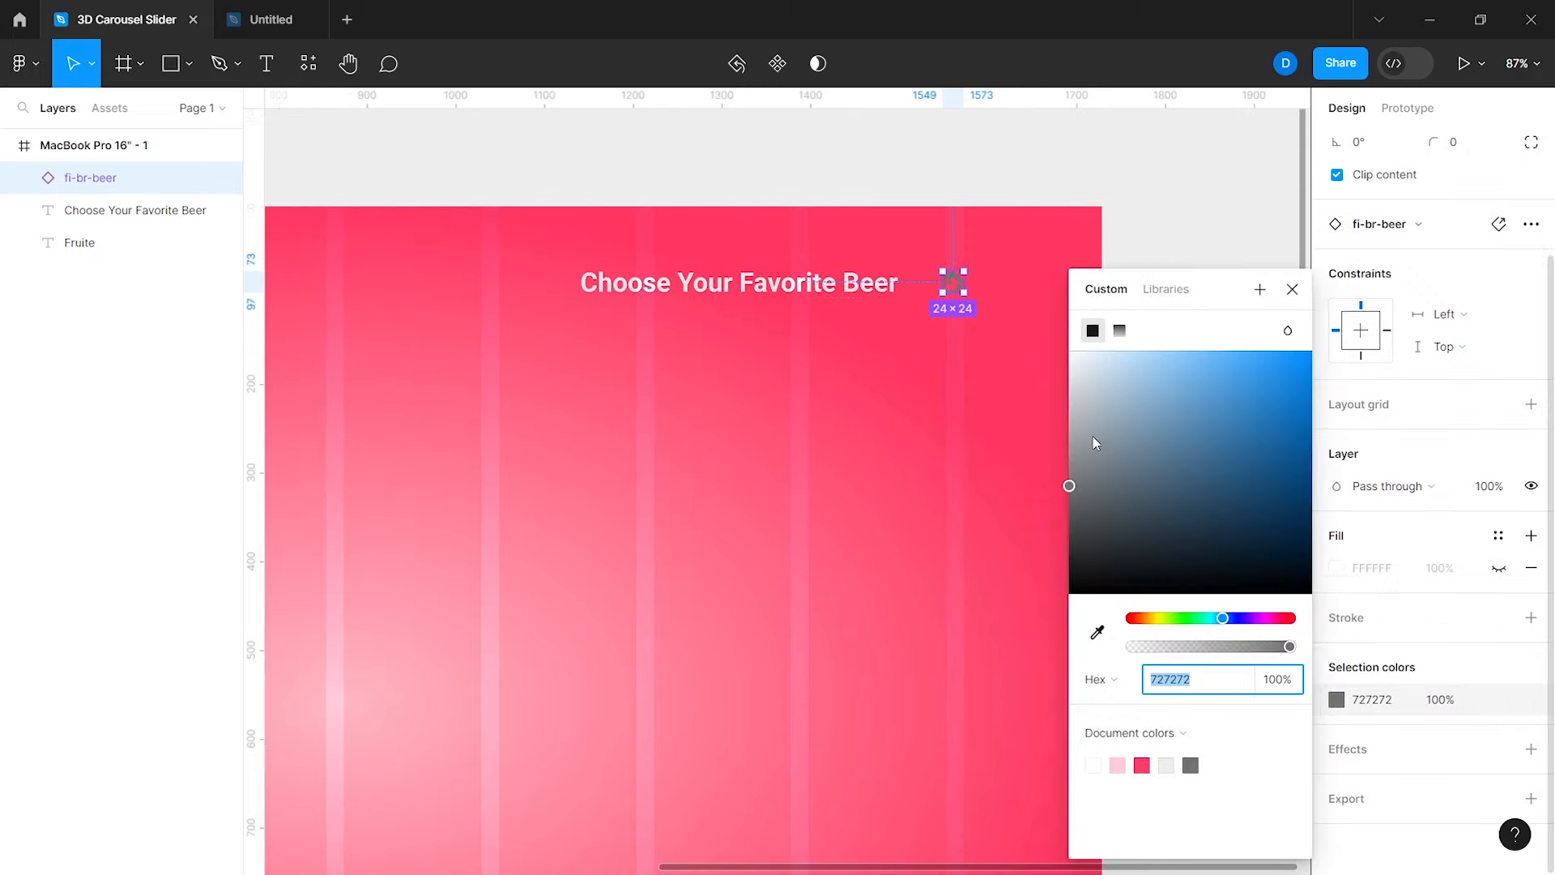
{"action": "type", "text": "FFFFFF"}
{"action": "key", "text": "Return"}
{"action": "left_click", "coordinate": [999, 447]}
{"action": "scroll", "coordinate": [842, 290], "scroll_direction": "down", "scroll_amount": 3}
{"action": "scroll", "coordinate": [842, 289], "scroll_direction": "left", "scroll_amount": 2}
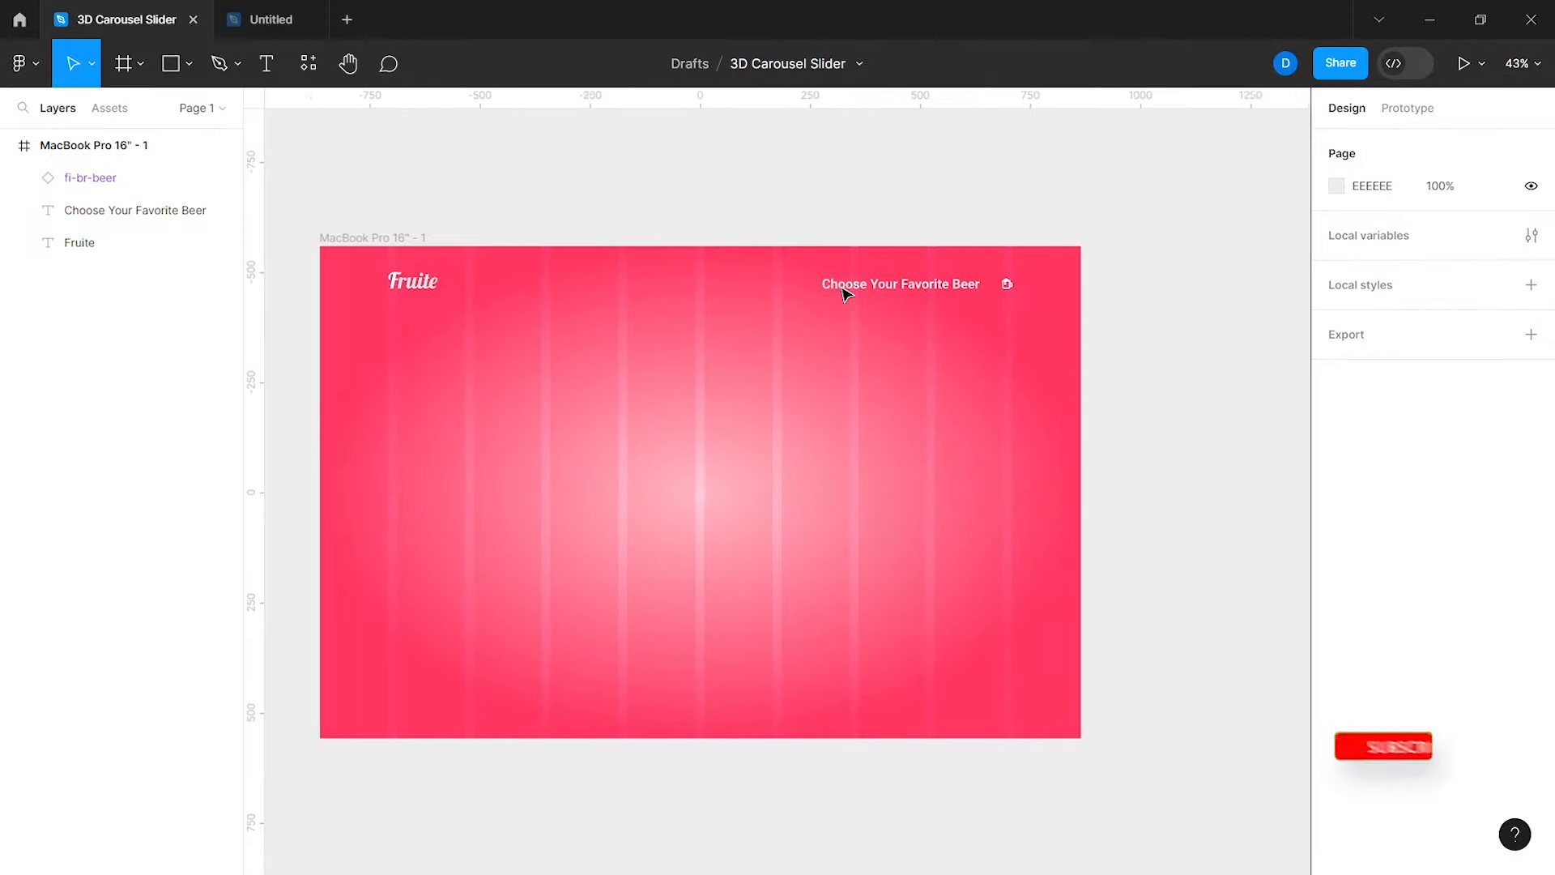
Step: Add a "Home" navigation label between the logo and the right-hand header text, and set its size to 22
{"action": "left_click", "coordinate": [452, 238]}
{"action": "left_click", "coordinate": [266, 65]}
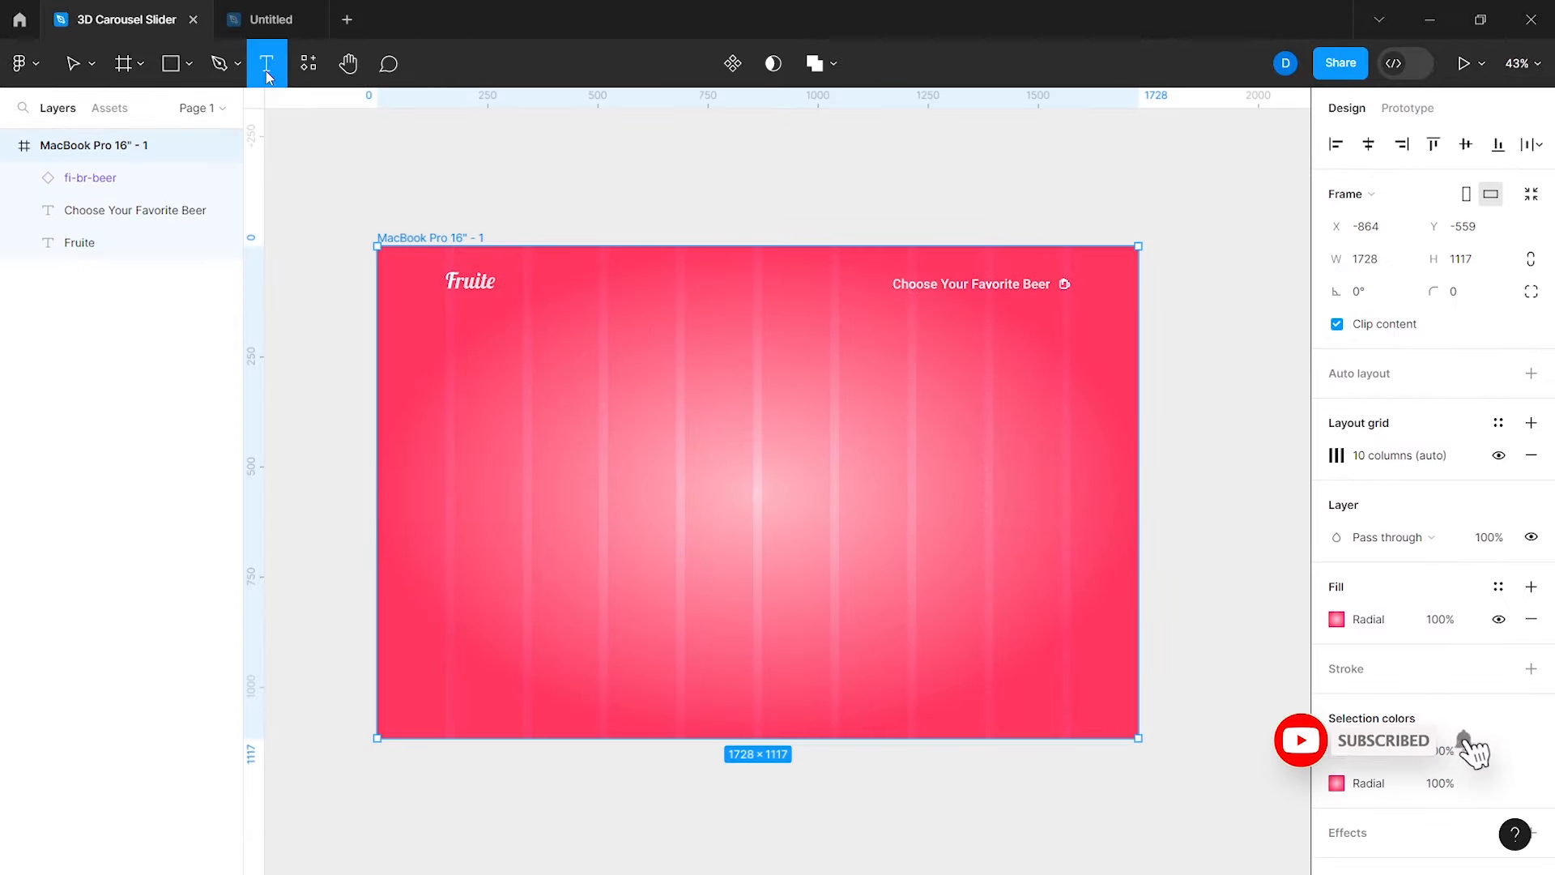
{"action": "left_click", "coordinate": [657, 292]}
{"action": "type", "text": "Home"}
{"action": "key", "text": "Escape"}
{"action": "scroll", "coordinate": [660, 289], "scroll_direction": "up", "scroll_amount": 3}
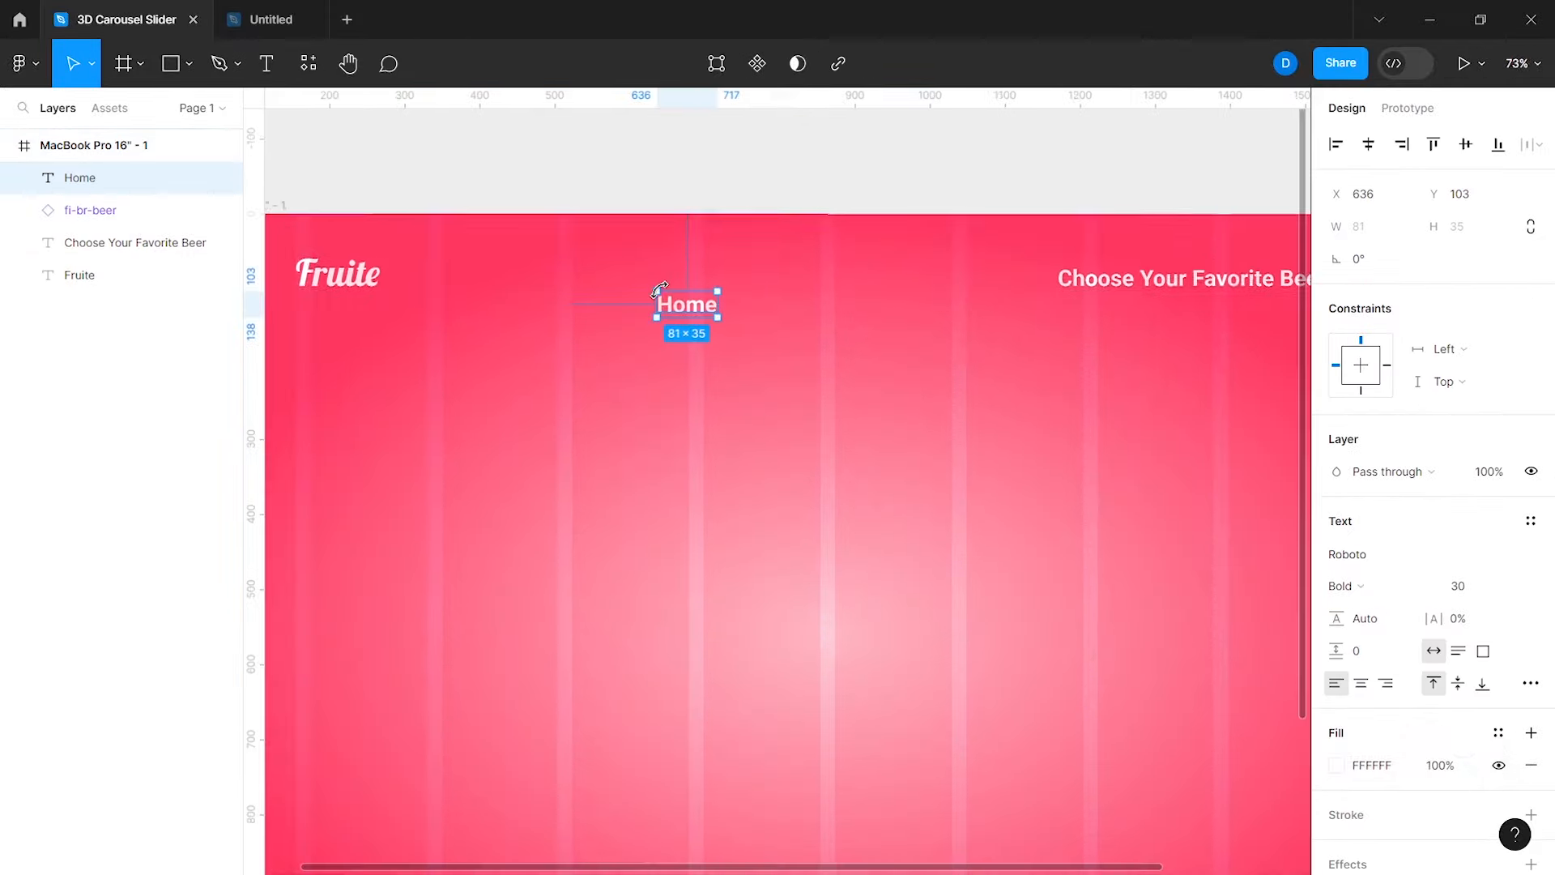
{"action": "left_click", "coordinate": [1458, 585]}
{"action": "type", "text": "22"}
{"action": "key", "text": "Return"}
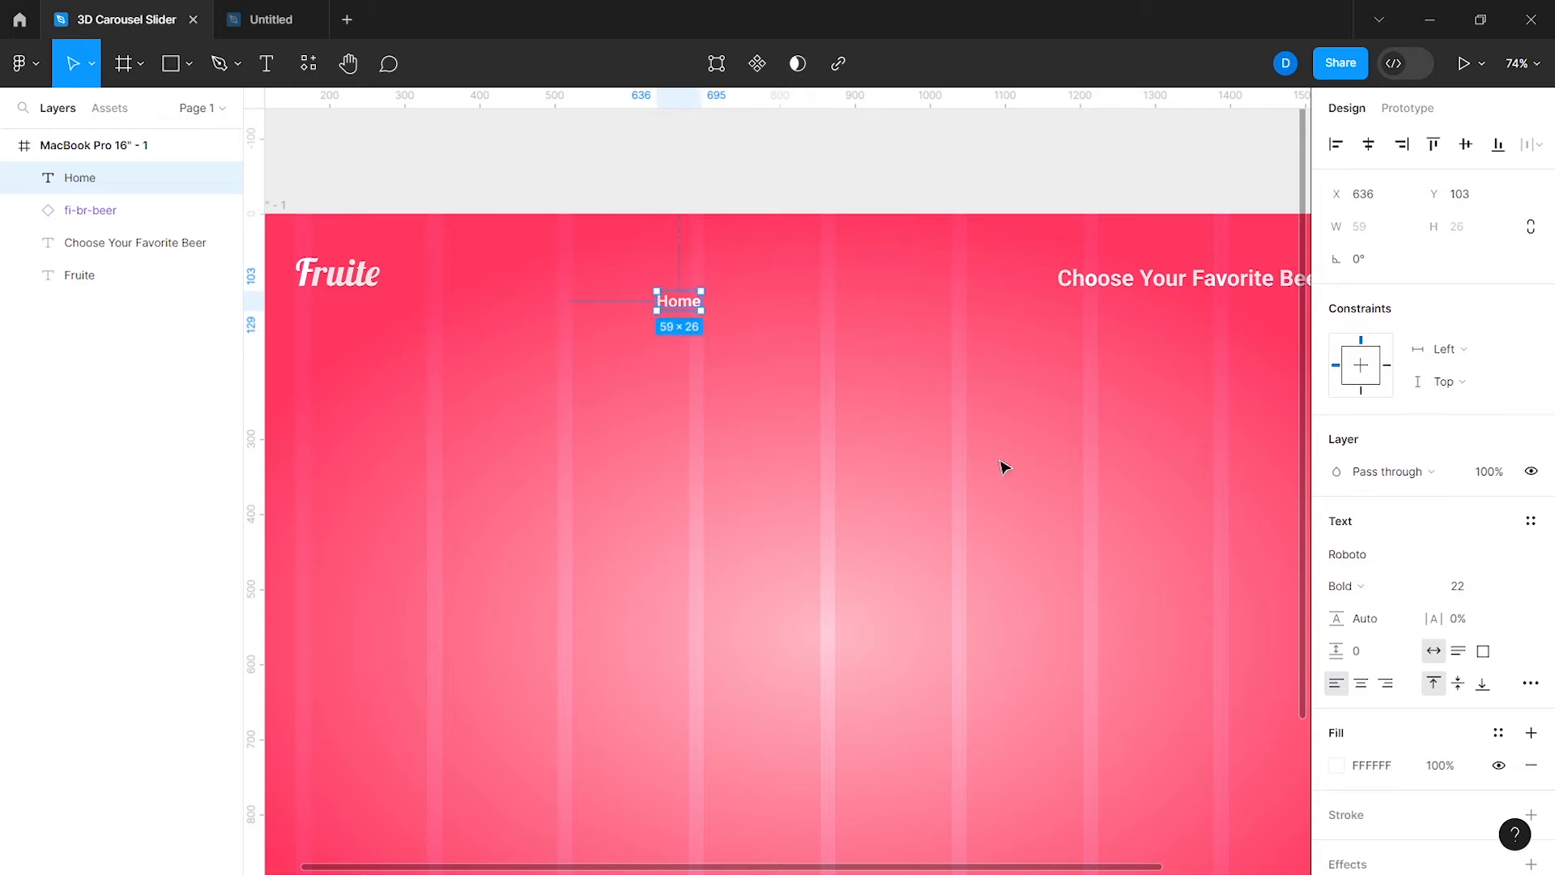
Step: Duplicate the Home label to create "Shop" and "Contact" labels in a row to its right
{"action": "key", "text": "ctrl+d"}
{"action": "left_click_drag", "start_coordinate": [706, 290], "coordinate": [901, 287]}
{"action": "double_click", "coordinate": [803, 285]}
{"action": "type", "text": "Shop"}
{"action": "key", "text": "Escape"}
{"action": "key", "text": "ctrl+d"}
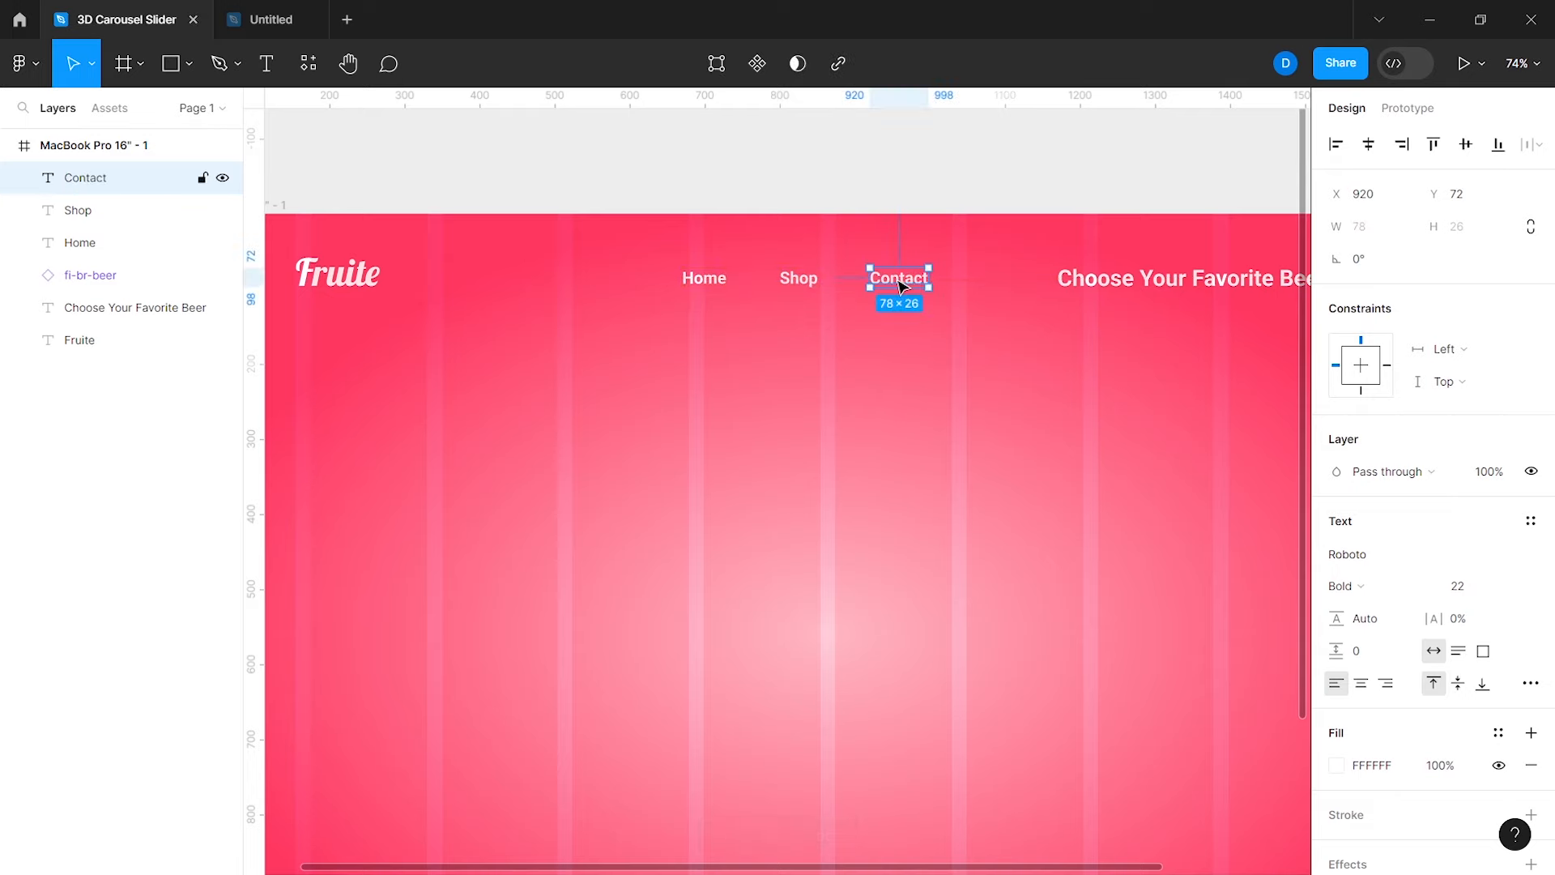
Step: Tidy up the Home, Shop and Contact labels with a spacing of 54 and reposition them in the header
{"action": "left_click", "coordinate": [797, 285], "text": "shift"}
{"action": "left_click", "coordinate": [699, 288], "text": "shift"}
{"action": "left_click", "coordinate": [1534, 144]}
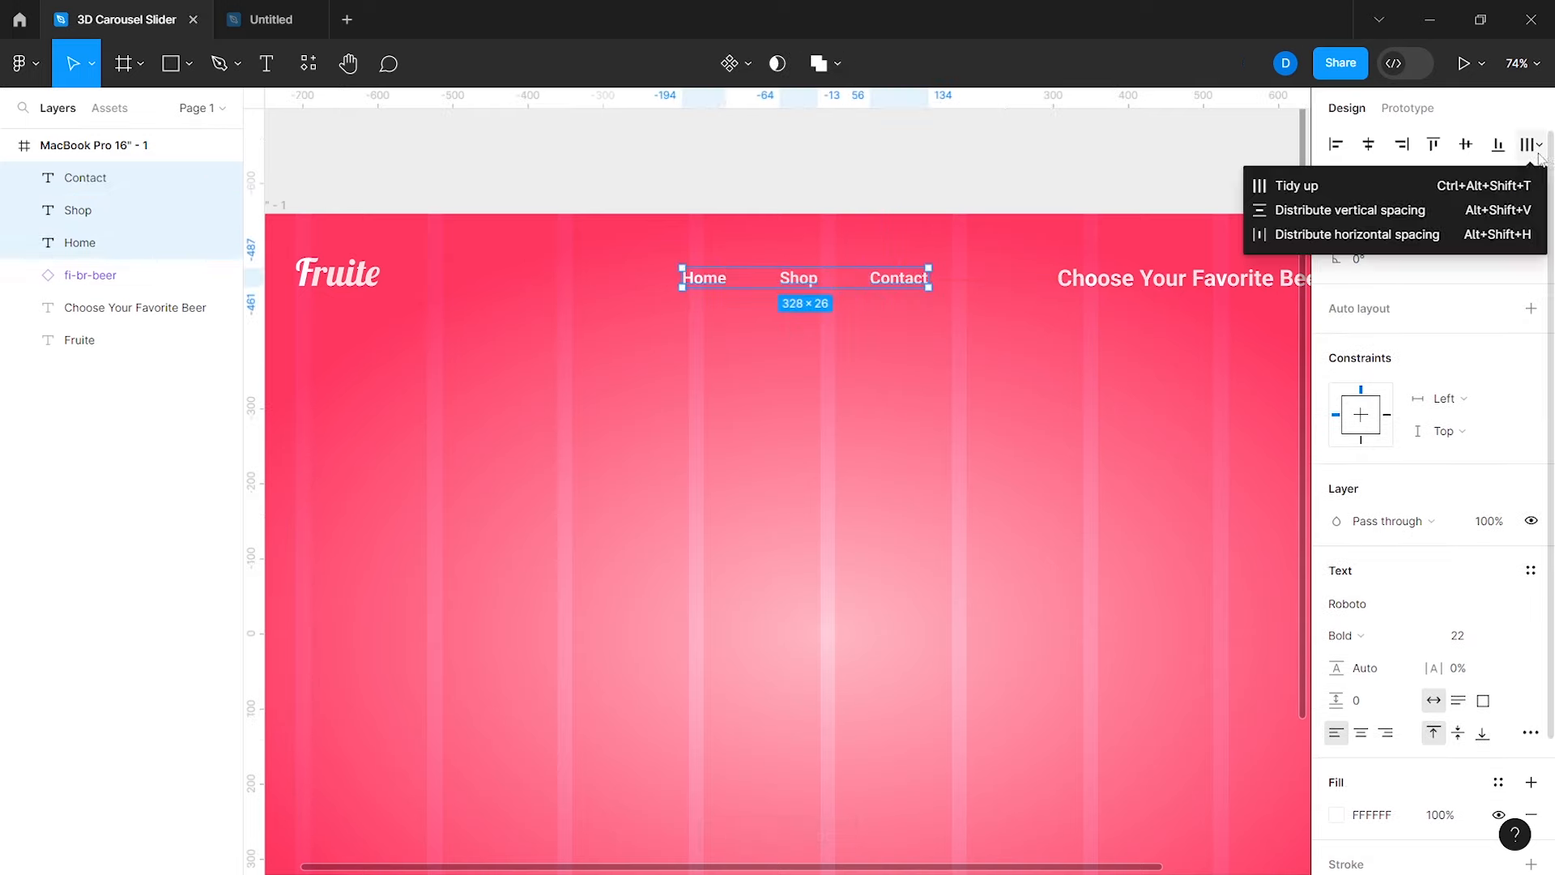
{"action": "left_click", "coordinate": [1472, 183]}
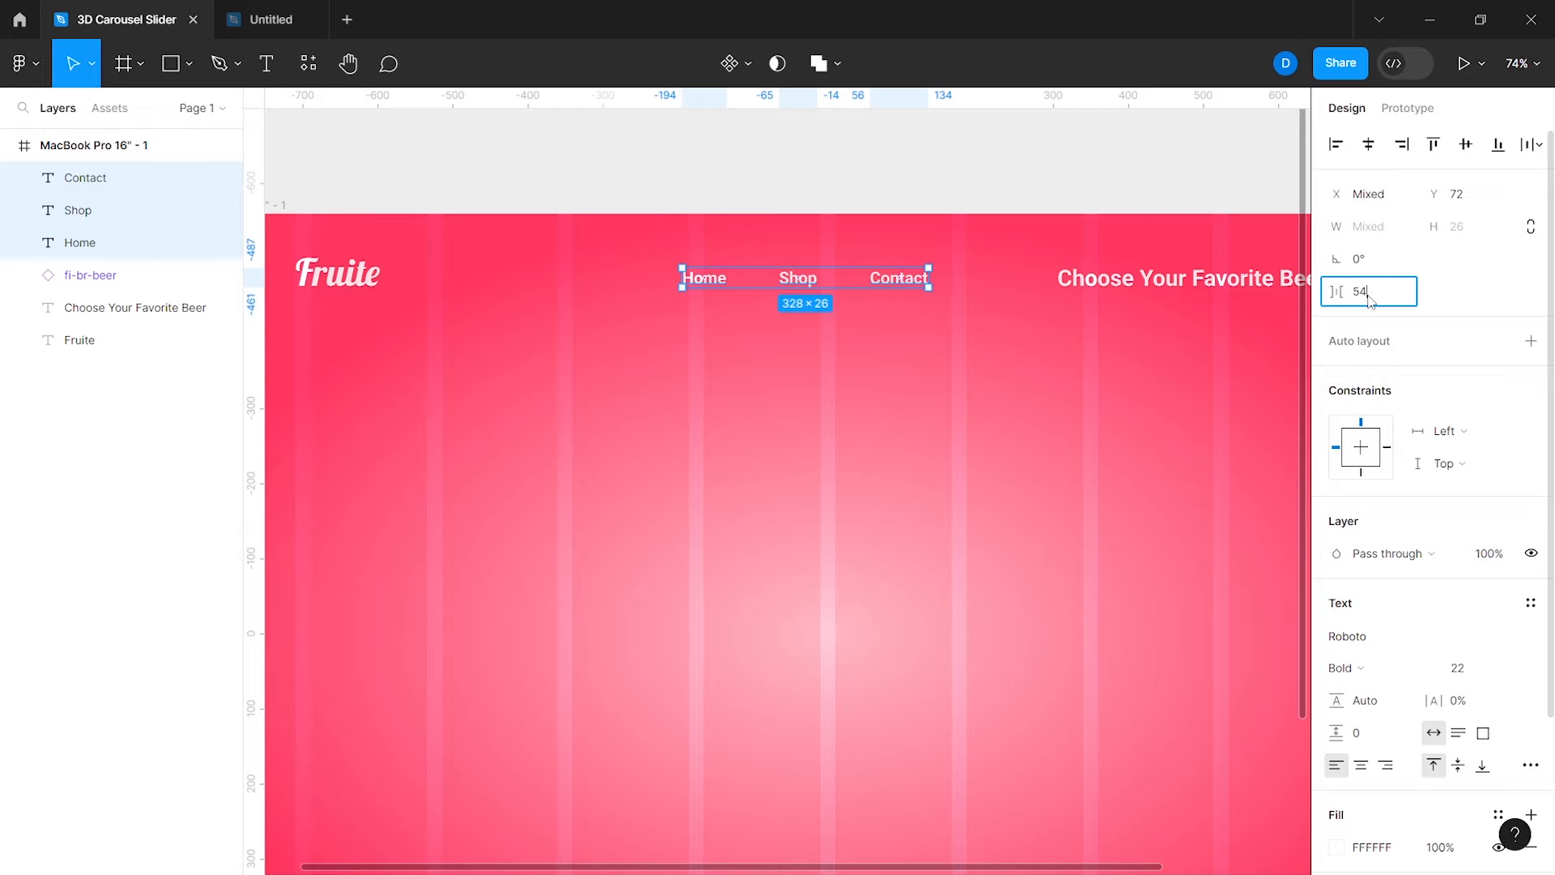
{"action": "key", "text": "Return"}
{"action": "scroll", "coordinate": [867, 283], "scroll_direction": "down", "scroll_amount": 5}
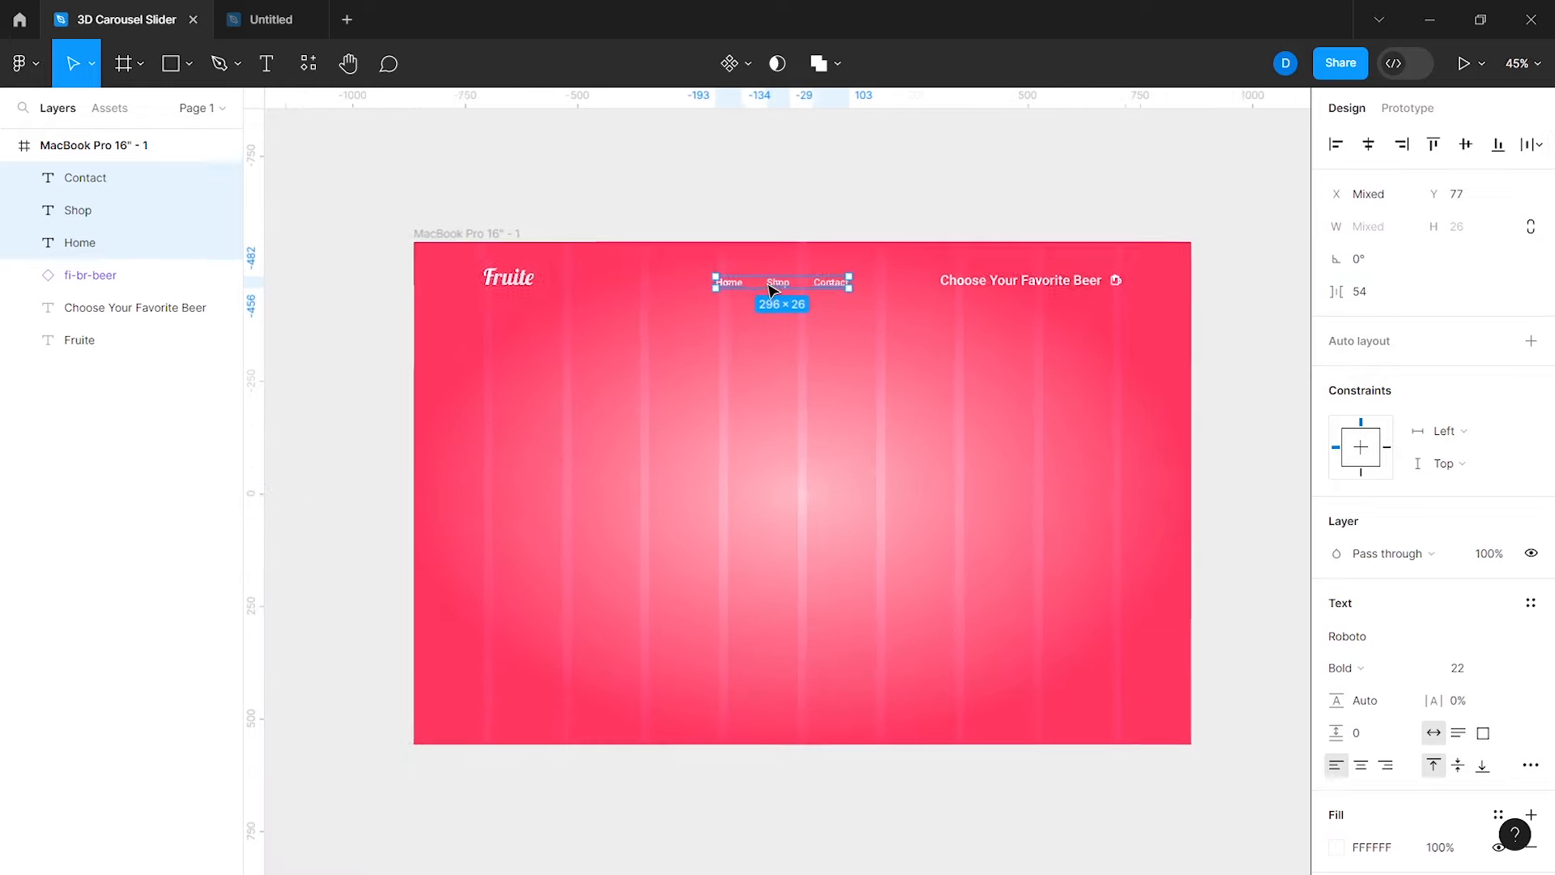
Step: Group the Home, Shop and Contact navigation labels
{"action": "right_click", "coordinate": [799, 285]}
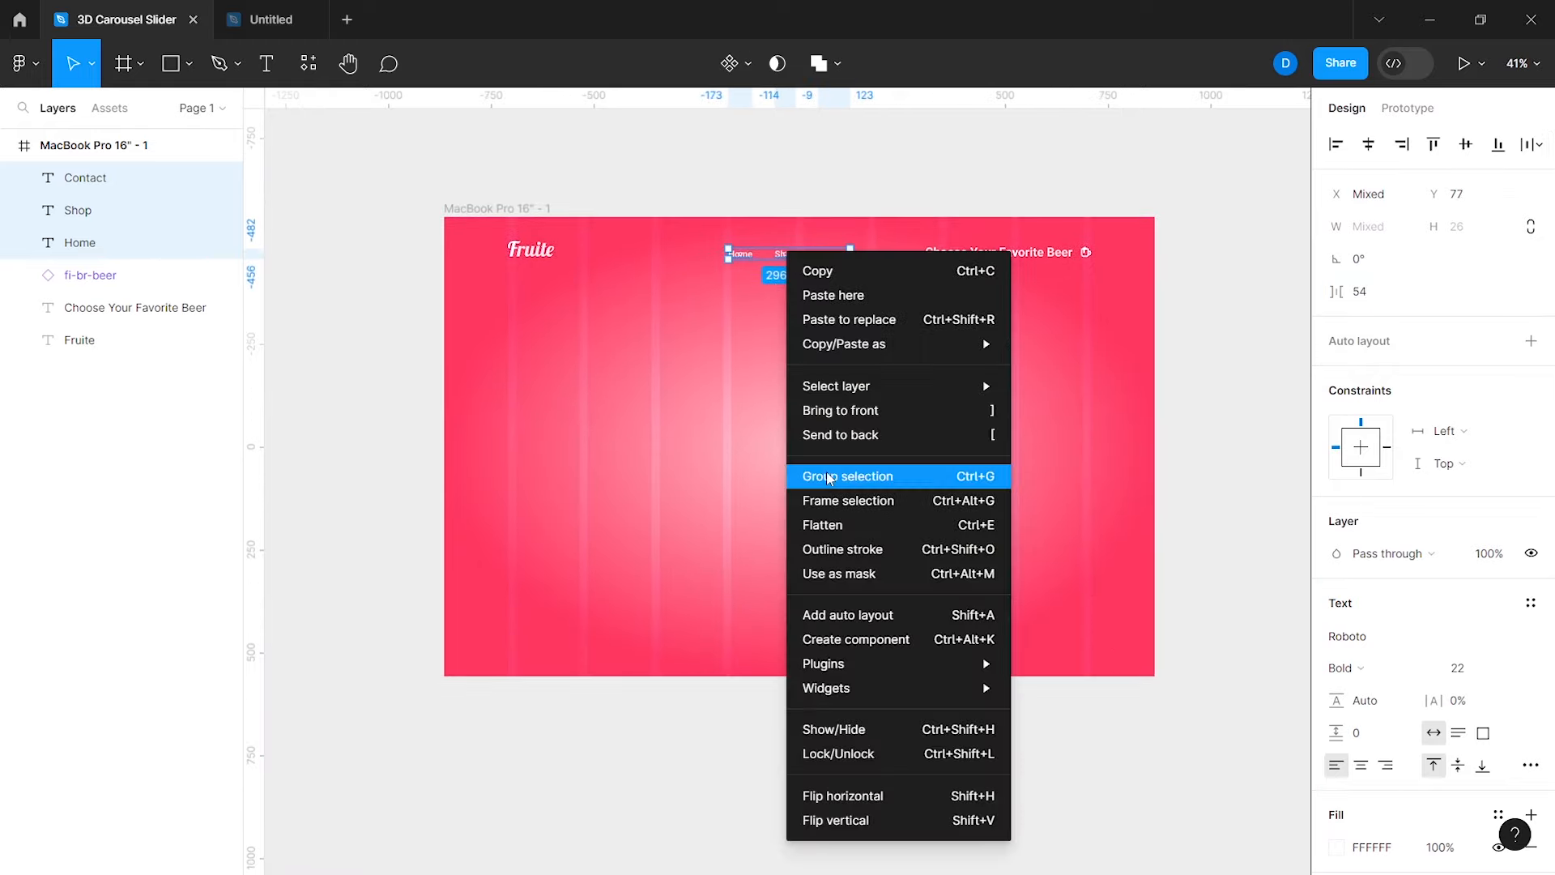
{"action": "left_click", "coordinate": [846, 476]}
{"action": "scroll", "coordinate": [854, 333], "scroll_direction": "up", "scroll_amount": 3}
Step: Wrap the Fruite logo, navigation group, "Choose Your Favorite Beer" text and beer icon in a single frame
{"action": "left_click", "coordinate": [460, 231]}
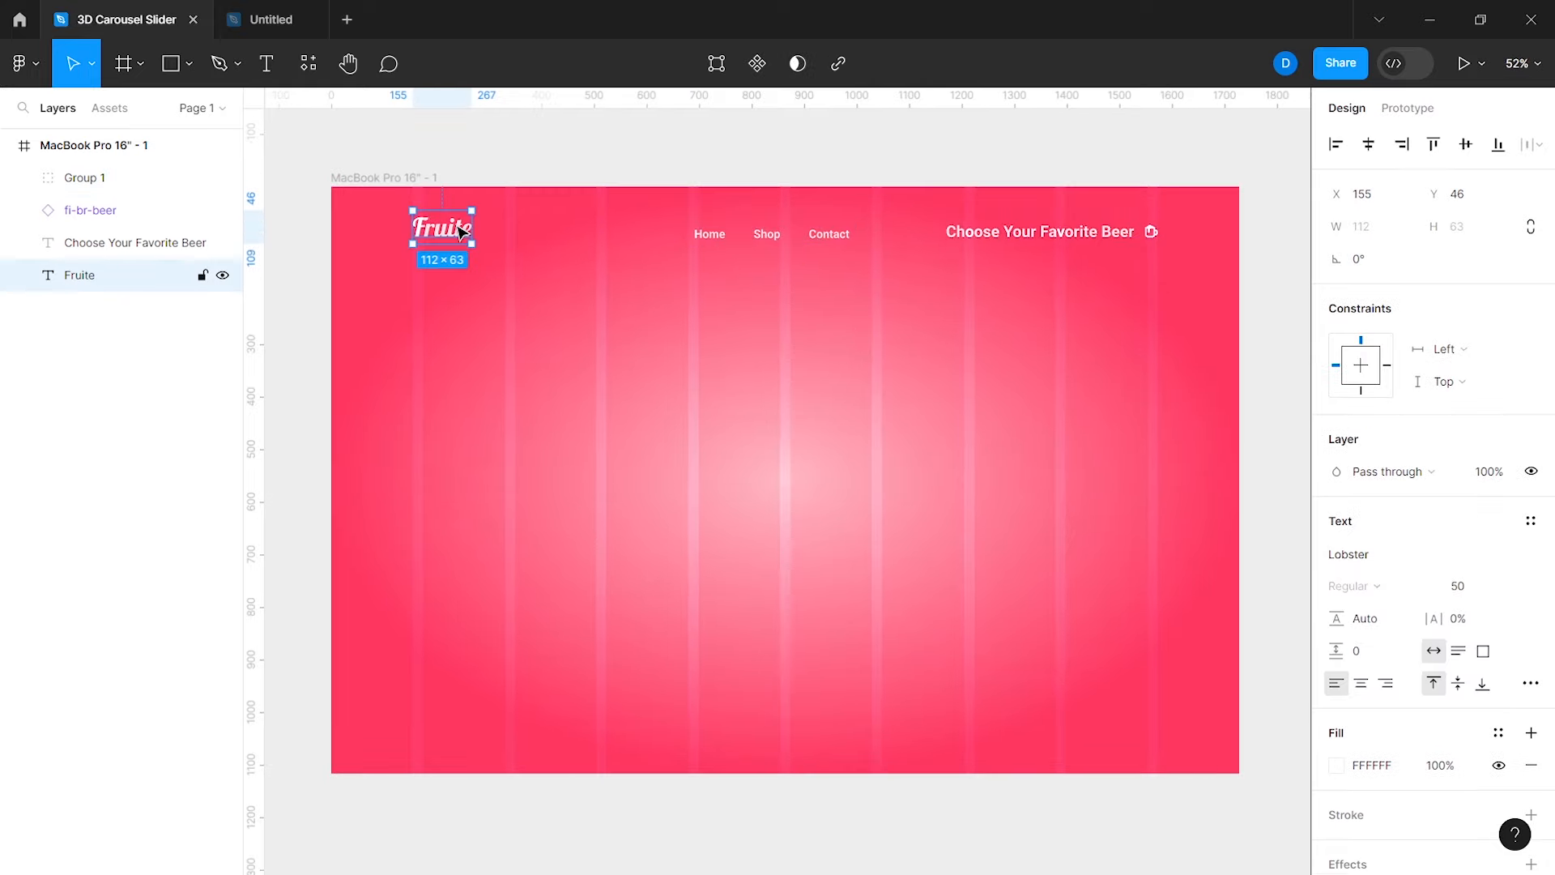
{"action": "left_click", "coordinate": [762, 240], "text": "shift"}
{"action": "left_click", "coordinate": [1028, 236], "text": "shift"}
{"action": "left_click", "coordinate": [1151, 231], "text": "shift"}
{"action": "right_click", "coordinate": [1046, 227]}
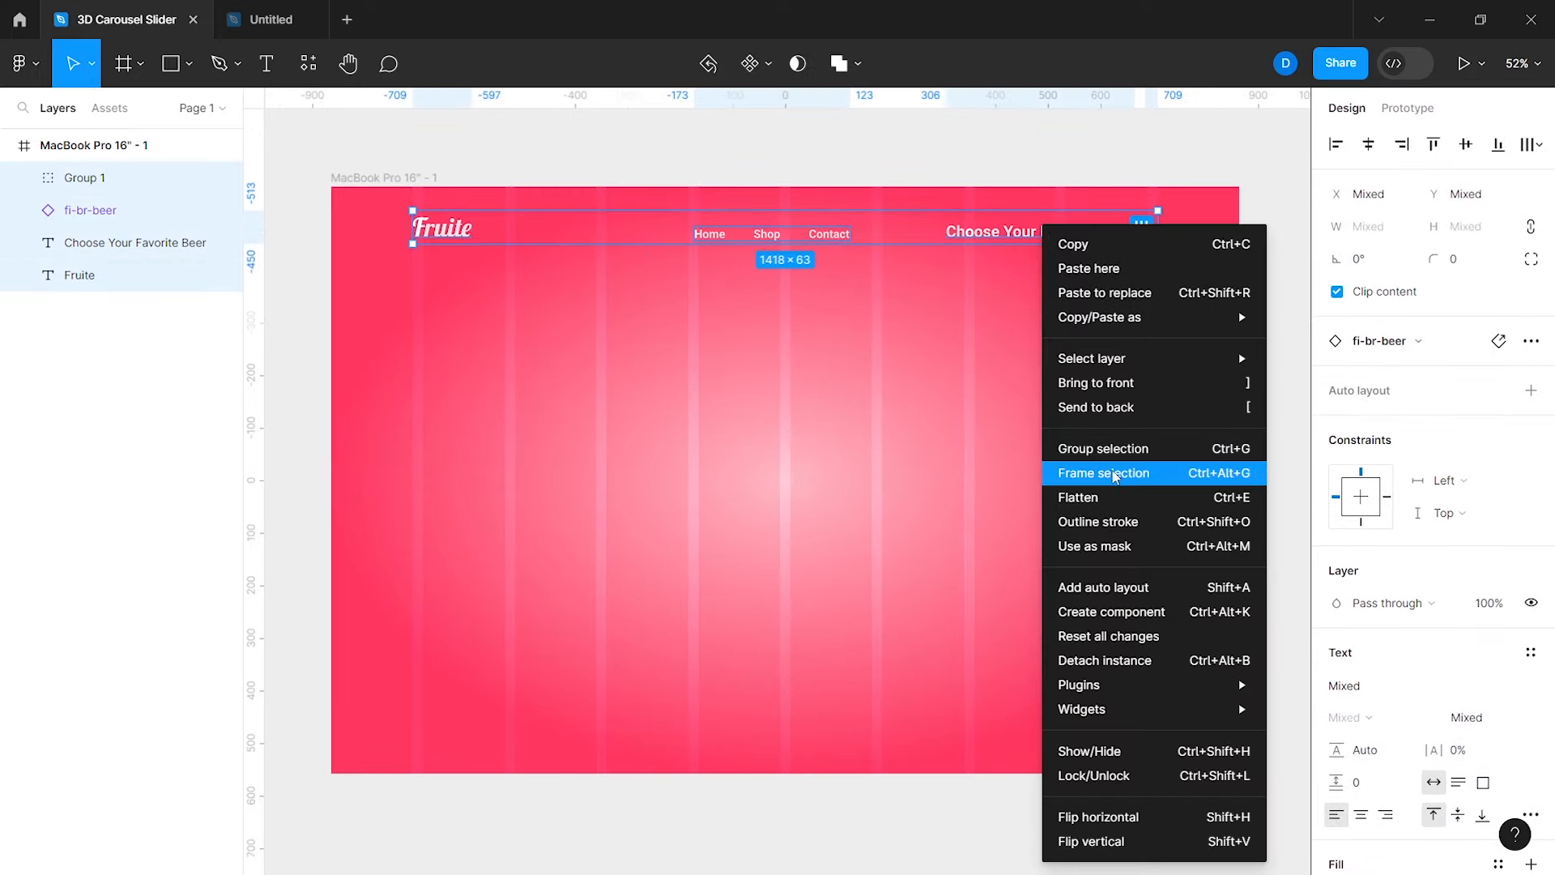
{"action": "left_click", "coordinate": [1115, 477]}
Step: Align the header elements on their vertical centres and hide the page frame's layout grid
{"action": "key", "text": "Return"}
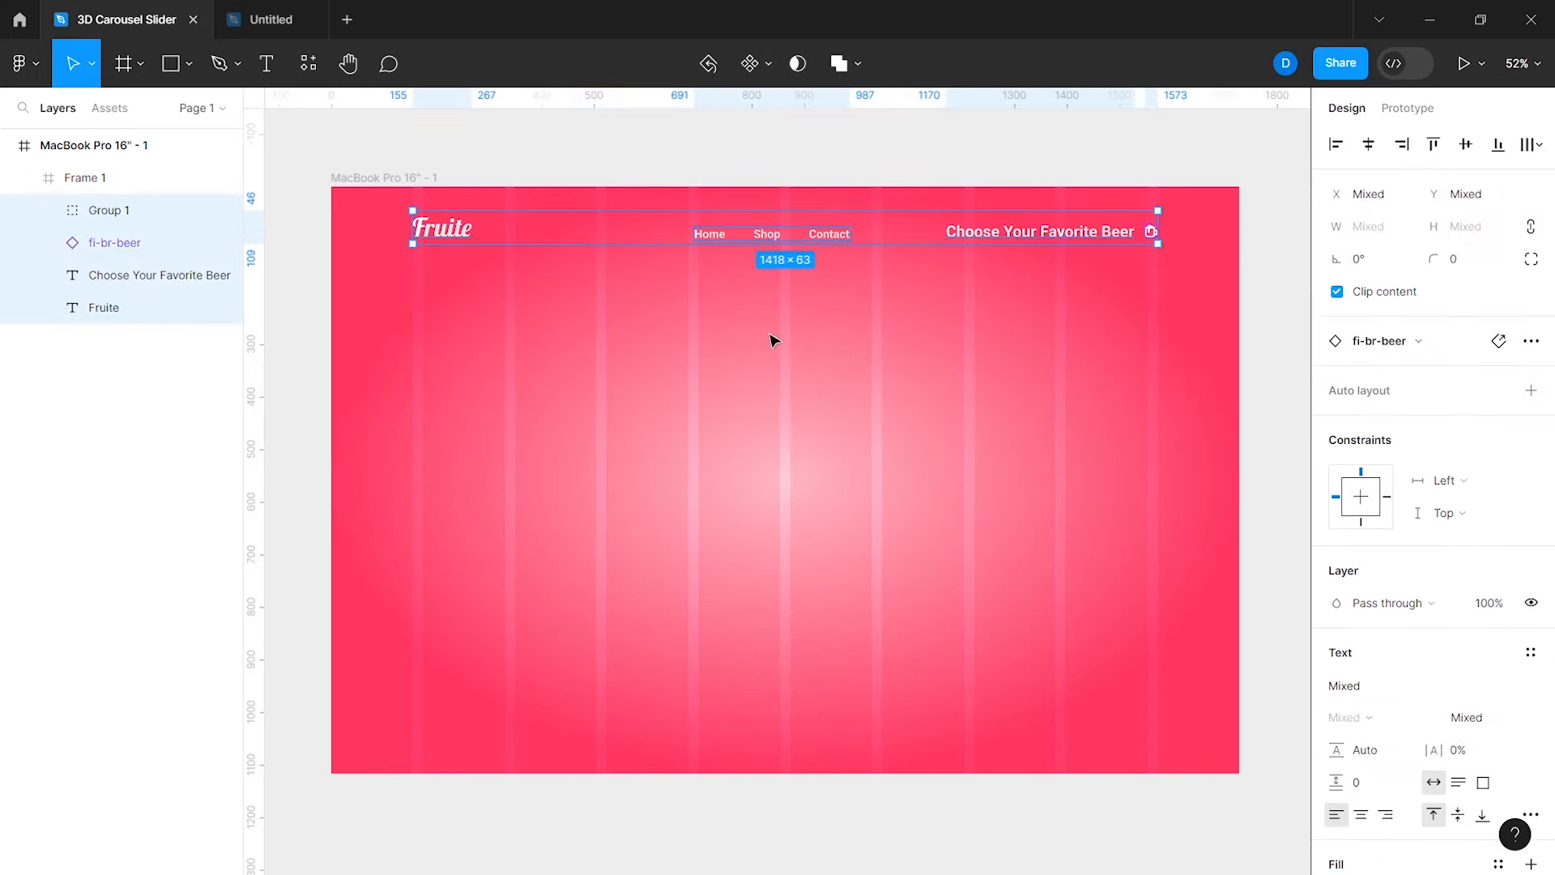
{"action": "left_click", "coordinate": [1469, 153]}
{"action": "left_click", "coordinate": [851, 334]}
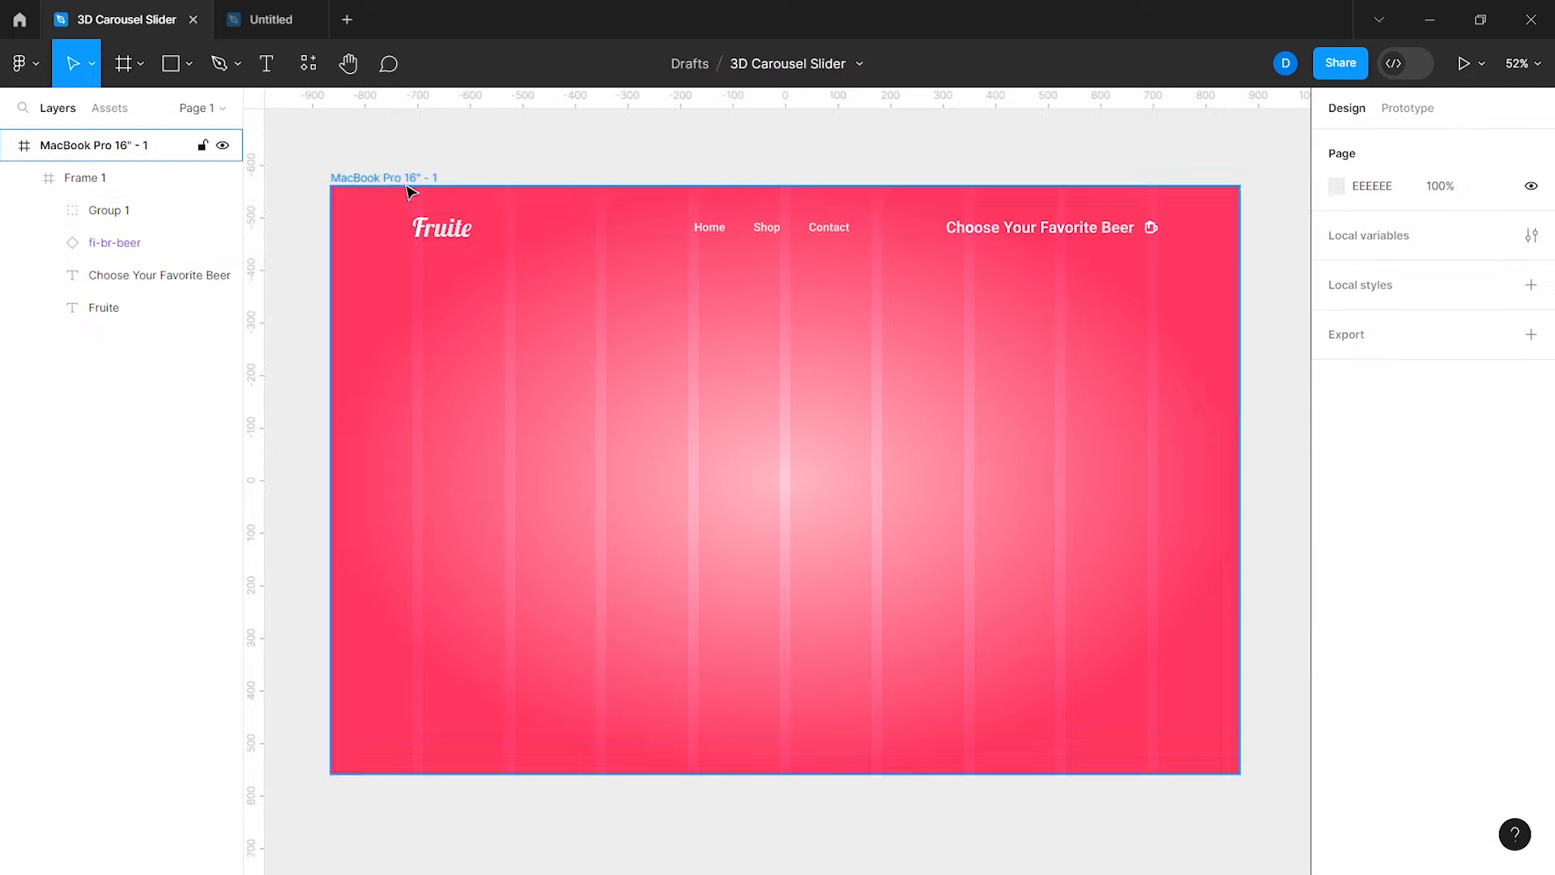
{"action": "left_click", "coordinate": [398, 178]}
{"action": "left_click", "coordinate": [1499, 457]}
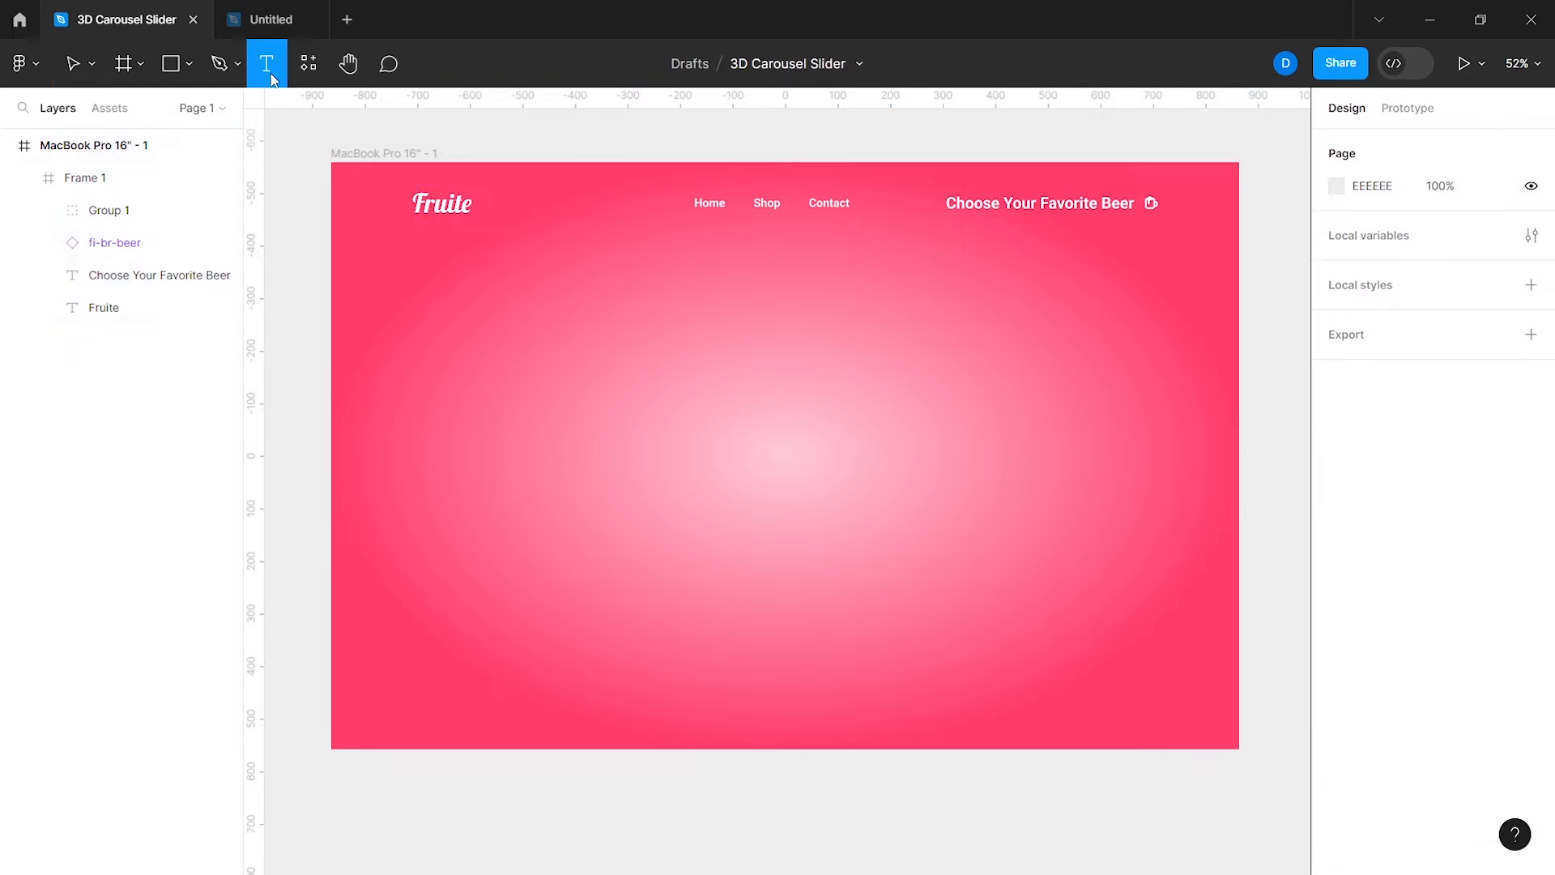
Step: Add the text "Strawberry" near the middle of the page and set its size to 220
{"action": "left_click", "coordinate": [751, 444]}
{"action": "type", "text": "Strawberry"}
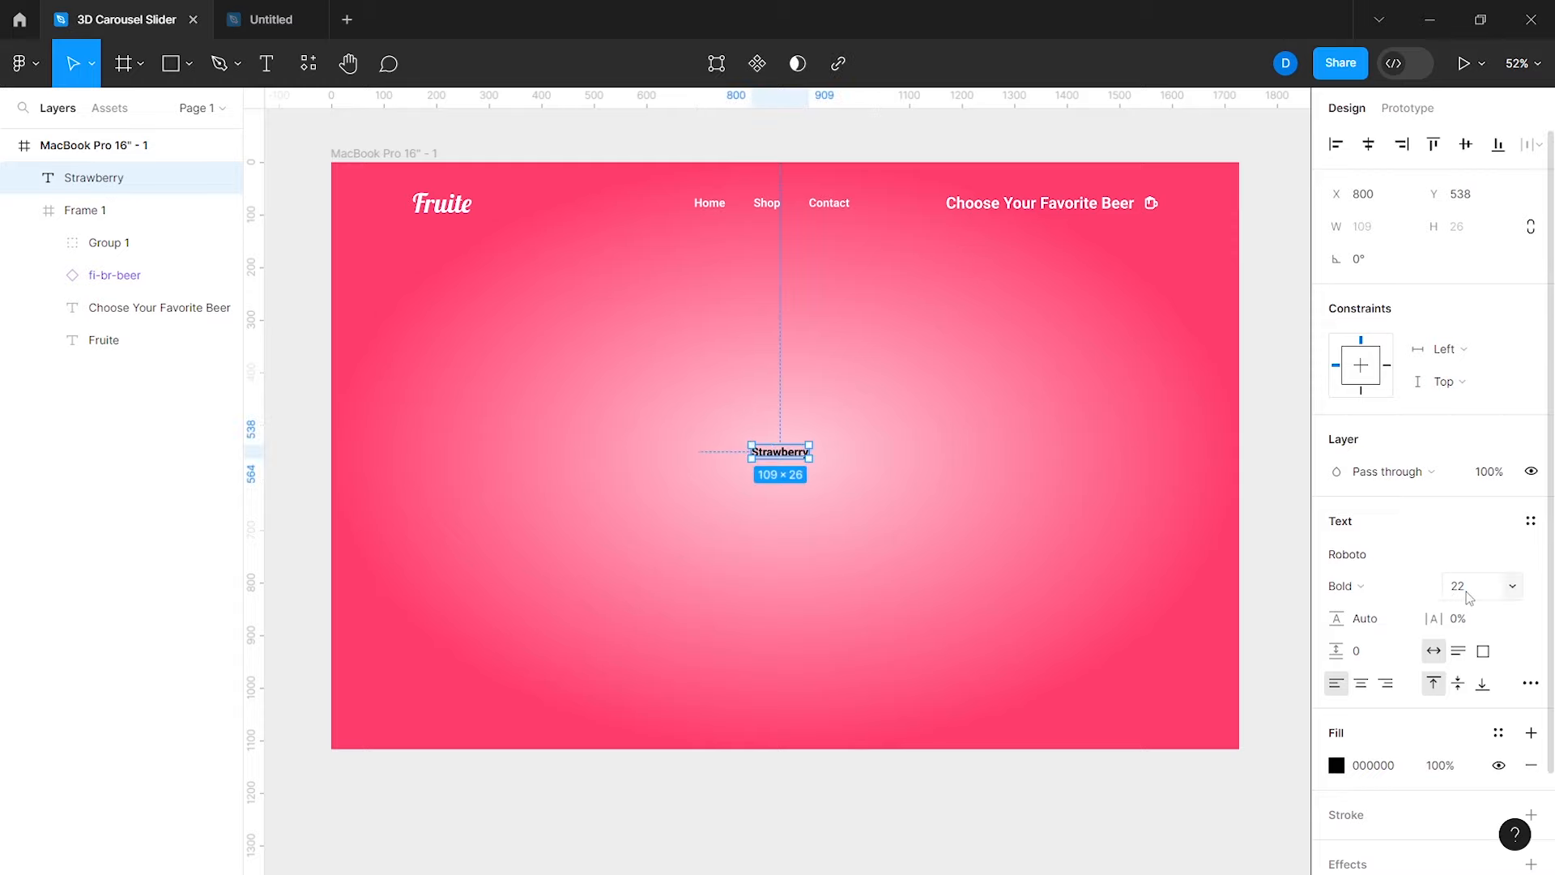
{"action": "key", "text": "Return"}
{"action": "left_click_drag", "start_coordinate": [1124, 518], "coordinate": [844, 448]}
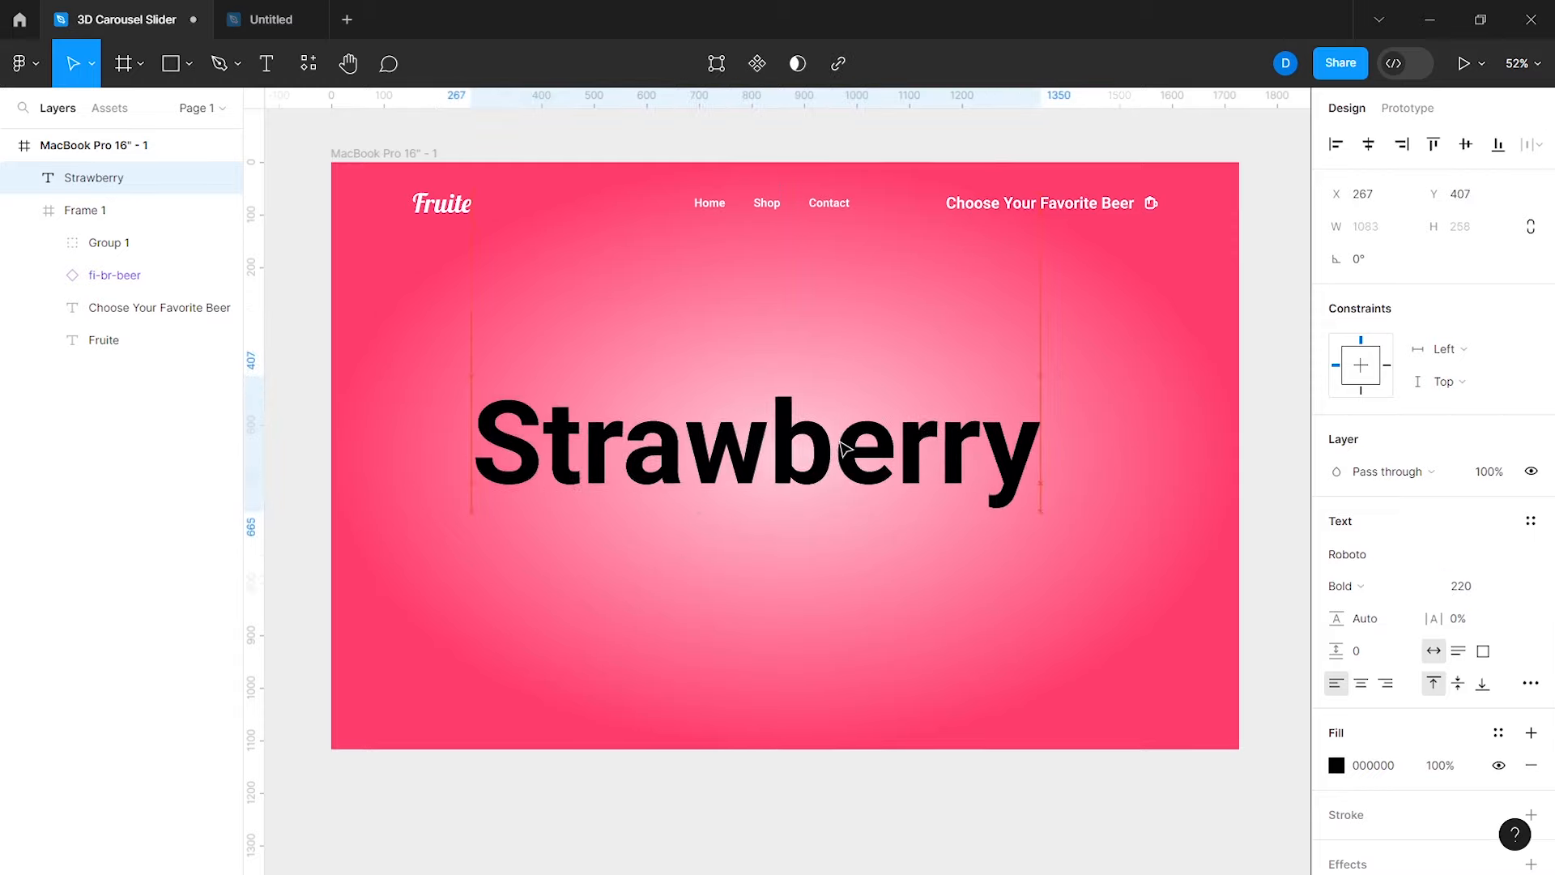
Step: Set the Strawberry title to the Black weight and uppercase letters
{"action": "left_click", "coordinate": [1337, 585]}
{"action": "left_click", "coordinate": [1371, 546]}
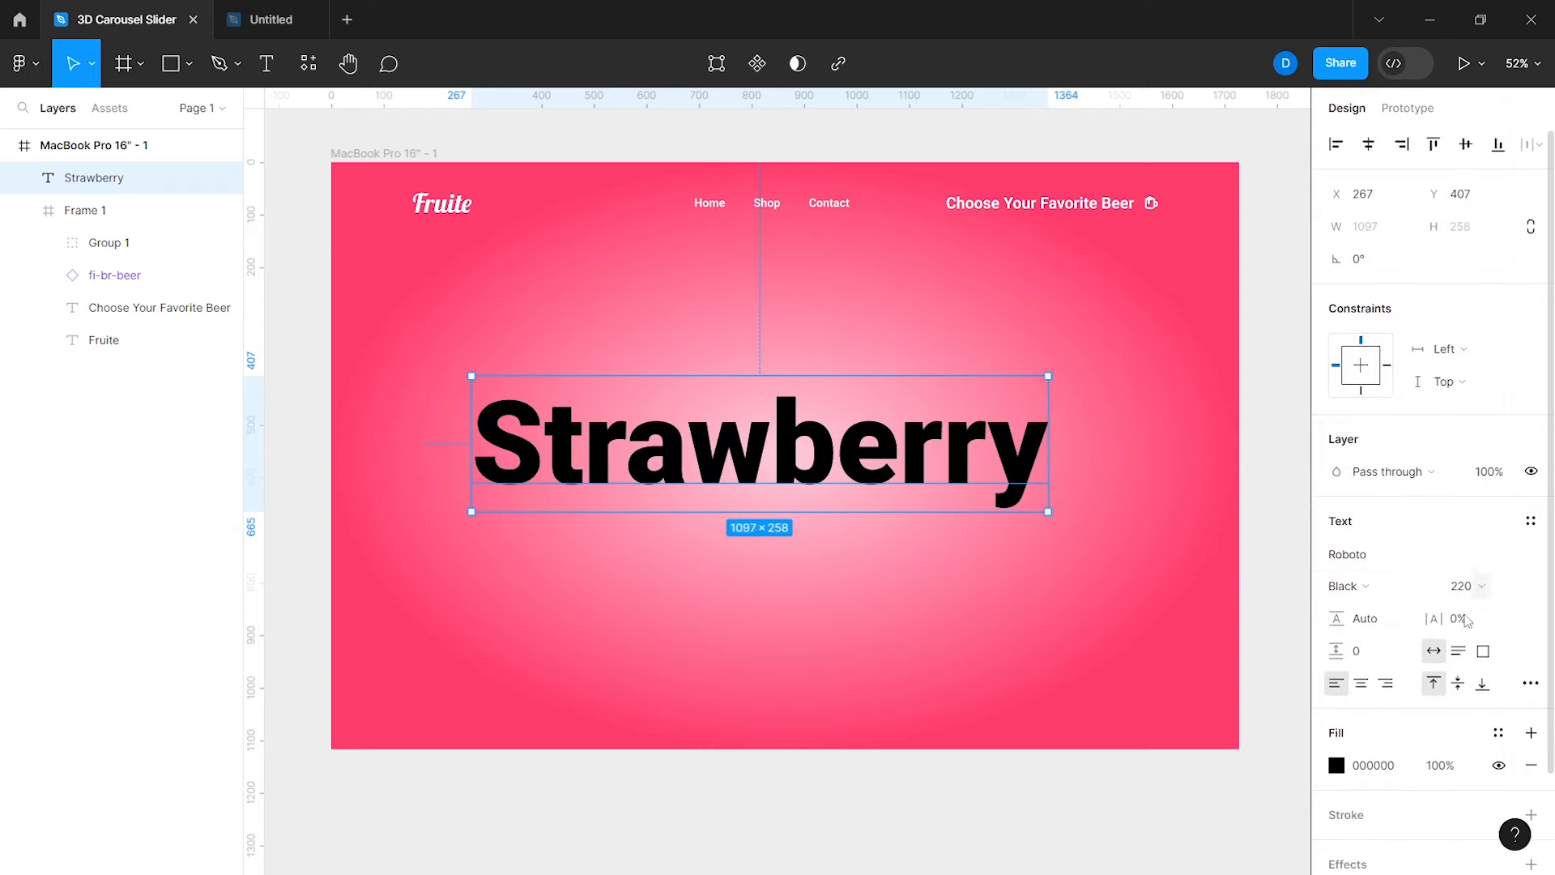
{"action": "left_click", "coordinate": [1530, 683]}
{"action": "left_click", "coordinate": [1191, 653]}
{"action": "left_click", "coordinate": [1097, 420]}
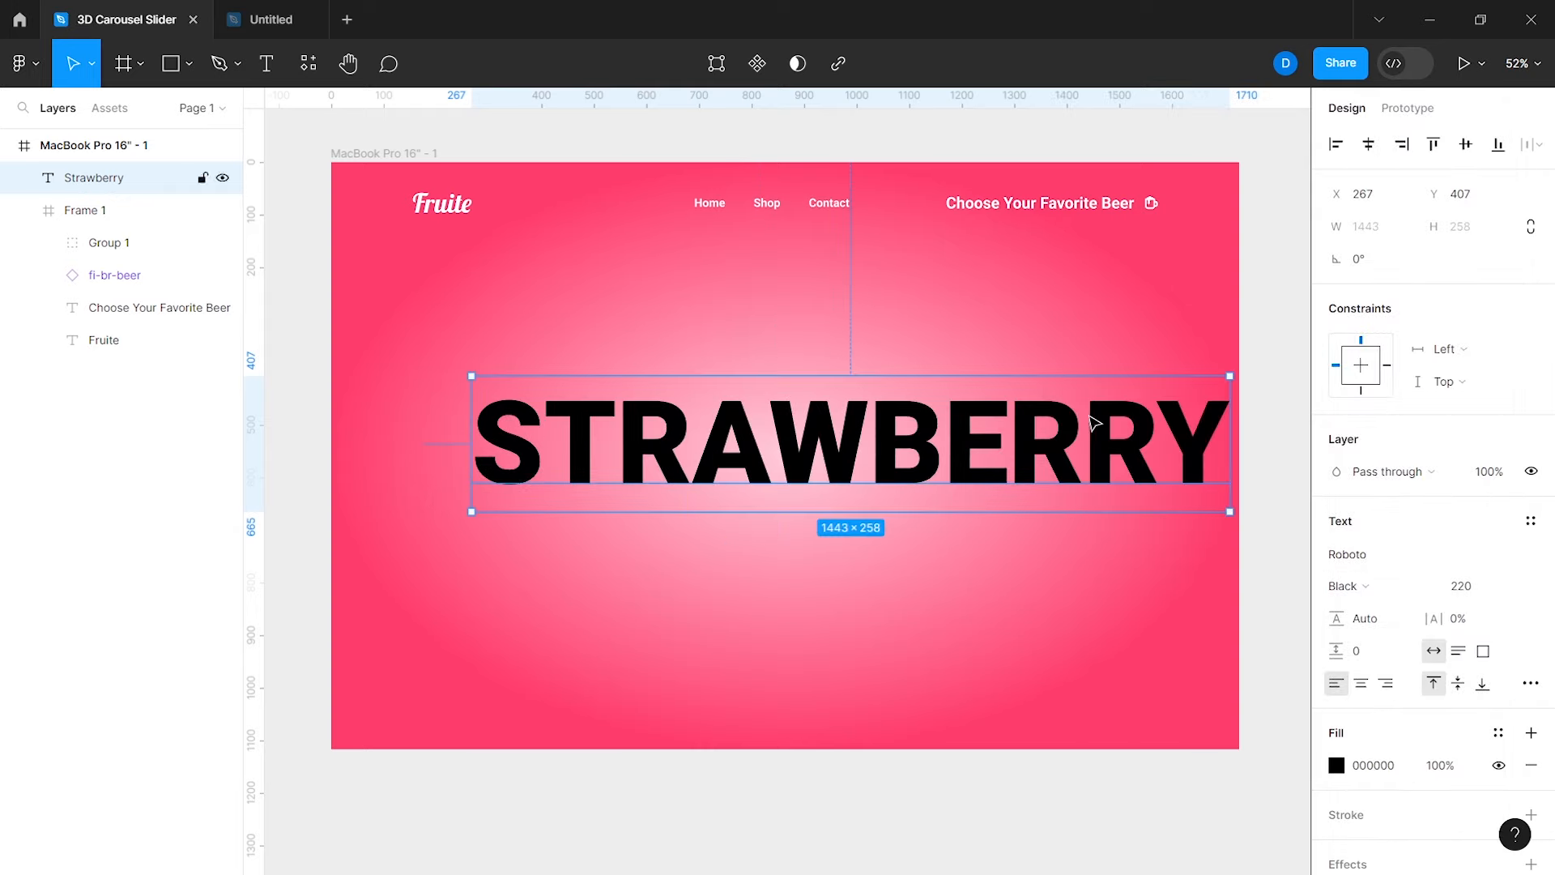
Step: Centre the Strawberry title horizontally and vertically in the page frame and fill it with FFFFFF
{"action": "left_click", "coordinate": [1369, 144]}
{"action": "left_click", "coordinate": [1466, 144]}
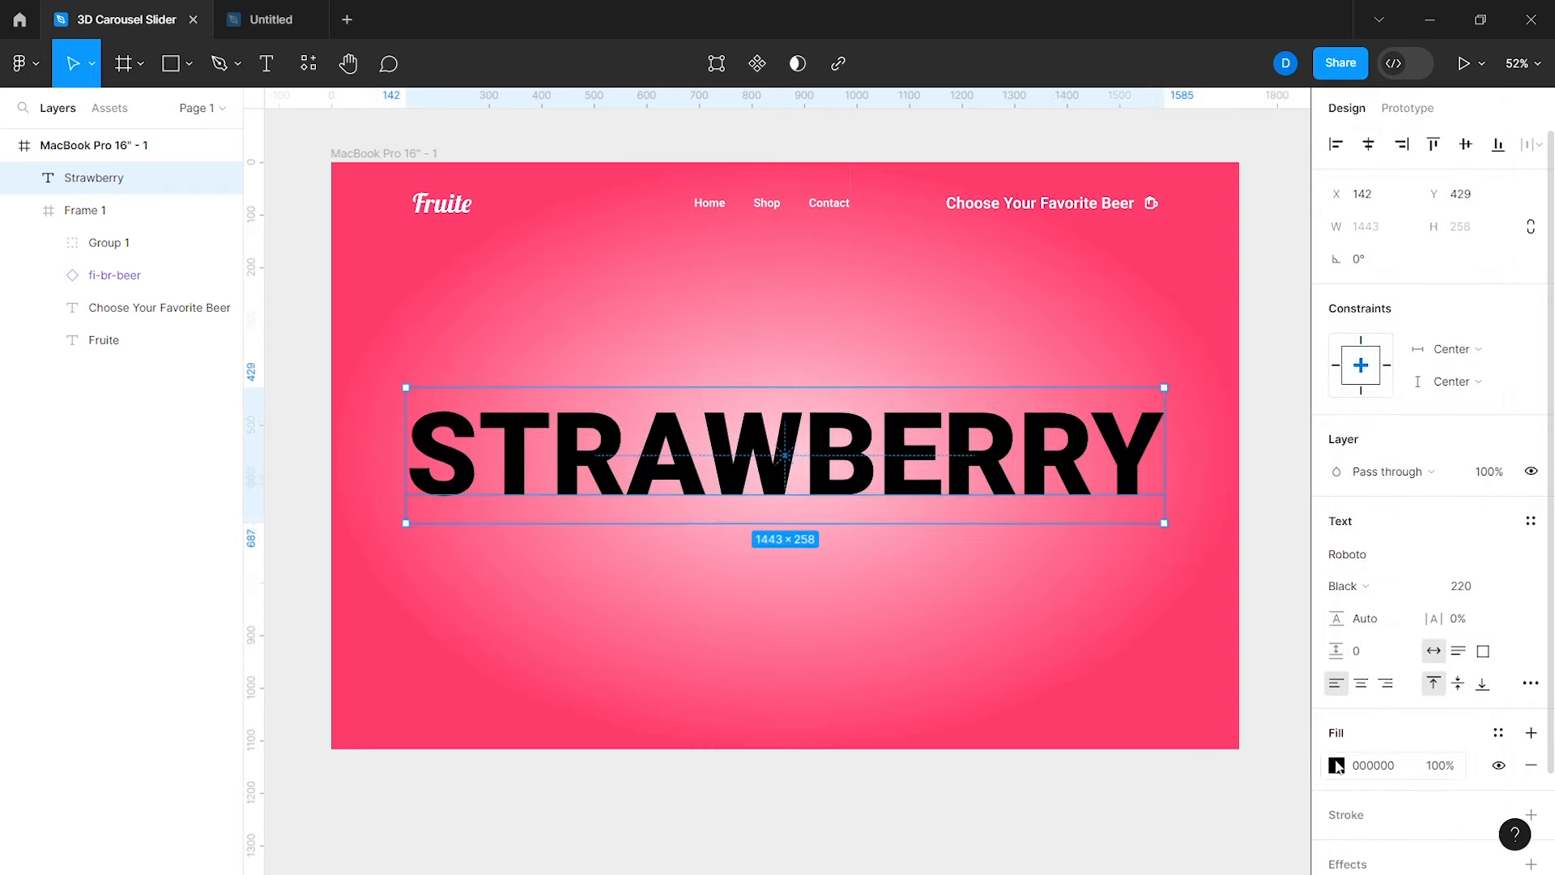
{"action": "left_click", "coordinate": [1336, 765]}
{"action": "type", "text": "FFFFFF"}
{"action": "key", "text": "Return"}
{"action": "left_click", "coordinate": [1292, 290]}
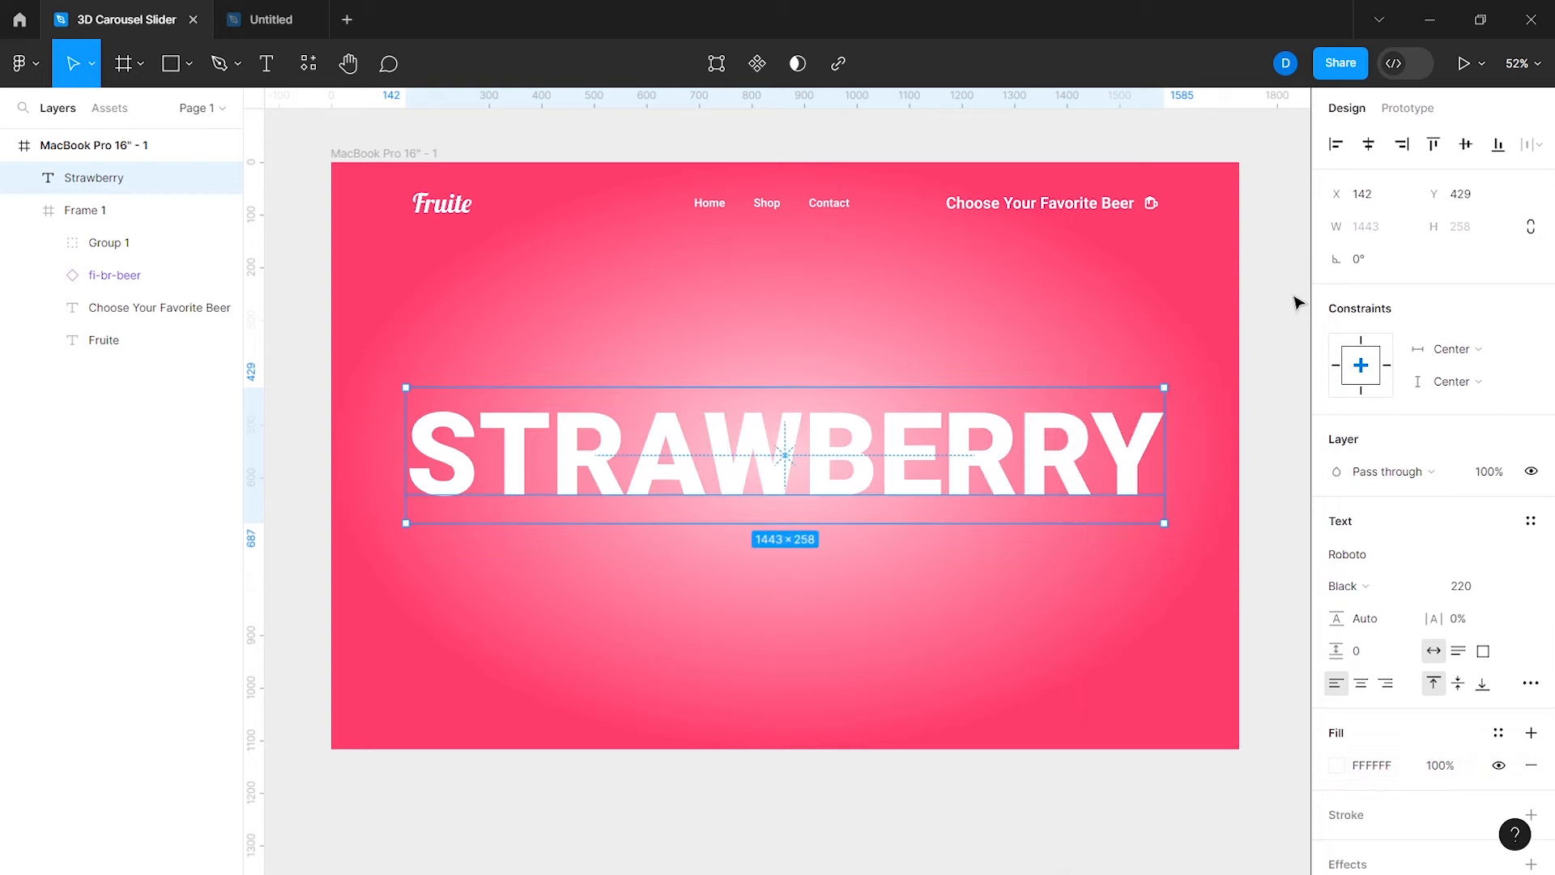
Step: Recolour the Home, Shop and Contact labels to pale pink, FFE9EE
{"action": "left_click", "coordinate": [709, 204], "text": "ctrl"}
{"action": "left_click", "coordinate": [766, 204], "text": "shift"}
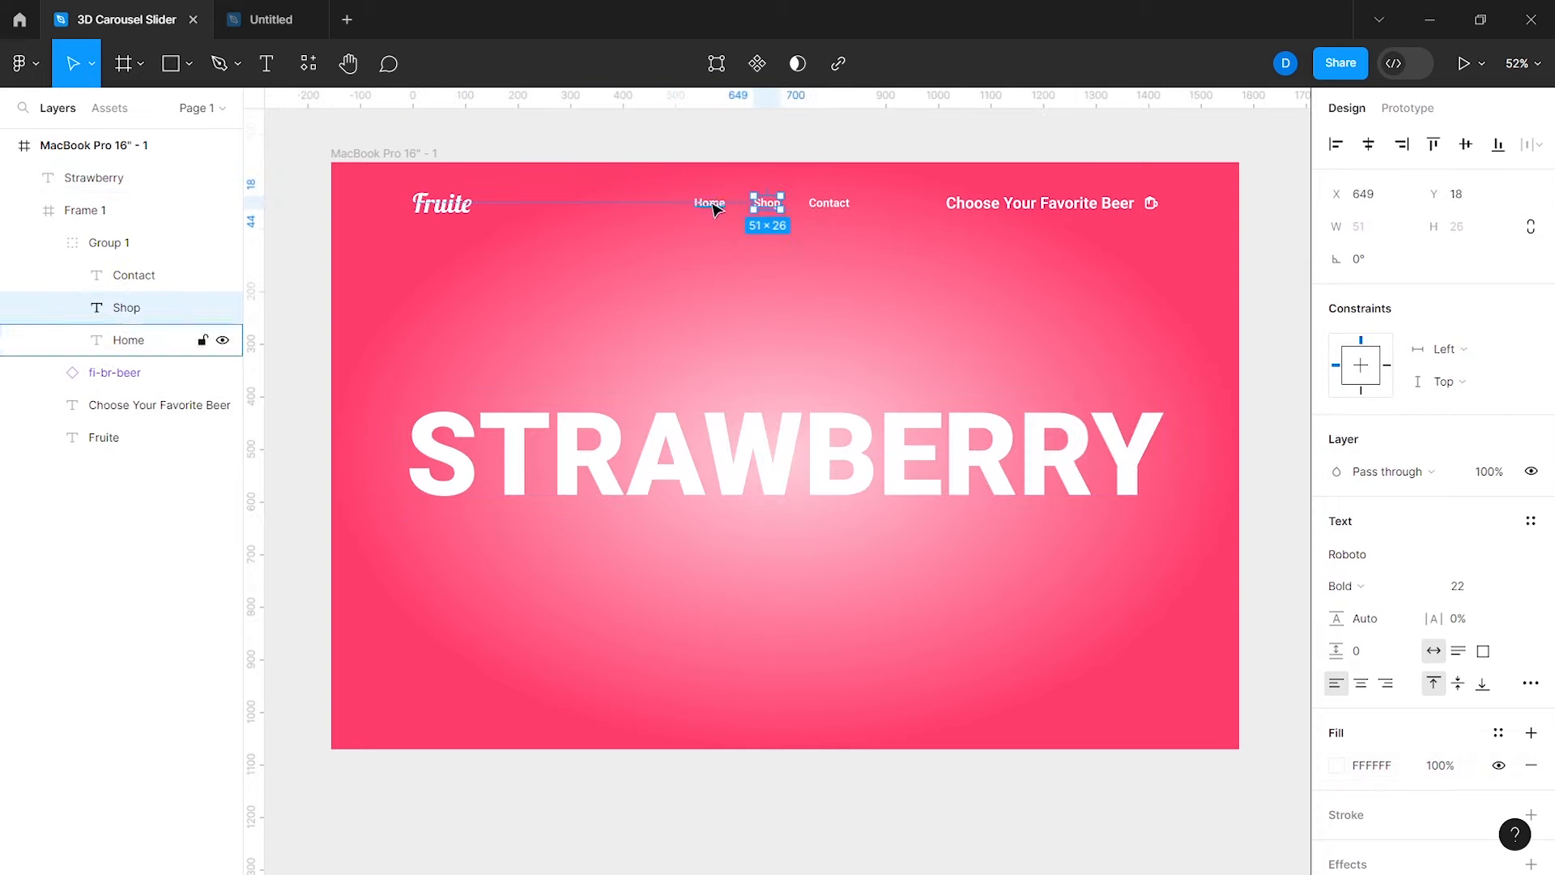
{"action": "left_click", "coordinate": [828, 204], "text": "shift"}
{"action": "scroll", "coordinate": [1325, 697], "scroll_direction": "down", "scroll_amount": 3}
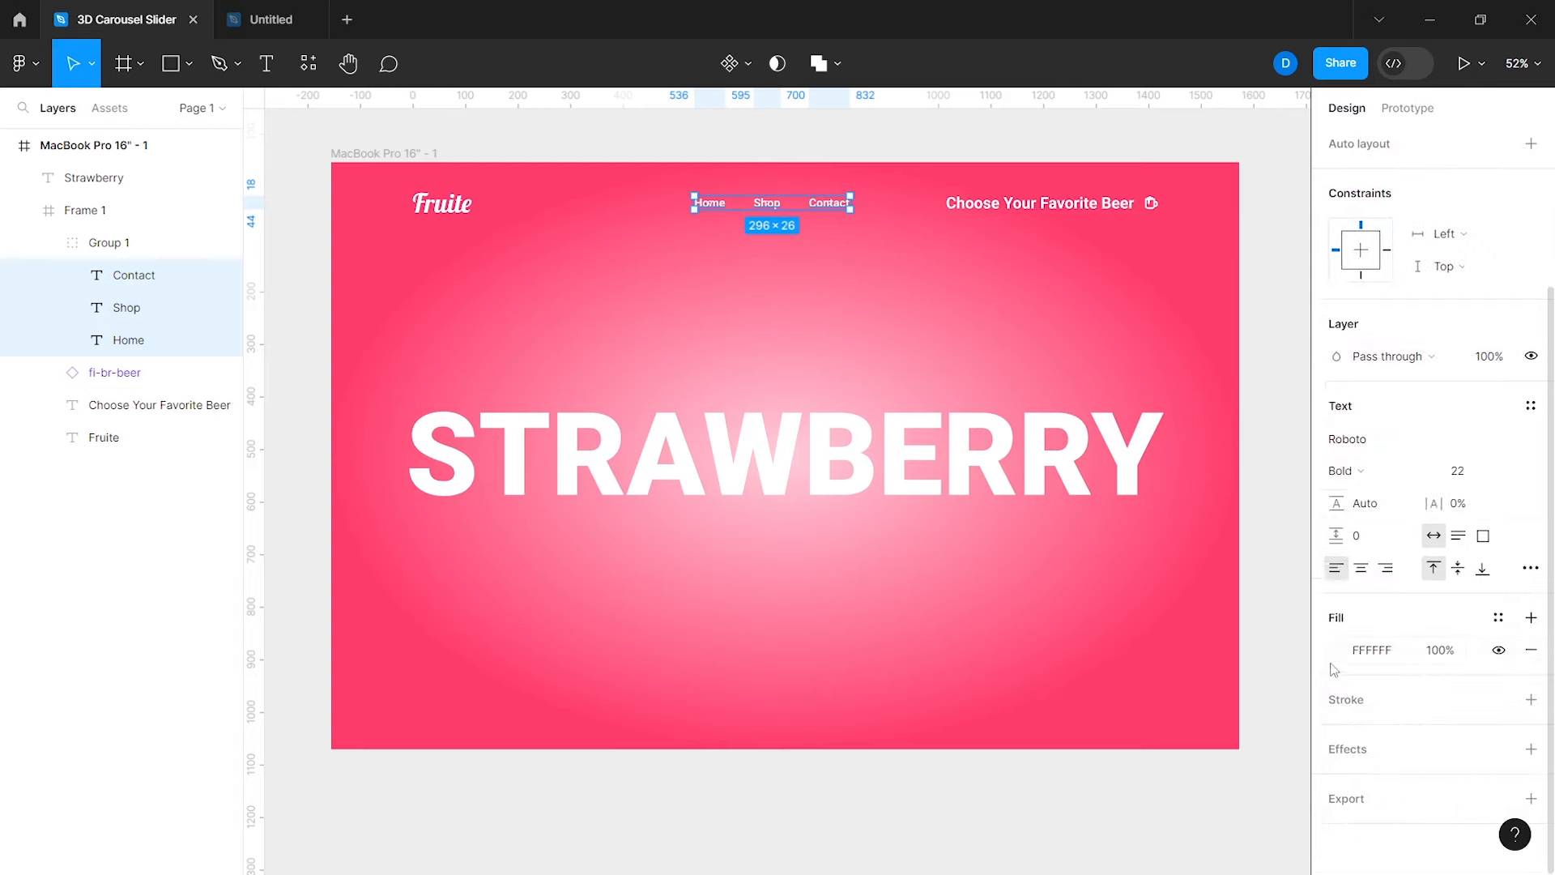
{"action": "left_click", "coordinate": [1337, 652]}
{"action": "left_click", "coordinate": [1142, 765]}
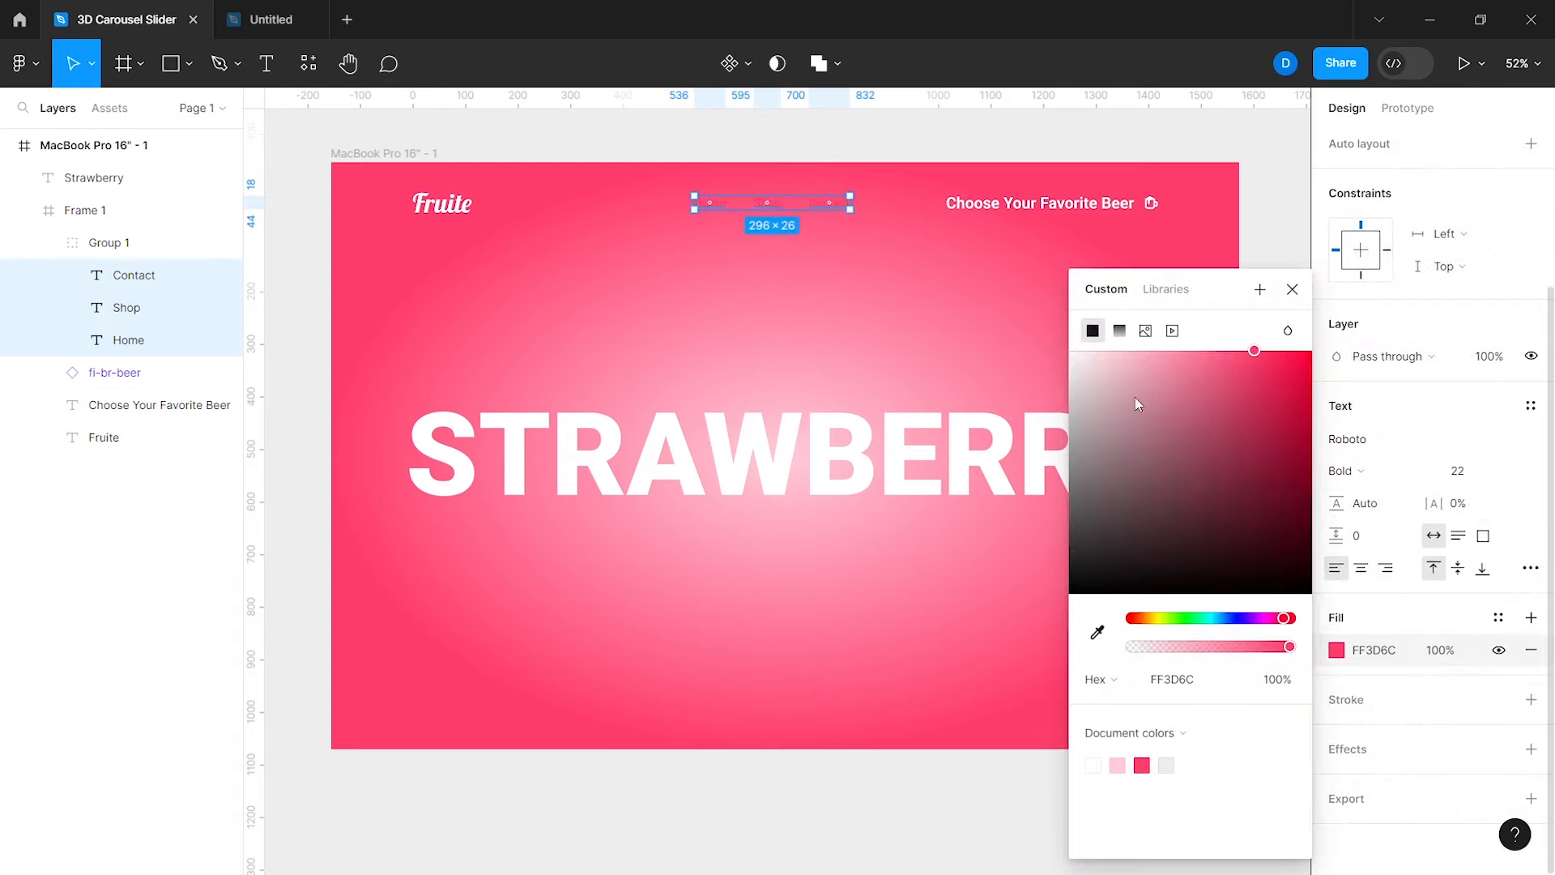
{"action": "left_click", "coordinate": [1303, 299]}
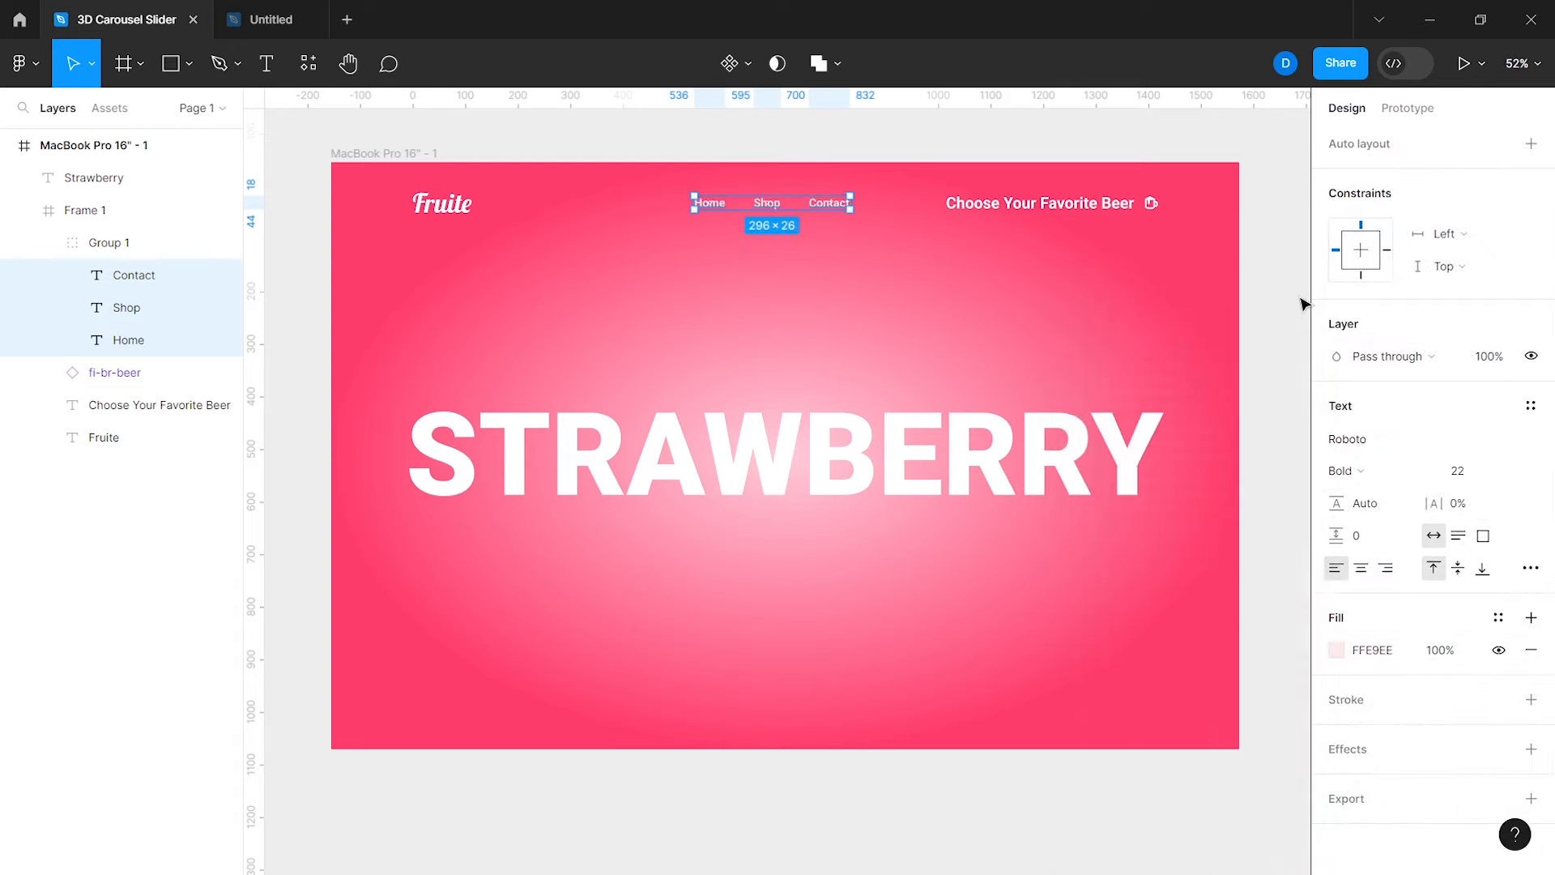
Step: Paste the beer can image, place it inside the page frame above the title layer, and centre it on the page
{"action": "left_click", "coordinate": [891, 574]}
{"action": "scroll", "coordinate": [867, 592], "scroll_direction": "down", "scroll_amount": 1}
{"action": "scroll", "coordinate": [865, 593], "scroll_direction": "right", "scroll_amount": 10}
{"action": "key", "text": "ctrl+v"}
{"action": "scroll", "coordinate": [865, 592], "scroll_direction": "down", "scroll_amount": 2}
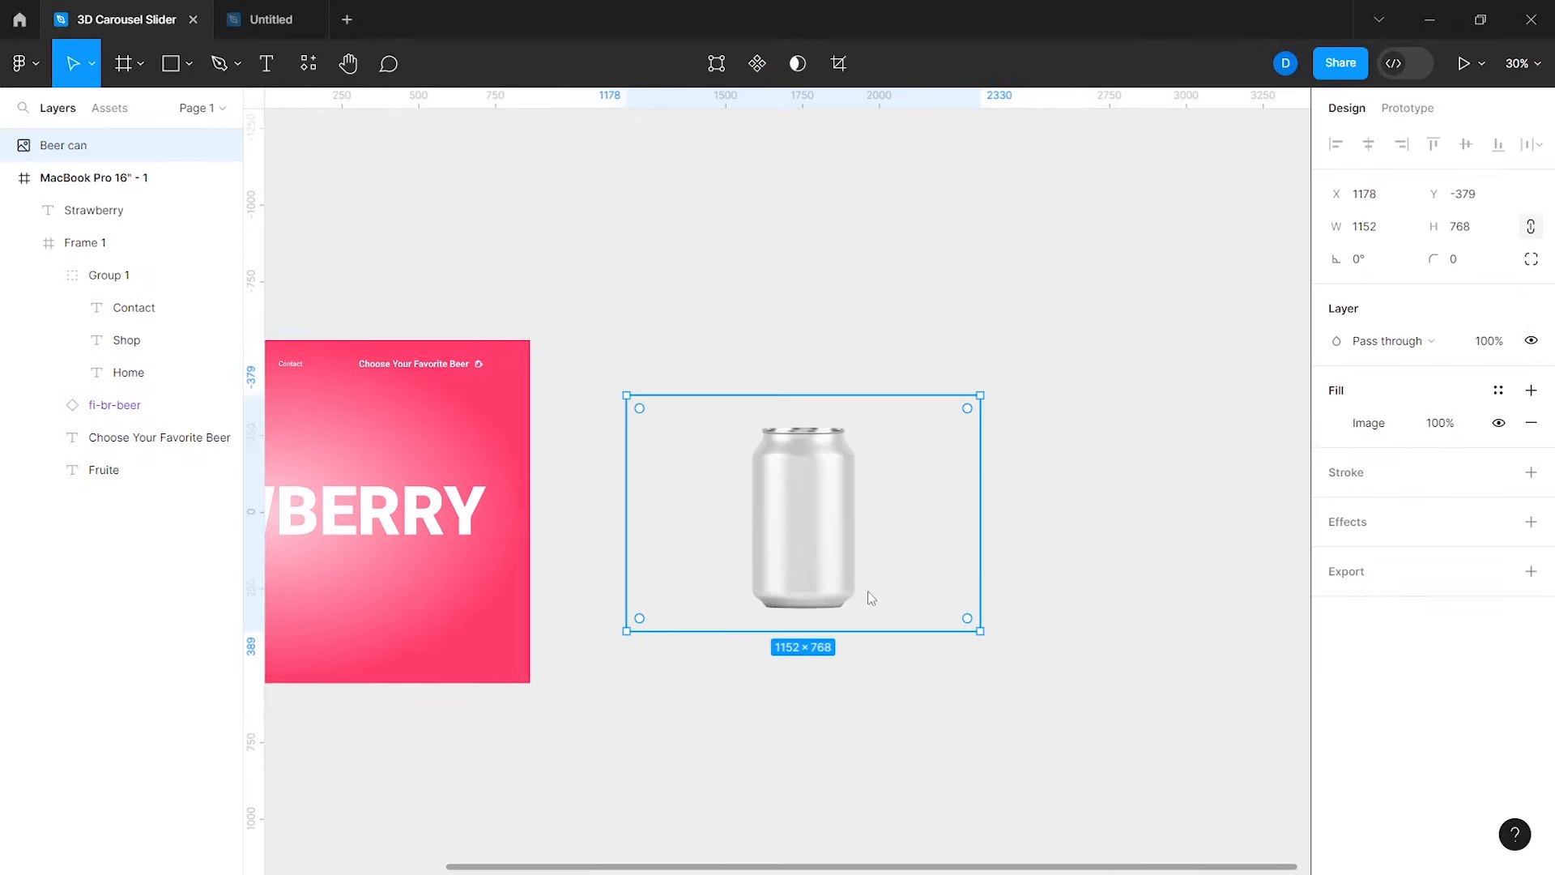
{"action": "scroll", "coordinate": [865, 592], "scroll_direction": "left", "scroll_amount": 3}
{"action": "left_click_drag", "start_coordinate": [89, 145], "coordinate": [91, 180]}
{"action": "left_click_drag", "start_coordinate": [570, 543], "coordinate": [738, 477]}
{"action": "scroll", "coordinate": [737, 477], "scroll_direction": "up", "scroll_amount": 3}
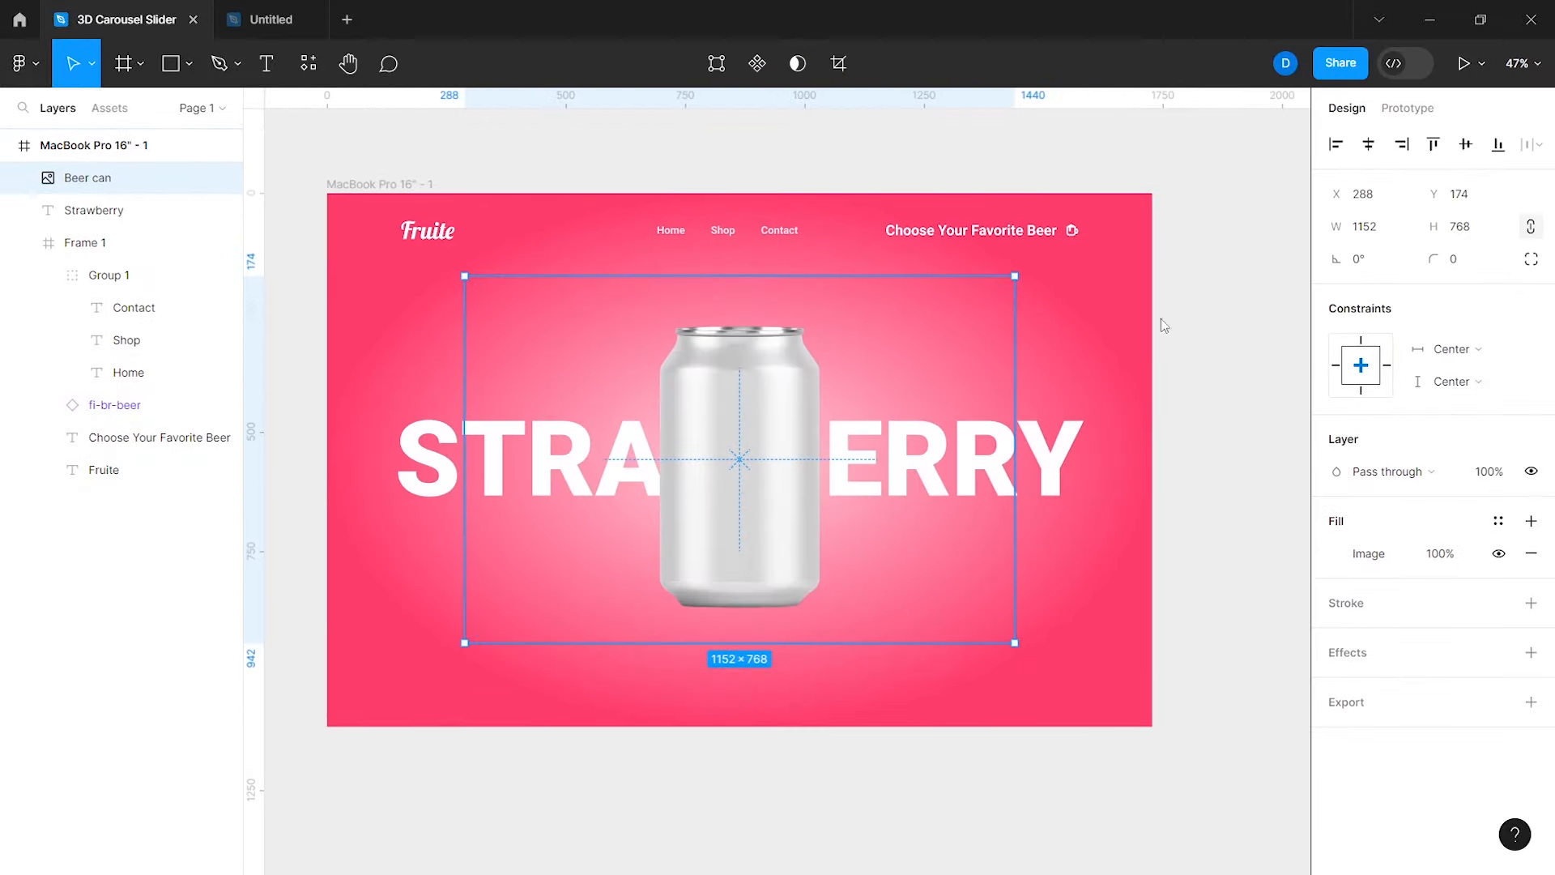
Step: Paste the set of strawberry and leaf images on the empty canvas beside the page frame
{"action": "left_click", "coordinate": [1117, 618]}
{"action": "scroll", "coordinate": [1229, 764], "scroll_direction": "down", "scroll_amount": 3}
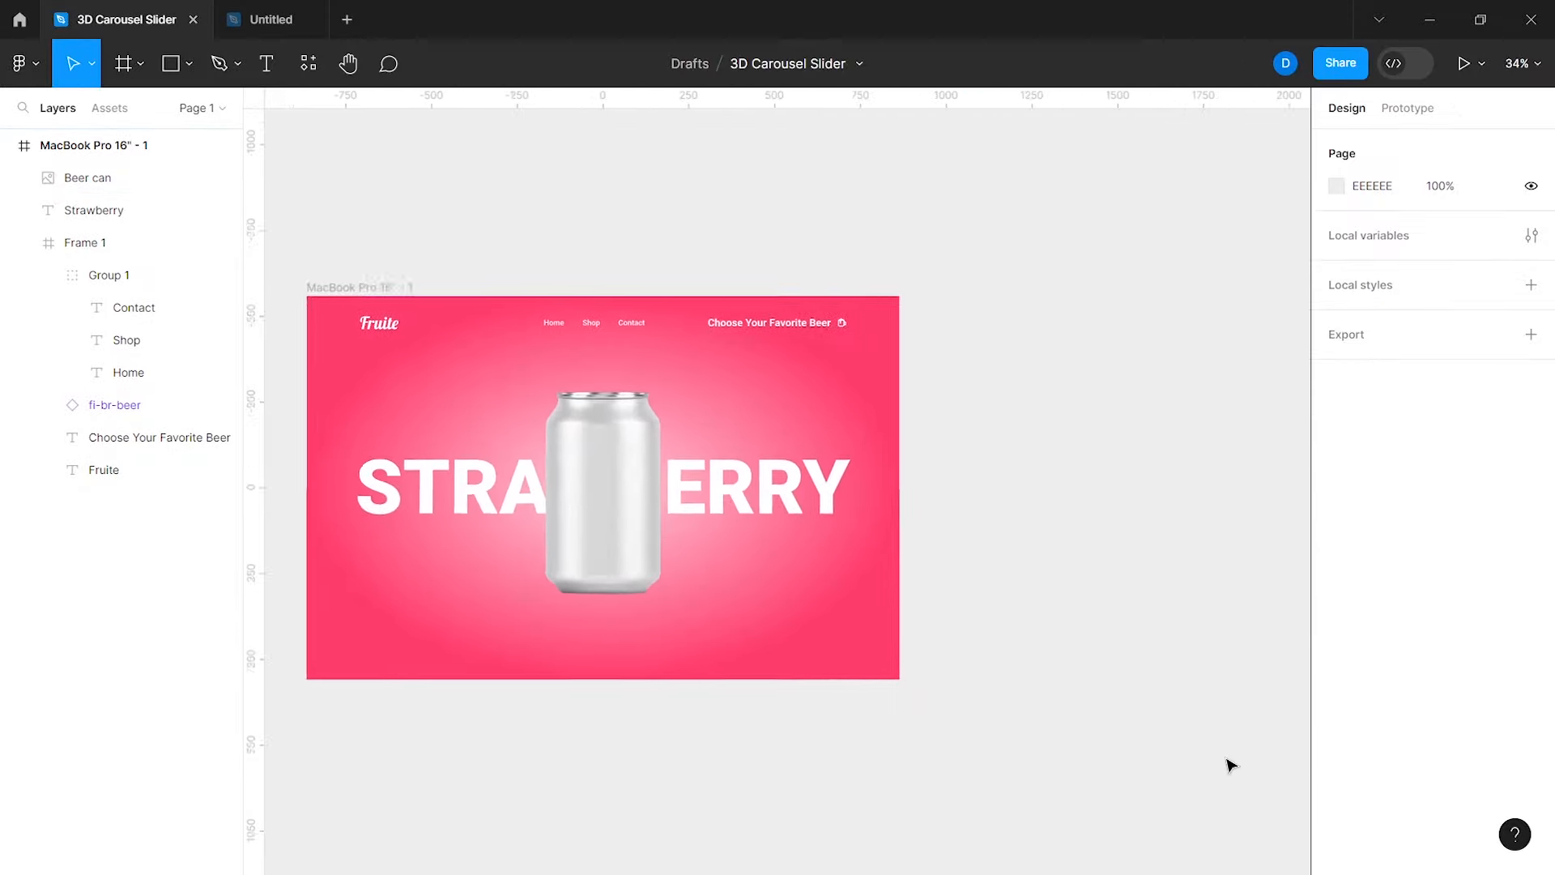
{"action": "scroll", "coordinate": [1132, 659], "scroll_direction": "right", "scroll_amount": 5}
{"action": "key", "text": "ctrl+v"}
{"action": "scroll", "coordinate": [915, 563], "scroll_direction": "down", "scroll_amount": 2}
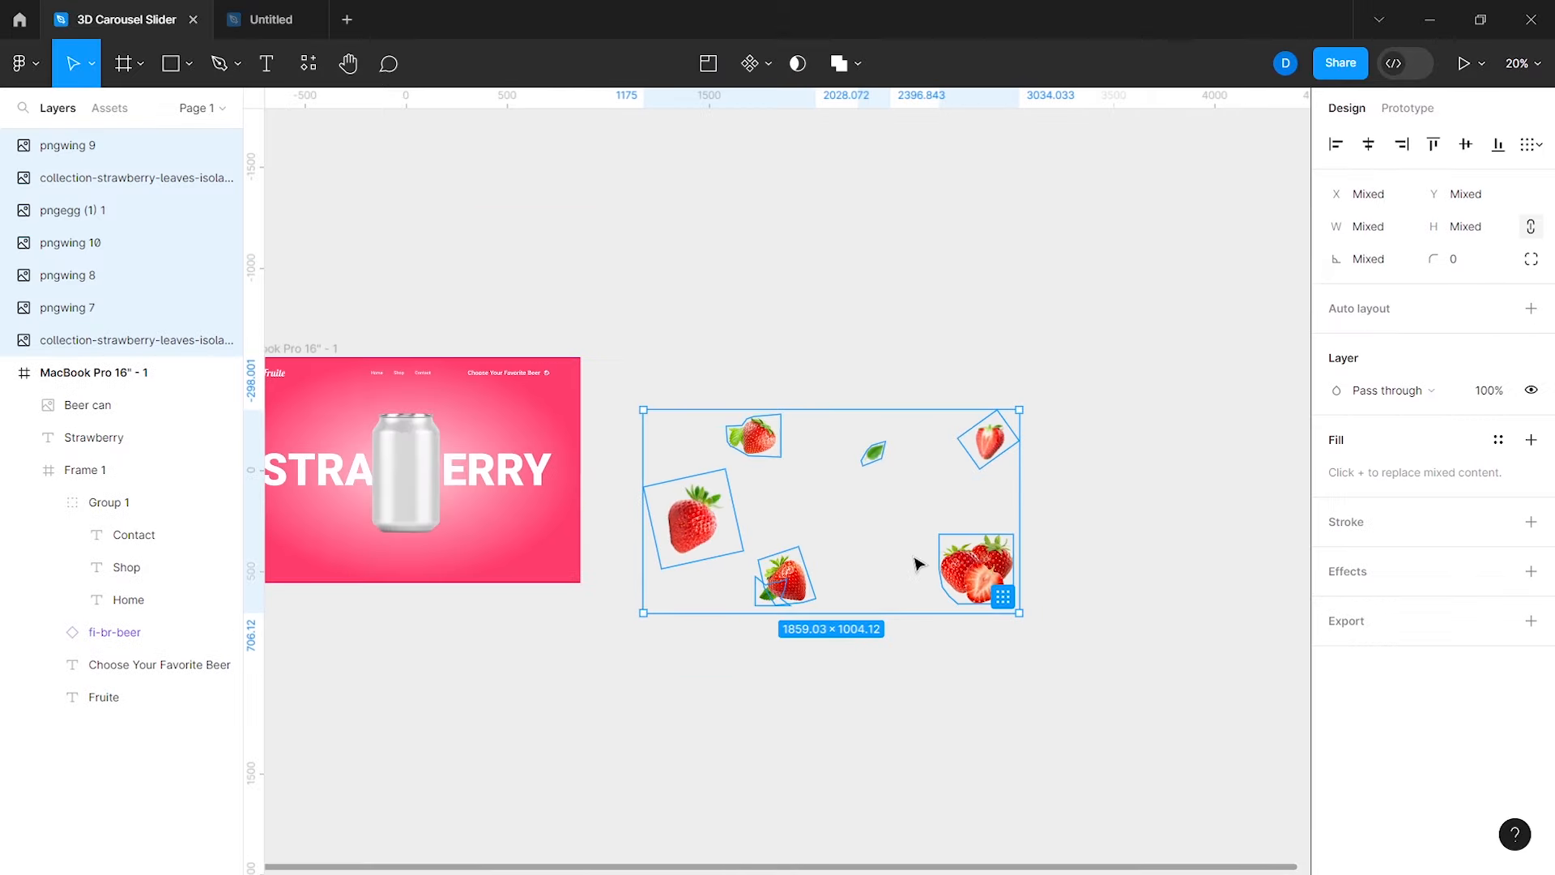
Step: Move the strawberry and leaf images into the page frame so that they surround the beer can
{"action": "scroll", "coordinate": [915, 559], "scroll_direction": "left", "scroll_amount": 3}
{"action": "left_click_drag", "start_coordinate": [924, 547], "coordinate": [474, 517]}
{"action": "scroll", "coordinate": [601, 458], "scroll_direction": "left", "scroll_amount": 1}
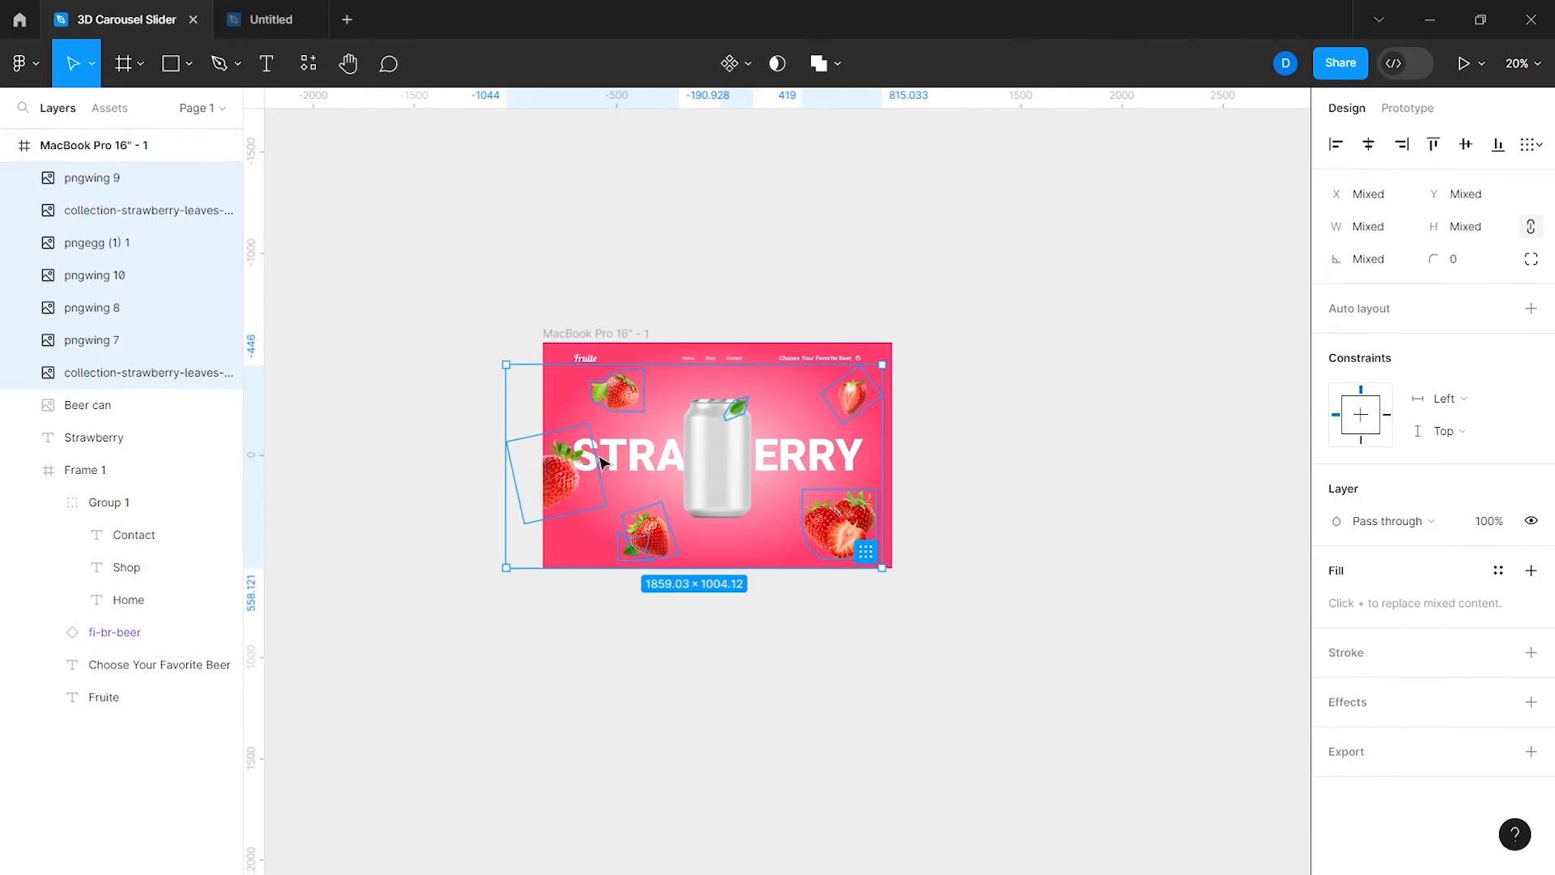
{"action": "scroll", "coordinate": [602, 462], "scroll_direction": "up", "scroll_amount": 5}
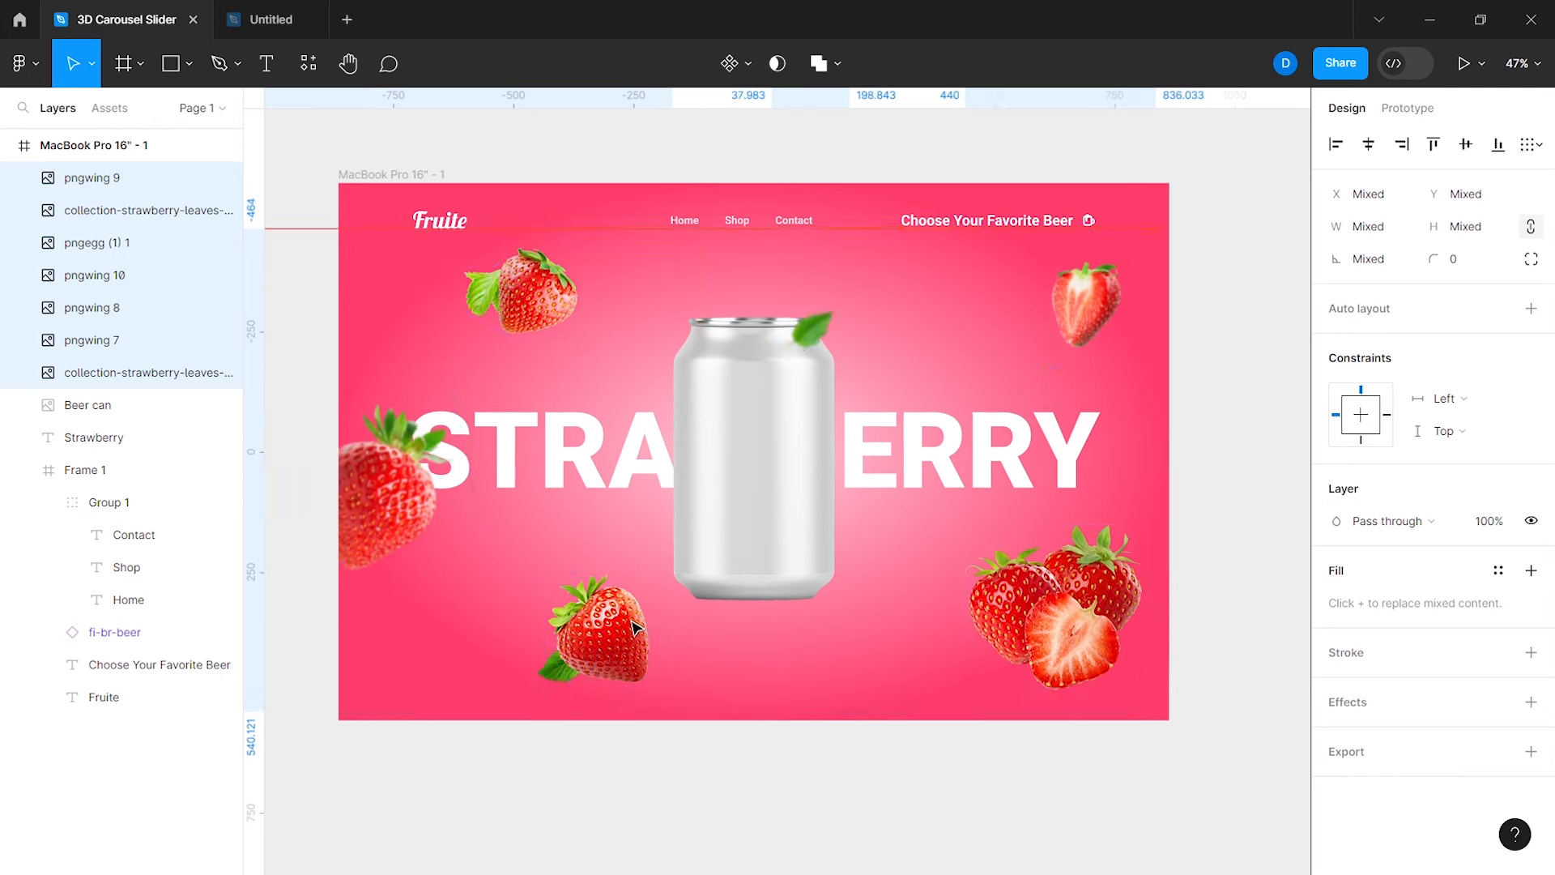
{"action": "left_click", "coordinate": [635, 628]}
{"action": "left_click_drag", "start_coordinate": [1336, 262], "coordinate": [1358, 268]}
{"action": "left_click", "coordinate": [1240, 420]}
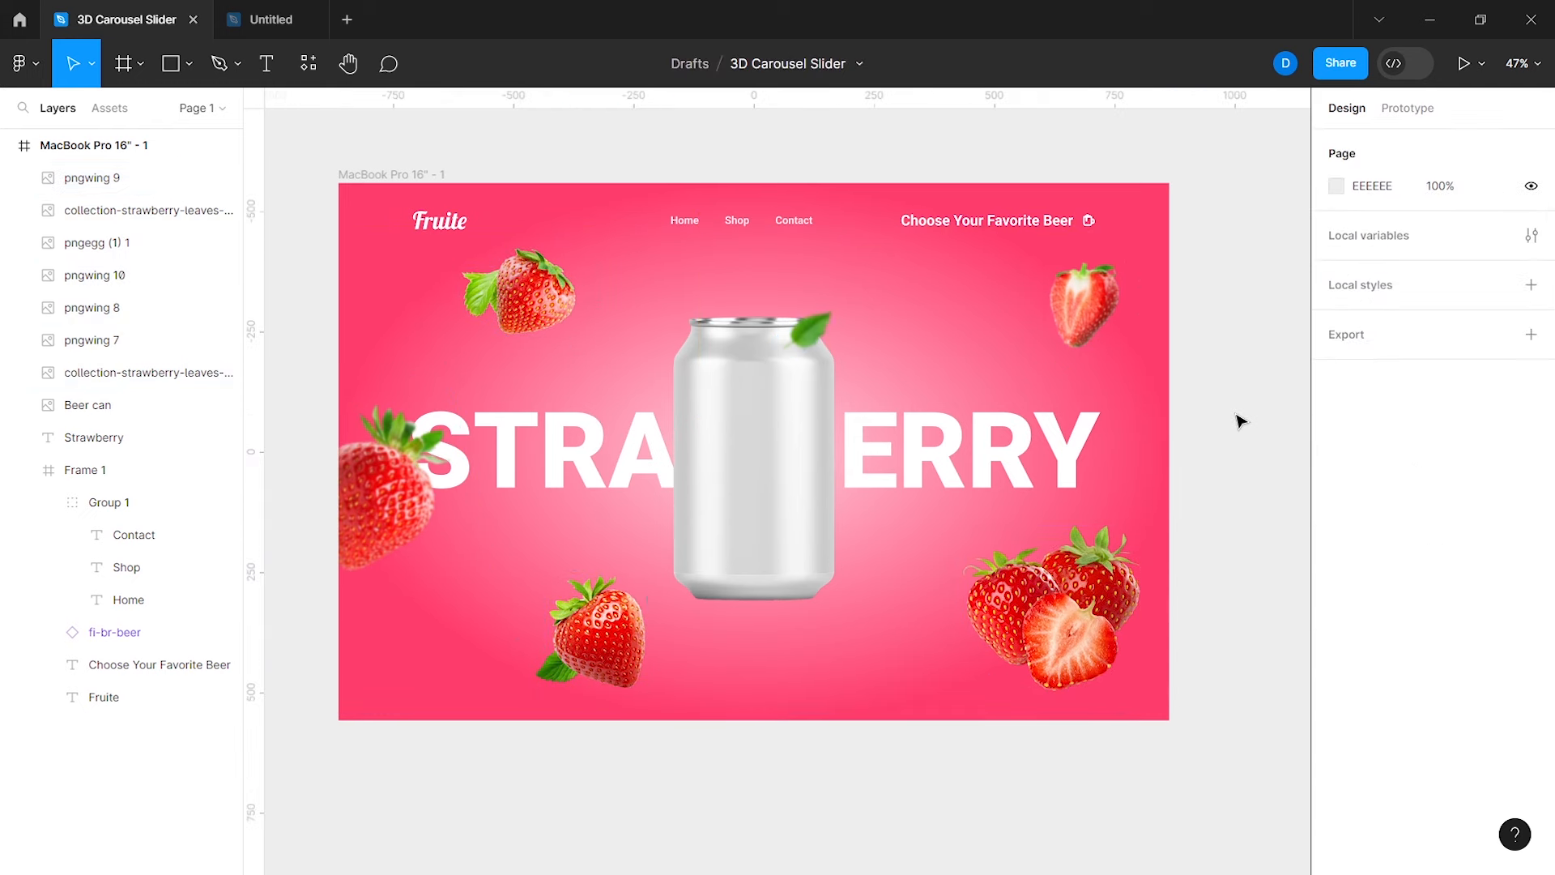
Step: Bring the beer can image in front of the strawberry and leaf images
{"action": "left_click", "coordinate": [770, 503]}
{"action": "key", "text": "]"}
{"action": "left_click", "coordinate": [776, 761]}
{"action": "scroll", "coordinate": [778, 767], "scroll_direction": "down", "scroll_amount": 1}
{"action": "scroll", "coordinate": [778, 766], "scroll_direction": "down", "scroll_amount": 2}
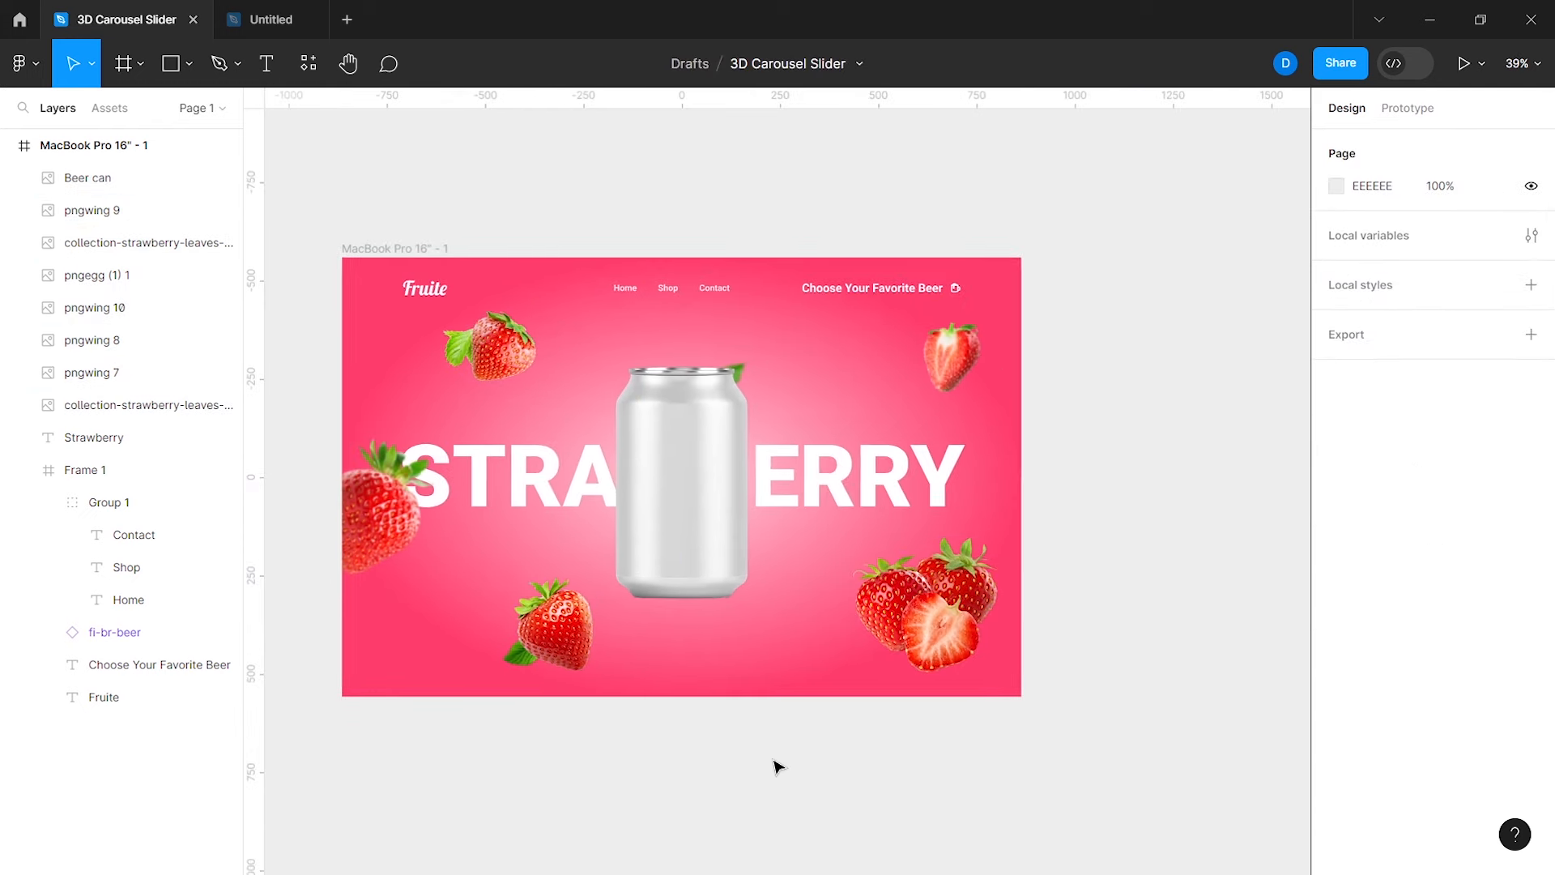
Step: Draw a rectangle on the empty canvas beside the page frame and set its size to 403 by 854
{"action": "left_click", "coordinate": [411, 250]}
{"action": "scroll", "coordinate": [412, 250], "scroll_direction": "right", "scroll_amount": 5}
{"action": "scroll", "coordinate": [1039, 523], "scroll_direction": "right", "scroll_amount": 3}
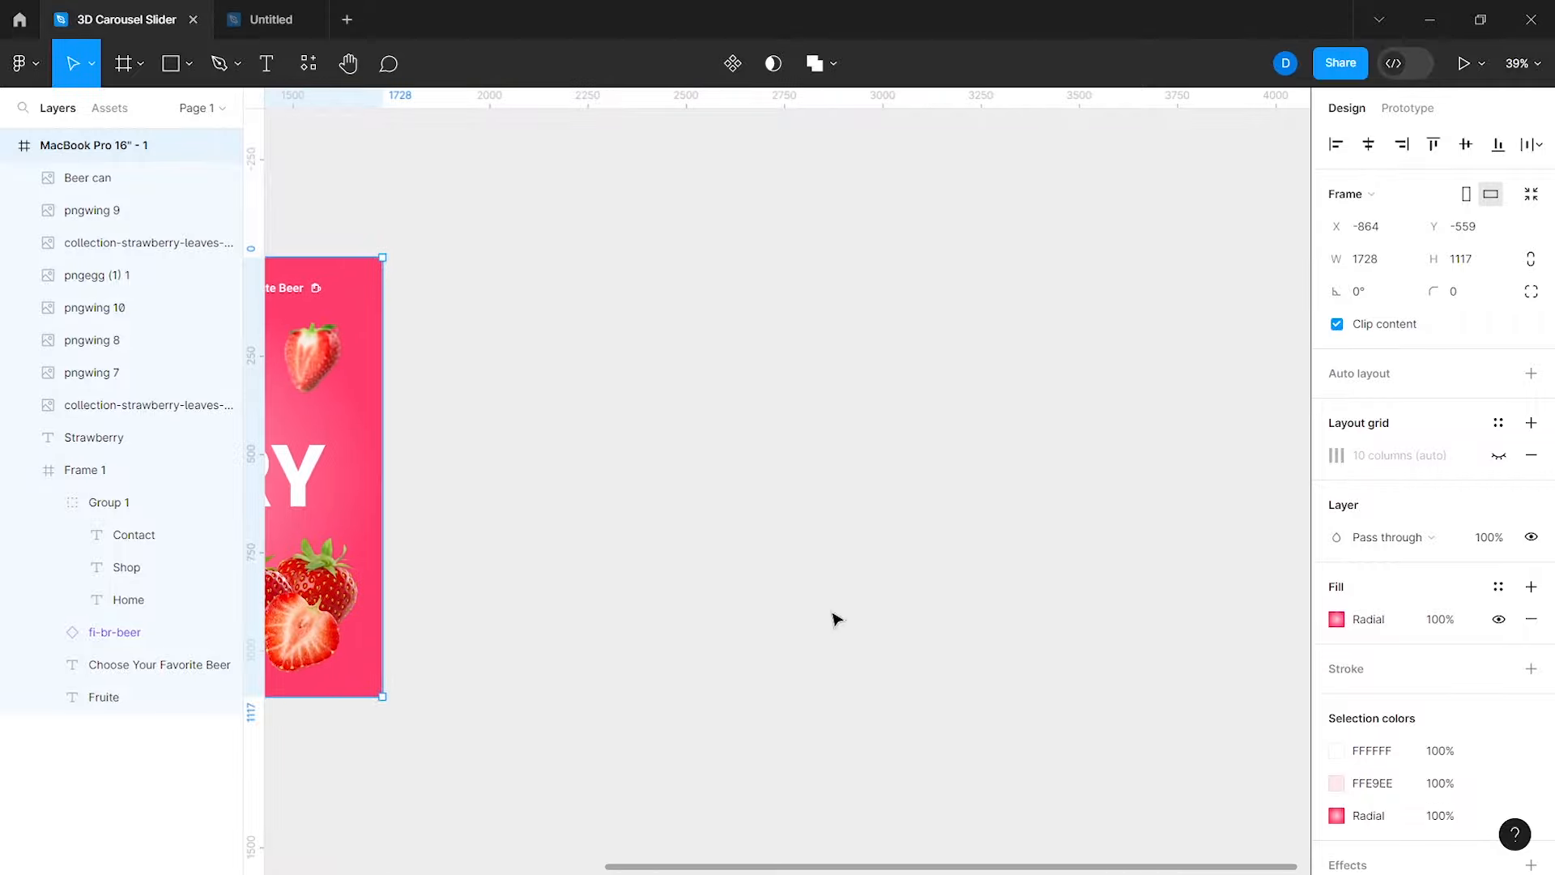
{"action": "left_click", "coordinate": [170, 71]}
{"action": "mouse_move", "coordinate": [614, 377]}
{"action": "left_mouse_down"}
{"action": "mouse_move", "coordinate": [762, 553]}
{"action": "mouse_move", "coordinate": [816, 771]}
{"action": "mouse_move", "coordinate": [819, 740]}
{"action": "left_mouse_up"}
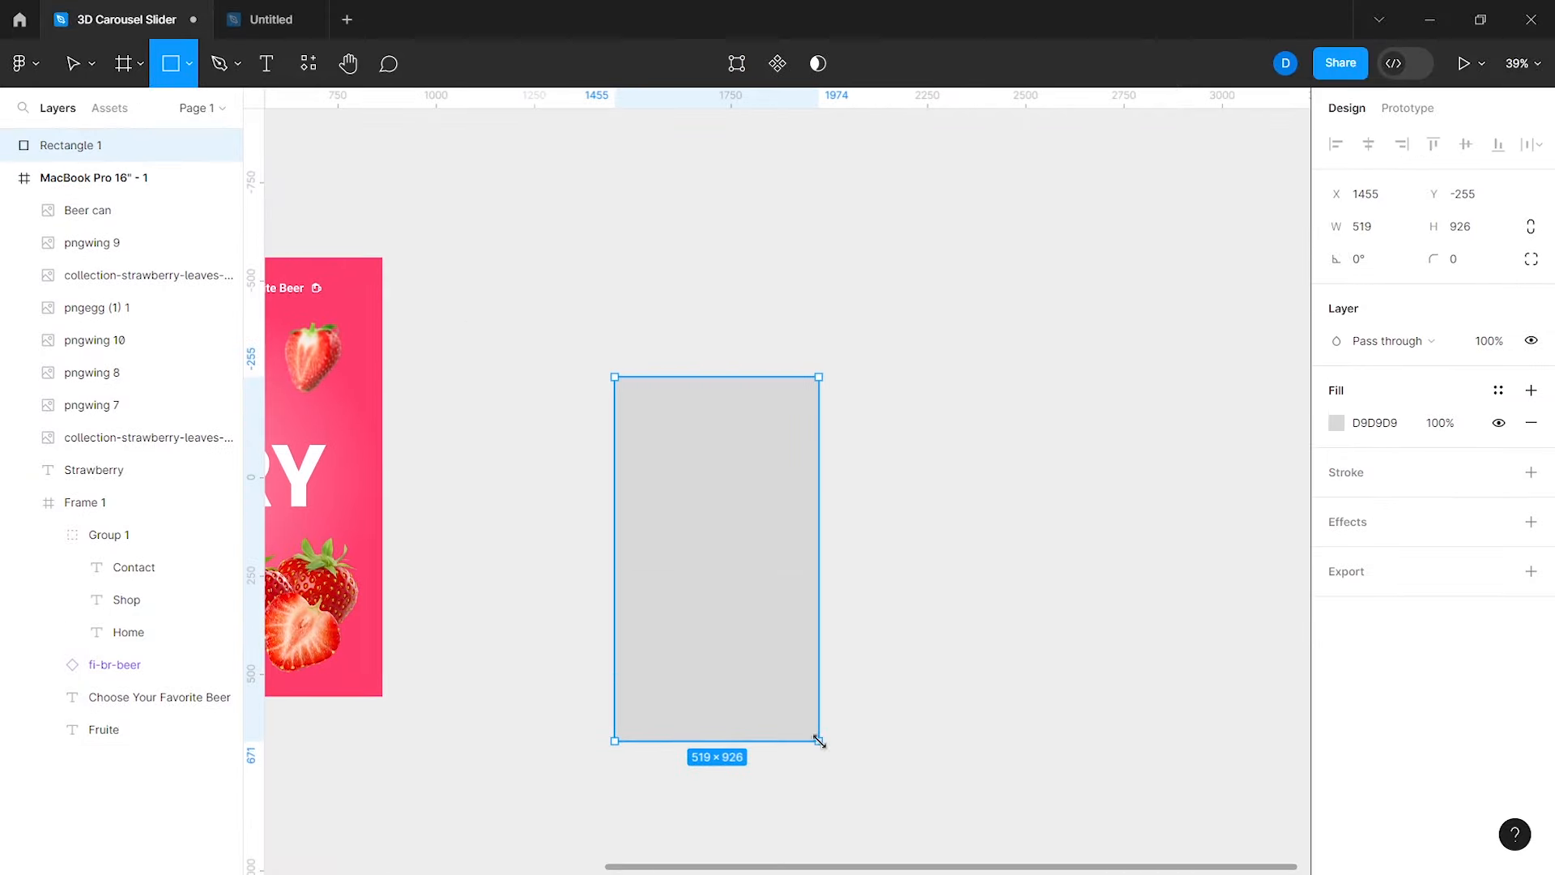
{"action": "left_click_drag", "start_coordinate": [765, 570], "coordinate": [755, 478]}
{"action": "type", "text": "403"}
{"action": "key", "text": "Return"}
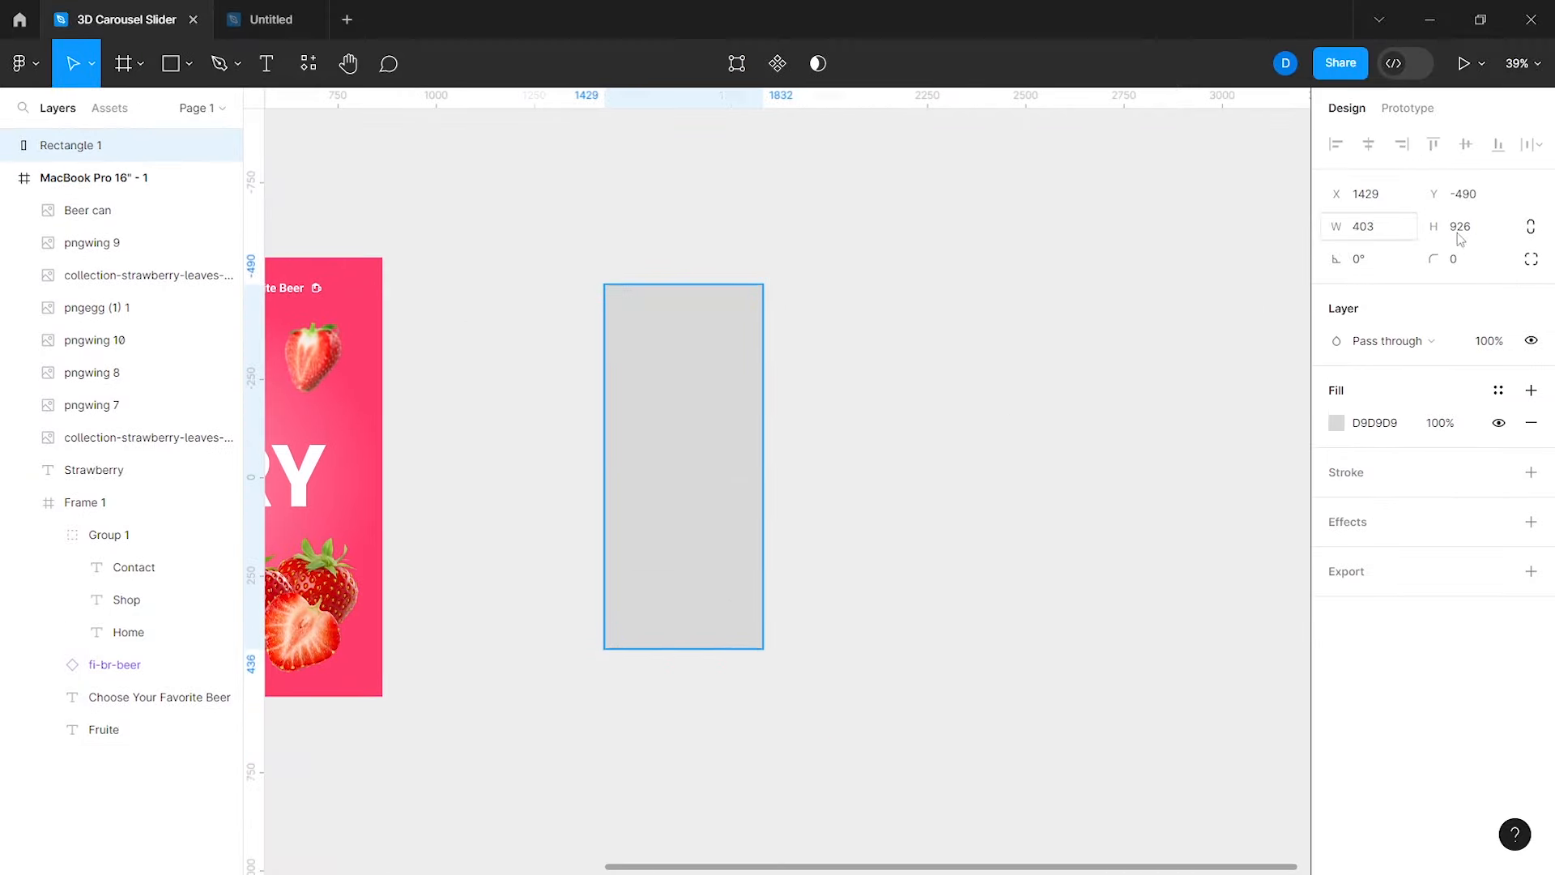
{"action": "key", "text": "Return"}
Step: Add the strawberry, orange and green apple beer labels, space them 159 apart, and move the row above the grey rectangle
{"action": "scroll", "coordinate": [908, 464], "scroll_direction": "up", "scroll_amount": 3}
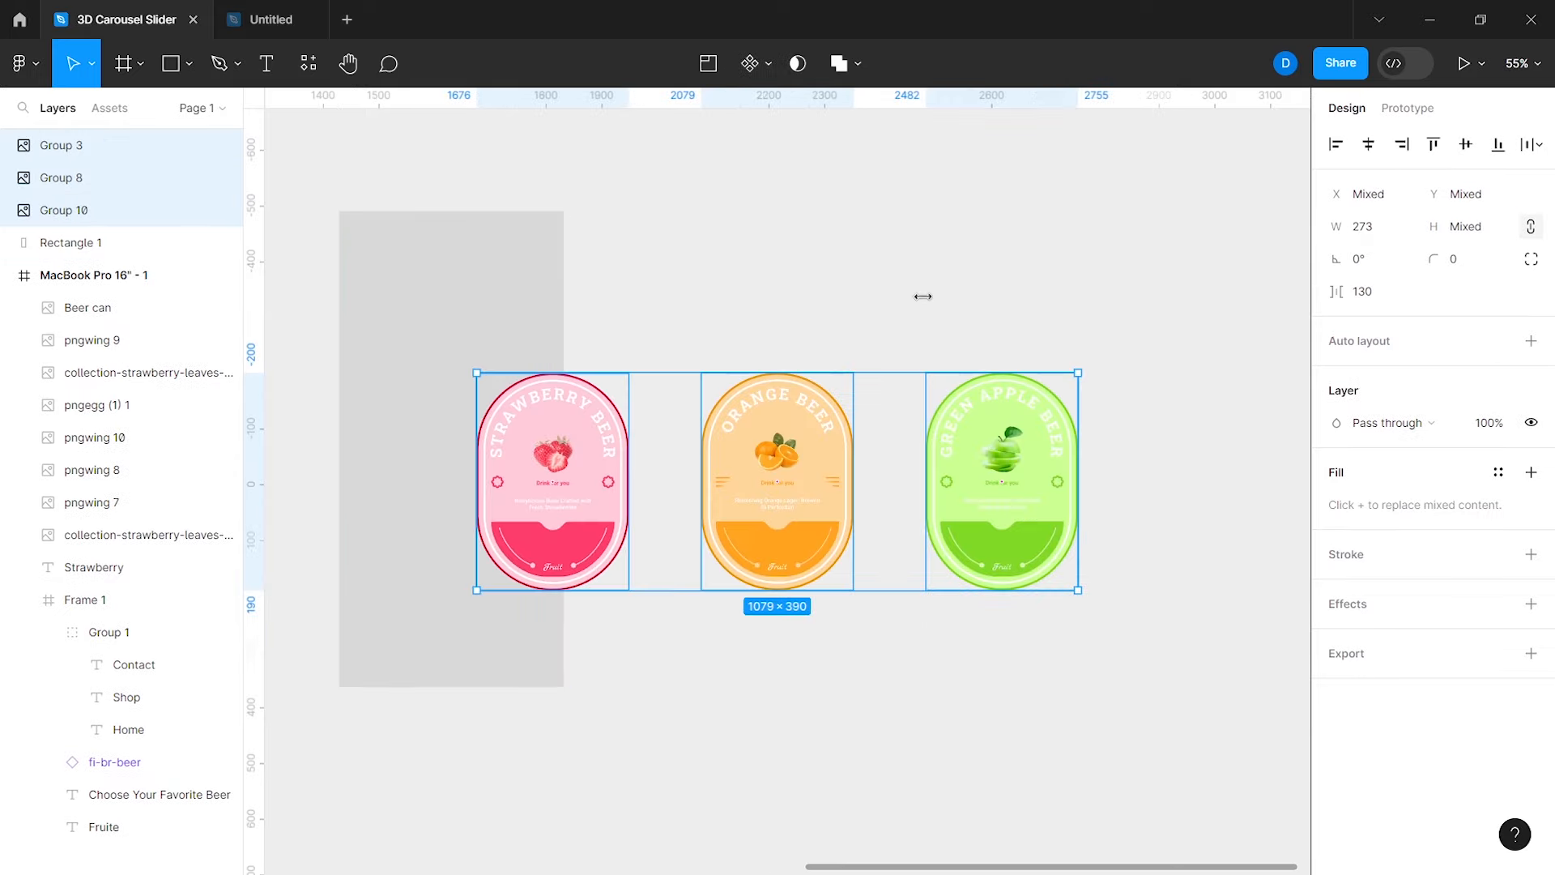
{"action": "left_click_drag", "start_coordinate": [920, 297], "coordinate": [949, 296]}
{"action": "left_click_drag", "start_coordinate": [922, 477], "coordinate": [916, 147]}
{"action": "scroll", "coordinate": [917, 146], "scroll_direction": "up", "scroll_amount": 3}
{"action": "scroll", "coordinate": [885, 240], "scroll_direction": "down", "scroll_amount": 4}
{"action": "left_click_drag", "start_coordinate": [879, 312], "coordinate": [829, 232]}
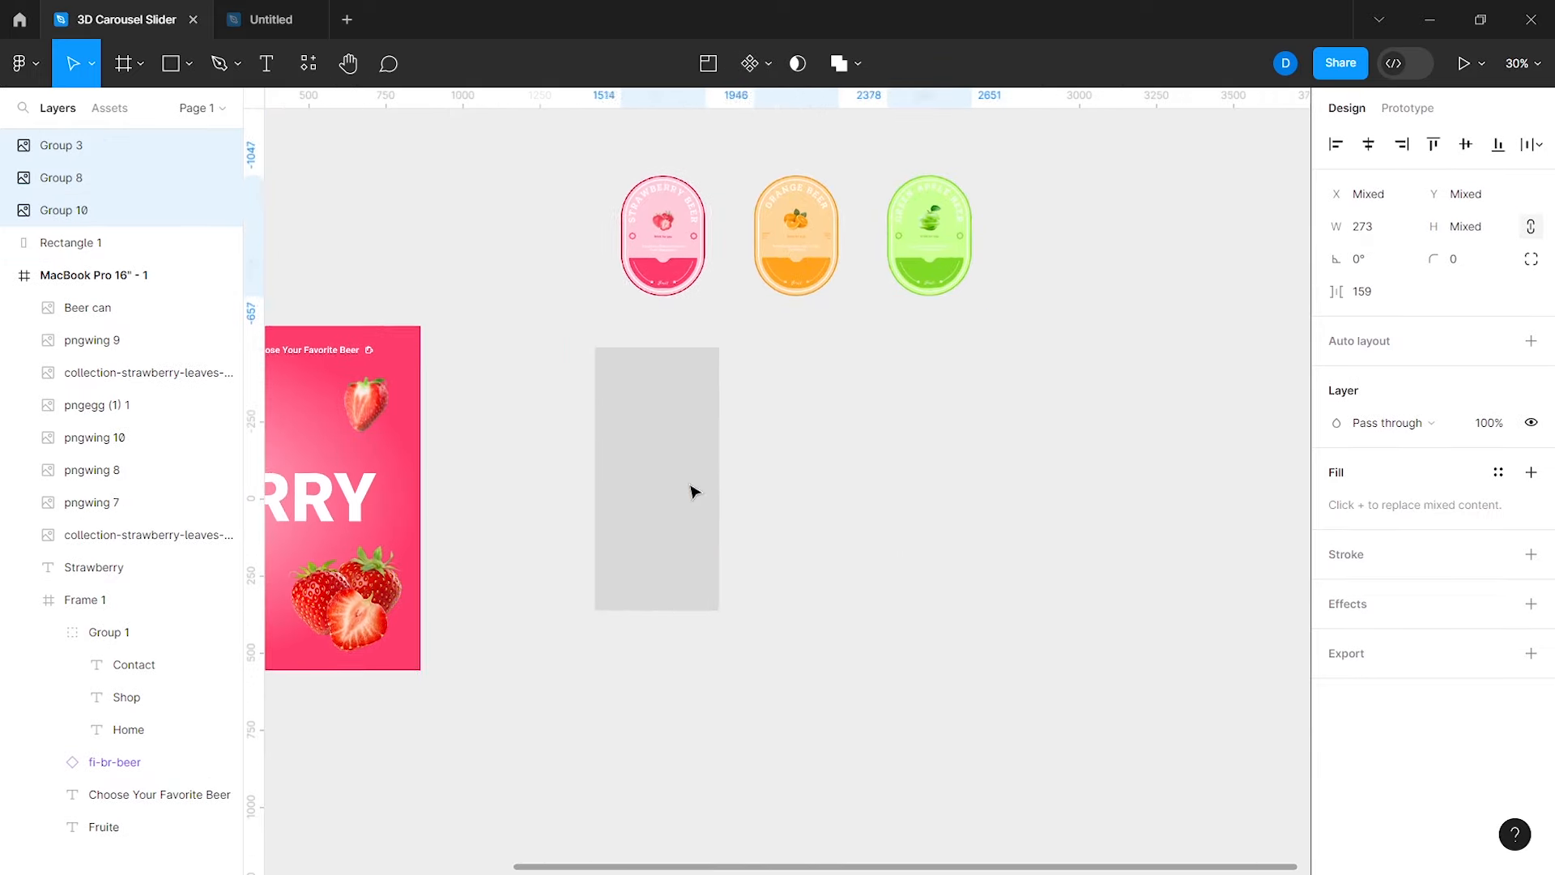
Step: Duplicate the grey rectangle twice side by side and fill the first one with pink, FF3D6C
{"action": "left_click_drag", "start_coordinate": [691, 489], "coordinate": [806, 489]}
{"action": "key", "text": "ctrl+d"}
{"action": "left_click", "coordinate": [615, 435]}
{"action": "scroll", "coordinate": [827, 489], "scroll_direction": "up", "scroll_amount": 2}
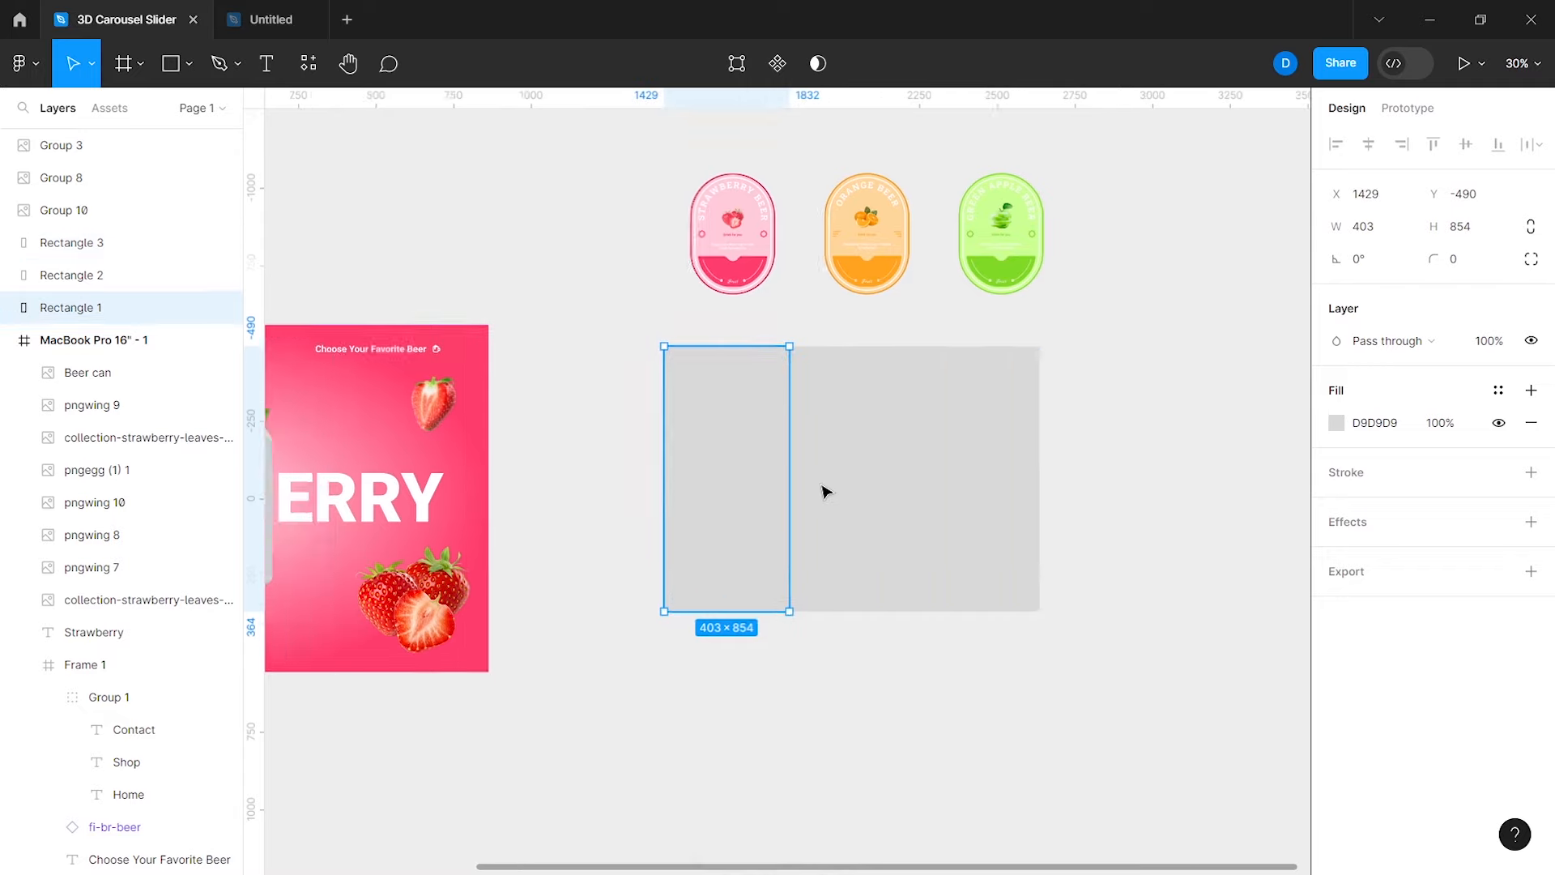
{"action": "left_click", "coordinate": [1336, 423]}
{"action": "left_click", "coordinate": [1190, 679]}
{"action": "type", "text": "FF3D6D"}
{"action": "key", "text": "Return"}
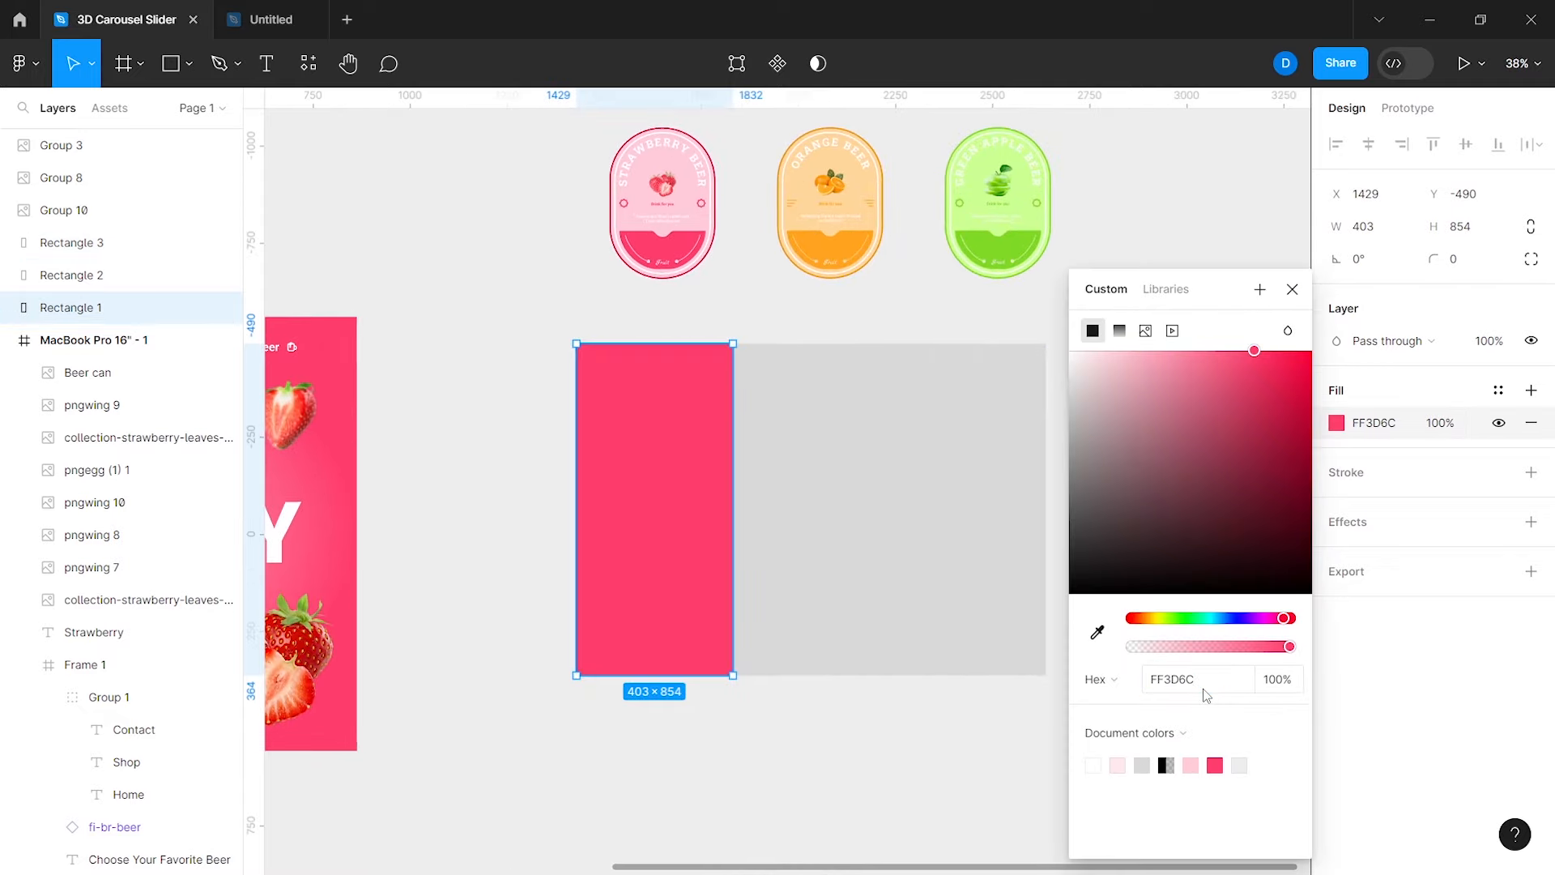
Step: Fill the middle rectangle with the orange sampled from the Orange Beer label
{"action": "left_click", "coordinate": [861, 610]}
{"action": "left_click", "coordinate": [1334, 430]}
{"action": "left_click", "coordinate": [1098, 632]}
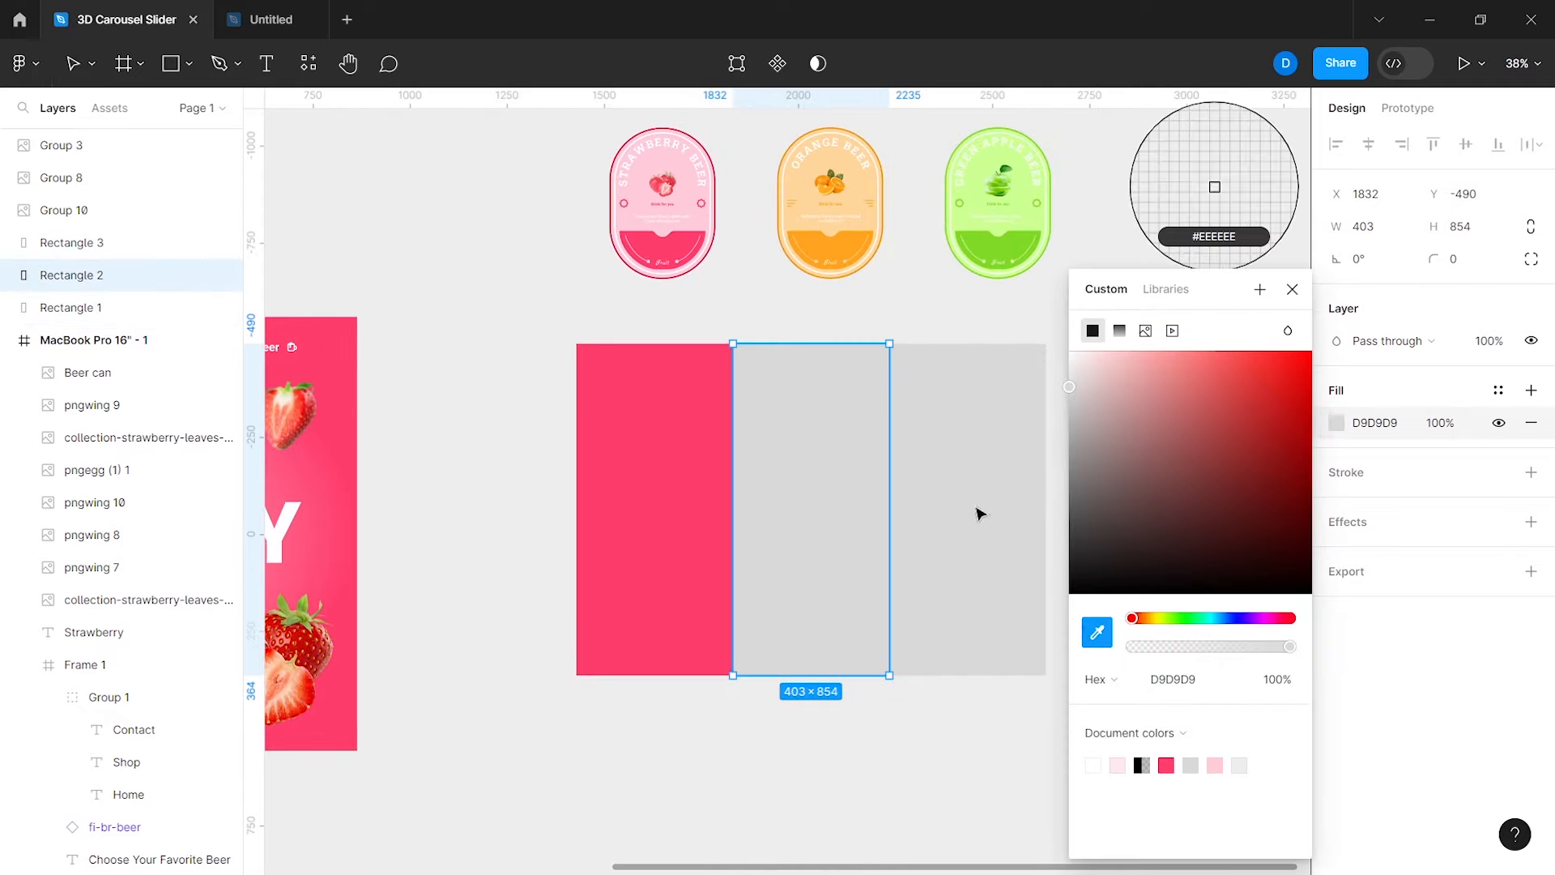
{"action": "left_click", "coordinate": [845, 274]}
Step: Fill the third rectangle with the green sampled from the Green Apple Beer label
{"action": "left_click", "coordinate": [988, 389]}
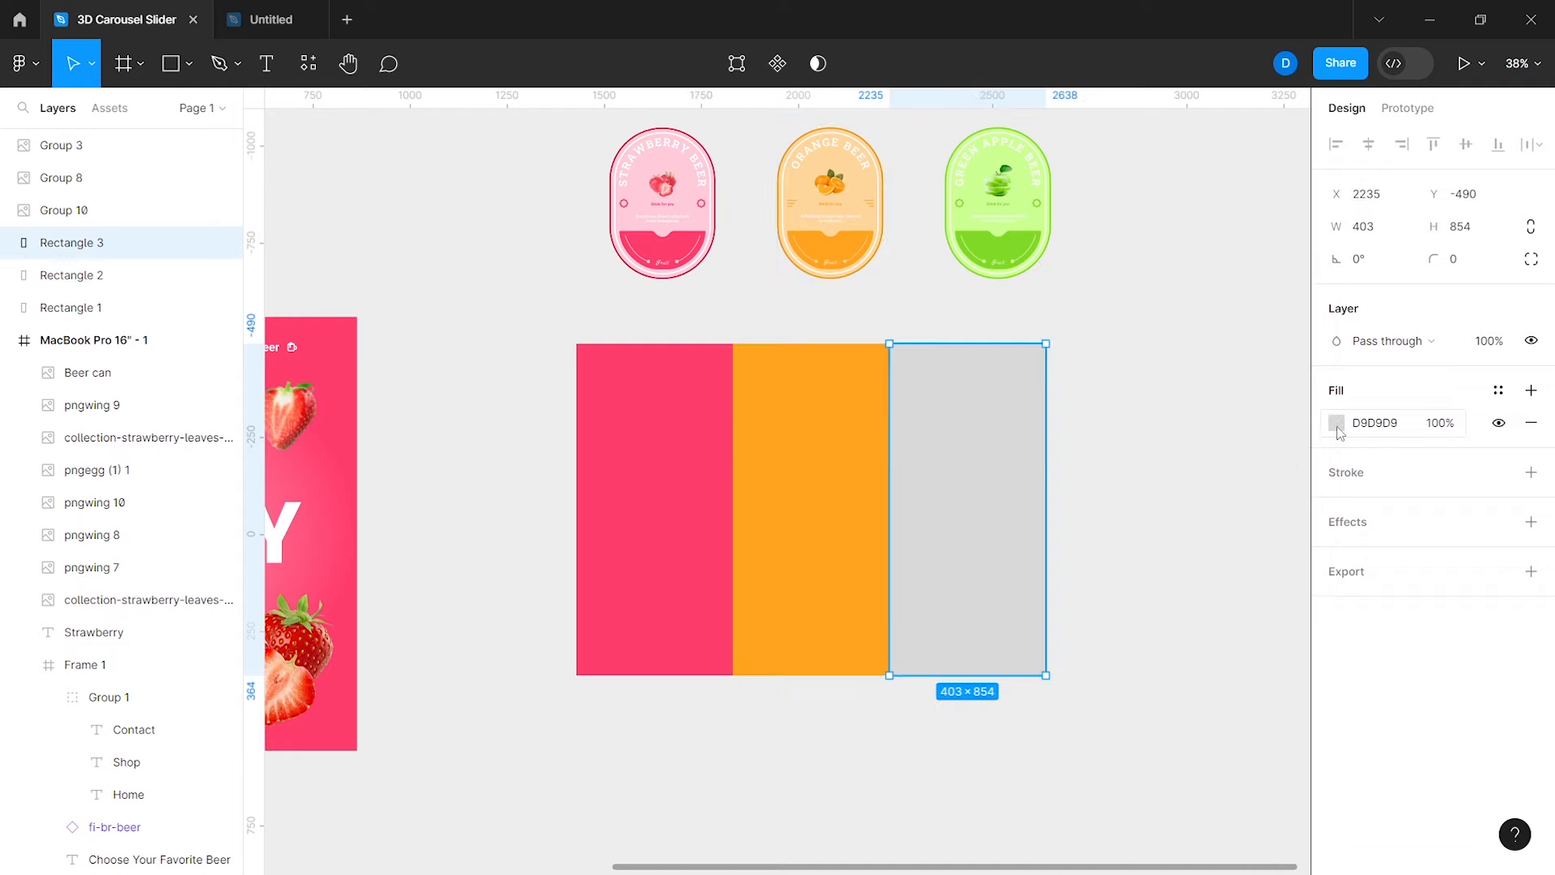
{"action": "left_click", "coordinate": [1337, 423]}
{"action": "left_click", "coordinate": [1097, 632]}
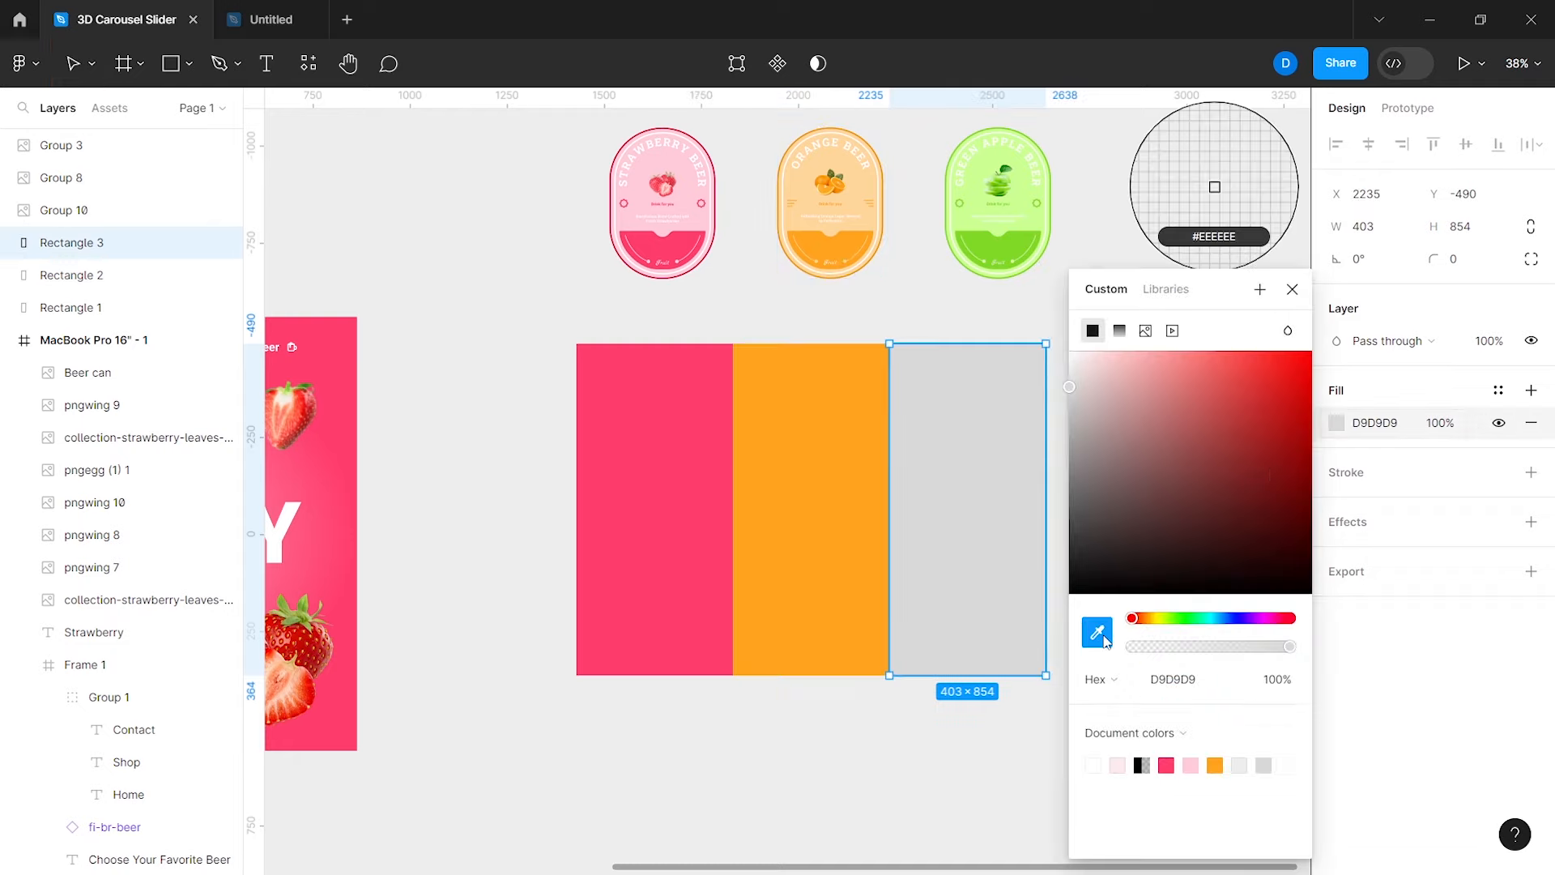
{"action": "left_click", "coordinate": [993, 237]}
{"action": "left_click", "coordinate": [940, 308]}
Step: Move the strawberry, orange and green apple labels onto the centres of the pink, orange and green rectangles
{"action": "left_click", "coordinate": [685, 243]}
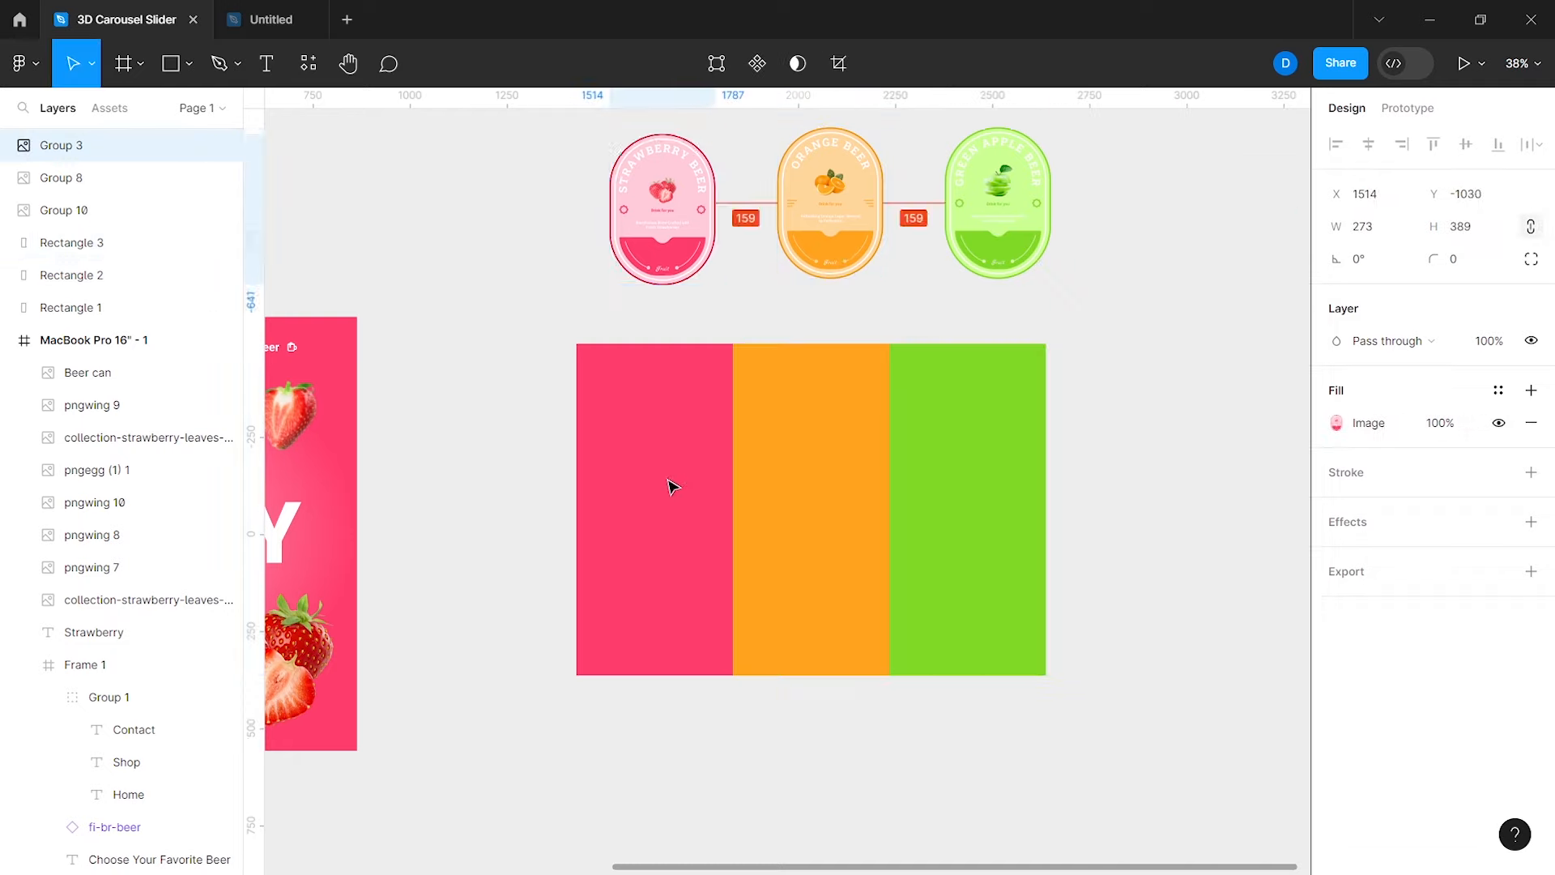
{"action": "left_click_drag", "start_coordinate": [673, 487], "coordinate": [673, 542]}
{"action": "left_click_drag", "start_coordinate": [820, 217], "coordinate": [804, 523]}
{"action": "scroll", "coordinate": [805, 522], "scroll_direction": "up", "scroll_amount": 5}
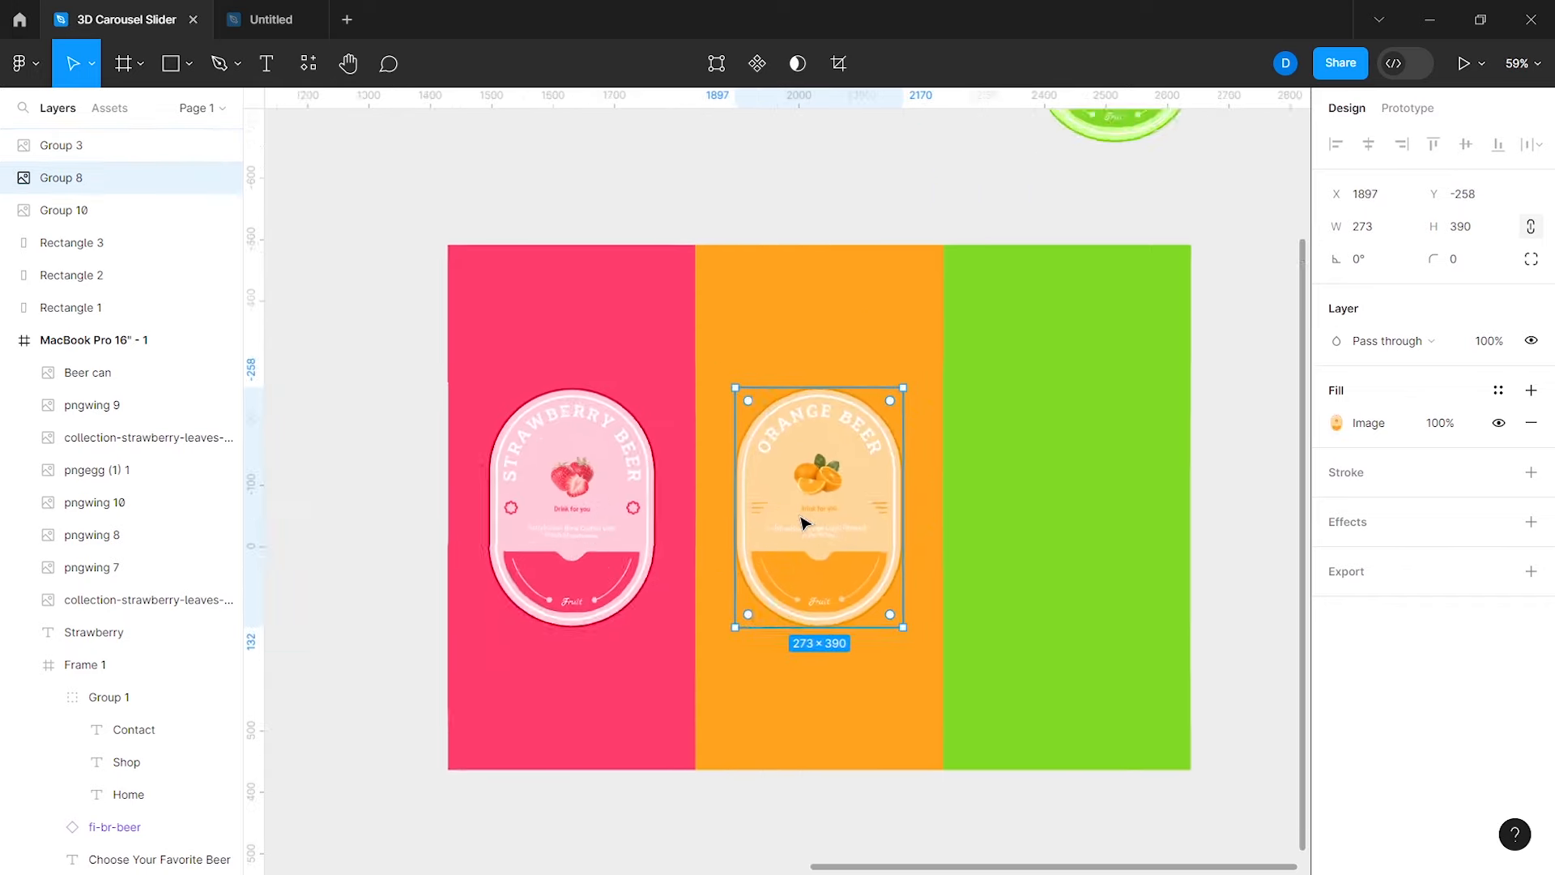
{"action": "scroll", "coordinate": [818, 514], "scroll_direction": "down", "scroll_amount": 2}
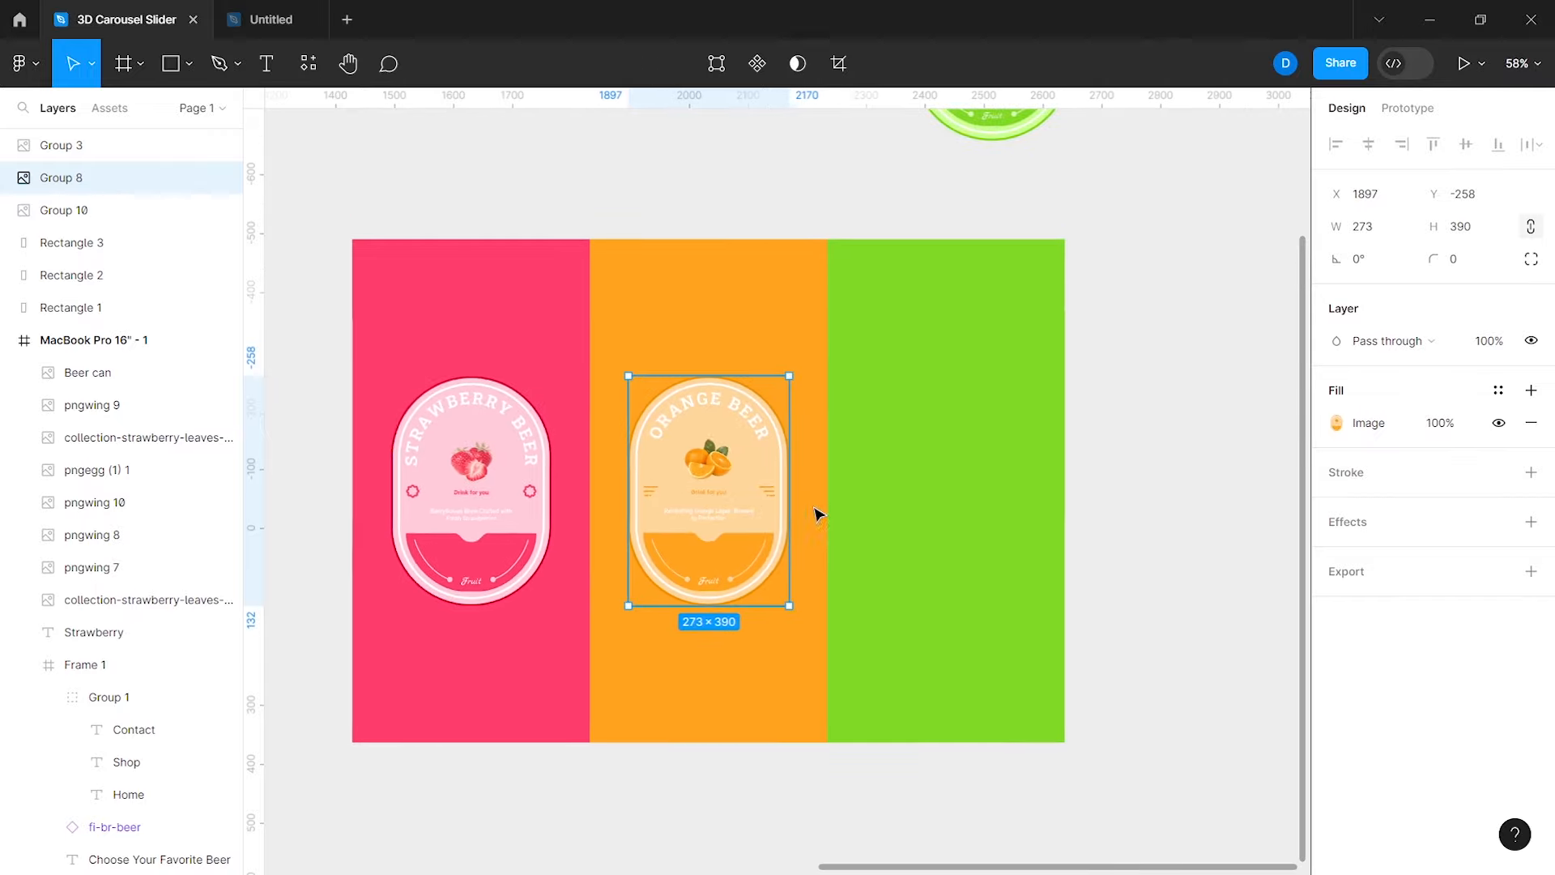
{"action": "scroll", "coordinate": [816, 514], "scroll_direction": "up", "scroll_amount": 2}
{"action": "left_click_drag", "start_coordinate": [937, 208], "coordinate": [896, 677]}
Step: Turn the three labels and coloured rectangles into one component and align the labels centrally on their rectangles
{"action": "scroll", "coordinate": [898, 674], "scroll_direction": "down", "scroll_amount": 3}
{"action": "left_click_drag", "start_coordinate": [389, 189], "coordinate": [1140, 735]}
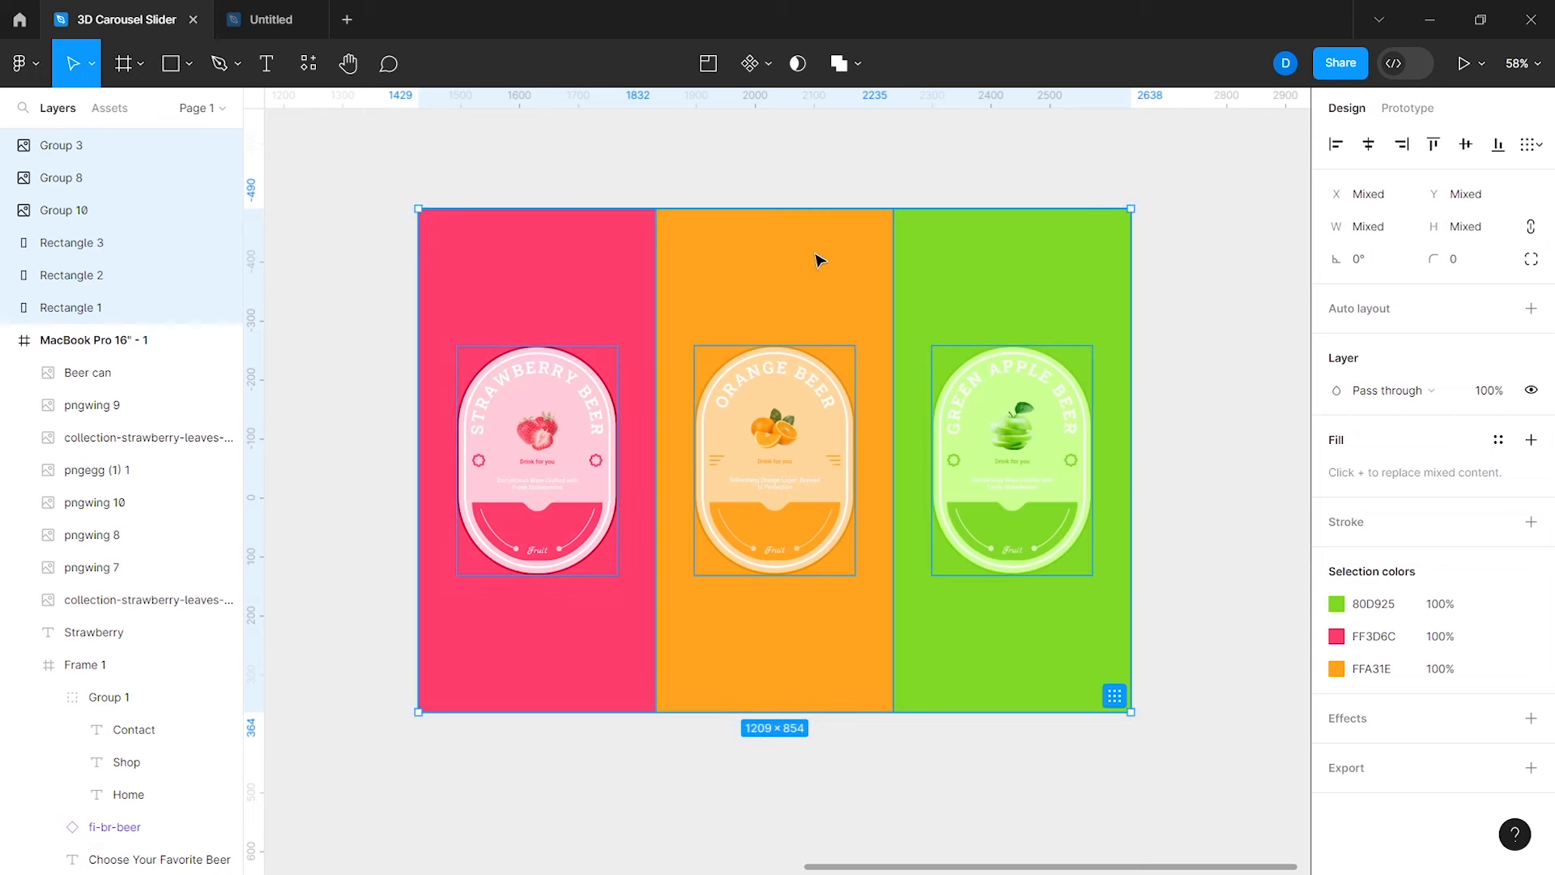
{"action": "left_click", "coordinate": [749, 64]}
{"action": "double_click", "coordinate": [575, 430]}
{"action": "left_click", "coordinate": [740, 440], "text": "shift"}
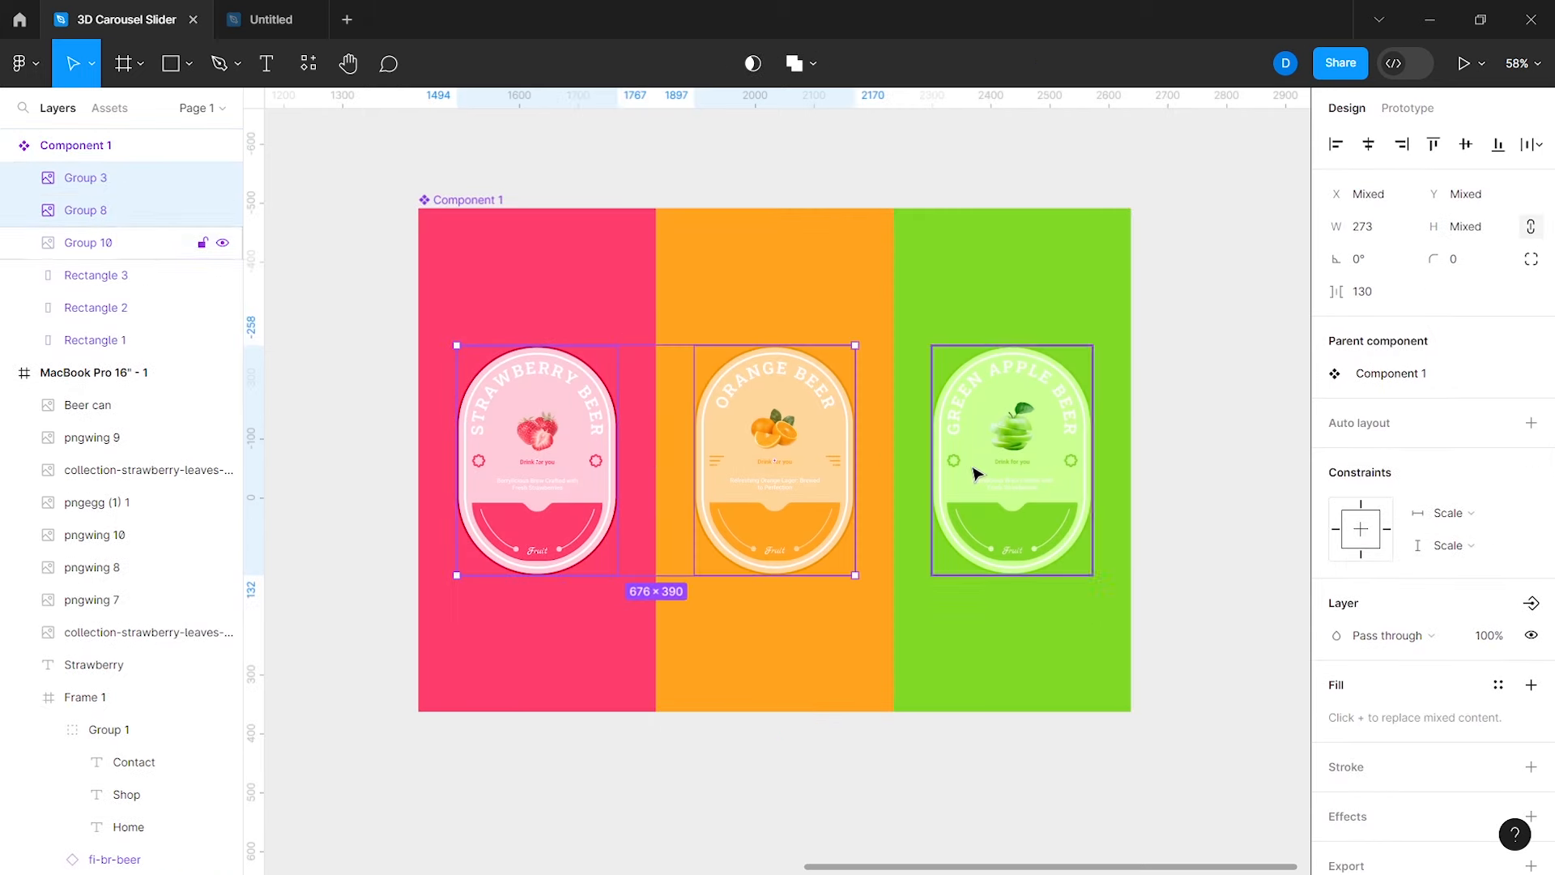
{"action": "left_click", "coordinate": [989, 441], "text": "shift"}
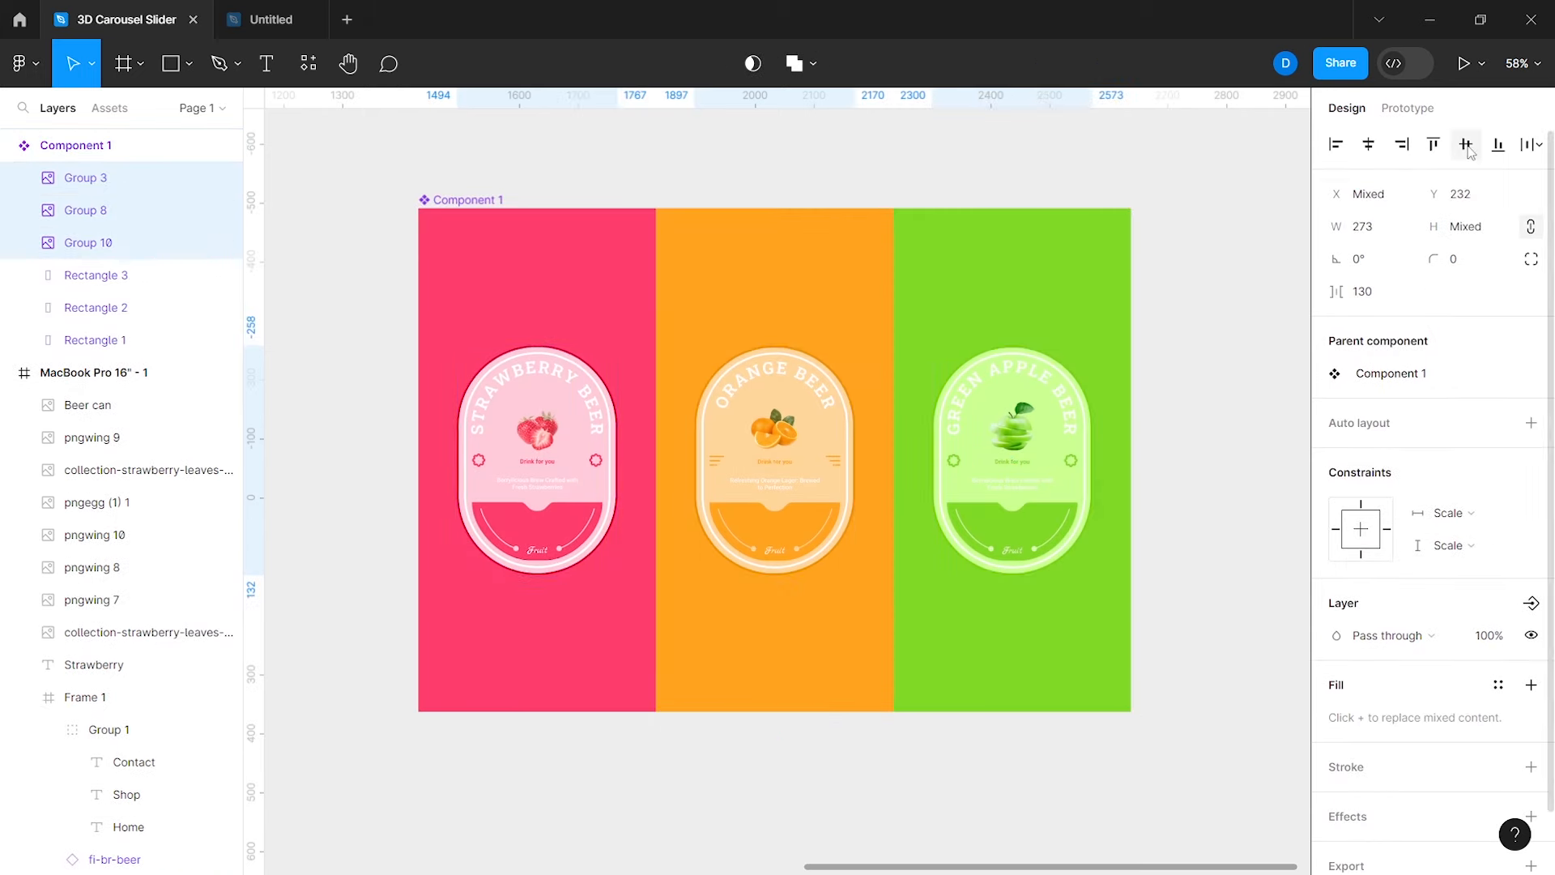
{"action": "left_click", "coordinate": [784, 449]}
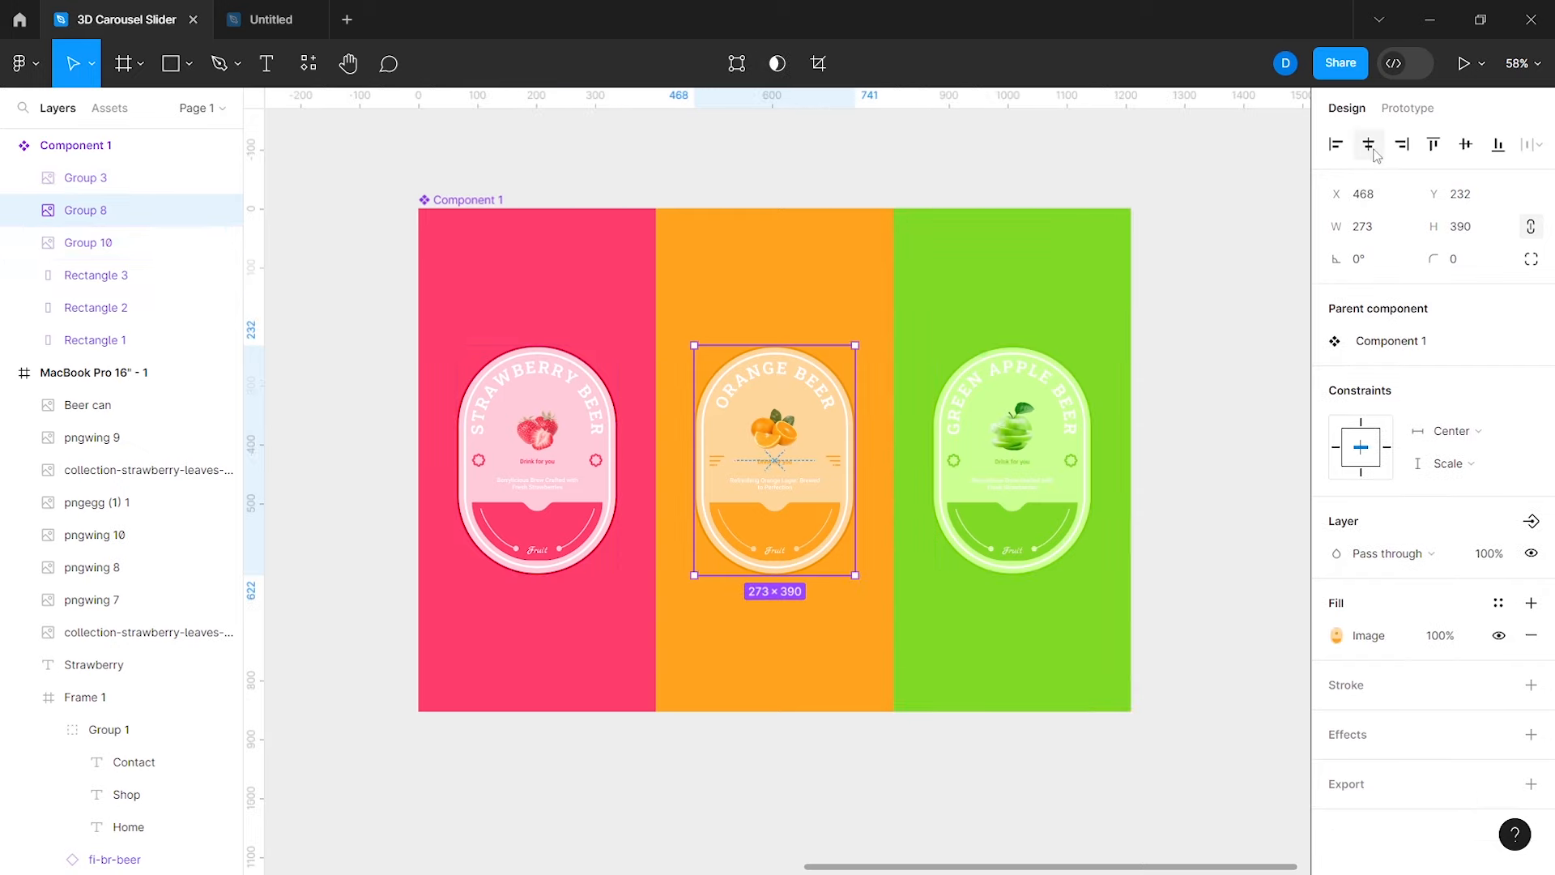
{"action": "key", "text": "Tab"}
{"action": "key", "text": "Tab"}
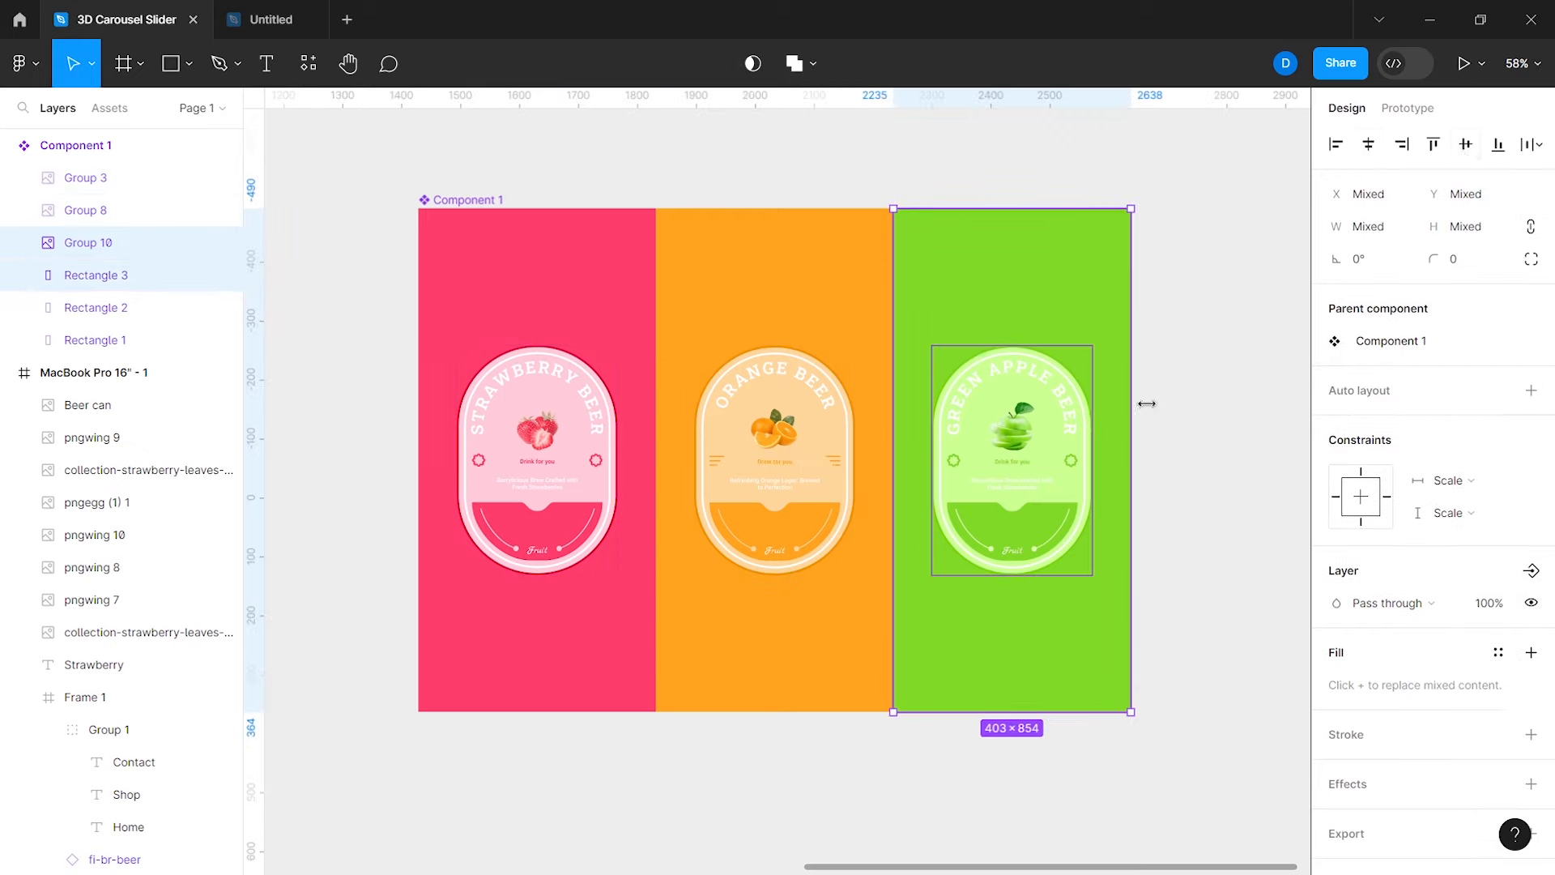
Step: Rename the component of coloured labels as Labels
{"action": "left_click", "coordinate": [458, 201]}
{"action": "scroll", "coordinate": [691, 429], "scroll_direction": "down", "scroll_amount": 3}
{"action": "scroll", "coordinate": [691, 430], "scroll_direction": "left", "scroll_amount": 7}
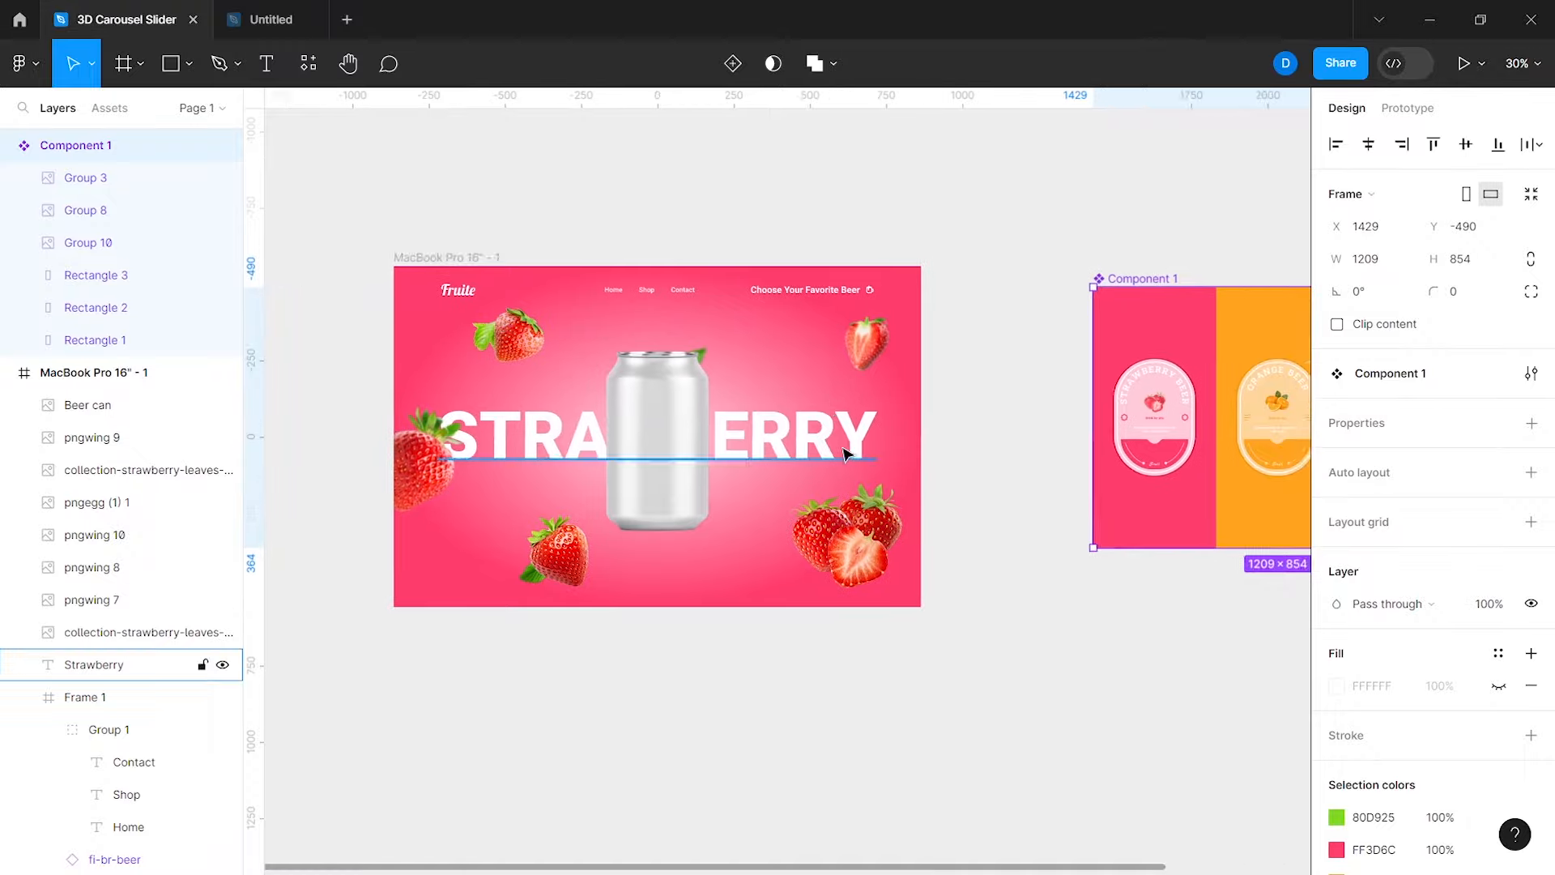
{"action": "left_click", "coordinate": [110, 108]}
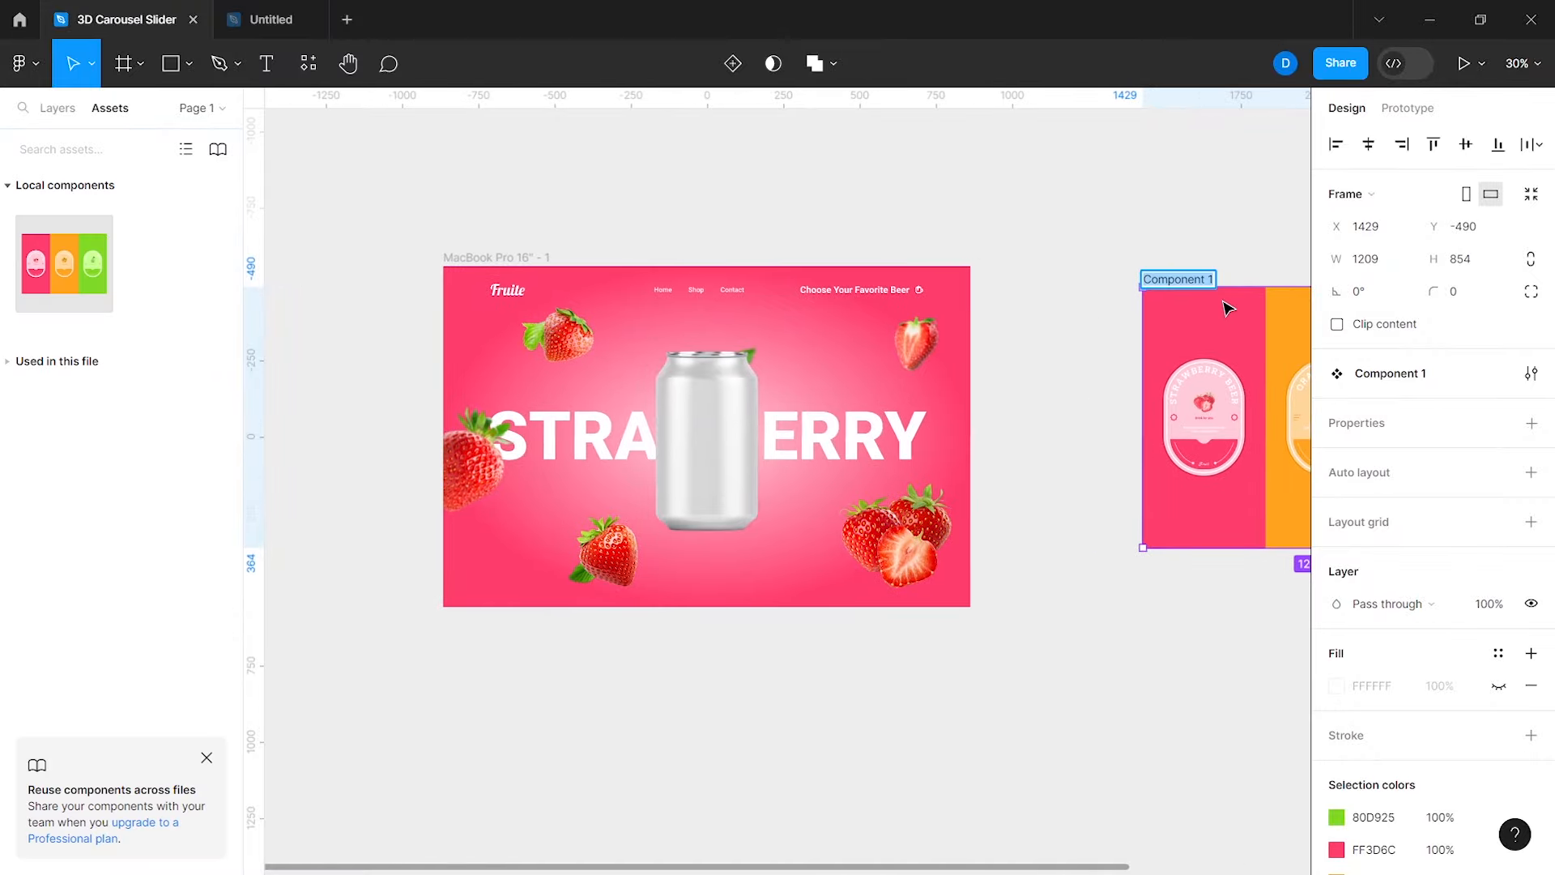
{"action": "scroll", "coordinate": [1223, 306], "scroll_direction": "right", "scroll_amount": 5}
{"action": "scroll", "coordinate": [1228, 306], "scroll_direction": "right", "scroll_amount": 2}
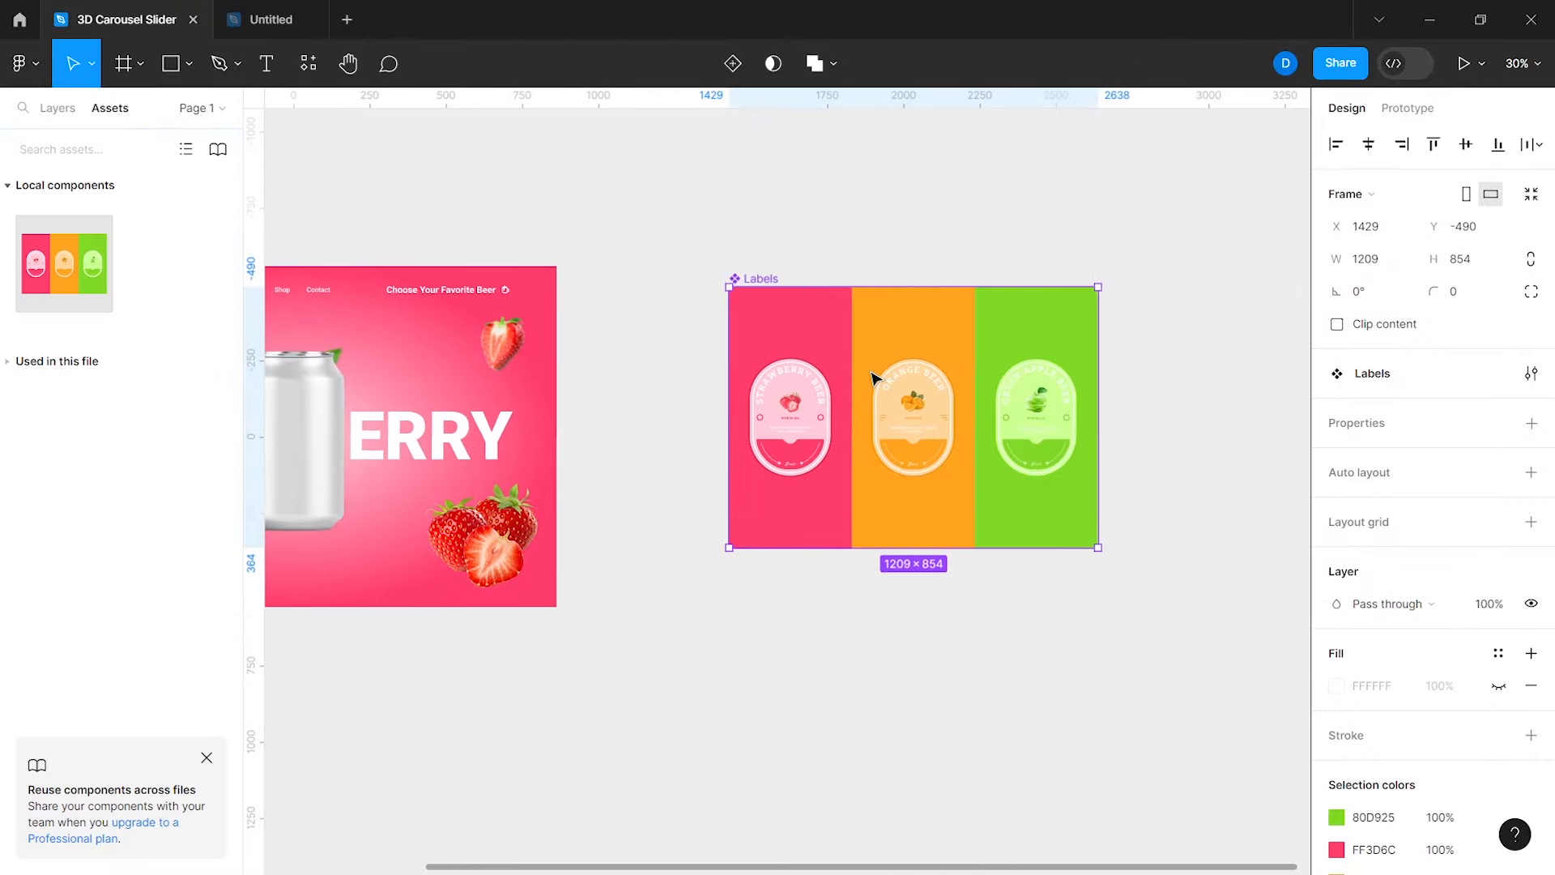
Step: Insert an instance of the Labels component in the MacBook Pro 16" - 1 frame, with the strawberry label over the can
{"action": "scroll", "coordinate": [873, 378], "scroll_direction": "left", "scroll_amount": 6}
{"action": "scroll", "coordinate": [631, 442], "scroll_direction": "up", "scroll_amount": 5}
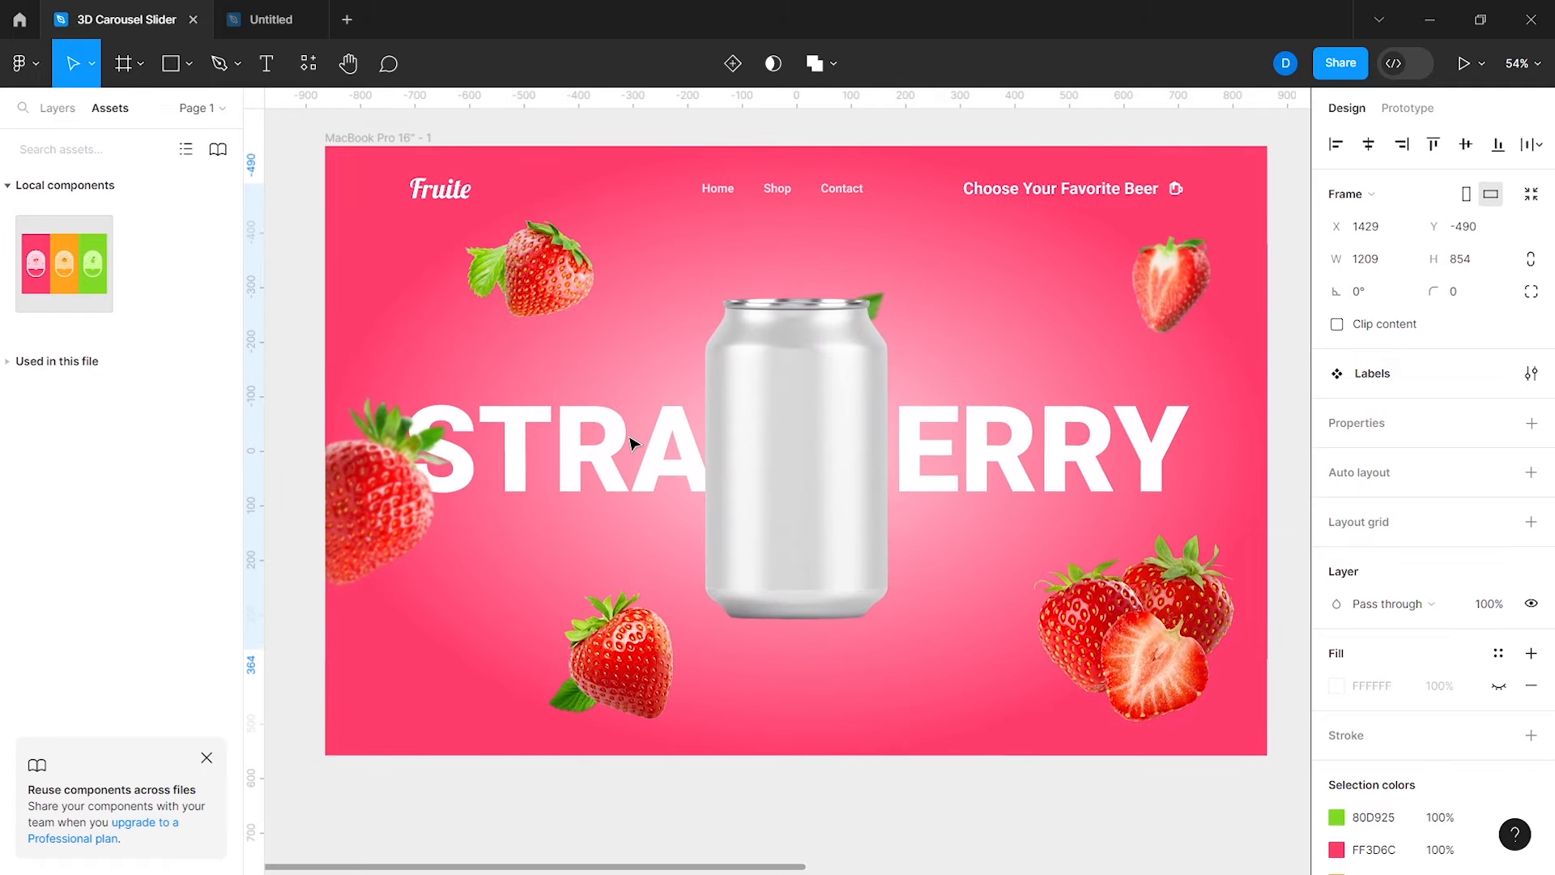
{"action": "left_click_drag", "start_coordinate": [81, 272], "coordinate": [360, 414]}
{"action": "left_click_drag", "start_coordinate": [814, 466], "coordinate": [814, 465]}
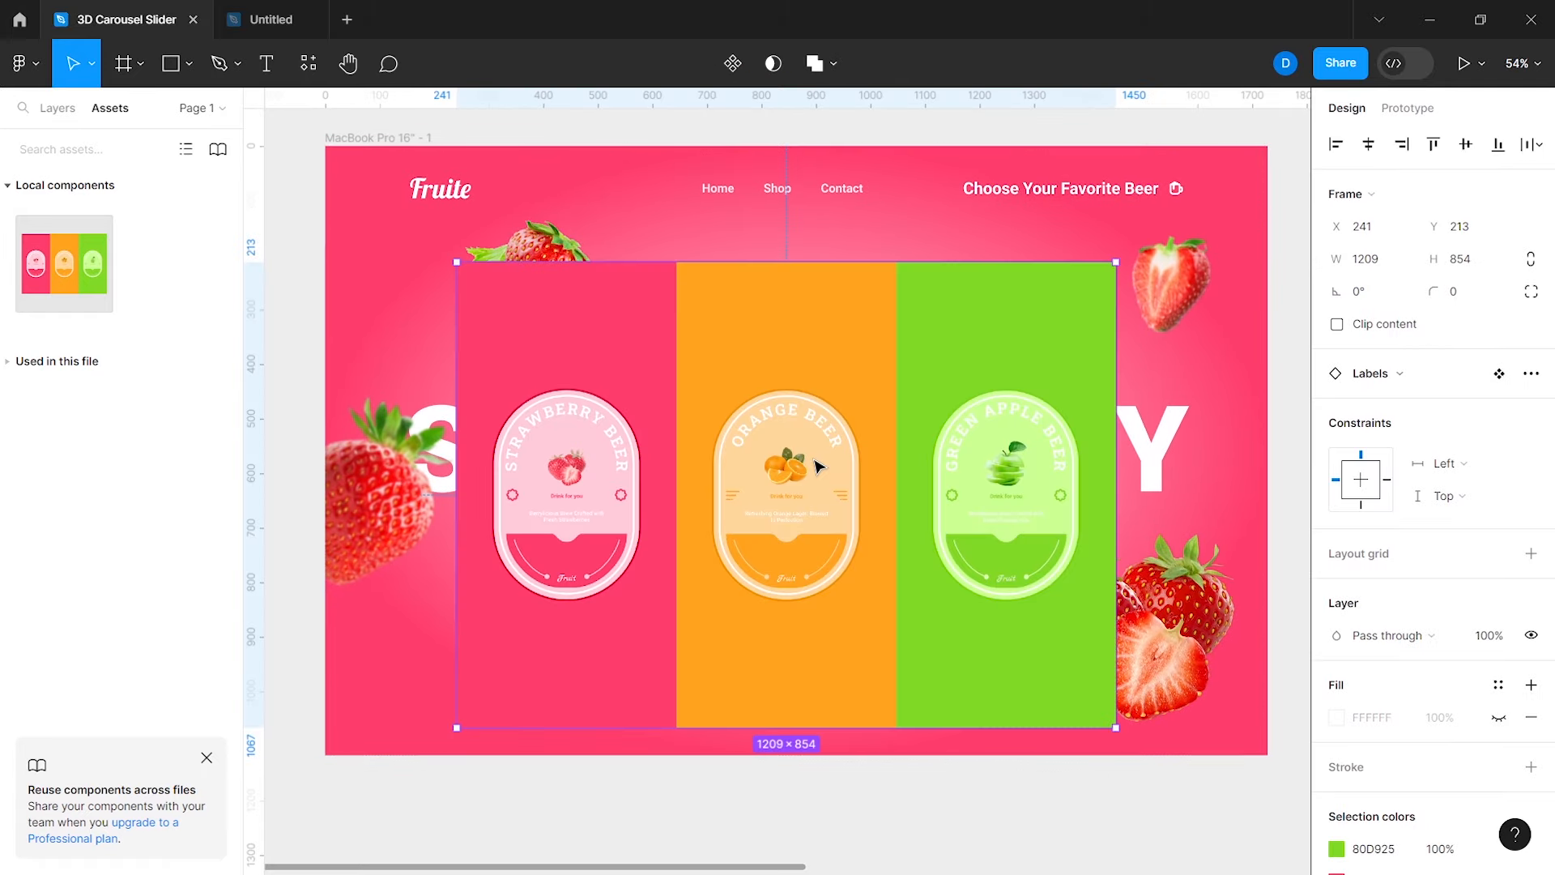
{"action": "left_click_drag", "start_coordinate": [609, 519], "coordinate": [823, 476]}
Step: Mask the Labels instance with the Beer can layer and centre the strawberry label on the can
{"action": "left_click", "coordinate": [57, 109]}
{"action": "left_click", "coordinate": [106, 450], "text": "shift"}
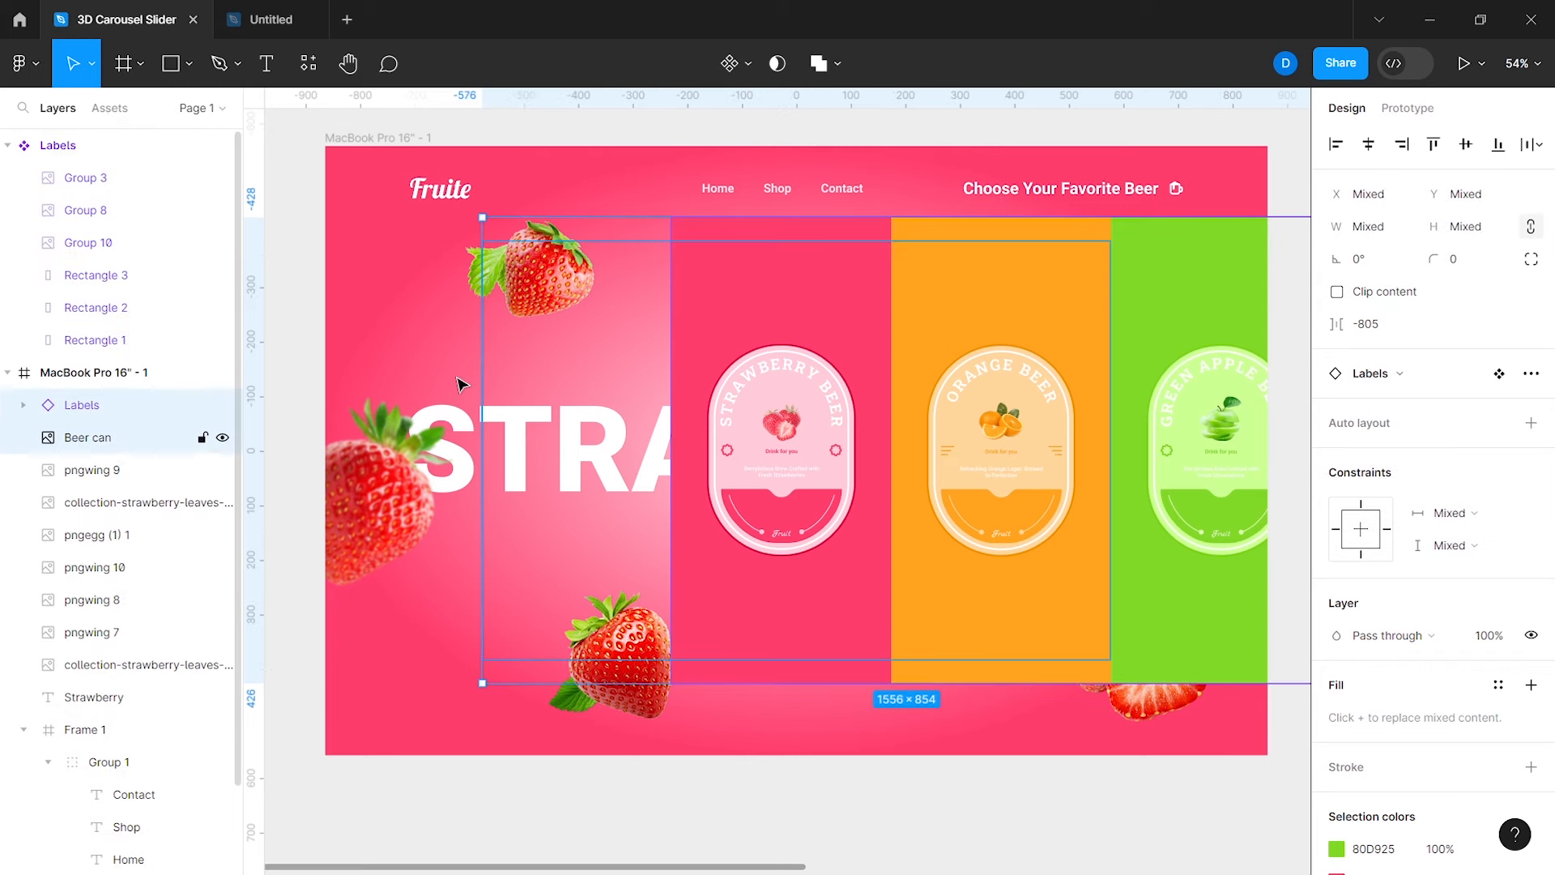
{"action": "left_click", "coordinate": [773, 63]}
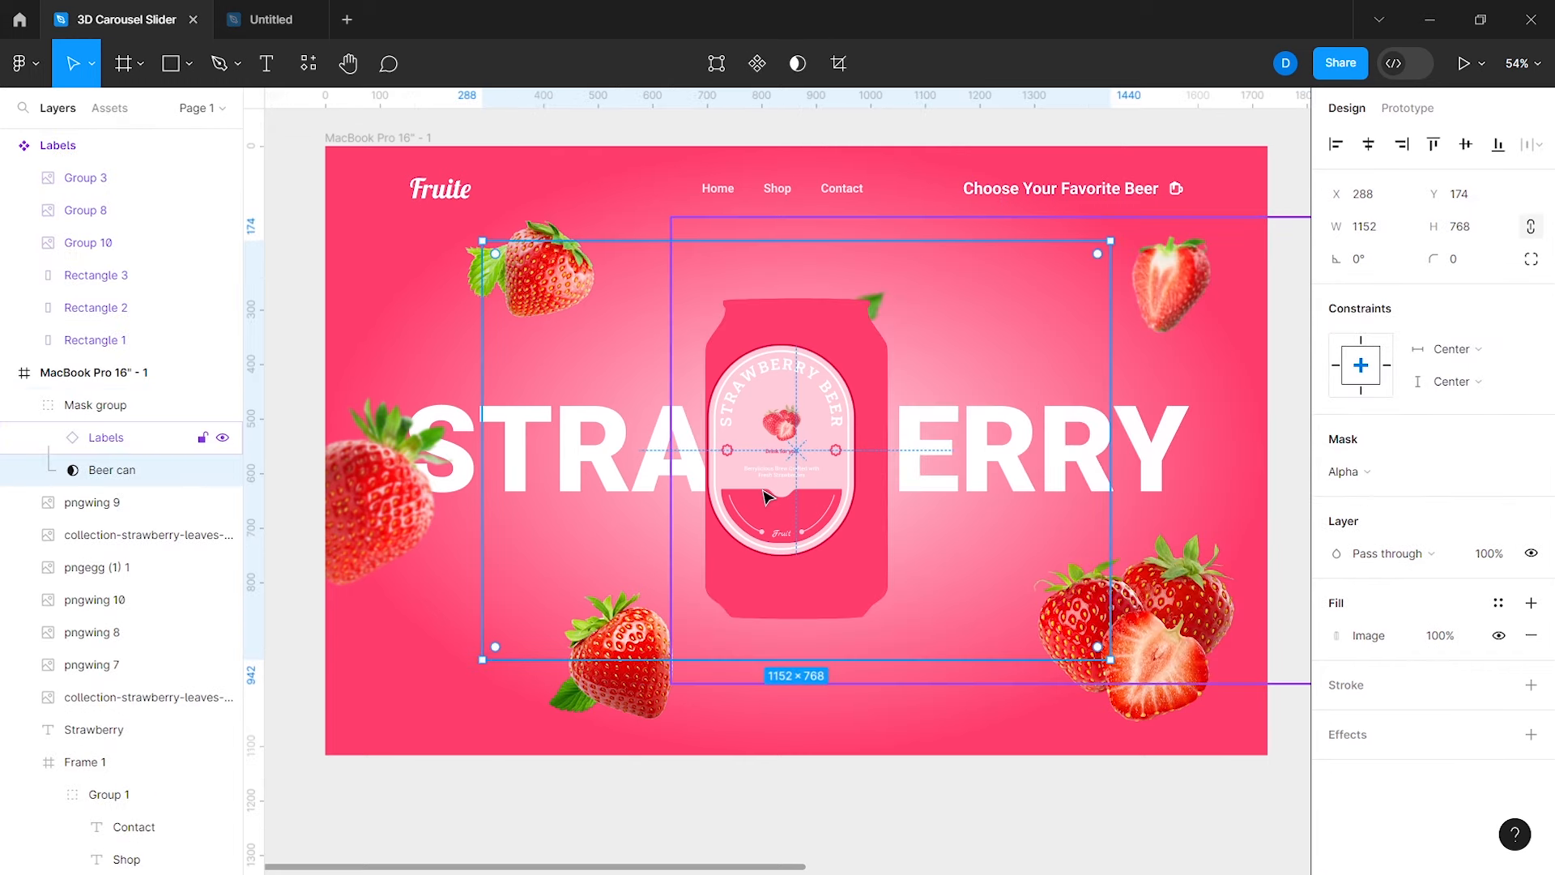
{"action": "left_click_drag", "start_coordinate": [768, 496], "coordinate": [790, 519]}
Step: Duplicate the Beer can layer within the mask group and stop the copy from acting as a mask
{"action": "left_click", "coordinate": [126, 474]}
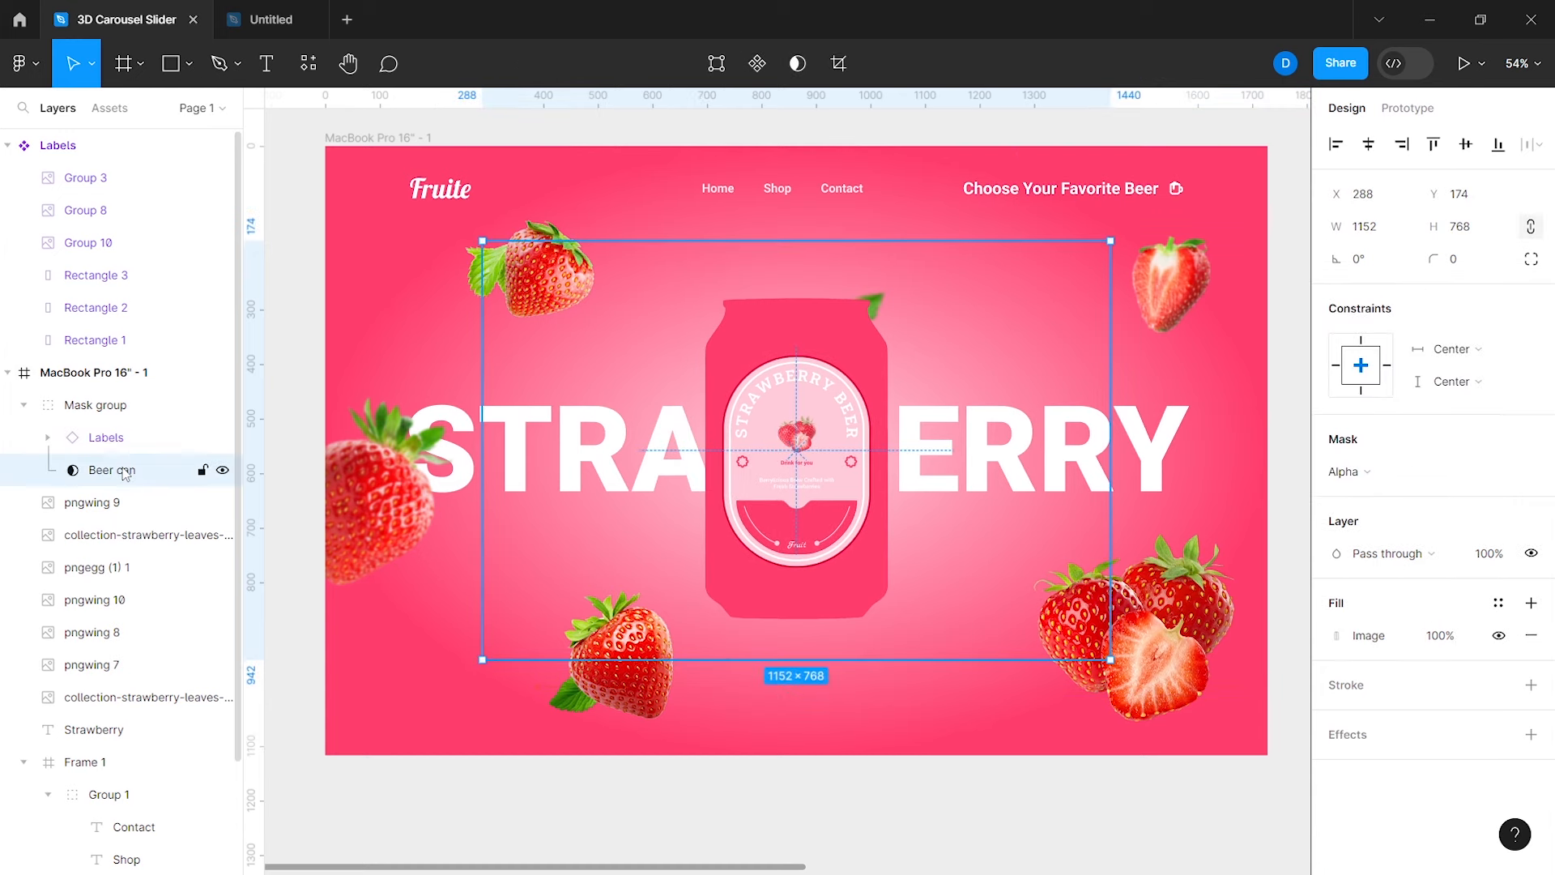
{"action": "key", "text": "ctrl+d"}
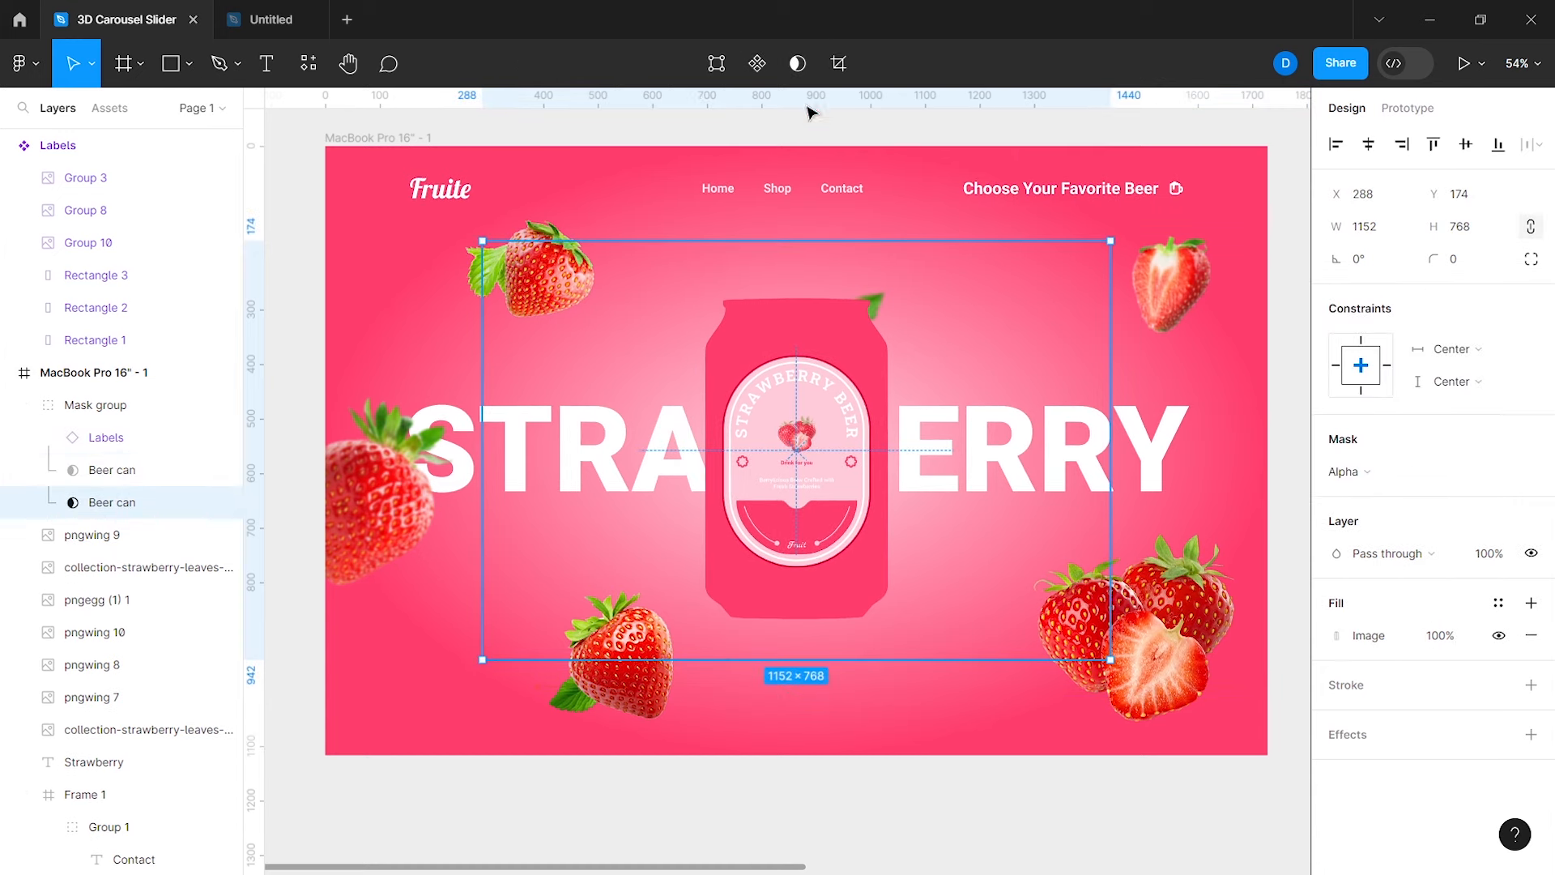
{"action": "left_click", "coordinate": [800, 77]}
Step: Set the blend mode of the Labels instance in the mask group to Multiply
{"action": "left_click", "coordinate": [114, 438]}
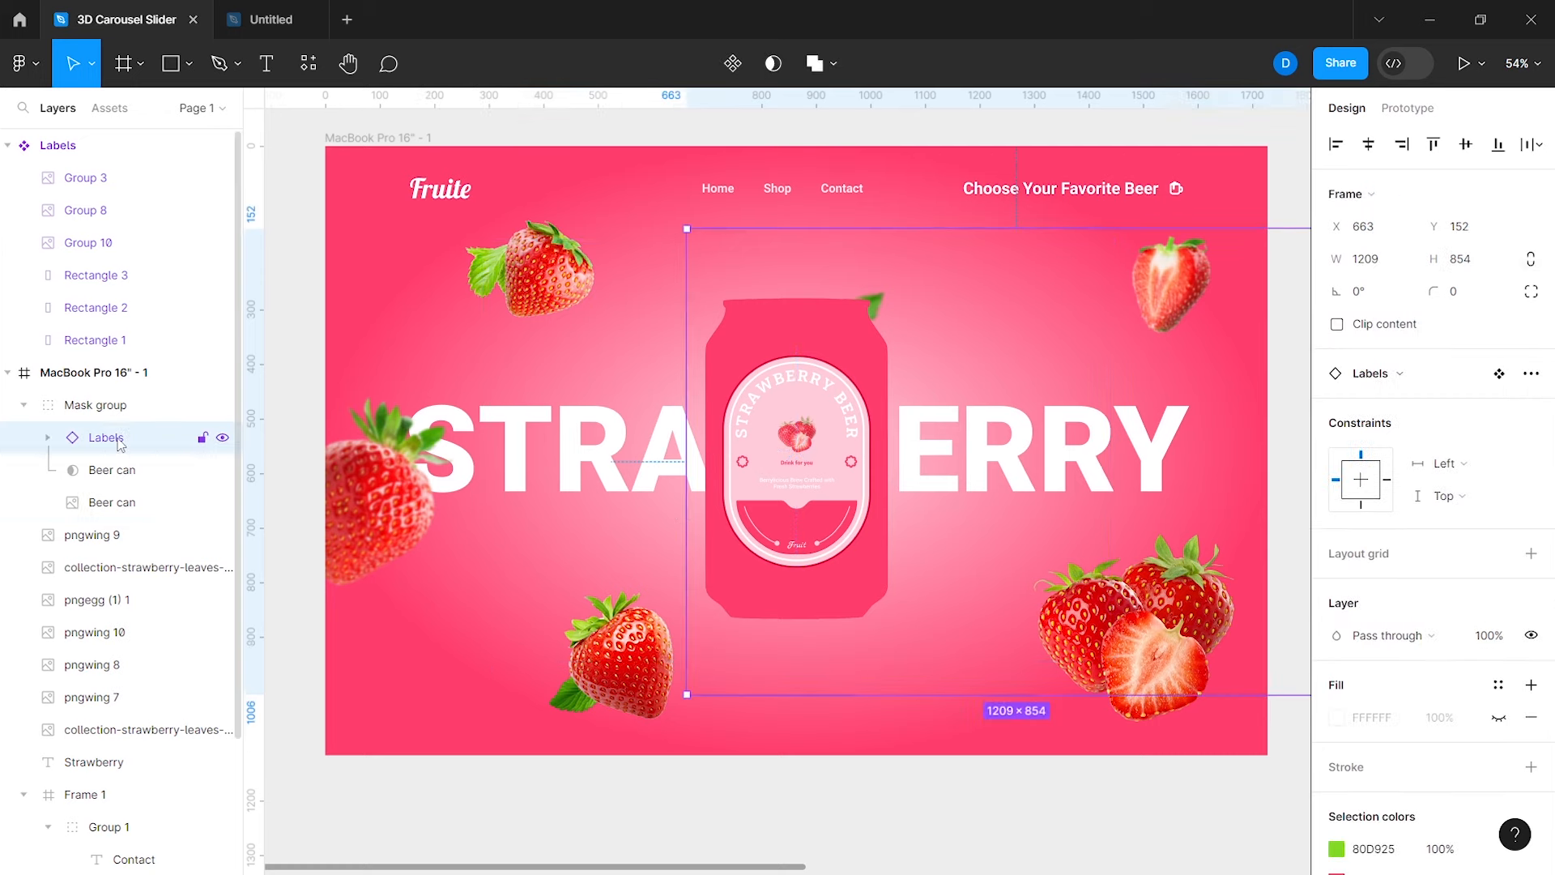
{"action": "left_click", "coordinate": [1385, 639]}
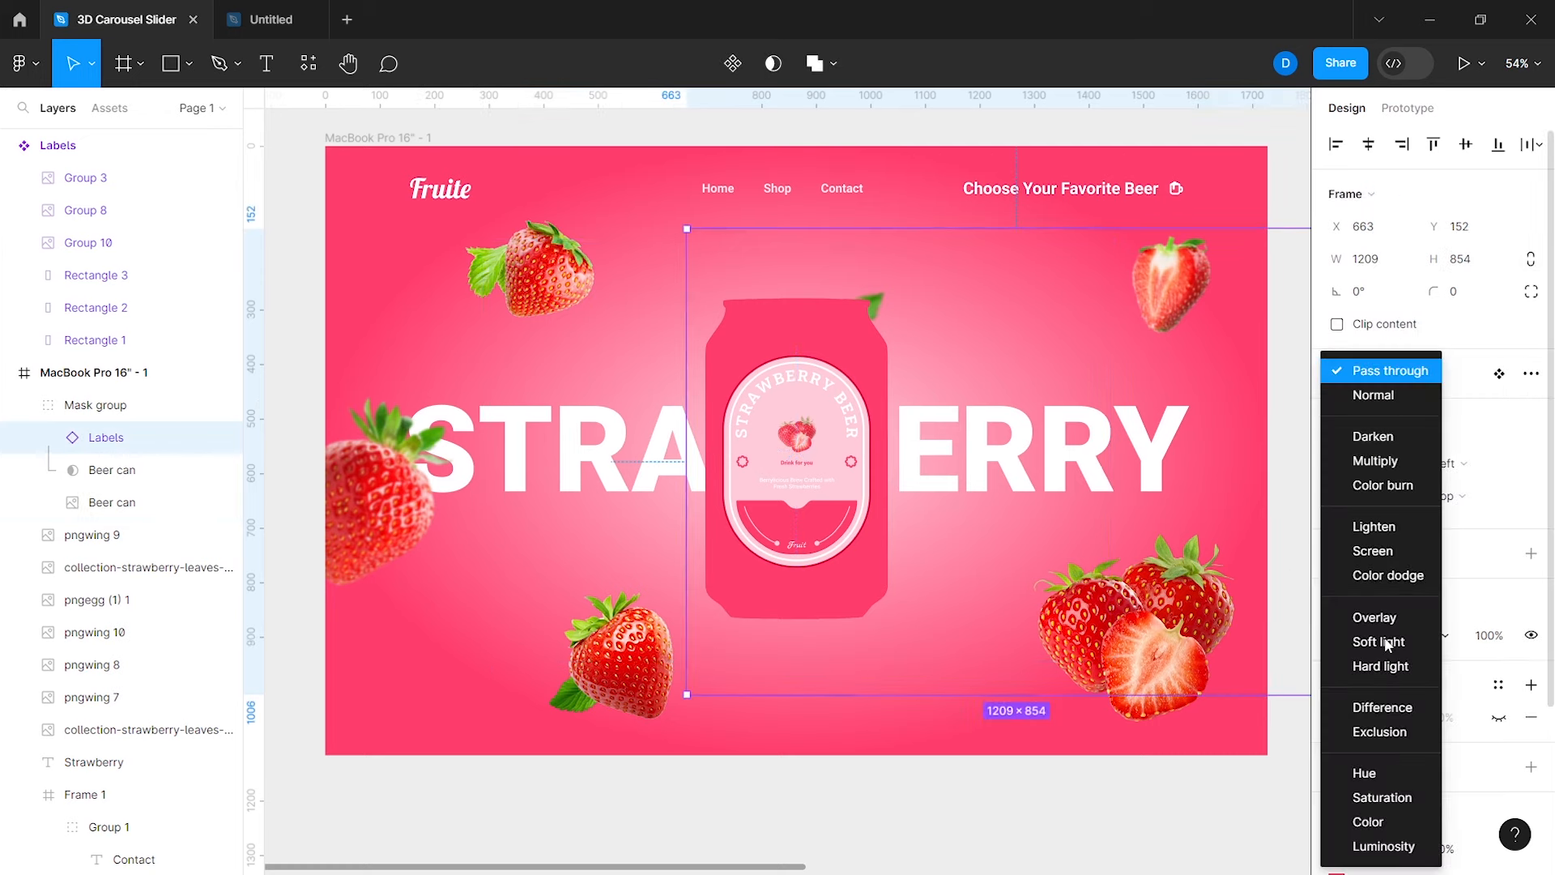
{"action": "left_click", "coordinate": [1375, 460]}
{"action": "left_click", "coordinate": [804, 551]}
{"action": "left_click", "coordinate": [814, 748]}
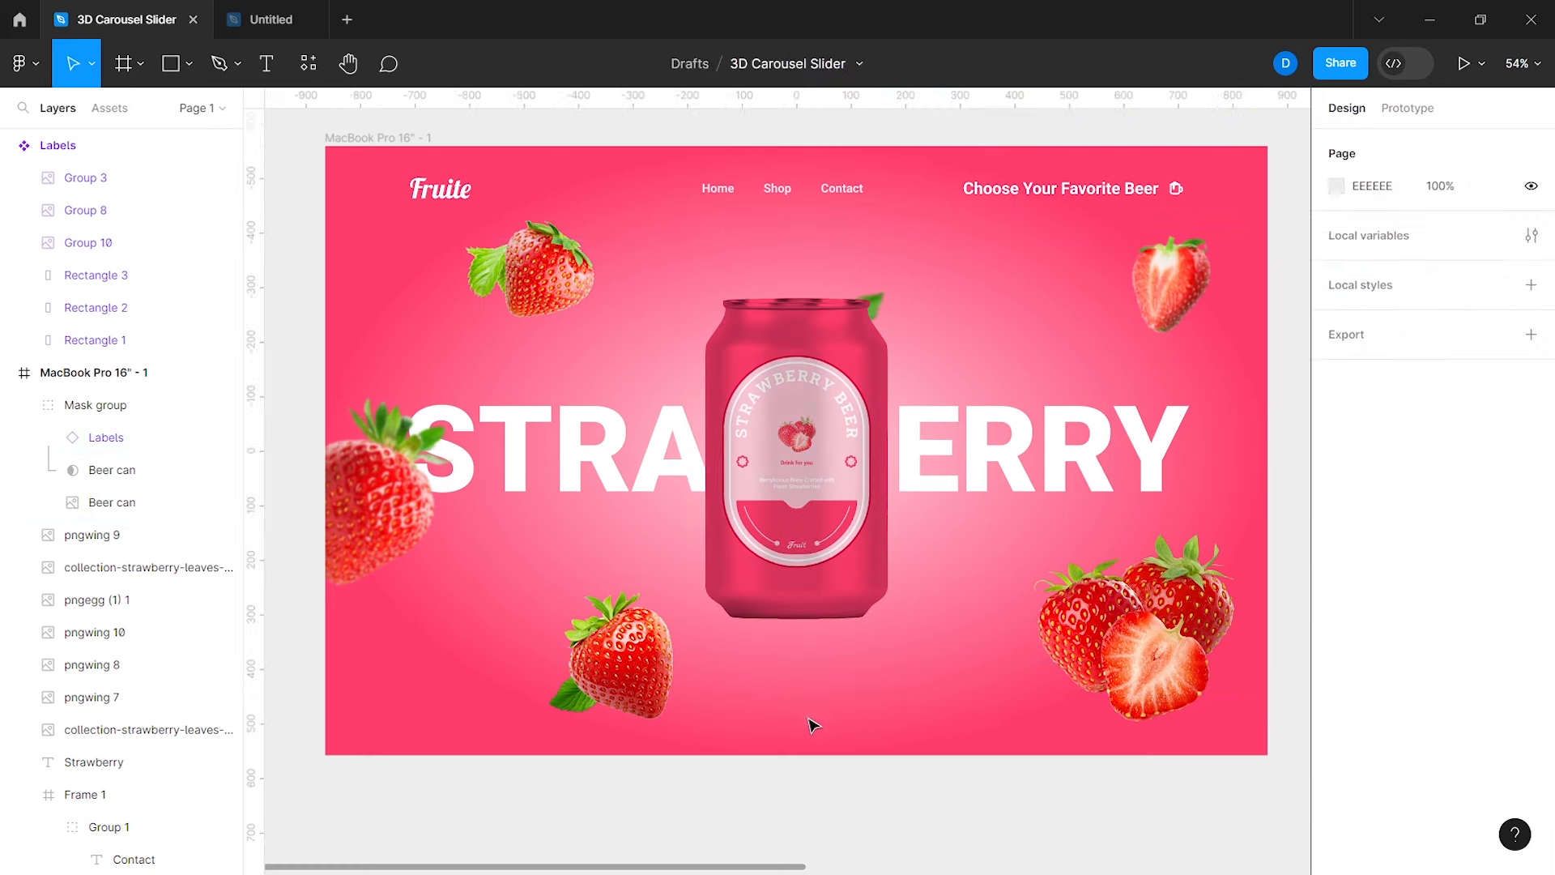
Step: Draw a rectangle about 291 × 86 directly beneath the base of the beer can
{"action": "scroll", "coordinate": [814, 719], "scroll_direction": "down", "scroll_amount": 3}
{"action": "scroll", "coordinate": [816, 713], "scroll_direction": "right", "scroll_amount": 3}
{"action": "scroll", "coordinate": [816, 711], "scroll_direction": "left", "scroll_amount": 3}
{"action": "scroll", "coordinate": [791, 625], "scroll_direction": "up", "scroll_amount": 5}
{"action": "scroll", "coordinate": [792, 623], "scroll_direction": "down", "scroll_amount": 1}
{"action": "left_click", "coordinate": [793, 585]}
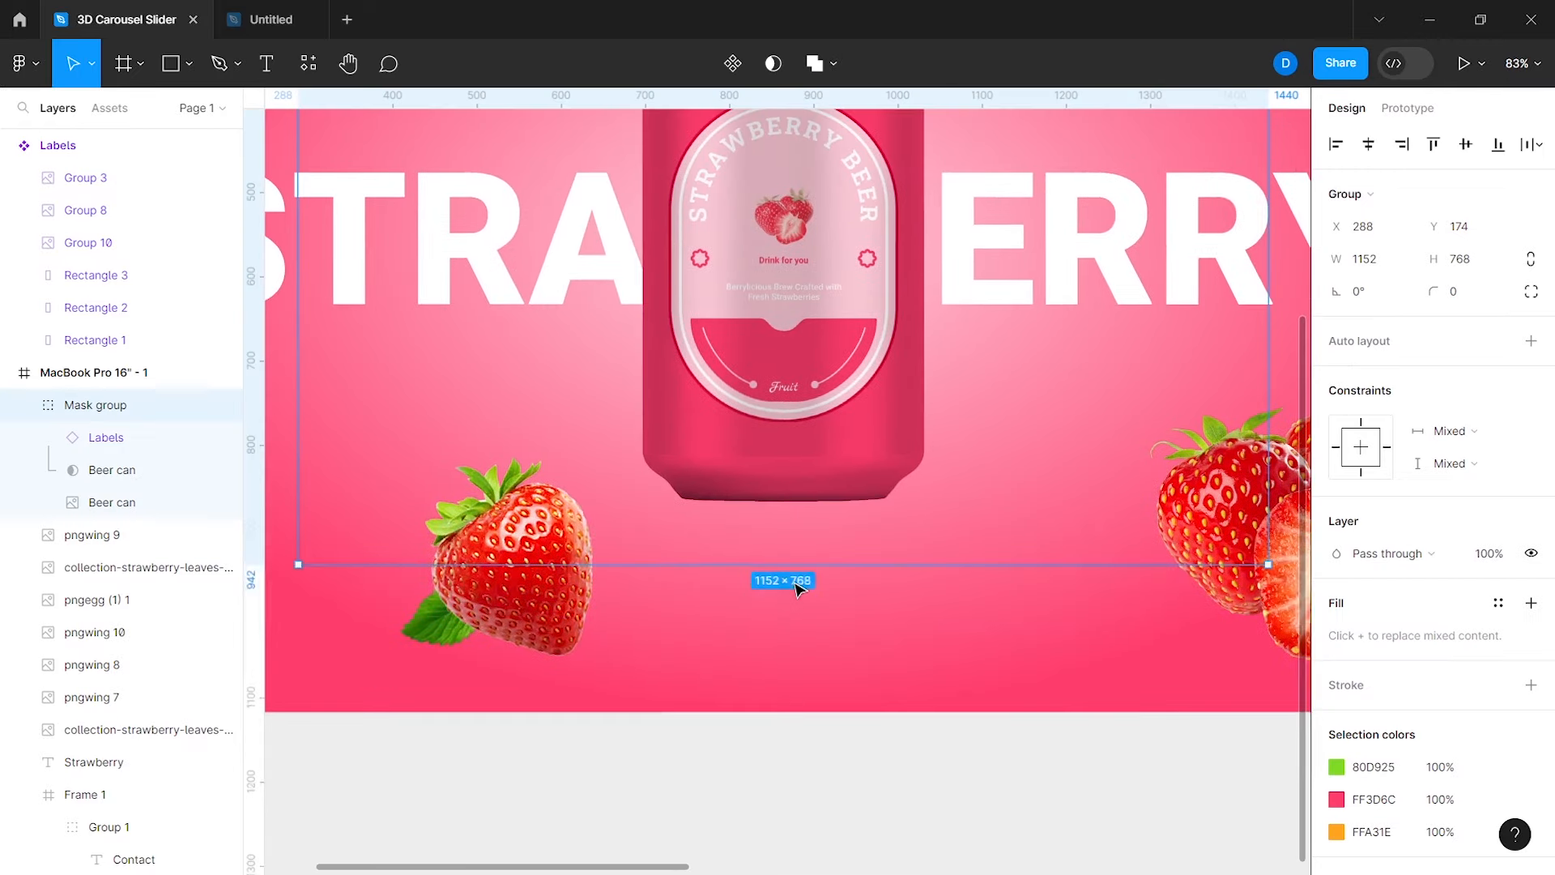
{"action": "left_click", "coordinate": [172, 538]}
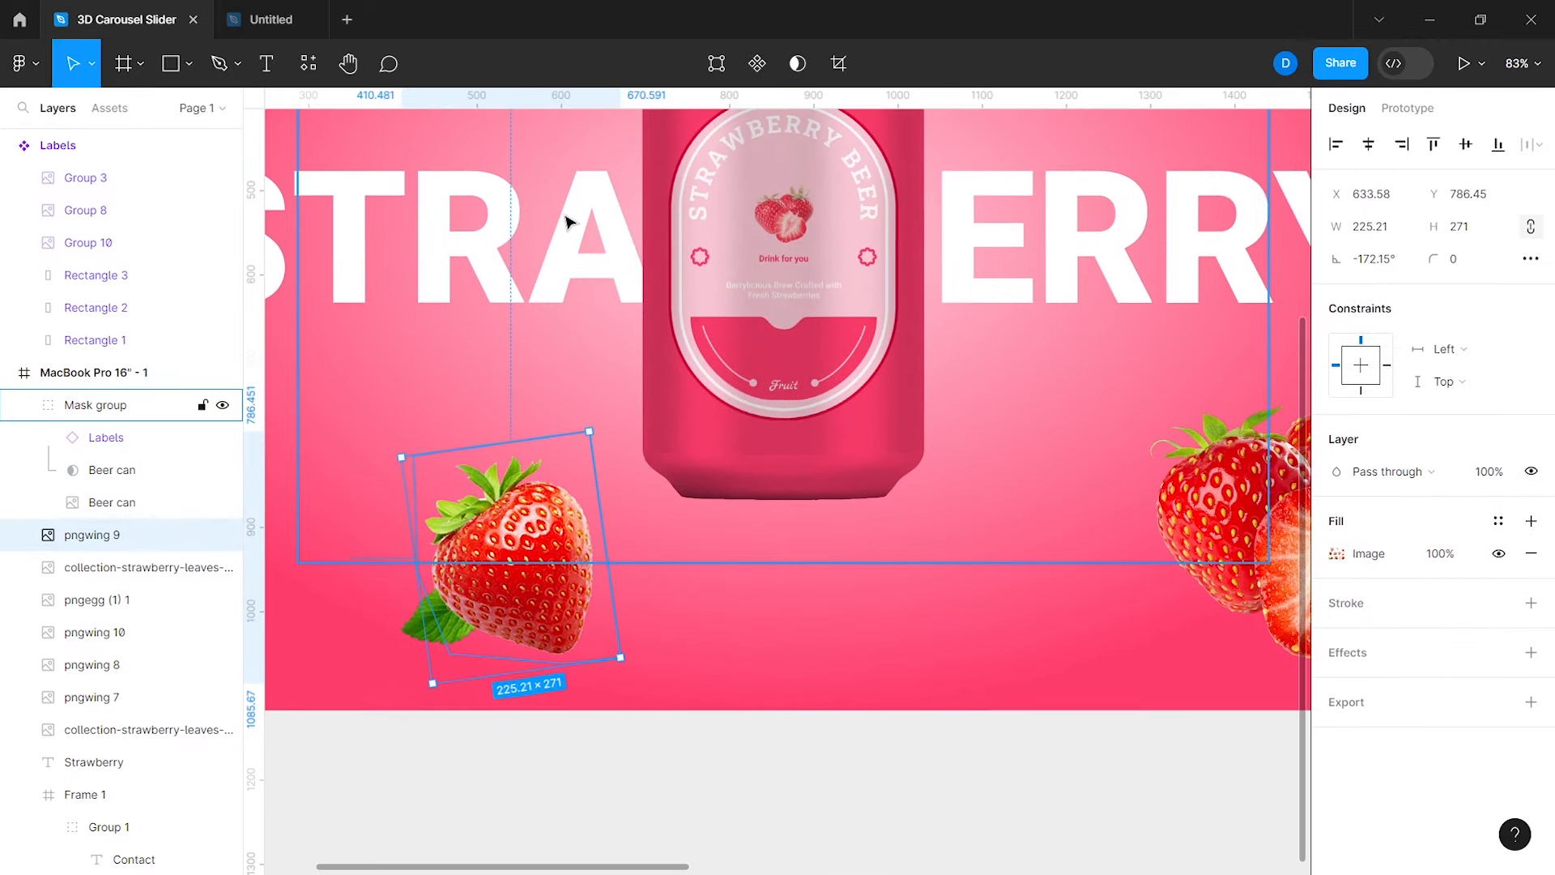
{"action": "left_click", "coordinate": [170, 65]}
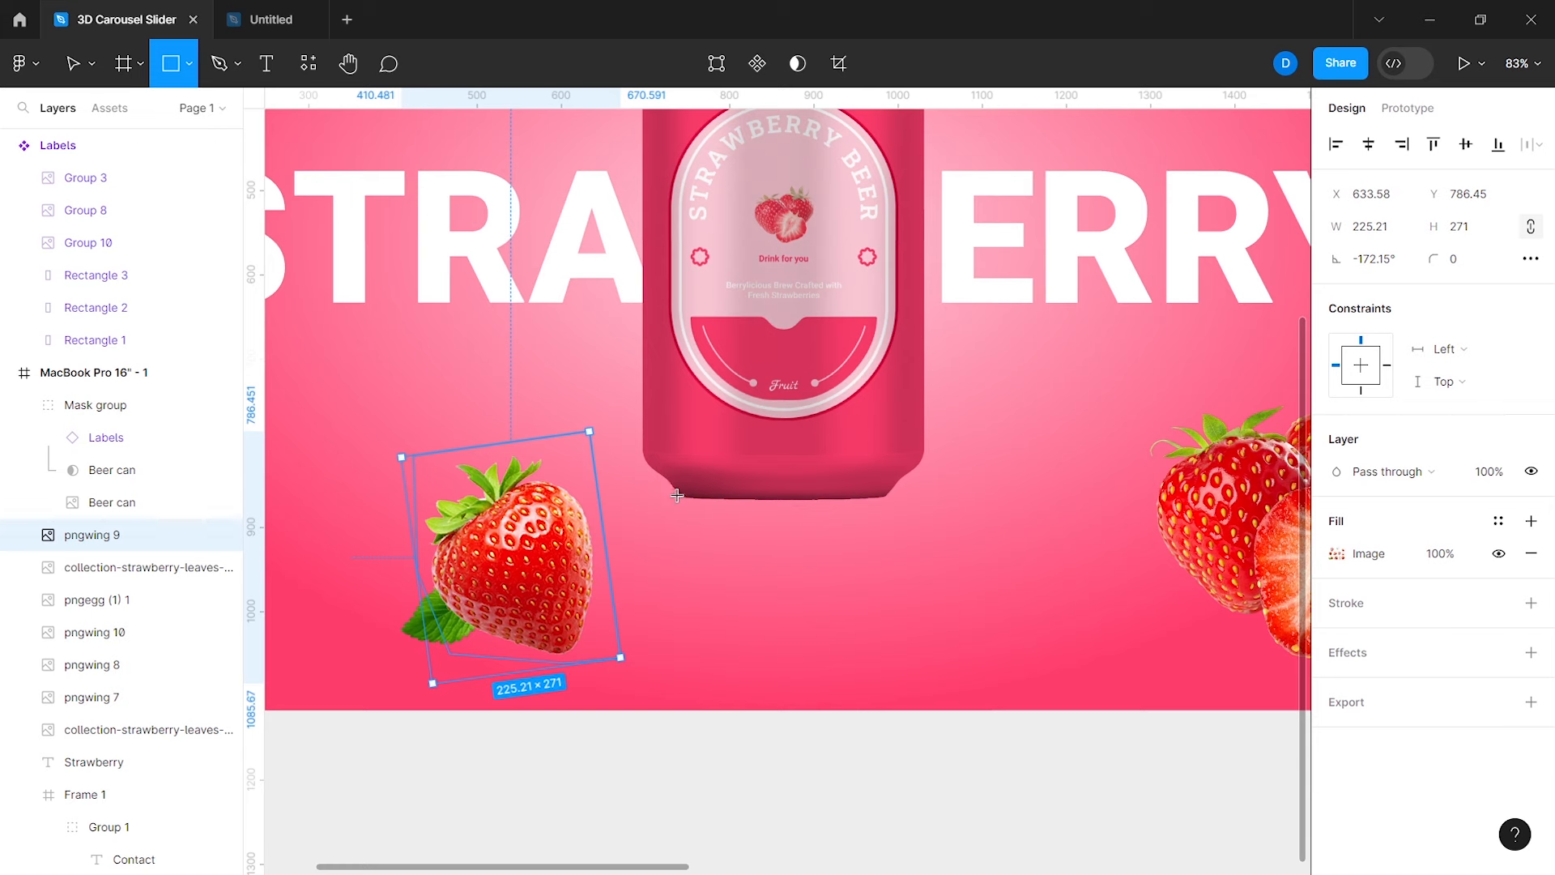
{"action": "mouse_move", "coordinate": [677, 495]}
{"action": "left_mouse_down"}
{"action": "mouse_move", "coordinate": [888, 541]}
{"action": "mouse_move", "coordinate": [921, 567]}
{"action": "mouse_move", "coordinate": [832, 541]}
{"action": "left_mouse_up"}
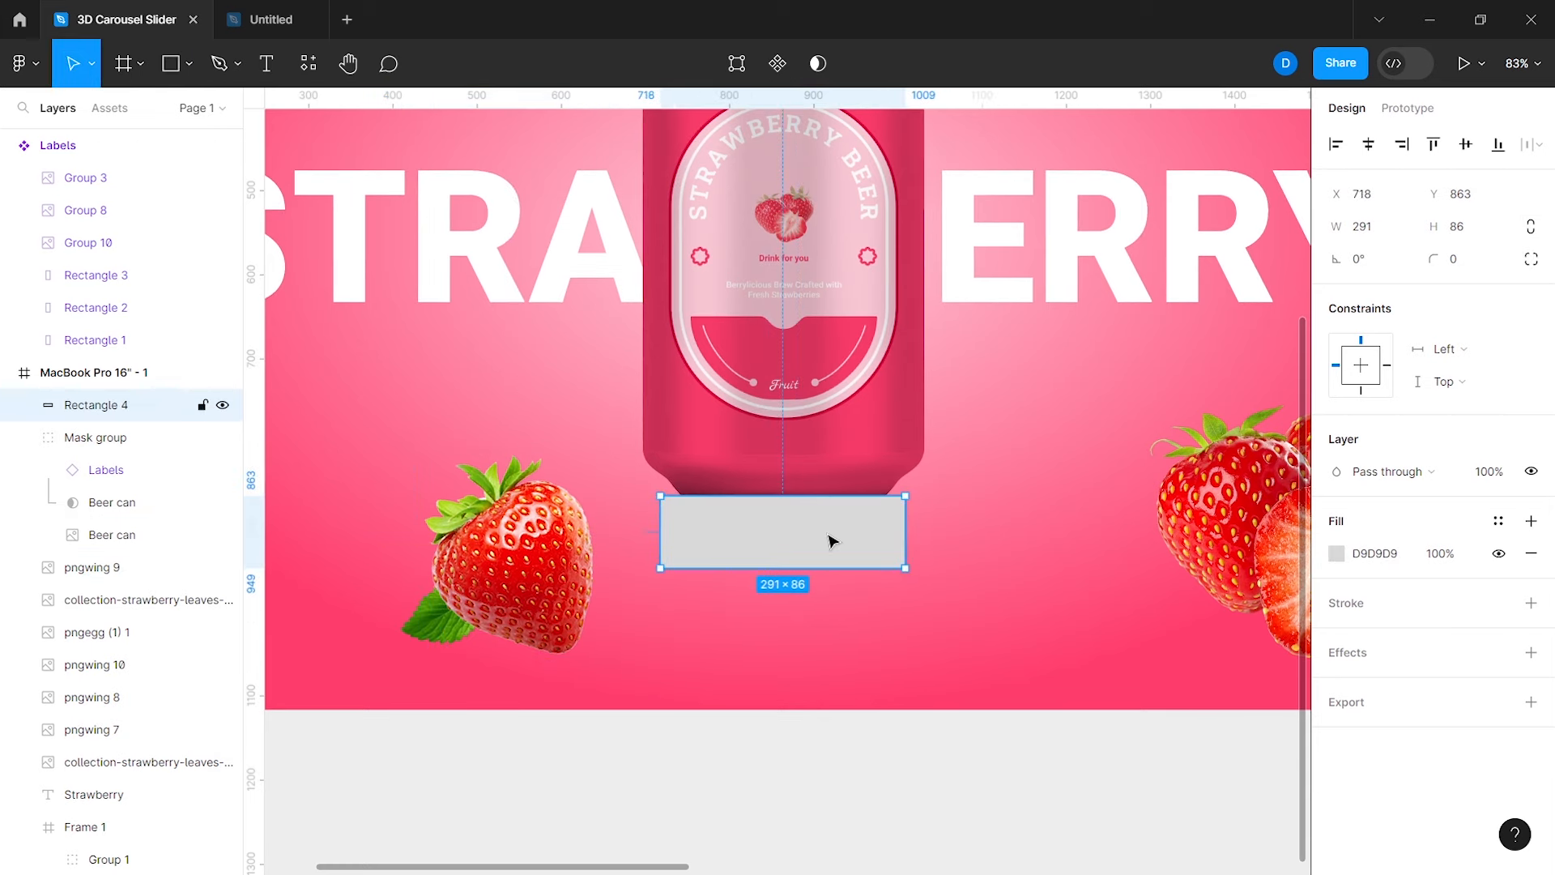
Step: Fill the new rectangle with a linear gradient from 030303 at 100% to FFFFFF at 0%
{"action": "left_click", "coordinate": [1337, 554]}
{"action": "left_click", "coordinate": [1120, 331]}
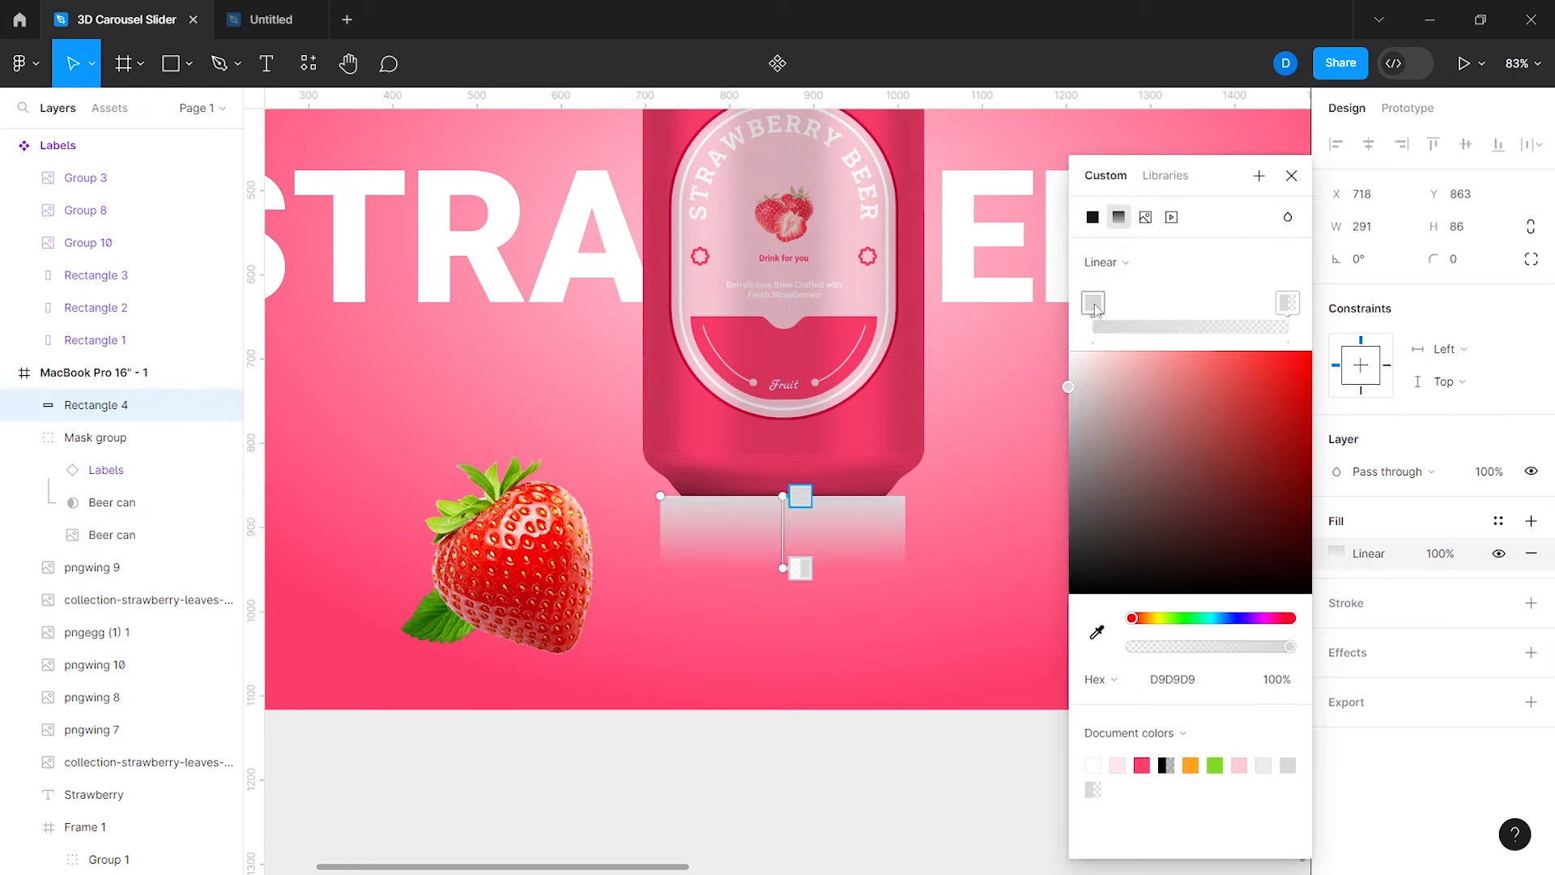
{"action": "left_click_drag", "start_coordinate": [1087, 567], "coordinate": [1066, 596]}
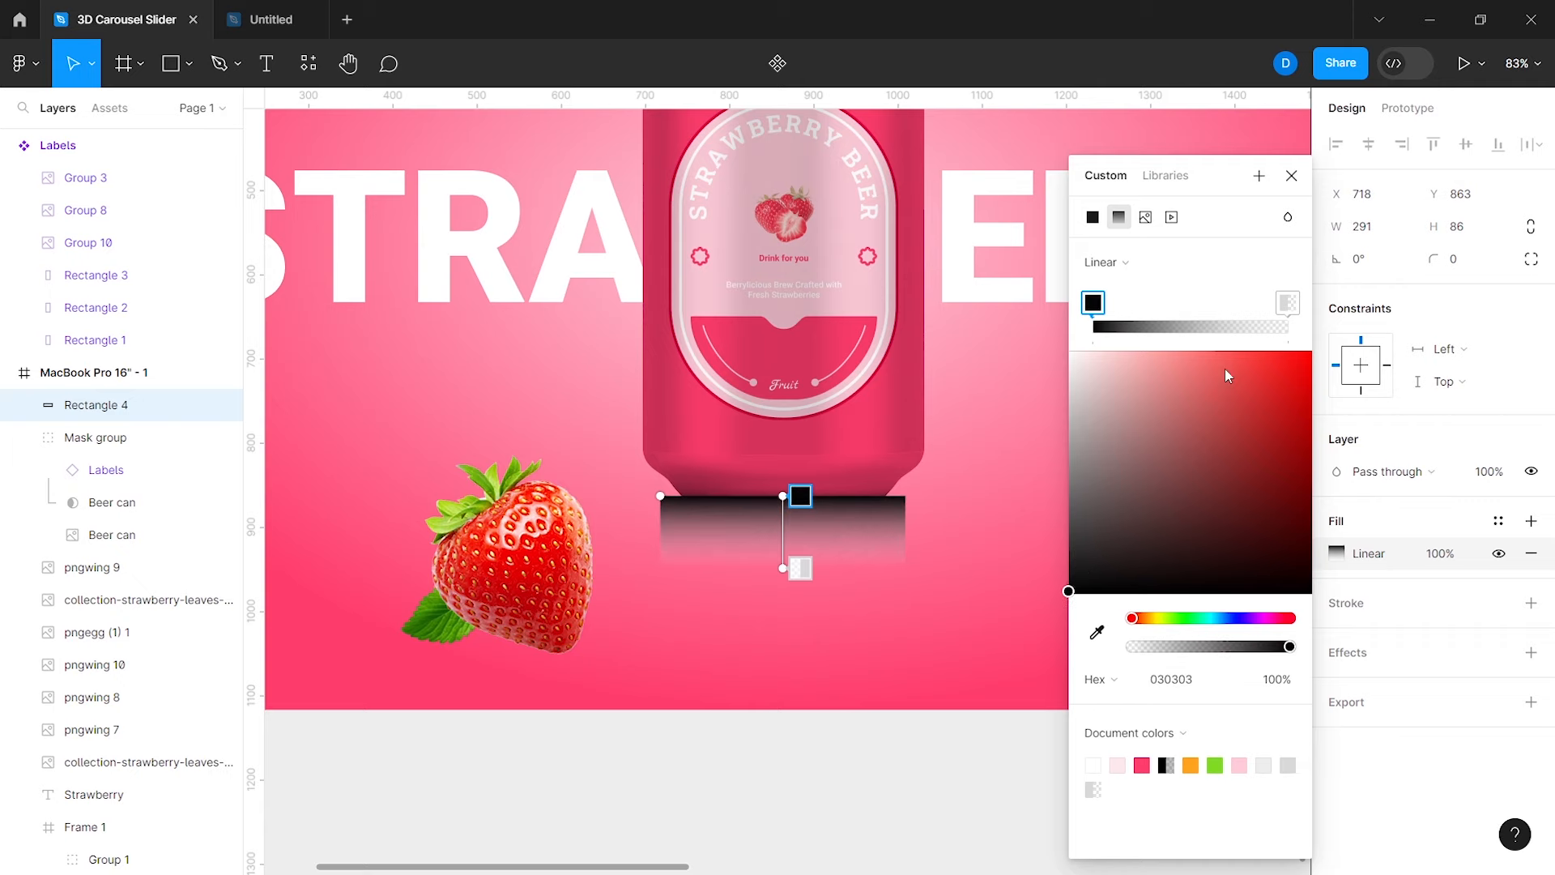
{"action": "left_click", "coordinate": [1287, 302]}
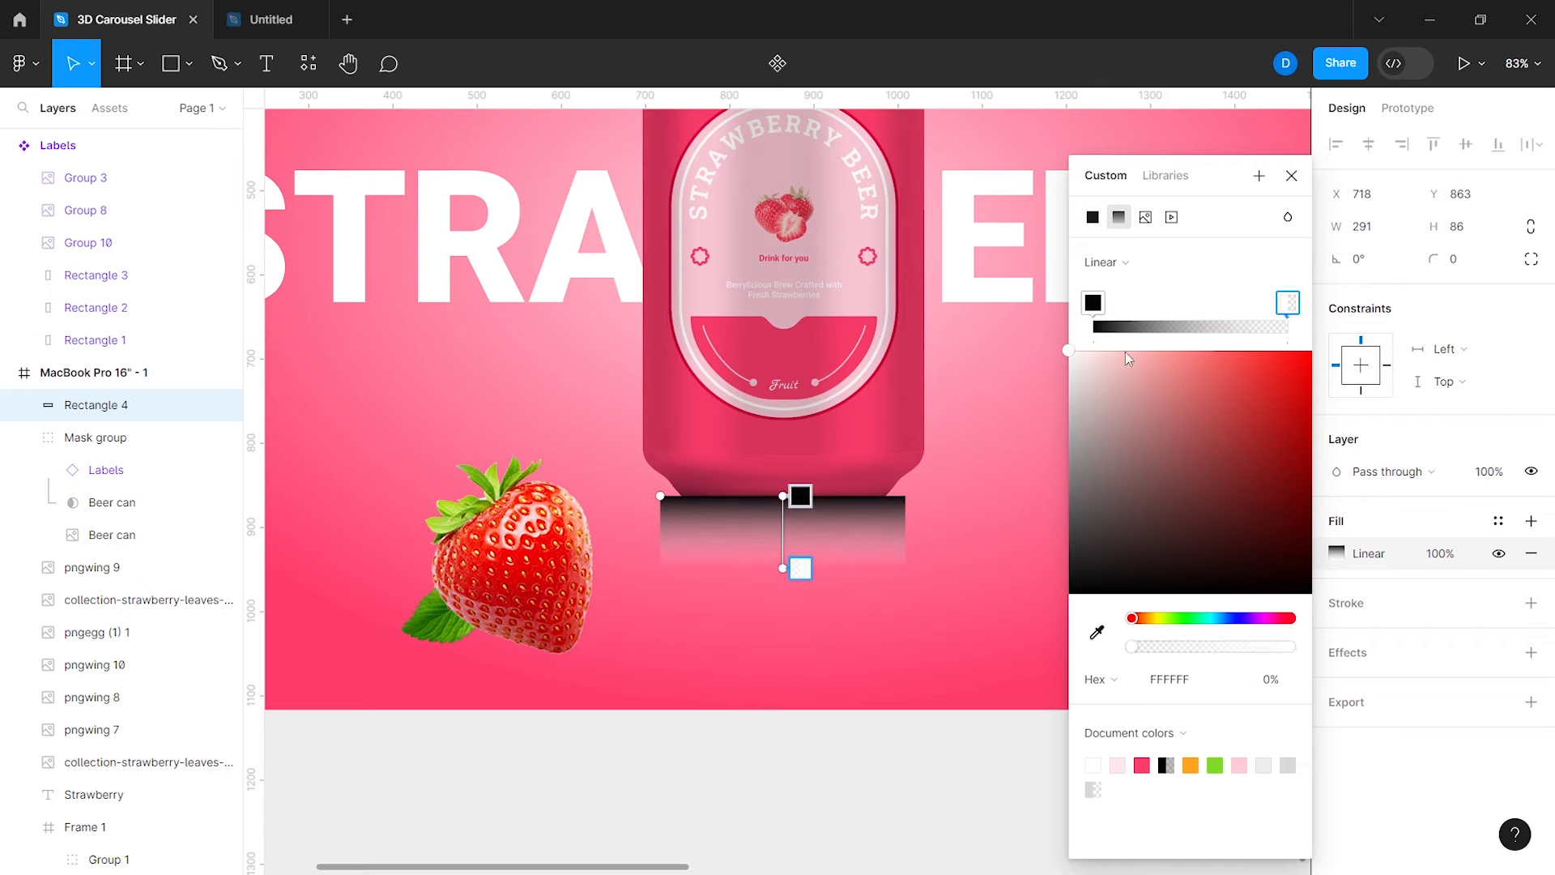
{"action": "left_click", "coordinate": [1291, 176]}
Step: Taper the gradient rectangle's upper edge to the width of the can's base and move its layer below the mask group
{"action": "key", "text": "Return"}
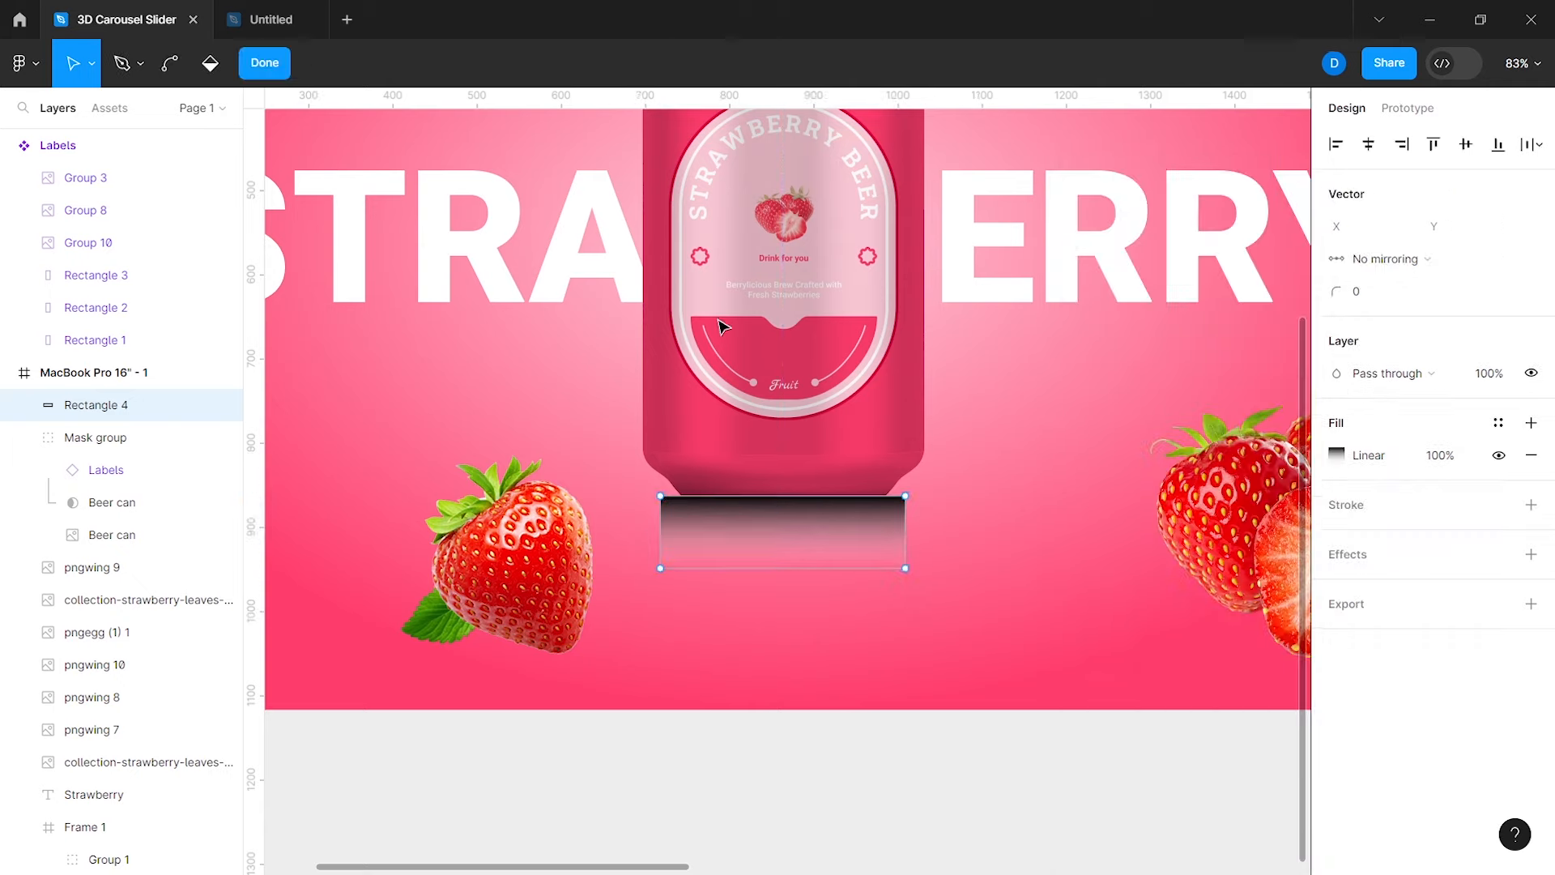
{"action": "left_click", "coordinate": [265, 73]}
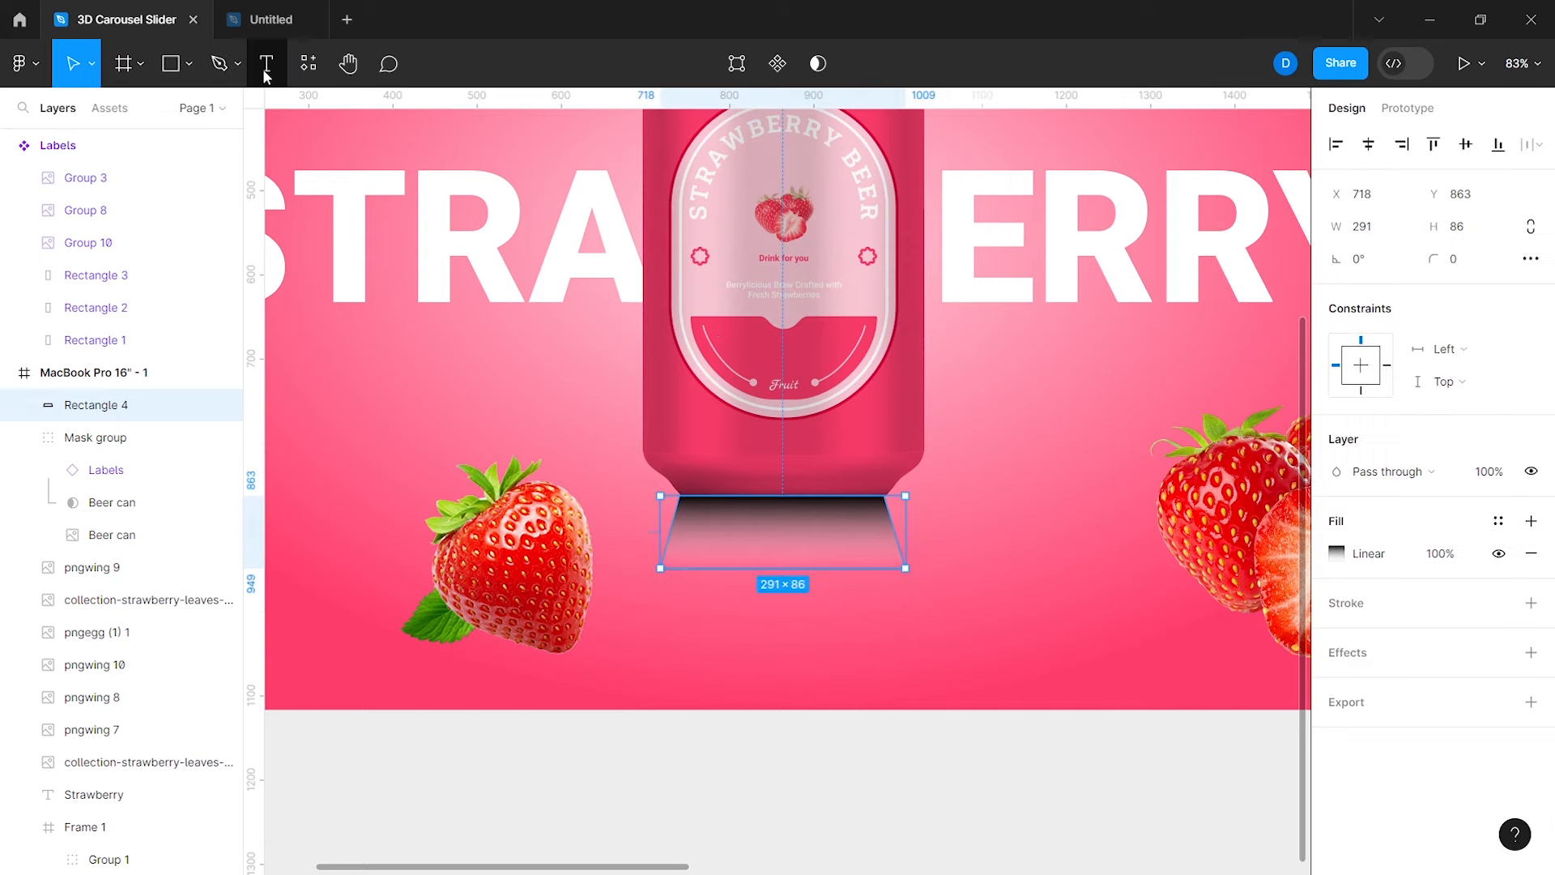
{"action": "left_click_drag", "start_coordinate": [64, 550], "coordinate": [67, 552]}
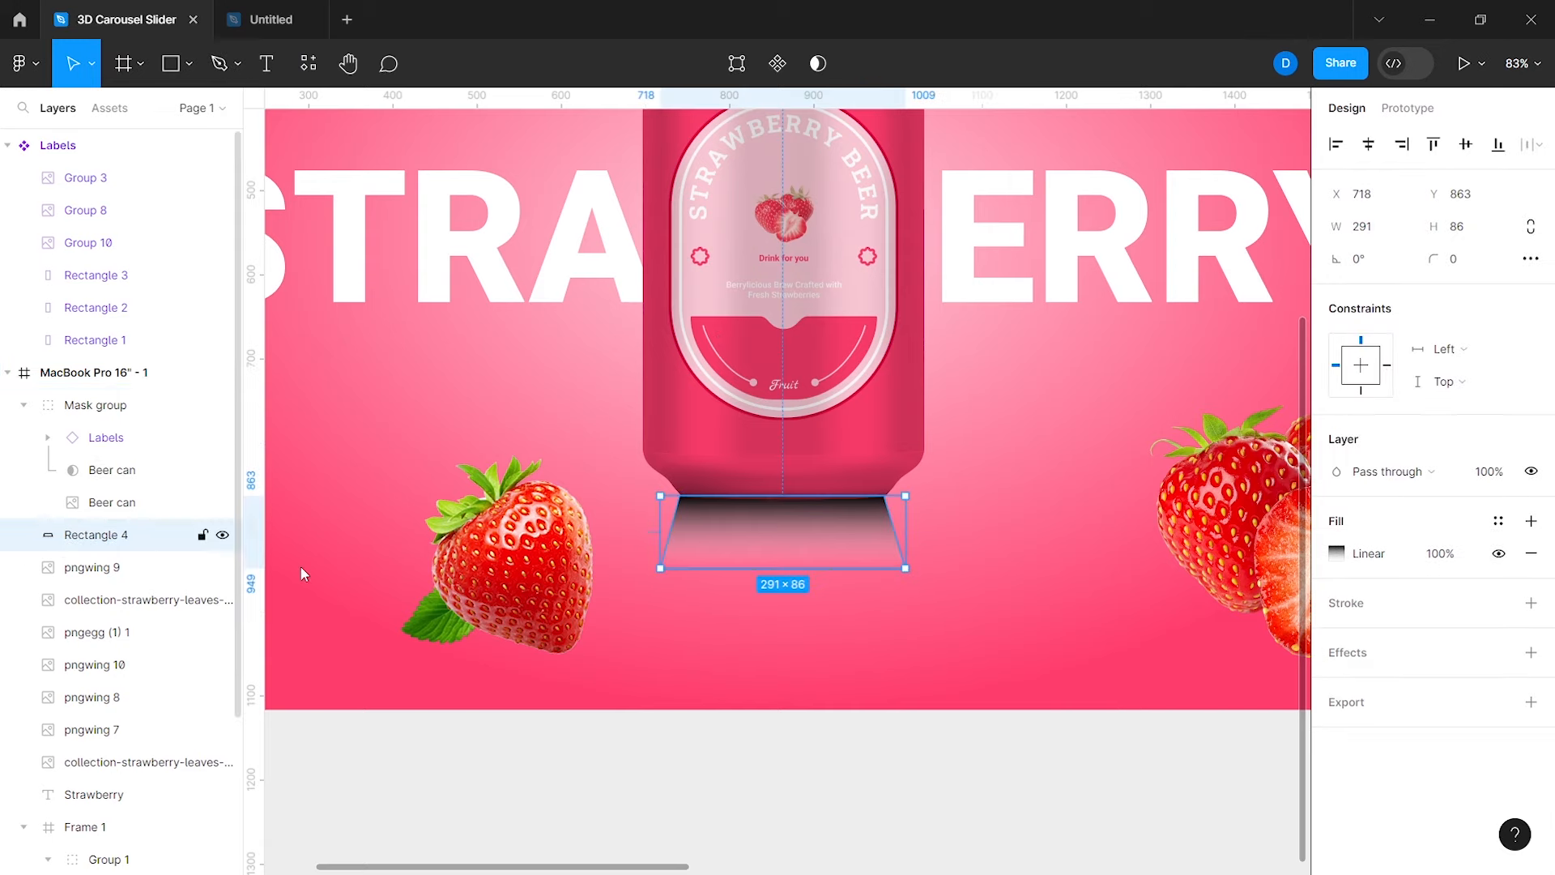
Step: Soften the shadow shape with a layer blur and resize it to 297 × 37, centred under the can
{"action": "left_click_drag", "start_coordinate": [772, 556], "coordinate": [773, 522]}
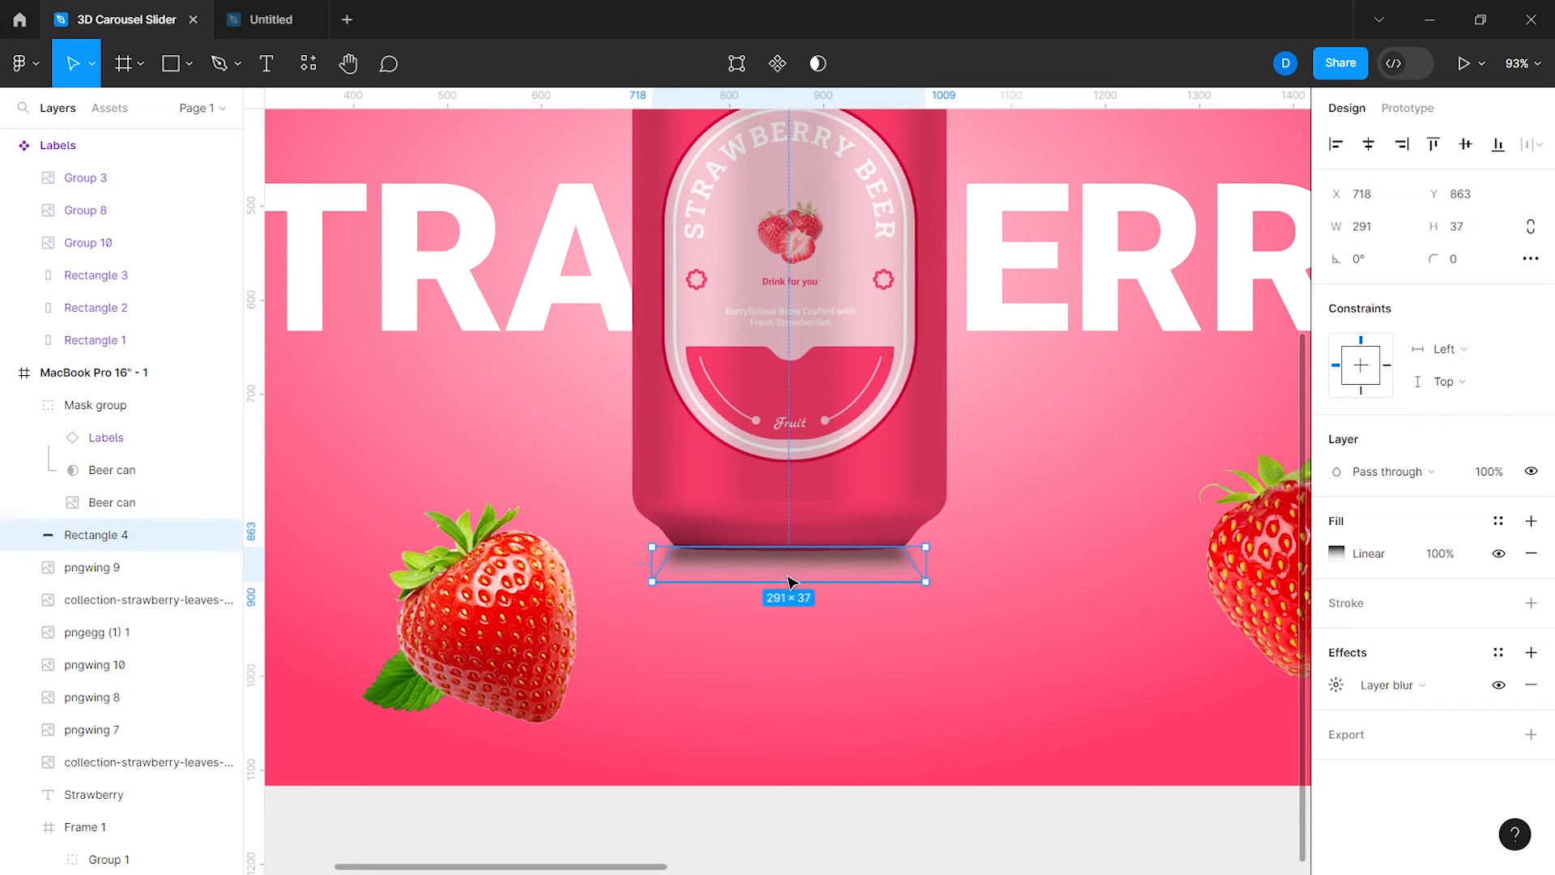
{"action": "left_click_drag", "start_coordinate": [878, 573], "coordinate": [861, 571]}
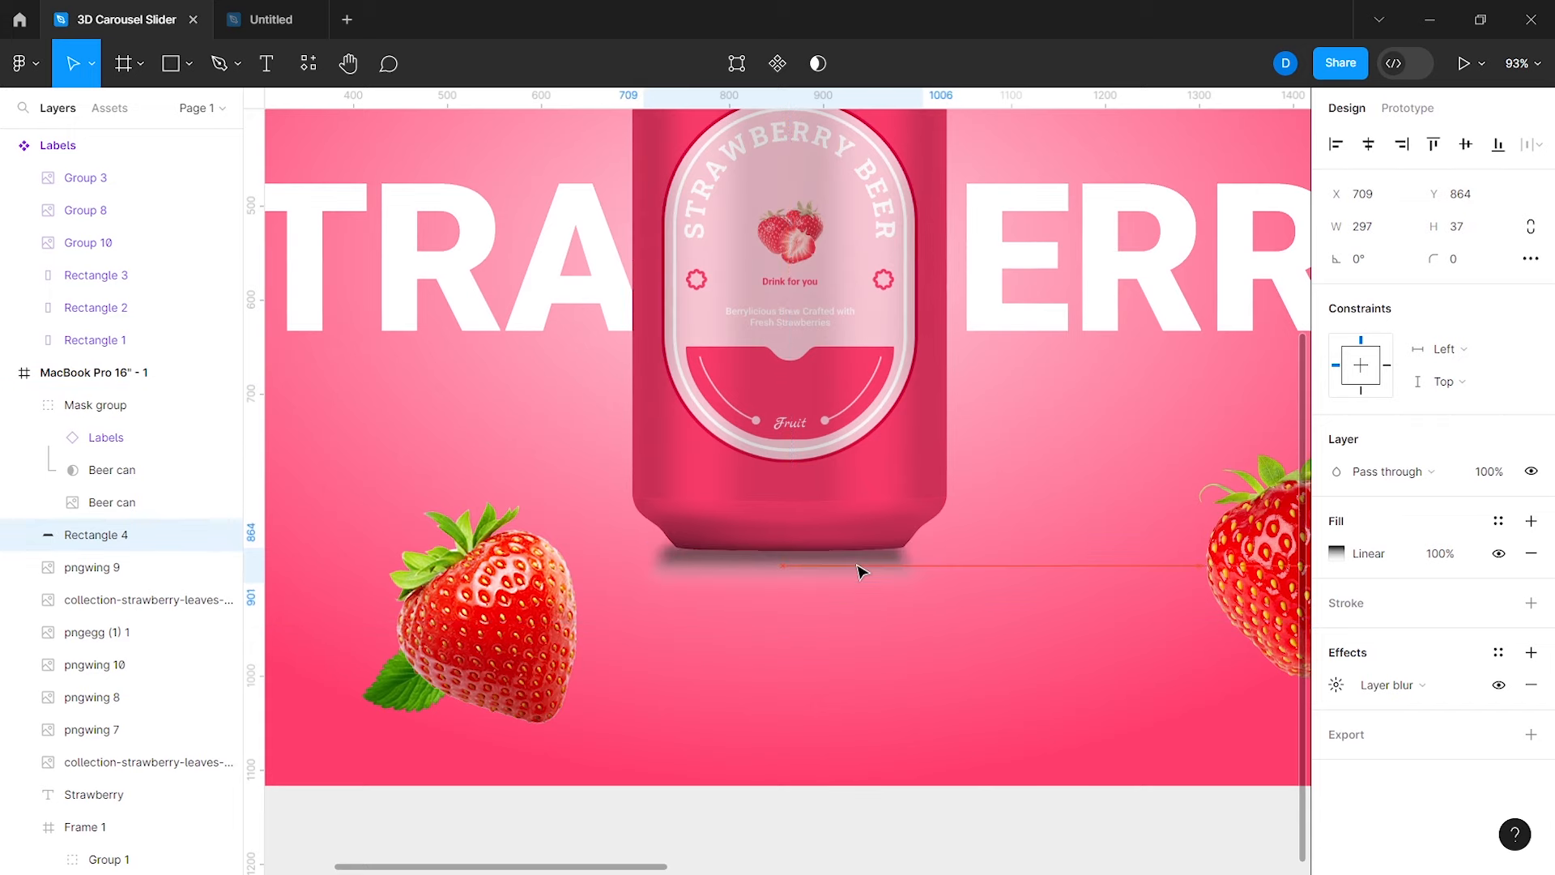
{"action": "left_click", "coordinate": [941, 666]}
Step: Examine the gradient stops and layer blur settings of the shadow shape beneath the can
{"action": "scroll", "coordinate": [940, 665], "scroll_direction": "down", "scroll_amount": 5}
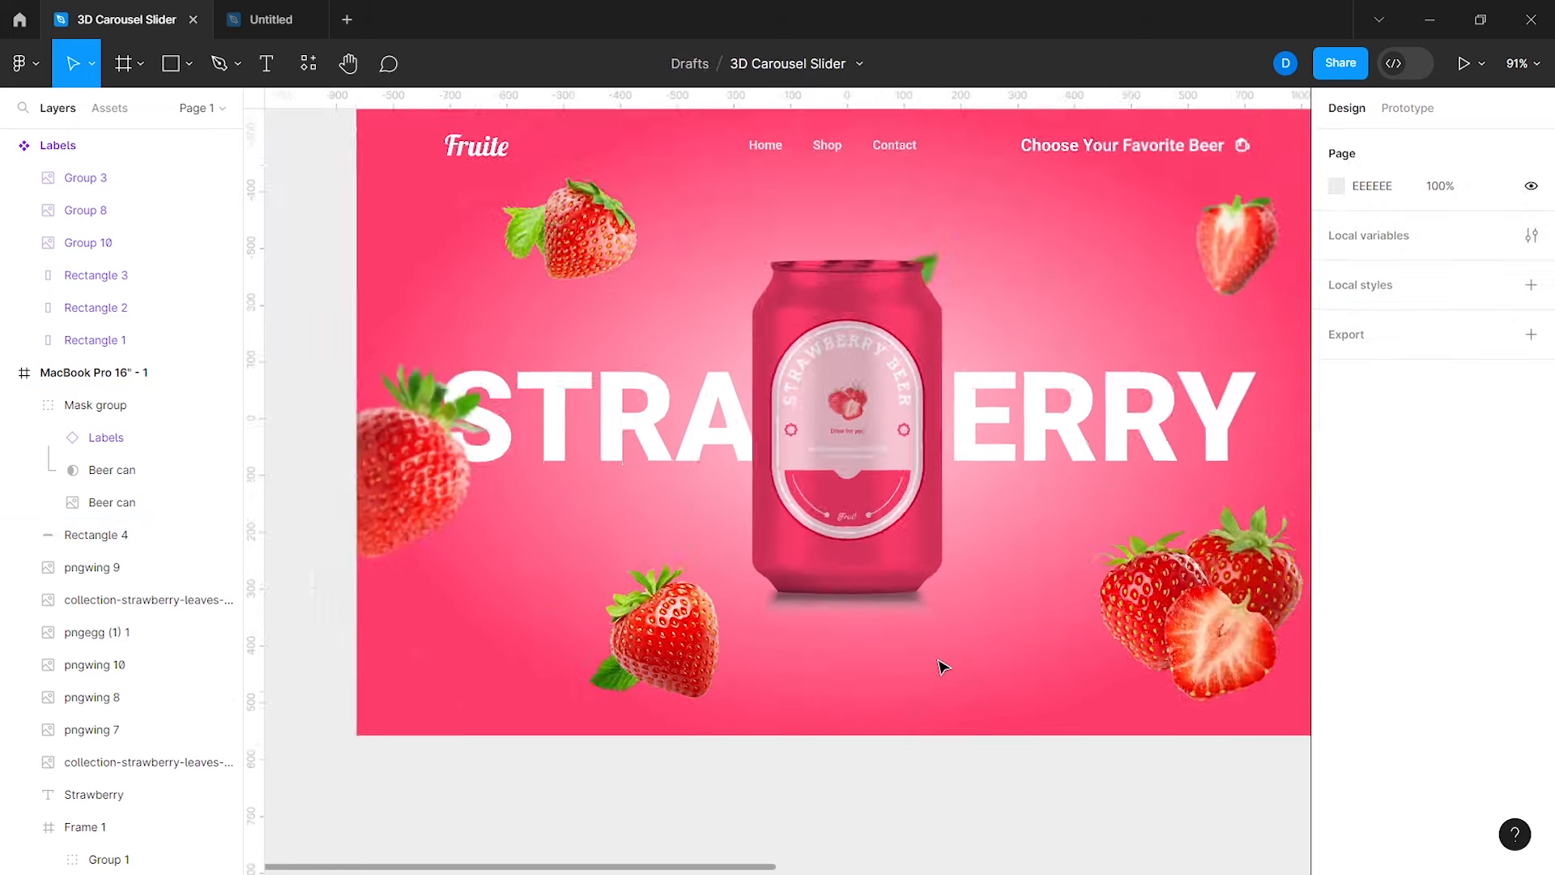
{"action": "scroll", "coordinate": [887, 640], "scroll_direction": "up", "scroll_amount": 5}
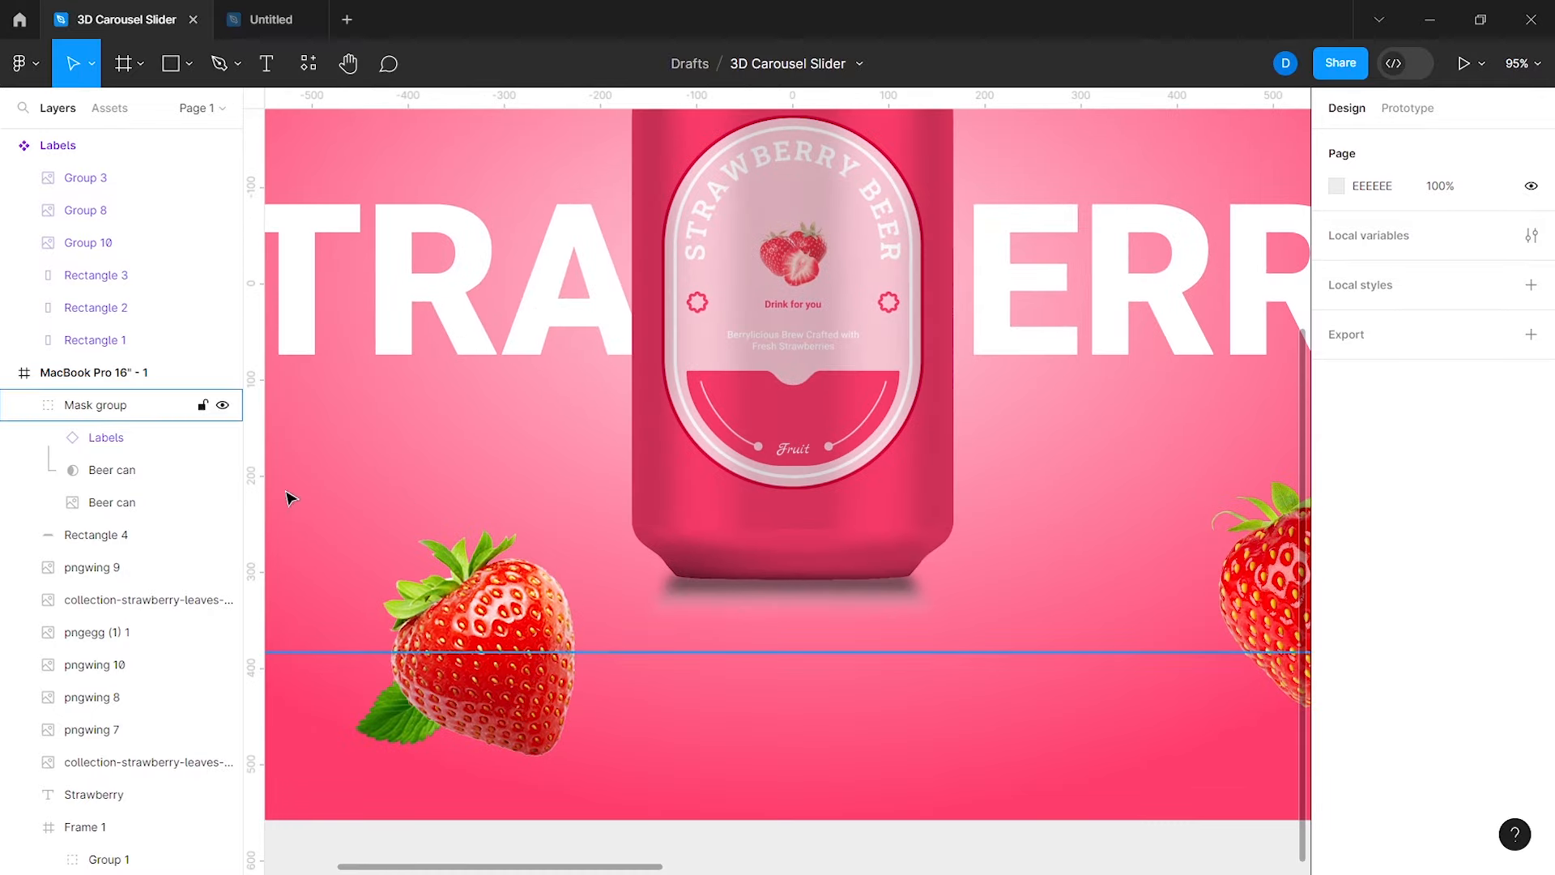
{"action": "left_click", "coordinate": [121, 535]}
{"action": "left_click", "coordinate": [1336, 553]}
{"action": "left_click", "coordinate": [1288, 303]}
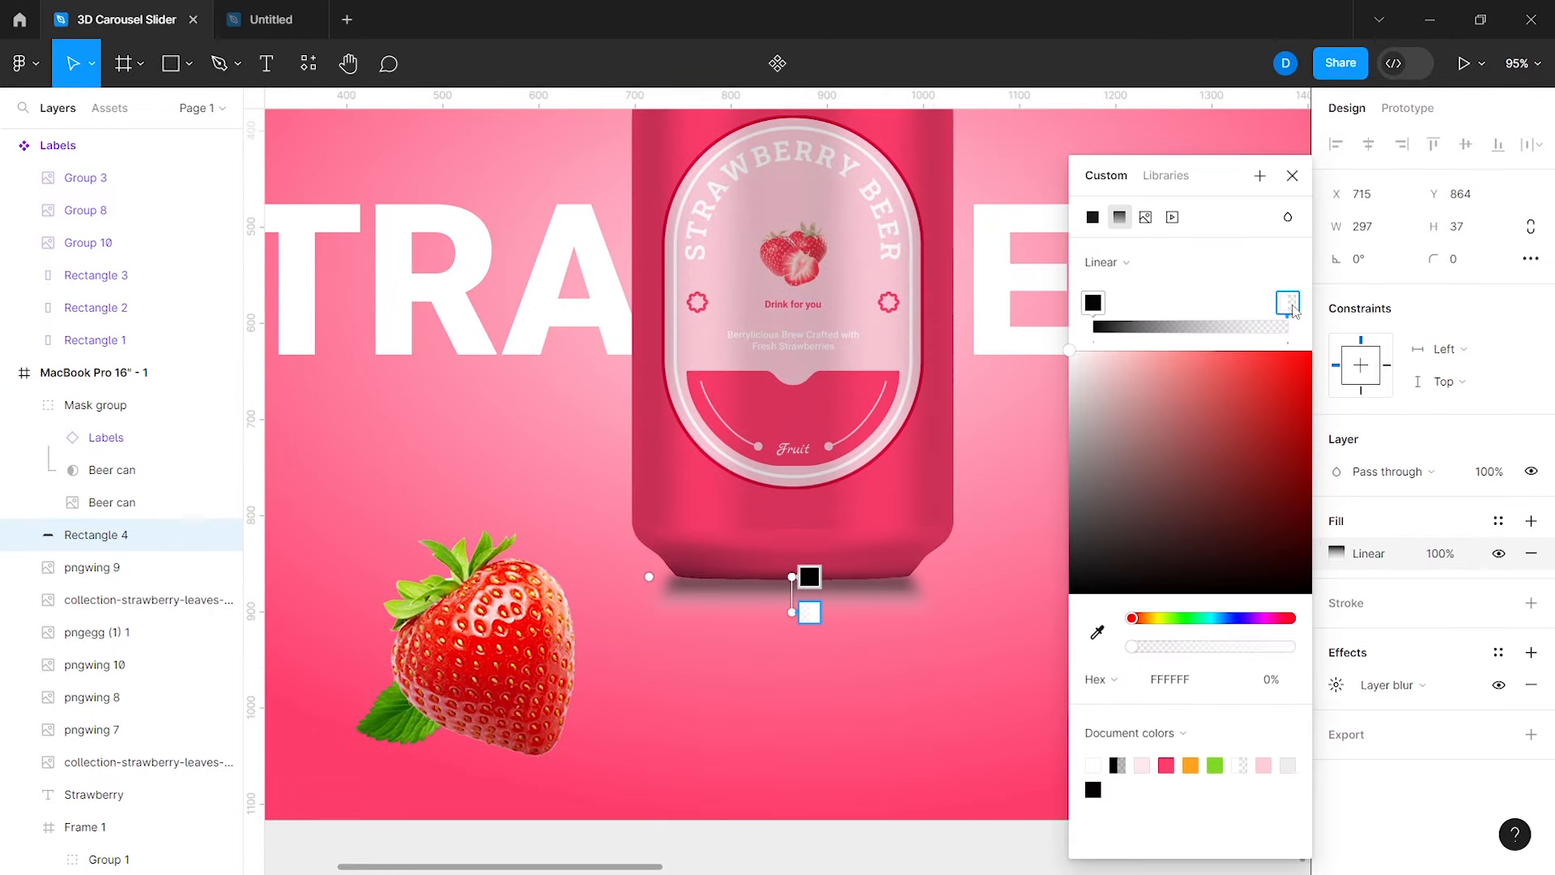
{"action": "left_click_drag", "start_coordinate": [1068, 595], "coordinate": [1046, 634]}
{"action": "left_click", "coordinate": [1293, 176]}
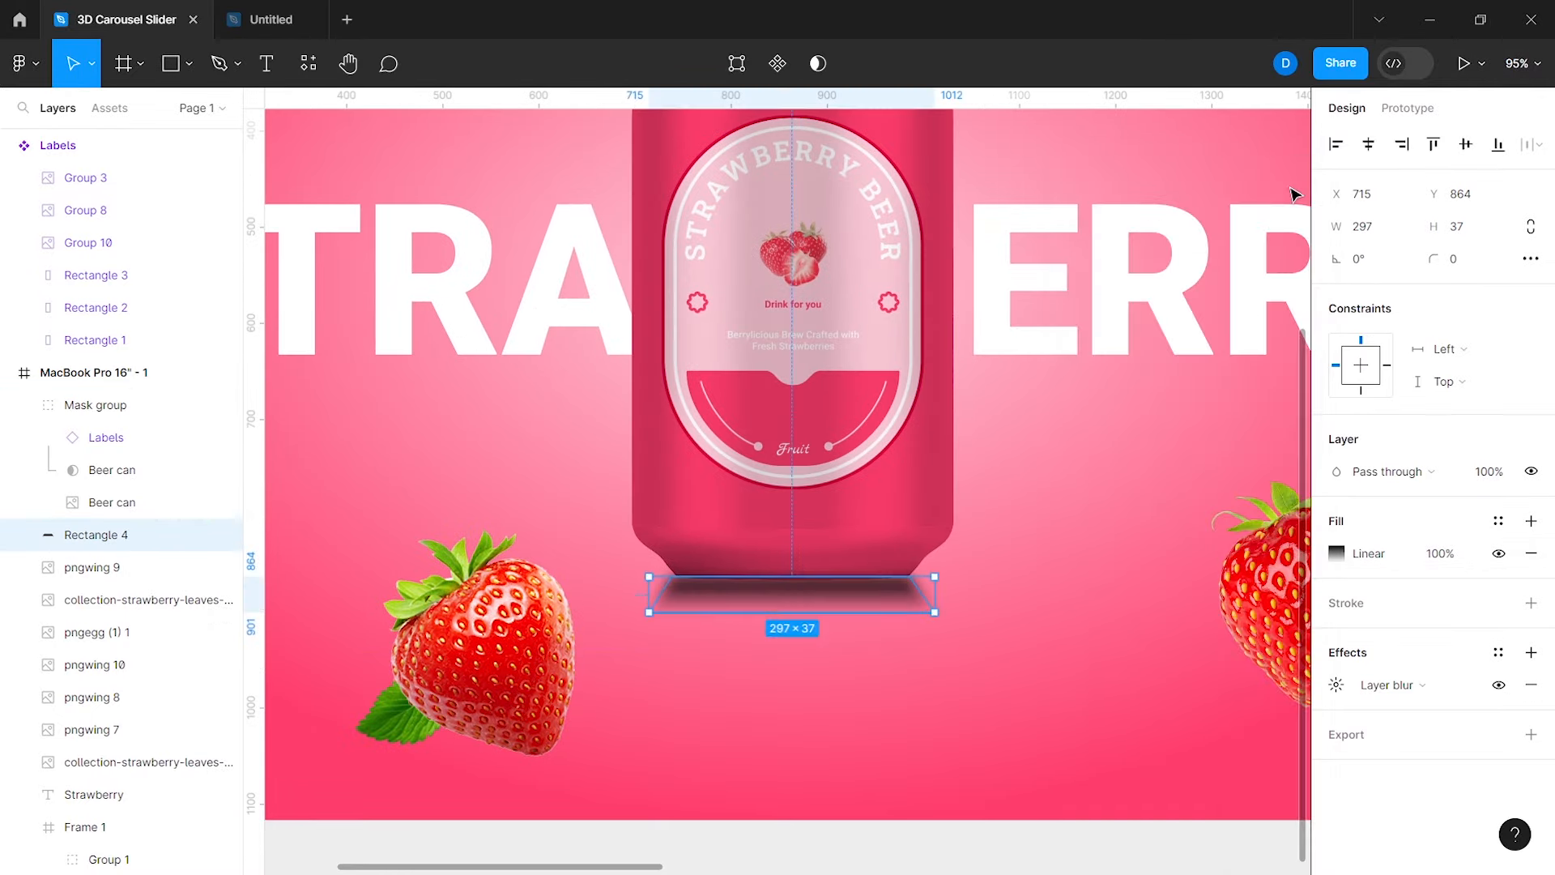
{"action": "left_click", "coordinate": [1337, 685]}
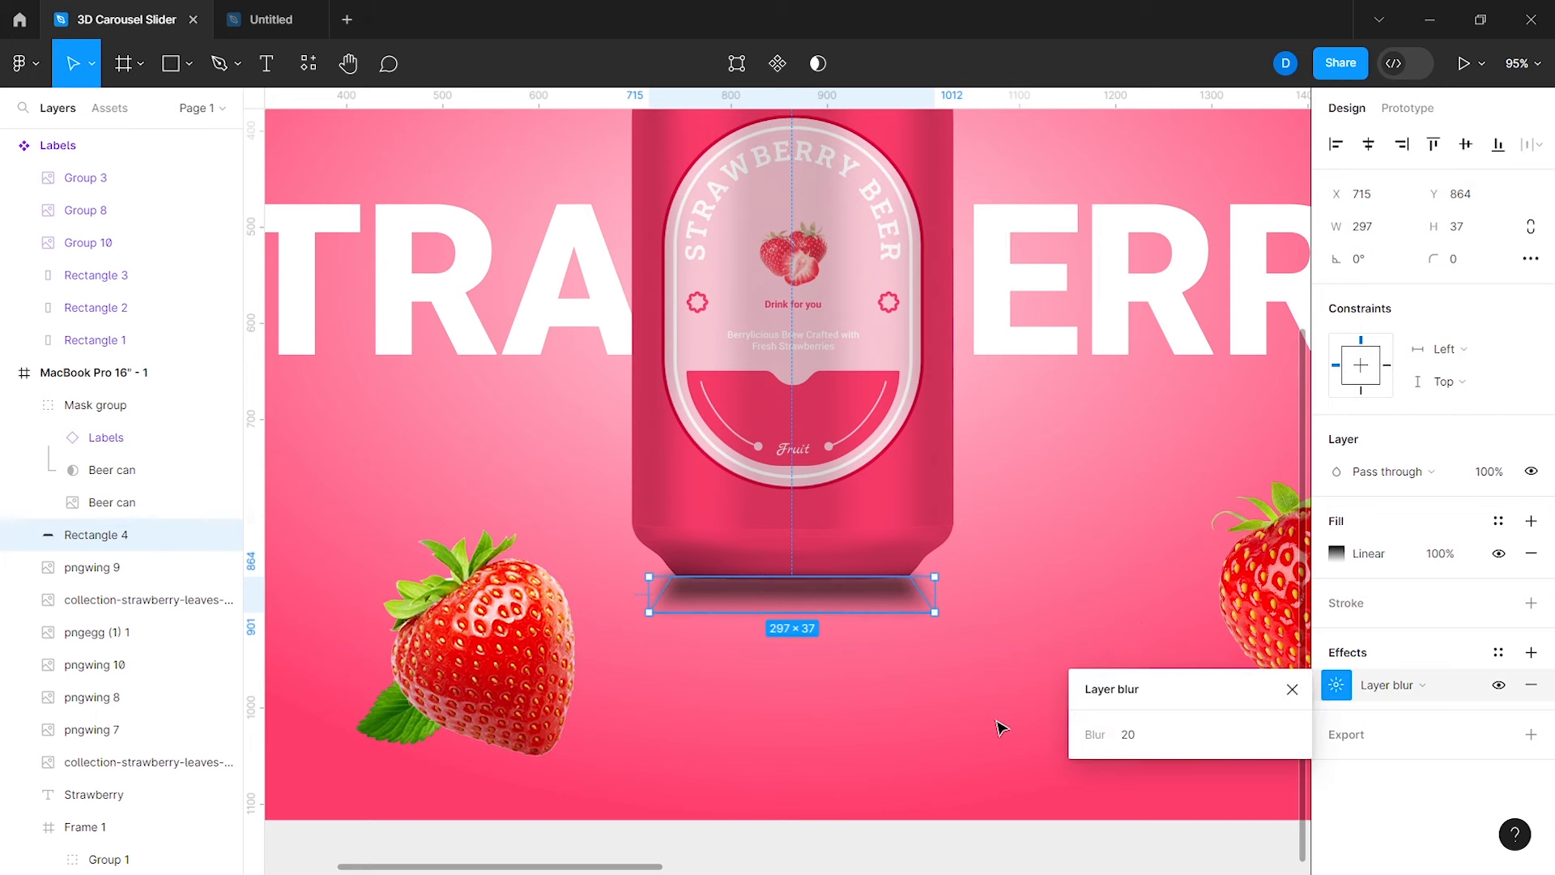
{"action": "left_click", "coordinate": [1001, 728]}
Step: Set the fill opacity of the shadow shape under the can to 80%
{"action": "scroll", "coordinate": [856, 608], "scroll_direction": "down", "scroll_amount": 5}
{"action": "scroll", "coordinate": [855, 608], "scroll_direction": "up", "scroll_amount": 1}
{"action": "scroll", "coordinate": [855, 609], "scroll_direction": "right", "scroll_amount": 1}
{"action": "left_click", "coordinate": [180, 537]}
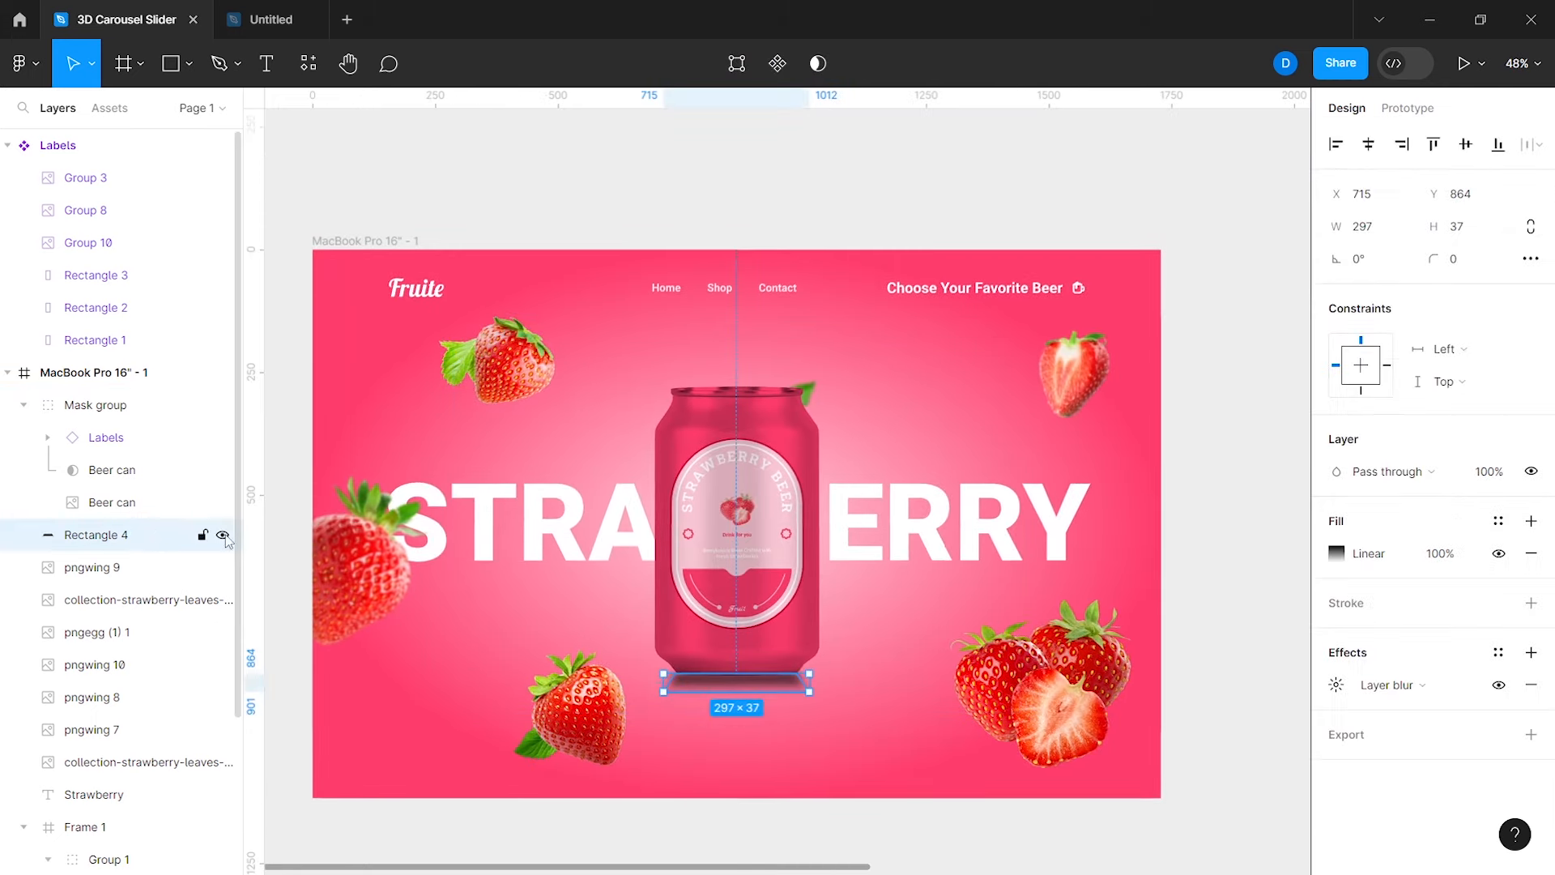
{"action": "left_click", "coordinate": [1451, 563]}
{"action": "type", "text": "80"}
{"action": "key", "text": "Return"}
{"action": "left_click", "coordinate": [894, 766]}
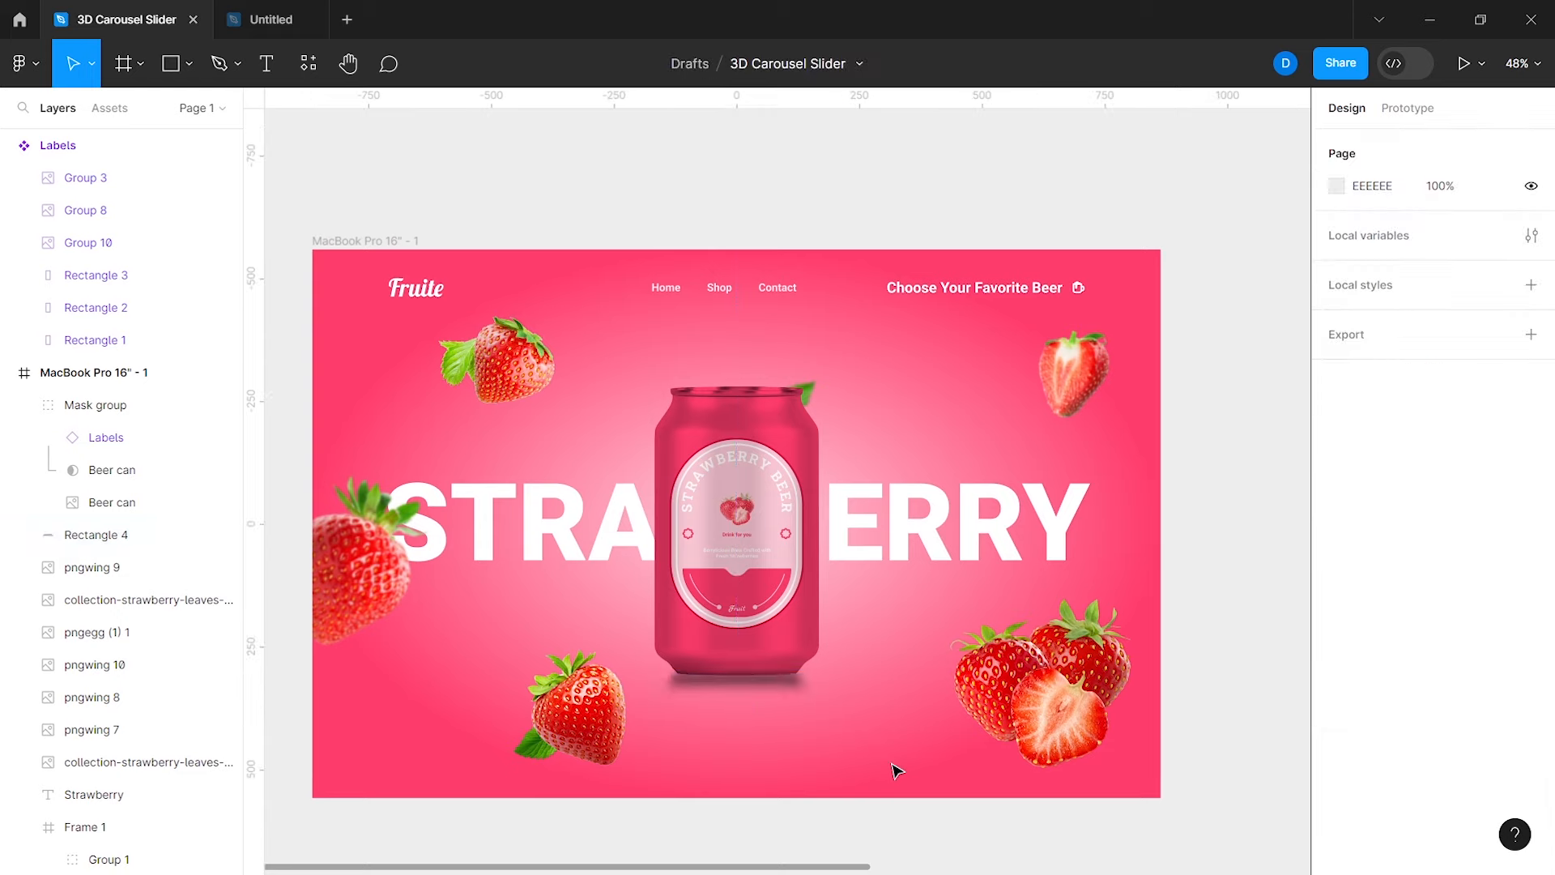
{"action": "scroll", "coordinate": [893, 766], "scroll_direction": "down", "scroll_amount": 4}
{"action": "left_click_drag", "start_coordinate": [894, 776], "coordinate": [854, 736]}
{"action": "scroll", "coordinate": [788, 697], "scroll_direction": "down", "scroll_amount": 3}
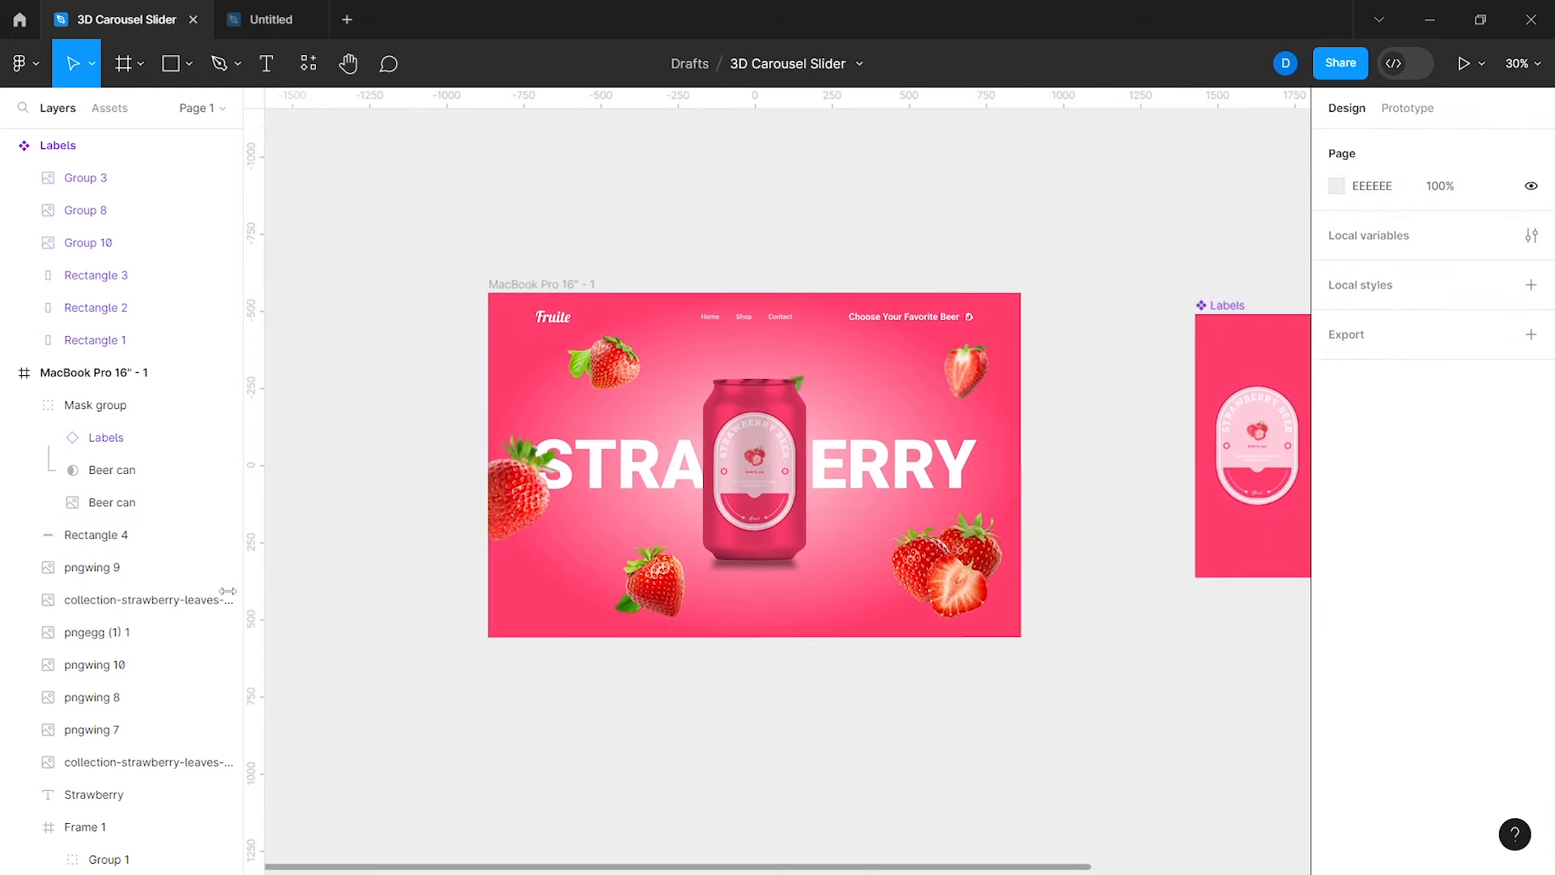
Step: Set the shadow shape's layer blur to 30
{"action": "left_click", "coordinate": [186, 535]}
{"action": "left_click", "coordinate": [1335, 684]}
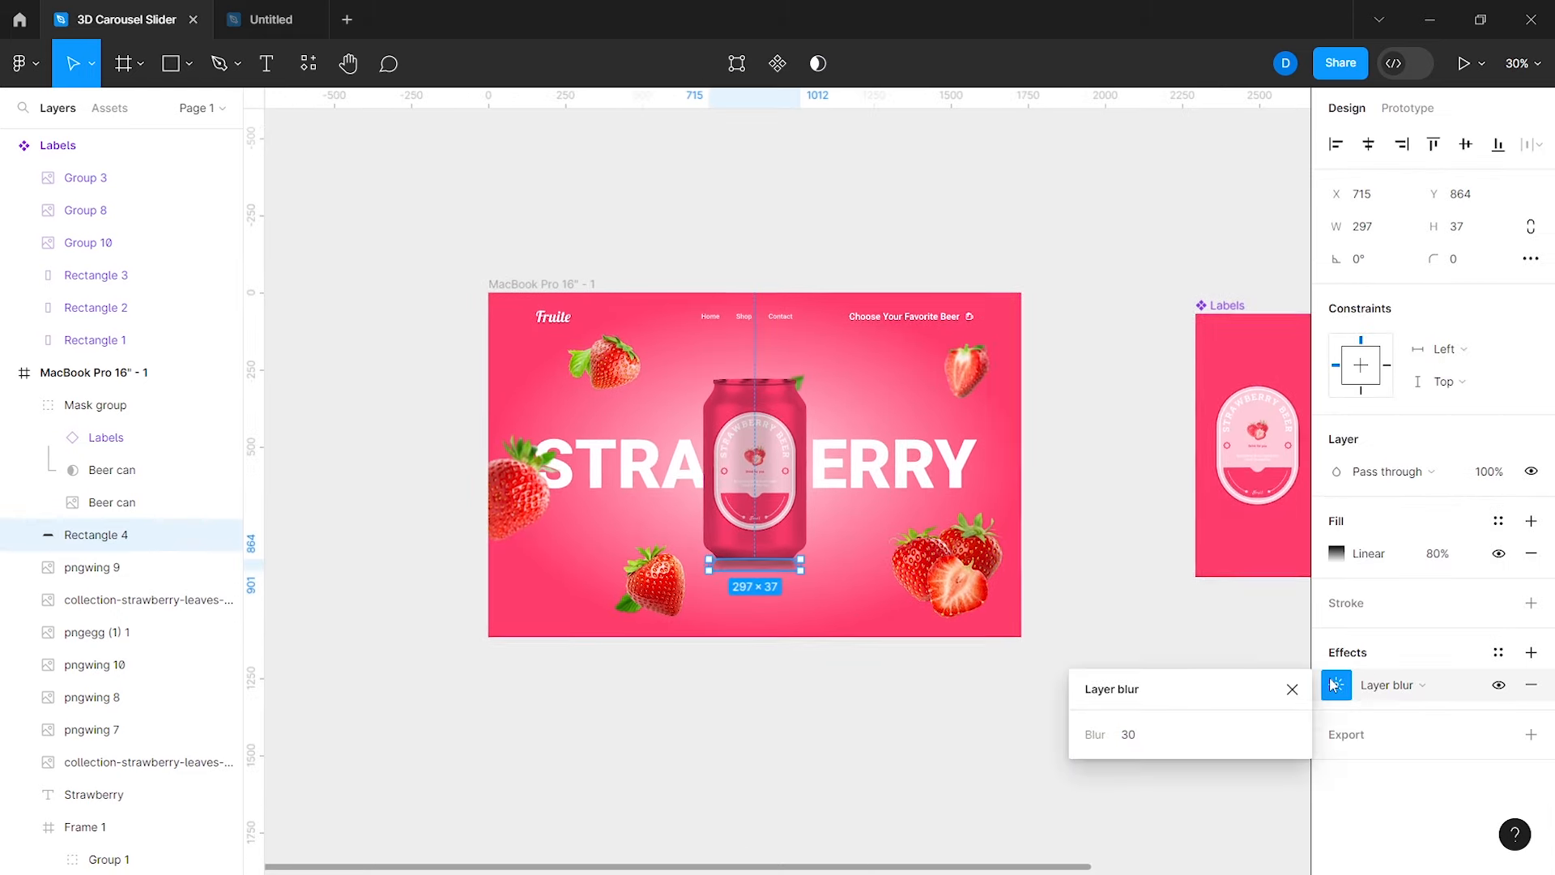
{"action": "left_click", "coordinate": [941, 684]}
{"action": "scroll", "coordinate": [757, 579], "scroll_direction": "up", "scroll_amount": 1}
{"action": "scroll", "coordinate": [757, 578], "scroll_direction": "up", "scroll_amount": 2}
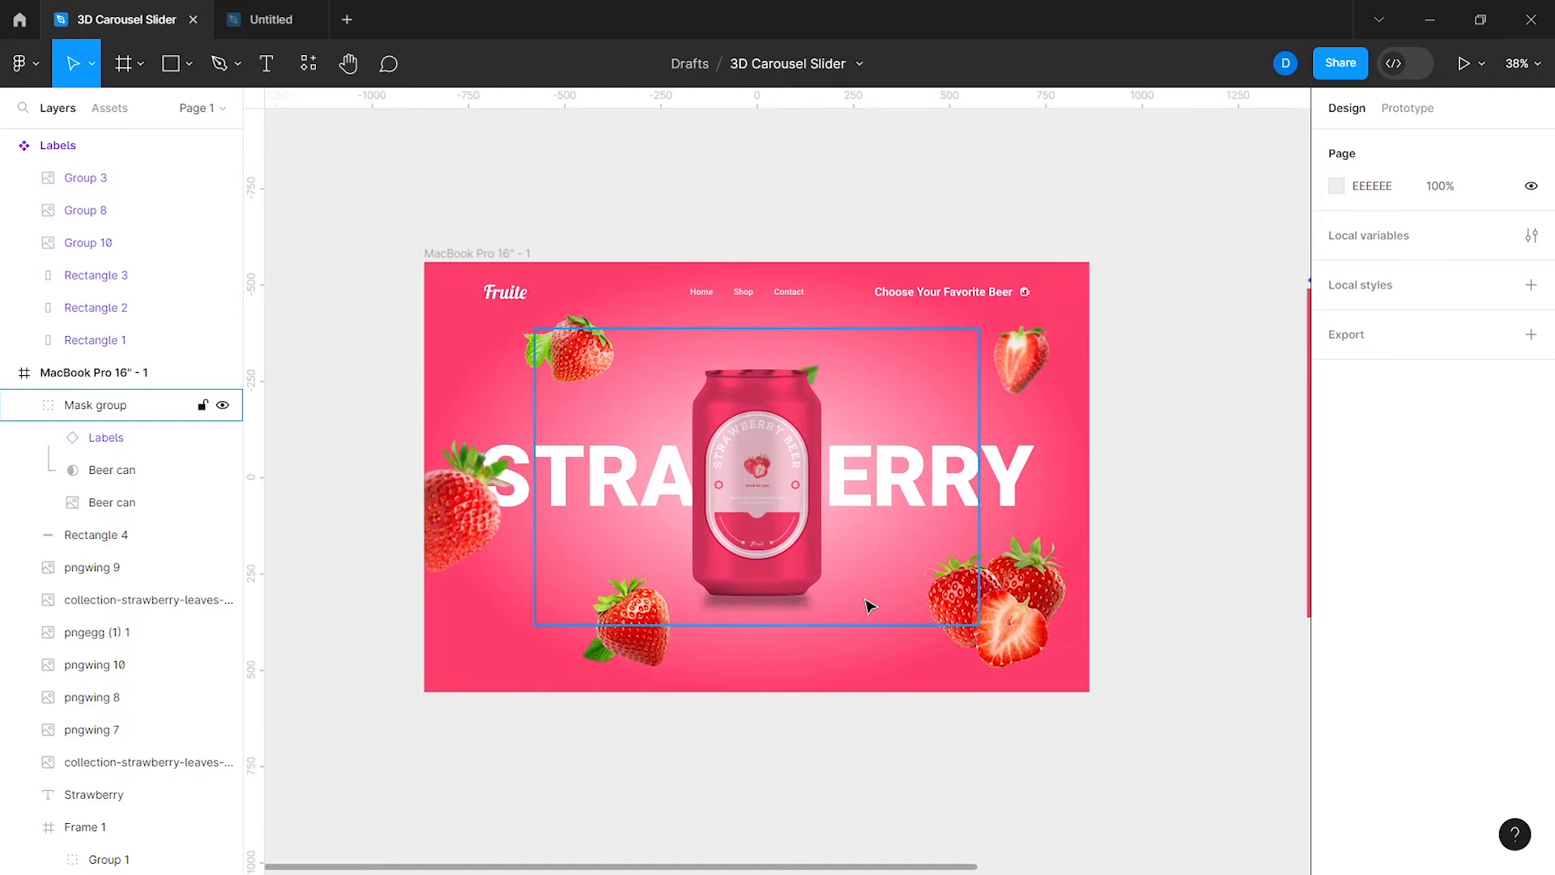
Step: Move the Labels component beneath the MacBook Pro frame, aligned with the frame's left edge at X -864, Y 860
{"action": "scroll", "coordinate": [866, 730], "scroll_direction": "down", "scroll_amount": 3}
{"action": "scroll", "coordinate": [867, 731], "scroll_direction": "right", "scroll_amount": 3}
{"action": "scroll", "coordinate": [866, 730], "scroll_direction": "down", "scroll_amount": 3}
{"action": "scroll", "coordinate": [864, 729], "scroll_direction": "down", "scroll_amount": 2}
{"action": "scroll", "coordinate": [865, 729], "scroll_direction": "left", "scroll_amount": 2}
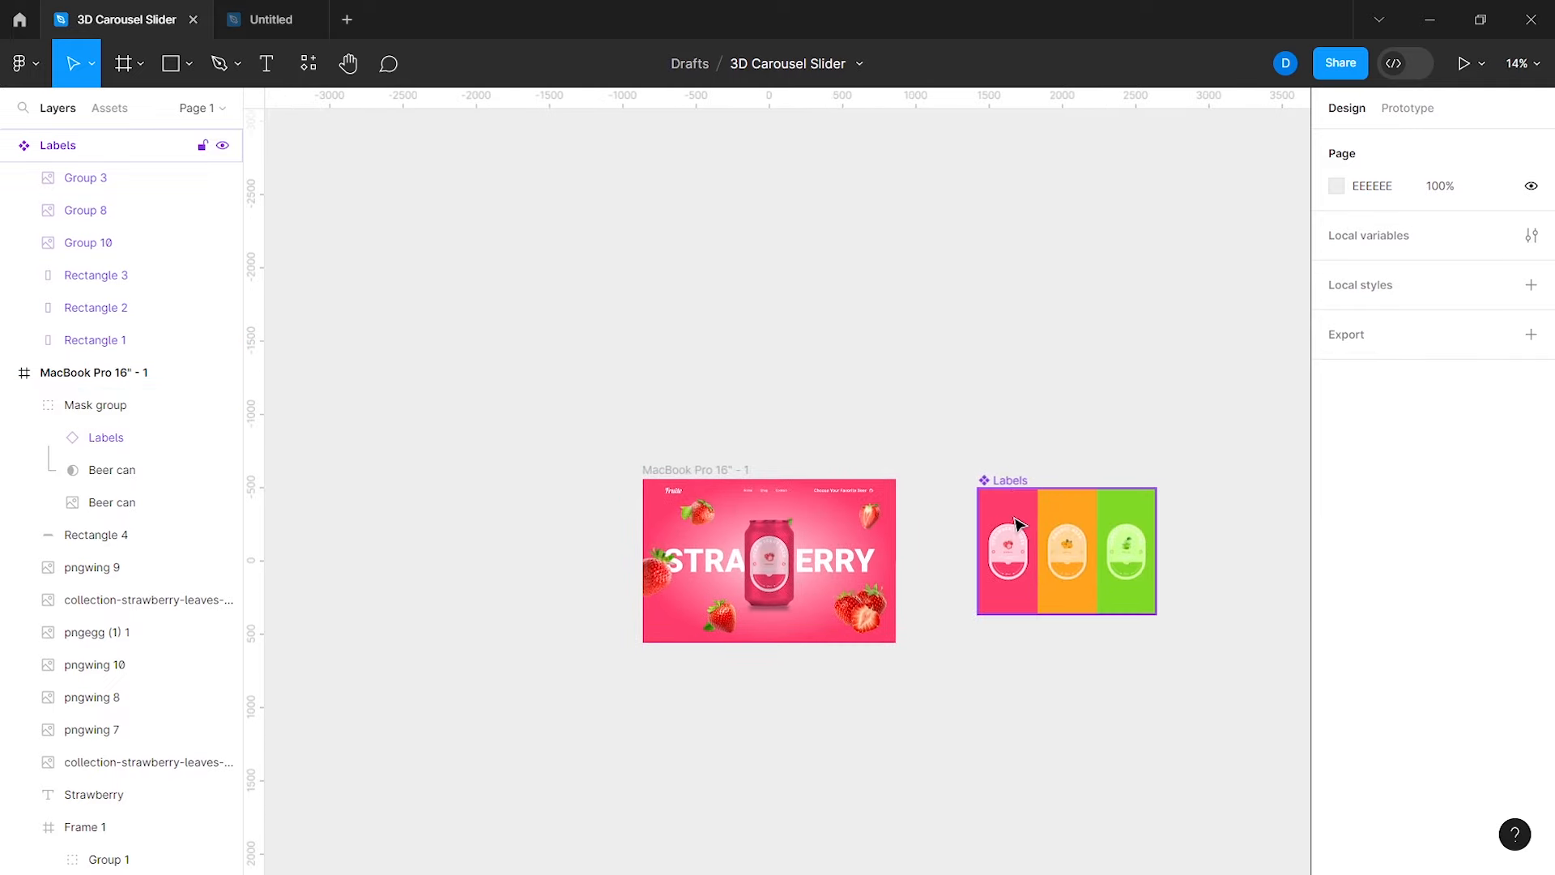
{"action": "left_click", "coordinate": [1012, 511]}
{"action": "left_click_drag", "start_coordinate": [1013, 510], "coordinate": [676, 709]}
{"action": "scroll", "coordinate": [957, 467], "scroll_direction": "down", "scroll_amount": 3}
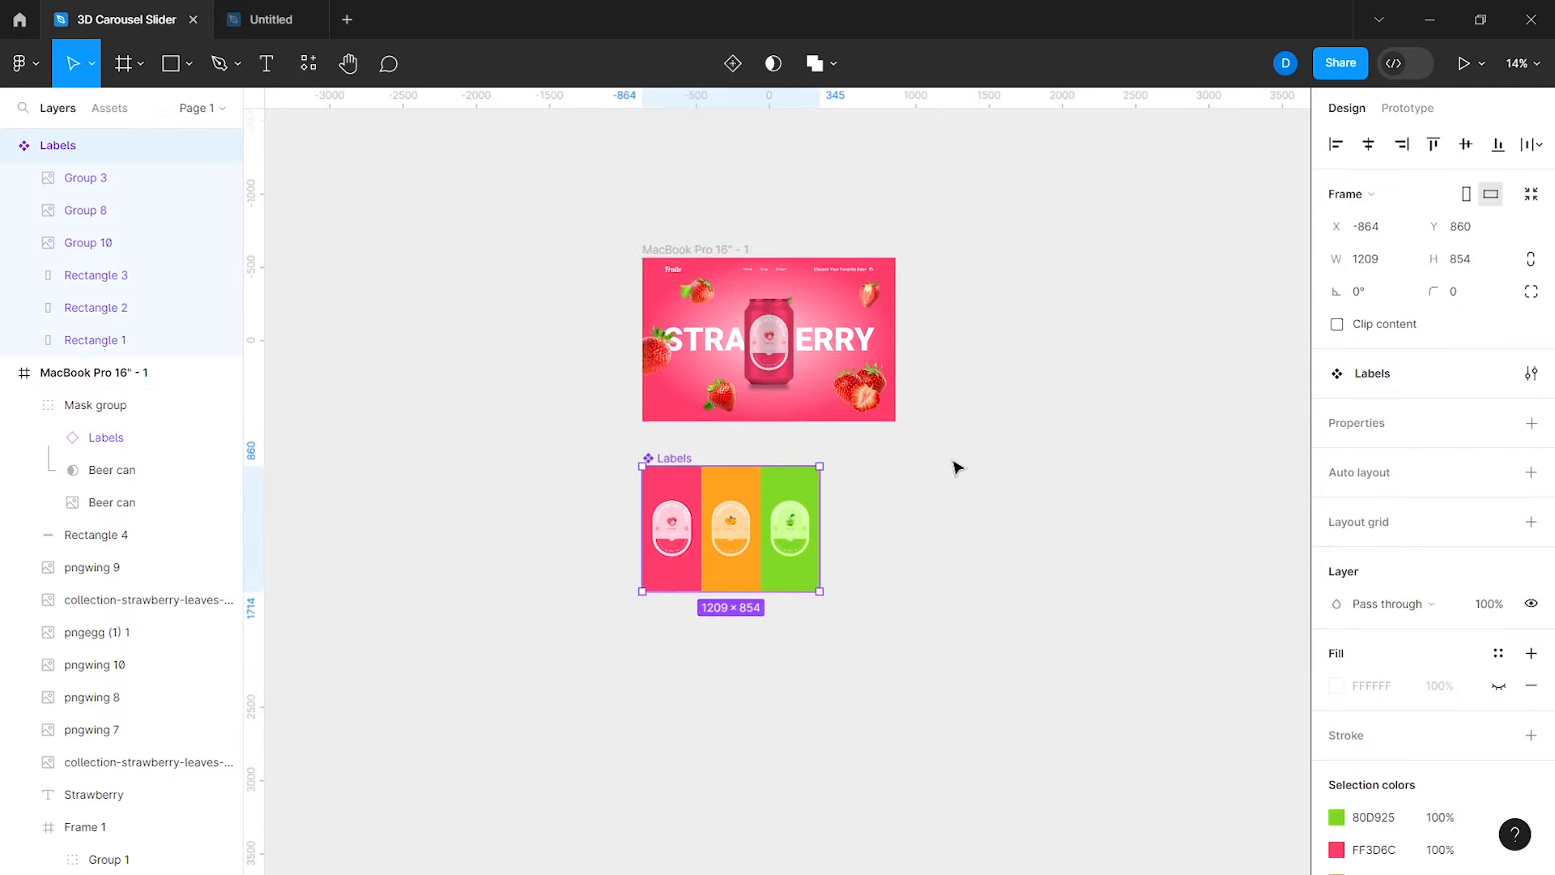
Step: Rename the MacBook Pro frame as 01 and duplicate it twice in a row beside the original
{"action": "scroll", "coordinate": [956, 466], "scroll_direction": "up", "scroll_amount": 3}
{"action": "scroll", "coordinate": [957, 467], "scroll_direction": "up", "scroll_amount": 2}
{"action": "scroll", "coordinate": [957, 468], "scroll_direction": "right", "scroll_amount": 1}
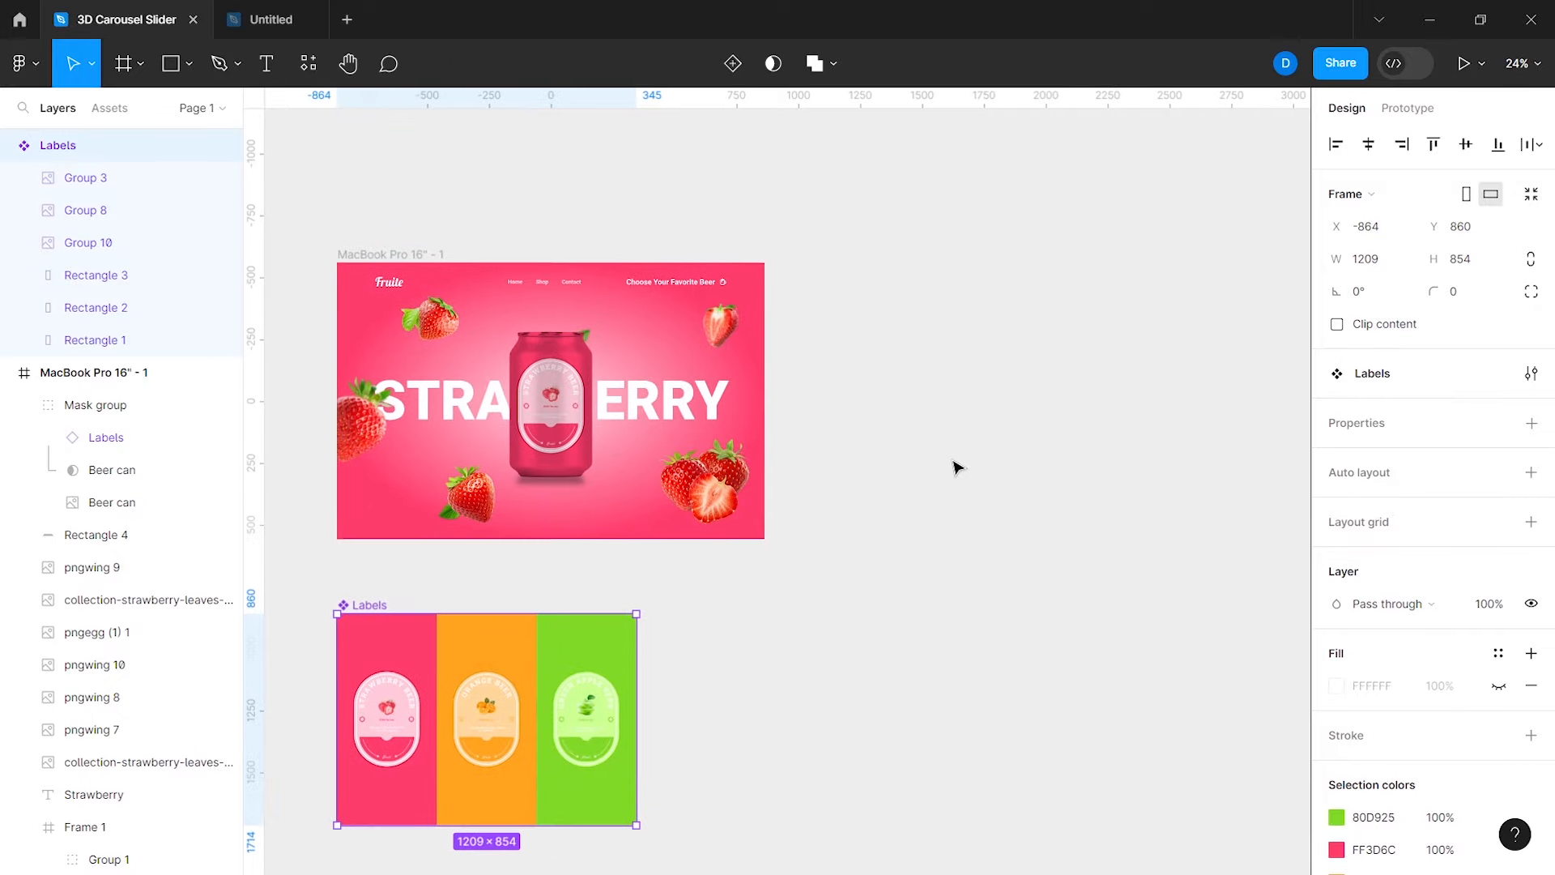
{"action": "left_click", "coordinate": [387, 256]}
{"action": "key", "text": "ctrl+d"}
{"action": "key", "text": "ctrl+d"}
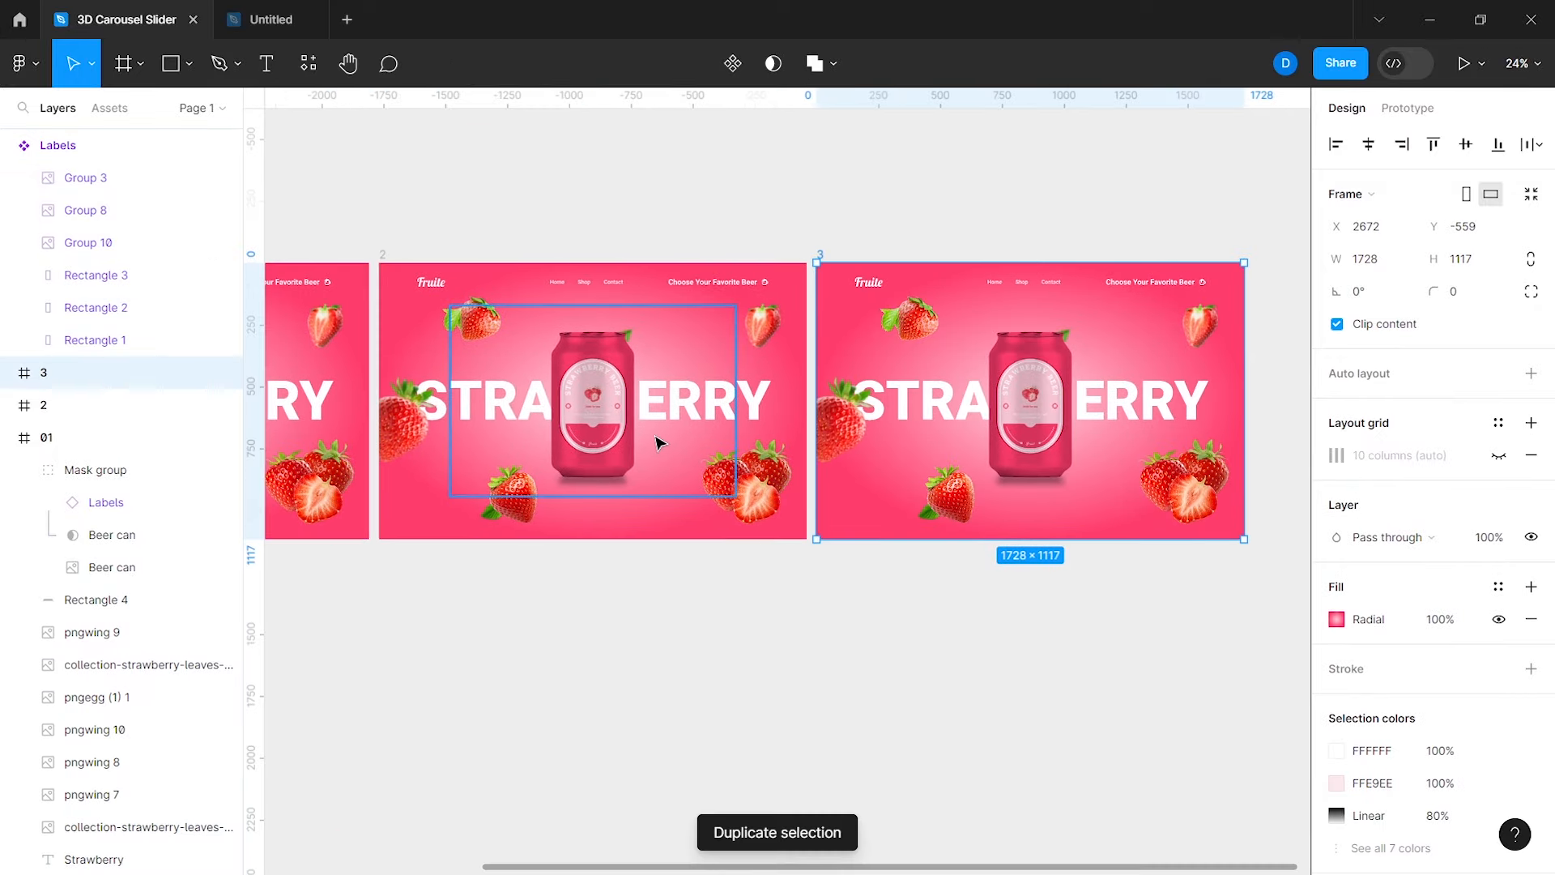
Step: Paste the set of orange slices, whole oranges and leaves onto the canvas below frame 2
{"action": "scroll", "coordinate": [660, 441], "scroll_direction": "up", "scroll_amount": 2}
{"action": "scroll", "coordinate": [660, 442], "scroll_direction": "left", "scroll_amount": 3}
{"action": "left_click", "coordinate": [495, 225]}
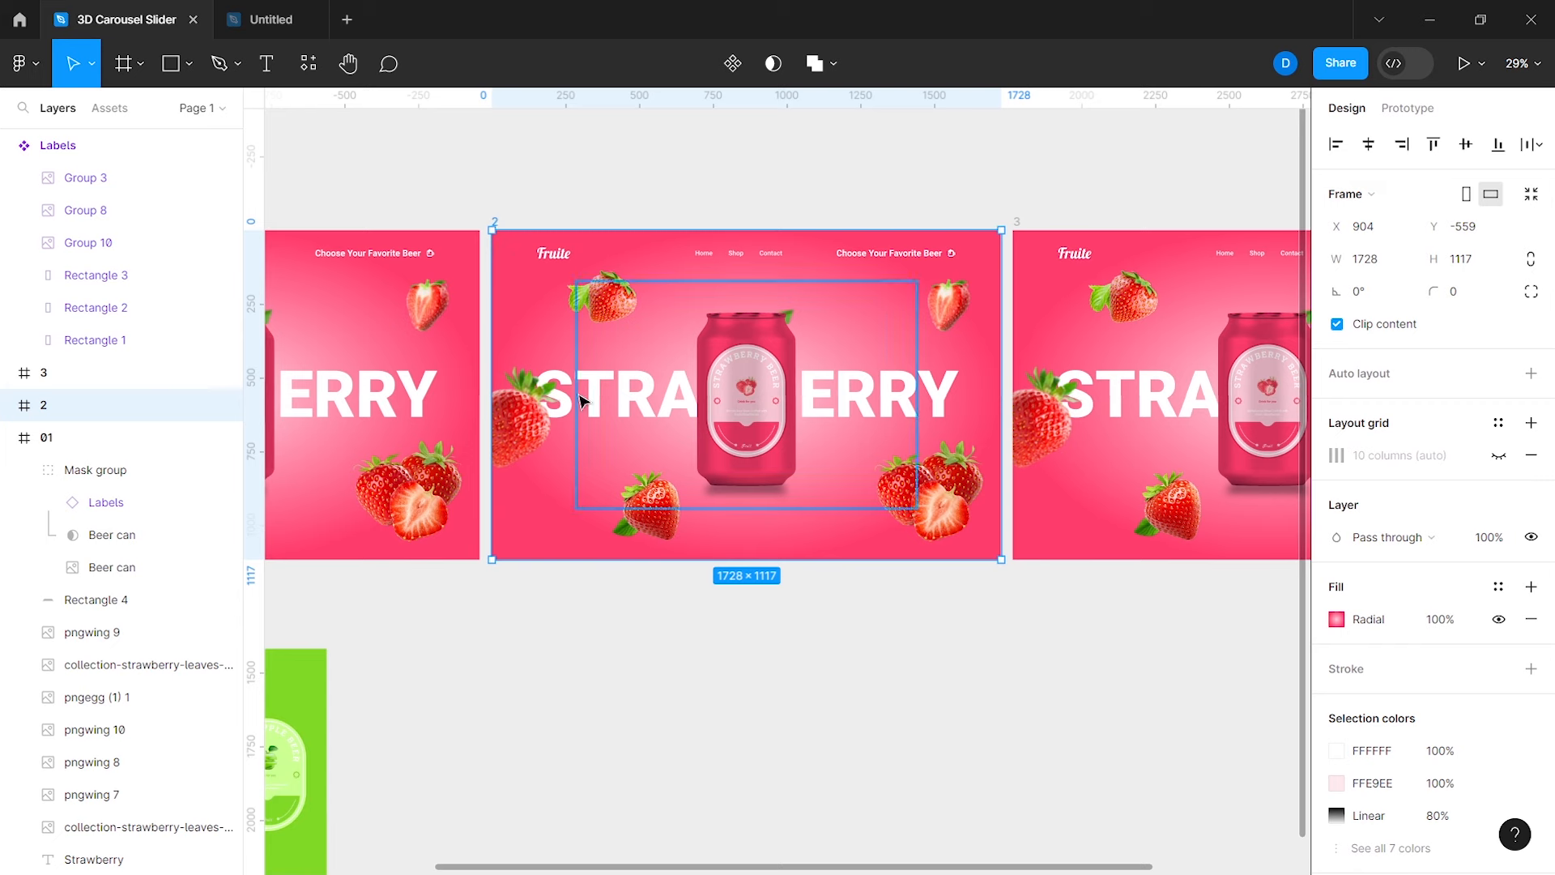
{"action": "scroll", "coordinate": [566, 411], "scroll_direction": "up", "scroll_amount": 2}
{"action": "left_click", "coordinate": [675, 694]}
{"action": "scroll", "coordinate": [674, 693], "scroll_direction": "down", "scroll_amount": 5}
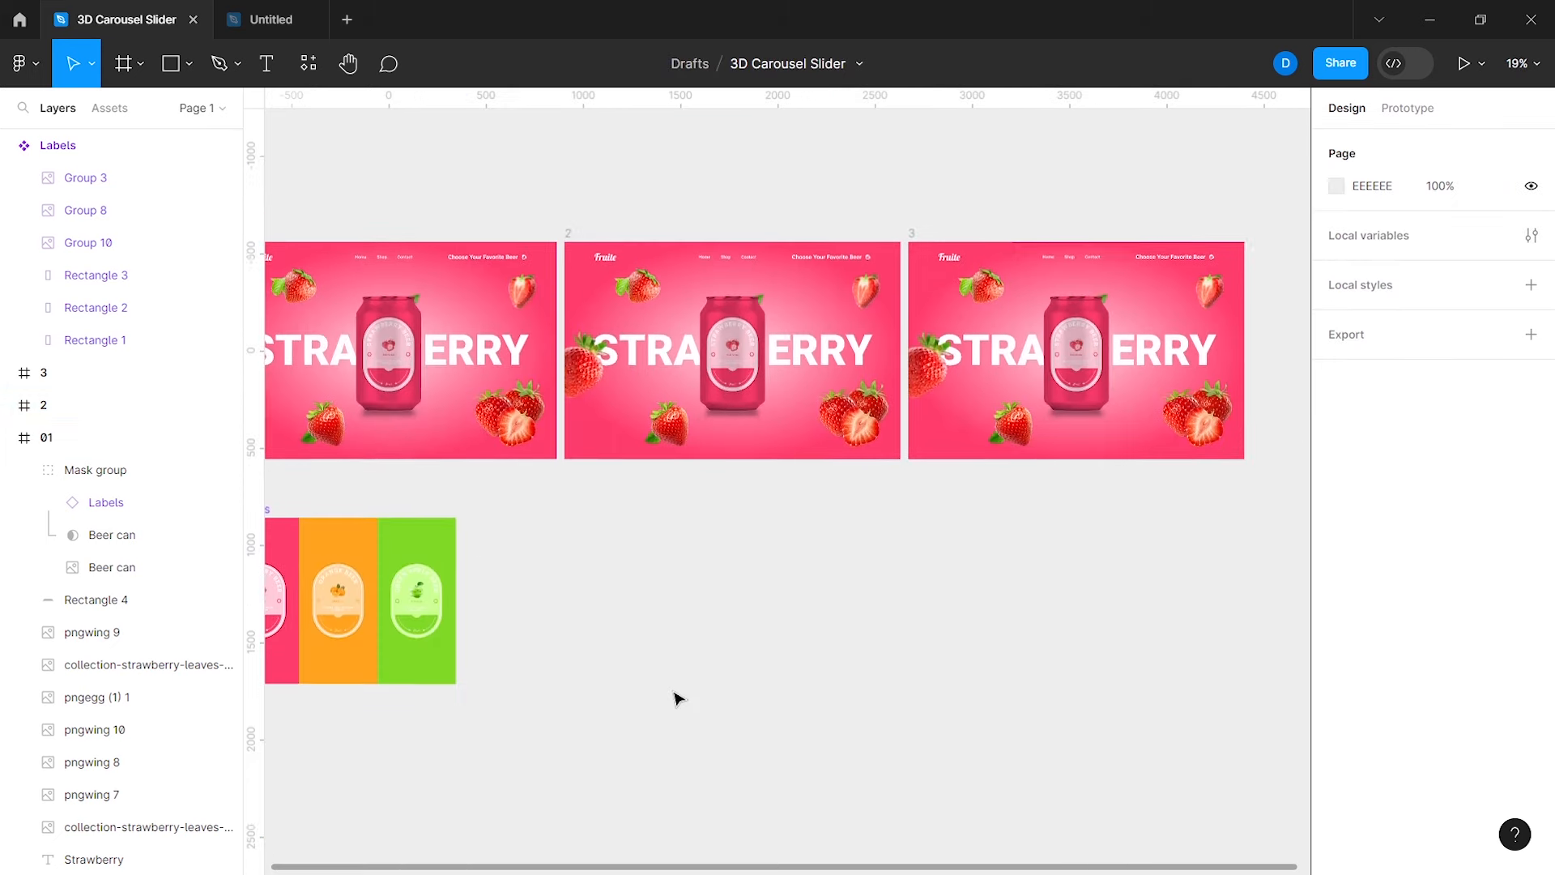
{"action": "scroll", "coordinate": [674, 693], "scroll_direction": "up", "scroll_amount": 1}
{"action": "scroll", "coordinate": [674, 693], "scroll_direction": "up", "scroll_amount": 3}
{"action": "scroll", "coordinate": [674, 694], "scroll_direction": "up", "scroll_amount": 1}
{"action": "scroll", "coordinate": [679, 698], "scroll_direction": "down", "scroll_amount": 4}
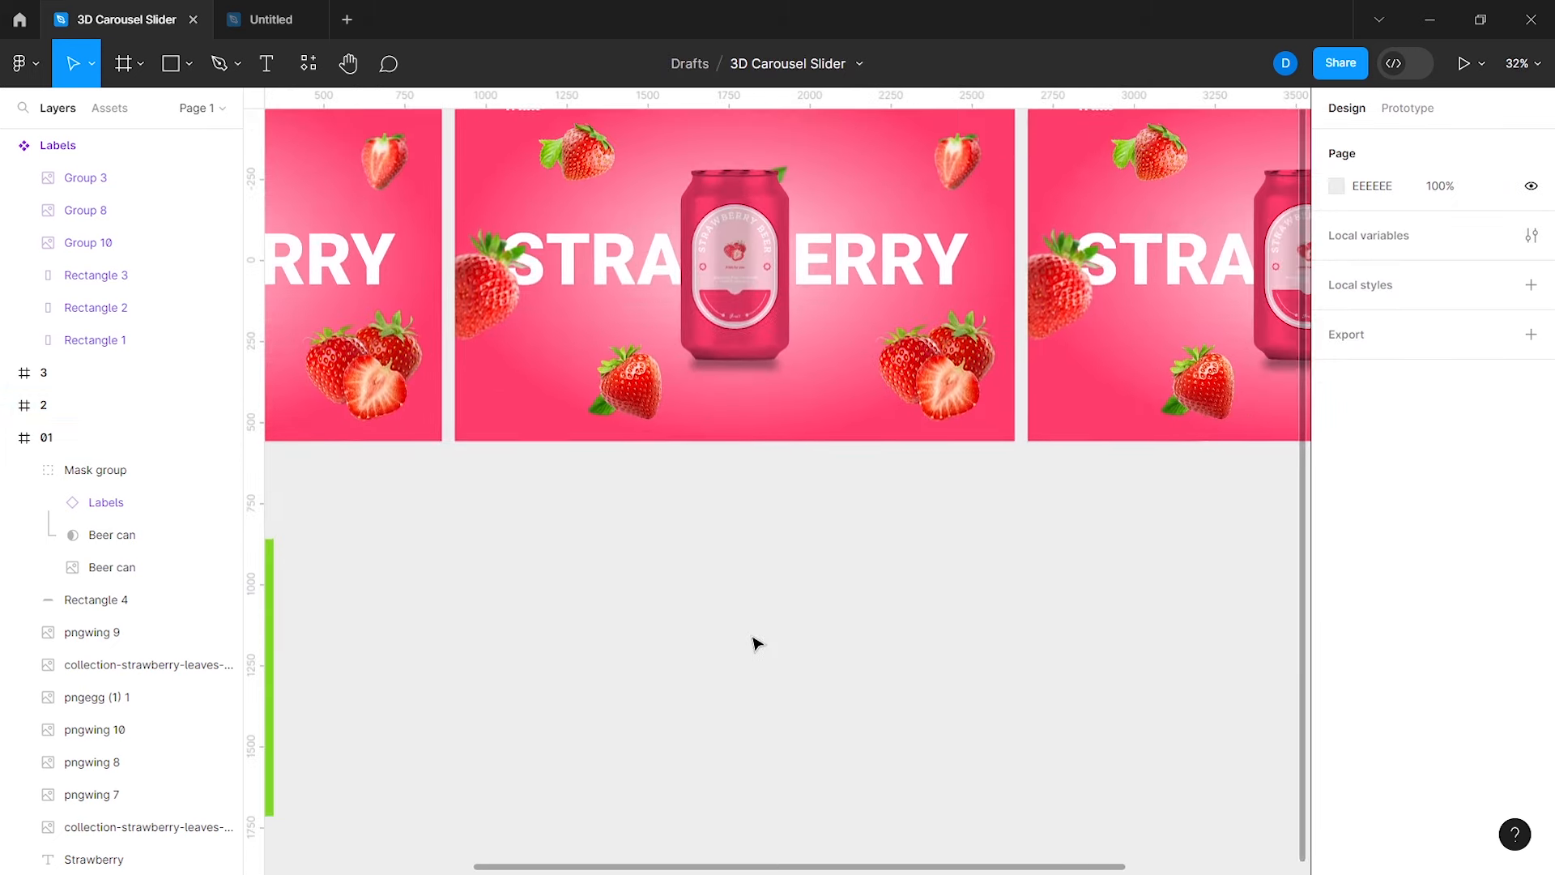
{"action": "key", "text": "ctrl+v"}
{"action": "left_click_drag", "start_coordinate": [733, 657], "coordinate": [725, 657]}
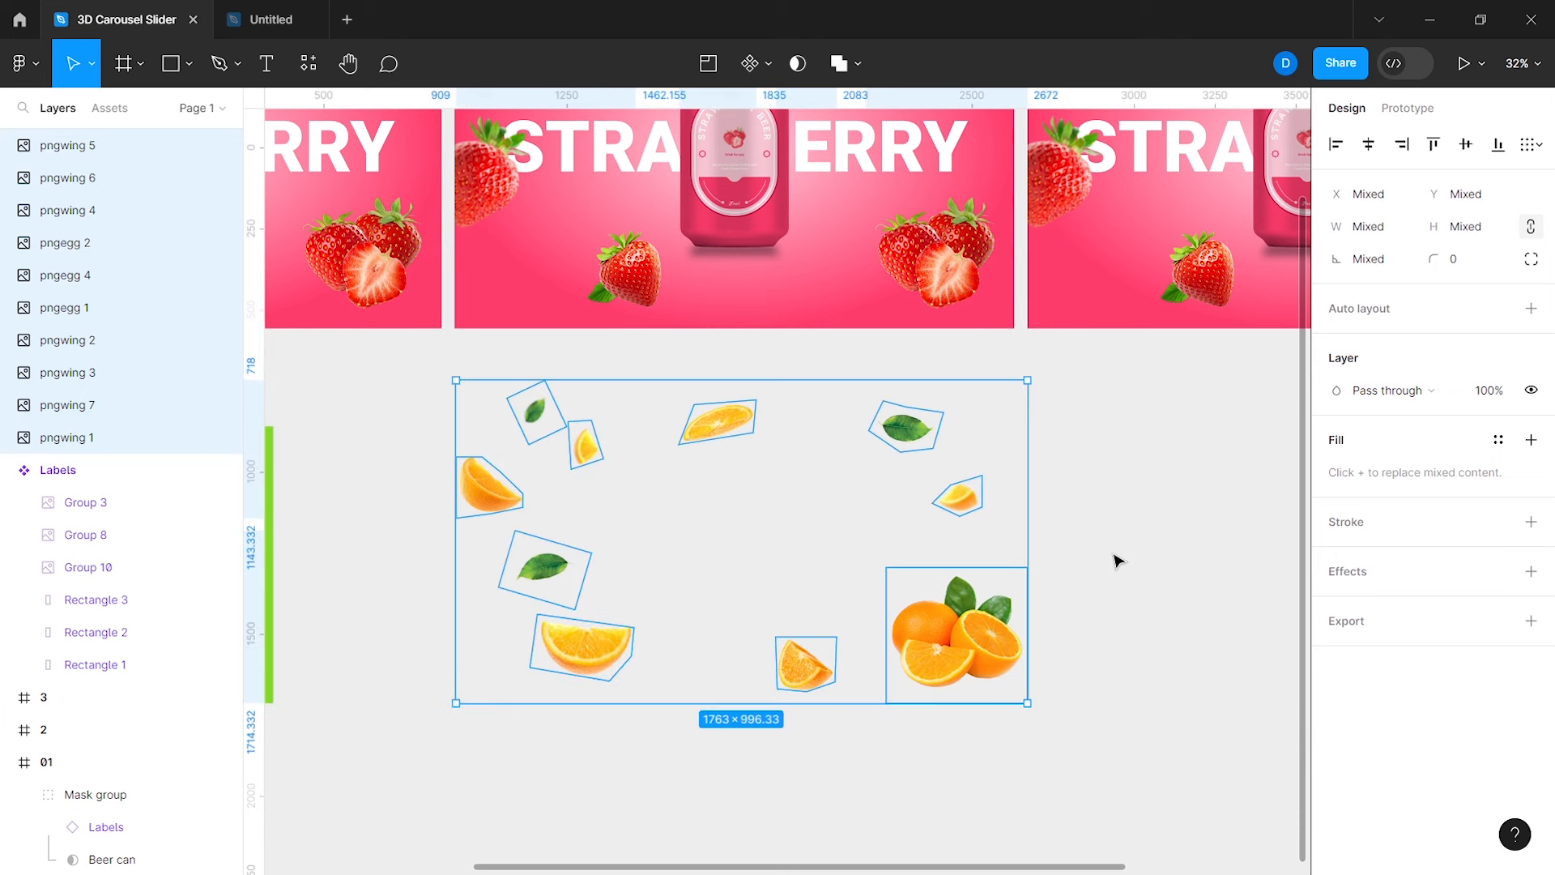
{"action": "left_click", "coordinate": [1118, 559]}
Step: Delete all the strawberry and strawberry-leaf images from frame 2
{"action": "scroll", "coordinate": [1118, 559], "scroll_direction": "up", "scroll_amount": 3}
{"action": "left_click", "coordinate": [472, 427]}
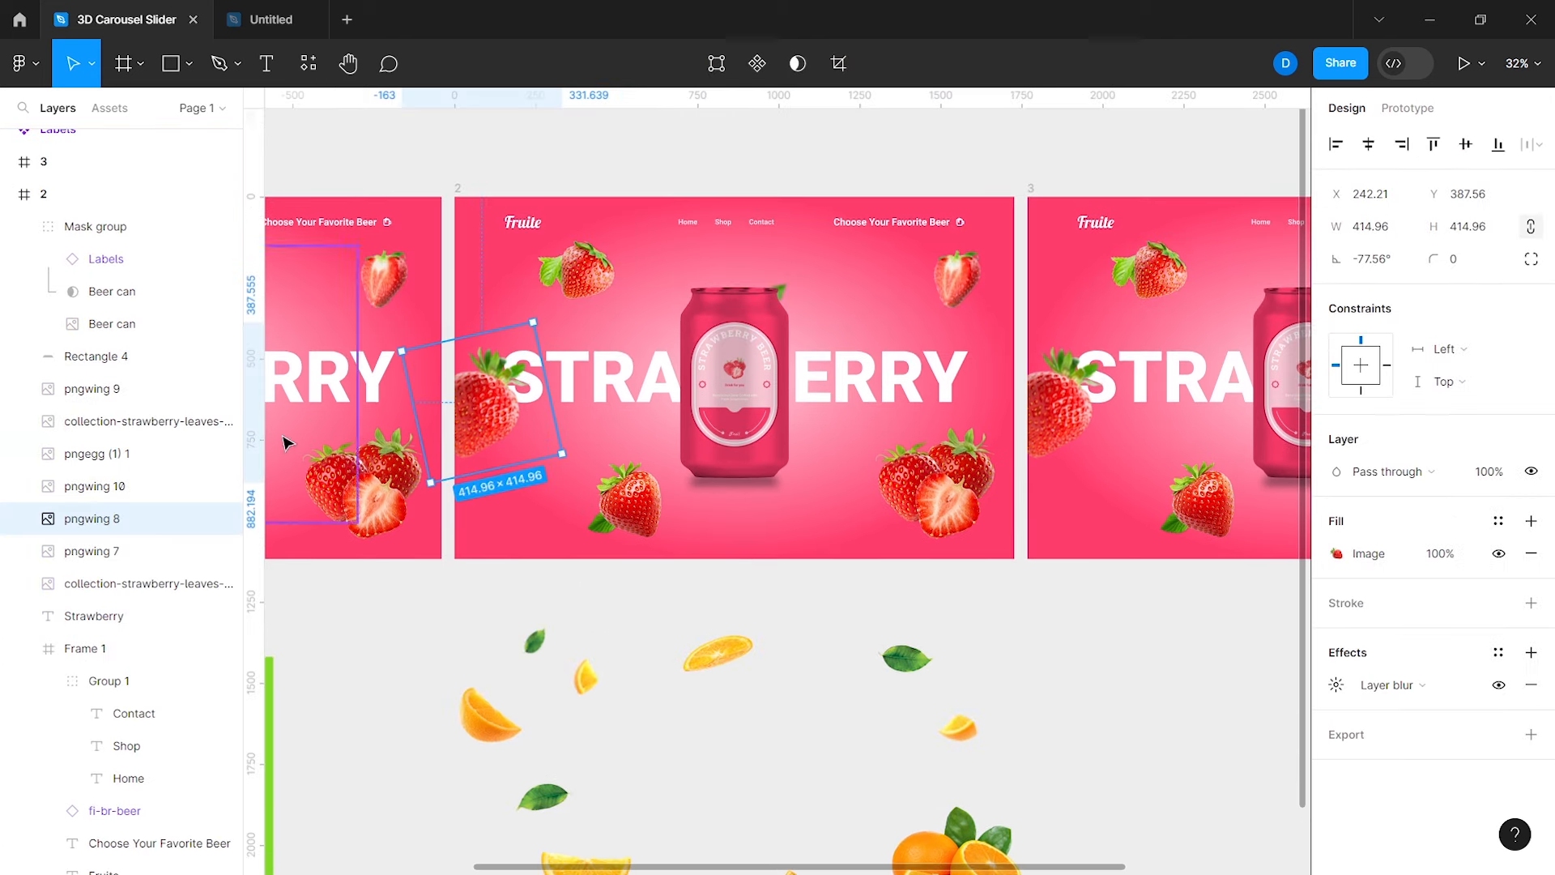
{"action": "left_click", "coordinate": [95, 486], "text": "shift"}
{"action": "left_click", "coordinate": [97, 453], "text": "shift"}
{"action": "left_click", "coordinate": [122, 421], "text": "shift"}
{"action": "left_click", "coordinate": [93, 389], "text": "shift"}
{"action": "left_click", "coordinate": [112, 558], "text": "shift"}
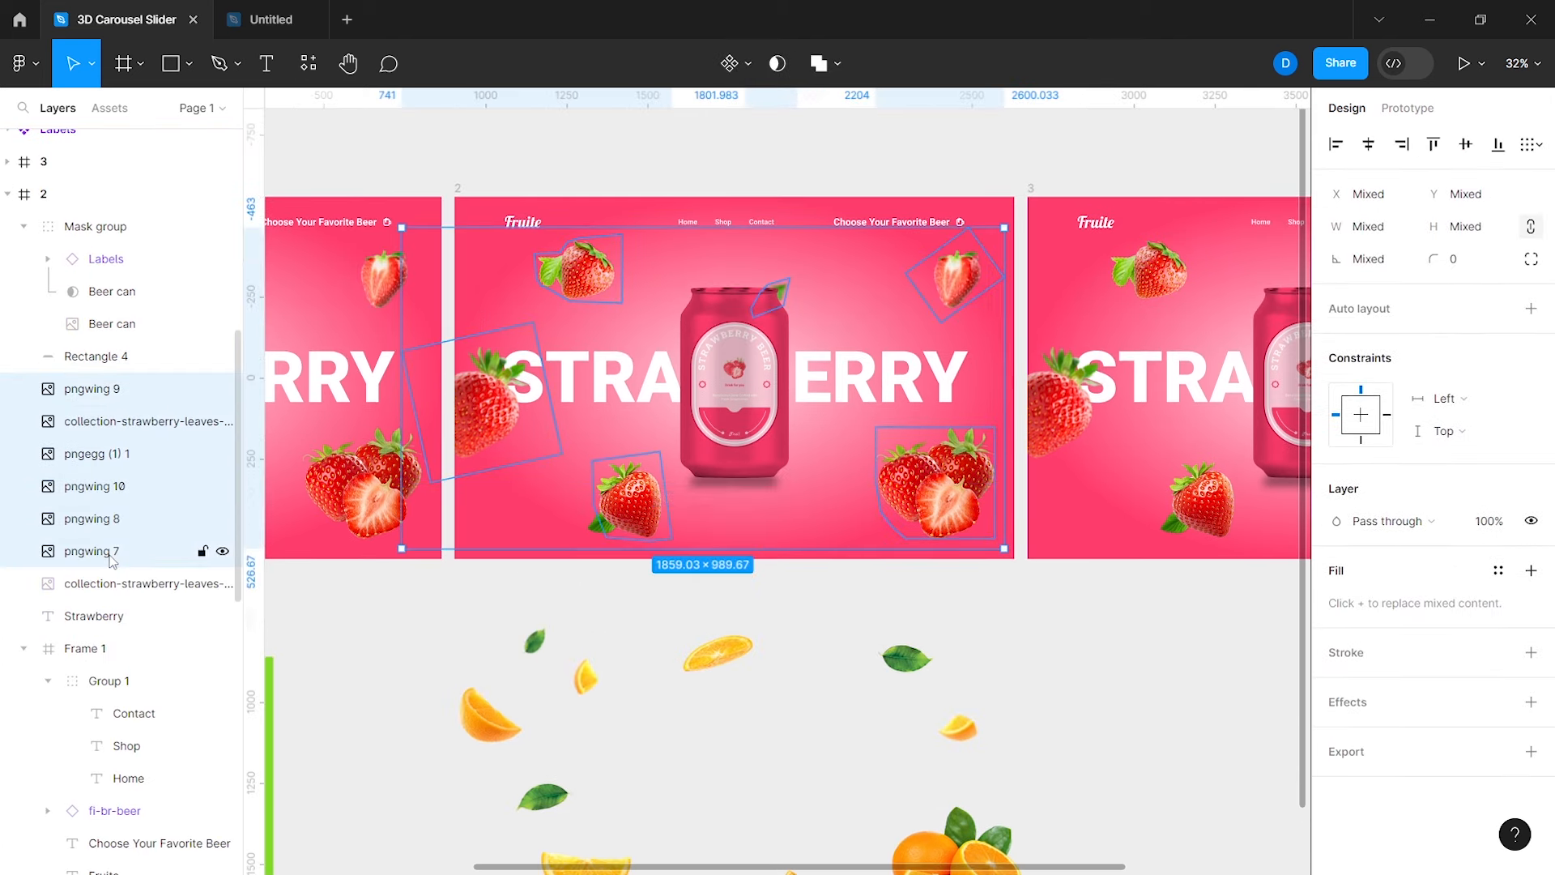
{"action": "left_click", "coordinate": [114, 582], "text": "shift"}
{"action": "key", "text": "Delete"}
Step: Move all the orange and leaf images into frame 2 around the can and bring the can's mask group to the front
{"action": "scroll", "coordinate": [819, 597], "scroll_direction": "down", "scroll_amount": 3}
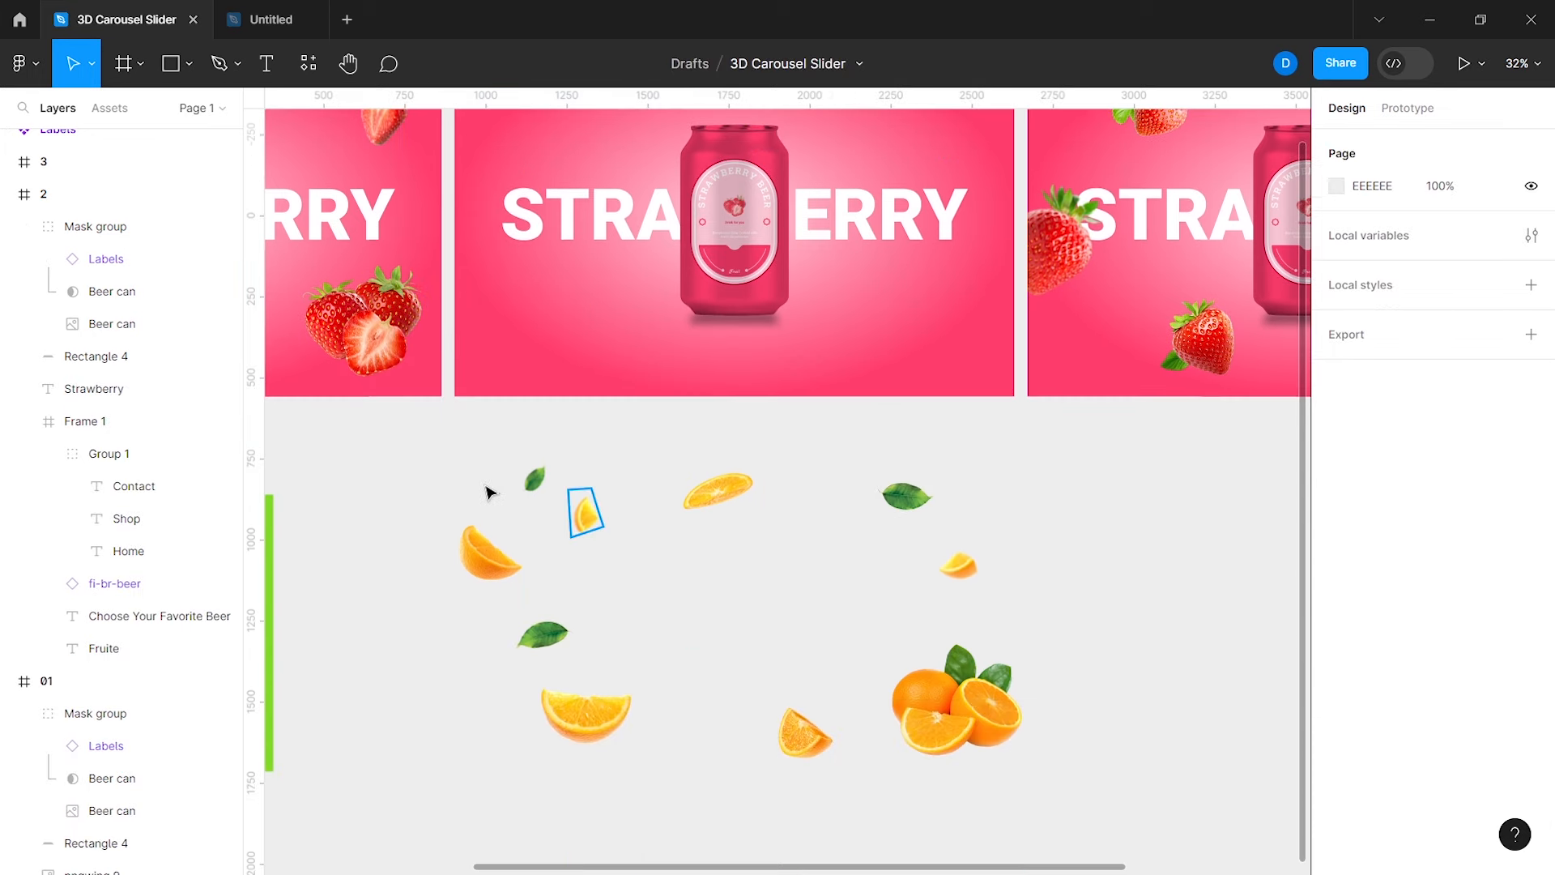
{"action": "left_click_drag", "start_coordinate": [436, 443], "coordinate": [1053, 801]}
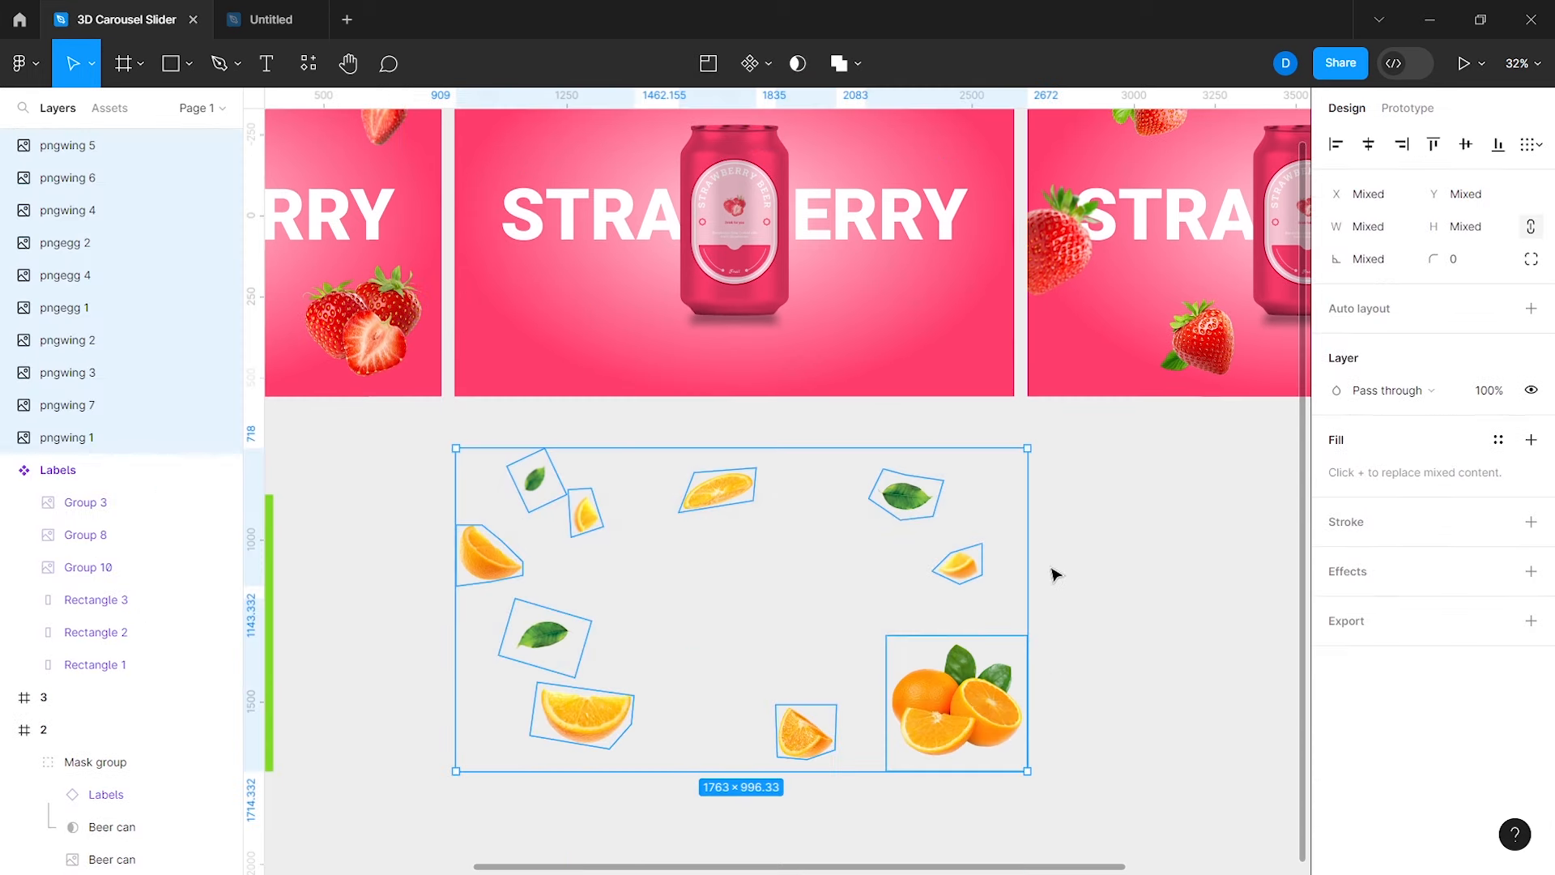
{"action": "scroll", "coordinate": [827, 640], "scroll_direction": "up", "scroll_amount": 3}
{"action": "left_click_drag", "start_coordinate": [732, 651], "coordinate": [704, 274]}
{"action": "scroll", "coordinate": [706, 280], "scroll_direction": "up", "scroll_amount": 1}
{"action": "left_click", "coordinate": [708, 410]}
{"action": "key", "text": "]"}
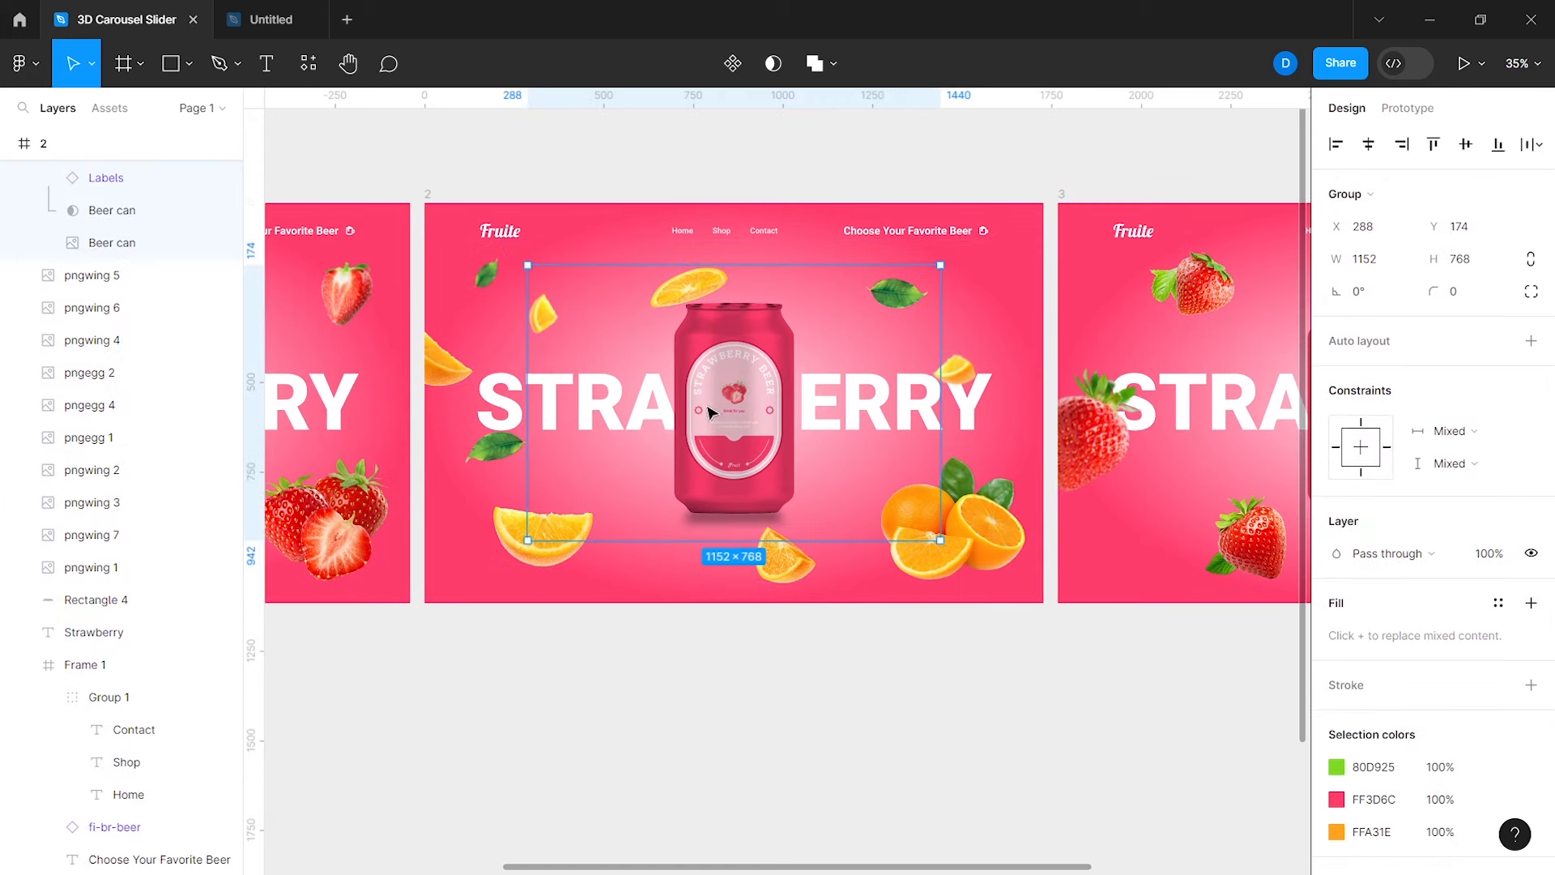
Step: Recolour frame 2's radial background gradient with FF9B16 for the outer stop and a pale orange for the centre stop
{"action": "left_click", "coordinate": [428, 196]}
{"action": "left_click", "coordinate": [1340, 622]}
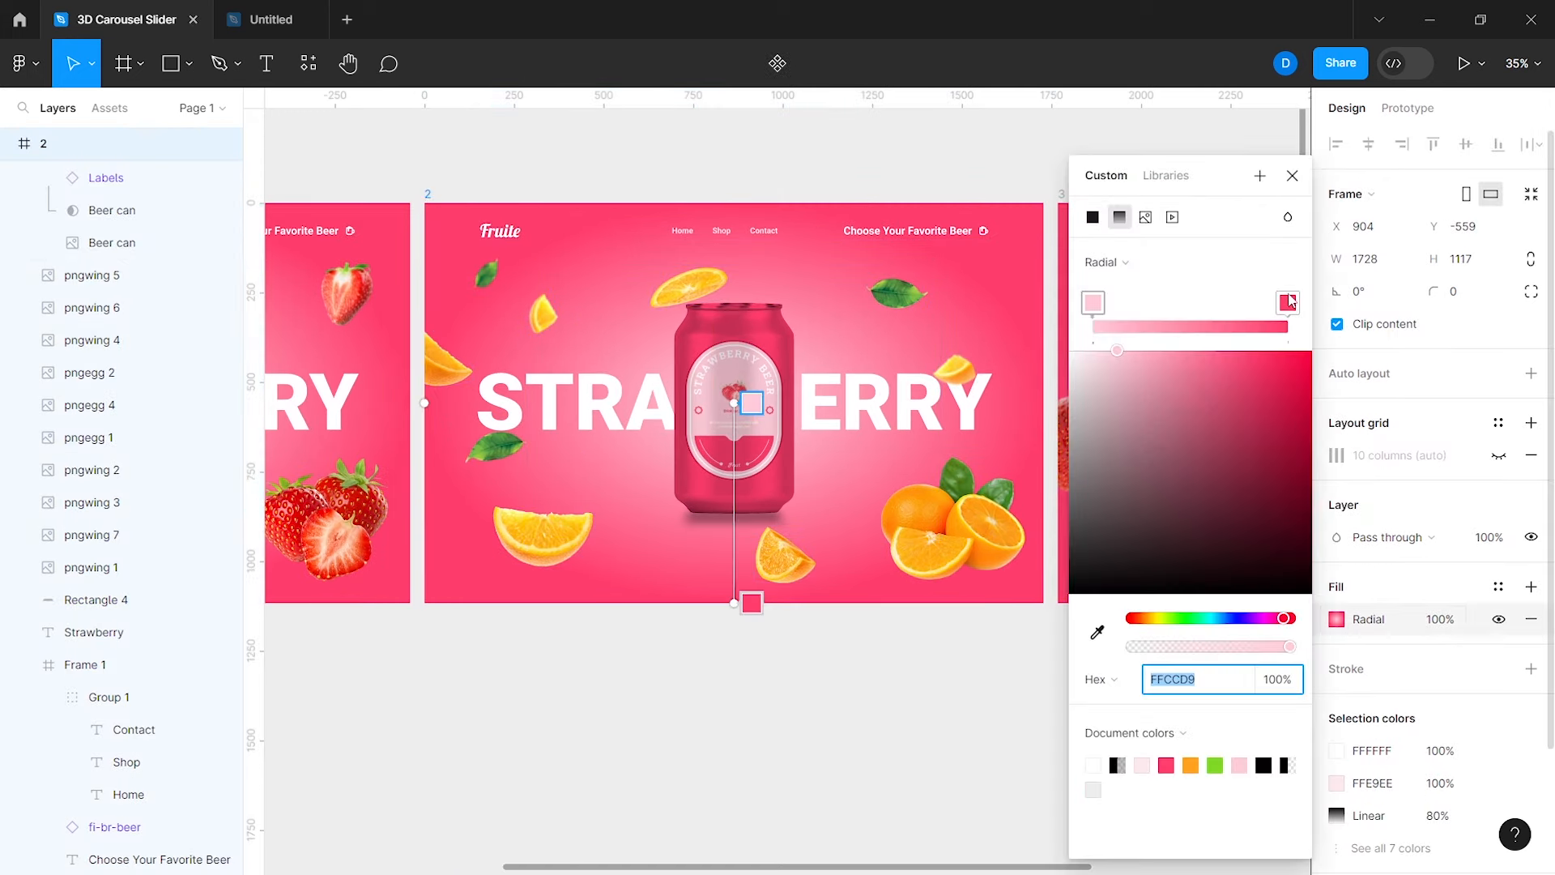
{"action": "left_click", "coordinate": [1290, 303]}
{"action": "left_click", "coordinate": [1191, 766]}
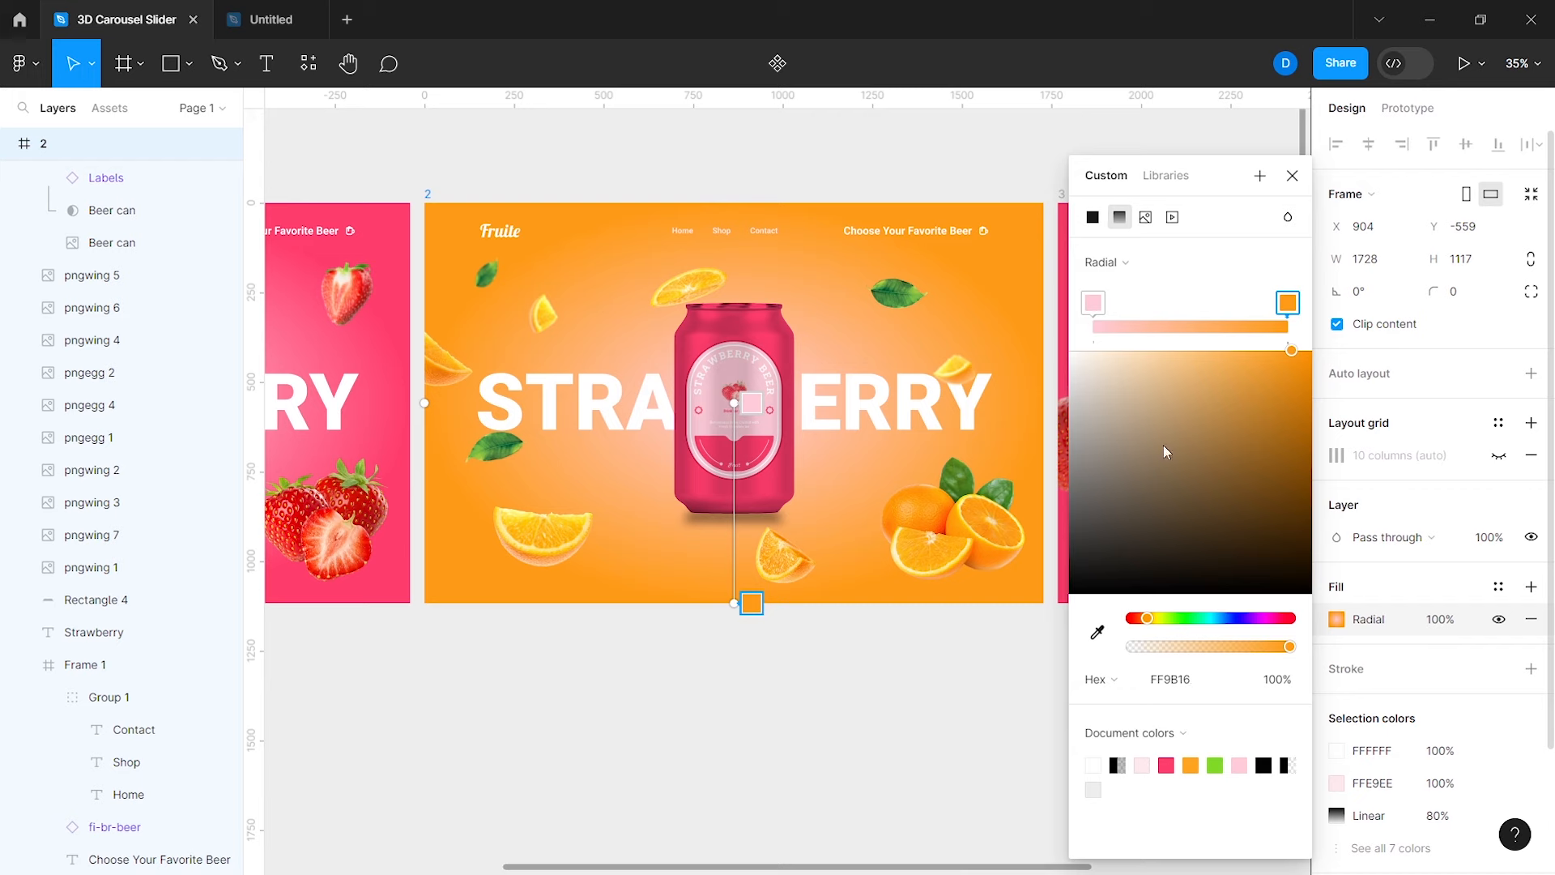
{"action": "left_click", "coordinate": [1093, 303]}
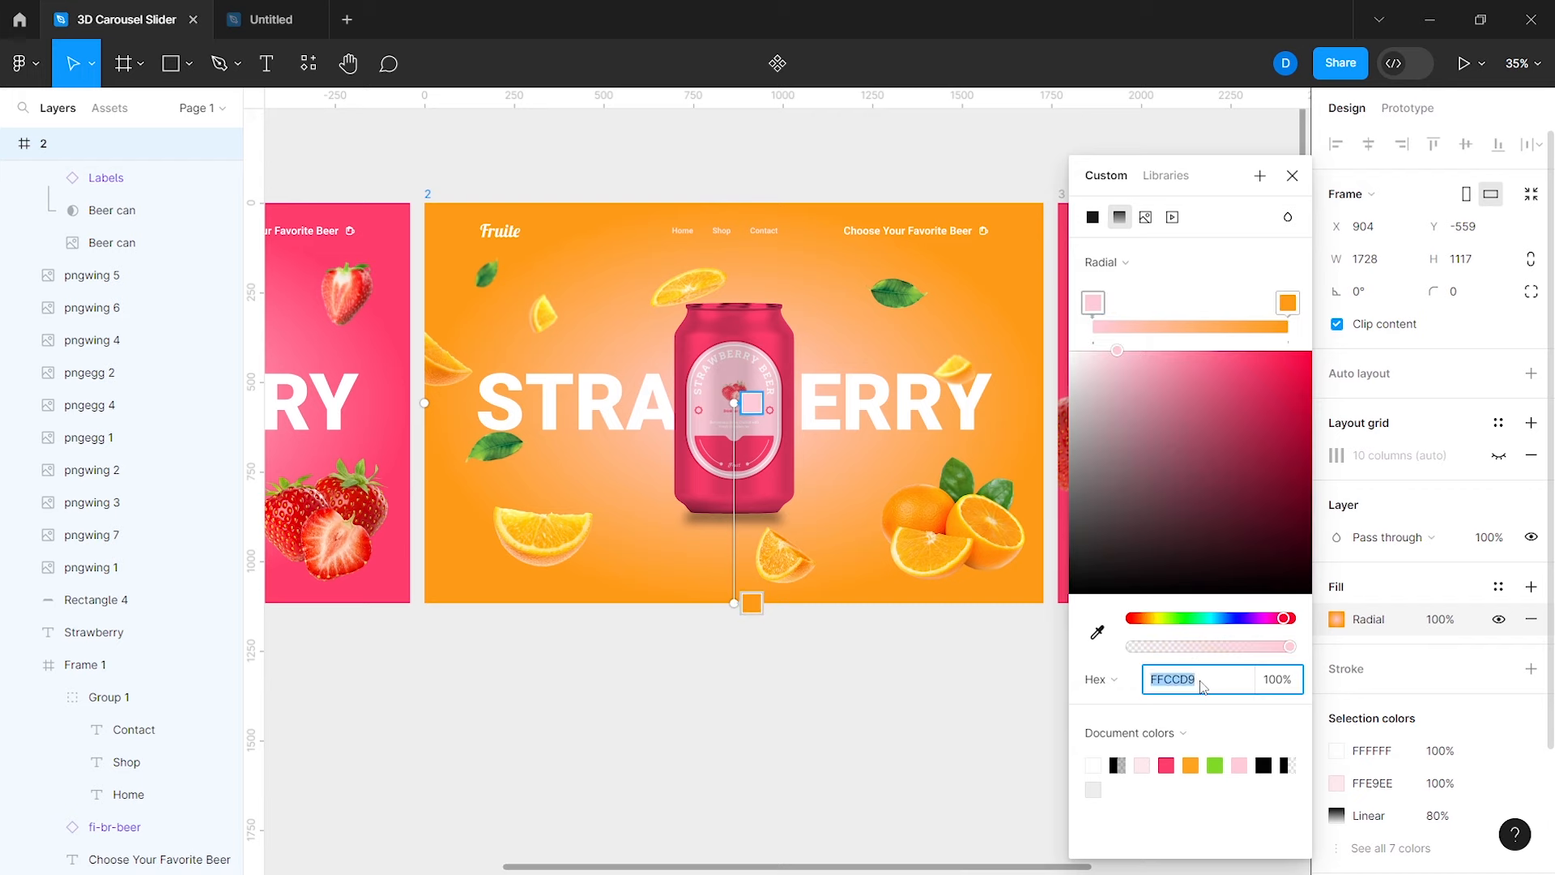
{"action": "left_click", "coordinate": [1293, 176]}
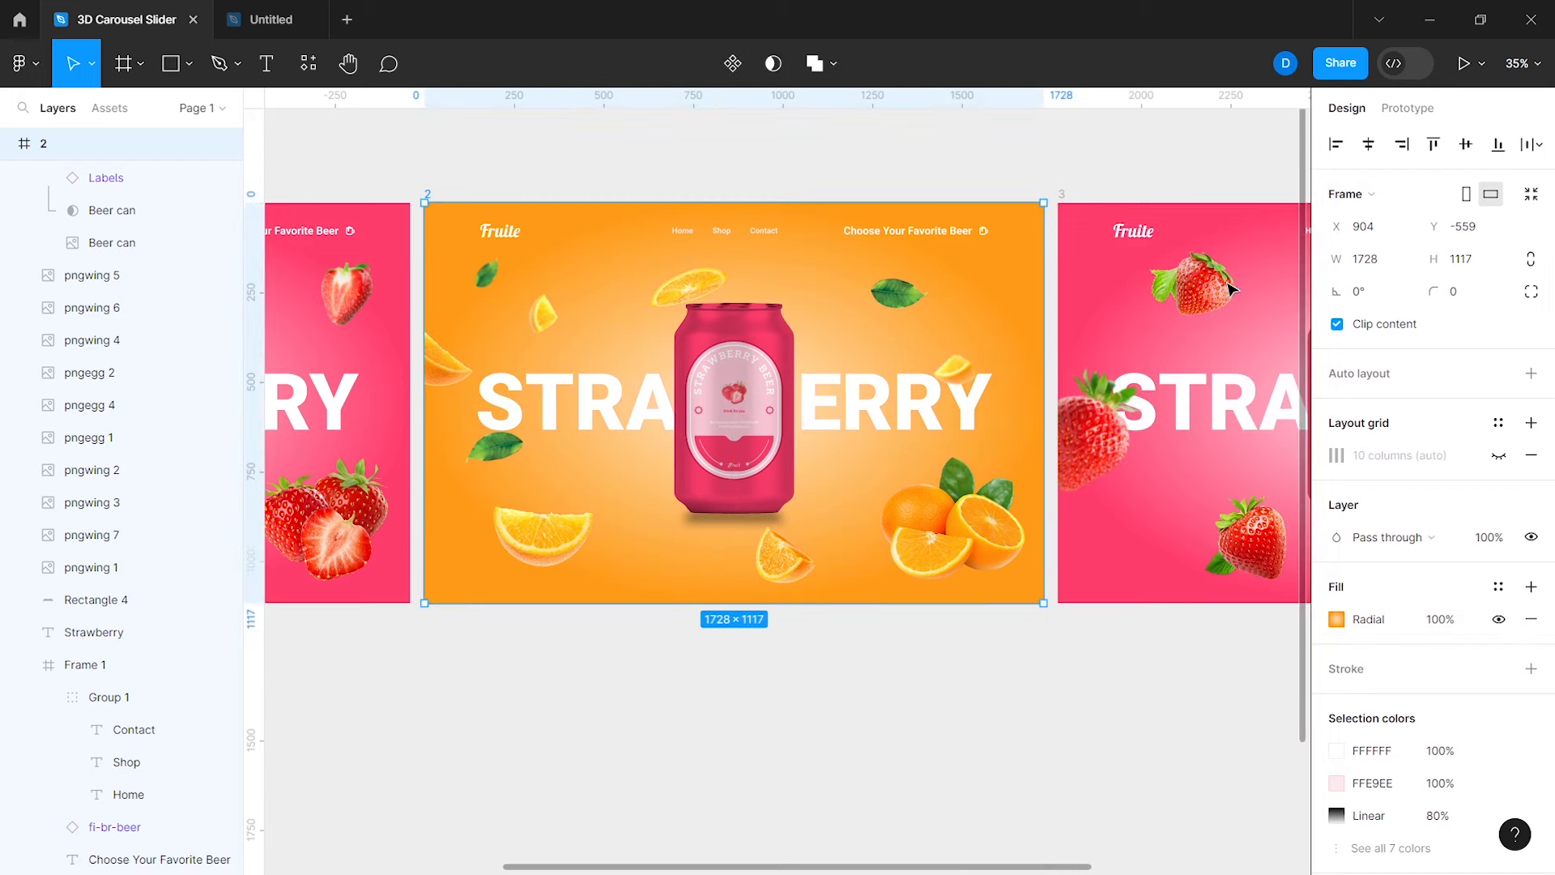
Step: Slide the Labels strip inside frame 2's can to X 256, centring the orange label on the can
{"action": "double_click", "coordinate": [737, 432]}
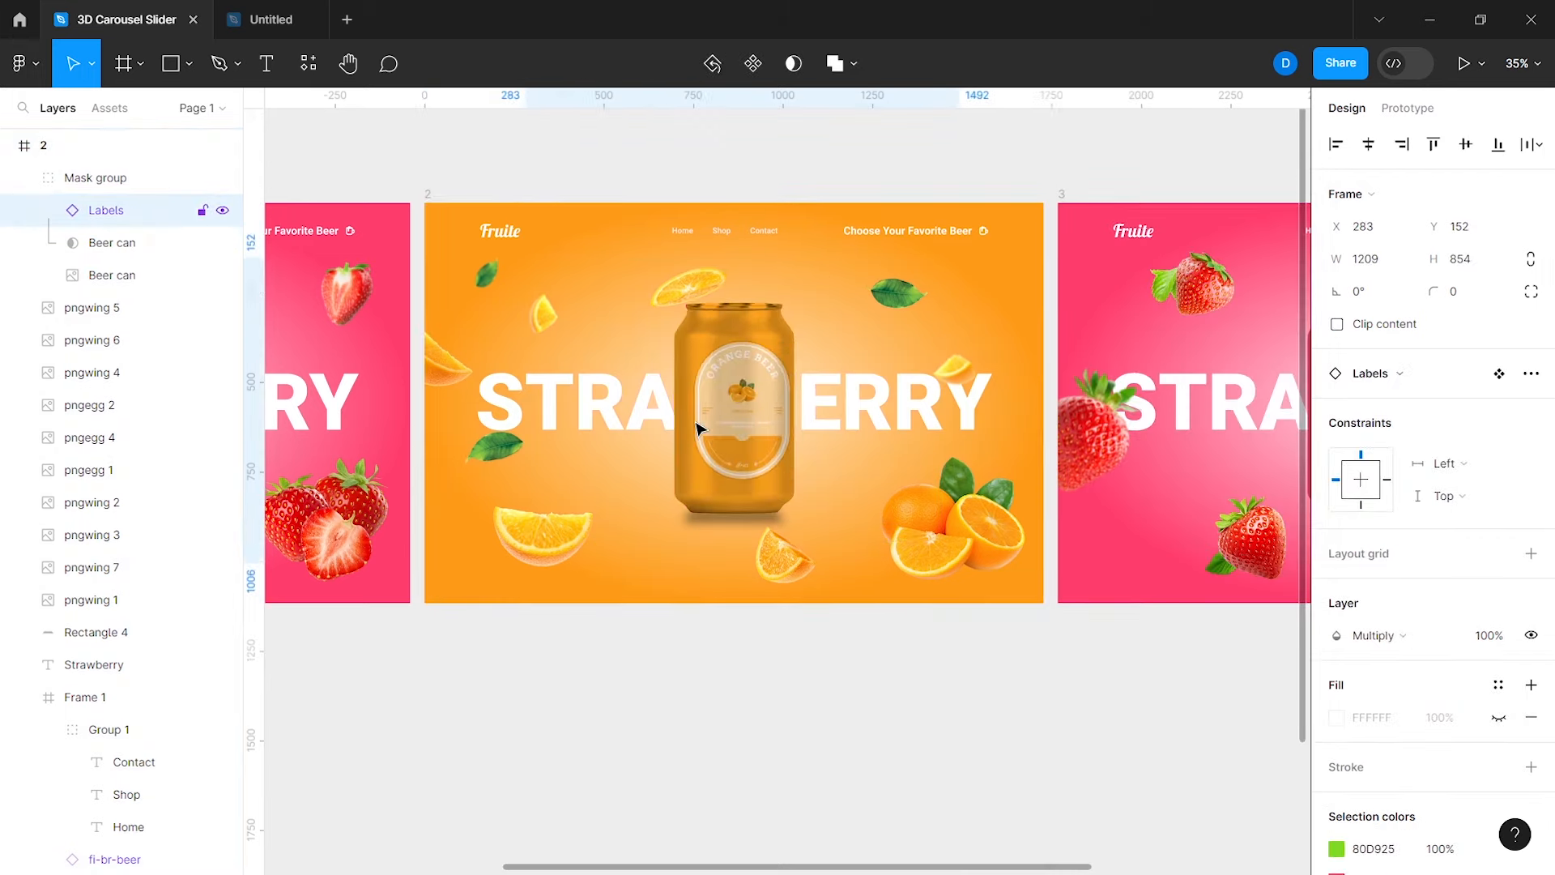
{"action": "scroll", "coordinate": [696, 428], "scroll_direction": "up", "scroll_amount": 3}
{"action": "left_click_drag", "start_coordinate": [697, 430], "coordinate": [684, 454]}
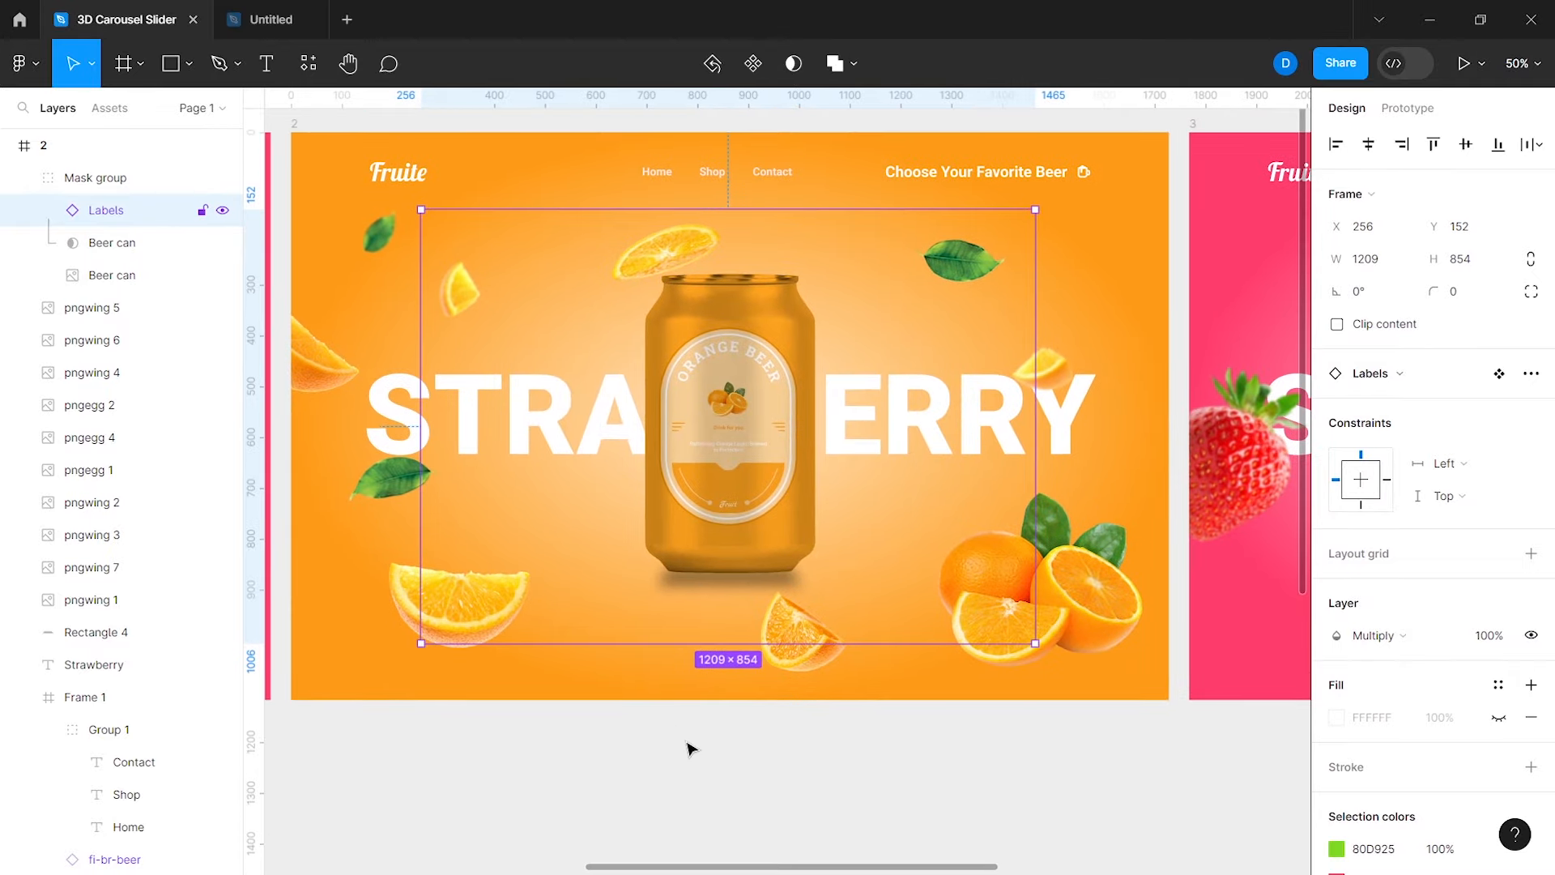
{"action": "left_click", "coordinate": [691, 749]}
Step: Replace frame 2's large headline text with Orange and centre it in the frame
{"action": "left_click", "coordinate": [207, 670]}
{"action": "double_click", "coordinate": [414, 417]}
{"action": "type", "text": "Orange"}
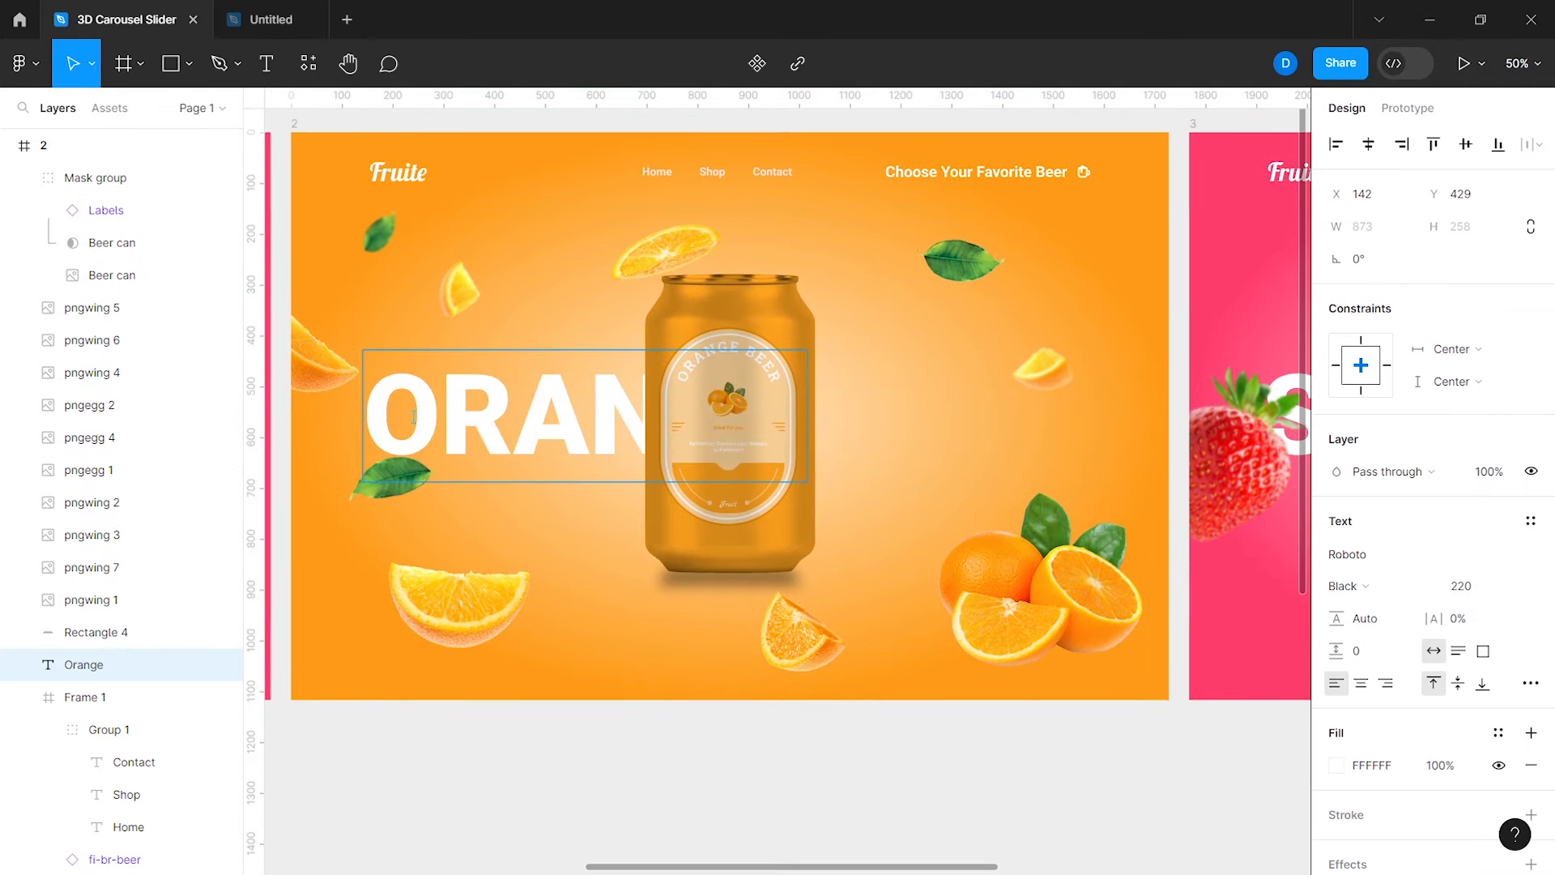
{"action": "key", "text": "Escape"}
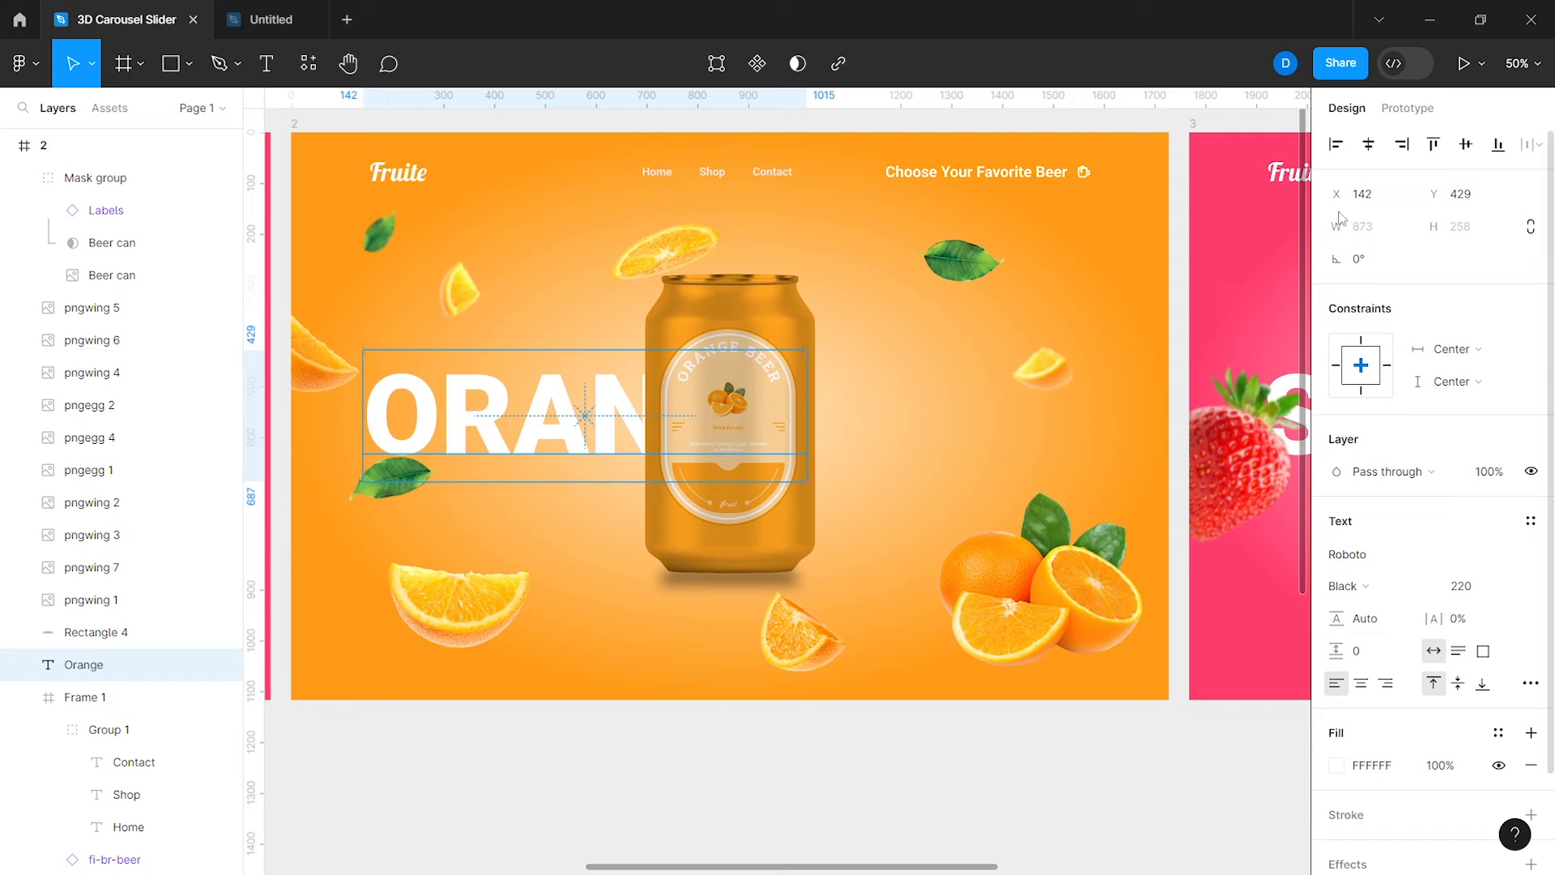
{"action": "left_click", "coordinate": [1369, 144]}
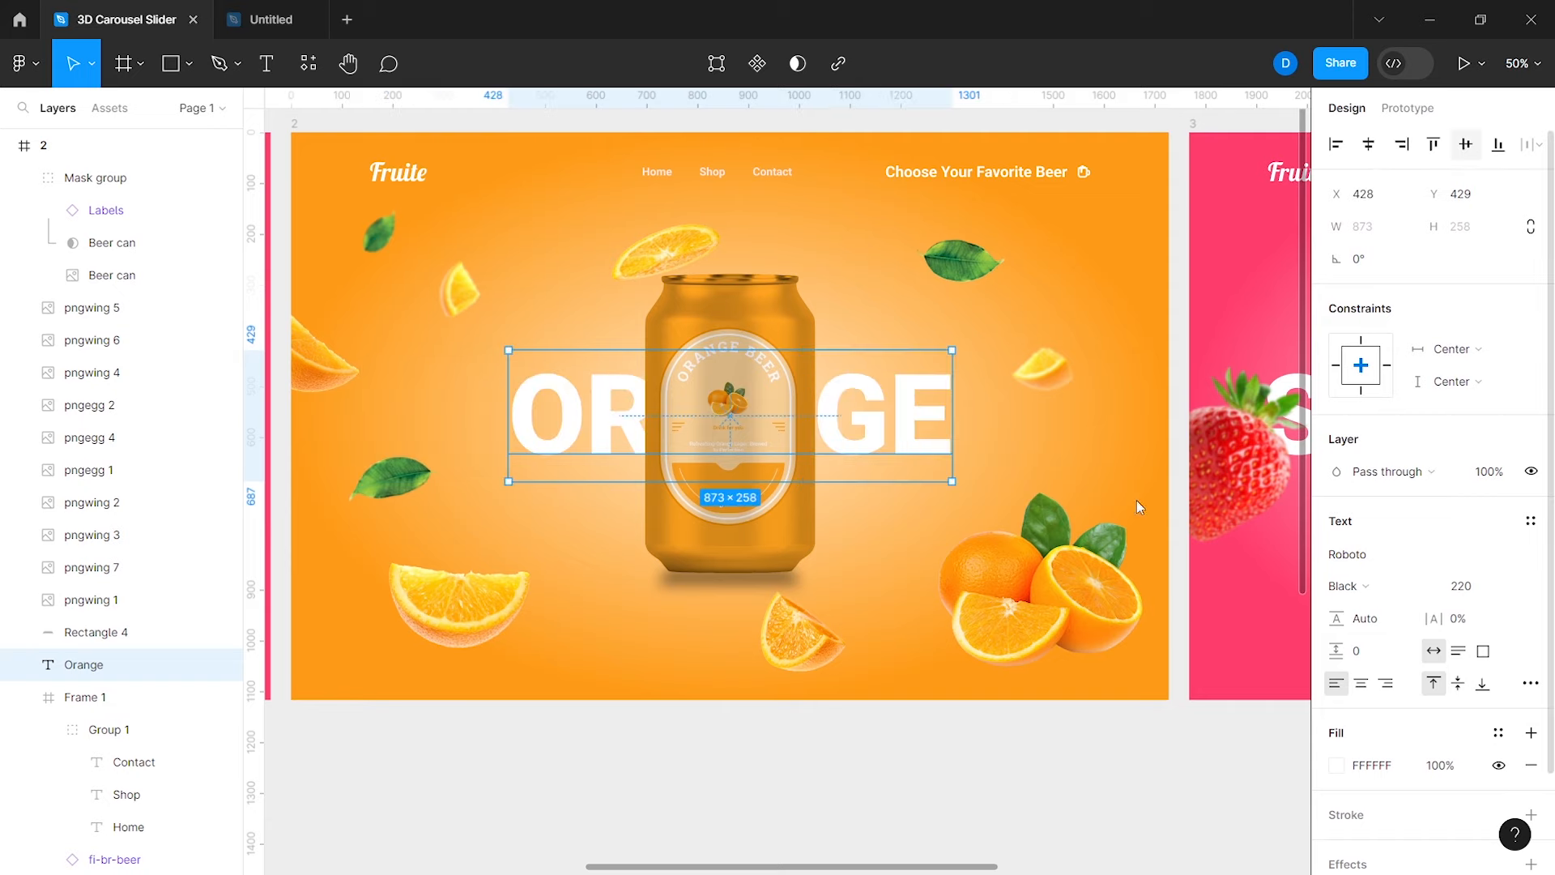
{"action": "left_click", "coordinate": [900, 702]}
Step: Change the text colour of frame 2's Home, Shop and Contact links to FFF9E9
{"action": "left_click", "coordinate": [659, 173]}
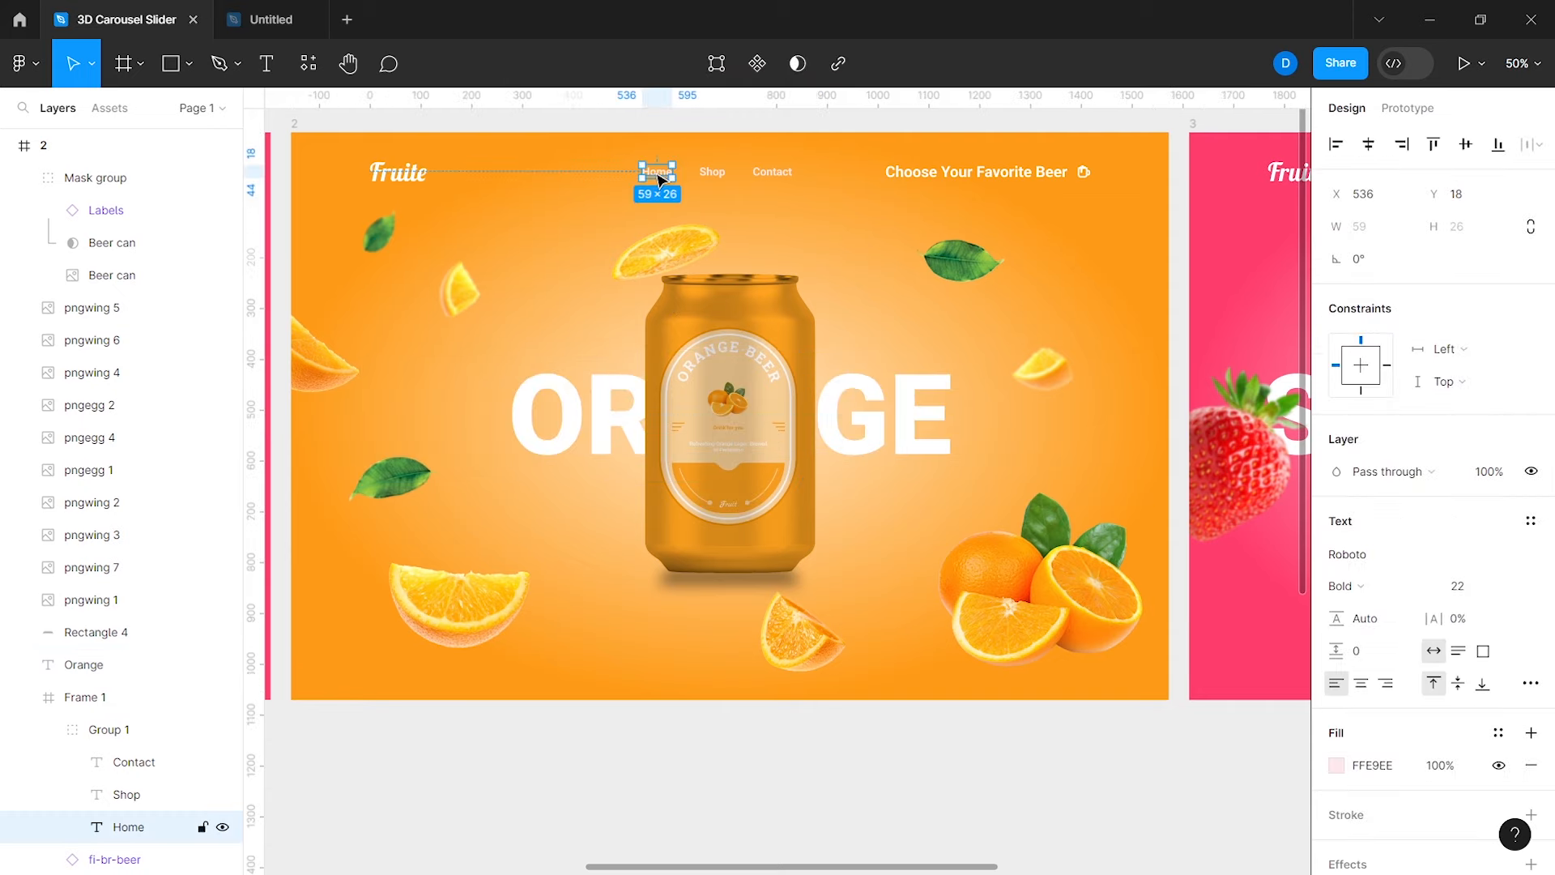
{"action": "left_click", "coordinate": [717, 180], "text": "shift"}
{"action": "left_click", "coordinate": [781, 182], "text": "shift"}
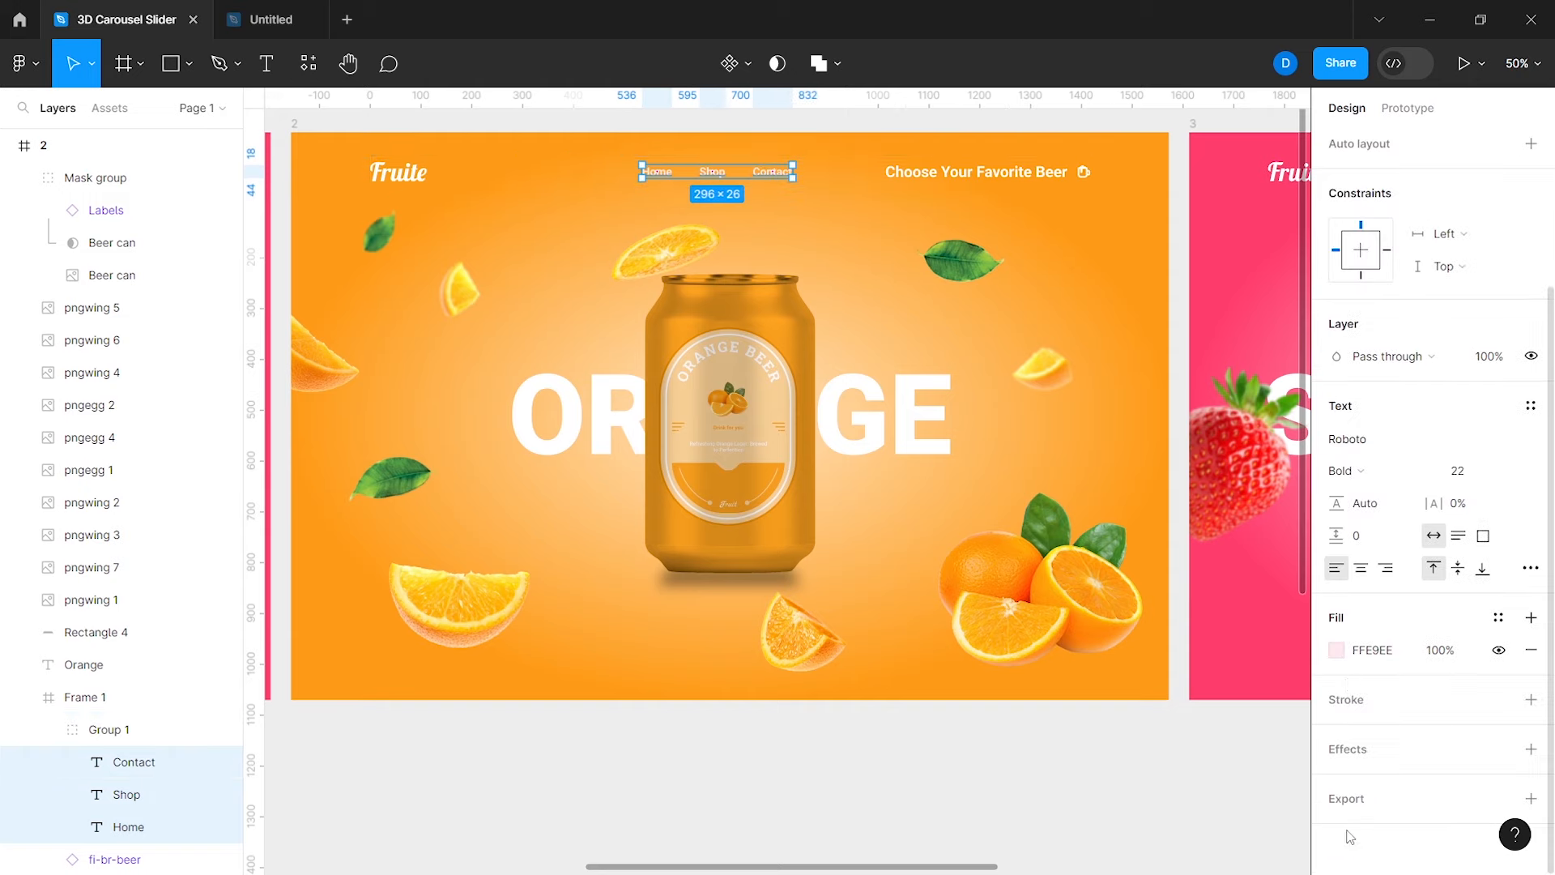
{"action": "left_click", "coordinate": [1337, 651]}
{"action": "left_click", "coordinate": [1153, 618]}
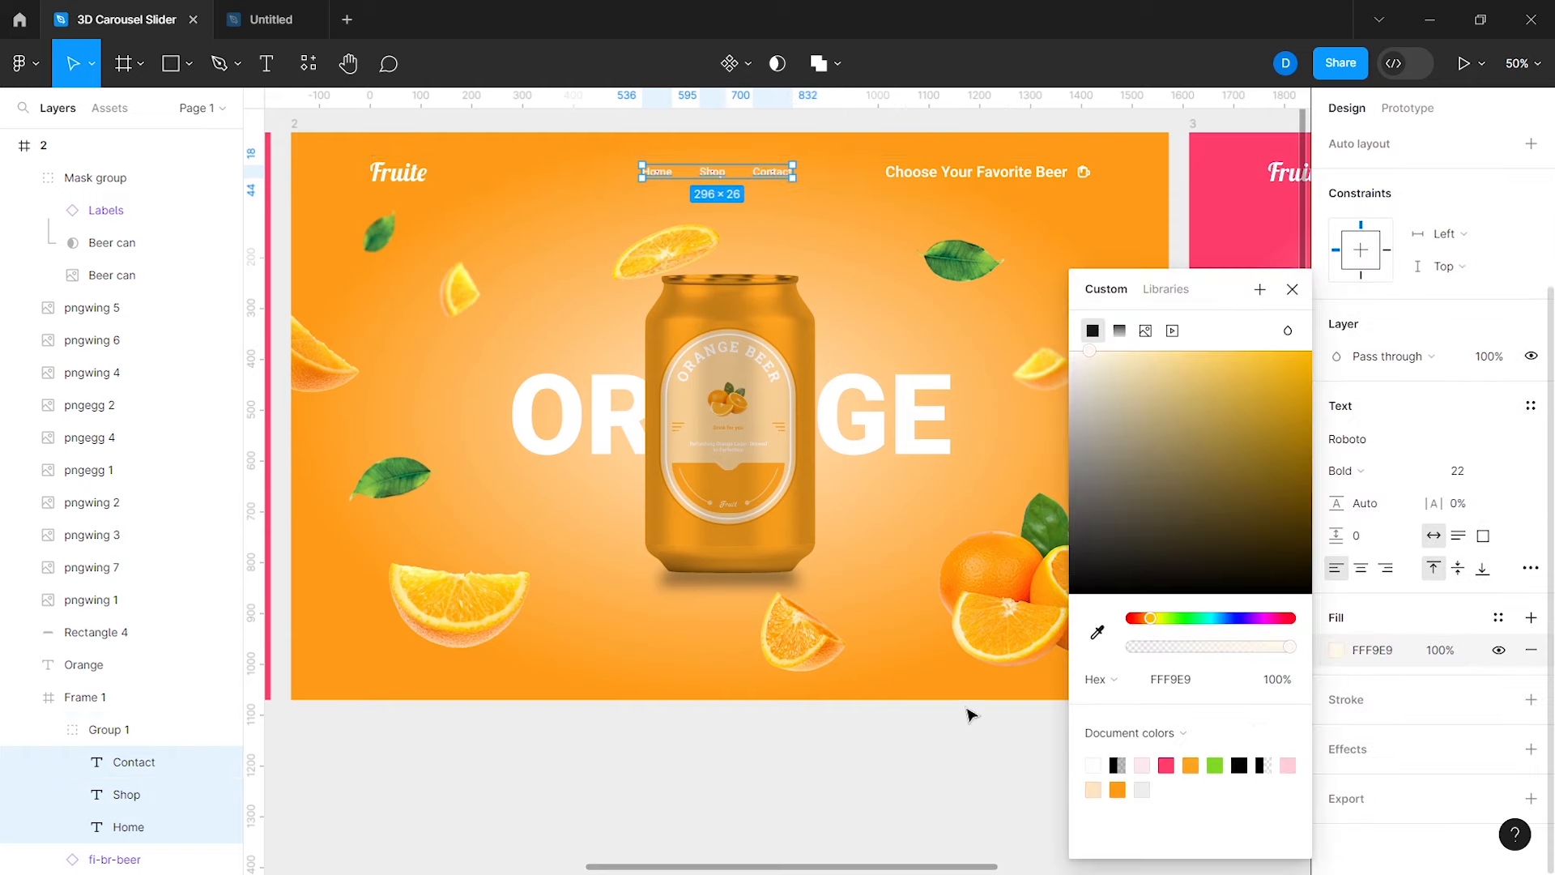
Step: Delete the five strawberry images scattered around the can in frame 3
{"action": "left_click", "coordinate": [906, 738]}
{"action": "scroll", "coordinate": [906, 738], "scroll_direction": "down", "scroll_amount": 3}
{"action": "scroll", "coordinate": [906, 739], "scroll_direction": "down", "scroll_amount": 1}
{"action": "scroll", "coordinate": [906, 739], "scroll_direction": "down", "scroll_amount": 4}
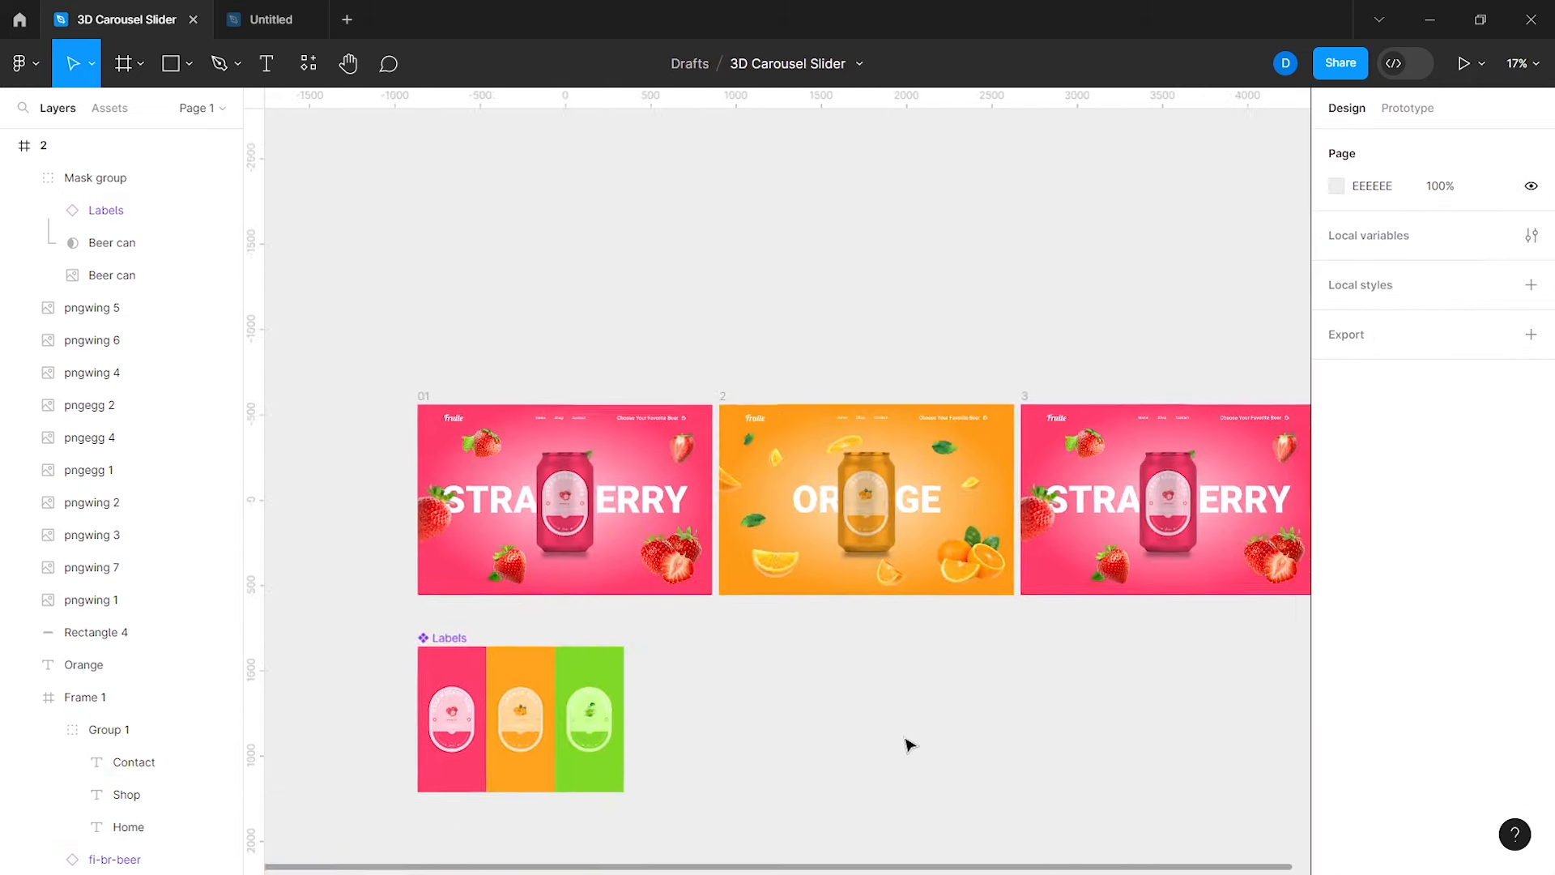
{"action": "scroll", "coordinate": [906, 739], "scroll_direction": "right", "scroll_amount": 5}
{"action": "scroll", "coordinate": [785, 548], "scroll_direction": "up", "scroll_amount": 3}
{"action": "scroll", "coordinate": [687, 694], "scroll_direction": "up", "scroll_amount": 3}
{"action": "left_click", "coordinate": [686, 694]}
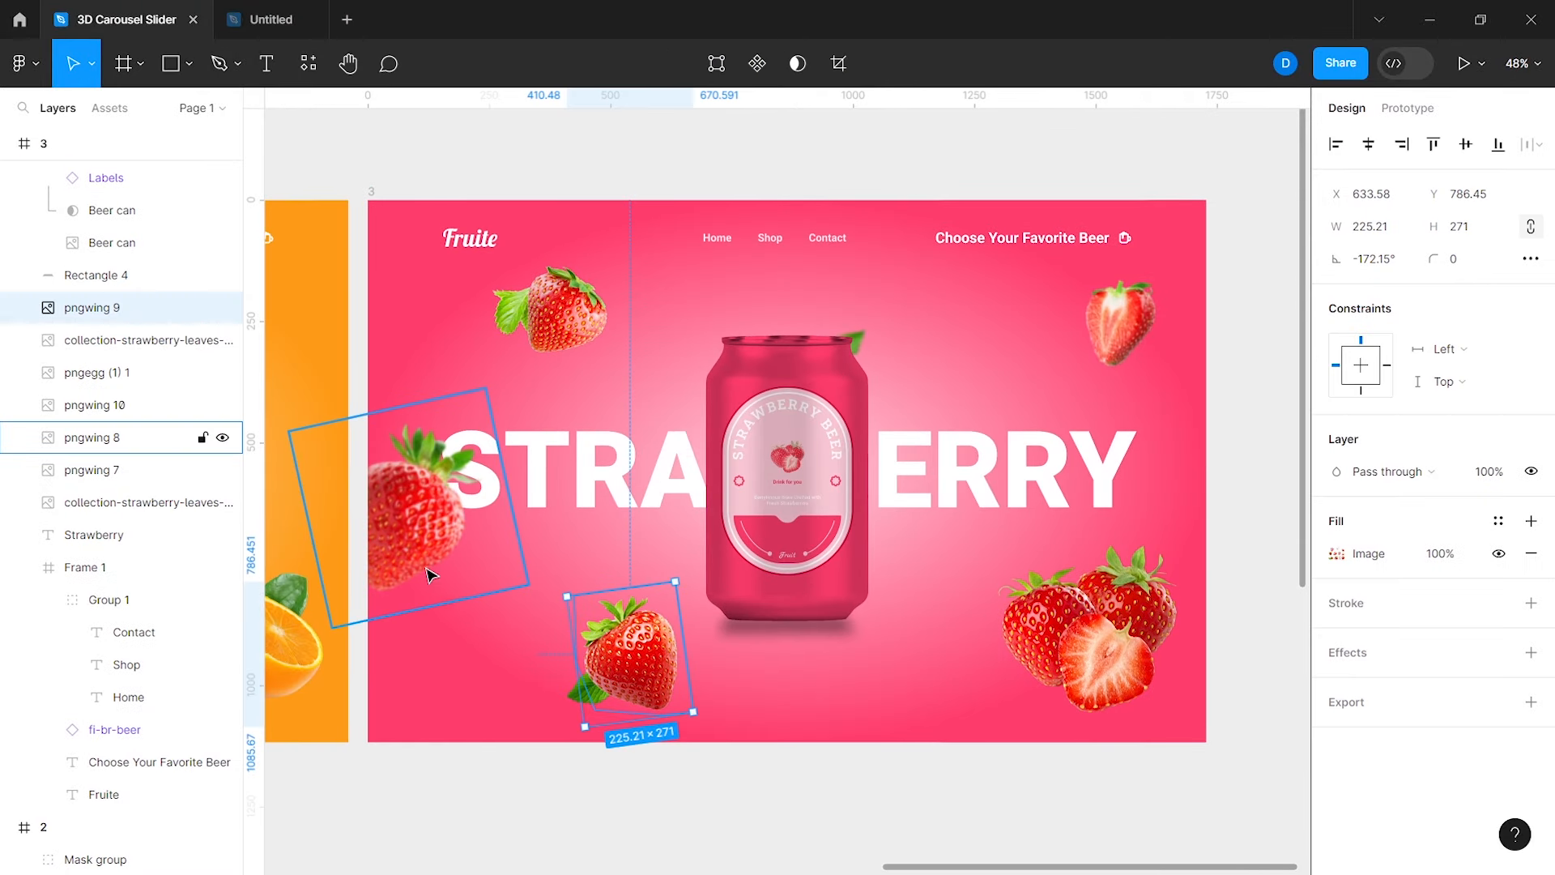
{"action": "left_click", "coordinate": [417, 535], "text": "shift"}
{"action": "left_click", "coordinate": [551, 348], "text": "shift"}
{"action": "left_click", "coordinate": [1165, 329], "text": "shift"}
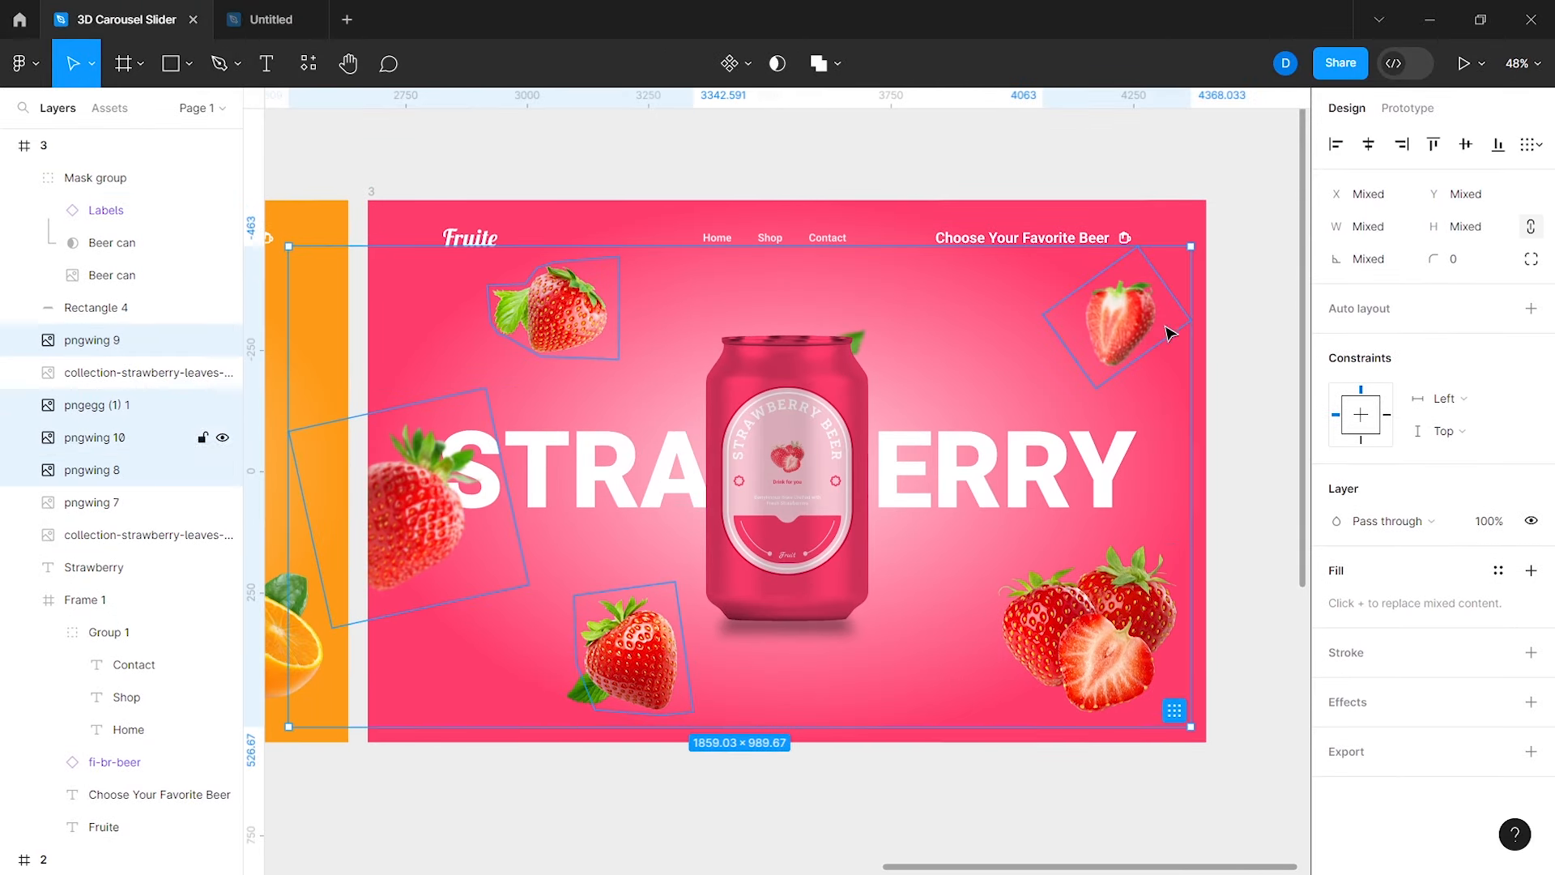
{"action": "left_click", "coordinate": [1098, 632], "text": "shift"}
{"action": "key", "text": "Delete"}
Step: Delete the two remaining strawberry-leaf images from frame 3
{"action": "left_click", "coordinate": [947, 599]}
{"action": "left_click", "coordinate": [146, 372]}
{"action": "left_click", "coordinate": [142, 340], "text": "shift"}
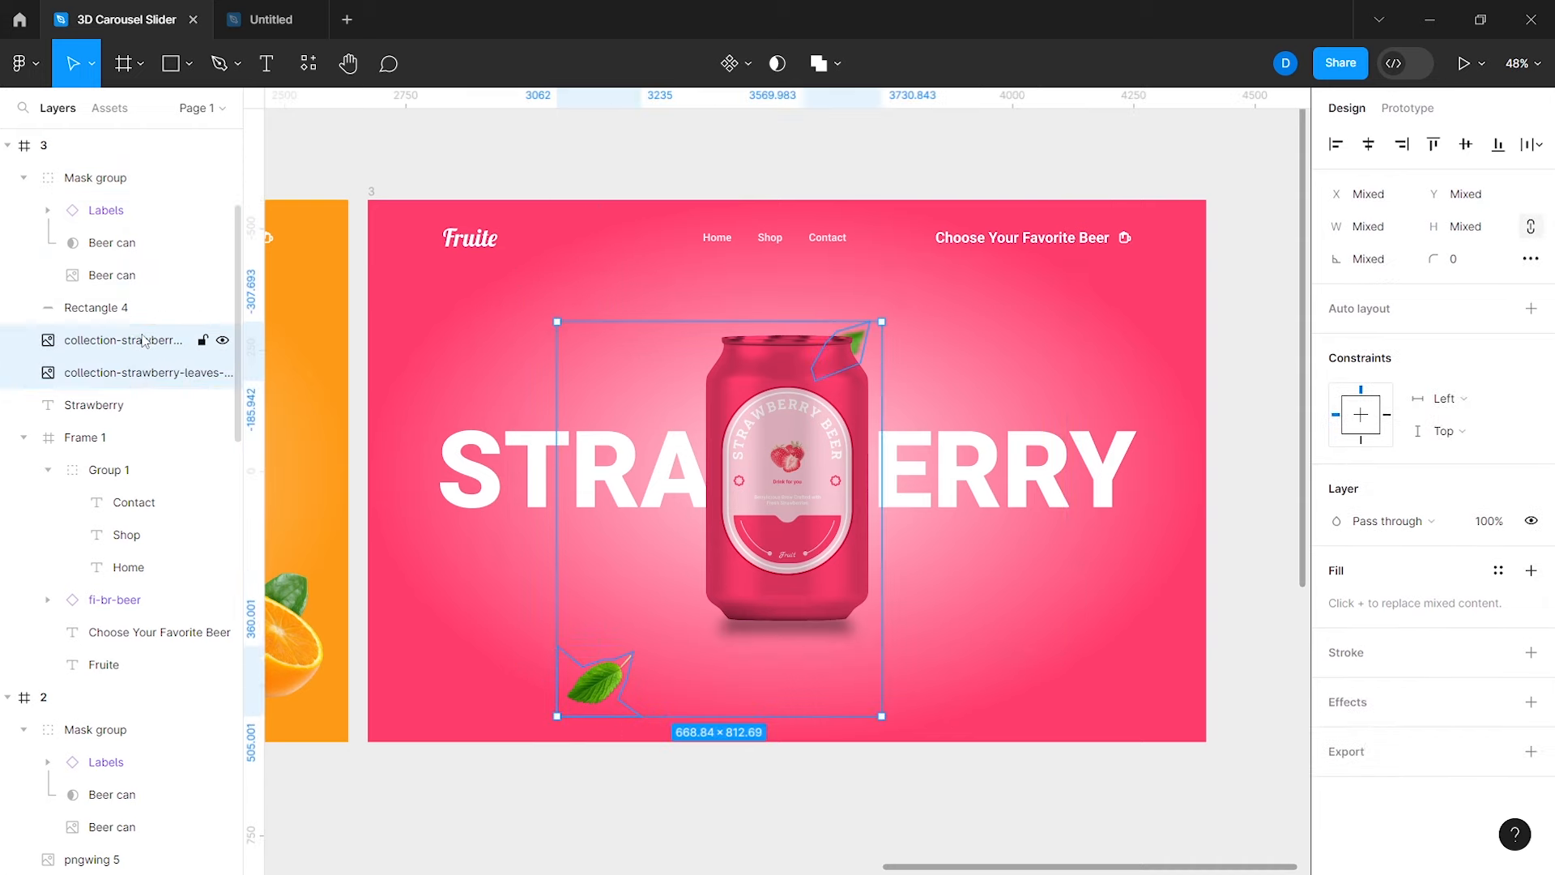
{"action": "key", "text": "Delete"}
Step: Paste the green apple images, place them over frame 3 and nudge the whole and sliced apples into position
{"action": "scroll", "coordinate": [1060, 774], "scroll_direction": "down", "scroll_amount": 2}
{"action": "scroll", "coordinate": [987, 685], "scroll_direction": "down", "scroll_amount": 5}
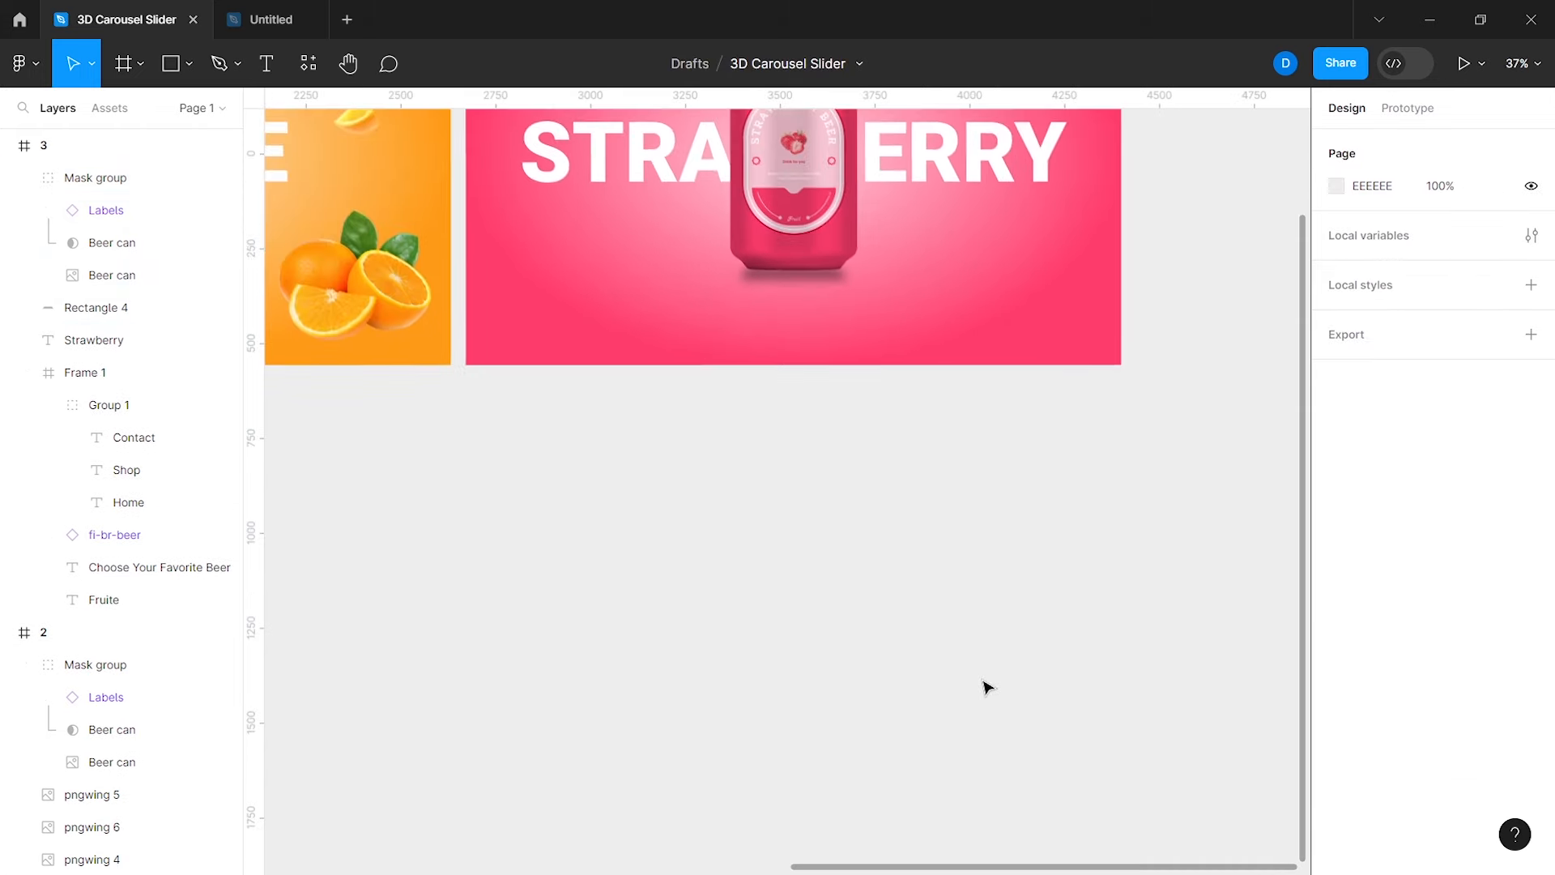
{"action": "key", "text": "ctrl+v"}
{"action": "scroll", "coordinate": [986, 687], "scroll_direction": "up", "scroll_amount": 3}
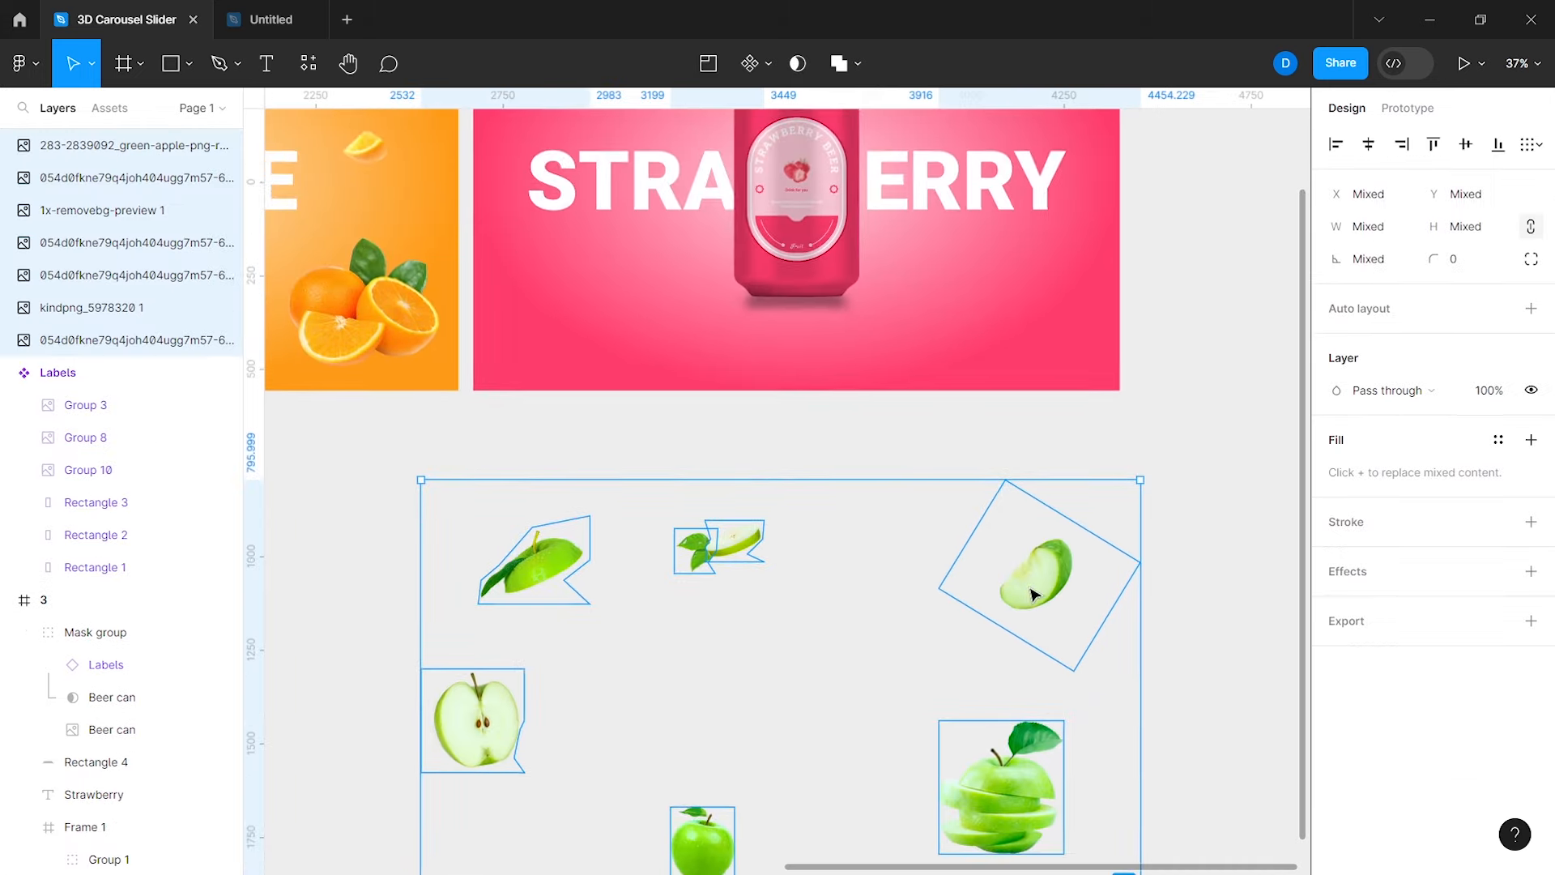
{"action": "scroll", "coordinate": [1032, 593], "scroll_direction": "down", "scroll_amount": 4}
{"action": "scroll", "coordinate": [1032, 594], "scroll_direction": "right", "scroll_amount": 4}
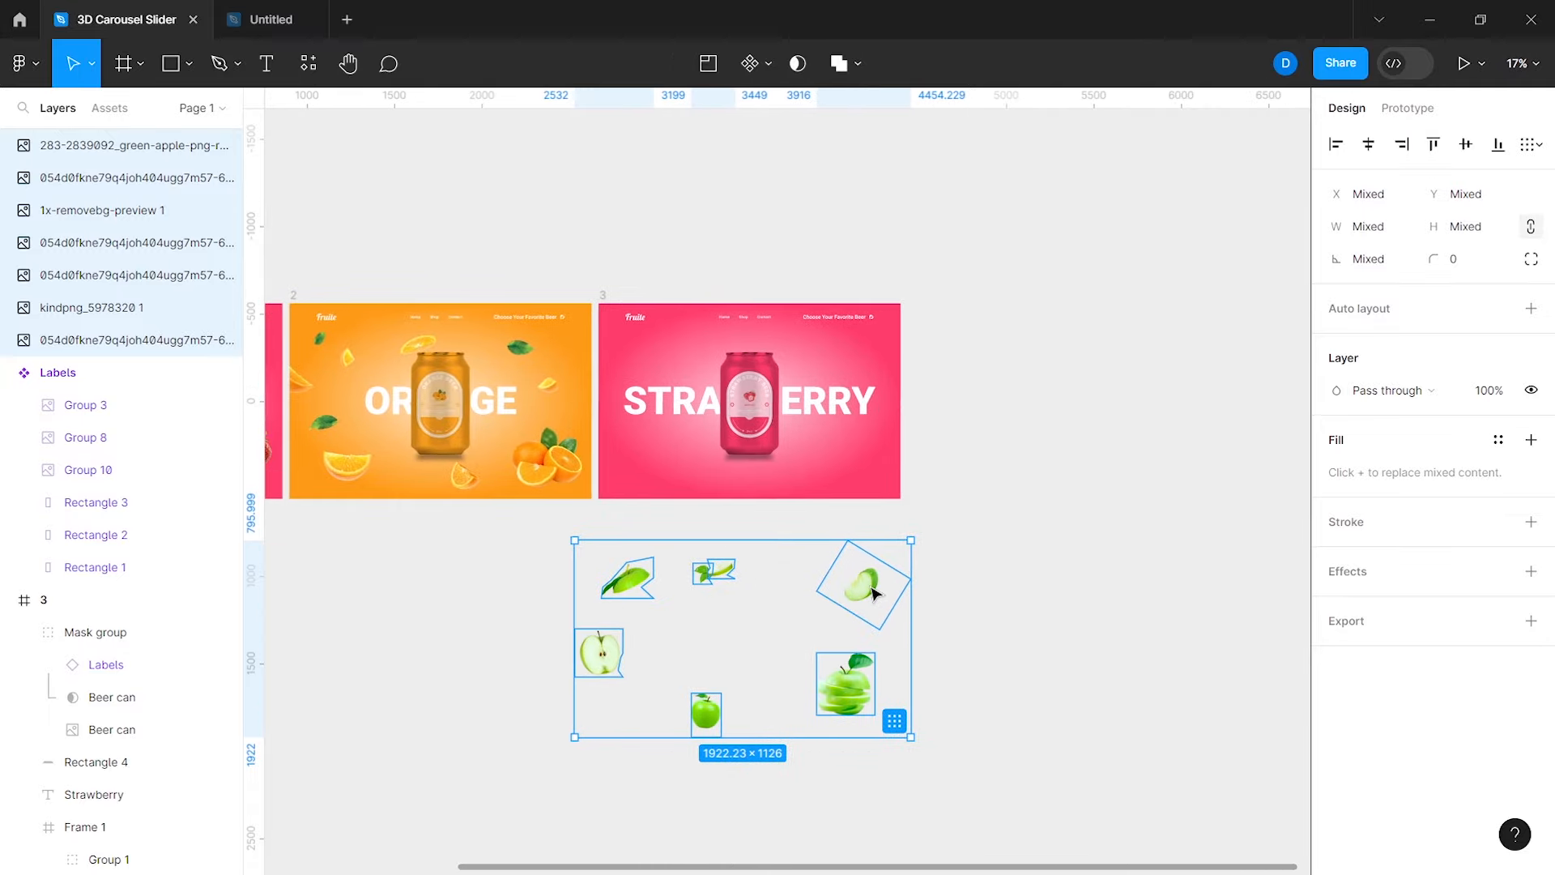
{"action": "left_click_drag", "start_coordinate": [878, 596], "coordinate": [882, 362]}
{"action": "scroll", "coordinate": [762, 405], "scroll_direction": "up", "scroll_amount": 5}
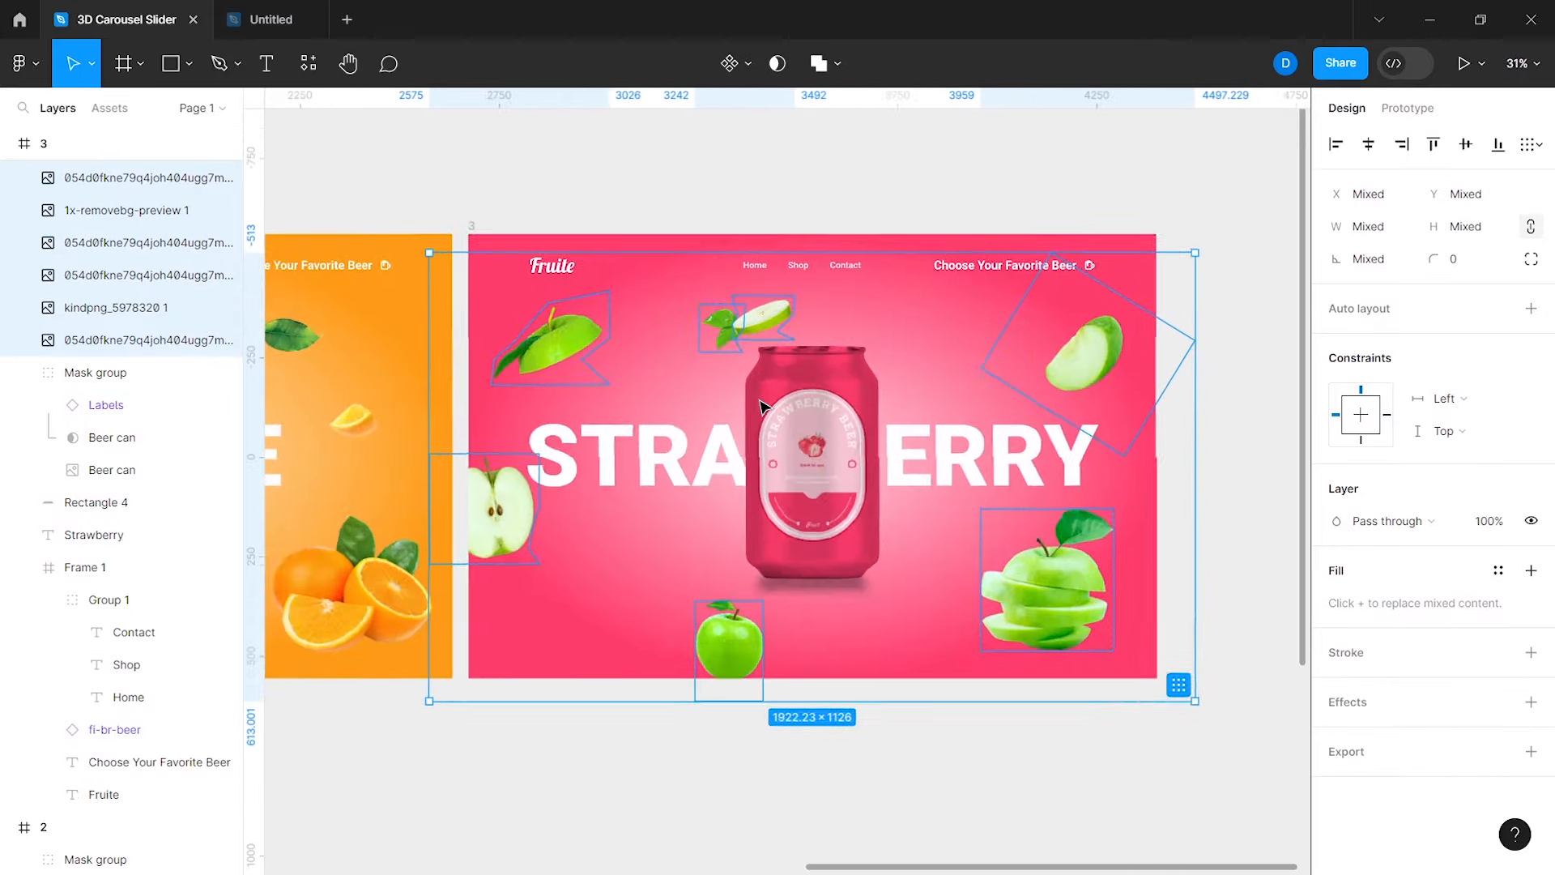
{"action": "left_click_drag", "start_coordinate": [744, 642], "coordinate": [743, 649]}
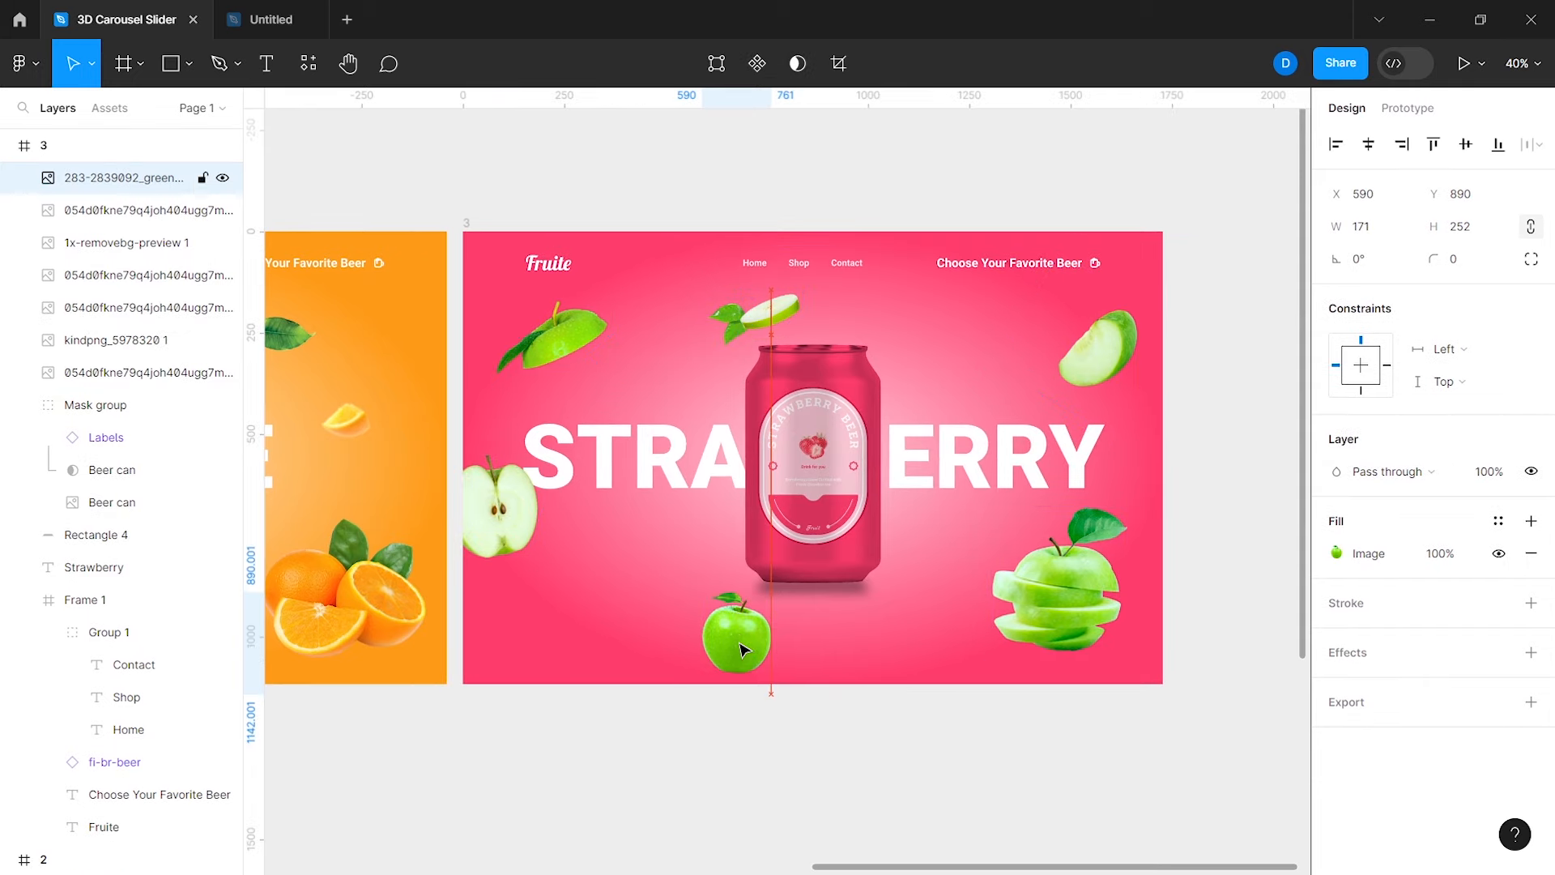
{"action": "left_click_drag", "start_coordinate": [1082, 581], "coordinate": [1083, 586]}
Step: Recolour frame 3's radial background gradient with green 7FD925 for the outer stop and E0FFC1 for the centre stop
{"action": "left_click", "coordinate": [1148, 590]}
{"action": "left_click", "coordinate": [1336, 619]}
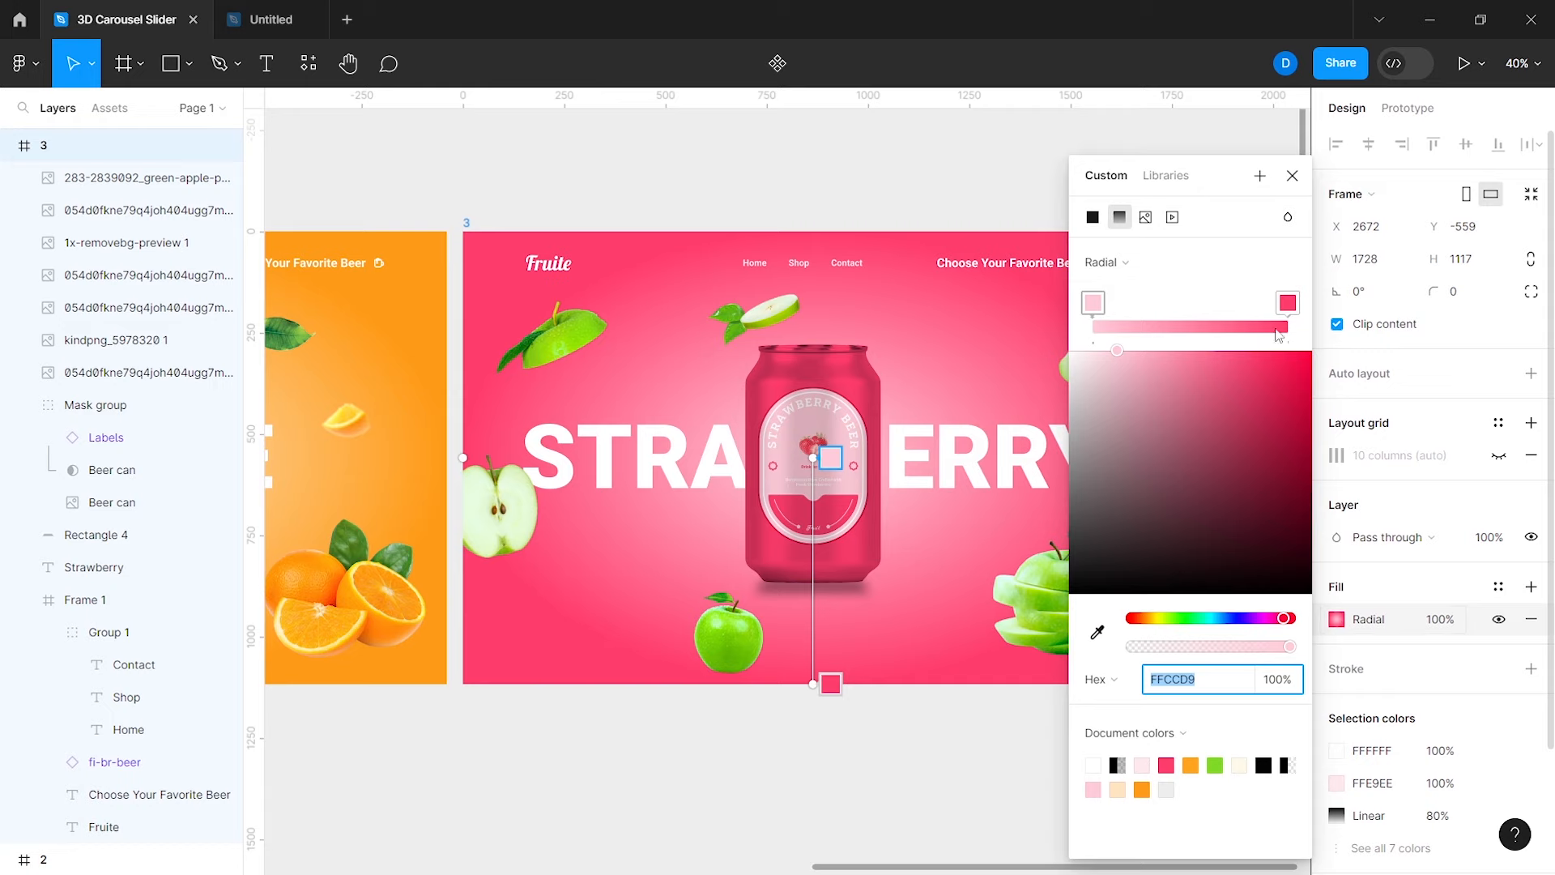
{"action": "left_click", "coordinate": [1288, 305]}
{"action": "left_click", "coordinate": [1215, 765]}
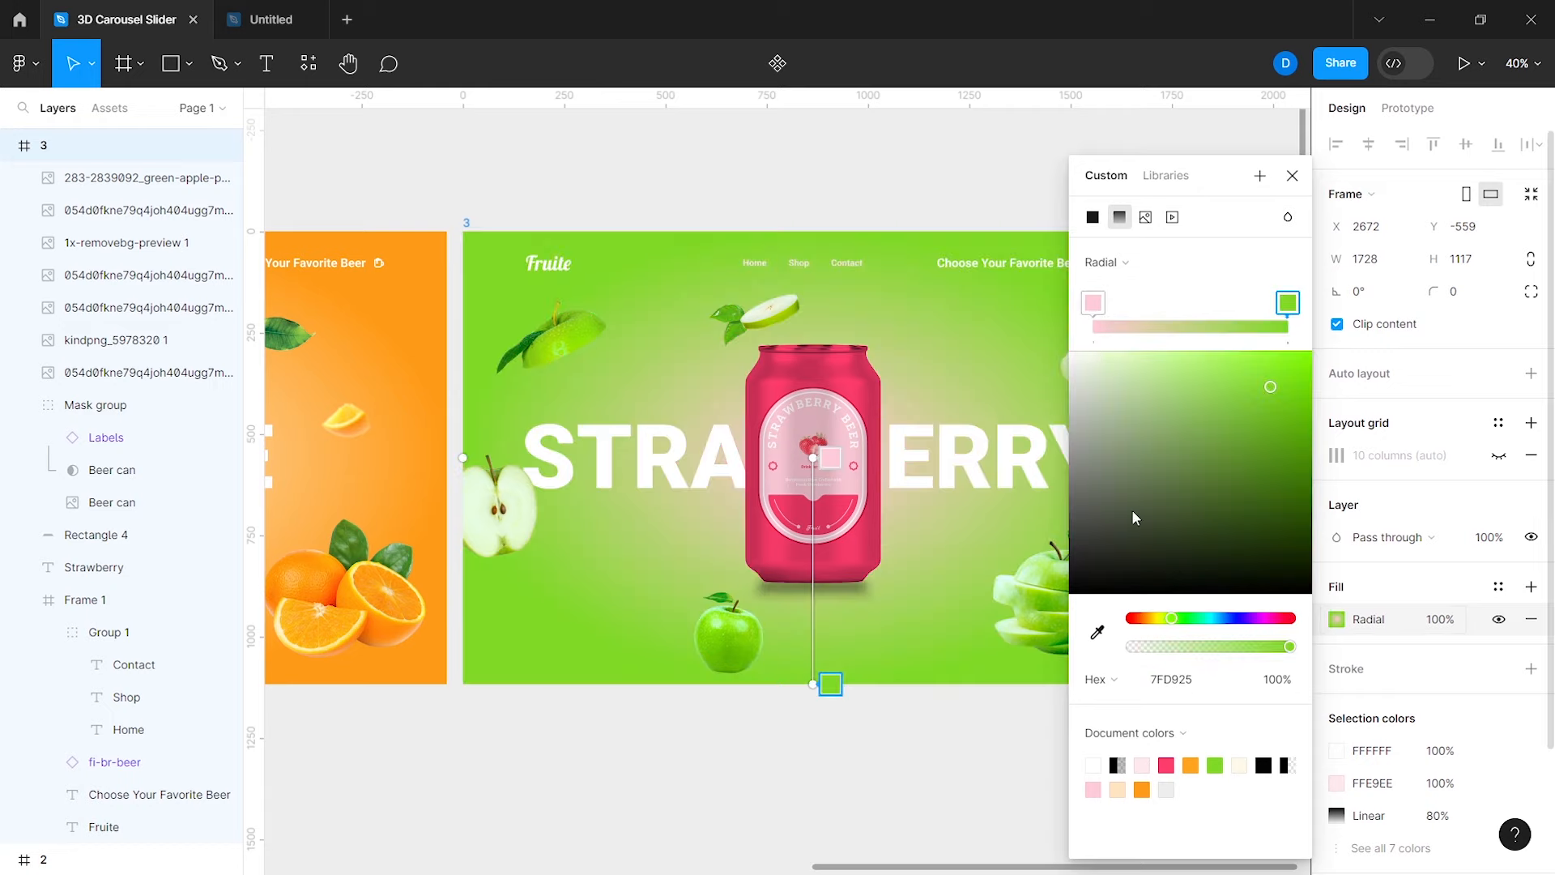
{"action": "left_click", "coordinate": [1095, 305]}
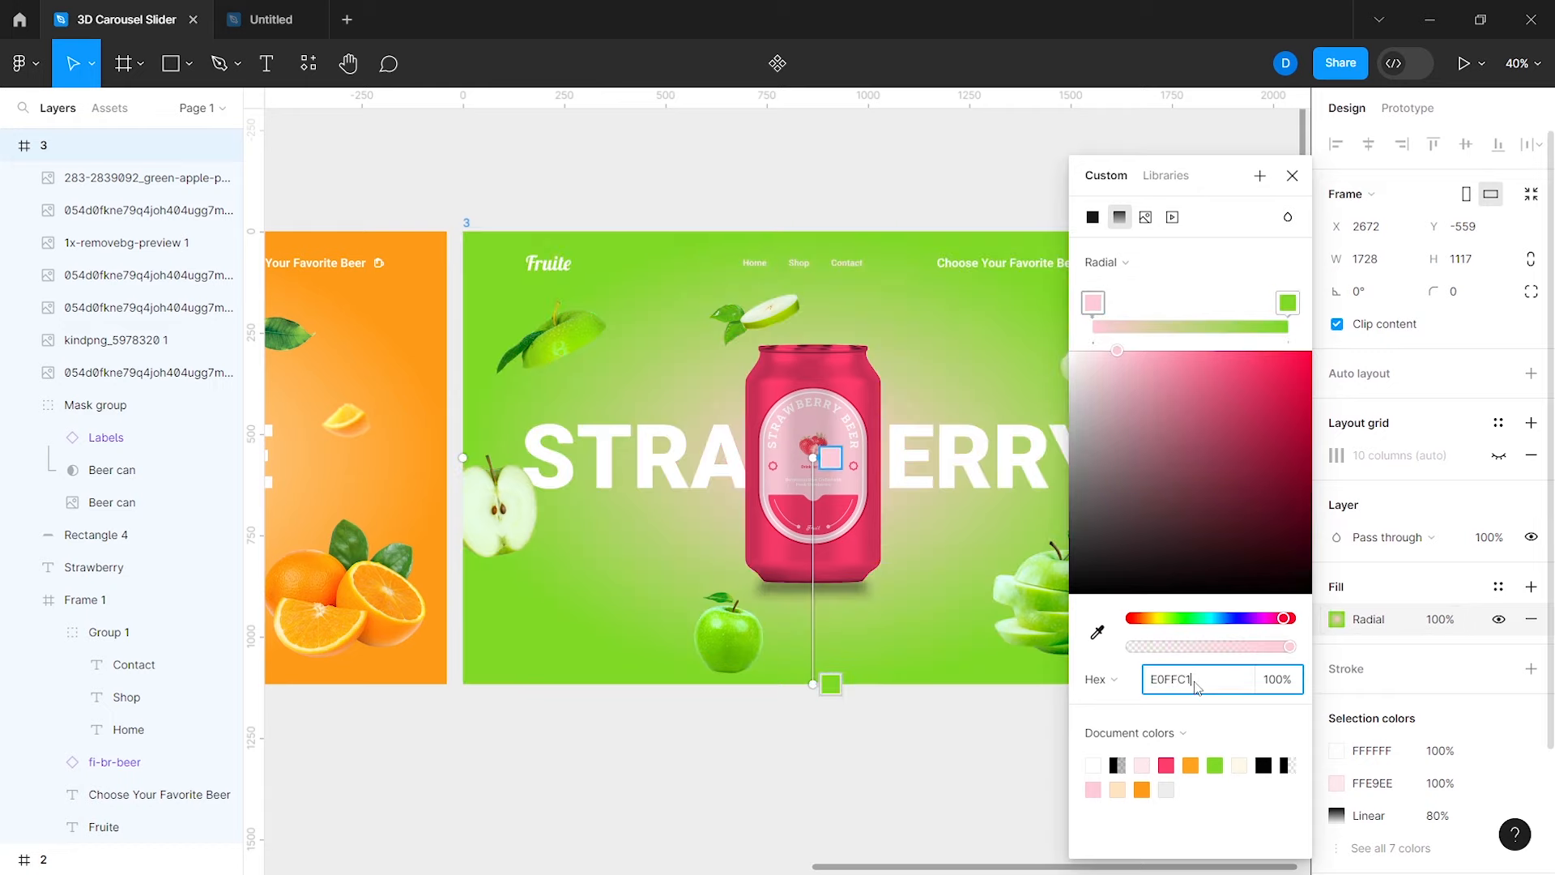
{"action": "left_click", "coordinate": [1196, 687]}
{"action": "type", "text": "E0FFC1"}
{"action": "key", "text": "Return"}
{"action": "left_click", "coordinate": [1292, 173]}
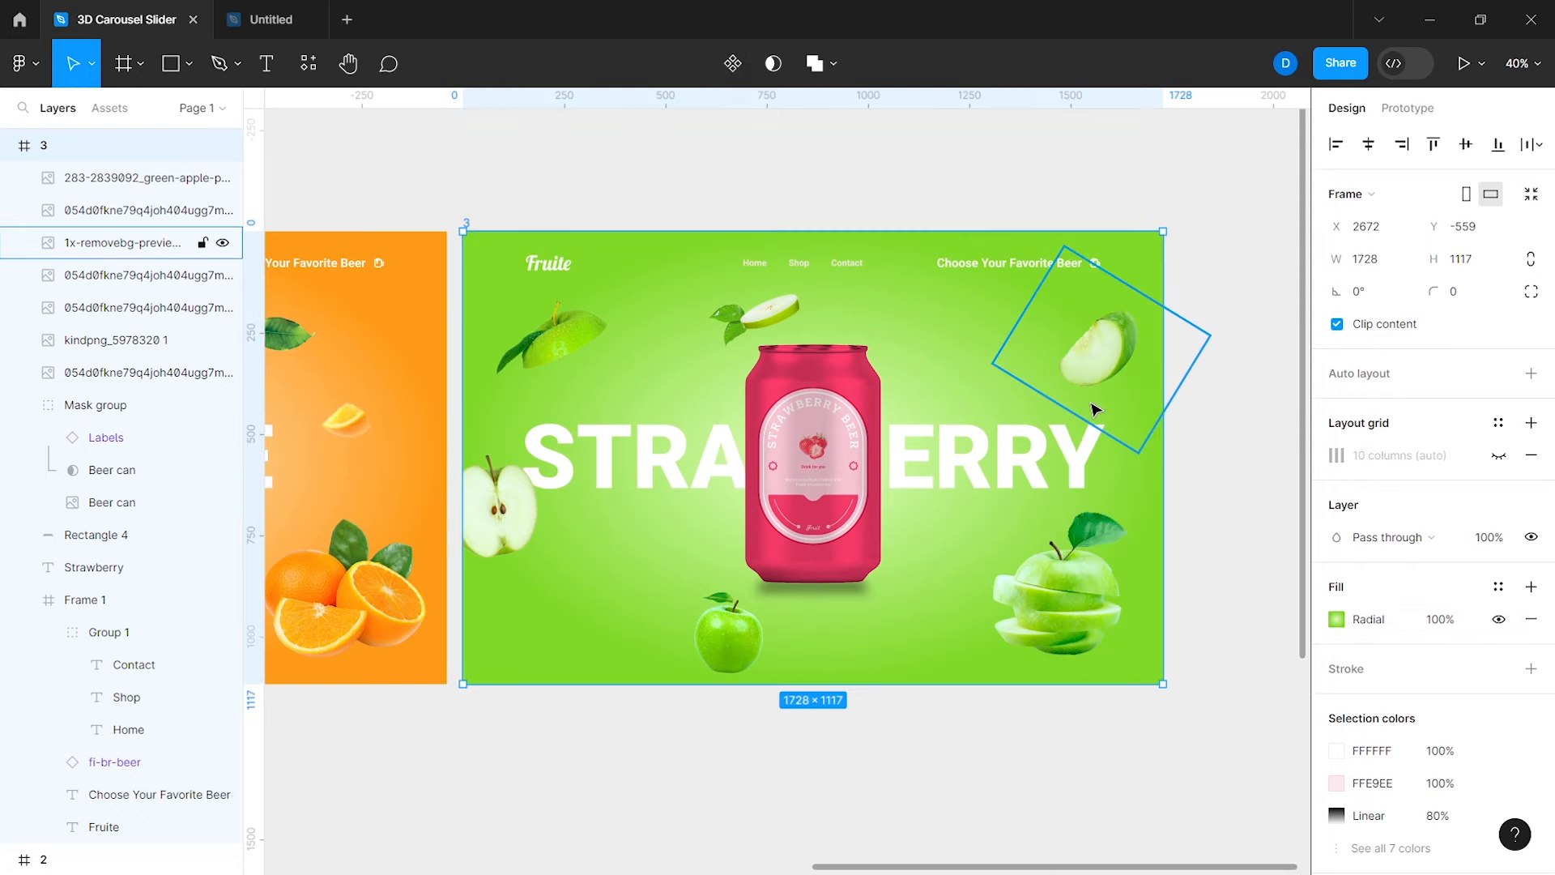
Step: Slide the Labels strip inside frame 3's can to X -143, centring the green apple label on the can
{"action": "scroll", "coordinate": [1094, 410], "scroll_direction": "left", "scroll_amount": 1}
{"action": "scroll", "coordinate": [1094, 409], "scroll_direction": "down", "scroll_amount": 1}
{"action": "double_click", "coordinate": [898, 448]}
{"action": "key", "text": "shift+Left"}
{"action": "key", "text": "shift+Left"}
{"action": "key", "text": "shift+Left"}
{"action": "key", "text": "shift+Left"}
{"action": "key", "text": "shift+Left"}
{"action": "key", "text": "shift+Left"}
{"action": "key", "text": "shift+Left"}
{"action": "key", "text": "shift+Left"}
{"action": "key", "text": "shift+Left"}
{"action": "key", "text": "shift+Left"}
{"action": "key", "text": "shift+Left"}
{"action": "key", "text": "shift+Left"}
{"action": "key", "text": "shift+Left"}
{"action": "key", "text": "shift+Left"}
{"action": "key", "text": "shift+Left"}
{"action": "key", "text": "shift+Left"}
{"action": "key", "text": "shift+Left"}
{"action": "key", "text": "shift+Left"}
{"action": "key", "text": "shift+Left"}
{"action": "key", "text": "shift+Left"}
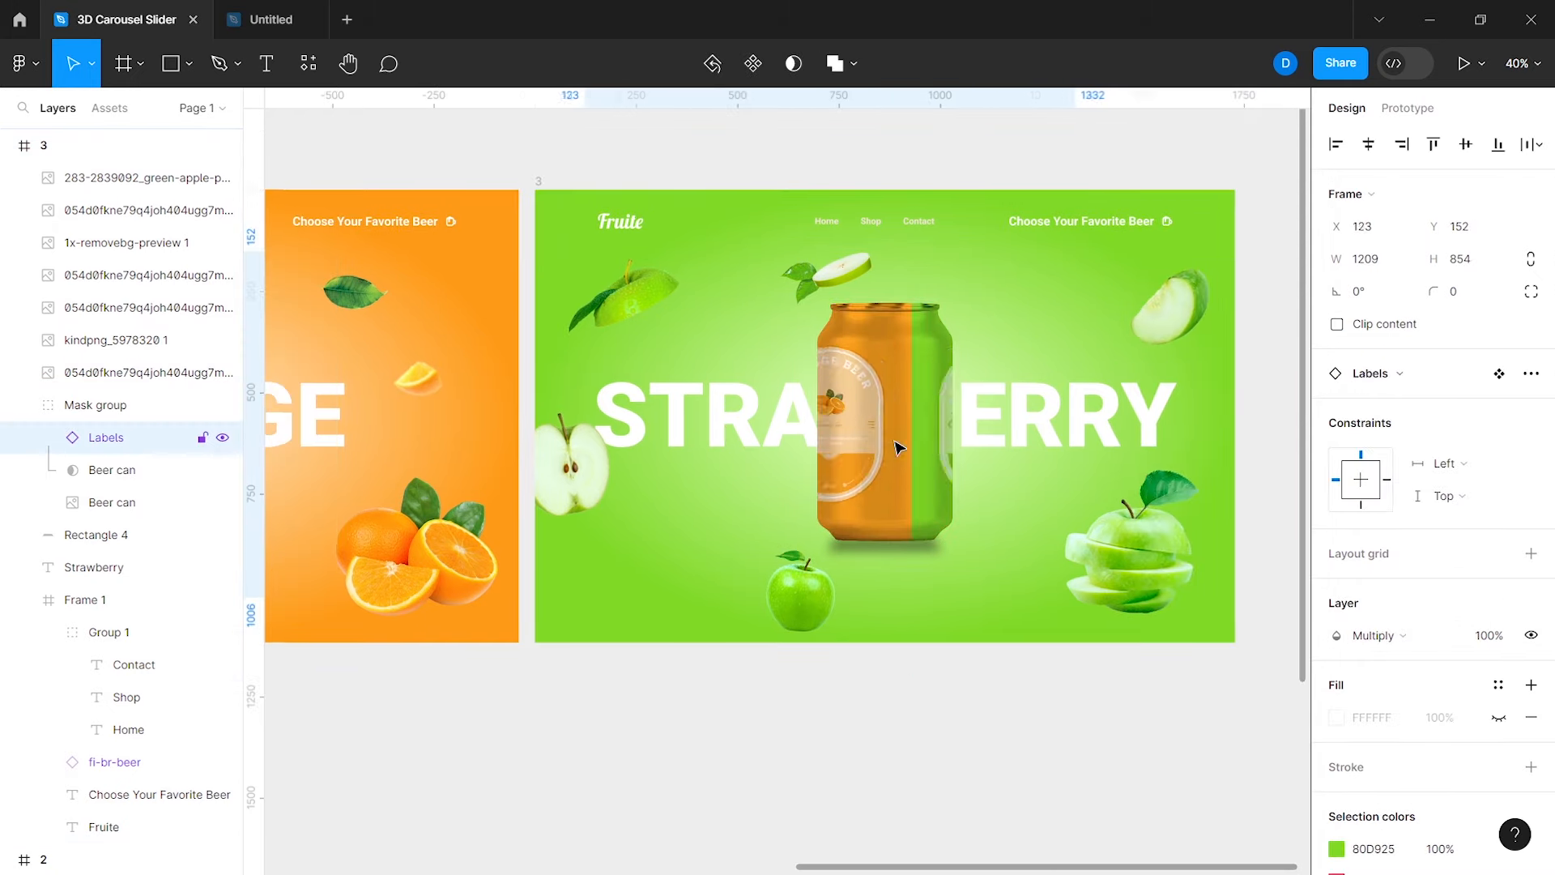
{"action": "key", "text": "shift+Left"}
{"action": "key", "text": "shift+Left"}
{"action": "key", "text": "shift+Left"}
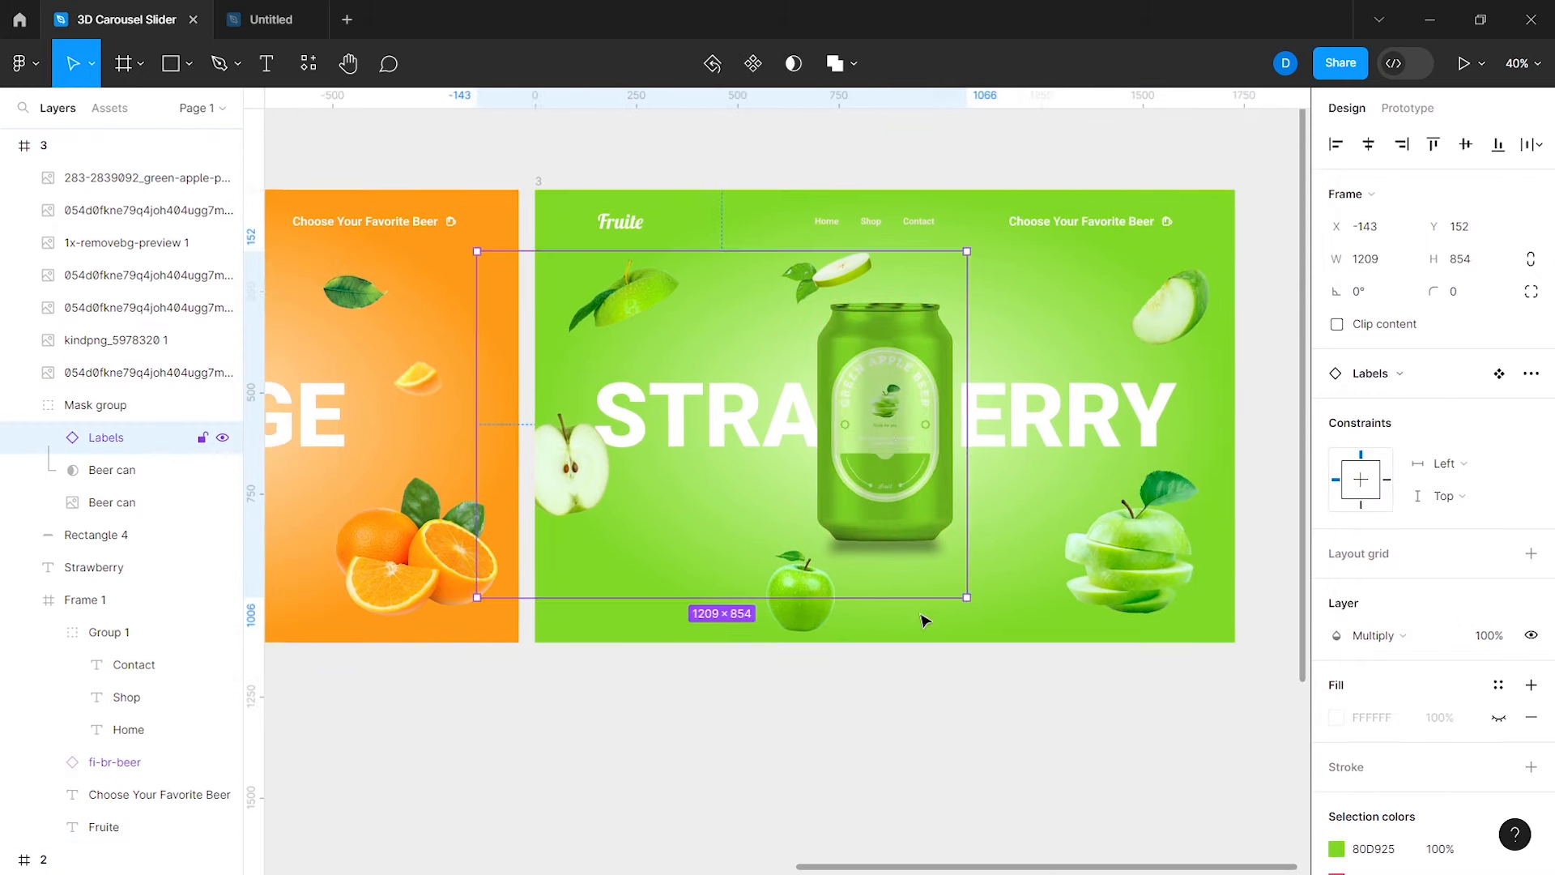
Step: Change the fill of the green rectangle in the main Labels component to A5F948
{"action": "left_click", "coordinate": [931, 667]}
{"action": "scroll", "coordinate": [931, 666], "scroll_direction": "down", "scroll_amount": 3}
{"action": "scroll", "coordinate": [930, 667], "scroll_direction": "down", "scroll_amount": 5}
{"action": "scroll", "coordinate": [930, 668], "scroll_direction": "down", "scroll_amount": 2}
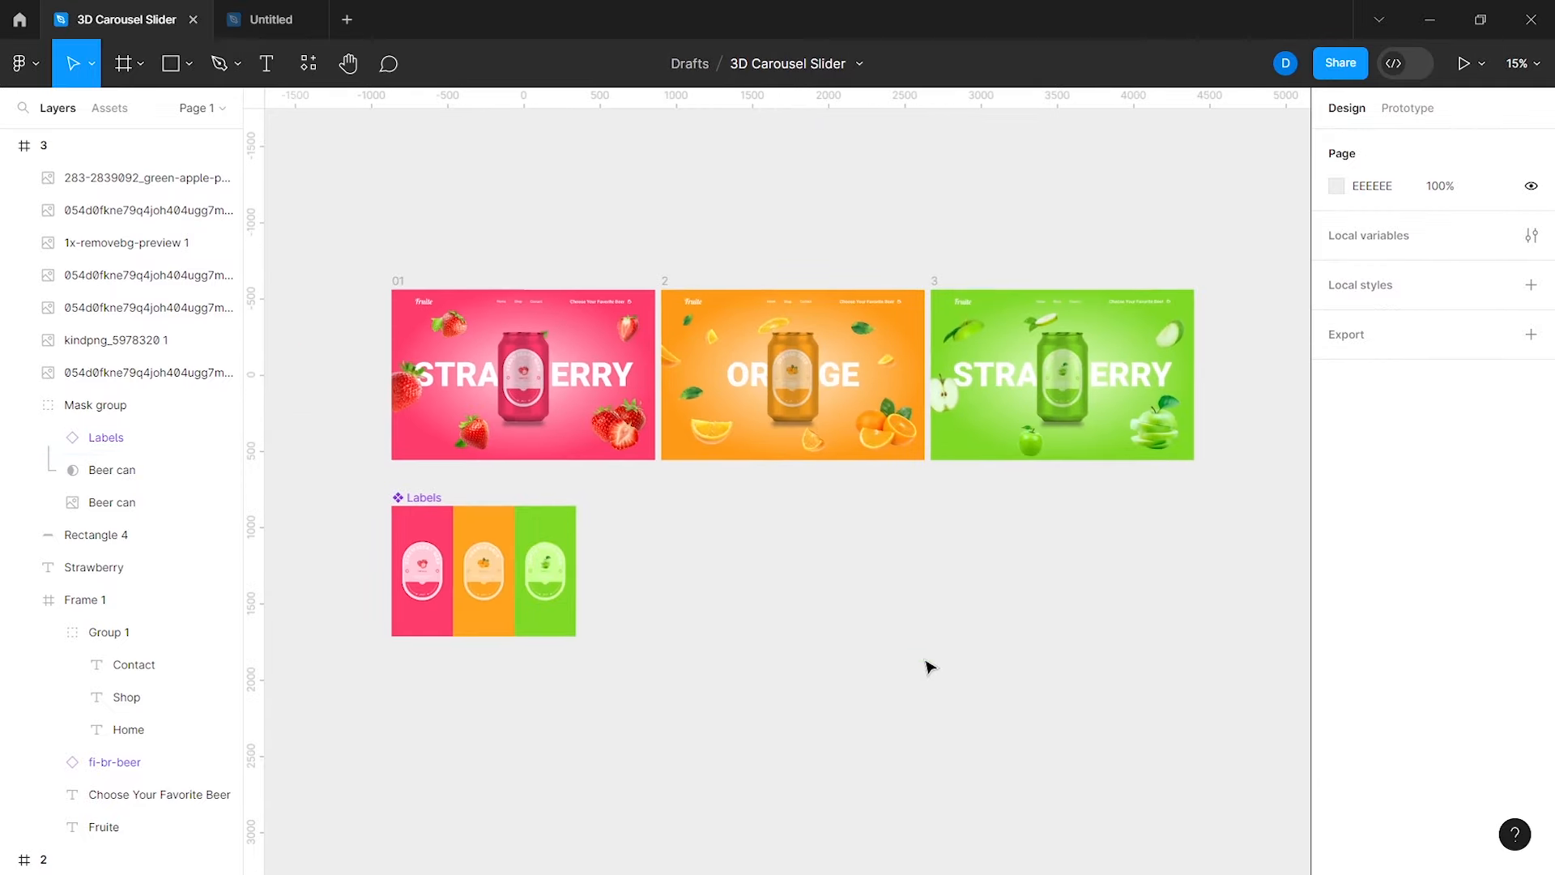
{"action": "scroll", "coordinate": [531, 616], "scroll_direction": "up", "scroll_amount": 6}
{"action": "scroll", "coordinate": [567, 624], "scroll_direction": "left", "scroll_amount": 3}
{"action": "scroll", "coordinate": [807, 637], "scroll_direction": "up", "scroll_amount": 2}
{"action": "double_click", "coordinate": [807, 636]}
{"action": "left_click", "coordinate": [1379, 638]}
{"action": "type", "text": "A5F948"}
{"action": "key", "text": "Return"}
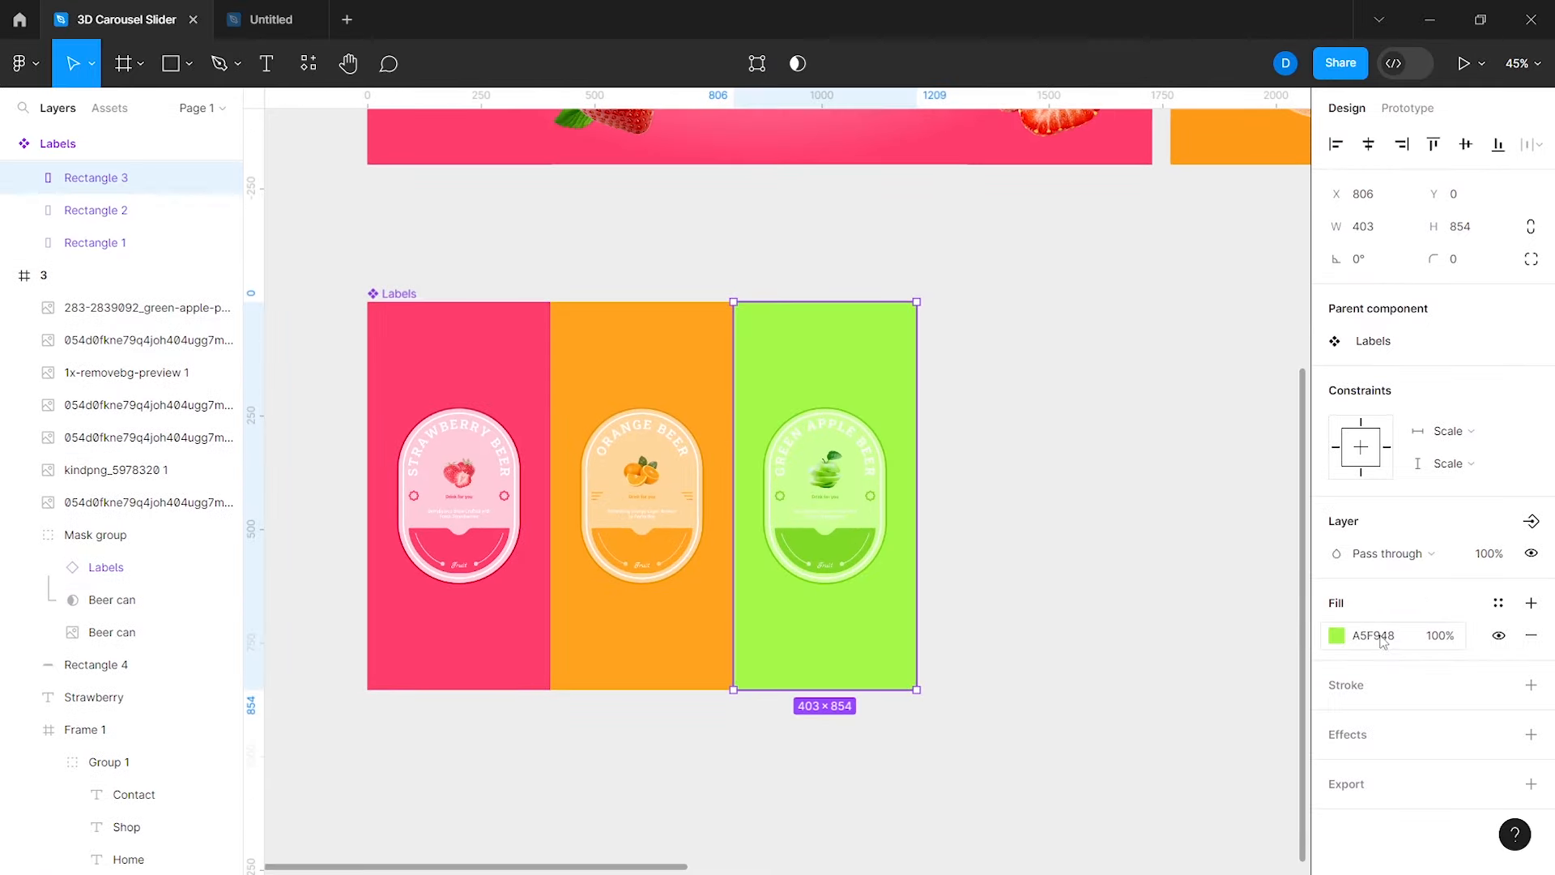
Step: Replace frame 3's large headline text with Apple and centre it horizontally in the frame
{"action": "left_click", "coordinate": [1048, 600]}
{"action": "scroll", "coordinate": [1046, 599], "scroll_direction": "down", "scroll_amount": 4}
{"action": "scroll", "coordinate": [1045, 598], "scroll_direction": "right", "scroll_amount": 5}
{"action": "scroll", "coordinate": [1111, 291], "scroll_direction": "up", "scroll_amount": 5}
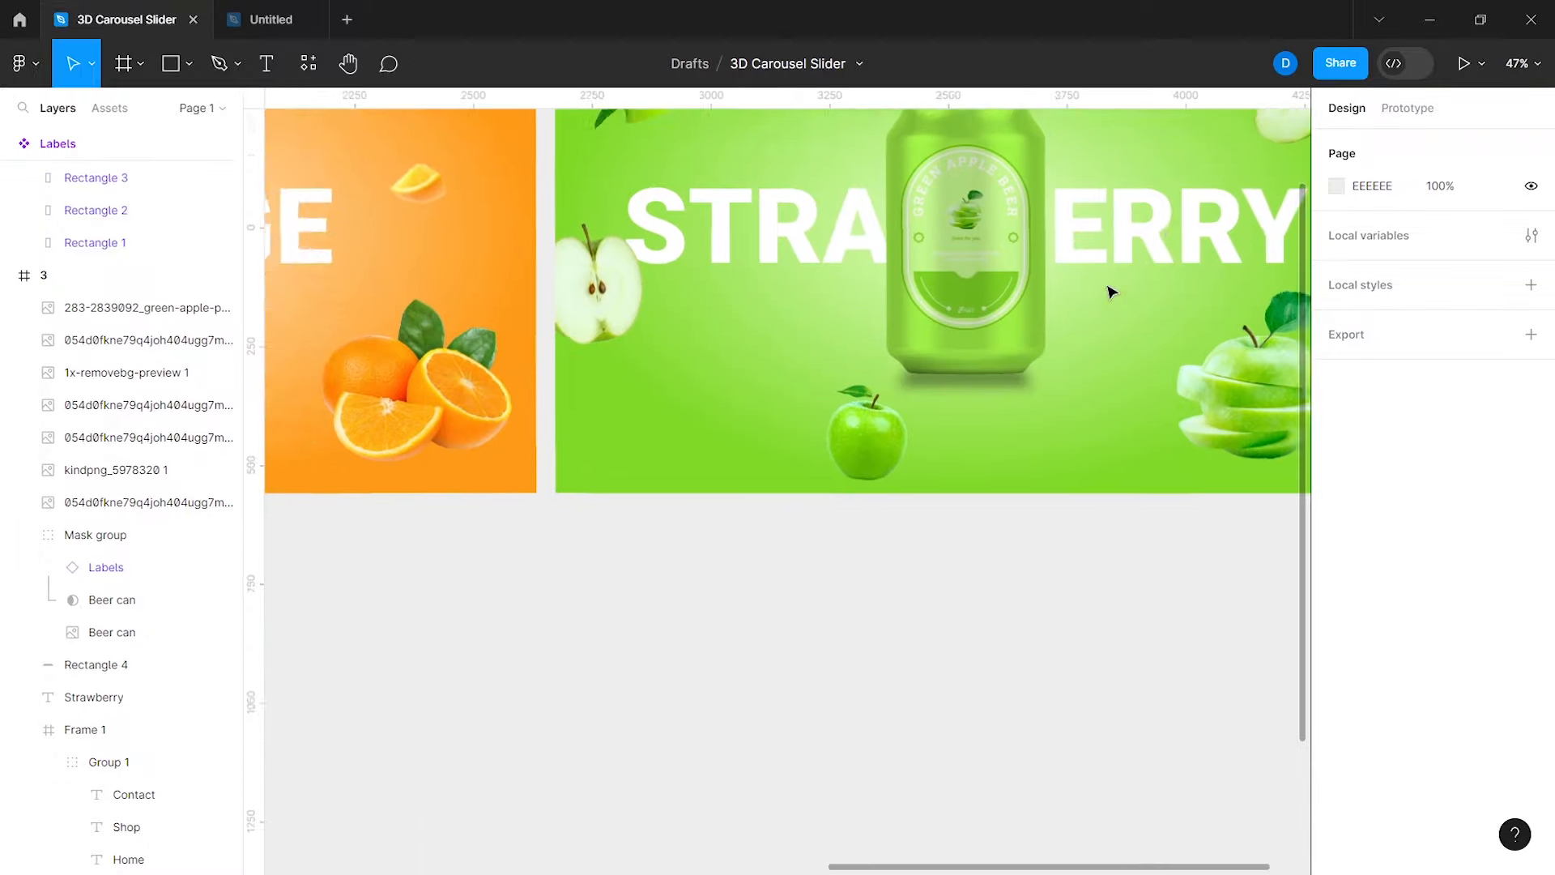
{"action": "scroll", "coordinate": [1111, 292], "scroll_direction": "up", "scroll_amount": 2}
{"action": "scroll", "coordinate": [1111, 292], "scroll_direction": "right", "scroll_amount": 2}
{"action": "left_click", "coordinate": [509, 413]}
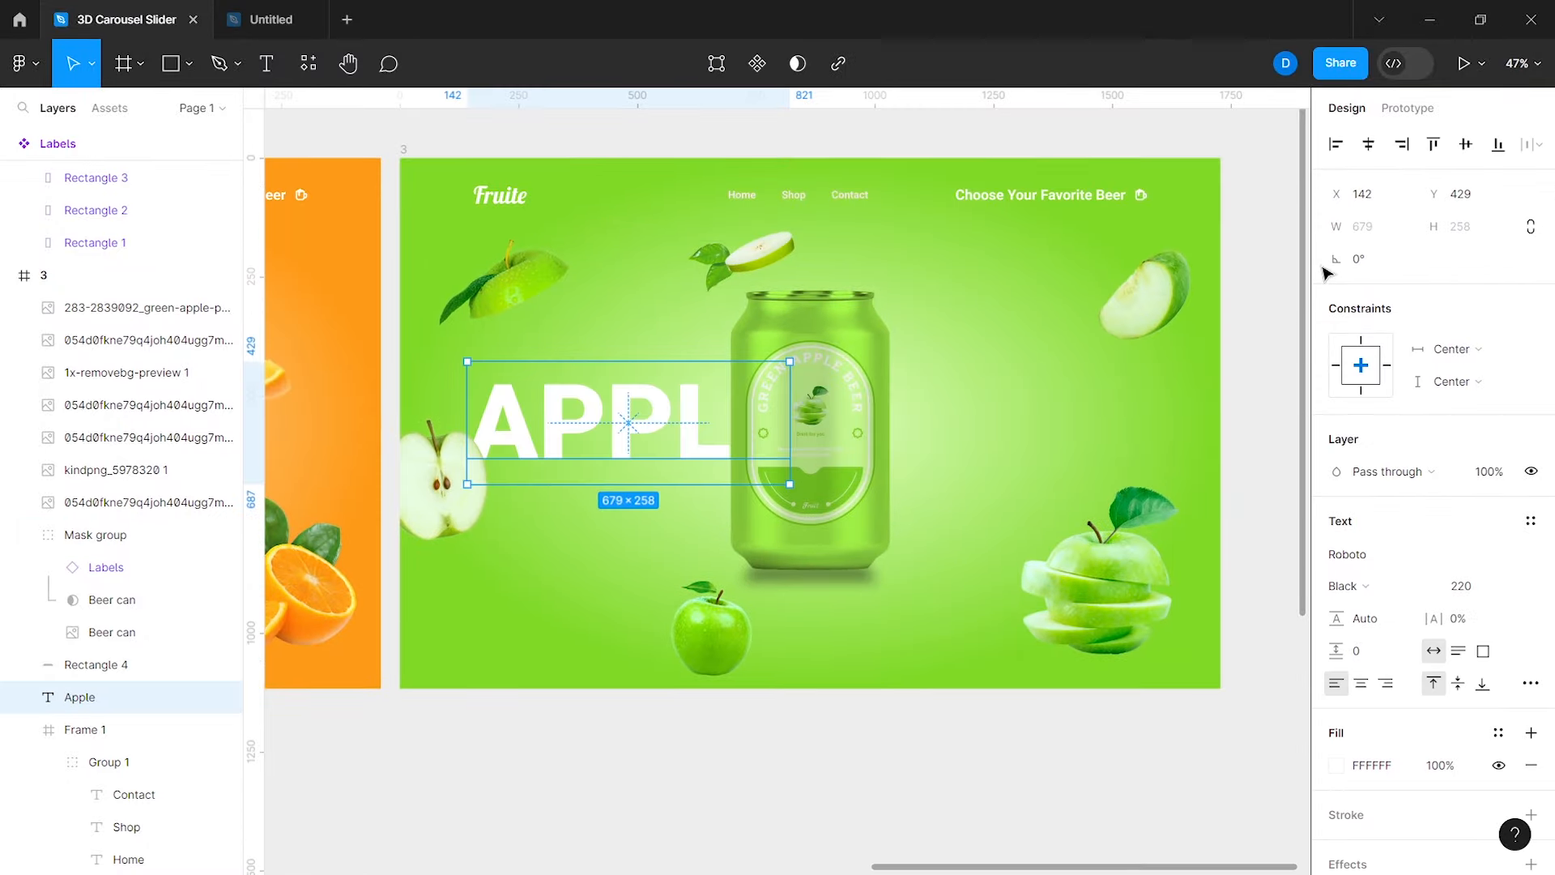
{"action": "left_click", "coordinate": [1371, 143]}
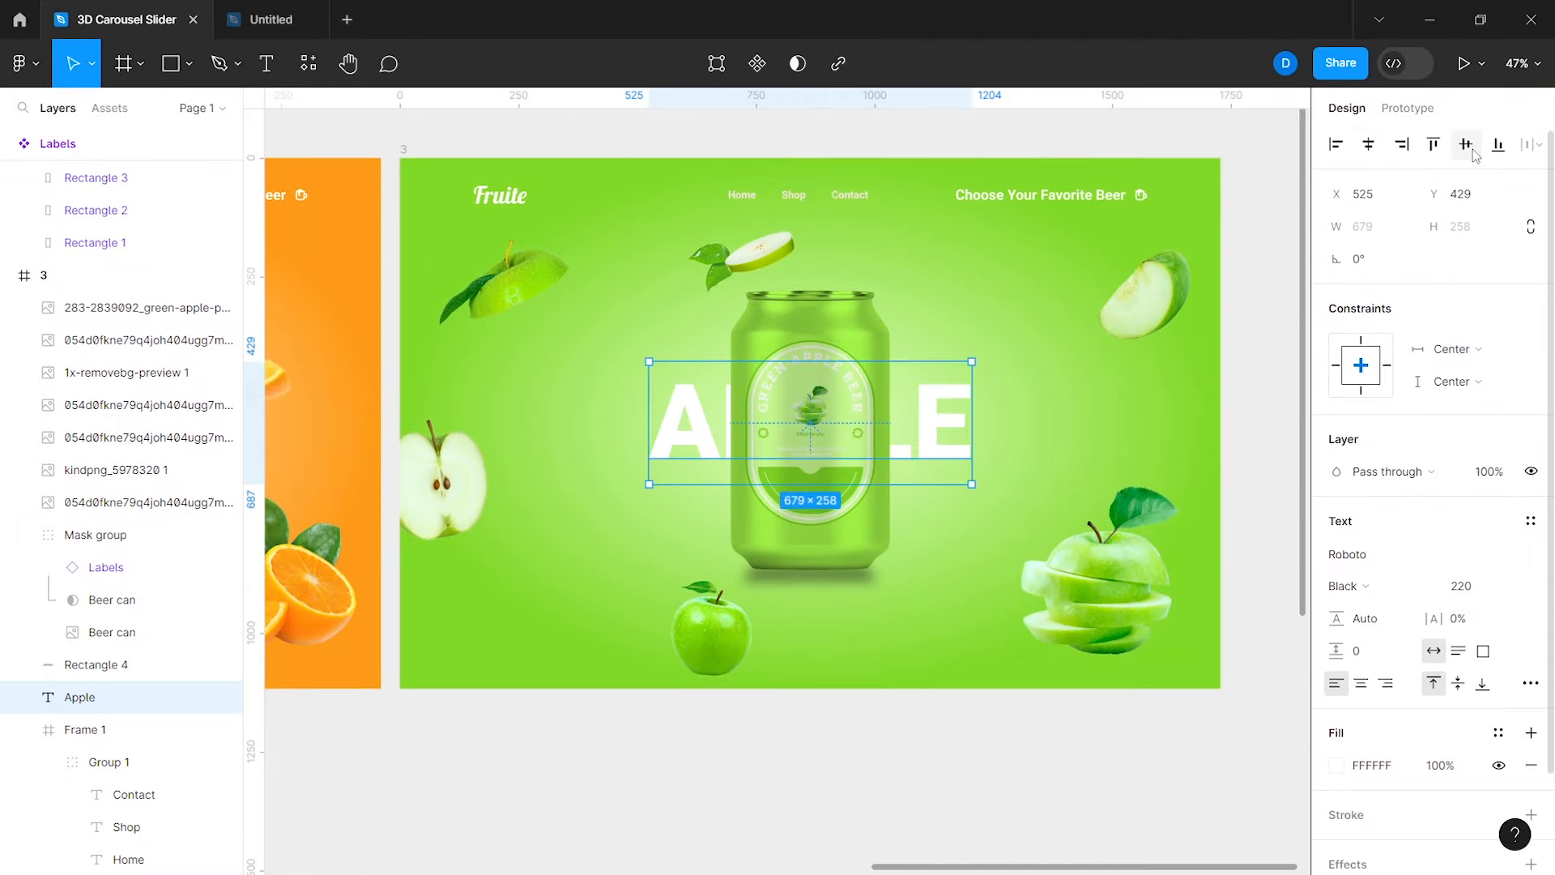
Step: Switch to the prototype settings and choose MacBook Pro 16" as the preview device
{"action": "left_click", "coordinate": [703, 747]}
{"action": "scroll", "coordinate": [703, 747], "scroll_direction": "down", "scroll_amount": 3}
{"action": "scroll", "coordinate": [703, 747], "scroll_direction": "left", "scroll_amount": 4}
{"action": "scroll", "coordinate": [703, 747], "scroll_direction": "down", "scroll_amount": 4}
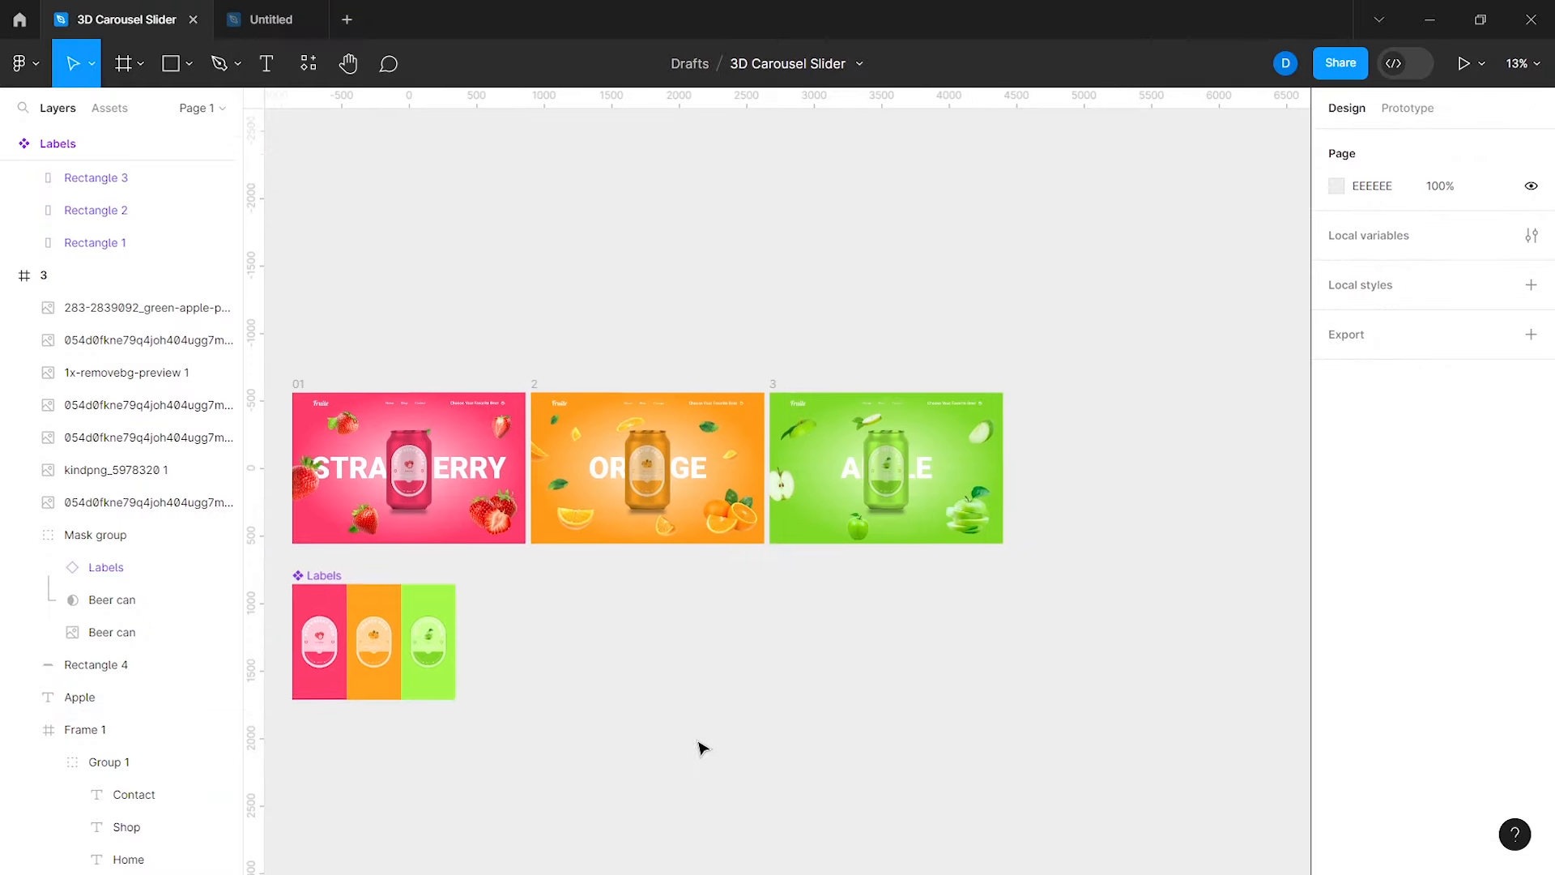
{"action": "scroll", "coordinate": [703, 747], "scroll_direction": "left", "scroll_amount": 1}
{"action": "scroll", "coordinate": [703, 746], "scroll_direction": "down", "scroll_amount": 1}
{"action": "scroll", "coordinate": [703, 747], "scroll_direction": "down", "scroll_amount": 1}
{"action": "left_click", "coordinate": [1407, 107]}
{"action": "left_click", "coordinate": [1378, 185]}
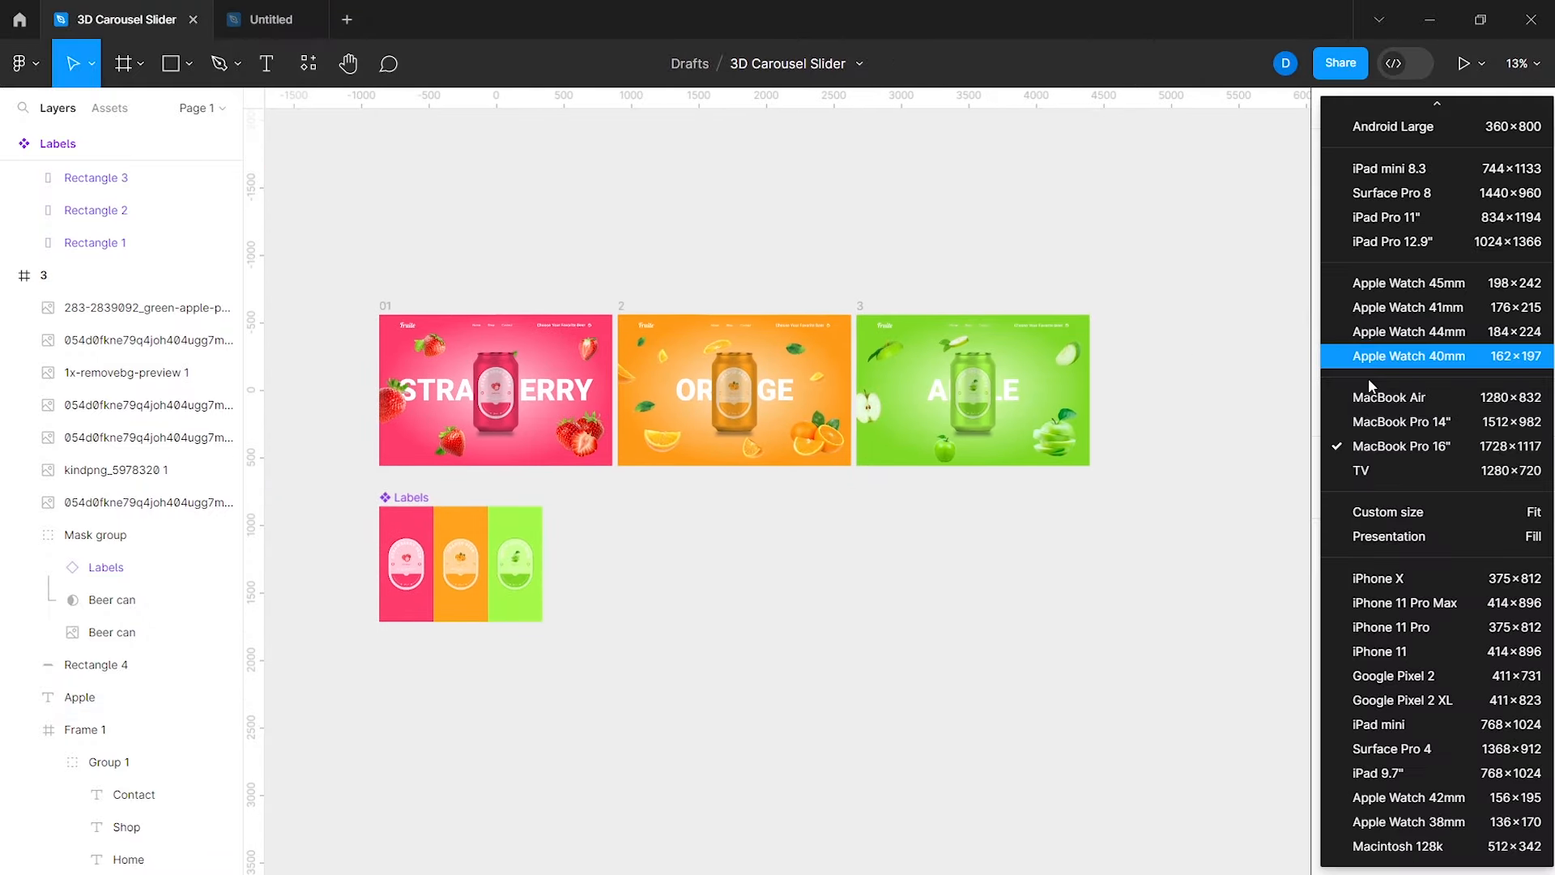
{"action": "left_click", "coordinate": [1375, 446]}
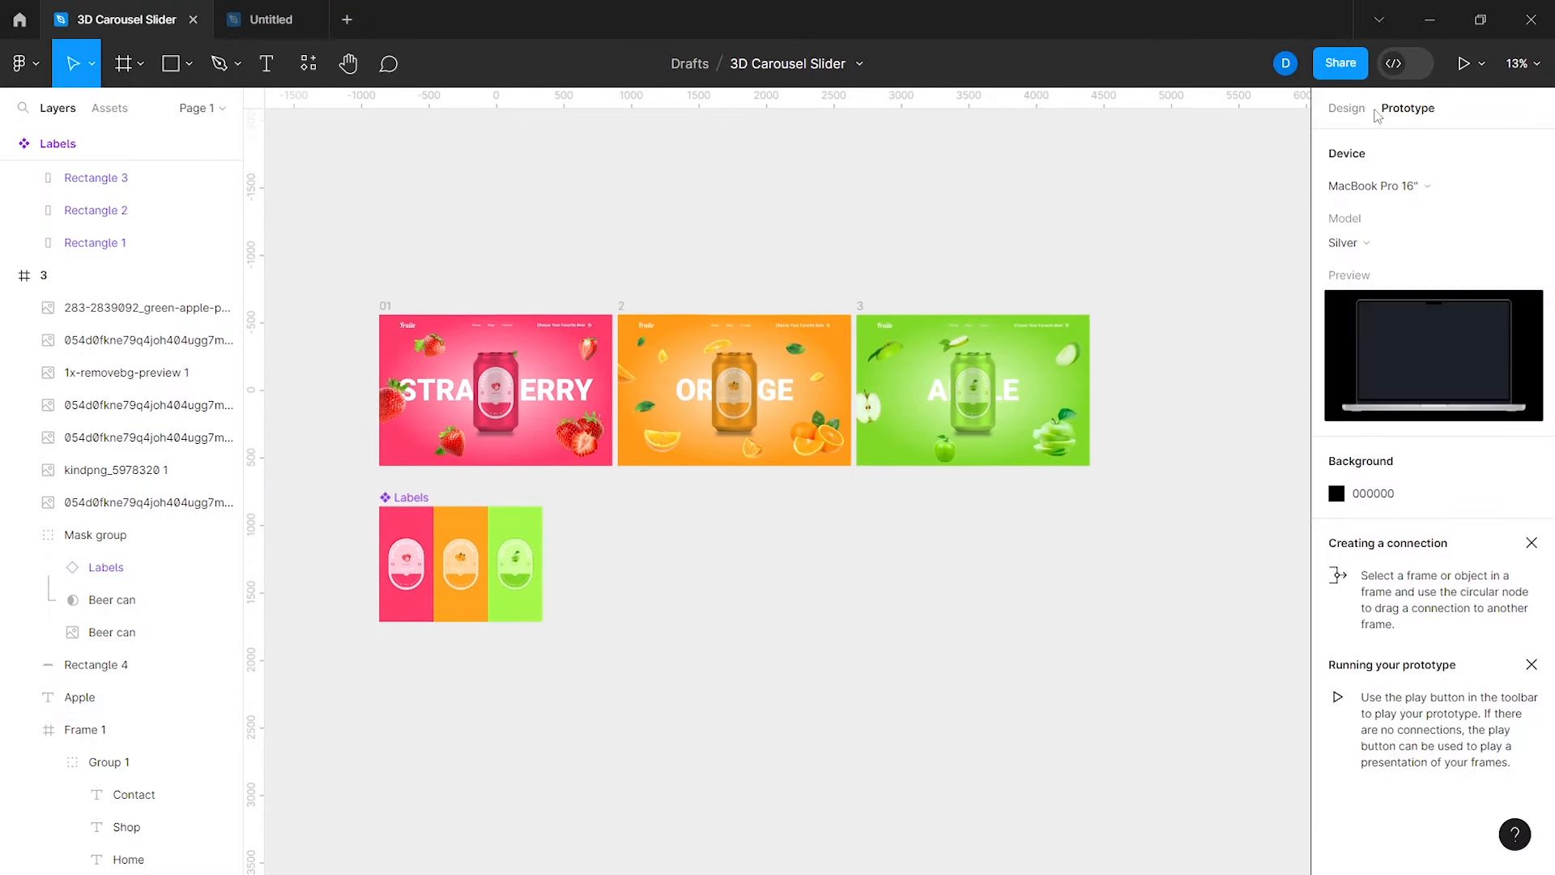
Step: Connect frame 01 to frame 2 with a prototype interaction triggered On drag
{"action": "left_click", "coordinate": [386, 306]}
{"action": "scroll", "coordinate": [461, 390], "scroll_direction": "left", "scroll_amount": 2}
{"action": "scroll", "coordinate": [602, 381], "scroll_direction": "up", "scroll_amount": 3}
{"action": "scroll", "coordinate": [602, 384], "scroll_direction": "right", "scroll_amount": 1}
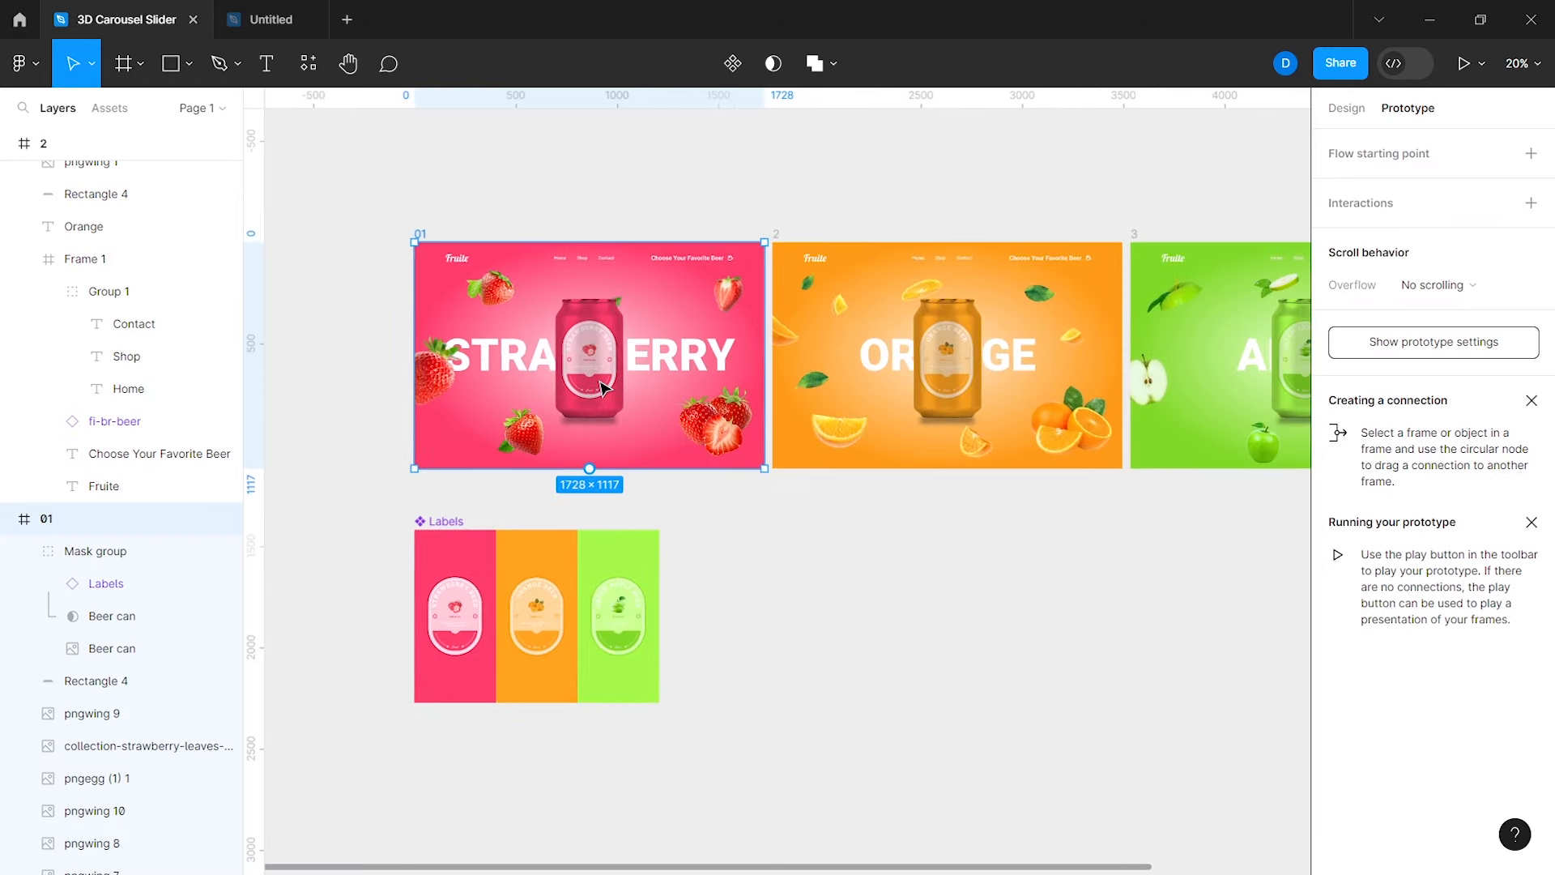
{"action": "left_click_drag", "start_coordinate": [764, 355], "coordinate": [790, 362]}
{"action": "left_click", "coordinate": [690, 405]}
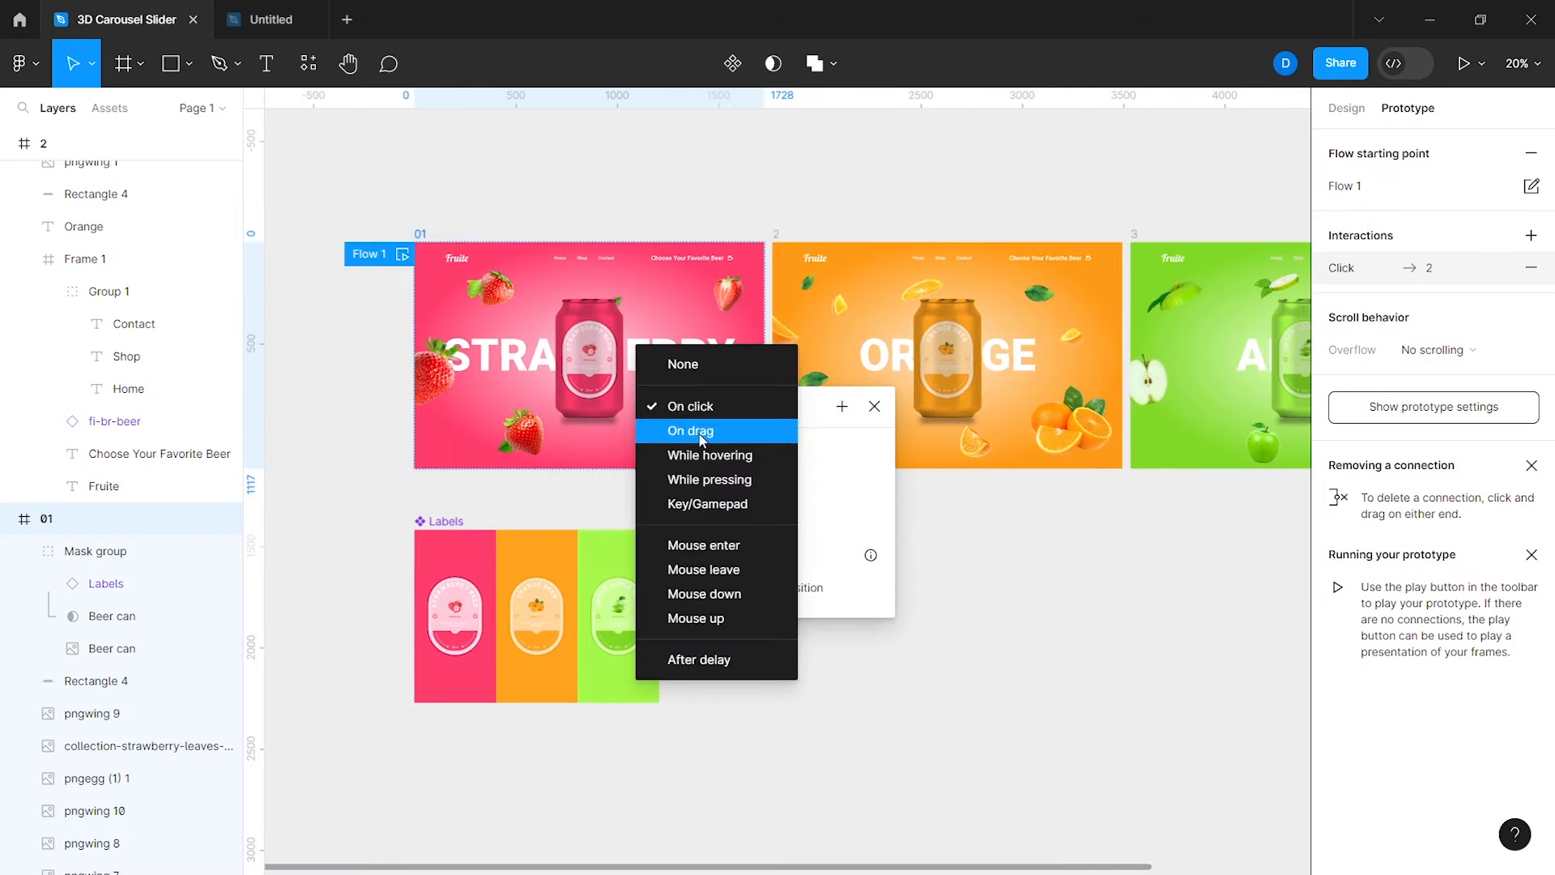
{"action": "left_click", "coordinate": [702, 440]}
Step: Set the frame 01 interaction's animation to Smart animate with a custom spring curve and a duration of 833 ms
{"action": "left_click", "coordinate": [719, 518]}
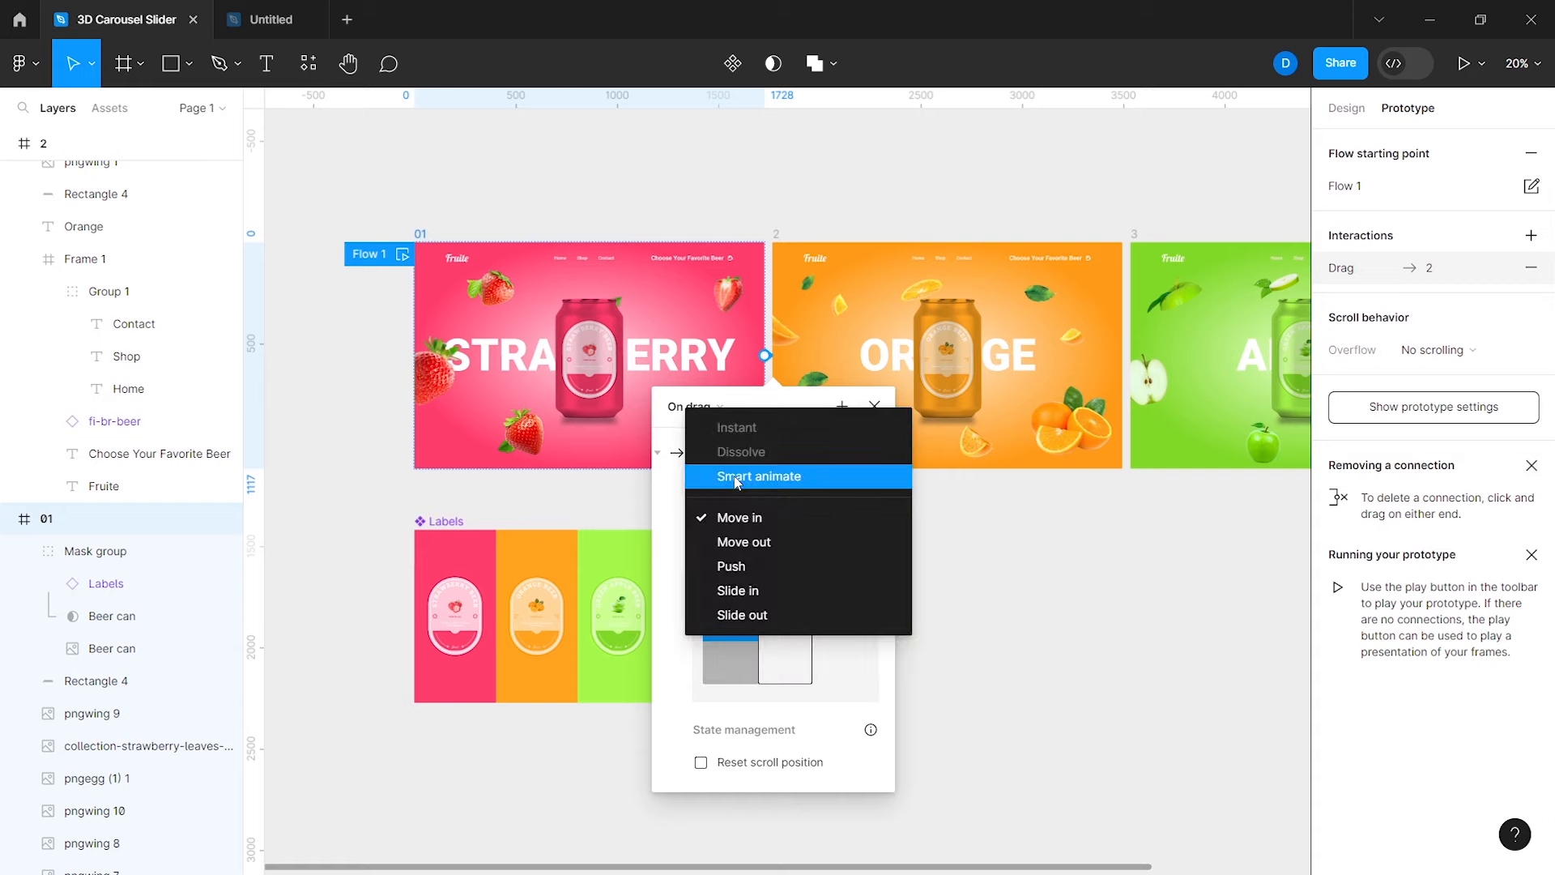
{"action": "left_click", "coordinate": [737, 480]}
{"action": "left_click", "coordinate": [715, 551]}
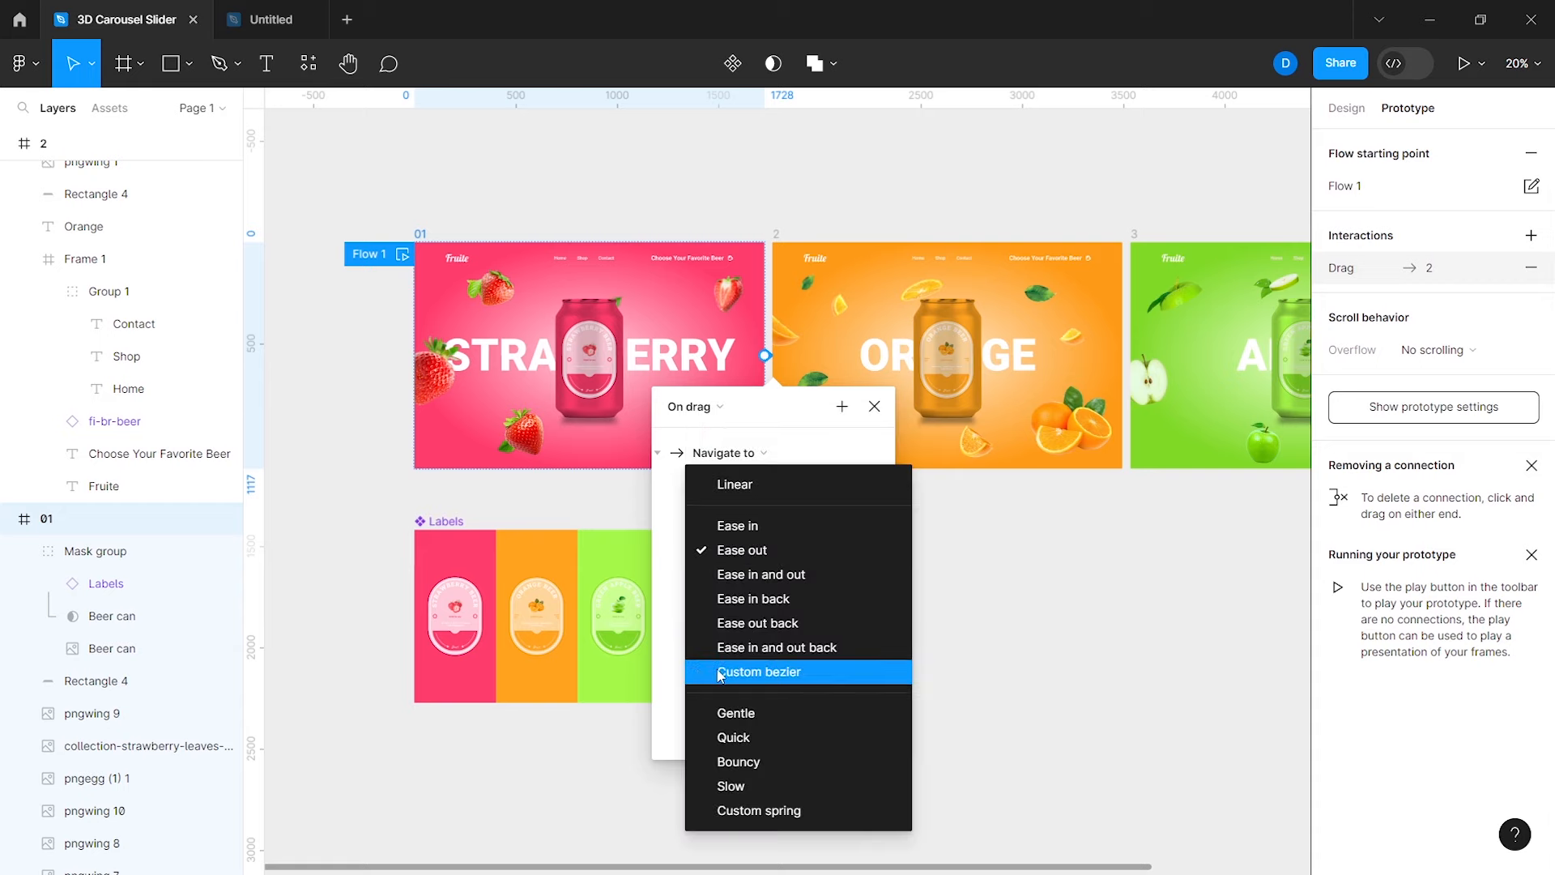
{"action": "left_click", "coordinate": [749, 554]}
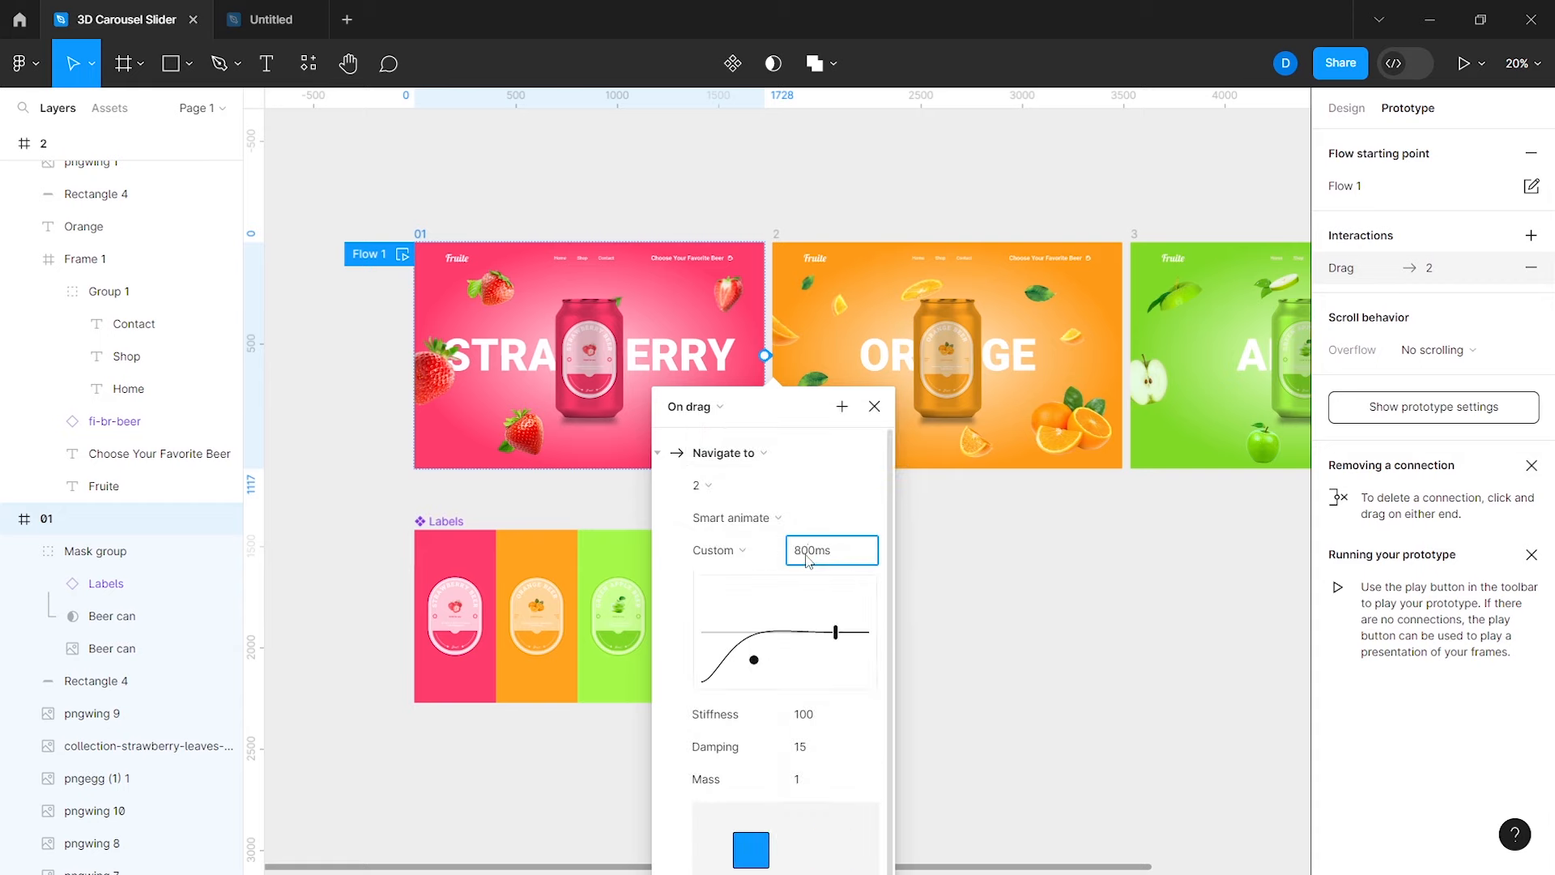
{"action": "type", "text": "3"}
{"action": "key", "text": "Return"}
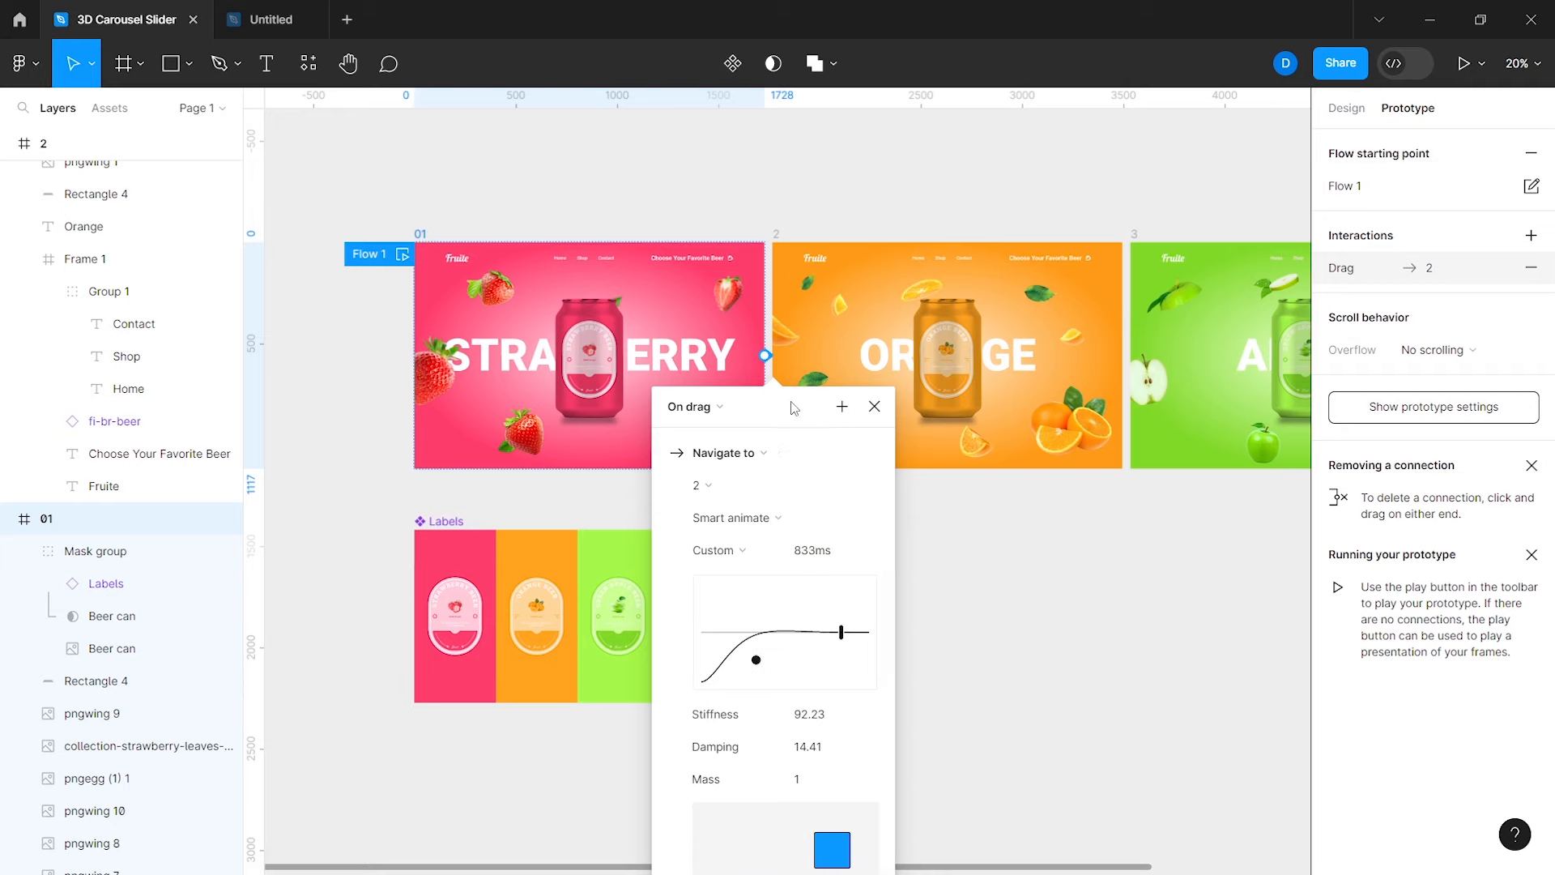
{"action": "left_click_drag", "start_coordinate": [794, 408], "coordinate": [1038, 223]}
{"action": "left_click", "coordinate": [1120, 224]}
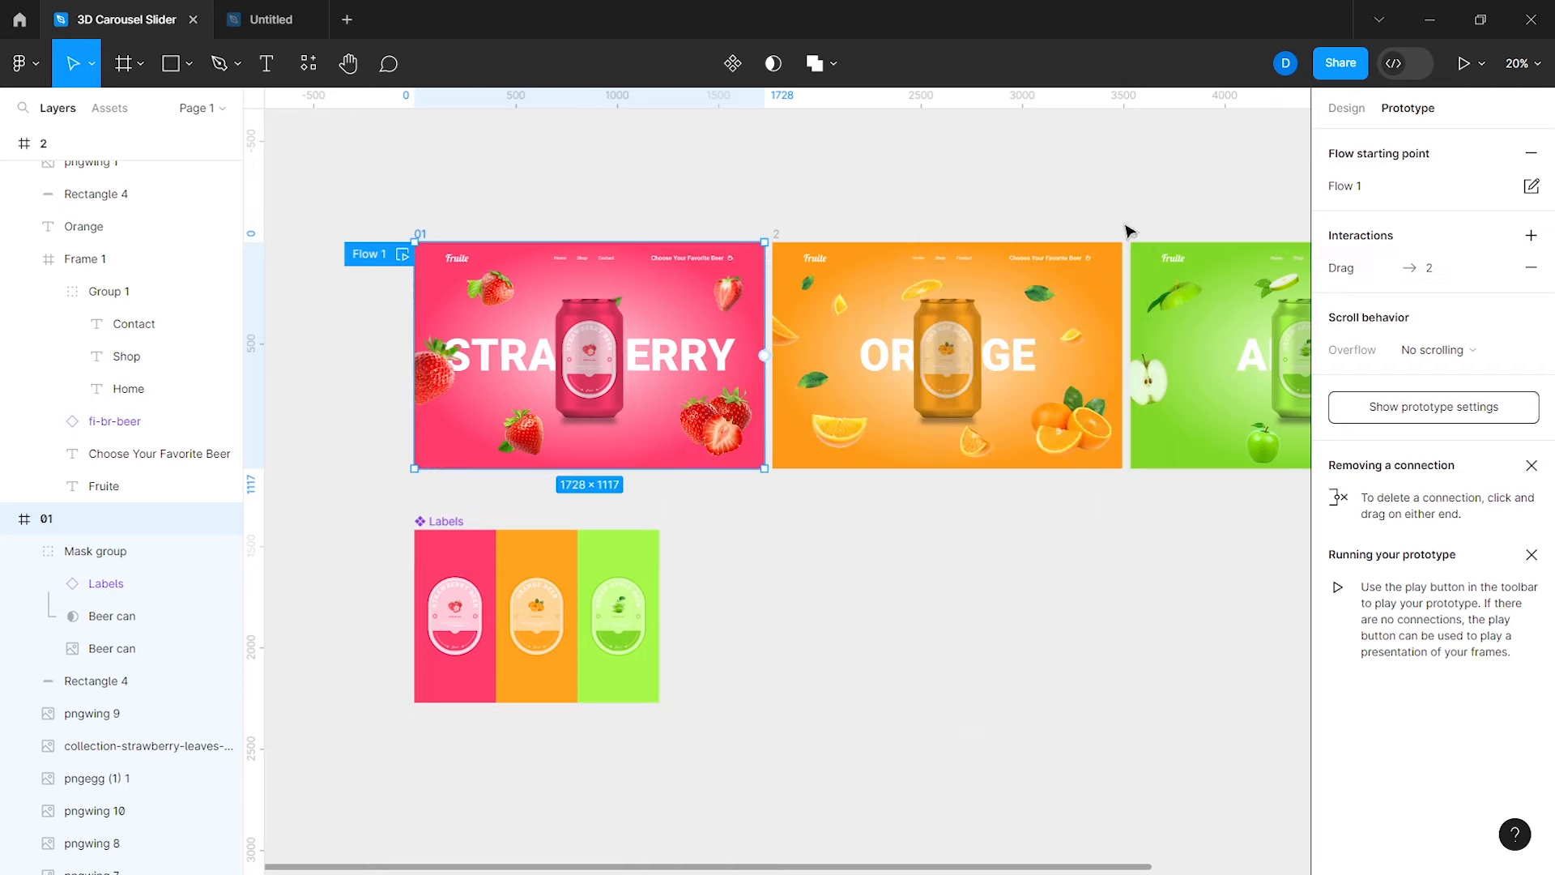
Step: Connect frame 2 to frame 3 with an On drag interaction, keeping Smart animate and the custom 833 ms spring
{"action": "left_click", "coordinate": [780, 235]}
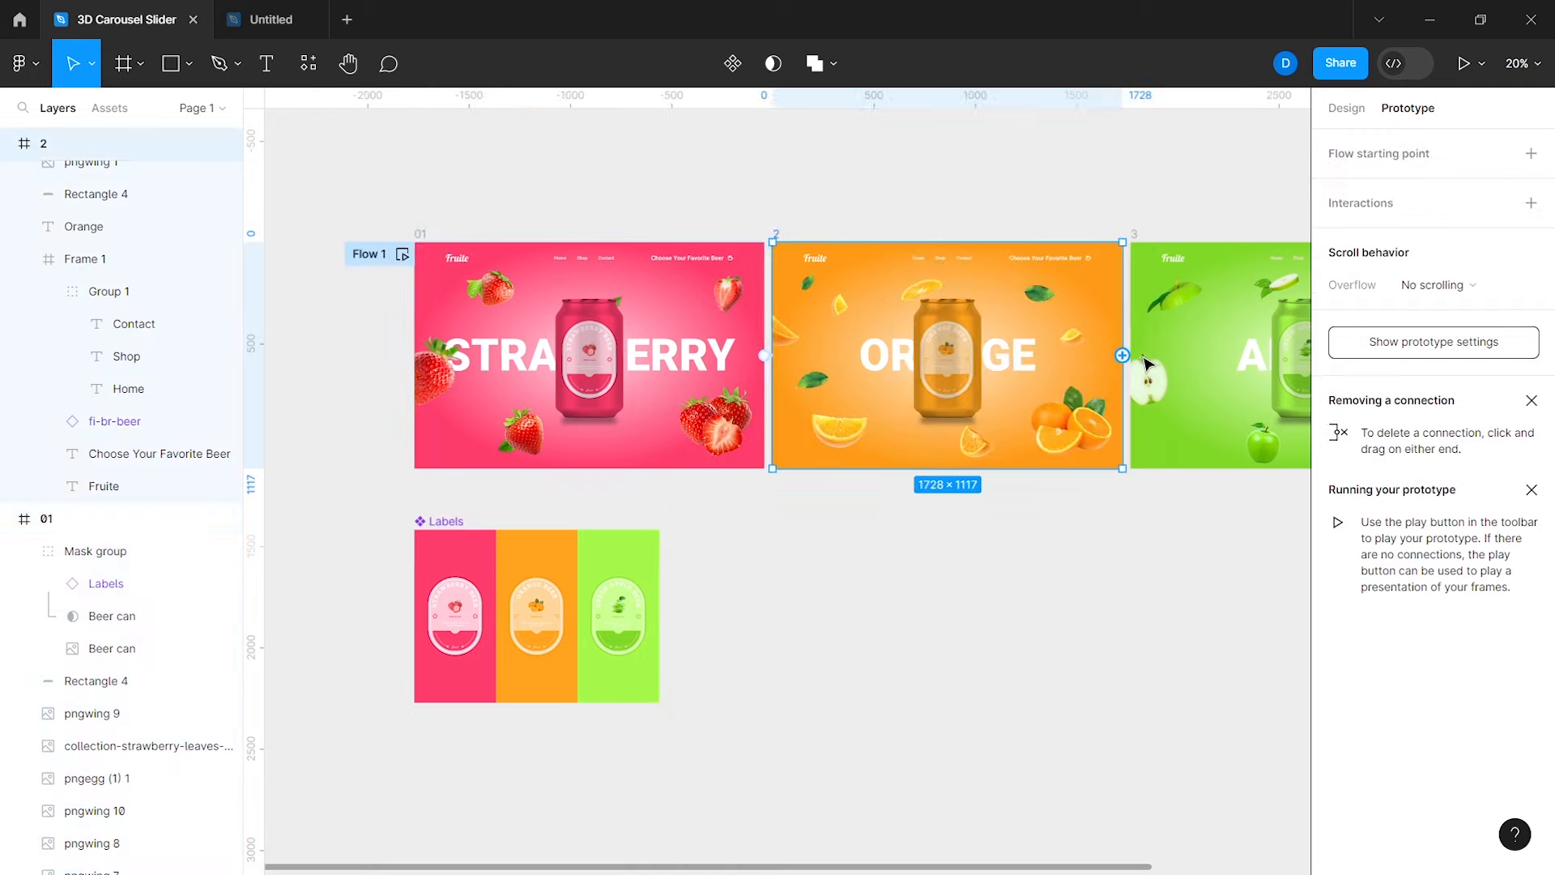
{"action": "left_click_drag", "start_coordinate": [1123, 355], "coordinate": [1177, 228]}
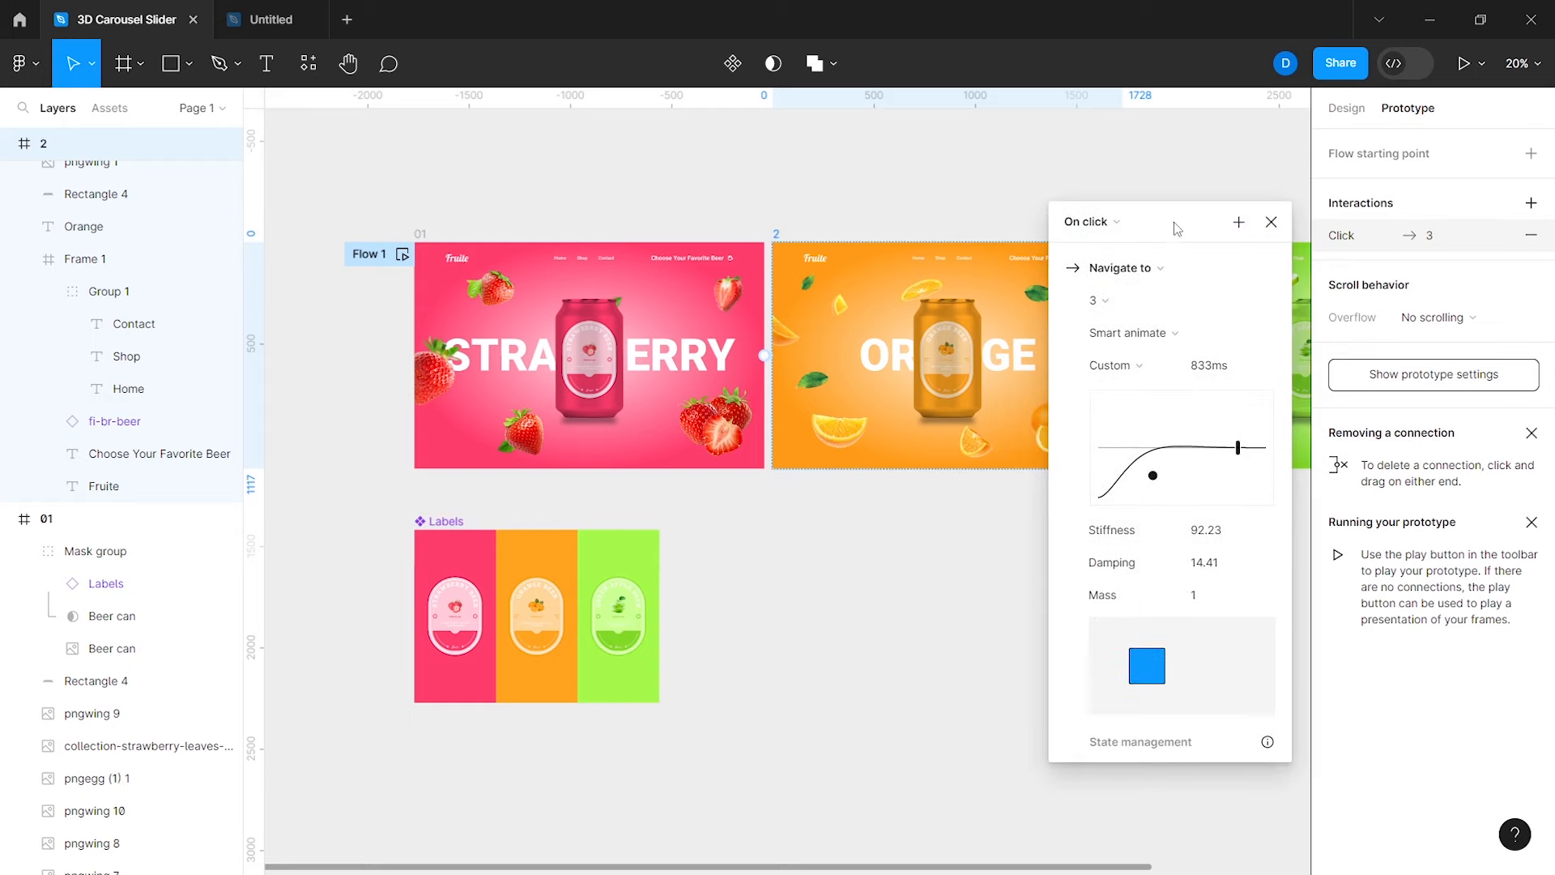
{"action": "left_click", "coordinate": [1090, 221]}
{"action": "left_click", "coordinate": [1086, 244]}
{"action": "left_click", "coordinate": [1272, 221]}
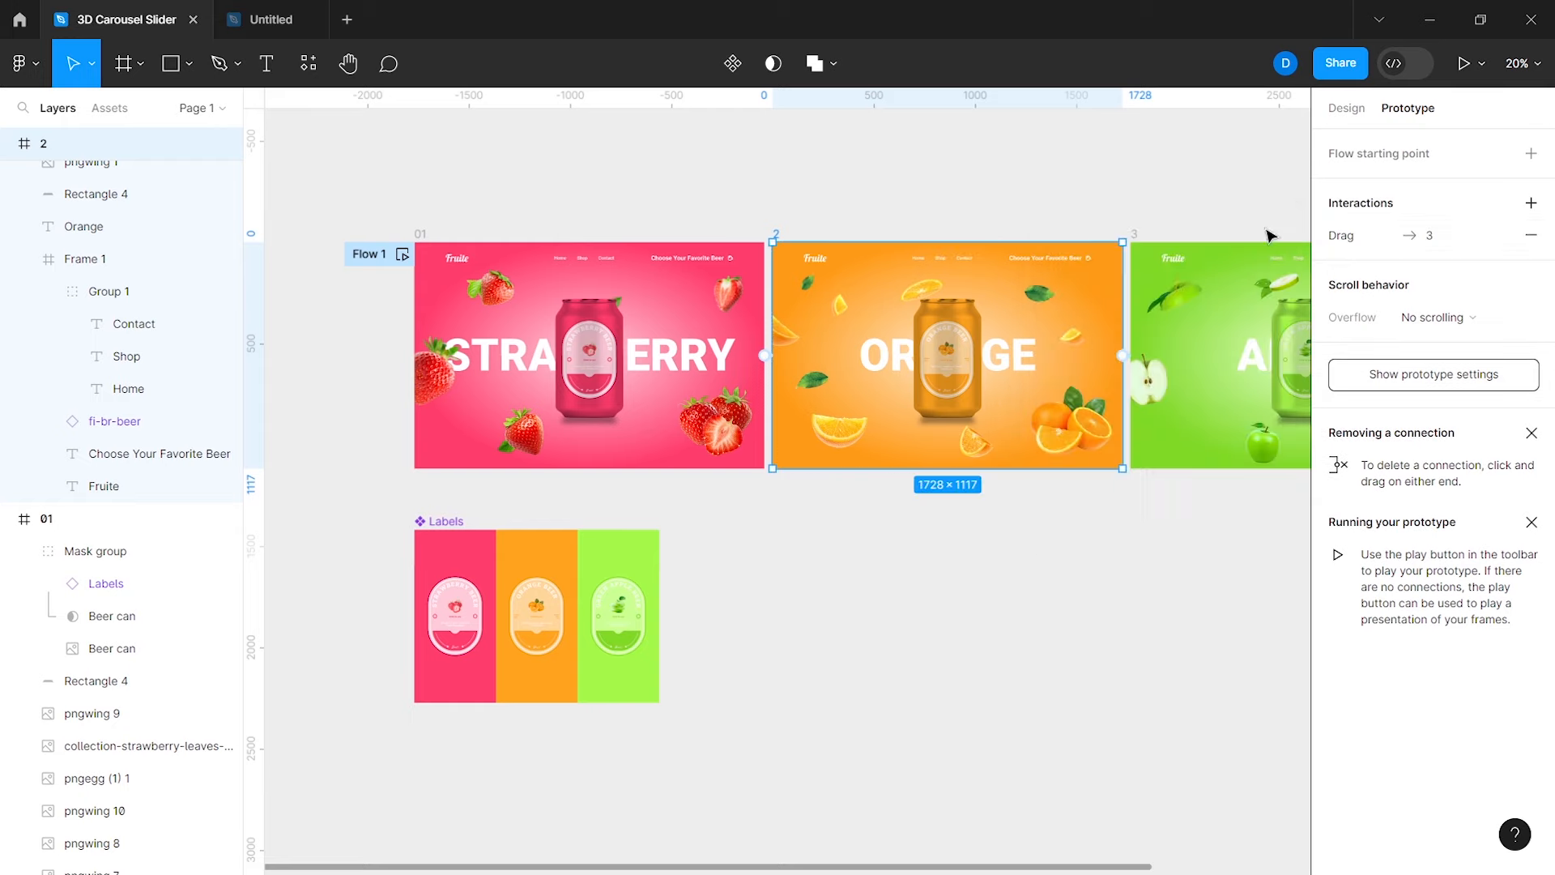
Step: Set the prototype preview device to None, run the slider prototype and return to the design file
{"action": "left_click", "coordinate": [1045, 567]}
{"action": "scroll", "coordinate": [1044, 567], "scroll_direction": "right", "scroll_amount": 2}
{"action": "scroll", "coordinate": [1043, 566], "scroll_direction": "down", "scroll_amount": 1}
{"action": "scroll", "coordinate": [1043, 566], "scroll_direction": "right", "scroll_amount": 1}
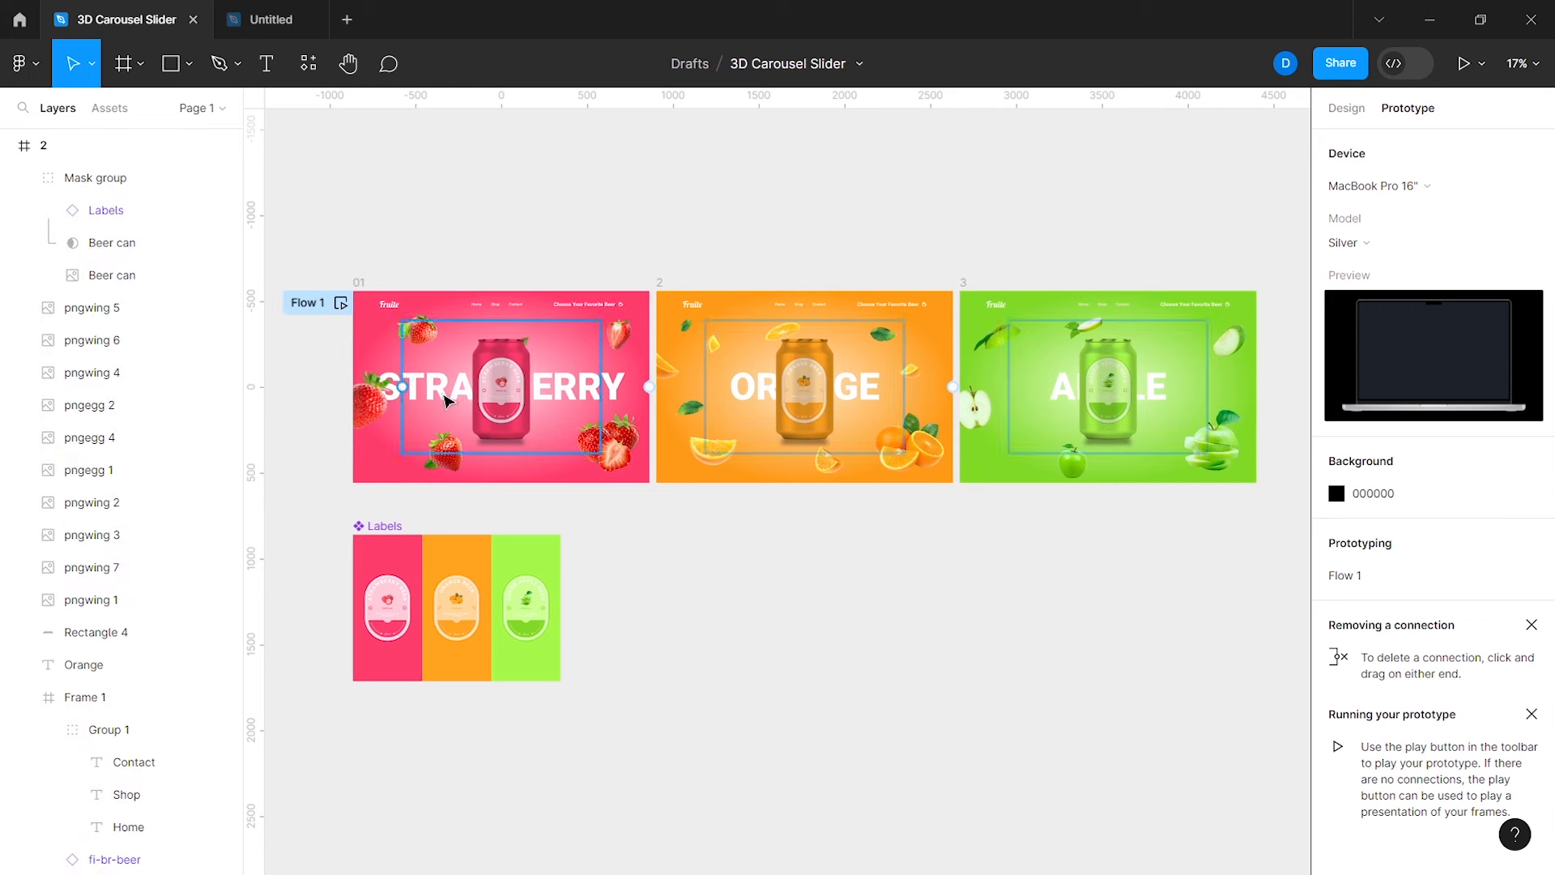
{"action": "left_click", "coordinate": [1404, 190]}
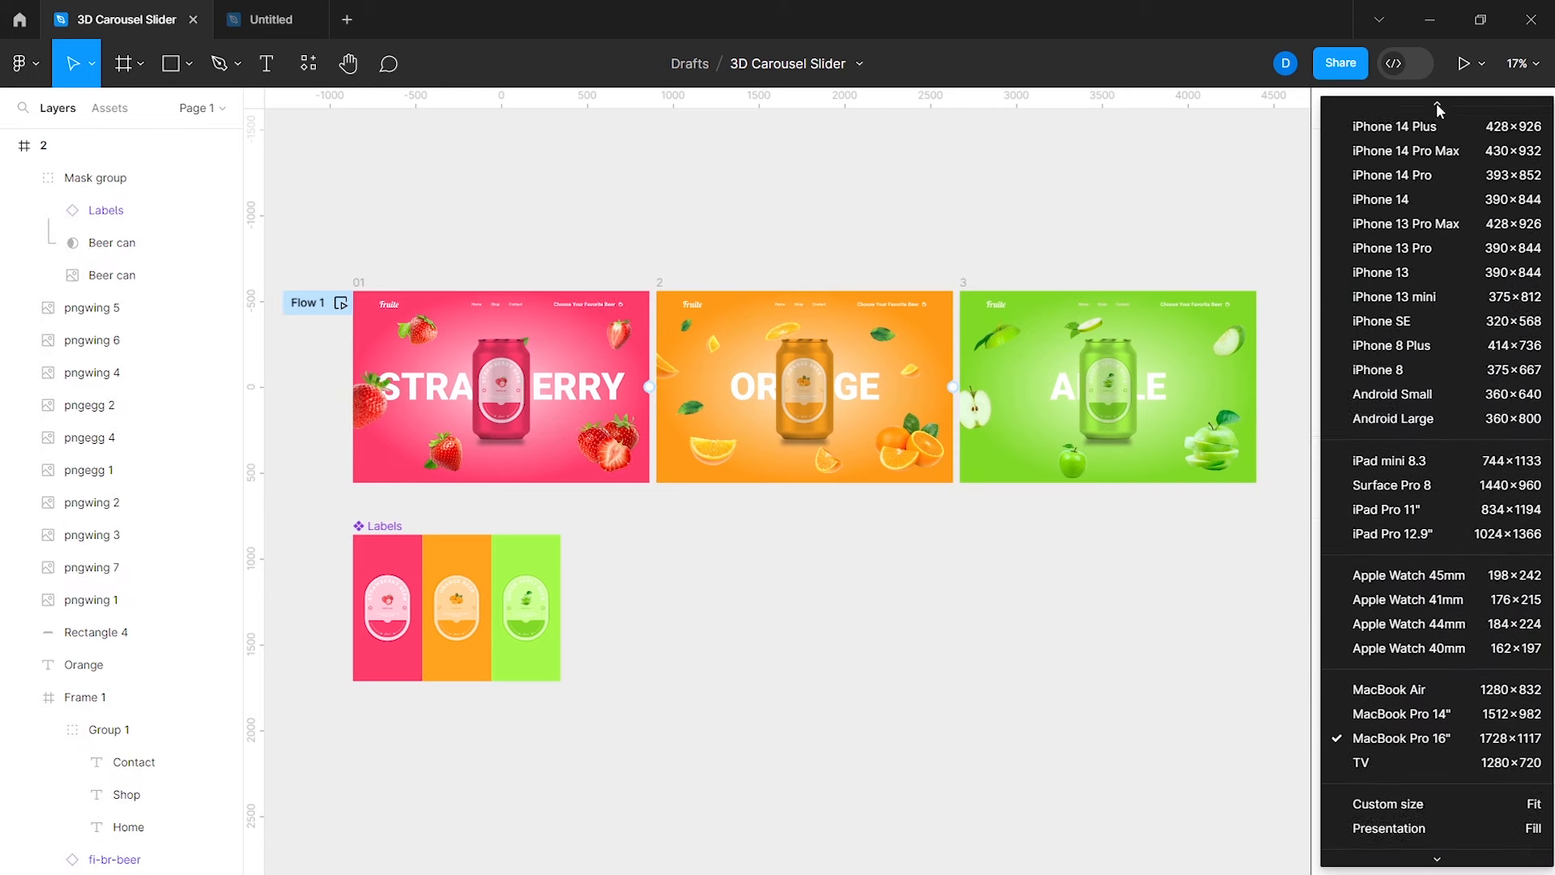
{"action": "left_click", "coordinate": [1407, 121]}
{"action": "left_click", "coordinate": [1463, 63]}
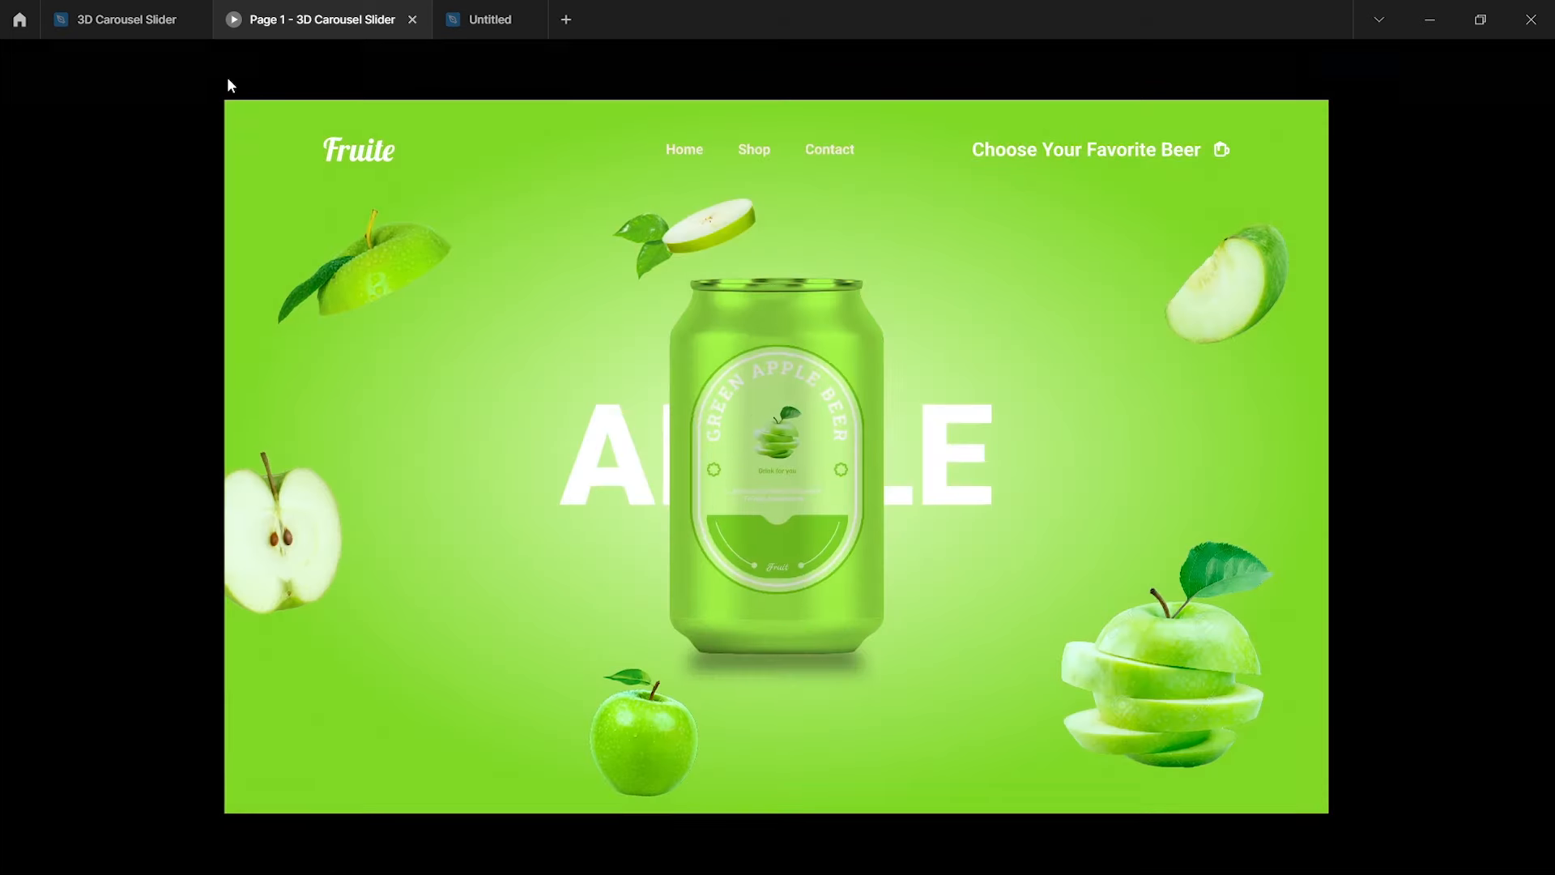
{"action": "left_click", "coordinate": [166, 21]}
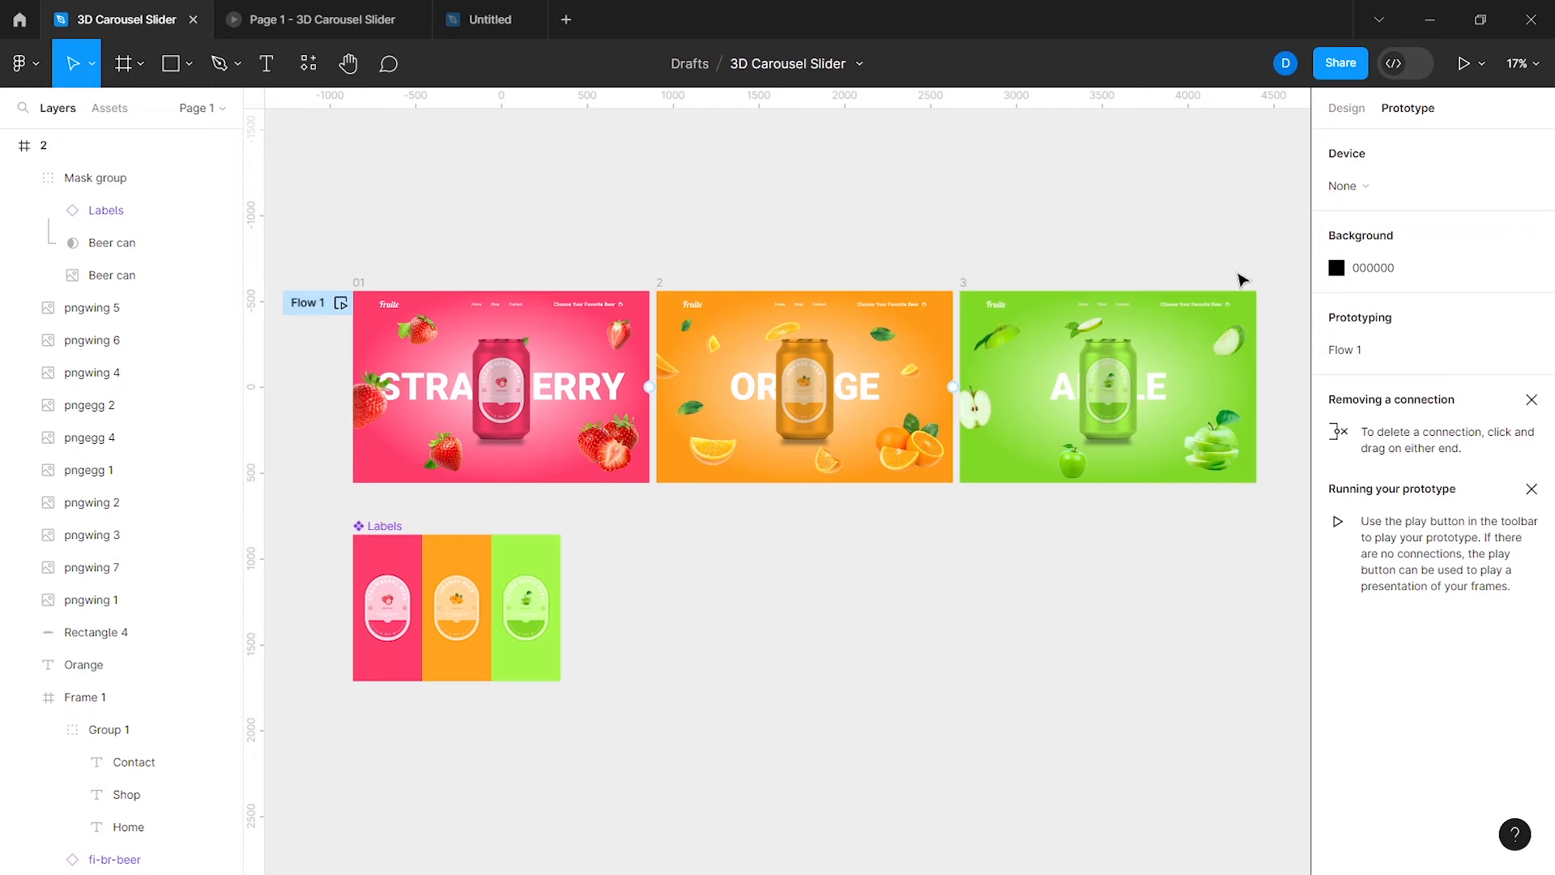
Step: Add a MacBook Pro 16" frame beneath the carousel frames, beside the Labels component, and hide its white fill
{"action": "left_click", "coordinate": [1347, 109]}
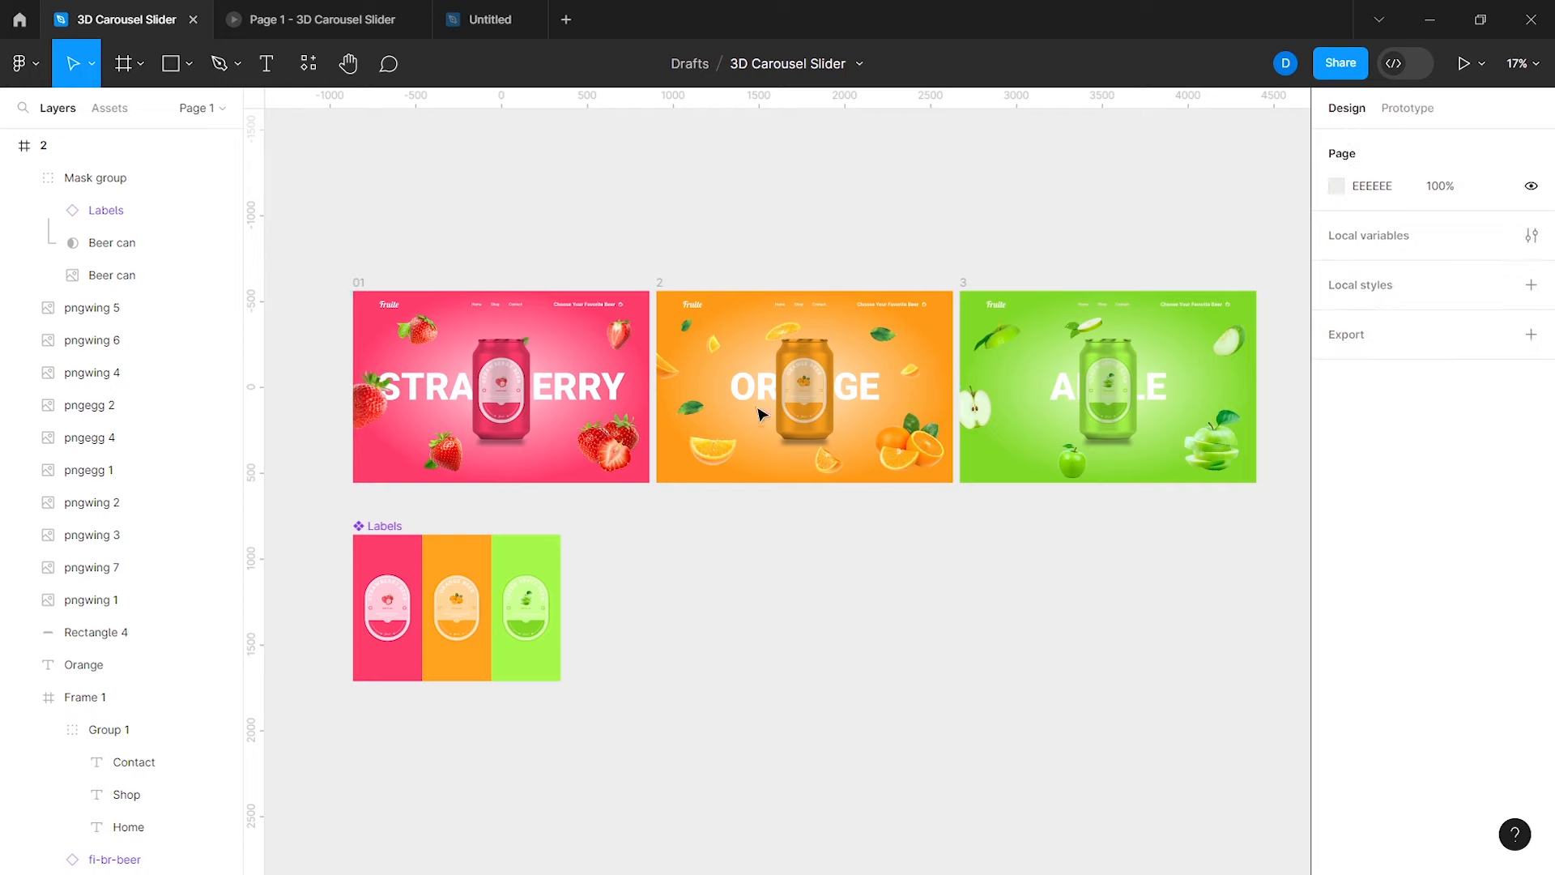
{"action": "left_click", "coordinate": [91, 567]}
{"action": "left_click", "coordinate": [123, 64]}
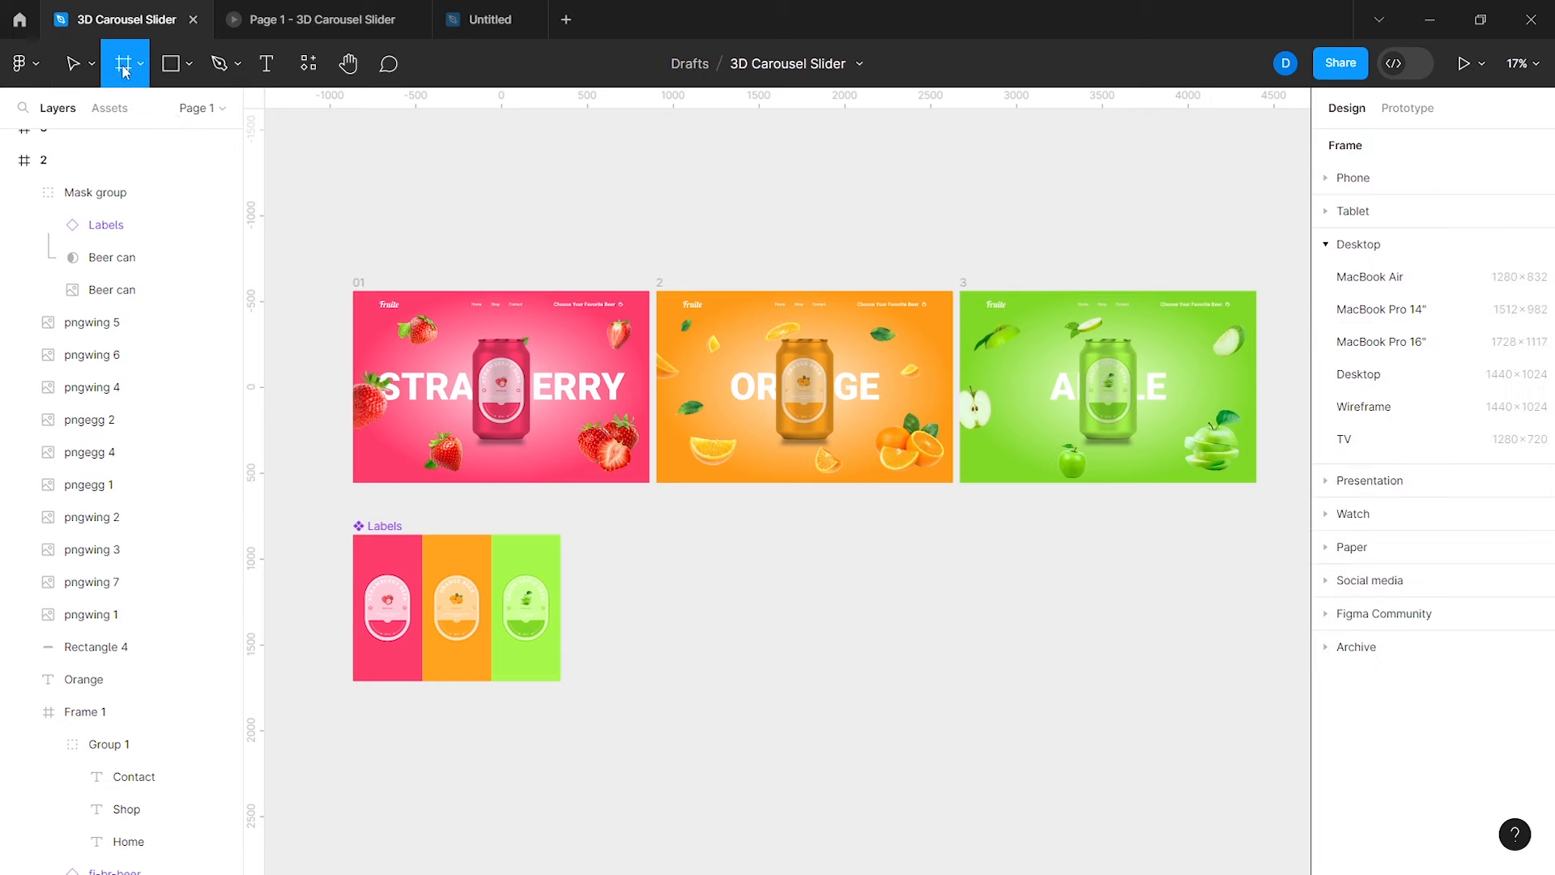
{"action": "left_click", "coordinate": [1381, 341]}
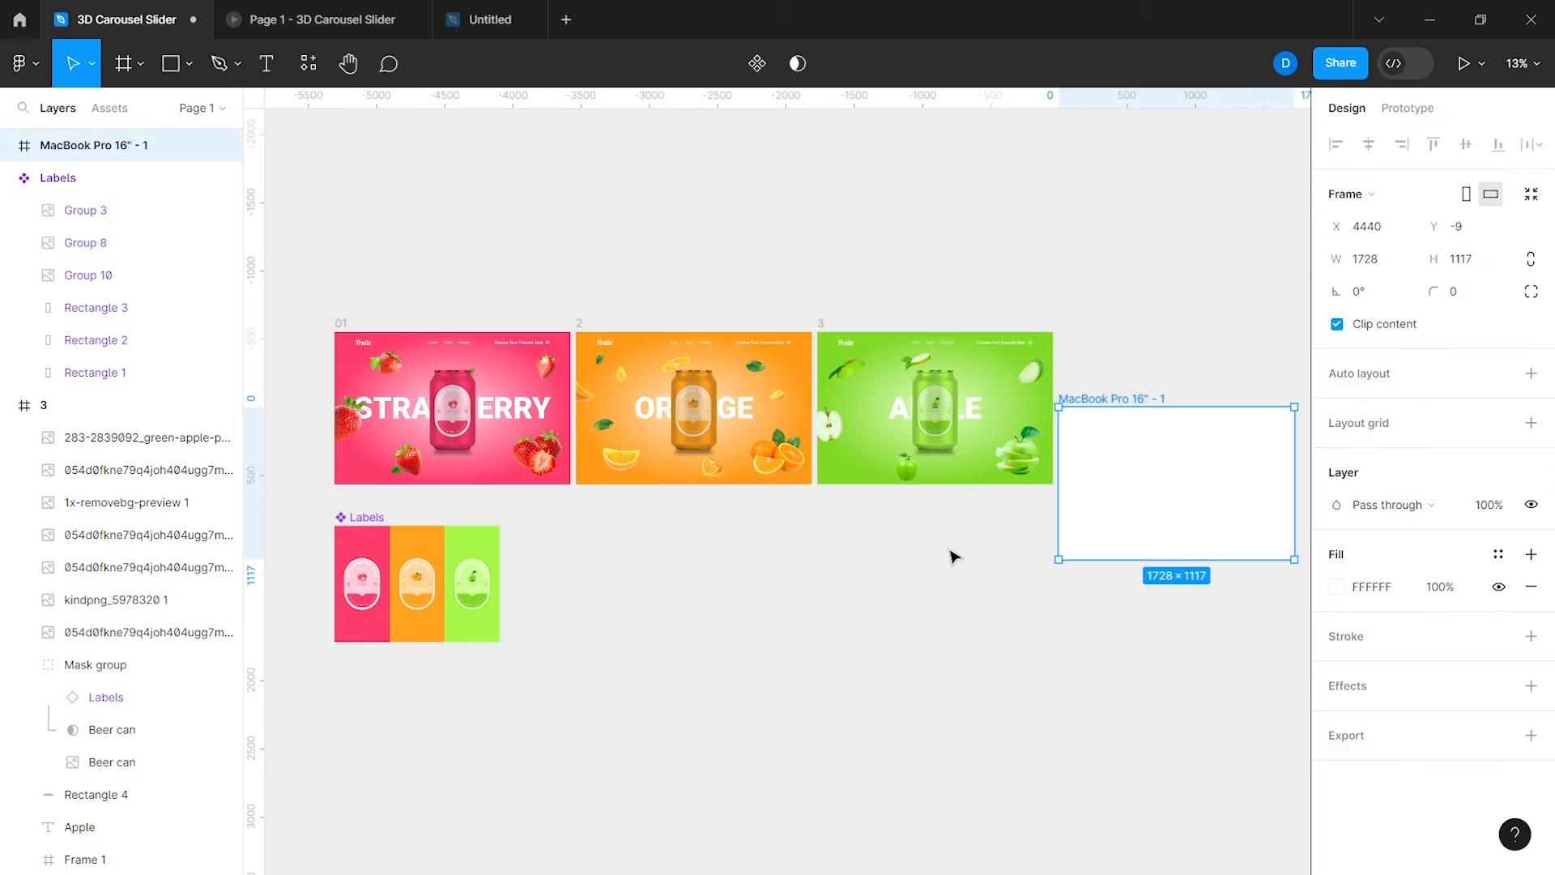
{"action": "left_click_drag", "start_coordinate": [1153, 465], "coordinate": [649, 584]}
{"action": "scroll", "coordinate": [648, 583], "scroll_direction": "down", "scroll_amount": 3}
{"action": "scroll", "coordinate": [647, 583], "scroll_direction": "left", "scroll_amount": 3}
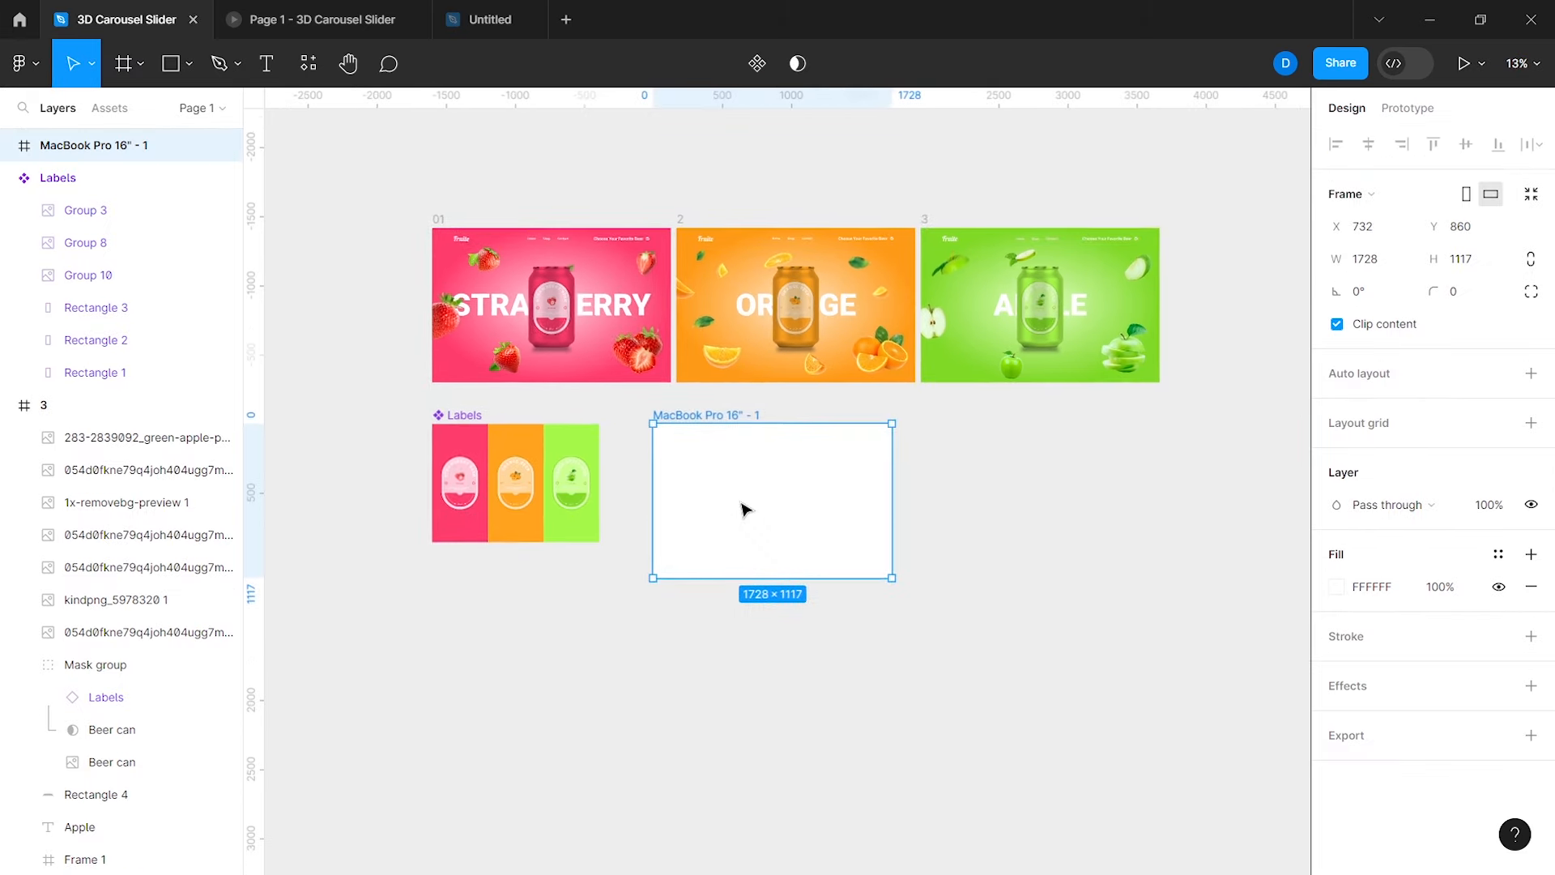
{"action": "scroll", "coordinate": [745, 509], "scroll_direction": "up", "scroll_amount": 3}
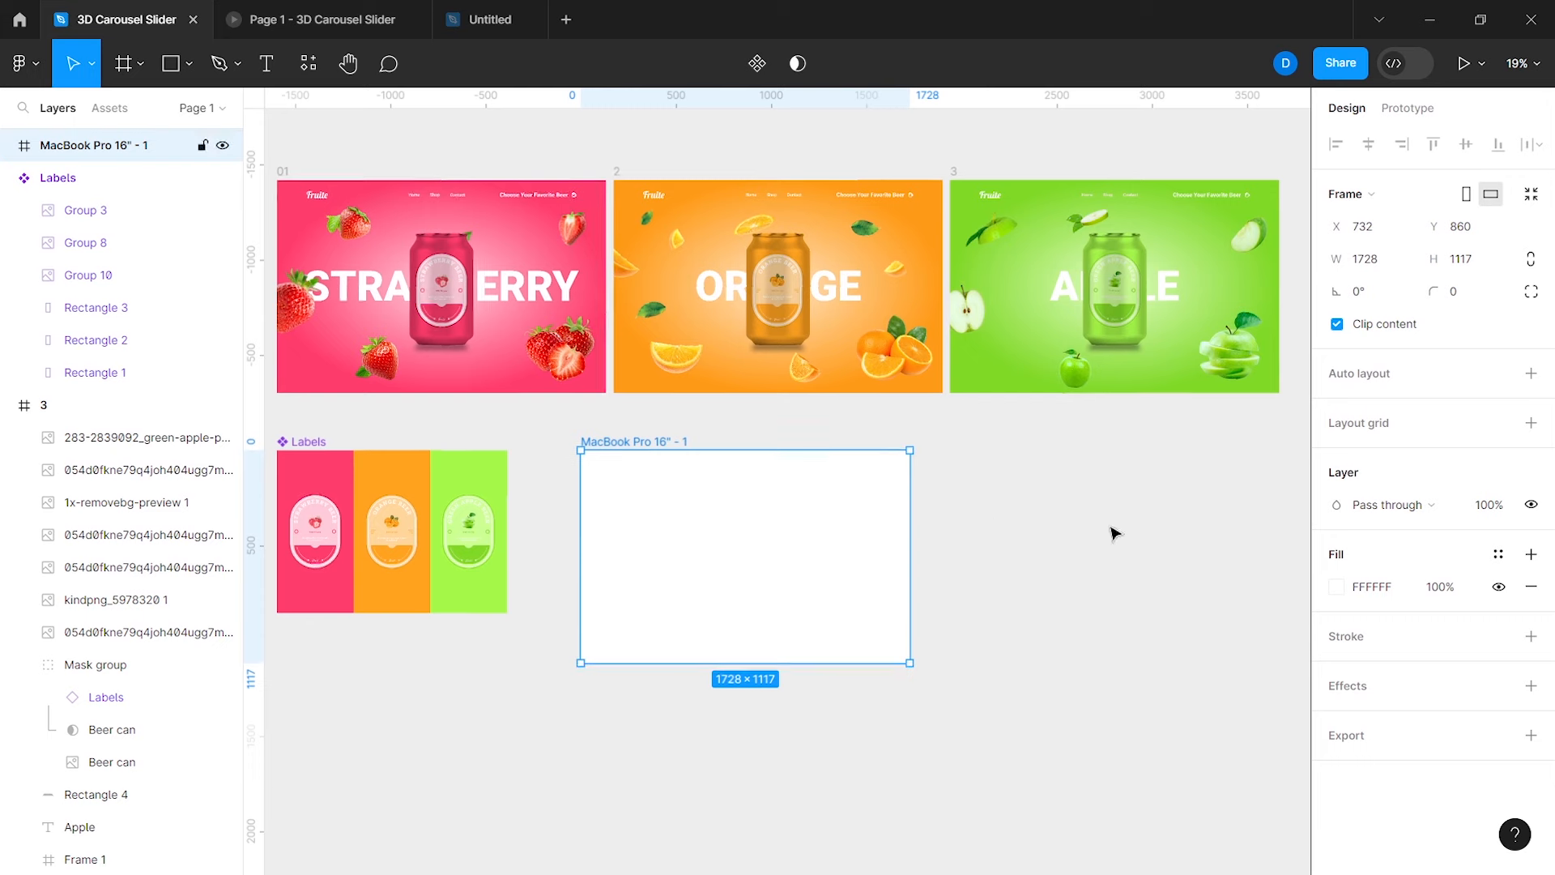
{"action": "left_click", "coordinate": [1499, 588]}
Step: Copy the Strawberry text from frame 01 into the empty MacBook Pro 16" - 1 frame
{"action": "left_click", "coordinate": [347, 284]}
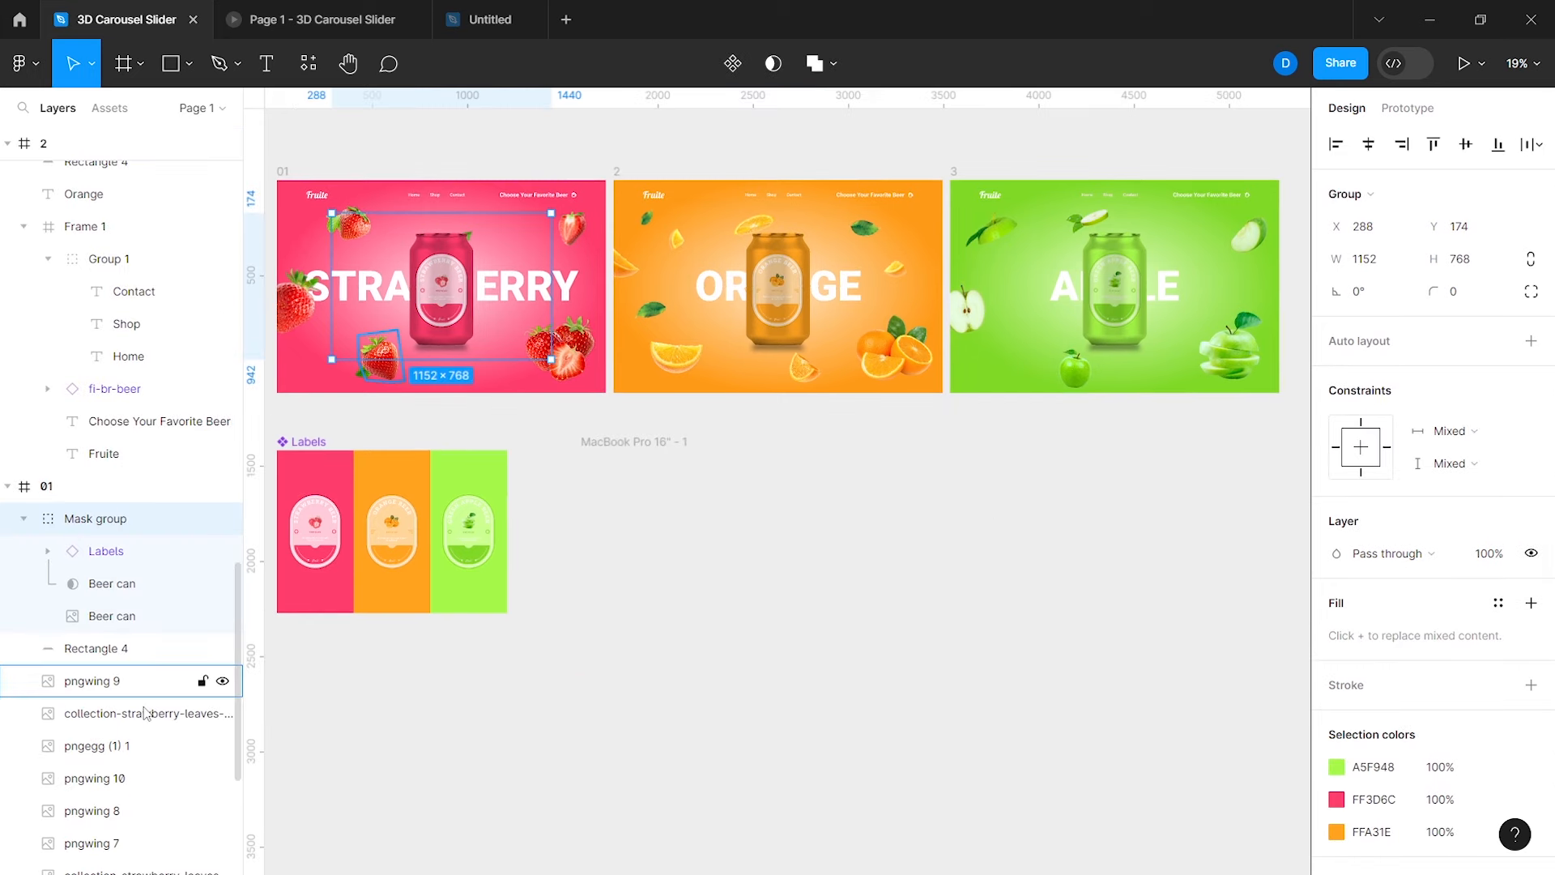
{"action": "scroll", "coordinate": [146, 713], "scroll_direction": "down", "scroll_amount": 3}
{"action": "left_click", "coordinate": [126, 779]}
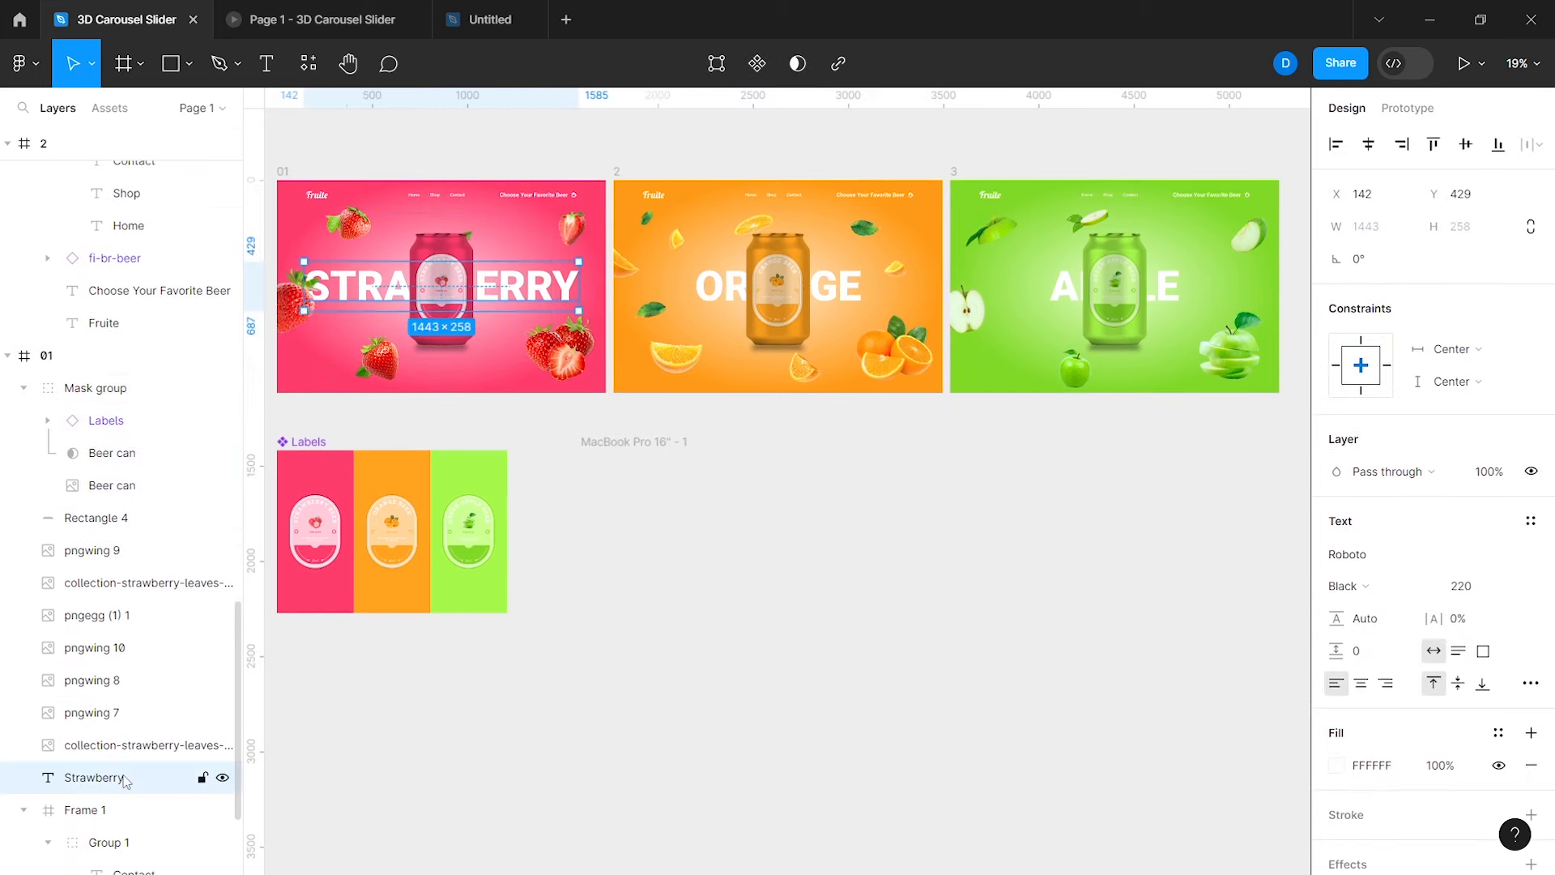
{"action": "key", "text": "ctrl+c"}
{"action": "left_click", "coordinate": [640, 443]}
{"action": "key", "text": "ctrl+v"}
{"action": "left_click", "coordinate": [760, 488]}
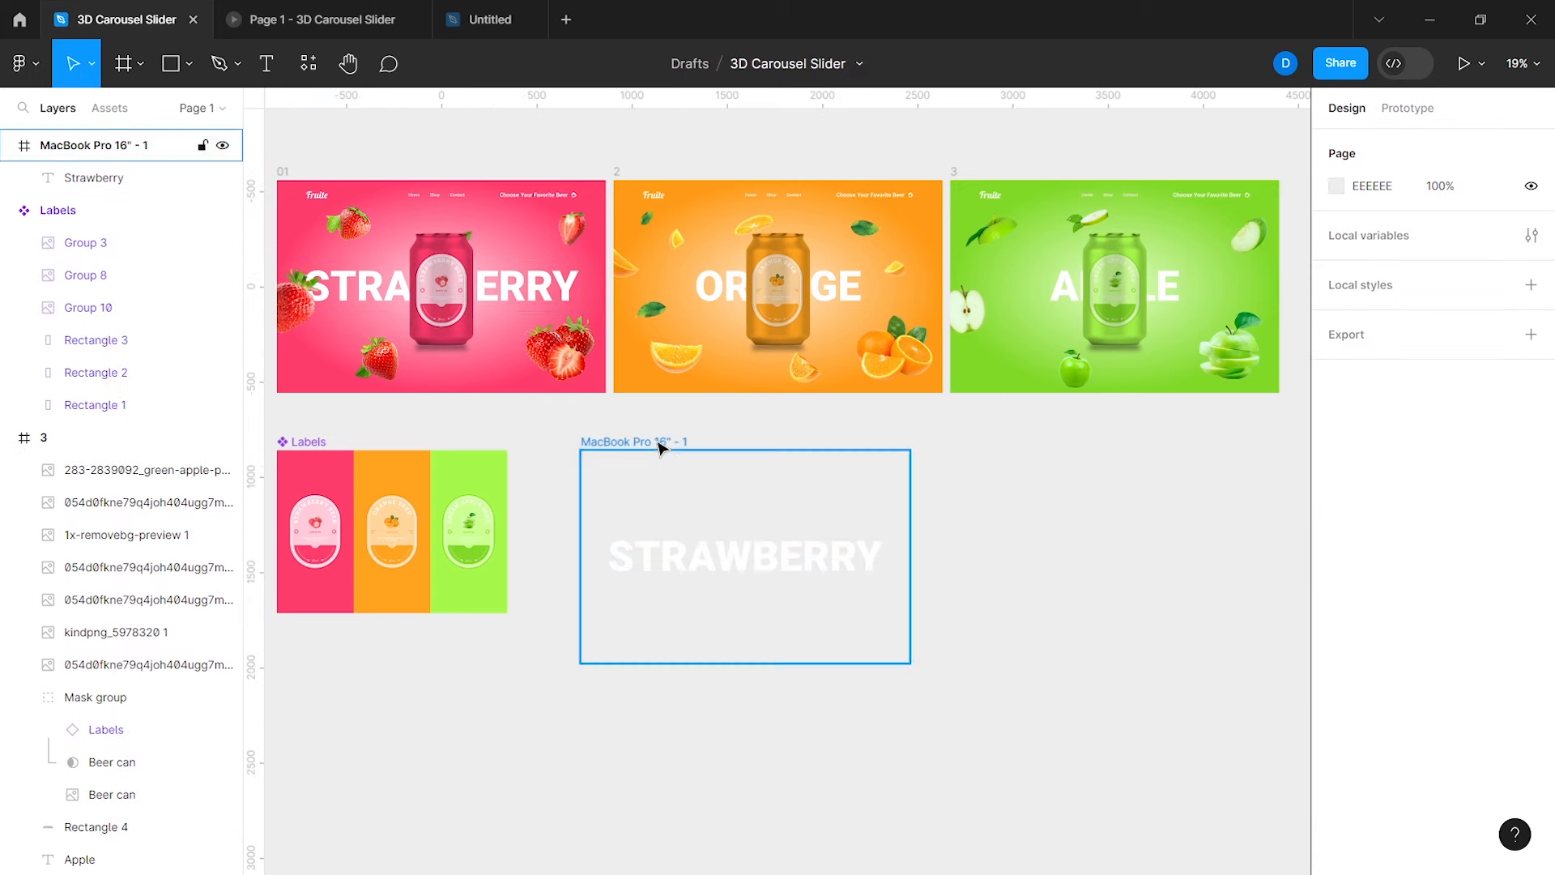
Step: Duplicate the Strawberry text frame and replace the duplicate's text with a copy of the Orange text from frame 2
{"action": "left_click", "coordinate": [659, 443]}
{"action": "key", "text": "ctrl+d"}
{"action": "left_click", "coordinate": [773, 288]}
{"action": "scroll", "coordinate": [160, 653], "scroll_direction": "down", "scroll_amount": 4}
{"action": "left_click", "coordinate": [126, 724]}
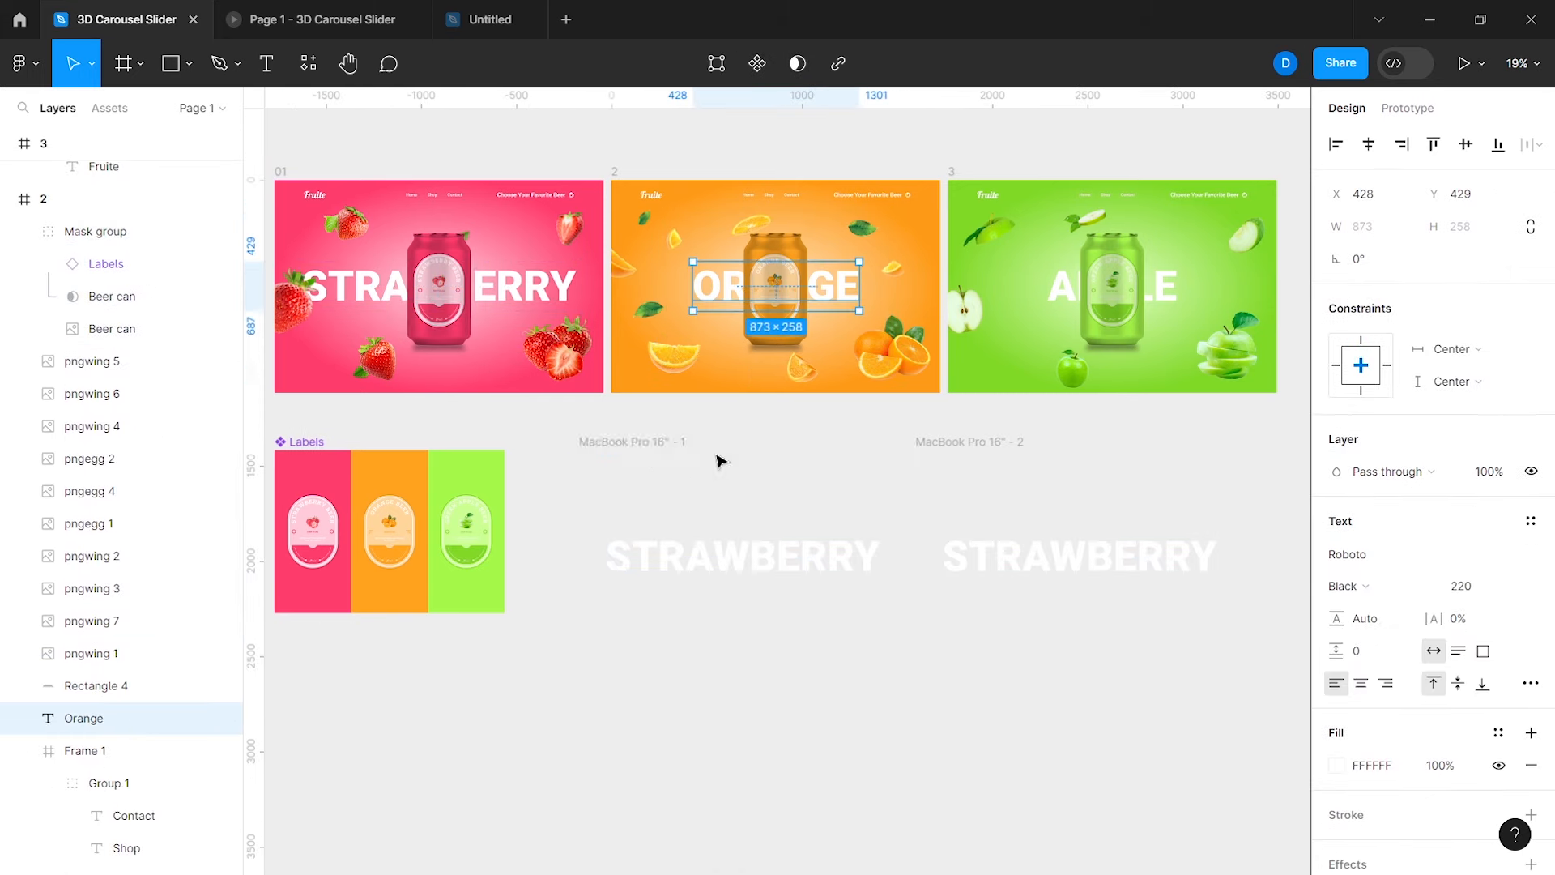
{"action": "left_click", "coordinate": [980, 443]}
{"action": "left_click", "coordinate": [1035, 567]}
{"action": "key", "text": "Delete"}
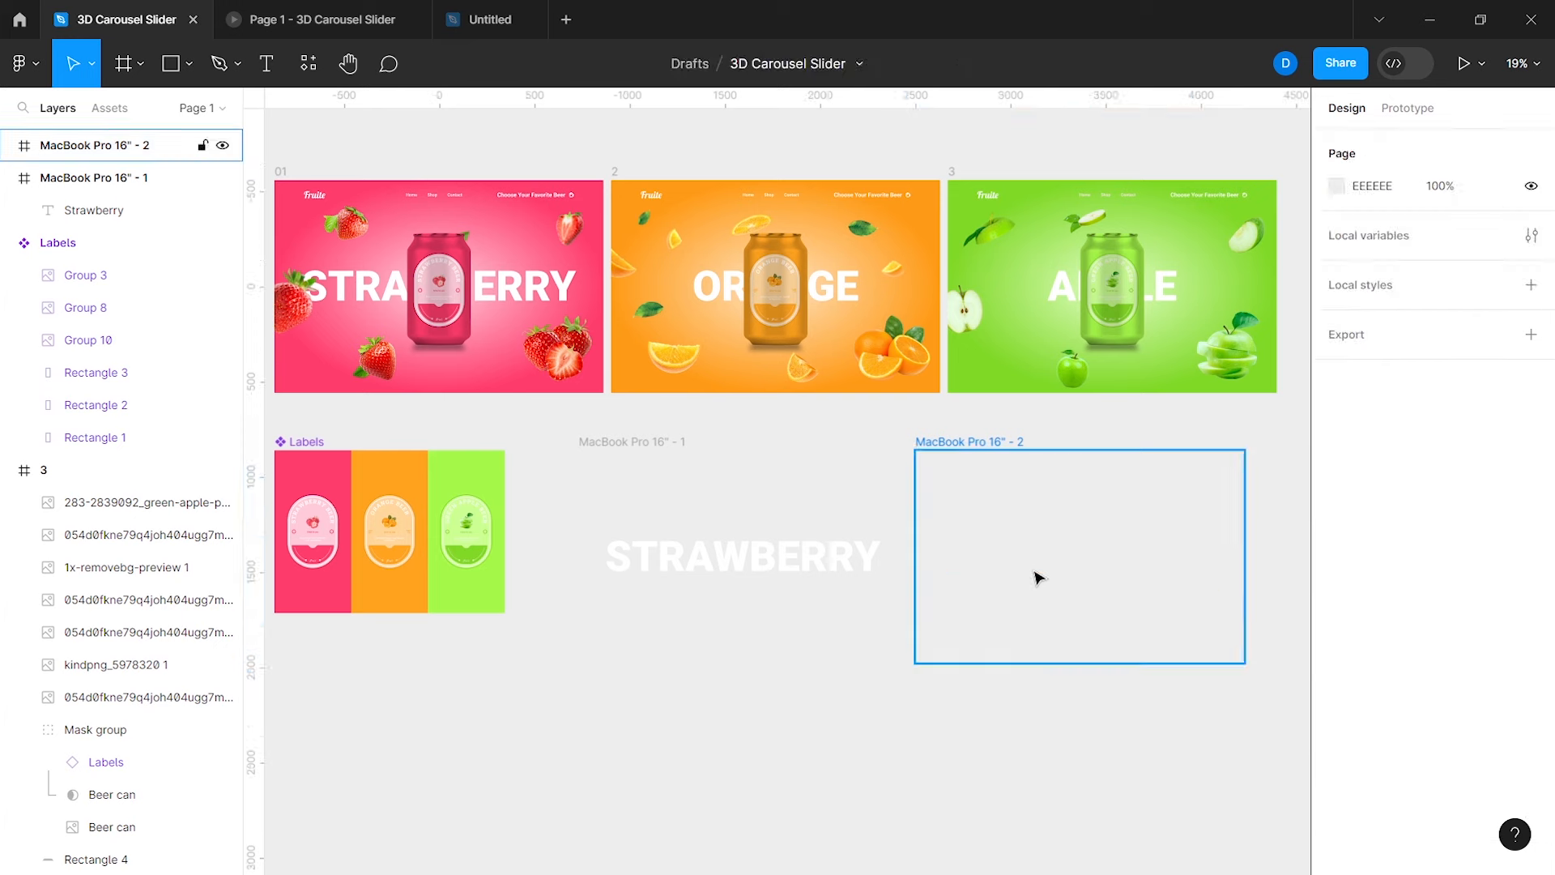
{"action": "left_click", "coordinate": [1040, 578]}
{"action": "key", "text": "ctrl+v"}
Step: Duplicate the Orange text frame to make a third MacBook Pro 16" frame
{"action": "scroll", "coordinate": [1036, 577], "scroll_direction": "right", "scroll_amount": 3}
{"action": "left_click", "coordinate": [778, 442]}
{"action": "key", "text": "ctrl+d"}
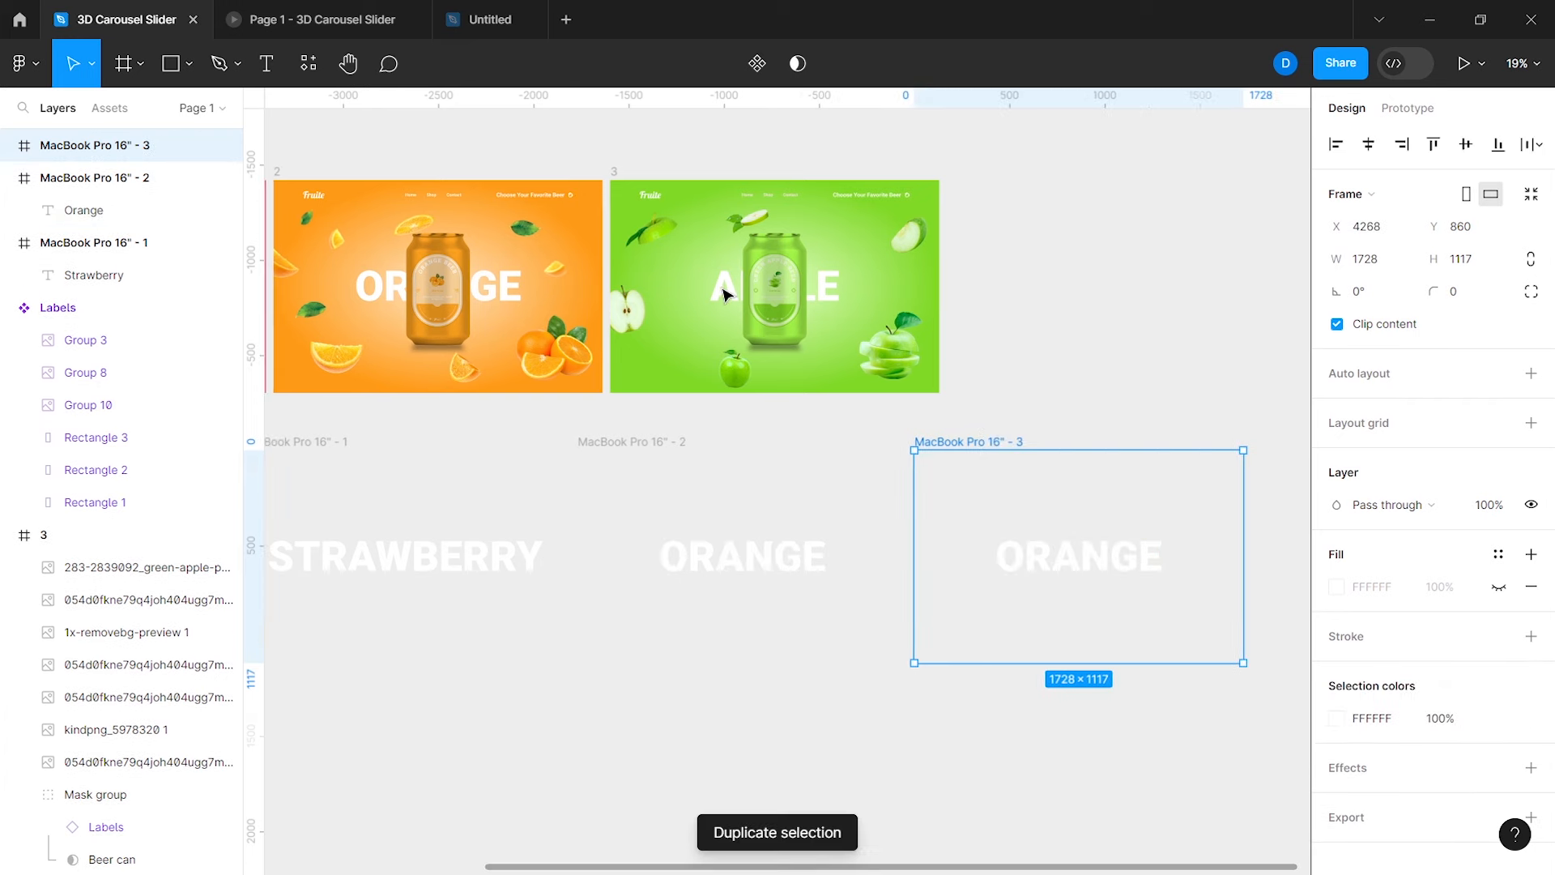
Step: Bring the beer can's mask group to the front of frame 3
{"action": "left_click", "coordinate": [728, 295]}
{"action": "scroll", "coordinate": [105, 625], "scroll_direction": "down", "scroll_amount": 4}
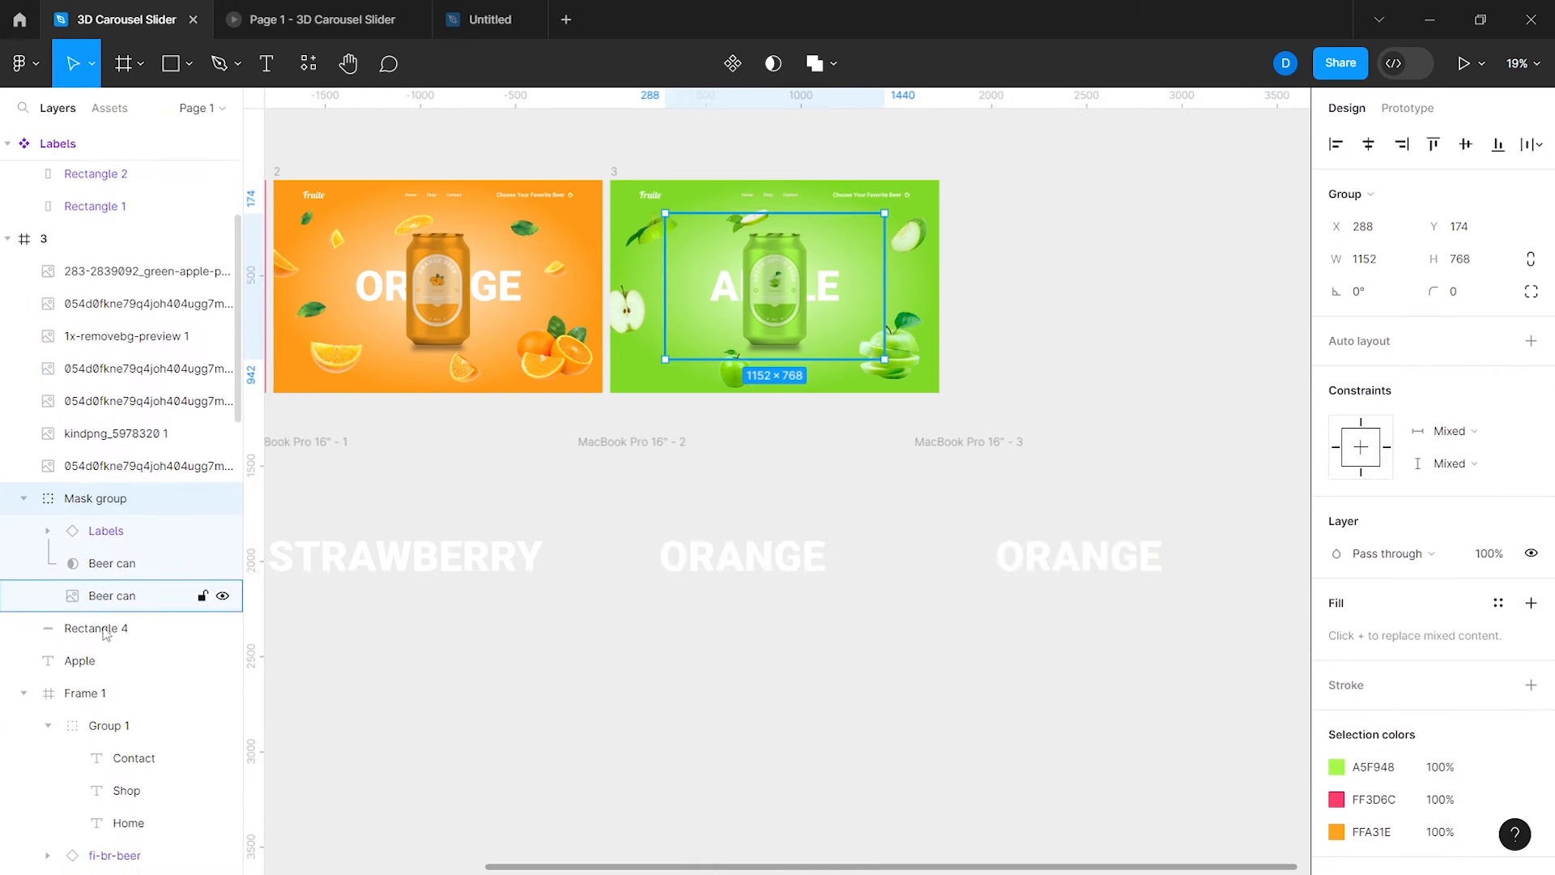
{"action": "key", "text": "]"}
Step: Replace the Orange text in the MacBook Pro 16" - 3 frame with a copy of frame 3's Apple text
{"action": "left_click", "coordinate": [105, 635]}
{"action": "key", "text": "ctrl+c"}
{"action": "left_click", "coordinate": [1075, 567]}
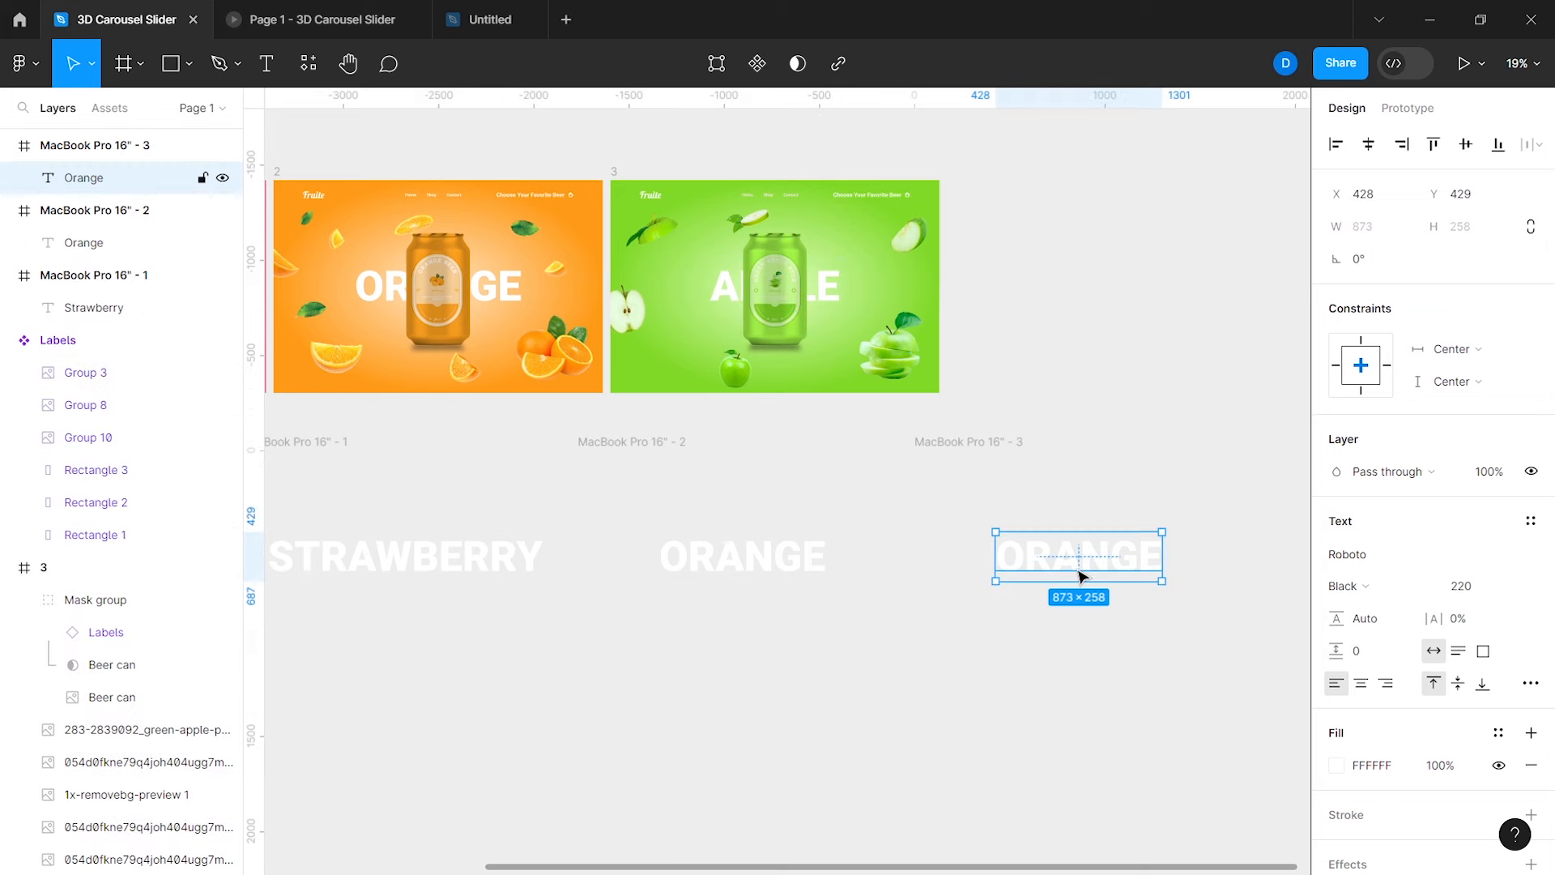
{"action": "key", "text": "Delete"}
{"action": "left_click", "coordinate": [1080, 576]}
{"action": "key", "text": "ctrl+v"}
Step: Set the horizontal spacing between the three MacBook Pro 16" text frames to 0
{"action": "scroll", "coordinate": [1082, 576], "scroll_direction": "left", "scroll_amount": 3}
{"action": "left_click", "coordinate": [462, 442]}
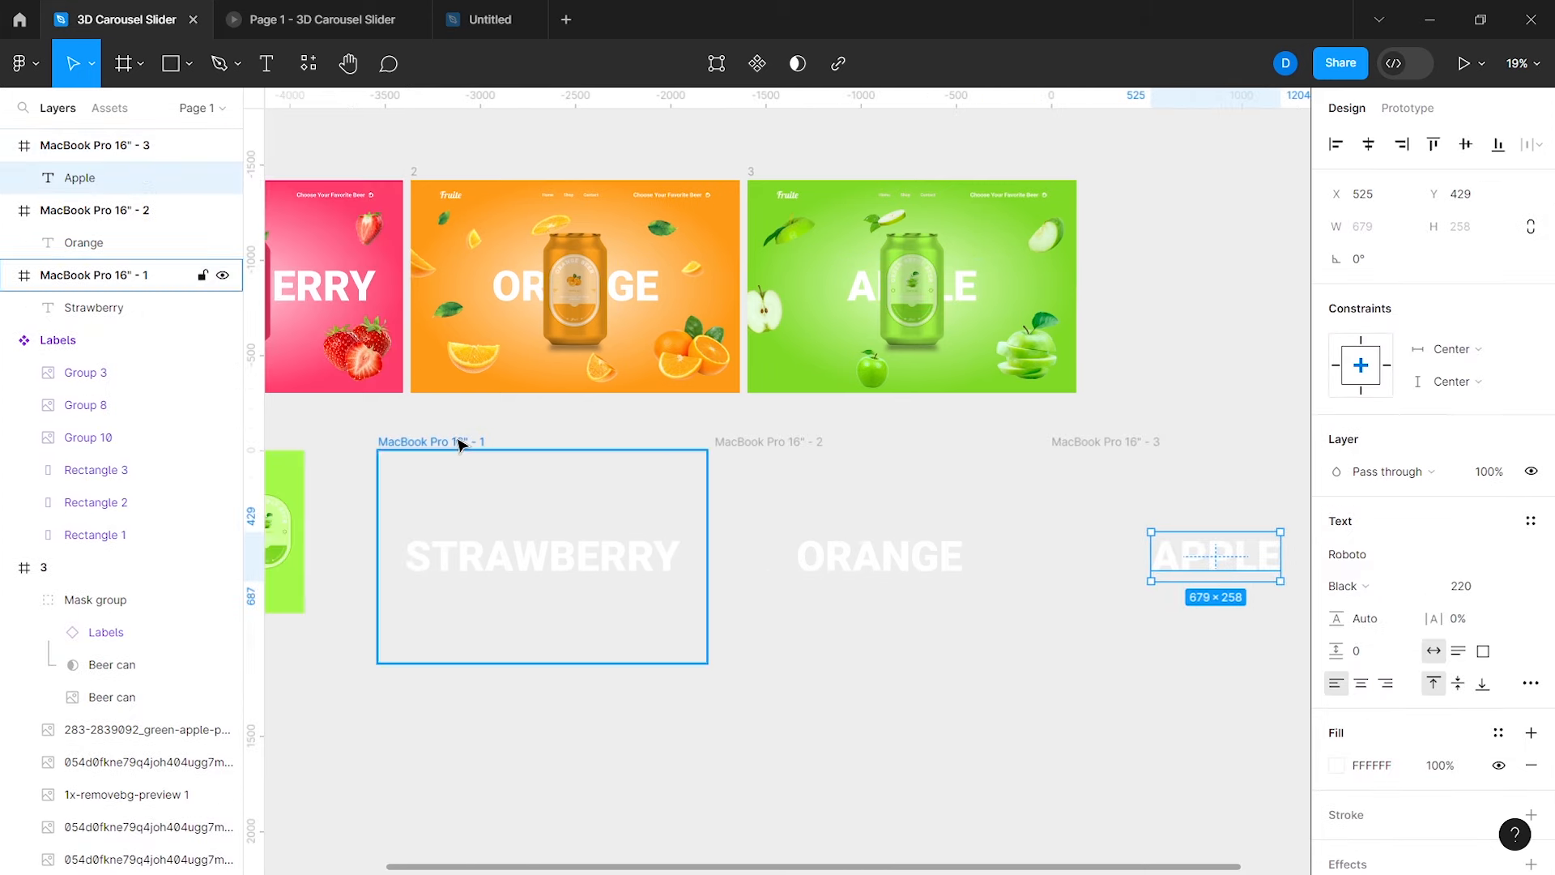
{"action": "left_click", "coordinate": [767, 442], "text": "shift"}
{"action": "left_click", "coordinate": [1092, 444], "text": "shift"}
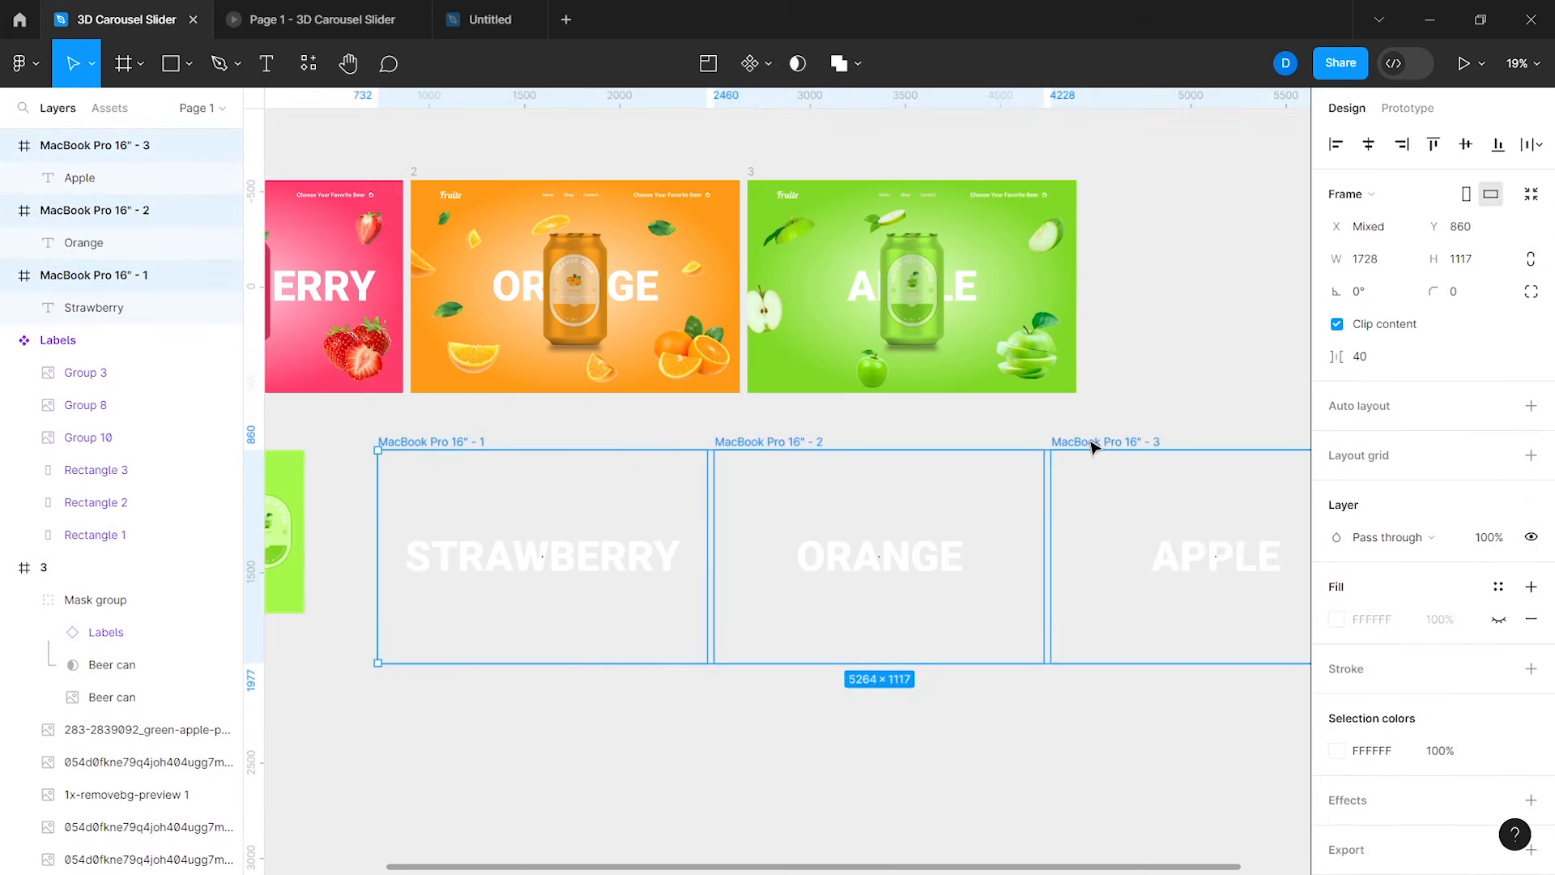
{"action": "left_click", "coordinate": [1369, 359]}
{"action": "type", "text": "0"}
{"action": "key", "text": "Return"}
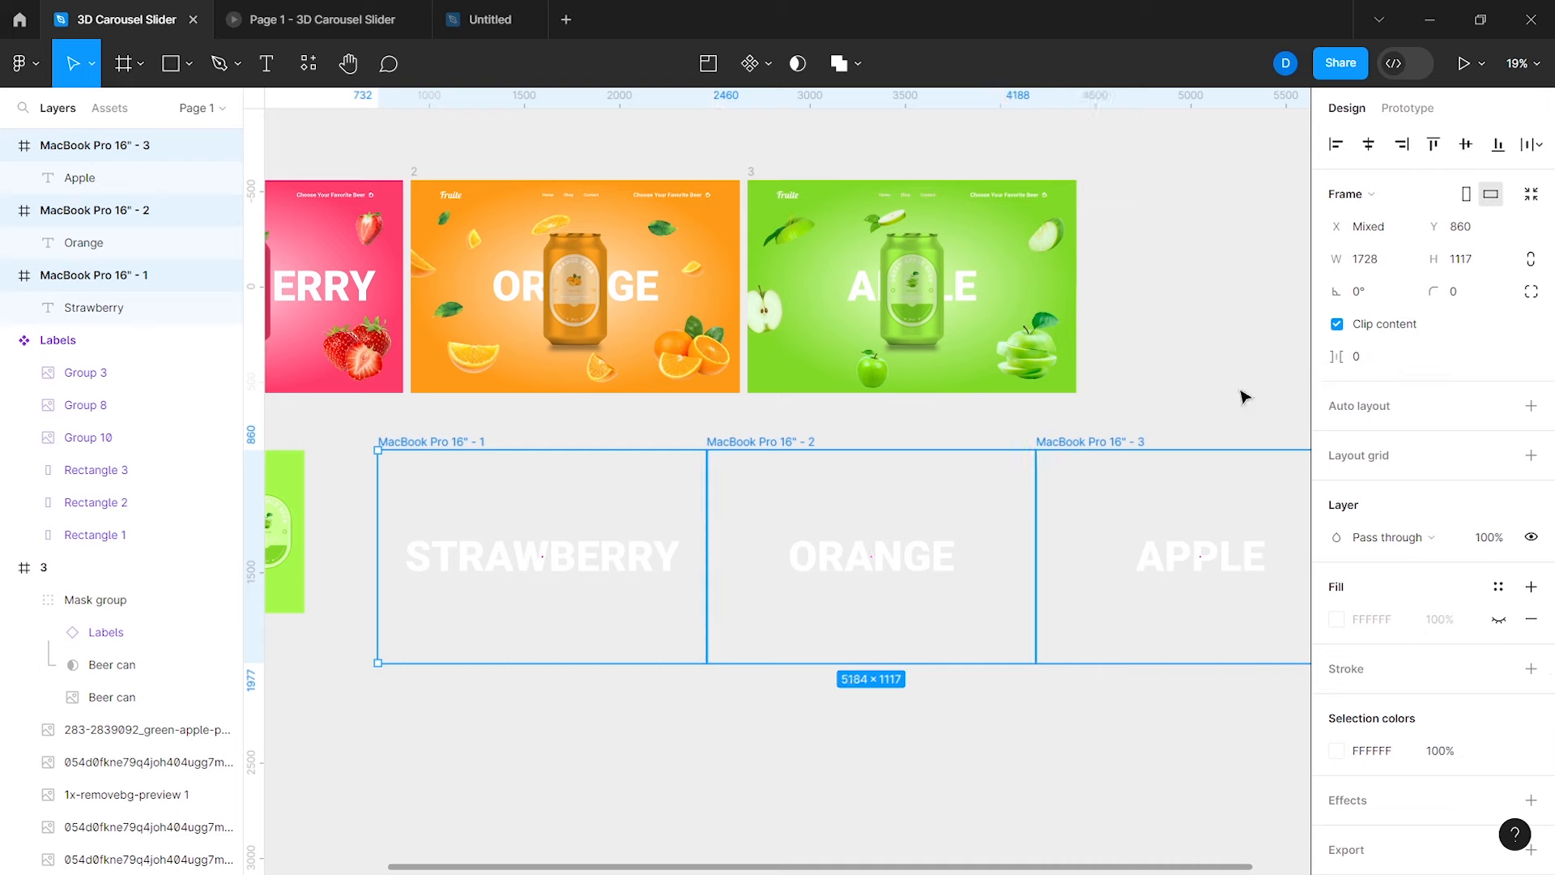
Step: Turn the three adjoining text frames into a single component and name it Names
{"action": "left_click", "coordinate": [751, 65]}
{"action": "scroll", "coordinate": [419, 427], "scroll_direction": "left", "scroll_amount": 2}
{"action": "scroll", "coordinate": [418, 429], "scroll_direction": "down", "scroll_amount": 2}
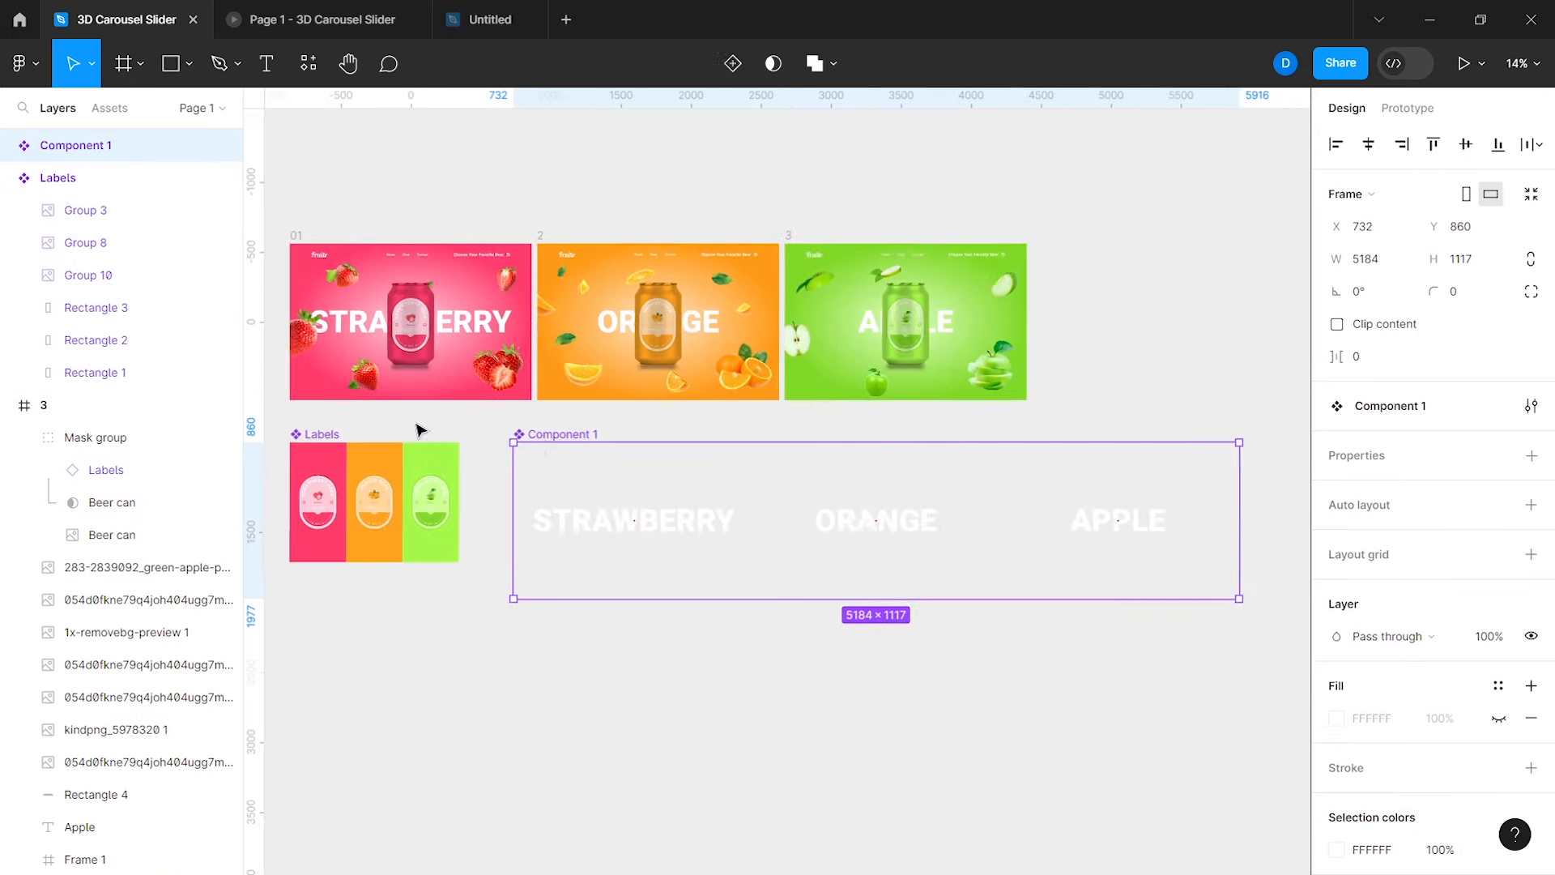
{"action": "key", "text": "Return"}
{"action": "scroll", "coordinate": [566, 441], "scroll_direction": "left", "scroll_amount": 2}
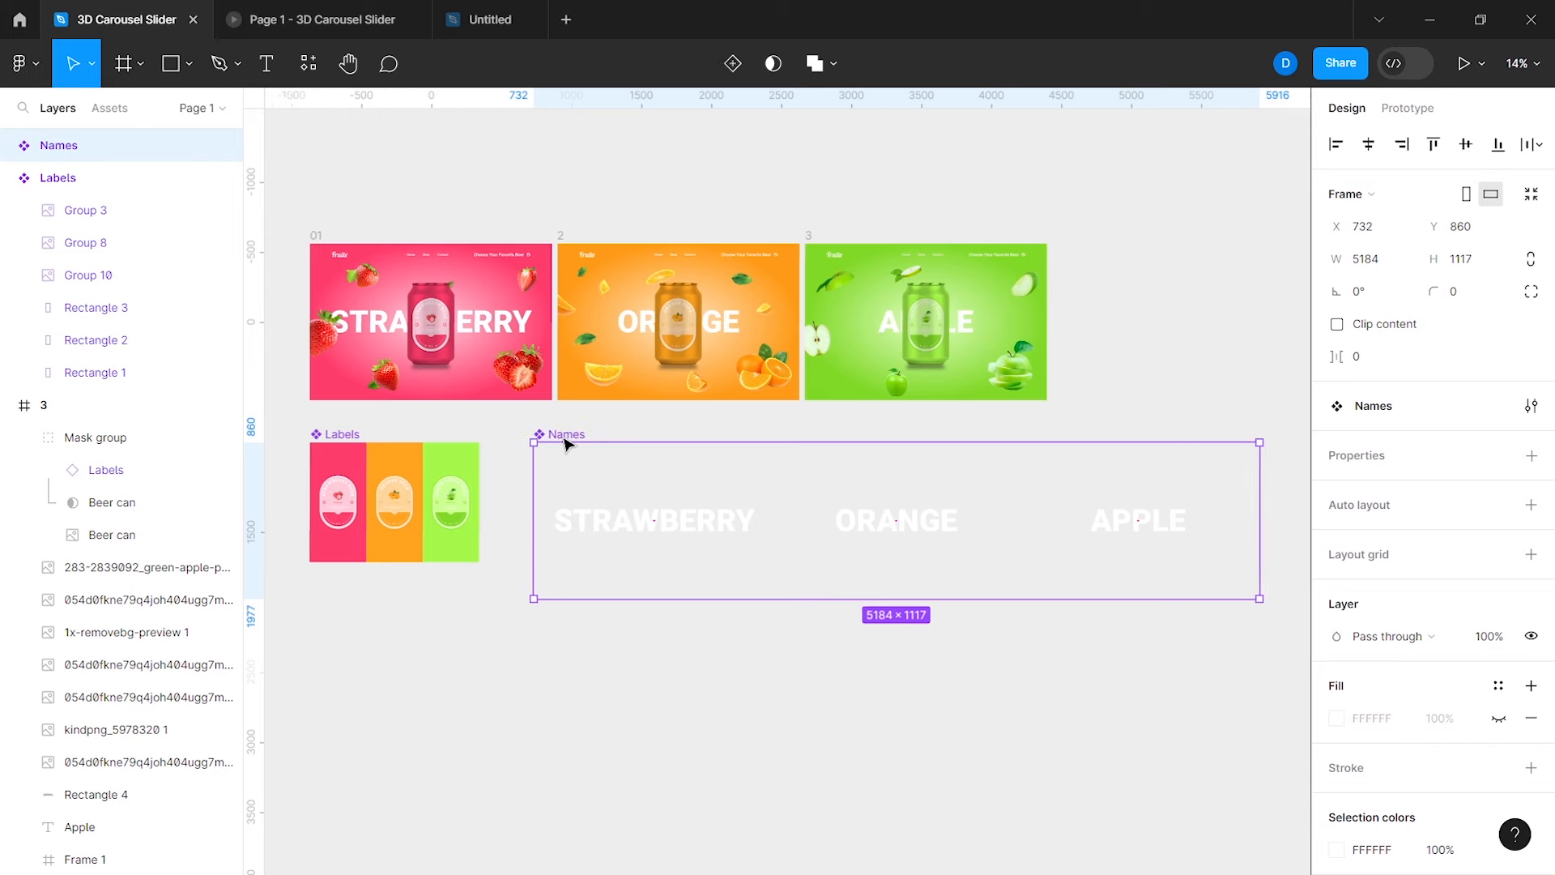
Step: Delete the original Strawberry text layer from frame 01
{"action": "scroll", "coordinate": [457, 308], "scroll_direction": "up", "scroll_amount": 3}
{"action": "scroll", "coordinate": [489, 163], "scroll_direction": "up", "scroll_amount": 1}
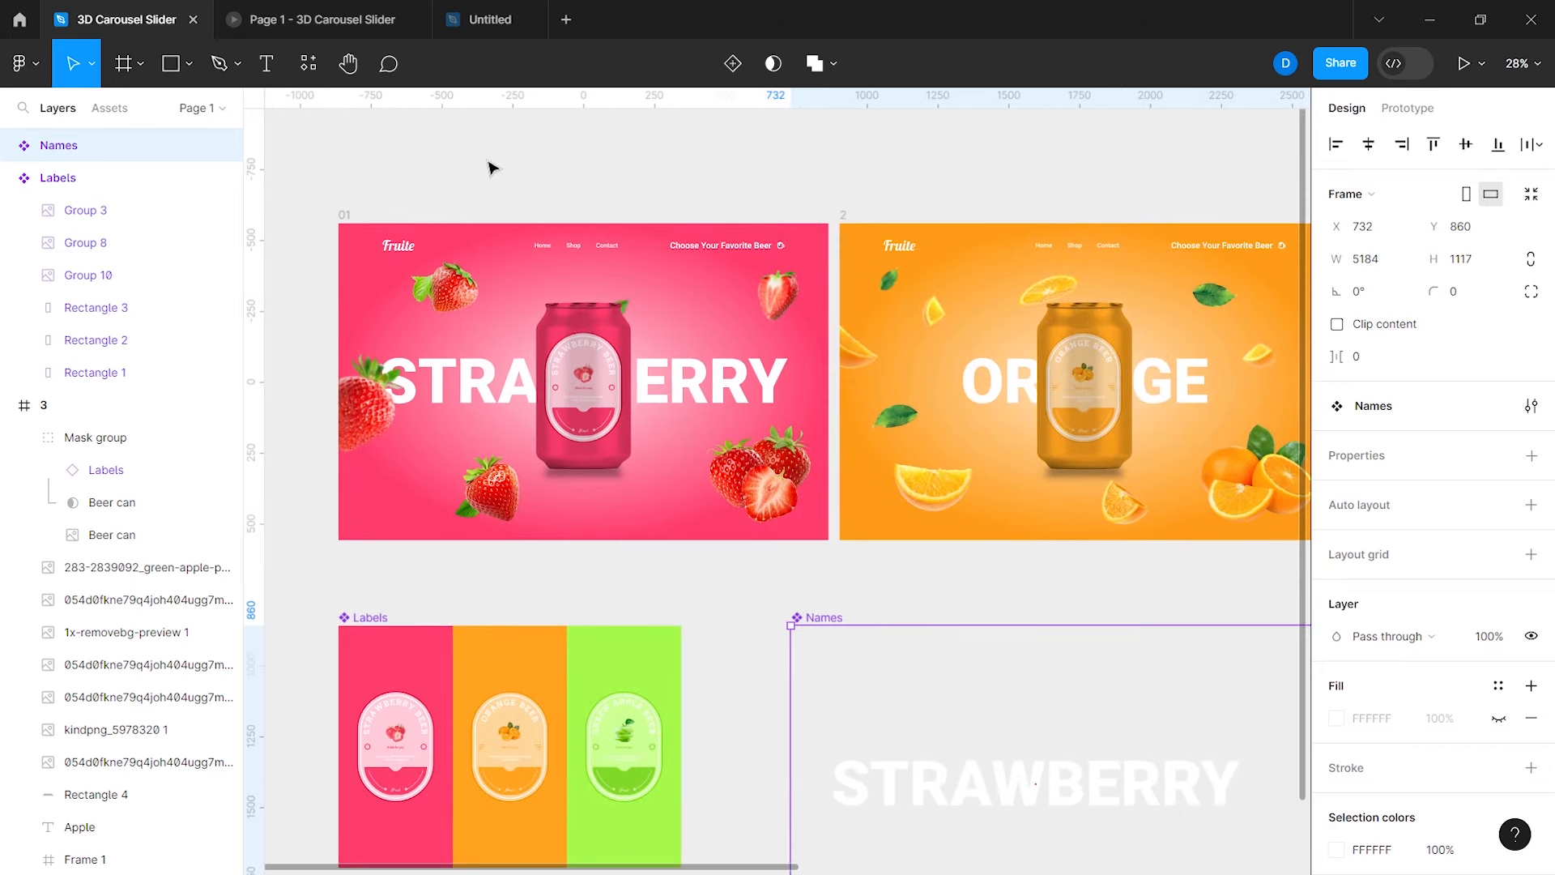
{"action": "left_click", "coordinate": [489, 162]}
{"action": "scroll", "coordinate": [473, 213], "scroll_direction": "left", "scroll_amount": 2}
{"action": "left_click", "coordinate": [395, 219]}
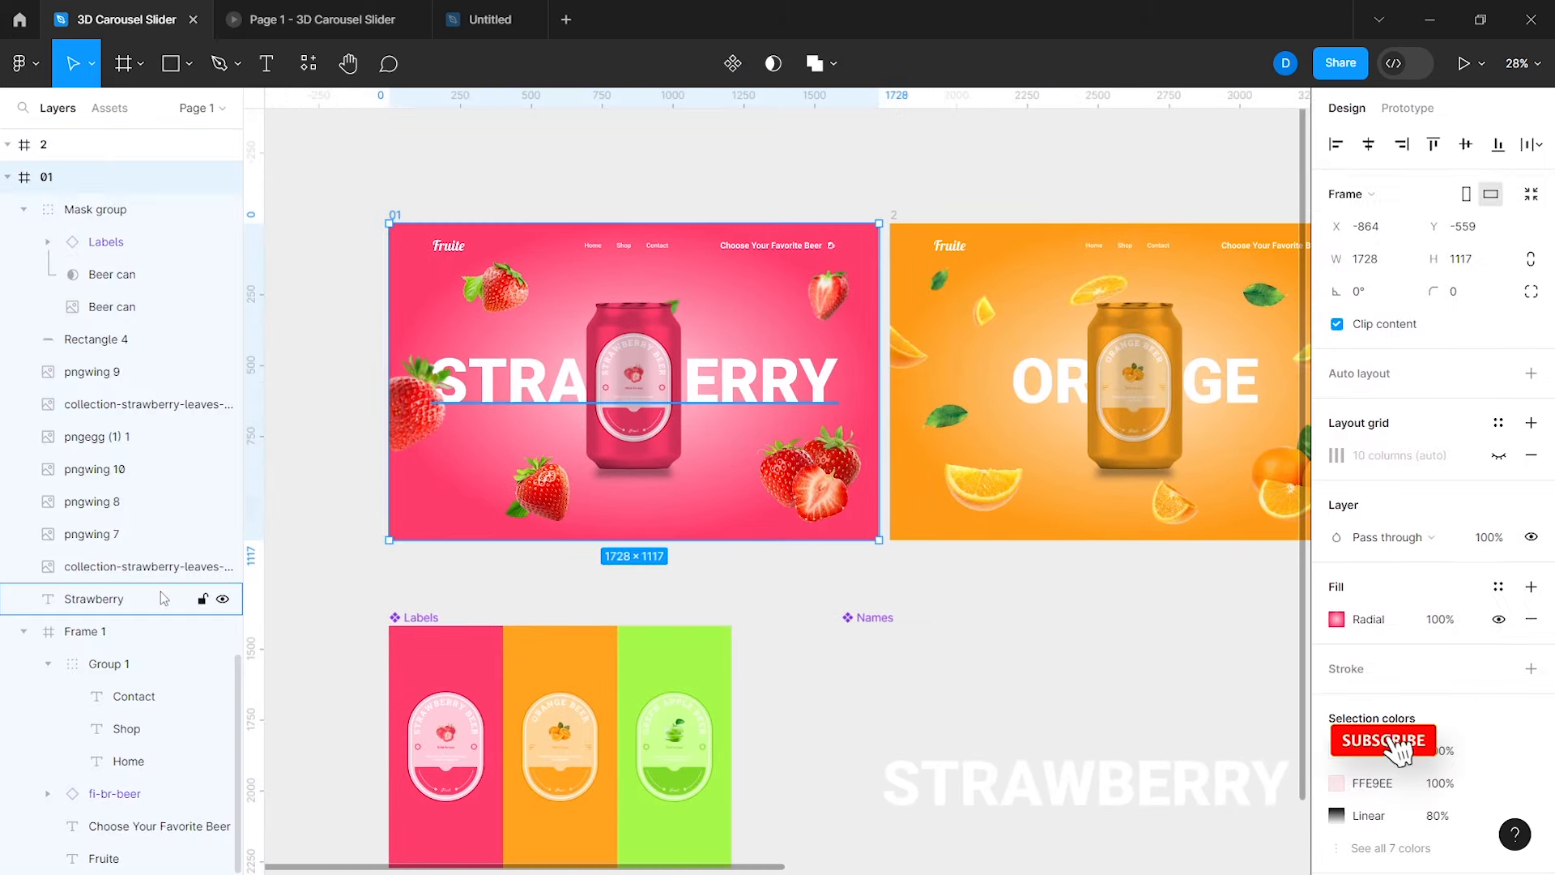
{"action": "left_click", "coordinate": [162, 598]}
{"action": "key", "text": "Delete"}
Step: Place an instance of the Names component in frame 01, aligned to its left edge and vertically centred
{"action": "left_click", "coordinate": [110, 108]}
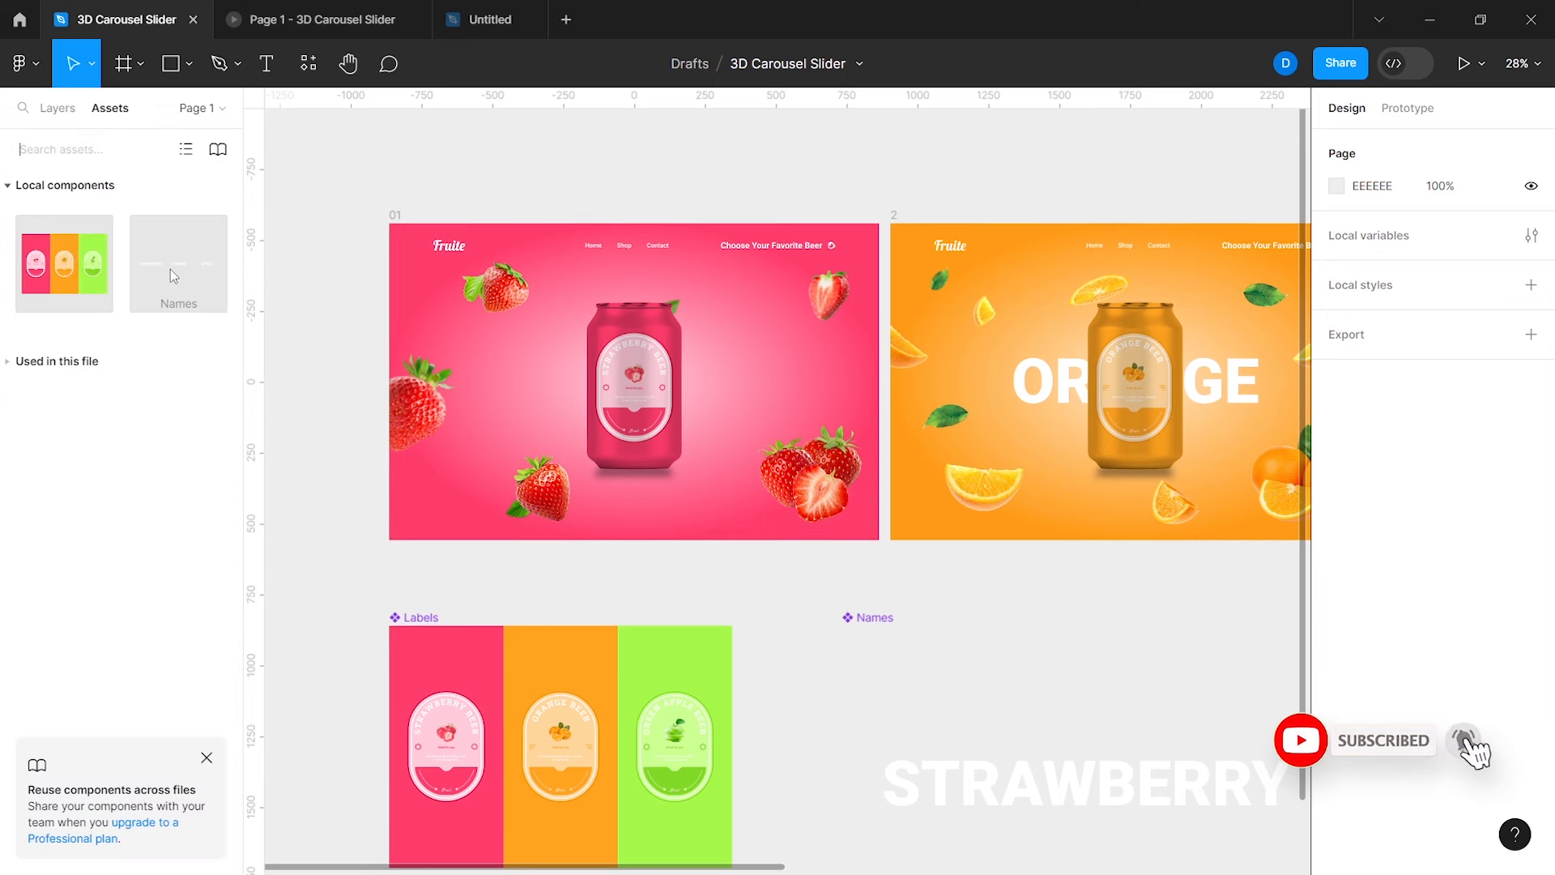
{"action": "left_click_drag", "start_coordinate": [618, 375], "coordinate": [622, 390]}
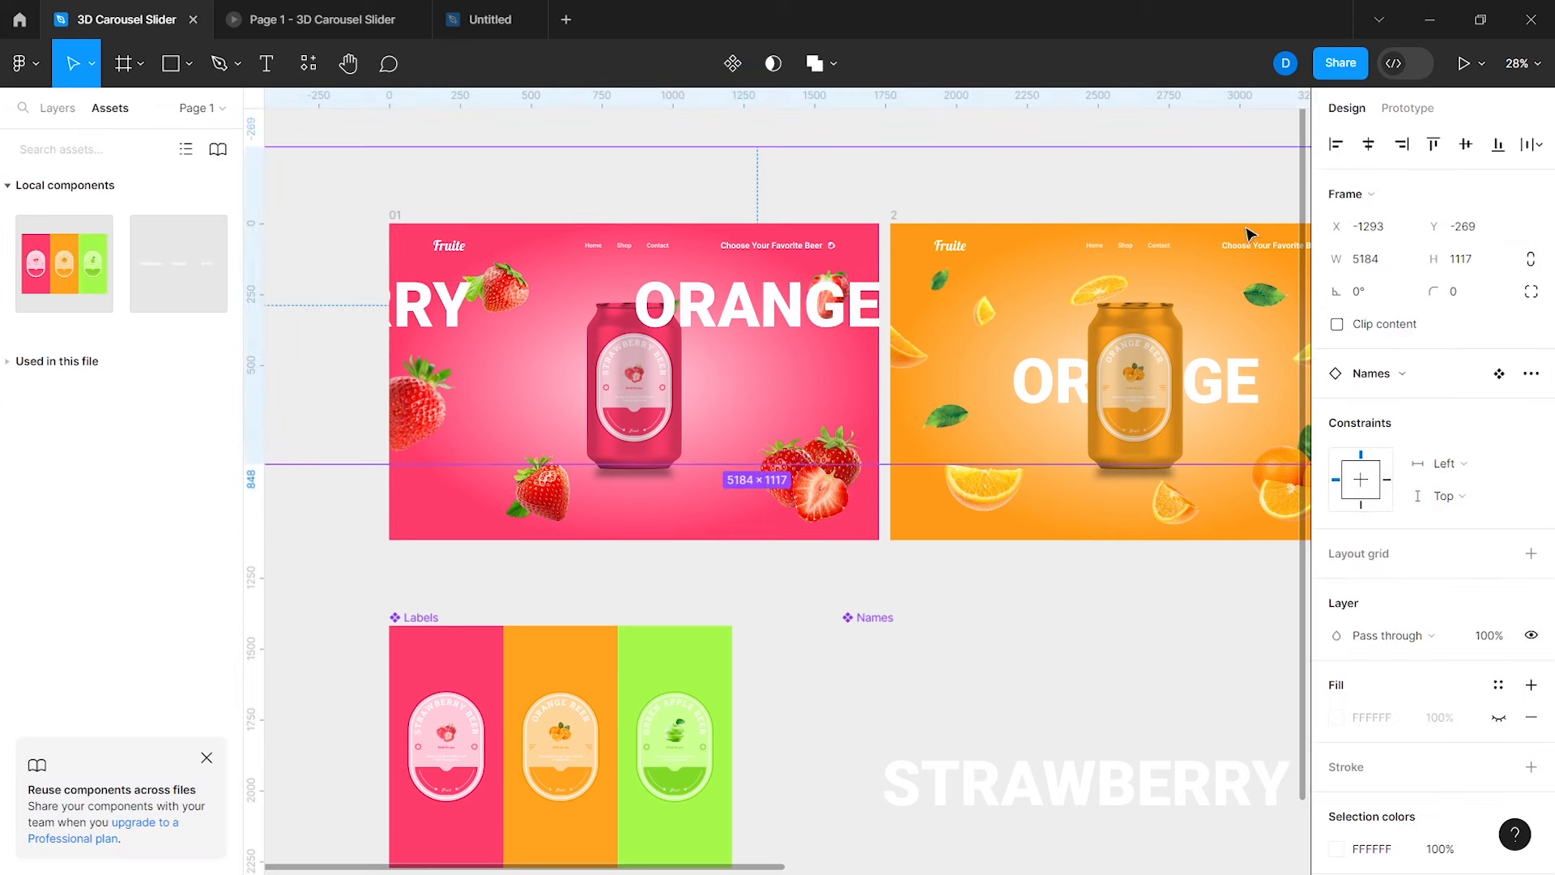
{"action": "left_click", "coordinate": [1335, 147]}
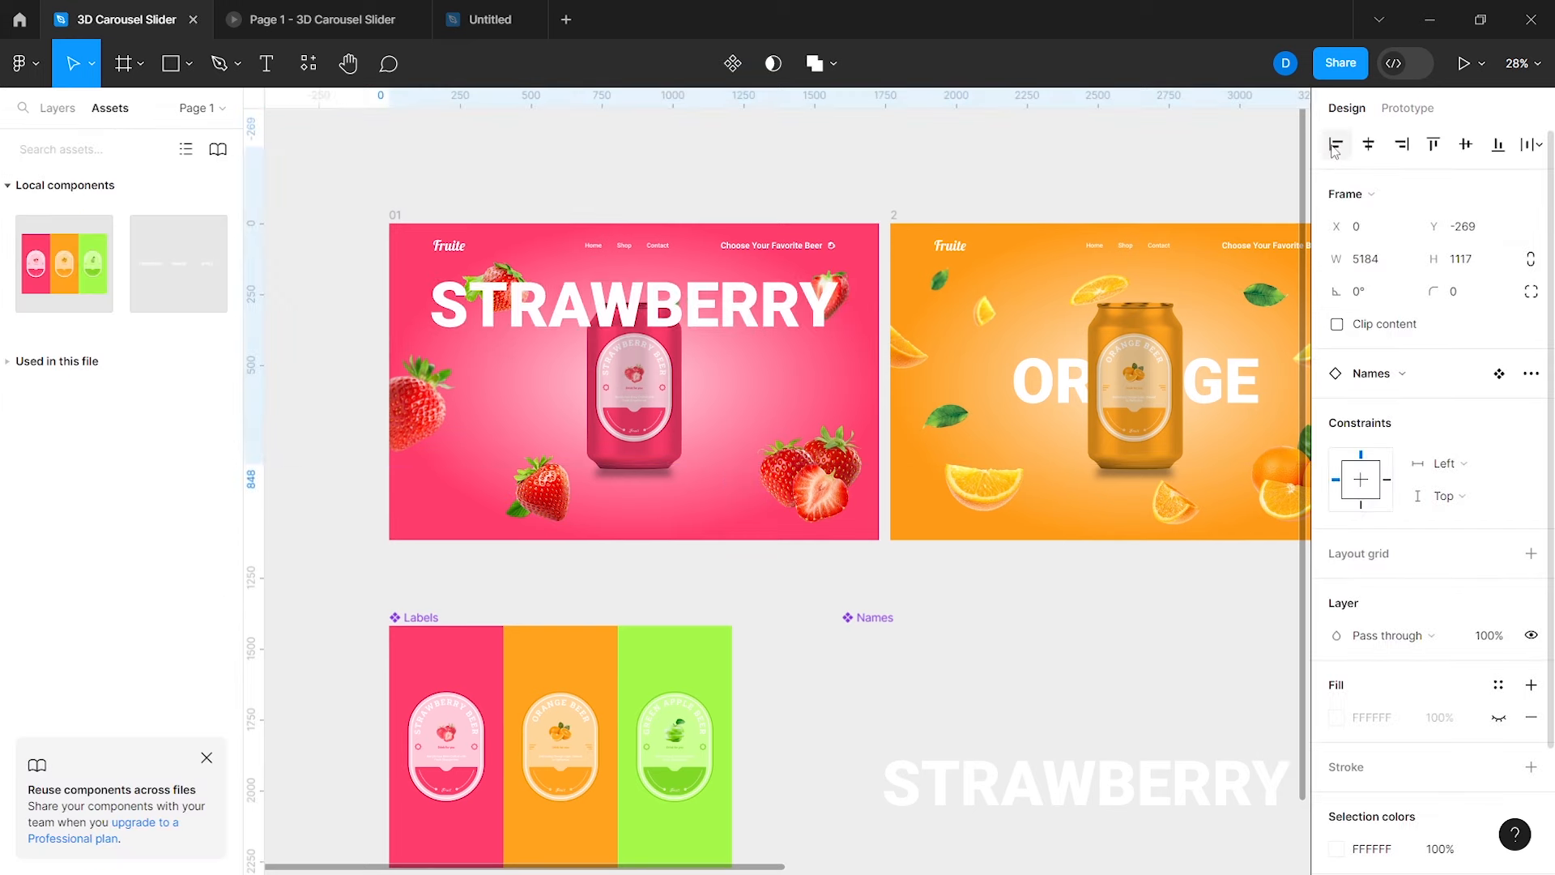
{"action": "left_click", "coordinate": [1468, 150]}
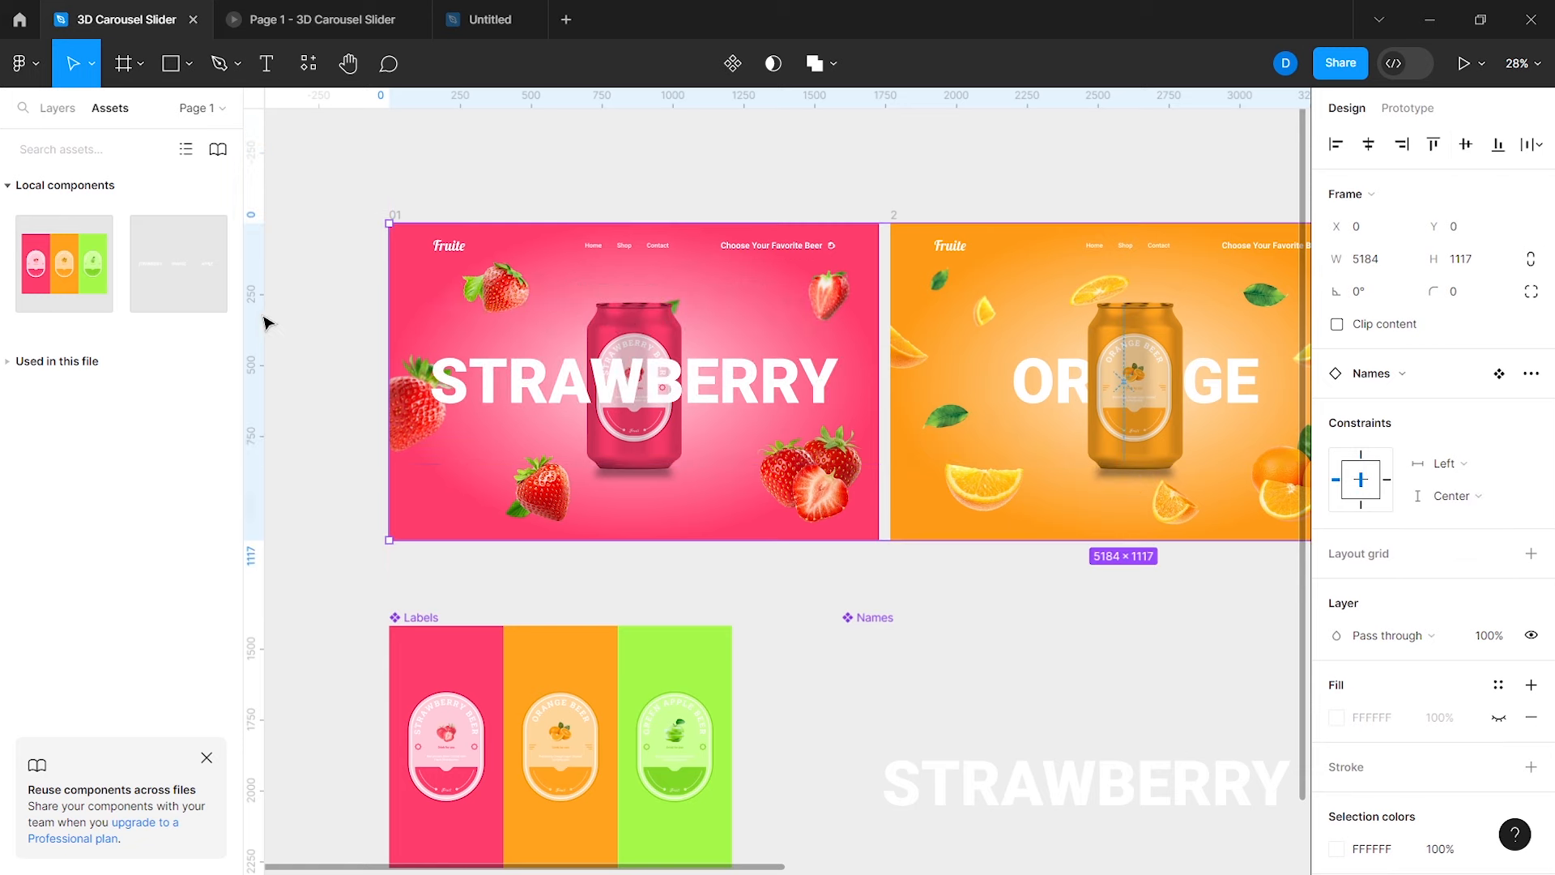
{"action": "left_click", "coordinate": [381, 350]}
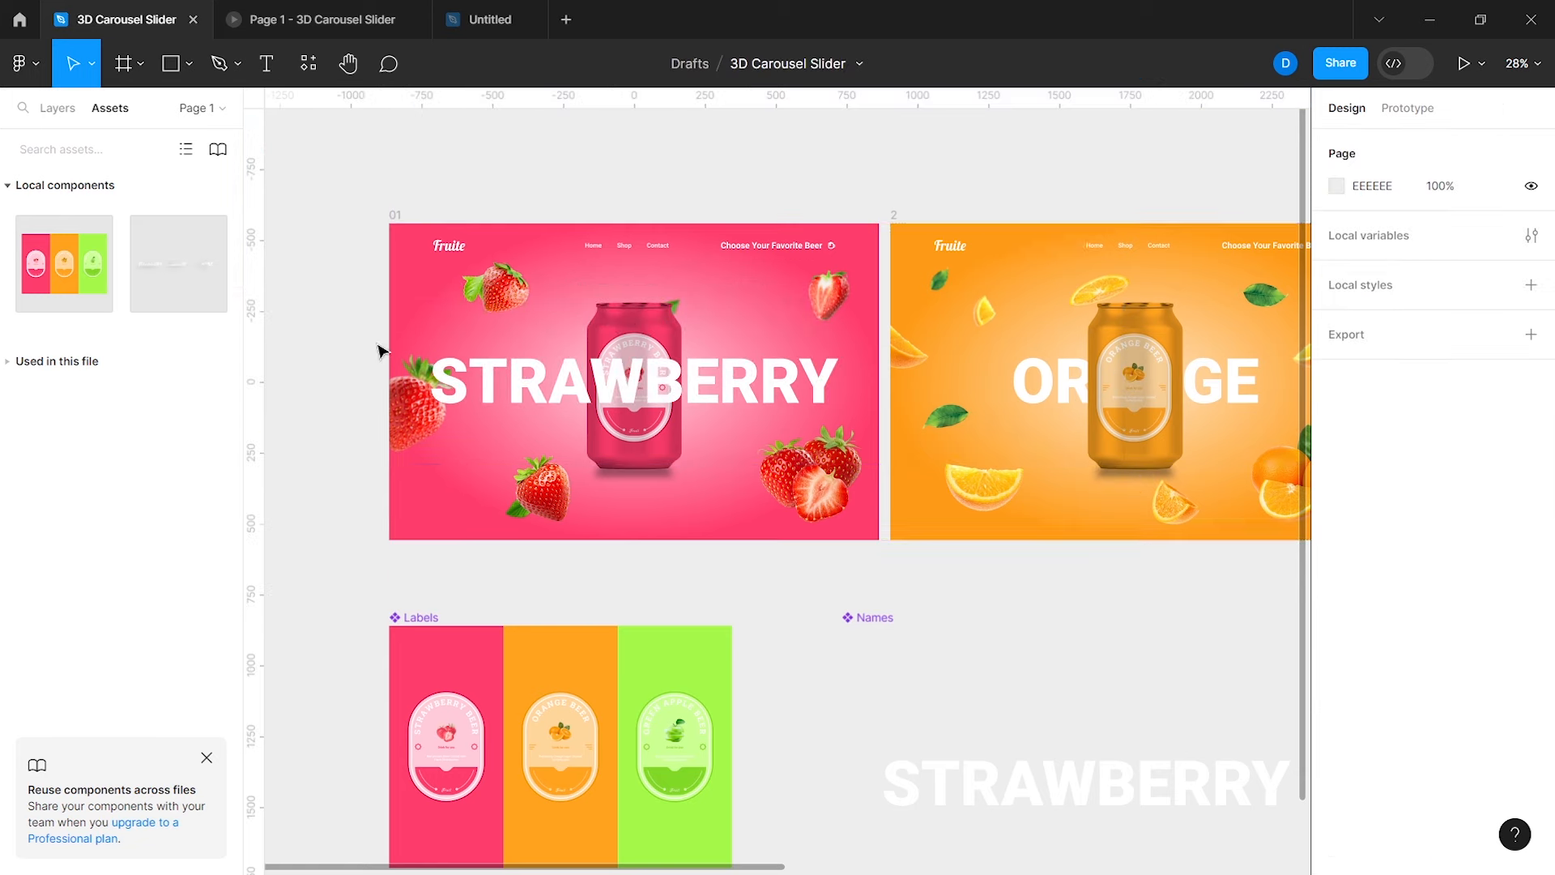
Step: Place a Names instance in frame 2, centred horizontally and vertically so ORANGE falls in the middle
{"action": "left_click", "coordinate": [1100, 387]}
{"action": "key", "text": "ctrl+v"}
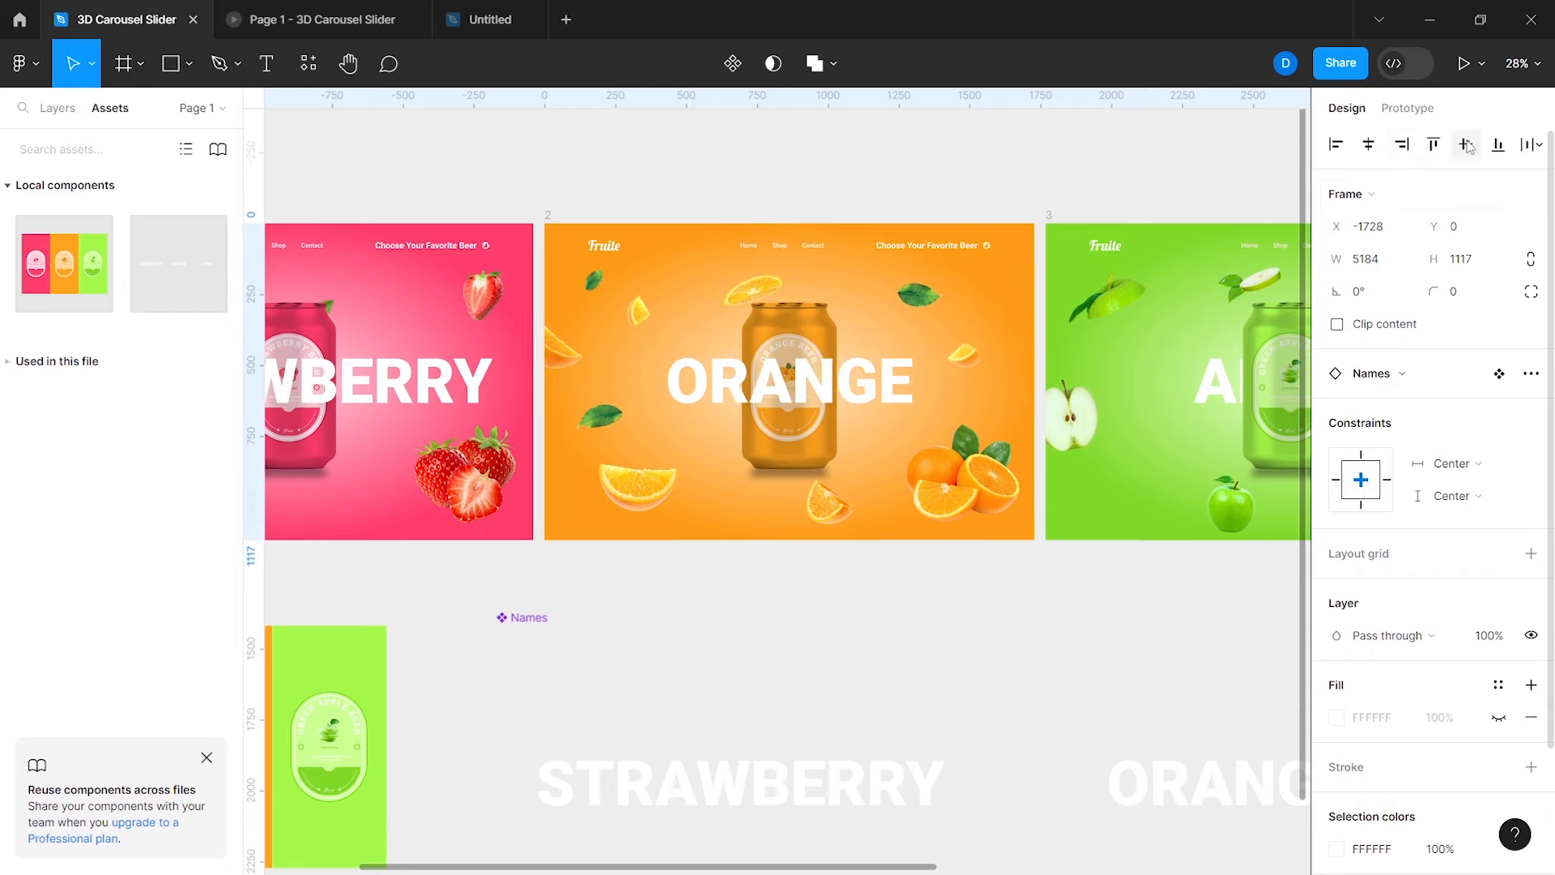
Step: Place an instance of the Names component in frame 3, aligned to its right edge and vertically centred
{"action": "scroll", "coordinate": [1070, 317], "scroll_direction": "right", "scroll_amount": 5}
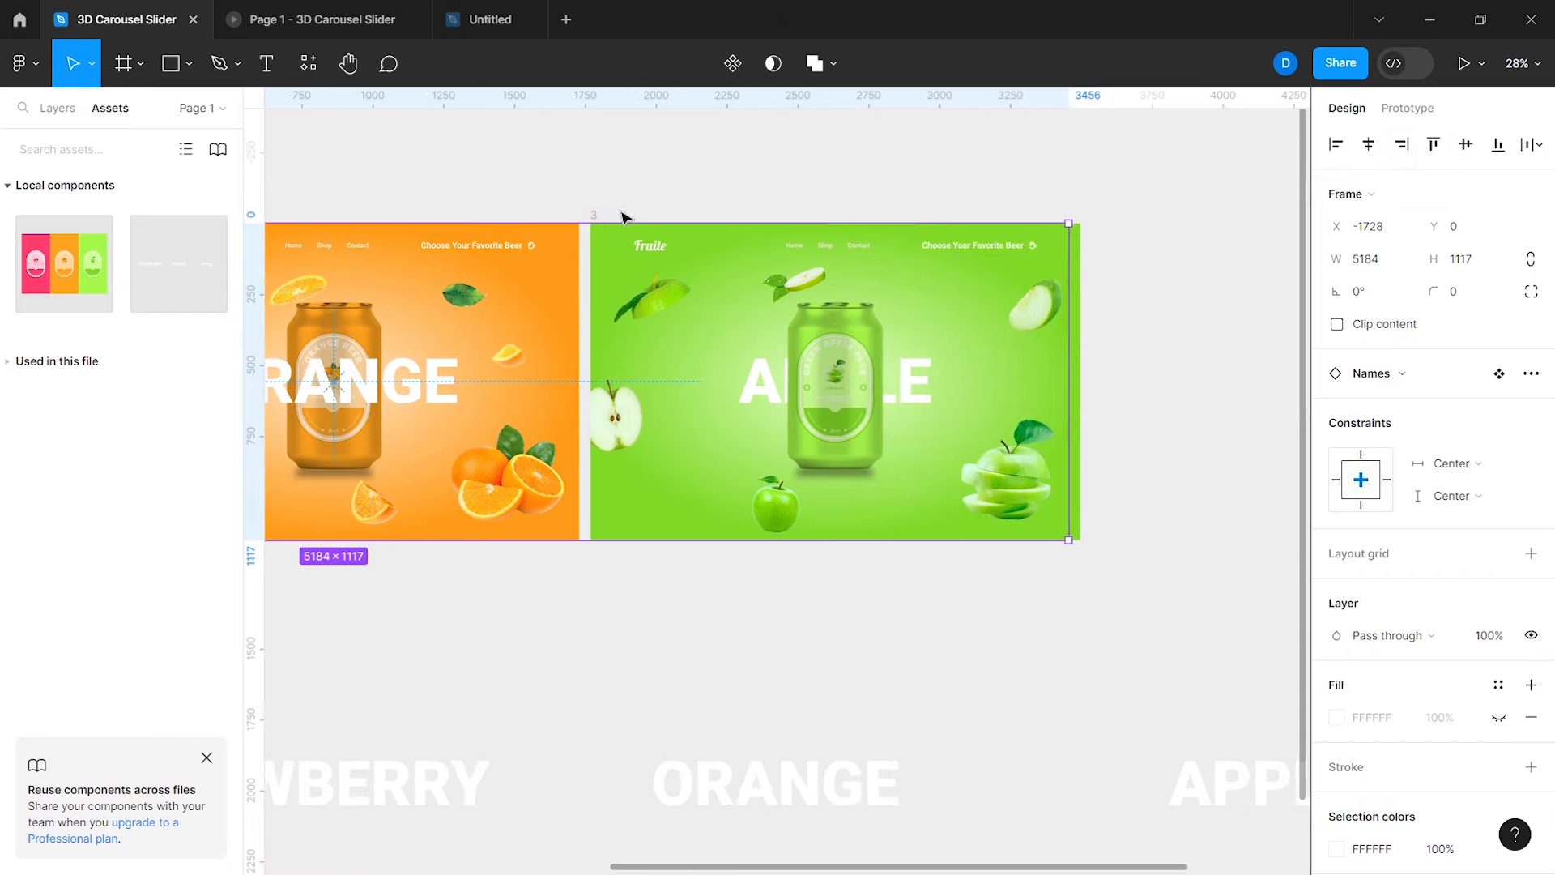
{"action": "left_click", "coordinate": [620, 215]}
{"action": "left_click", "coordinate": [595, 216]}
{"action": "left_click_drag", "start_coordinate": [159, 260], "coordinate": [800, 366]}
{"action": "left_click_drag", "start_coordinate": [915, 471], "coordinate": [712, 337]}
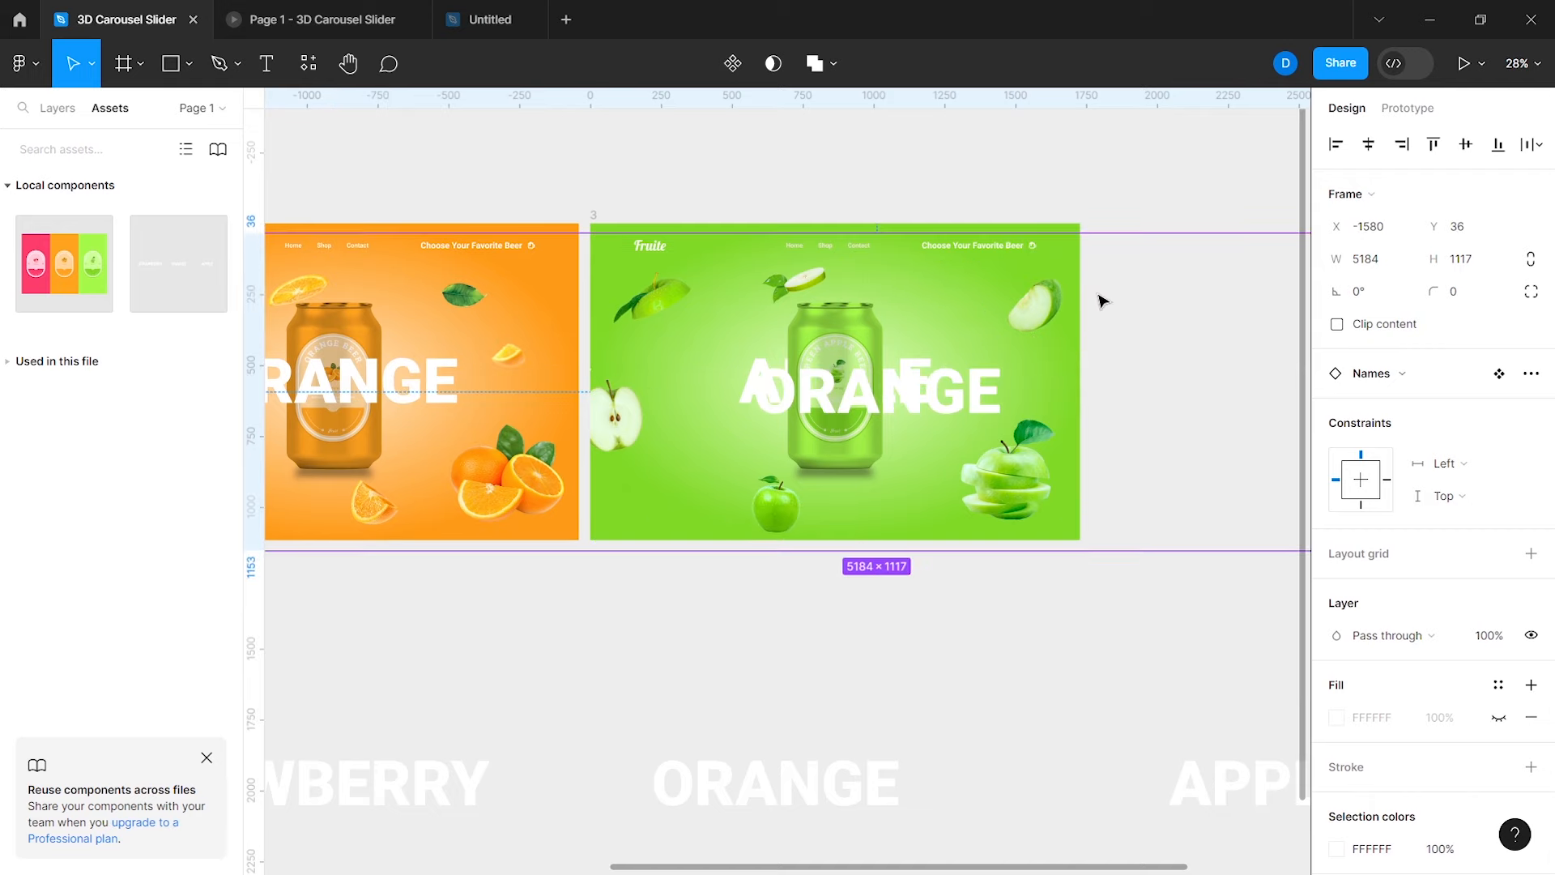
{"action": "left_click", "coordinate": [1401, 144]}
{"action": "left_click", "coordinate": [1465, 144]}
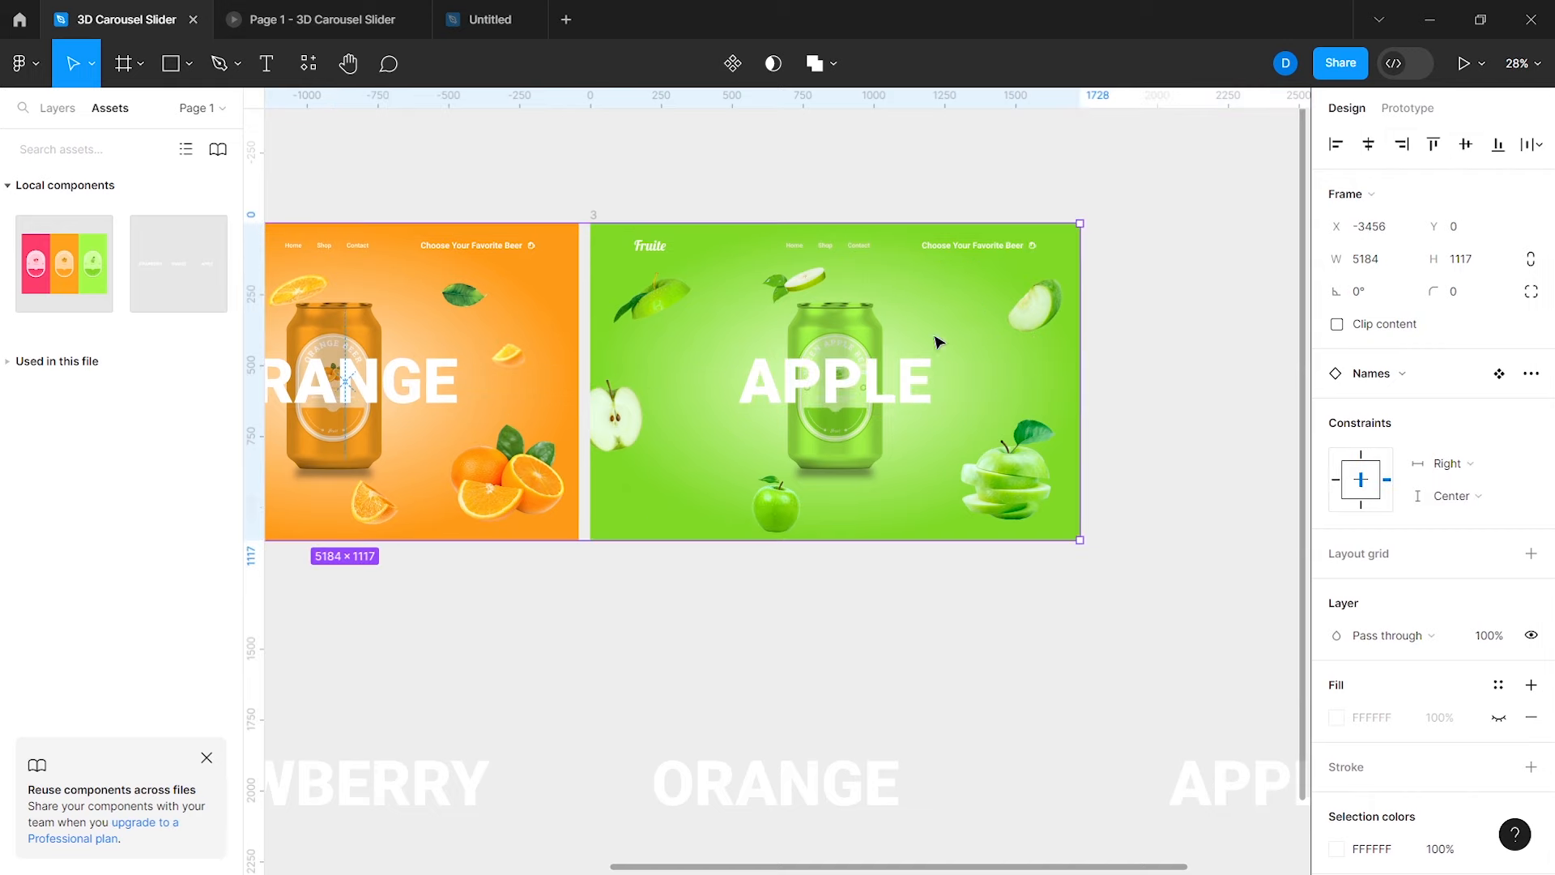
Step: Send the Names instance in frame 01 to the back so STRAWBERRY sits behind the can
{"action": "left_click", "coordinate": [742, 599]}
{"action": "scroll", "coordinate": [742, 600], "scroll_direction": "left", "scroll_amount": 8}
{"action": "left_click", "coordinate": [57, 108]}
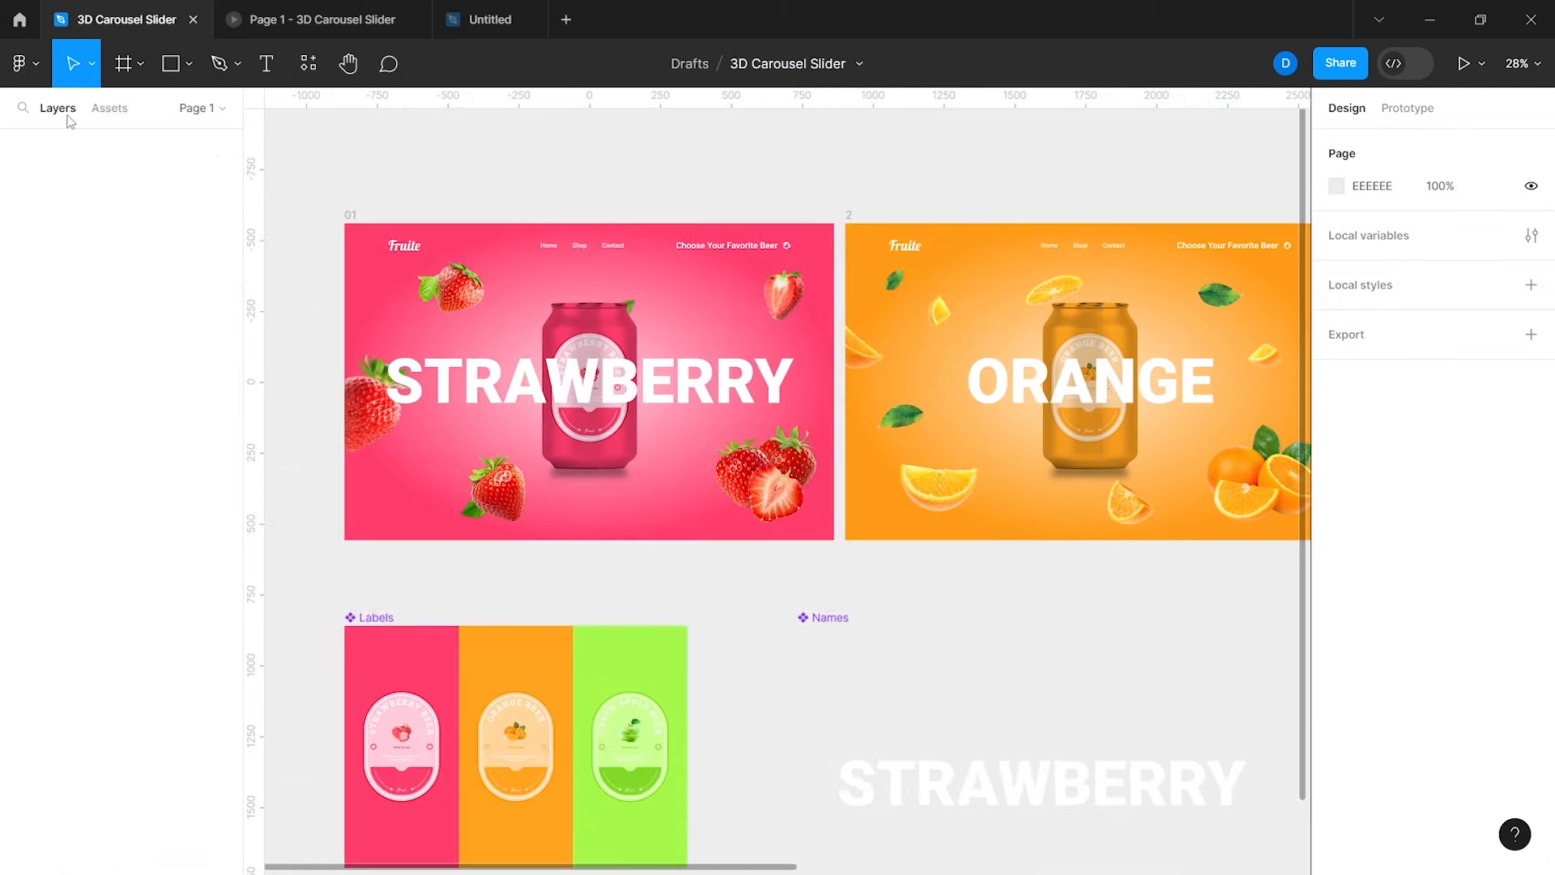
{"action": "double_click", "coordinate": [558, 379]}
{"action": "key", "text": "["}
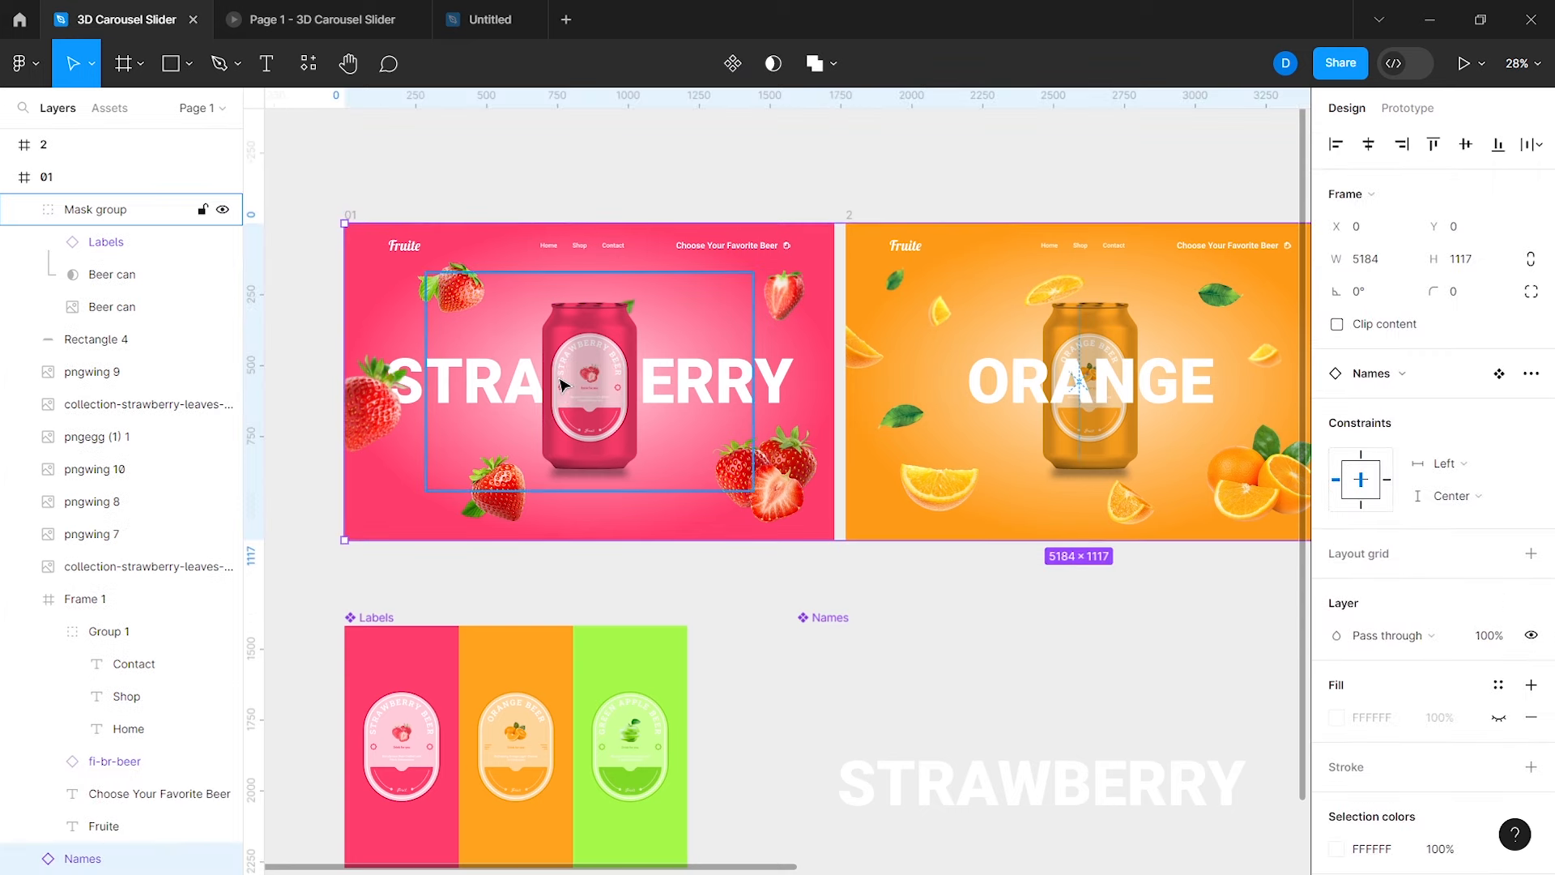
Step: Send the Names instance in frame 2 to the back so ORANGE sits behind the can
{"action": "left_click", "coordinate": [1059, 411]}
{"action": "scroll", "coordinate": [1059, 409], "scroll_direction": "right", "scroll_amount": 4}
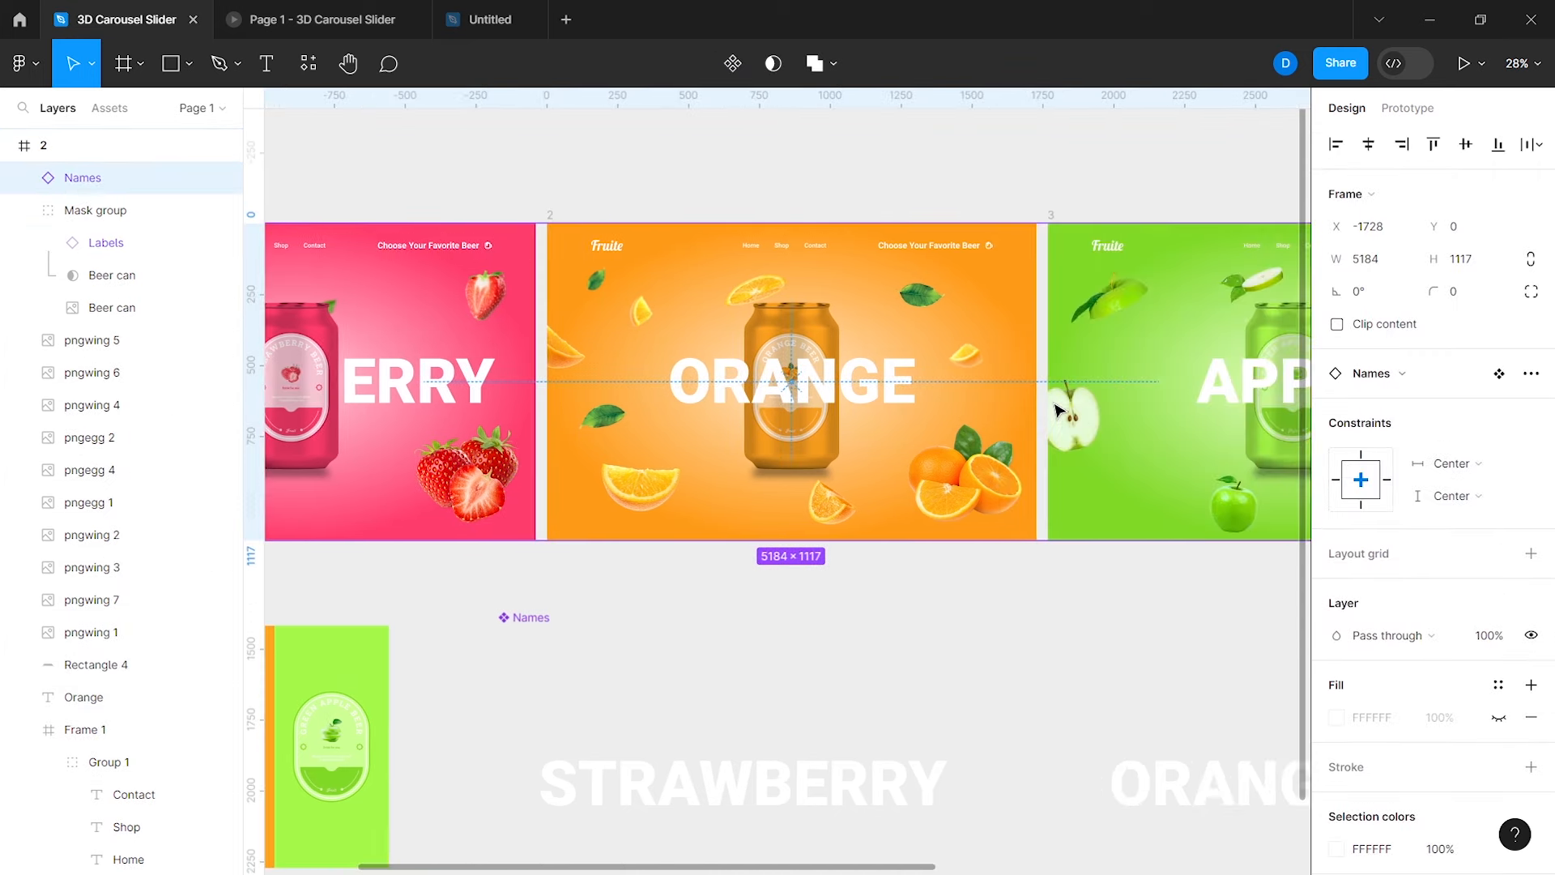
{"action": "key", "text": "["}
{"action": "key", "text": "Escape"}
Step: Send the Names instance in frame 3 to the back so APPLE sits behind the can
{"action": "scroll", "coordinate": [932, 422], "scroll_direction": "right", "scroll_amount": 5}
{"action": "left_click", "coordinate": [916, 381]}
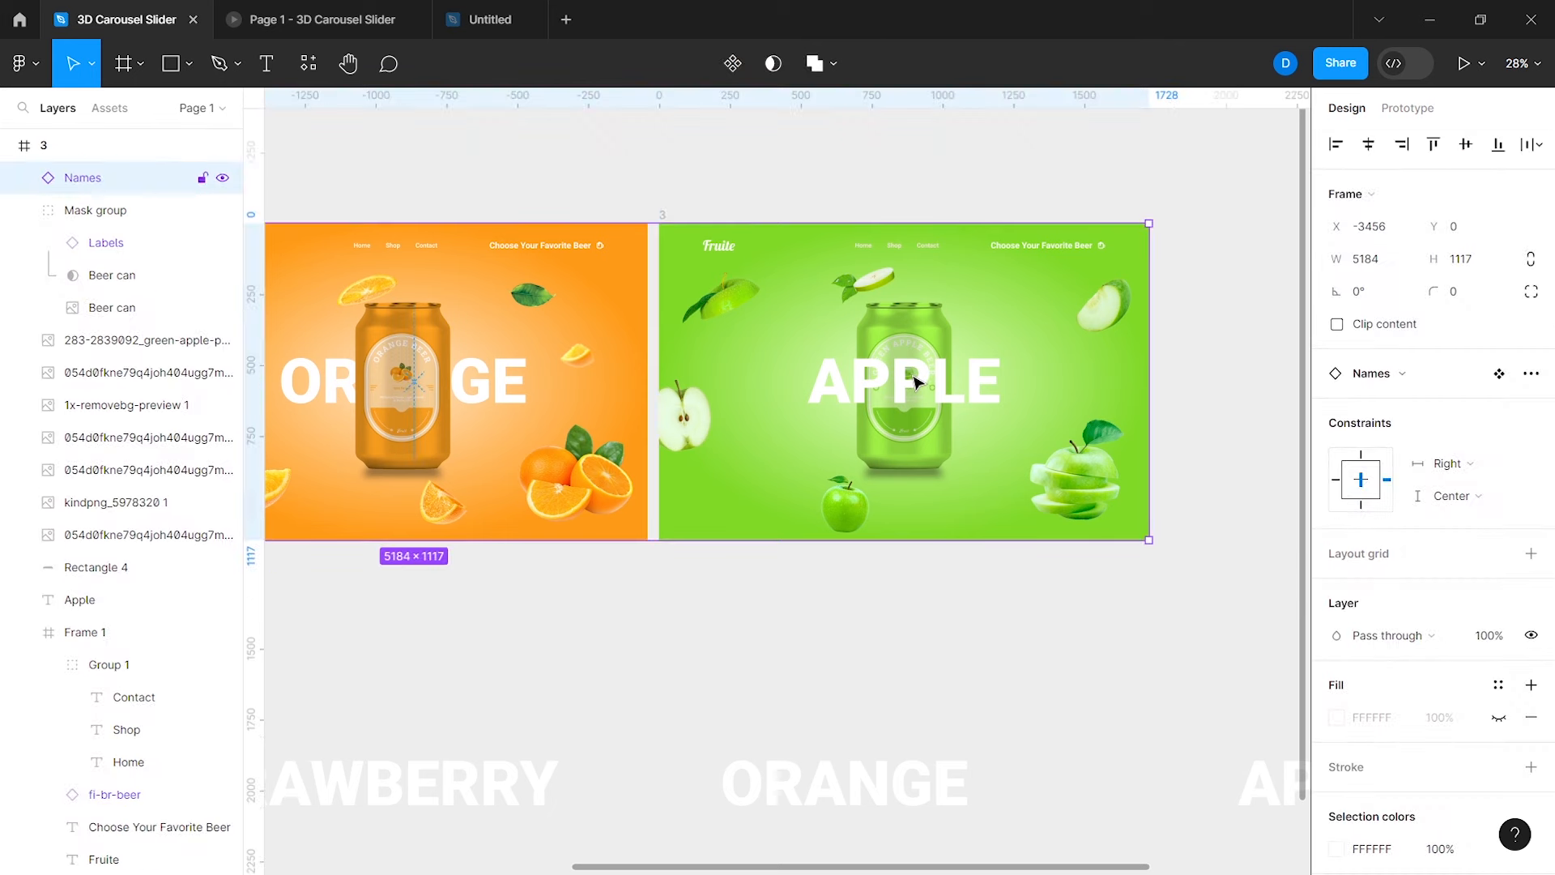
{"action": "key", "text": "["}
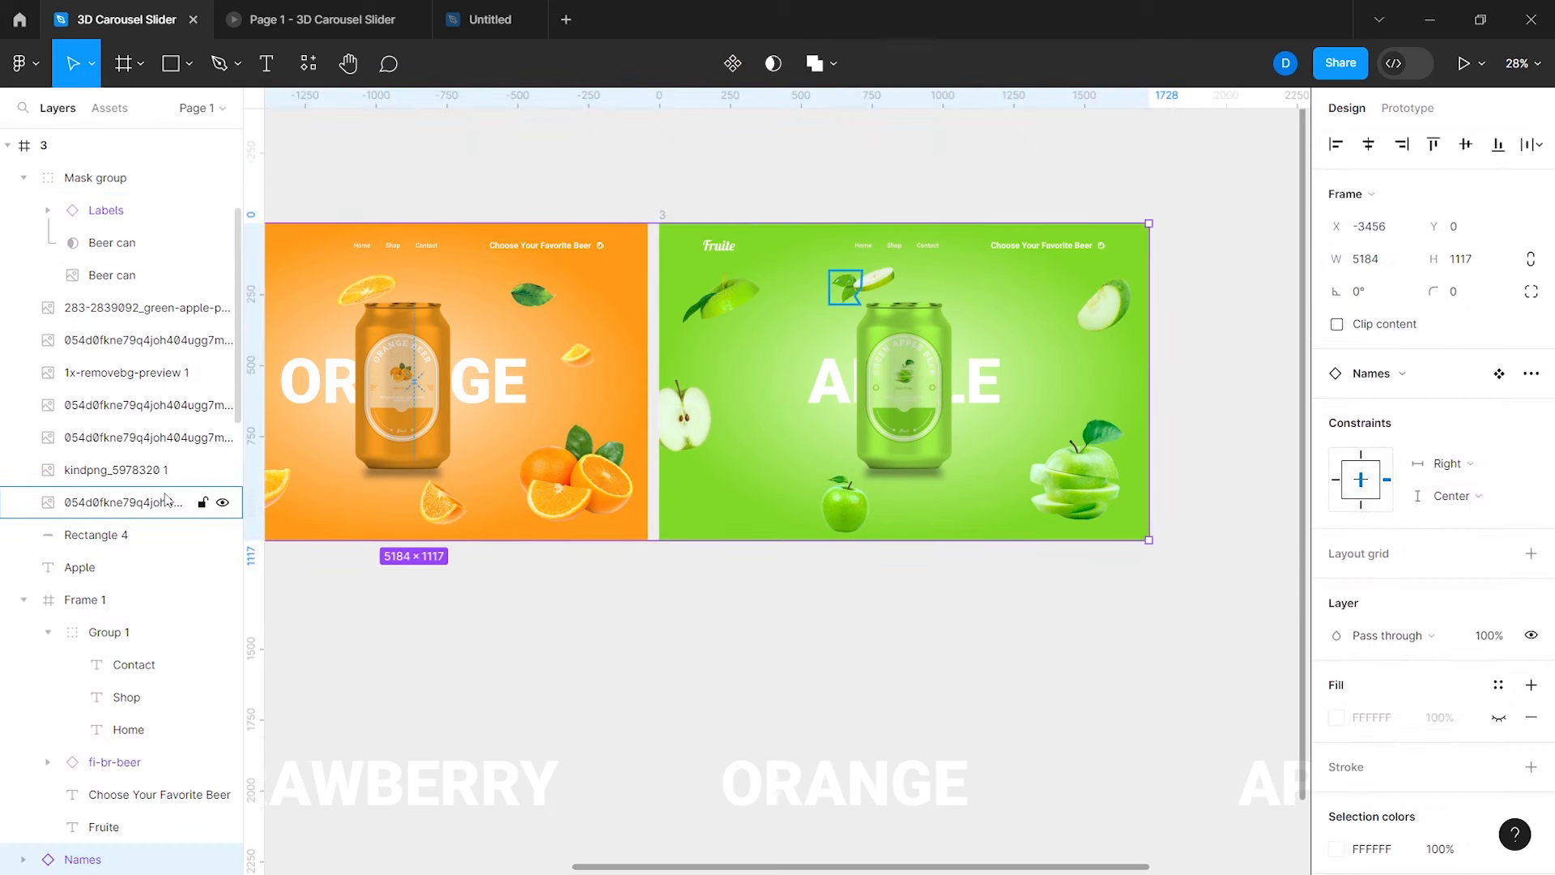
{"action": "scroll", "coordinate": [125, 522], "scroll_direction": "down", "scroll_amount": 1}
{"action": "key", "text": "Escape"}
Step: Preview the carousel in the running prototype and return to the 3D Carousel Slider design file
{"action": "key", "text": "shift+1"}
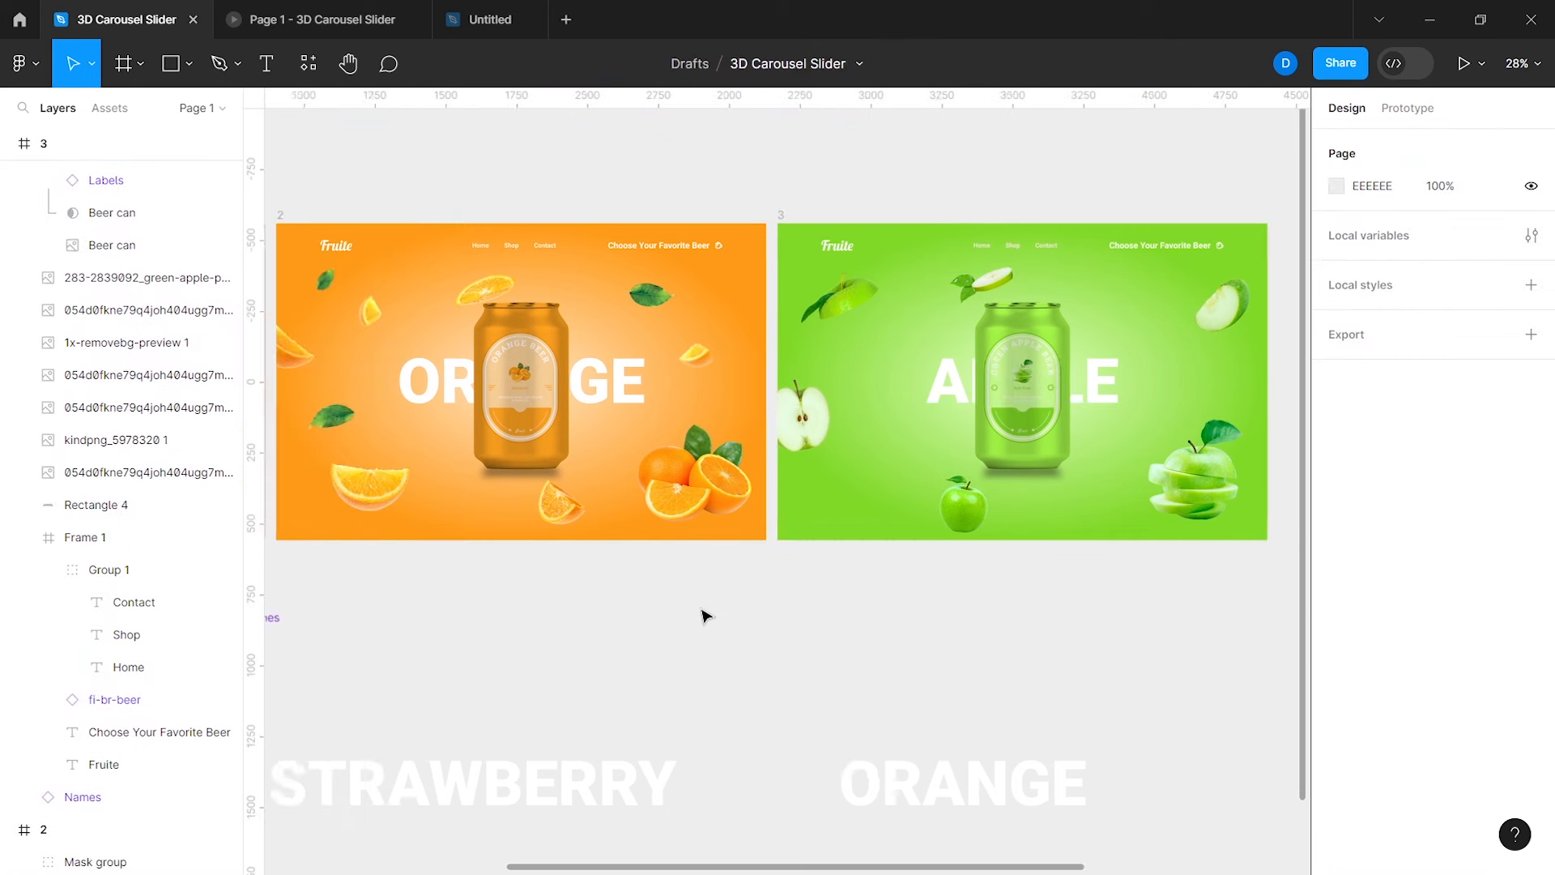
{"action": "scroll", "coordinate": [703, 615], "scroll_direction": "up", "scroll_amount": 1}
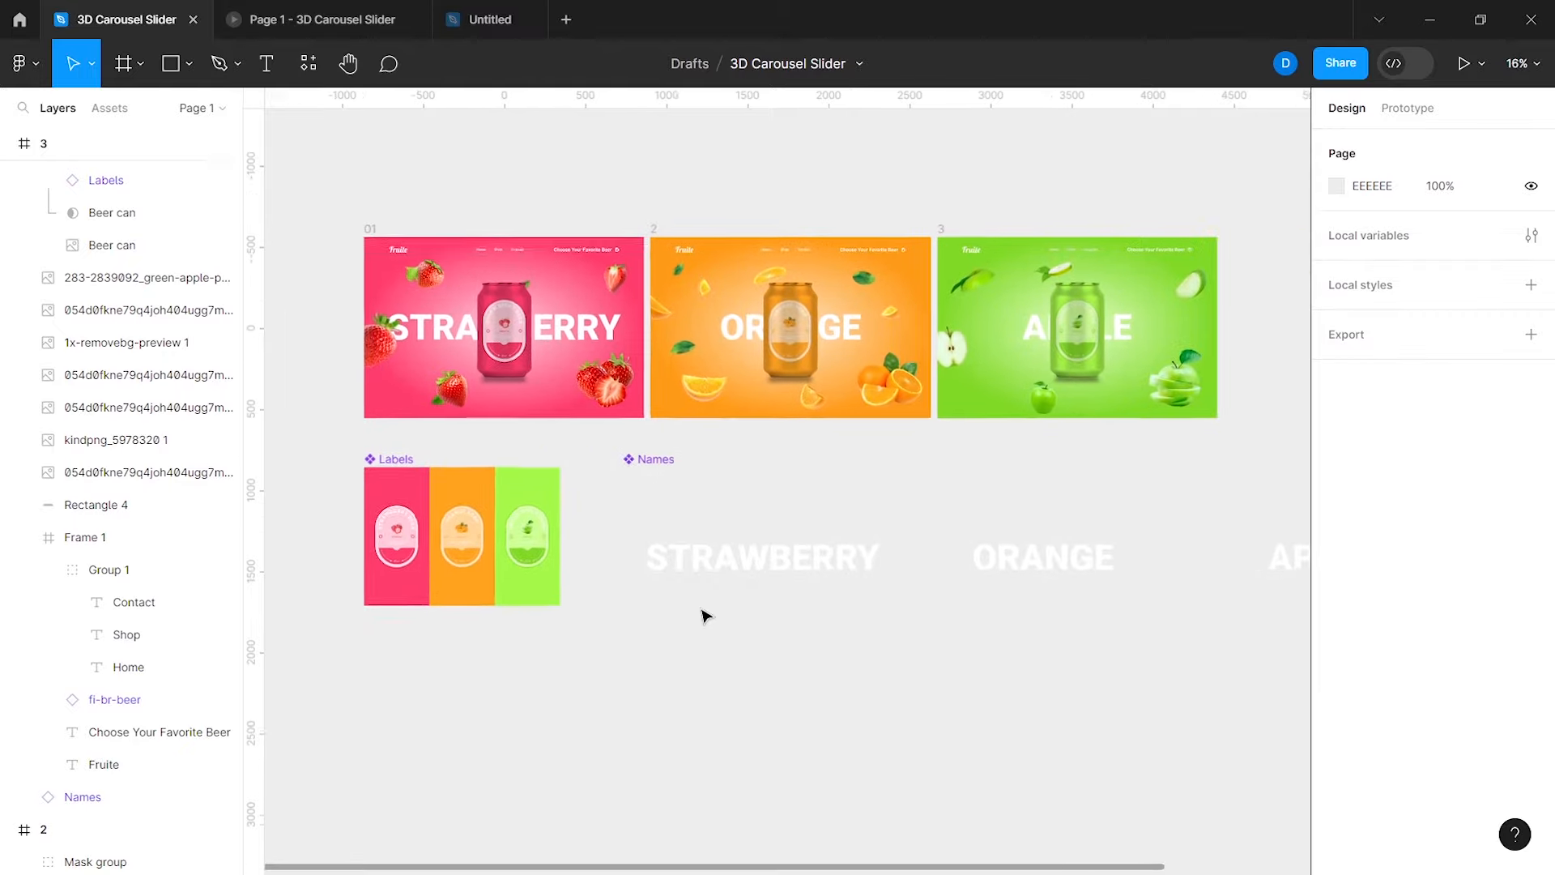
{"action": "left_click", "coordinate": [322, 20]}
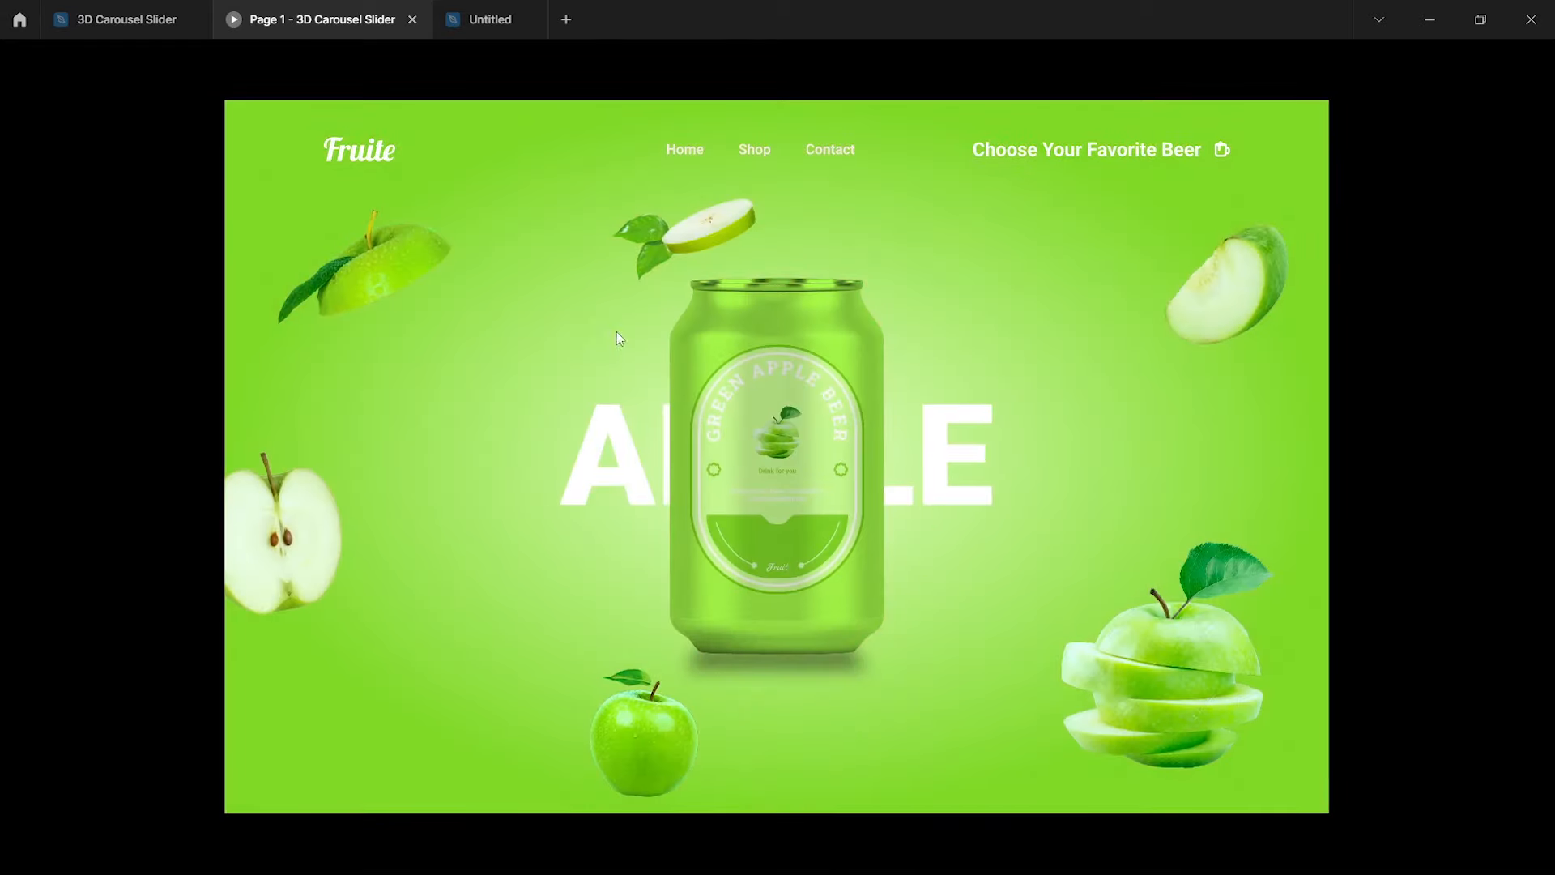
{"action": "left_click", "coordinate": [143, 26]}
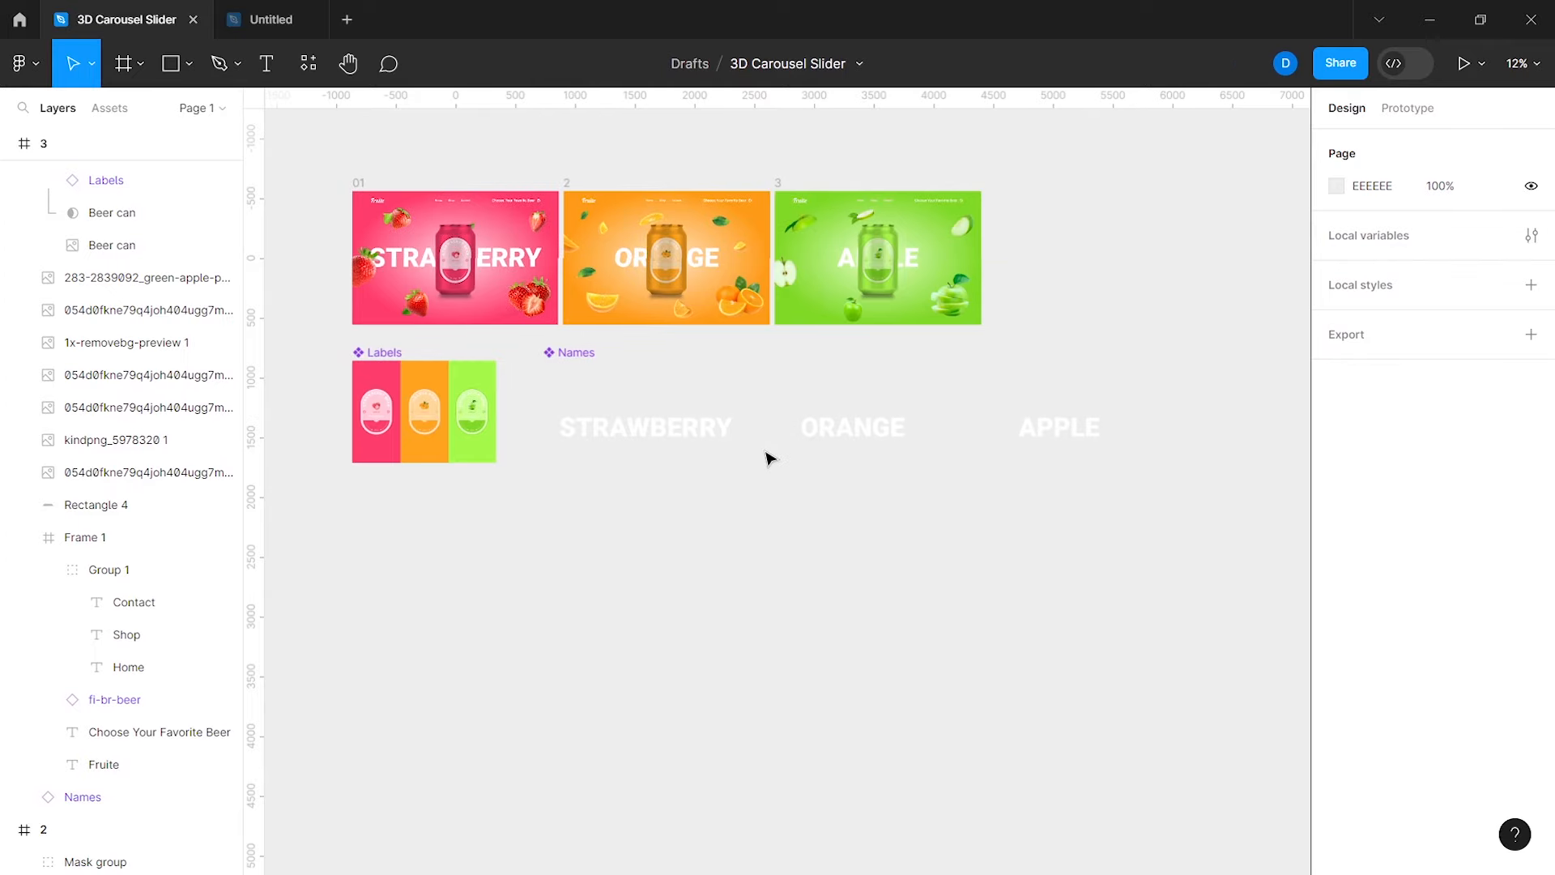
Step: Move the Labels and Names components together out of the area below the three slide frames
{"action": "left_click", "coordinate": [405, 356]}
{"action": "left_click", "coordinate": [566, 352], "text": "shift"}
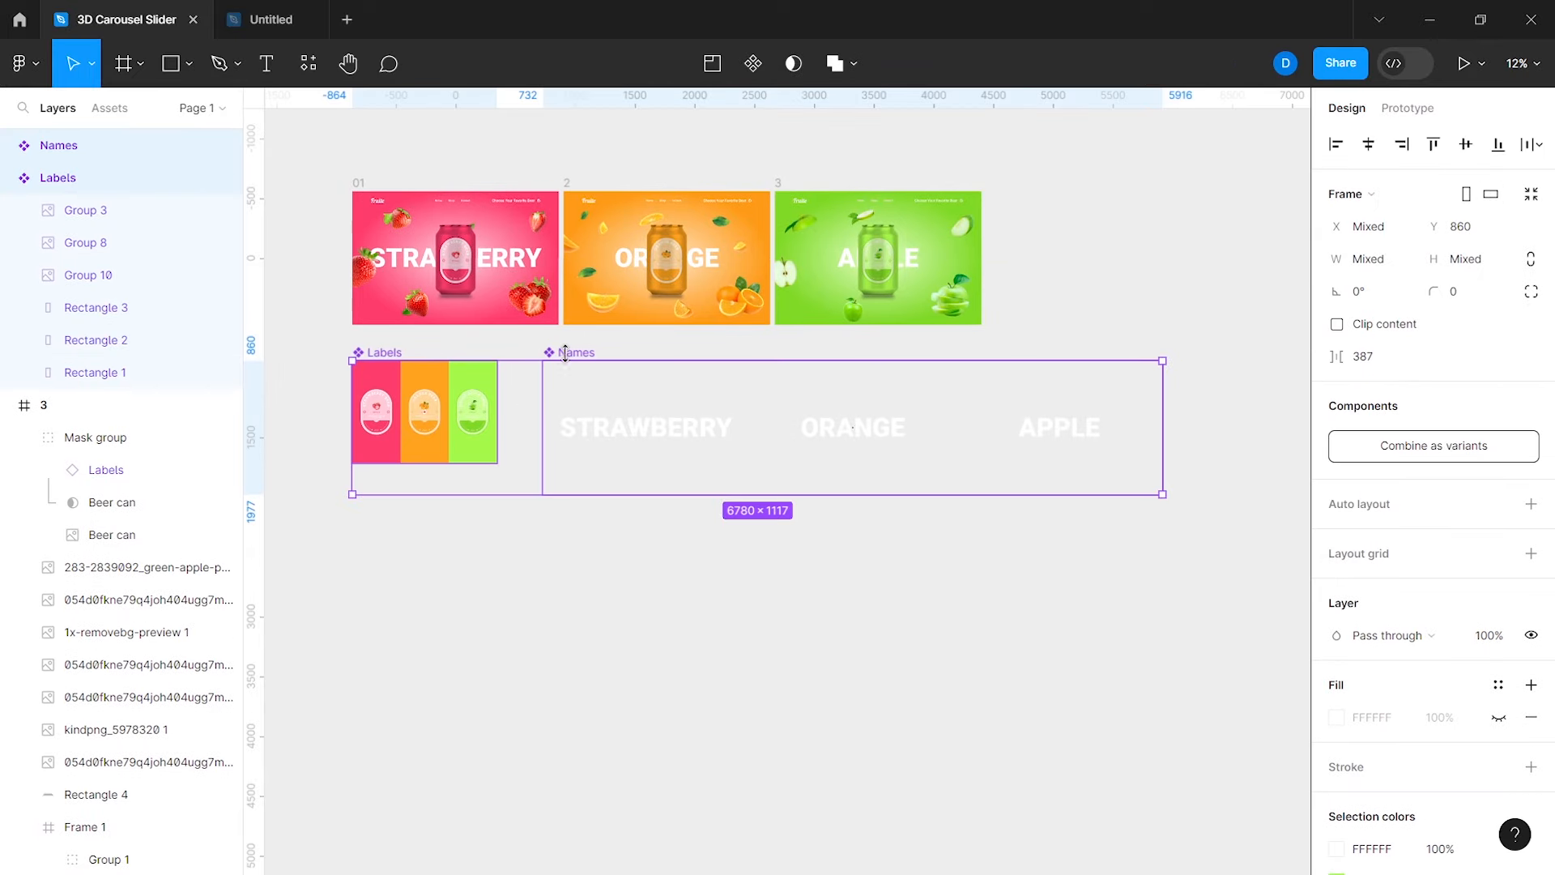
{"action": "left_click_drag", "start_coordinate": [589, 396], "coordinate": [1017, 227]}
{"action": "left_click", "coordinate": [892, 440]}
{"action": "scroll", "coordinate": [810, 444], "scroll_direction": "left", "scroll_amount": 5}
{"action": "scroll", "coordinate": [709, 446], "scroll_direction": "up", "scroll_amount": 1}
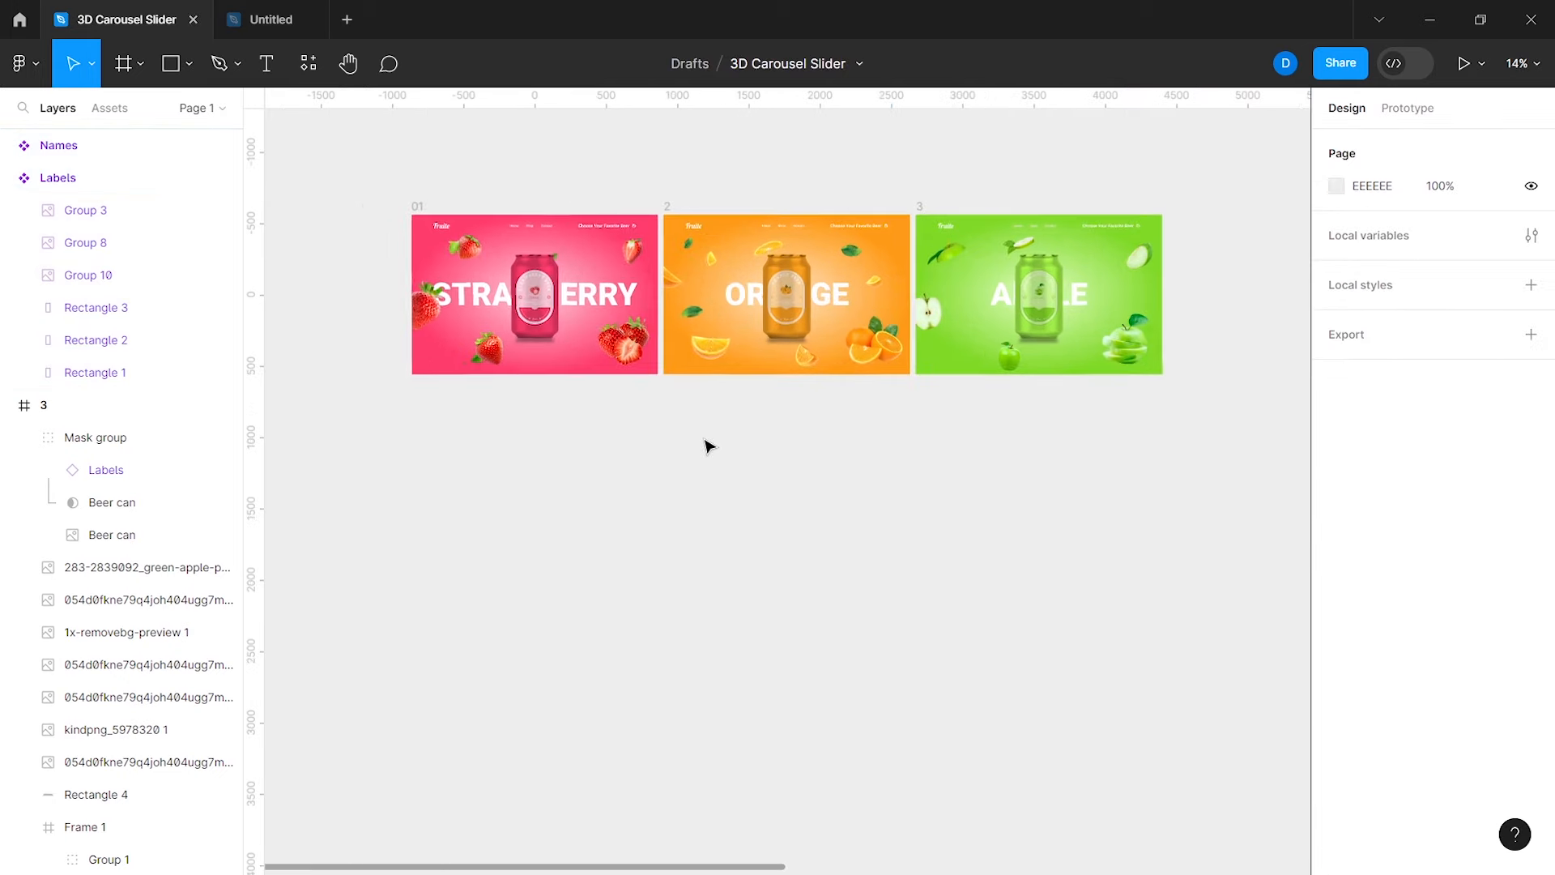
Step: Add a MacBook Pro 16" frame of 1728 × 1117 below frame 01 and hide its white fill
{"action": "left_click", "coordinate": [123, 63]}
{"action": "left_click", "coordinate": [1395, 344]}
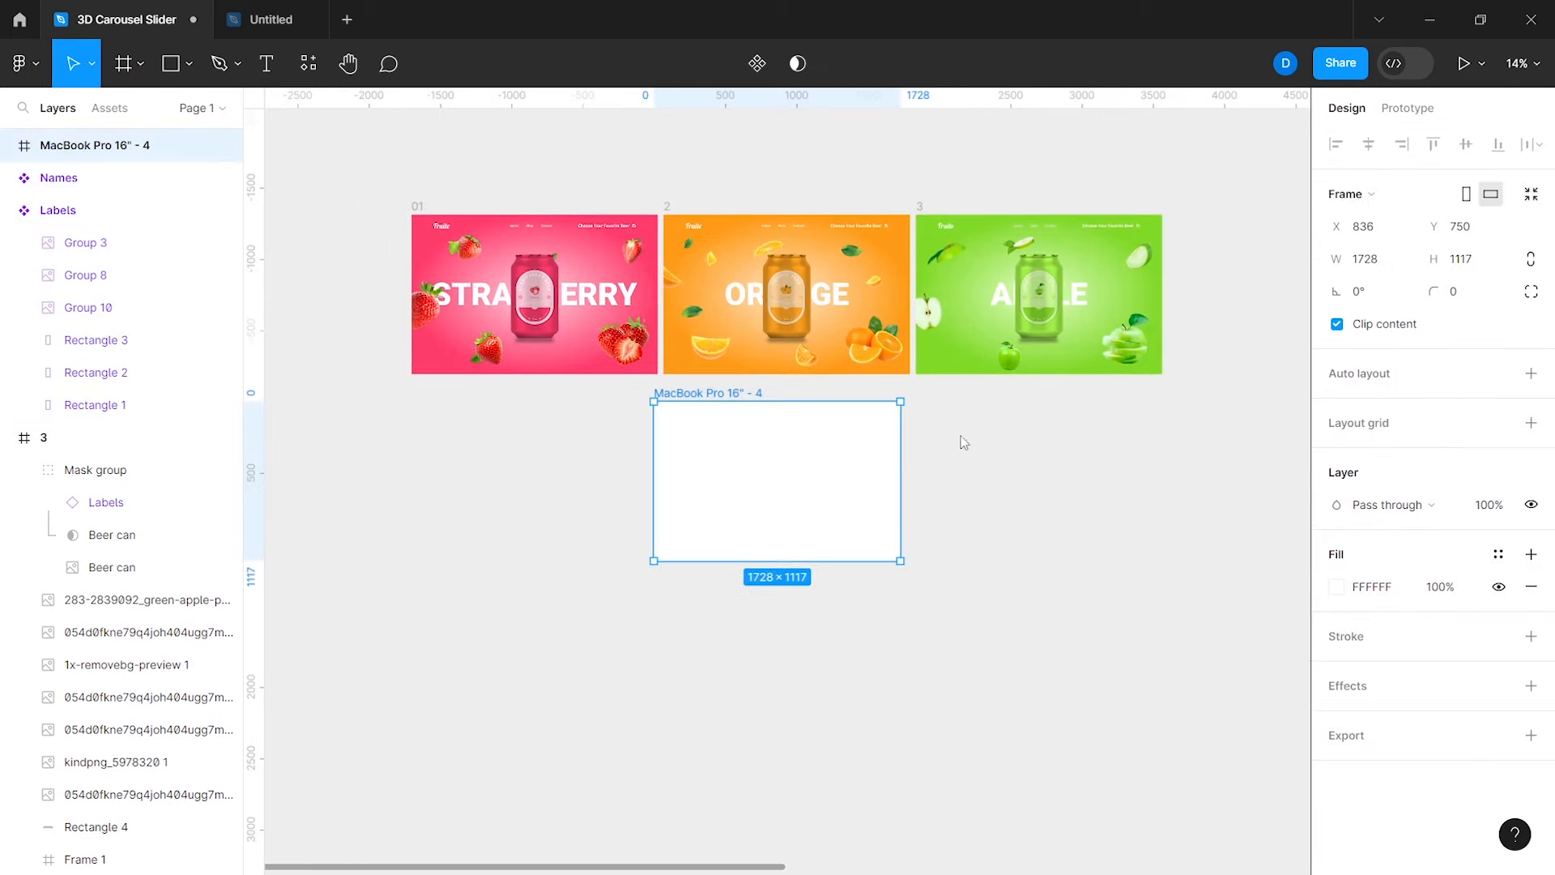
{"action": "left_click_drag", "start_coordinate": [788, 459], "coordinate": [542, 521]}
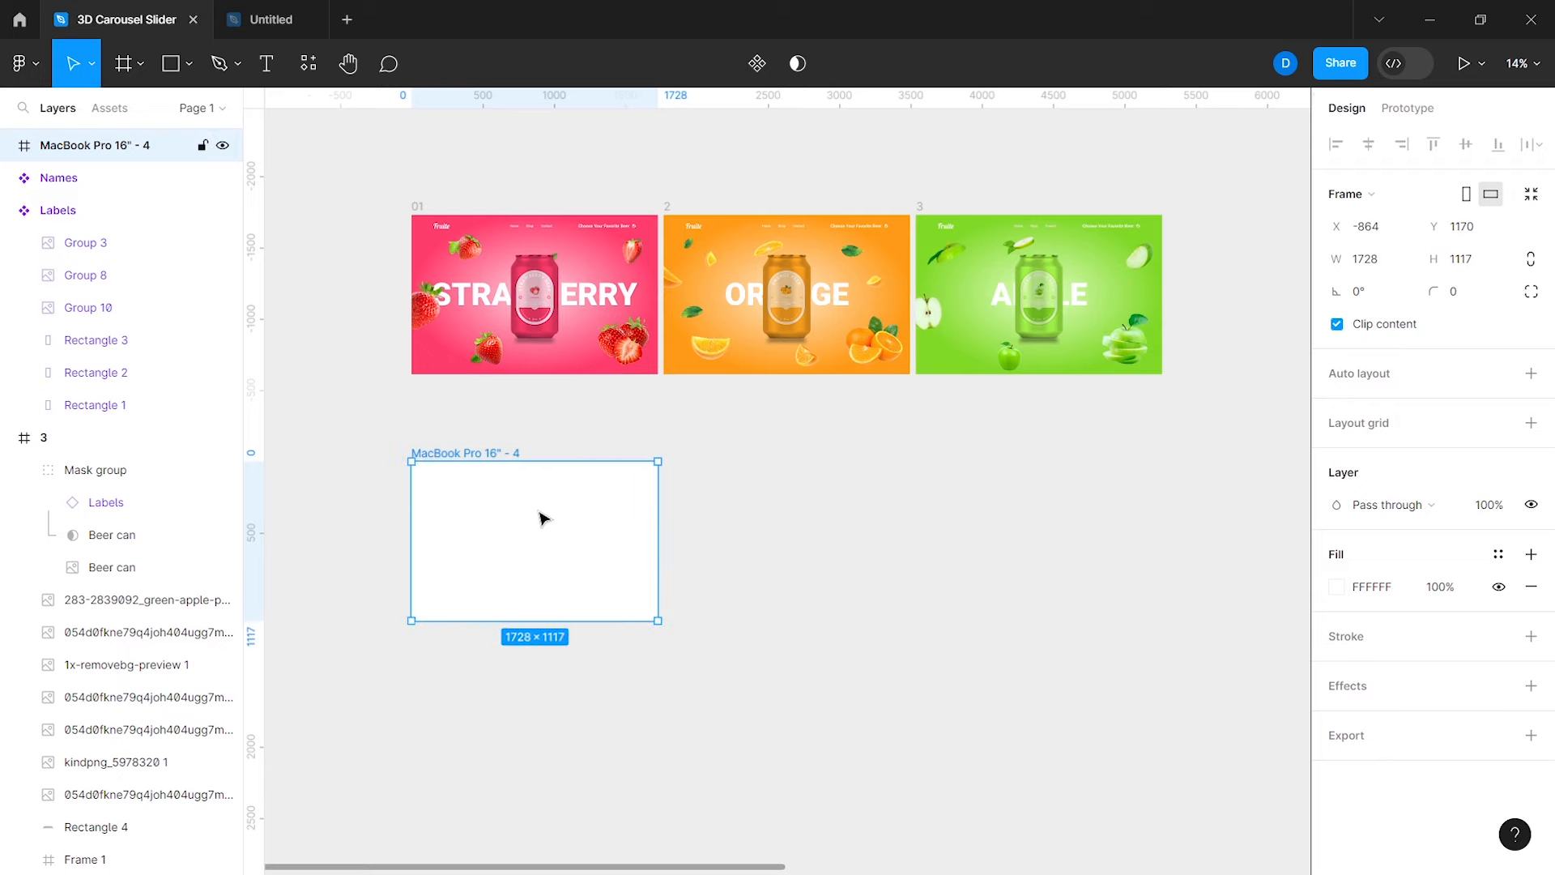
{"action": "scroll", "coordinate": [542, 519], "scroll_direction": "down", "scroll_amount": 1}
{"action": "left_click", "coordinate": [1499, 587]}
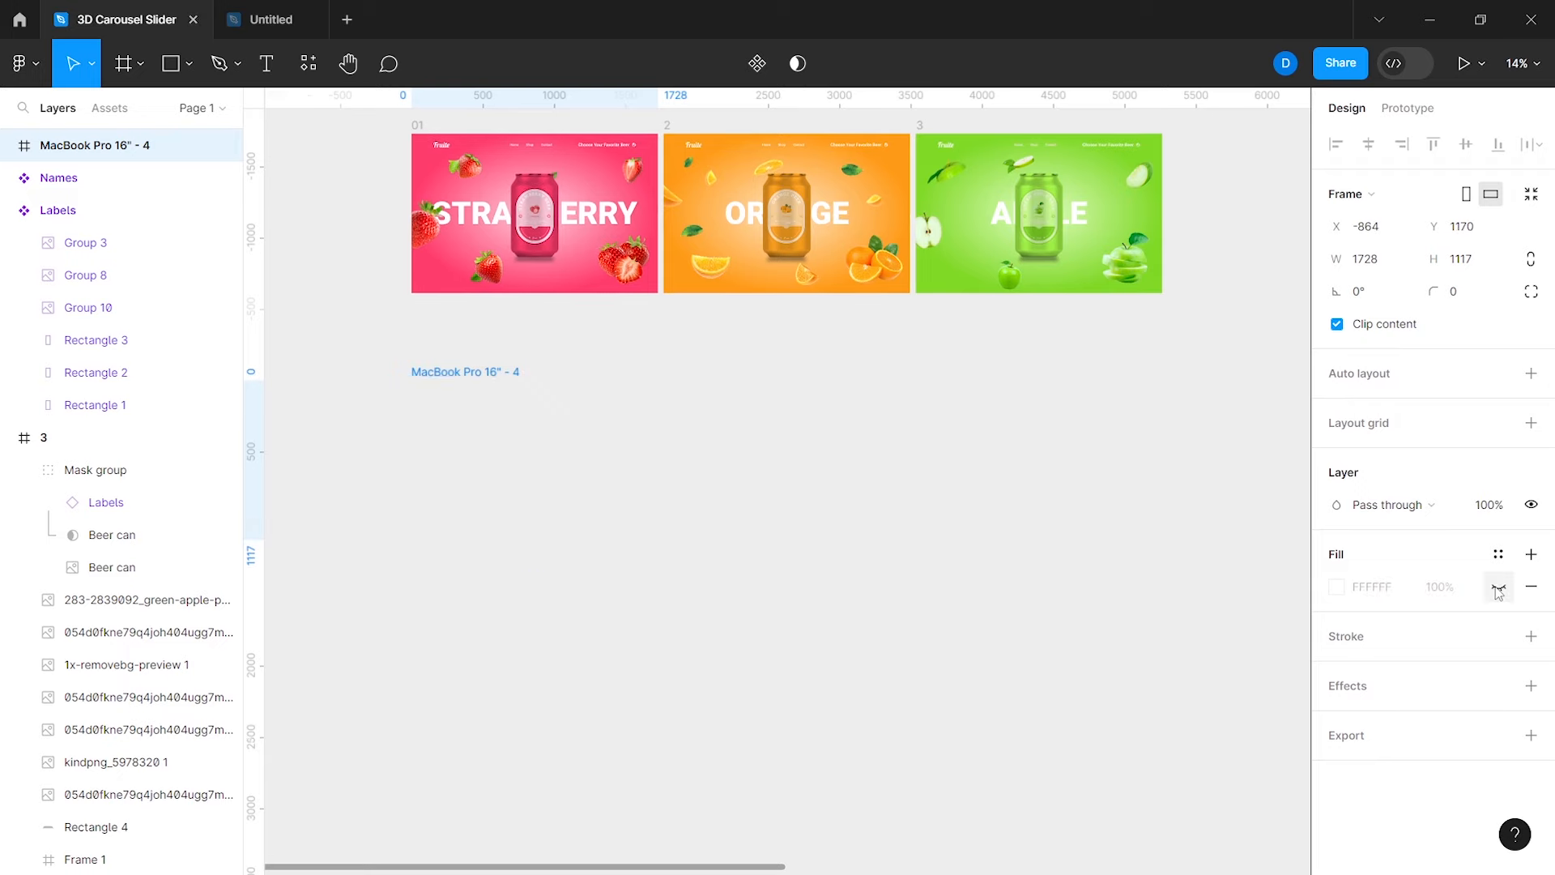
Step: Copy all strawberry and leaf images from frame 01 and paste them into the empty MacBook Pro 16" frame
{"action": "scroll", "coordinate": [541, 344], "scroll_direction": "up", "scroll_amount": 4}
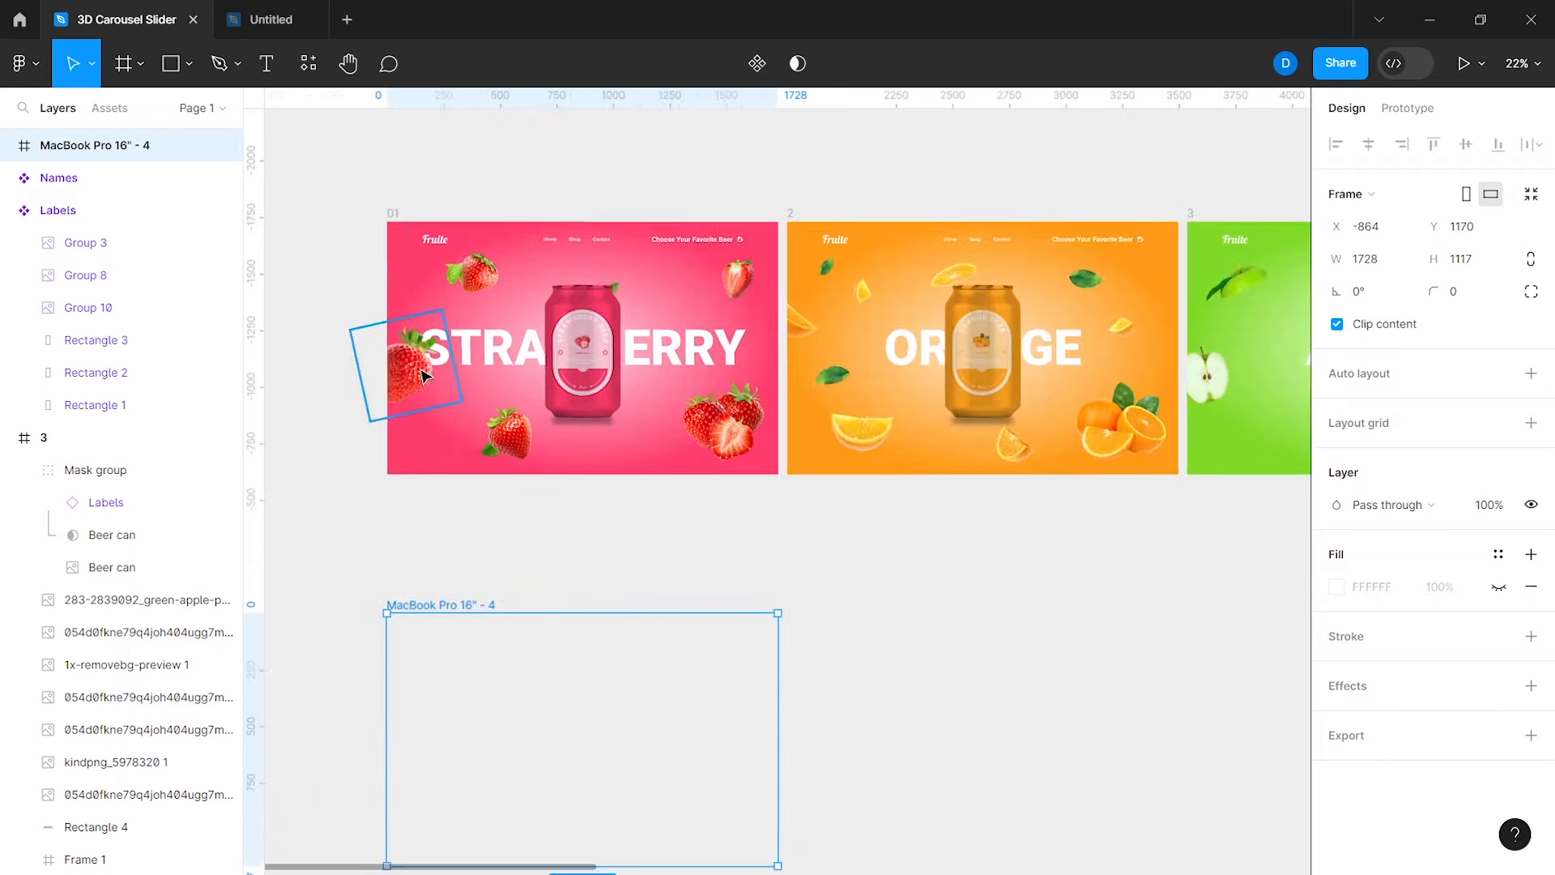
{"action": "left_click", "coordinate": [426, 228]}
{"action": "left_click", "coordinate": [522, 451], "text": "shift"}
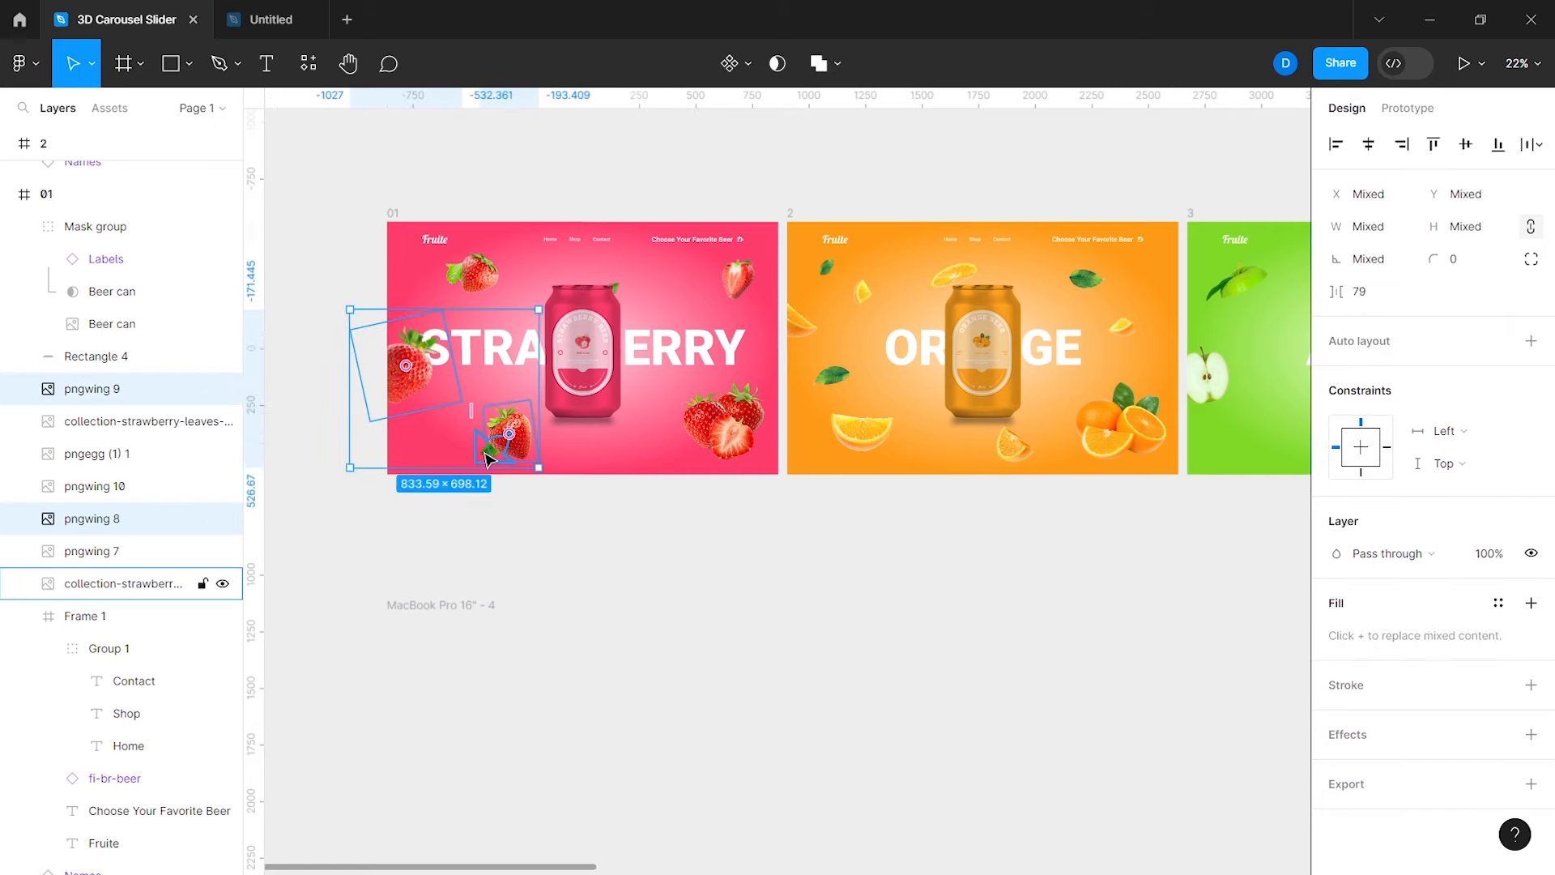
{"action": "left_click", "coordinate": [504, 450], "text": "shift"}
{"action": "left_click", "coordinate": [721, 421], "text": "shift"}
{"action": "left_click", "coordinate": [738, 275], "text": "shift"}
{"action": "left_click", "coordinate": [470, 259], "text": "shift"}
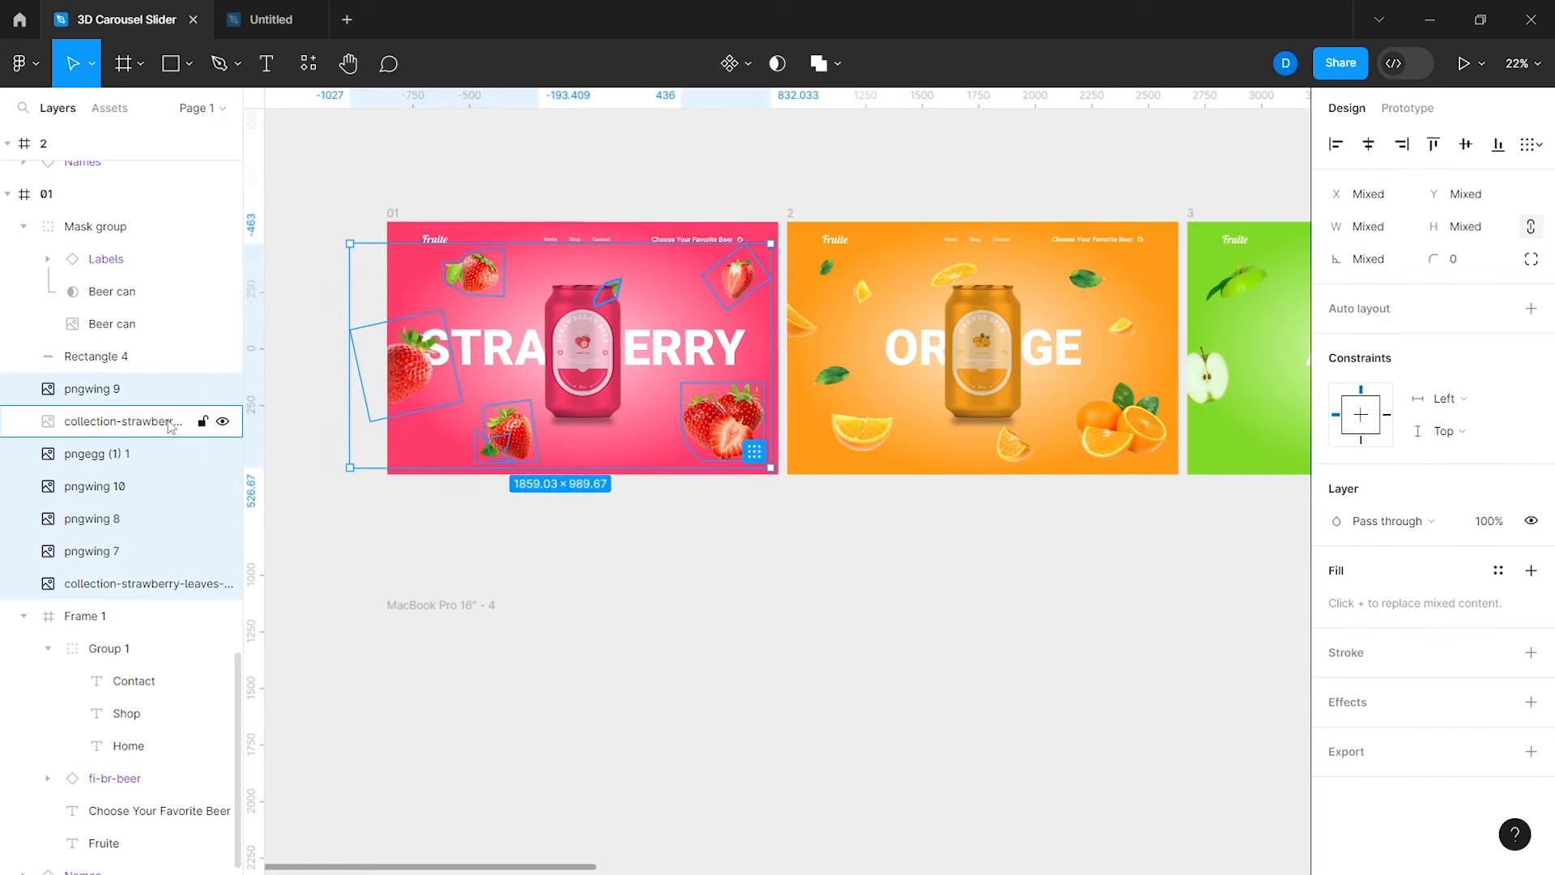
{"action": "left_click", "coordinate": [171, 424], "text": "shift"}
{"action": "scroll", "coordinate": [518, 449], "scroll_direction": "up", "scroll_amount": 1}
{"action": "scroll", "coordinate": [558, 460], "scroll_direction": "down", "scroll_amount": 3}
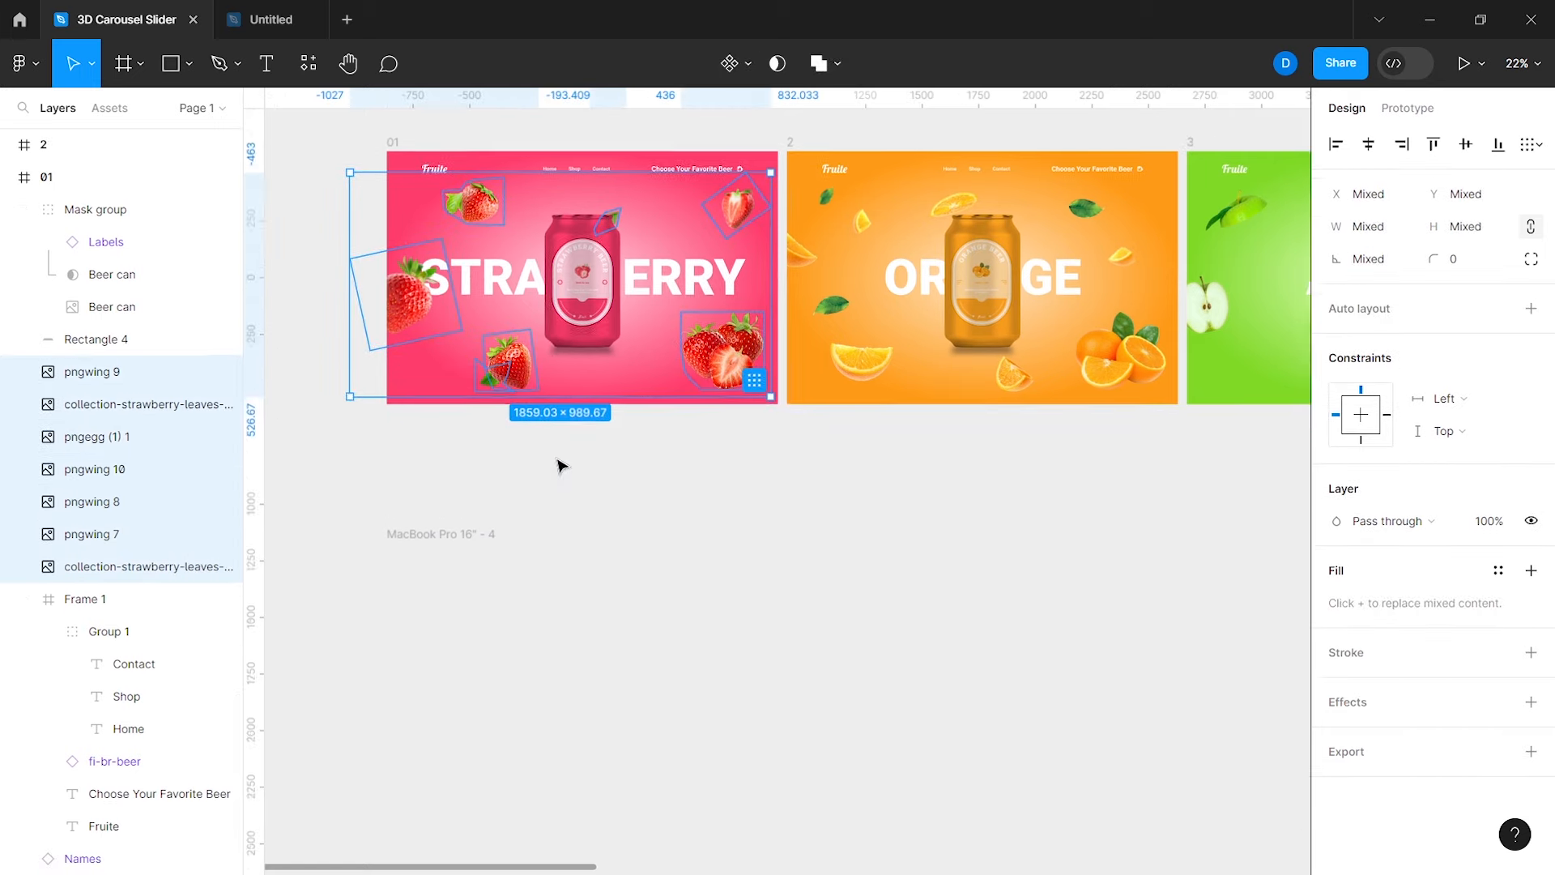
{"action": "left_click", "coordinate": [452, 523]}
{"action": "key", "text": "ctrl+v"}
Step: Move the MacBook Pro 16" frame up to Y 1009 and turn it into a component
{"action": "left_click_drag", "start_coordinate": [452, 522], "coordinate": [450, 485]}
{"action": "left_click", "coordinate": [940, 531]}
{"action": "scroll", "coordinate": [940, 530], "scroll_direction": "left", "scroll_amount": 2}
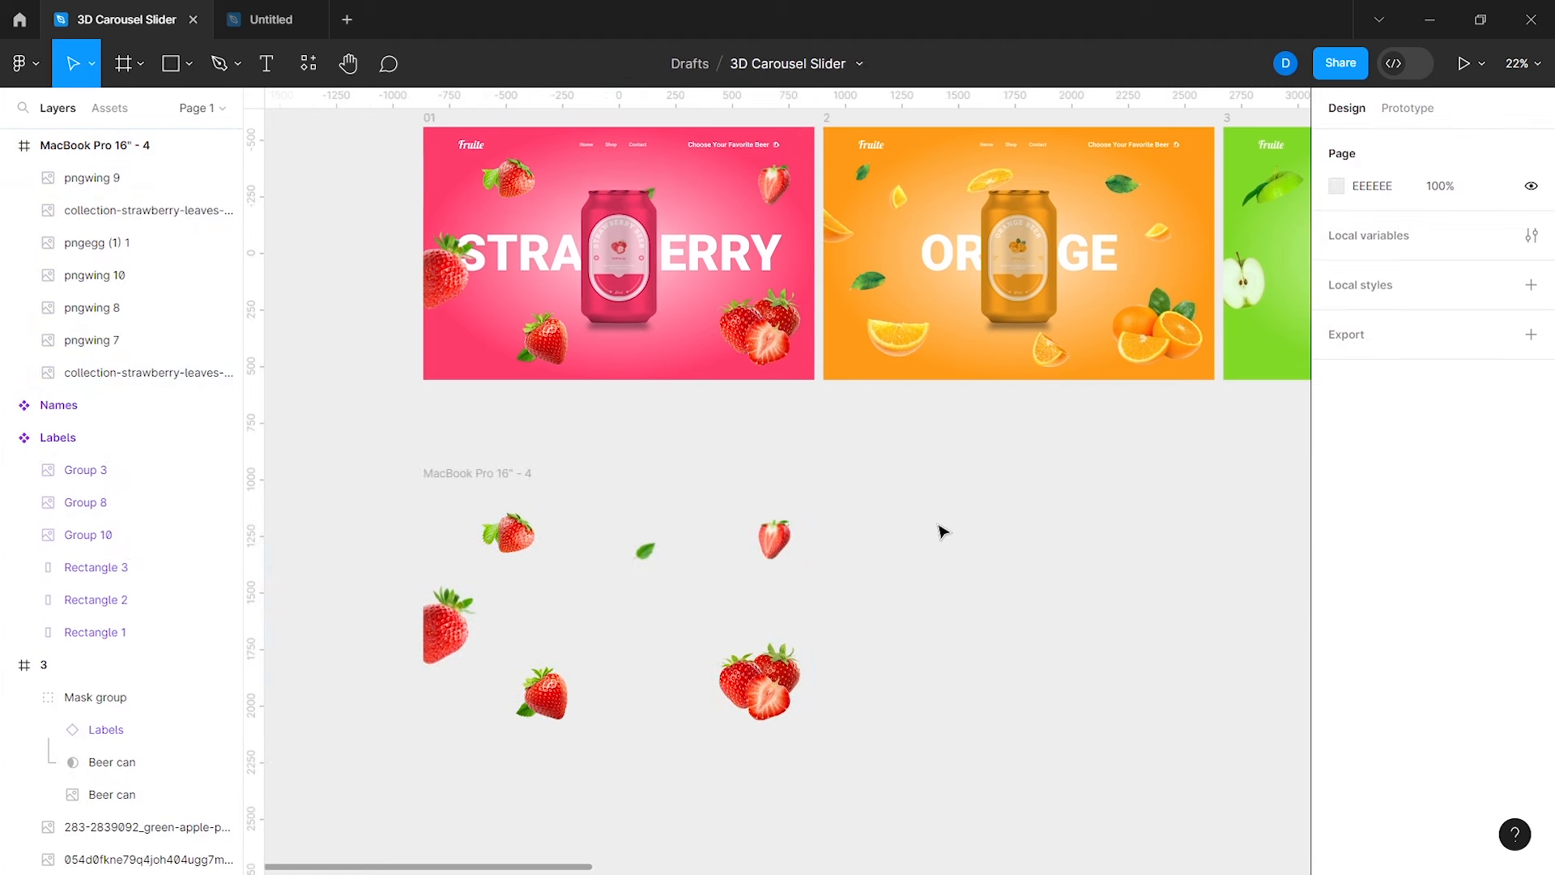
{"action": "left_click", "coordinate": [527, 502]}
{"action": "left_click", "coordinate": [733, 65]}
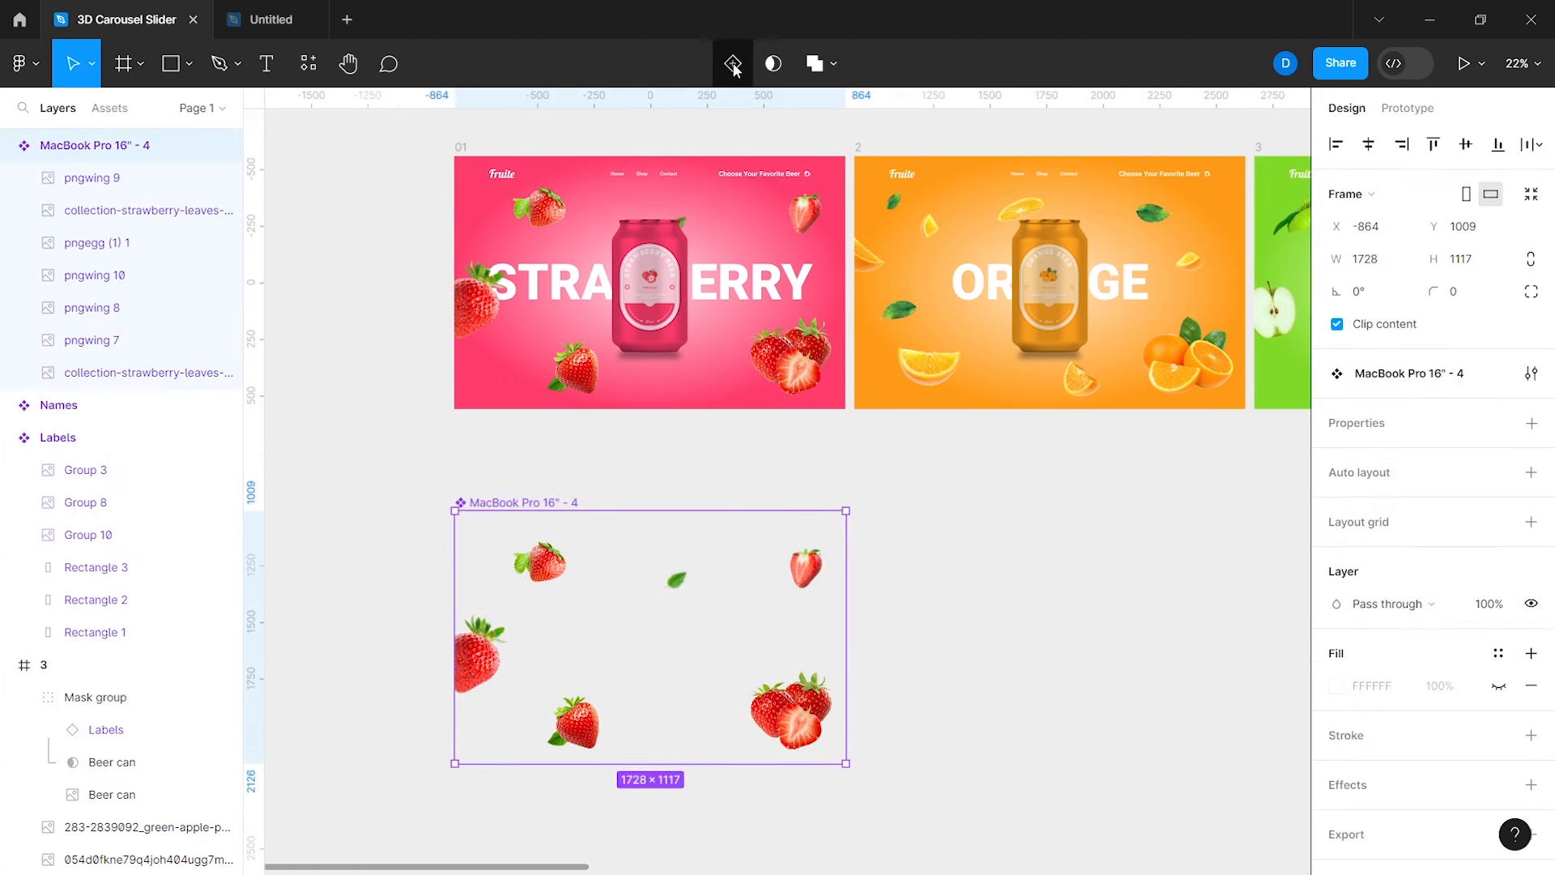
Step: Add a second variant to the strawberry component
{"action": "scroll", "coordinate": [795, 438], "scroll_direction": "down", "scroll_amount": 3}
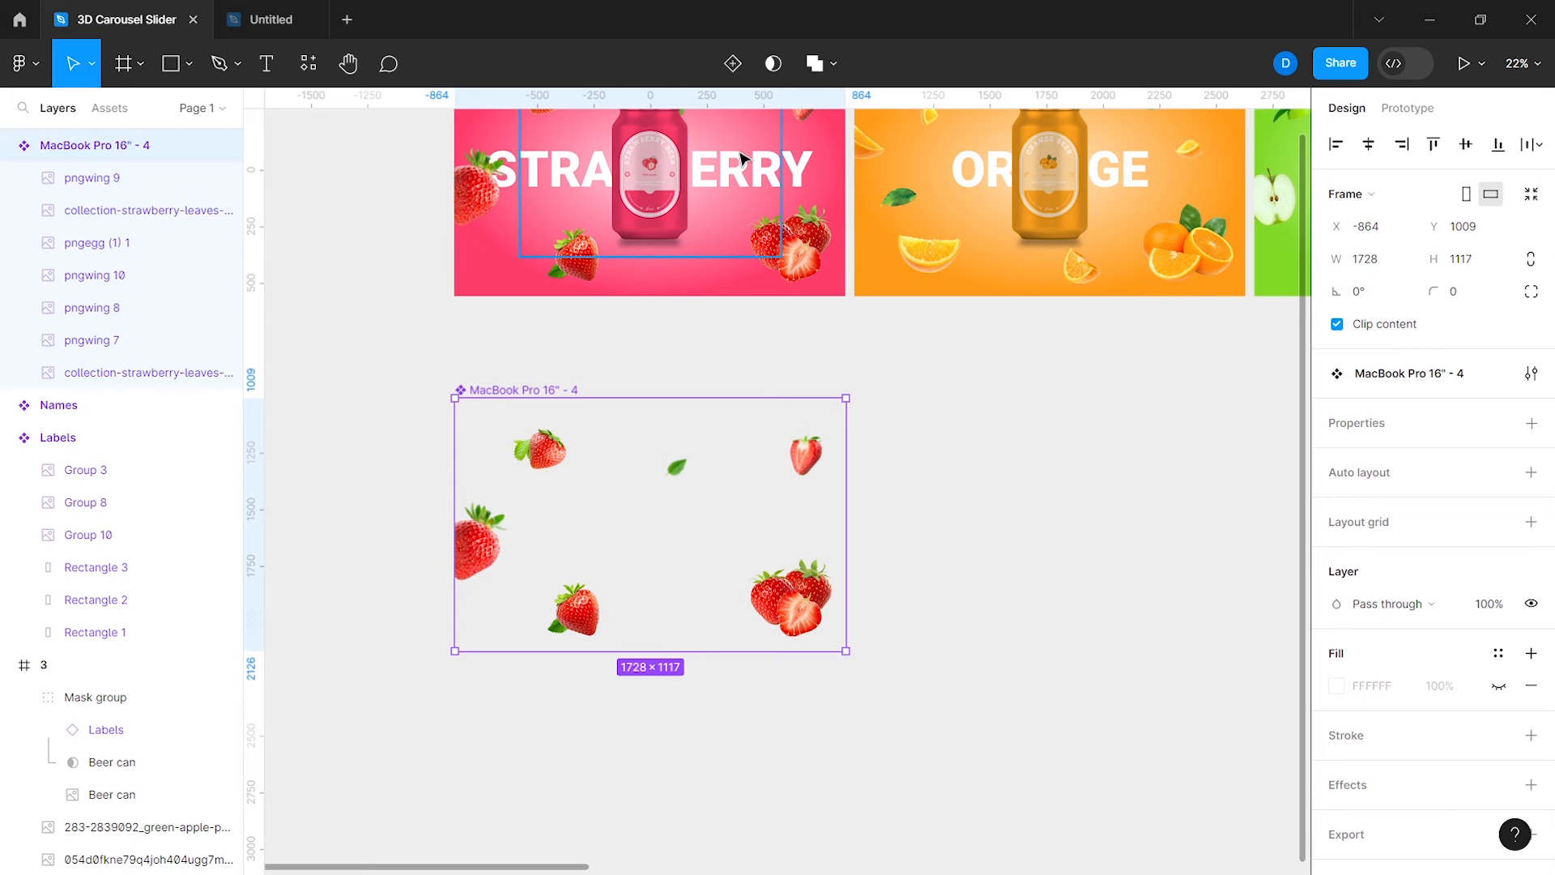
{"action": "left_click", "coordinate": [733, 67]}
{"action": "scroll", "coordinate": [682, 551], "scroll_direction": "down", "scroll_amount": 5}
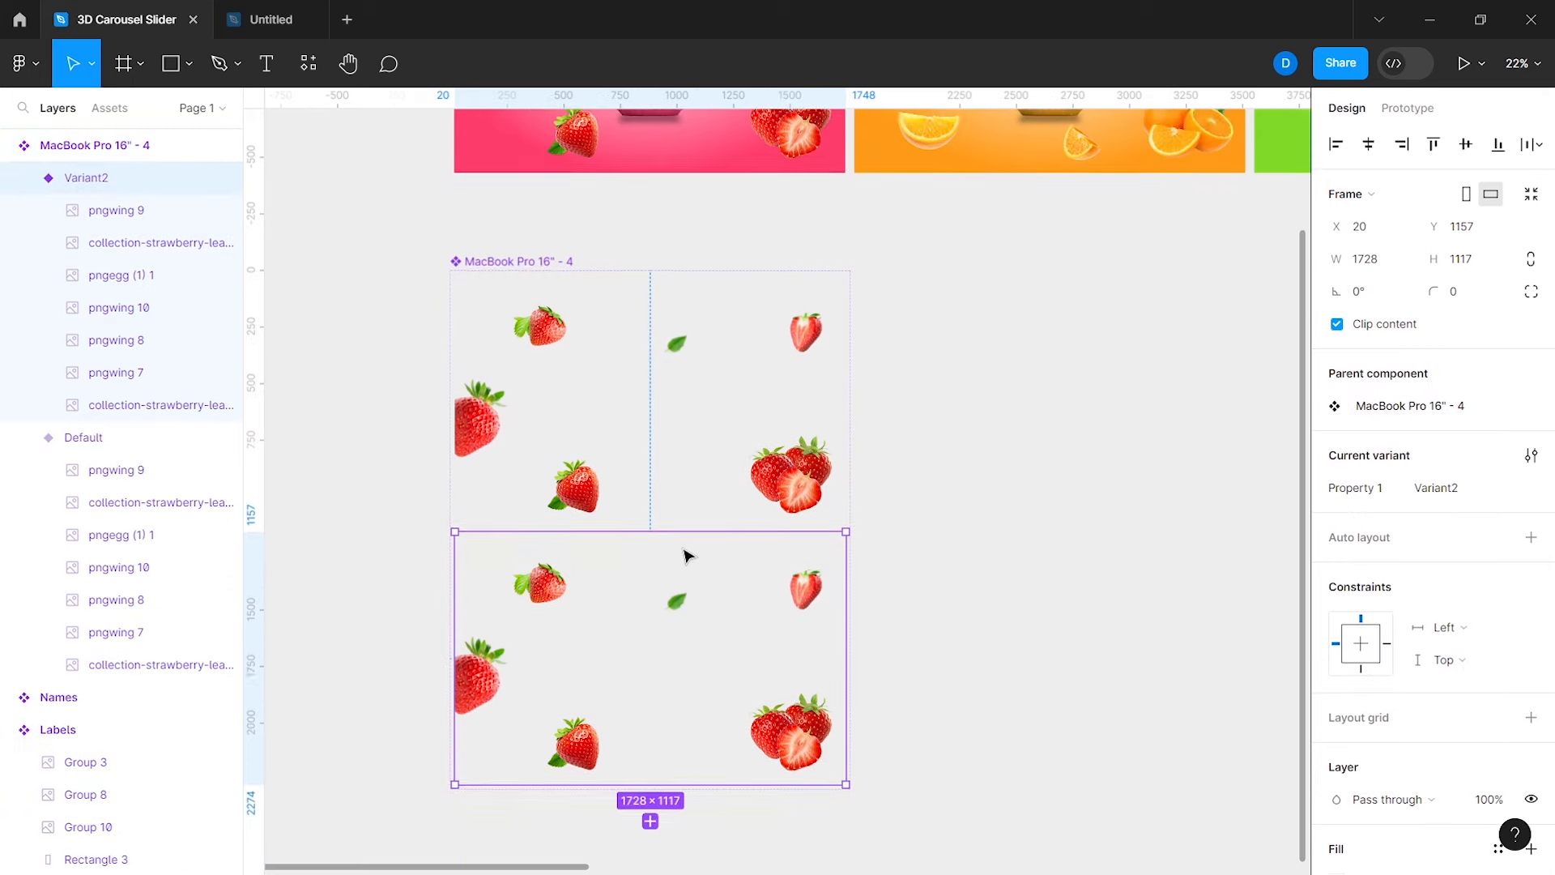
Step: In Variant2, move the upper-left strawberry inward, rotate it to about -24.5° and shrink it slightly
{"action": "scroll", "coordinate": [688, 557], "scroll_direction": "up", "scroll_amount": 2}
{"action": "scroll", "coordinate": [687, 556], "scroll_direction": "left", "scroll_amount": 2}
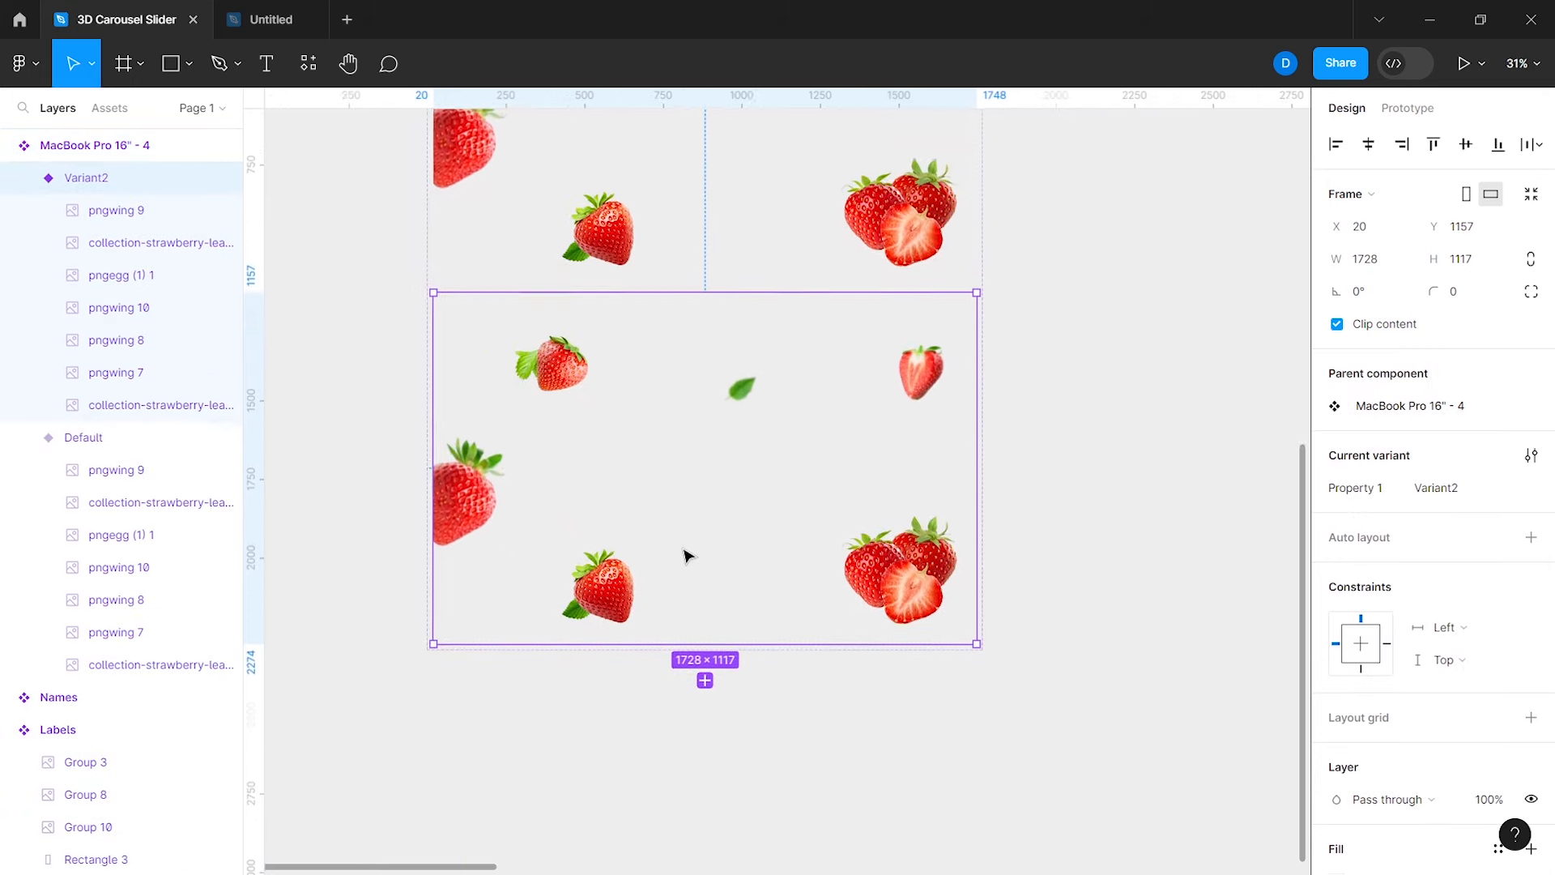
{"action": "double_click", "coordinate": [628, 372]}
{"action": "scroll", "coordinate": [598, 406], "scroll_direction": "right", "scroll_amount": 1}
{"action": "scroll", "coordinate": [597, 407], "scroll_direction": "up", "scroll_amount": 2}
{"action": "left_click_drag", "start_coordinate": [598, 567], "coordinate": [628, 561]}
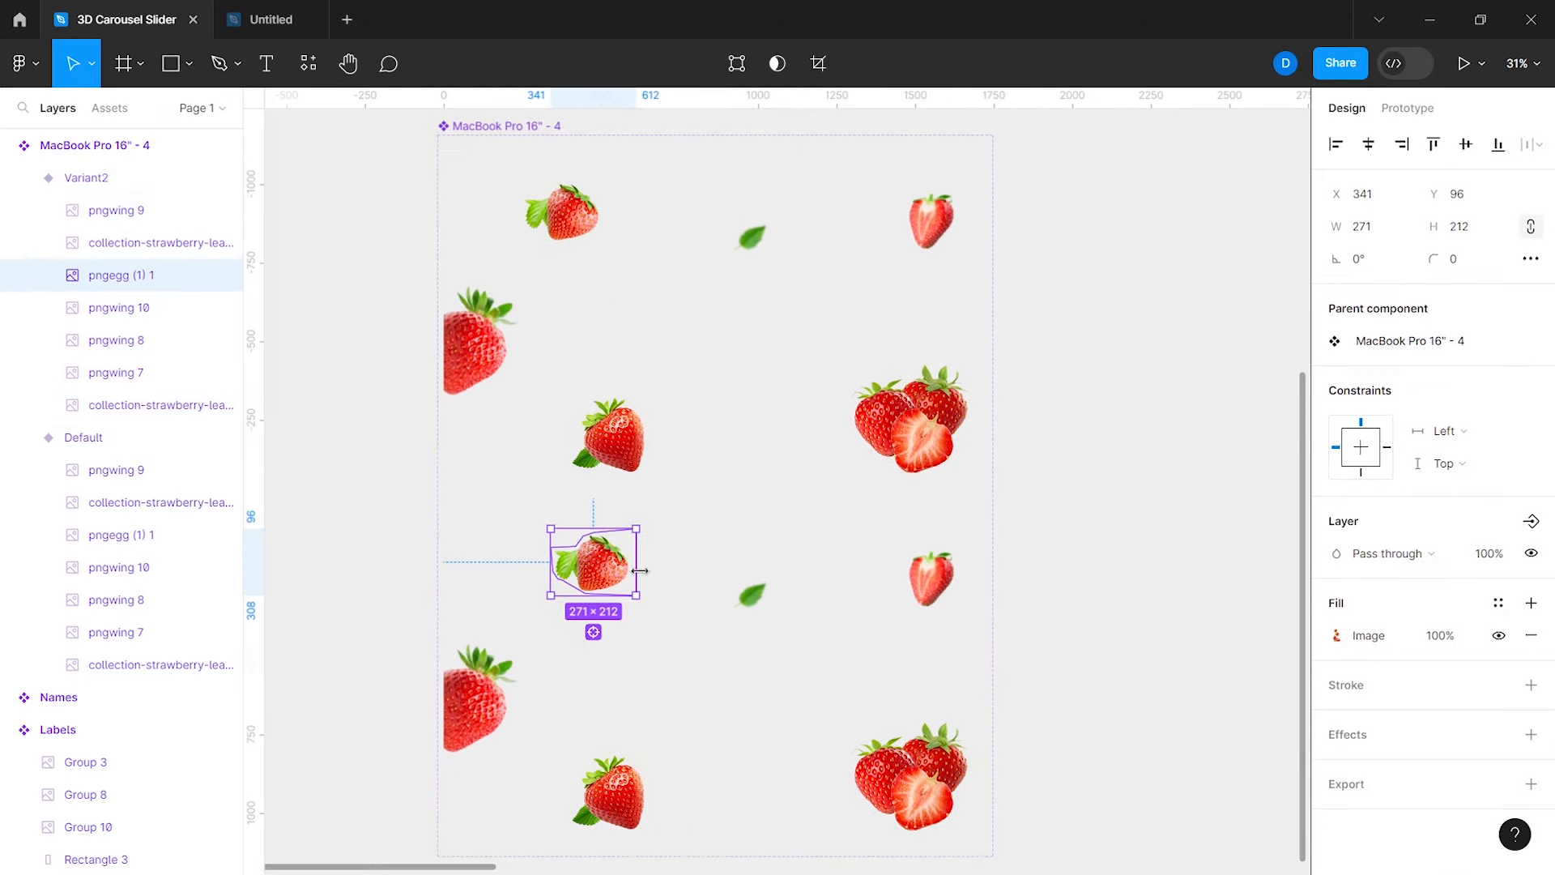
{"action": "scroll", "coordinate": [630, 563], "scroll_direction": "left", "scroll_amount": 1}
{"action": "left_click_drag", "start_coordinate": [1335, 261], "coordinate": [1286, 267]}
{"action": "left_click_drag", "start_coordinate": [1396, 277], "coordinate": [1396, 277]}
{"action": "left_click_drag", "start_coordinate": [640, 567], "coordinate": [649, 569]}
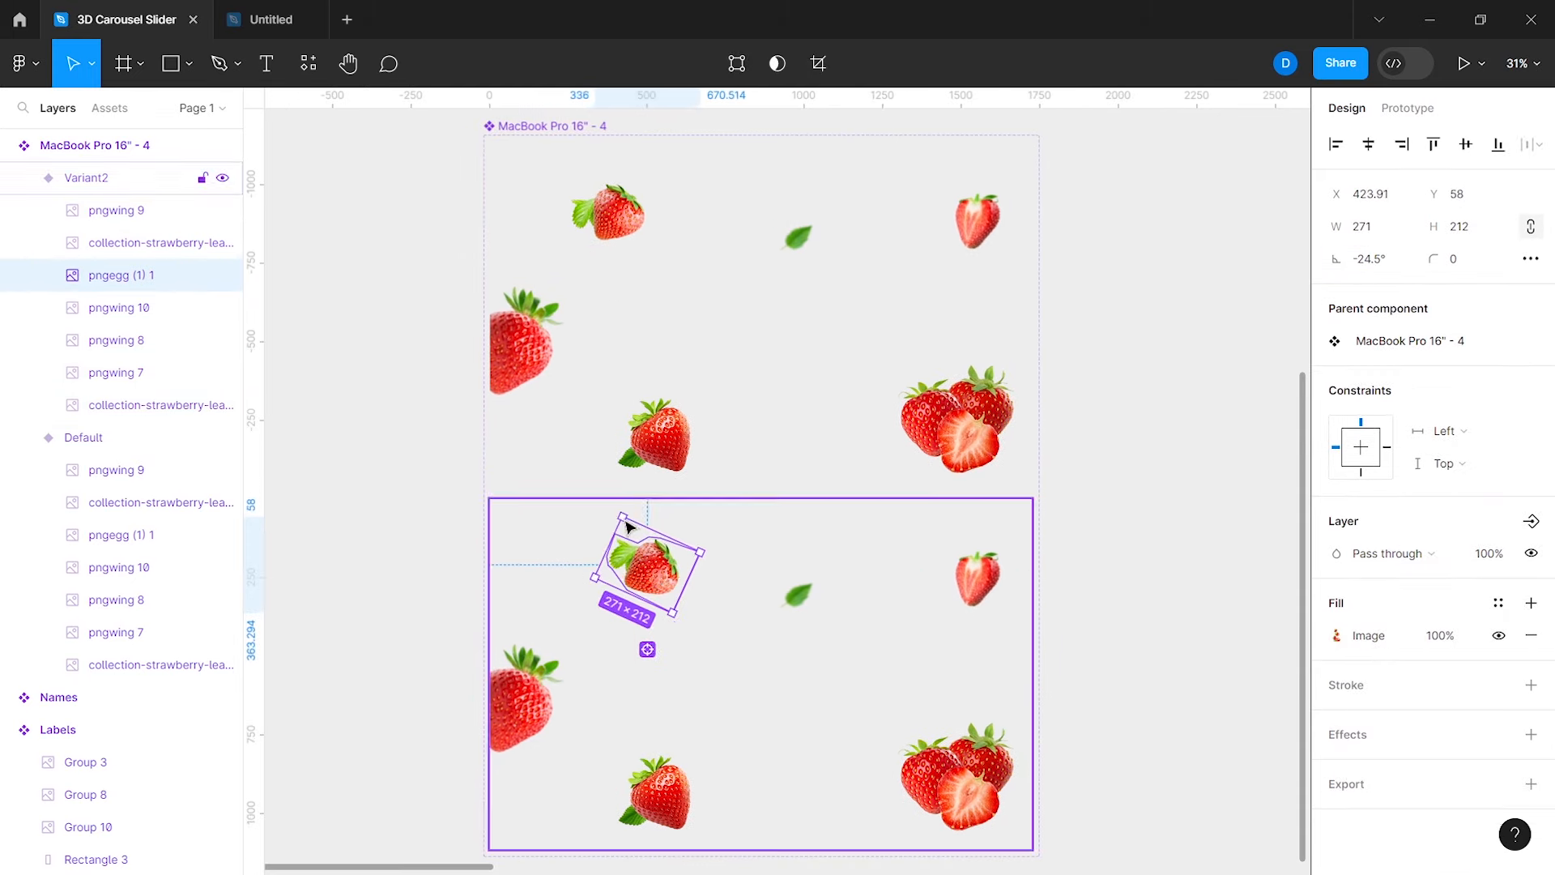
{"action": "left_click_drag", "start_coordinate": [623, 519], "coordinate": [633, 536]}
{"action": "left_click_drag", "start_coordinate": [660, 578], "coordinate": [597, 545]}
Step: Rotate the large strawberry at Variant2's left edge to -60° and move it fully inside the frame
{"action": "scroll", "coordinate": [667, 582], "scroll_direction": "down", "scroll_amount": 2}
{"action": "left_click", "coordinate": [1348, 733]}
{"action": "left_click", "coordinate": [1393, 751]}
{"action": "left_click", "coordinate": [1414, 773]}
{"action": "left_click", "coordinate": [1336, 749]}
{"action": "left_click", "coordinate": [1177, 632]}
{"action": "scroll", "coordinate": [1177, 632], "scroll_direction": "down", "scroll_amount": 2}
{"action": "scroll", "coordinate": [905, 567], "scroll_direction": "up", "scroll_amount": 2}
{"action": "left_click", "coordinate": [1372, 261]}
{"action": "type", "text": "-60"}
{"action": "key", "text": "Return"}
{"action": "left_click_drag", "start_coordinate": [560, 618], "coordinate": [530, 579]}
Step: In Variant2, move and rotate the lower-left strawberry to 166°, and place its leaf, rotated, apart to its upper left
{"action": "left_click", "coordinate": [703, 658]}
{"action": "scroll", "coordinate": [719, 670], "scroll_direction": "up", "scroll_amount": 1}
{"action": "scroll", "coordinate": [725, 482], "scroll_direction": "down", "scroll_amount": 1}
{"action": "left_click_drag", "start_coordinate": [644, 443], "coordinate": [644, 434]}
{"action": "scroll", "coordinate": [646, 607], "scroll_direction": "down", "scroll_amount": 1}
{"action": "left_click_drag", "start_coordinate": [656, 528], "coordinate": [631, 532]}
{"action": "left_click_drag", "start_coordinate": [1337, 228], "coordinate": [1312, 232]}
{"action": "left_click_drag", "start_coordinate": [1336, 259], "coordinate": [1380, 269]}
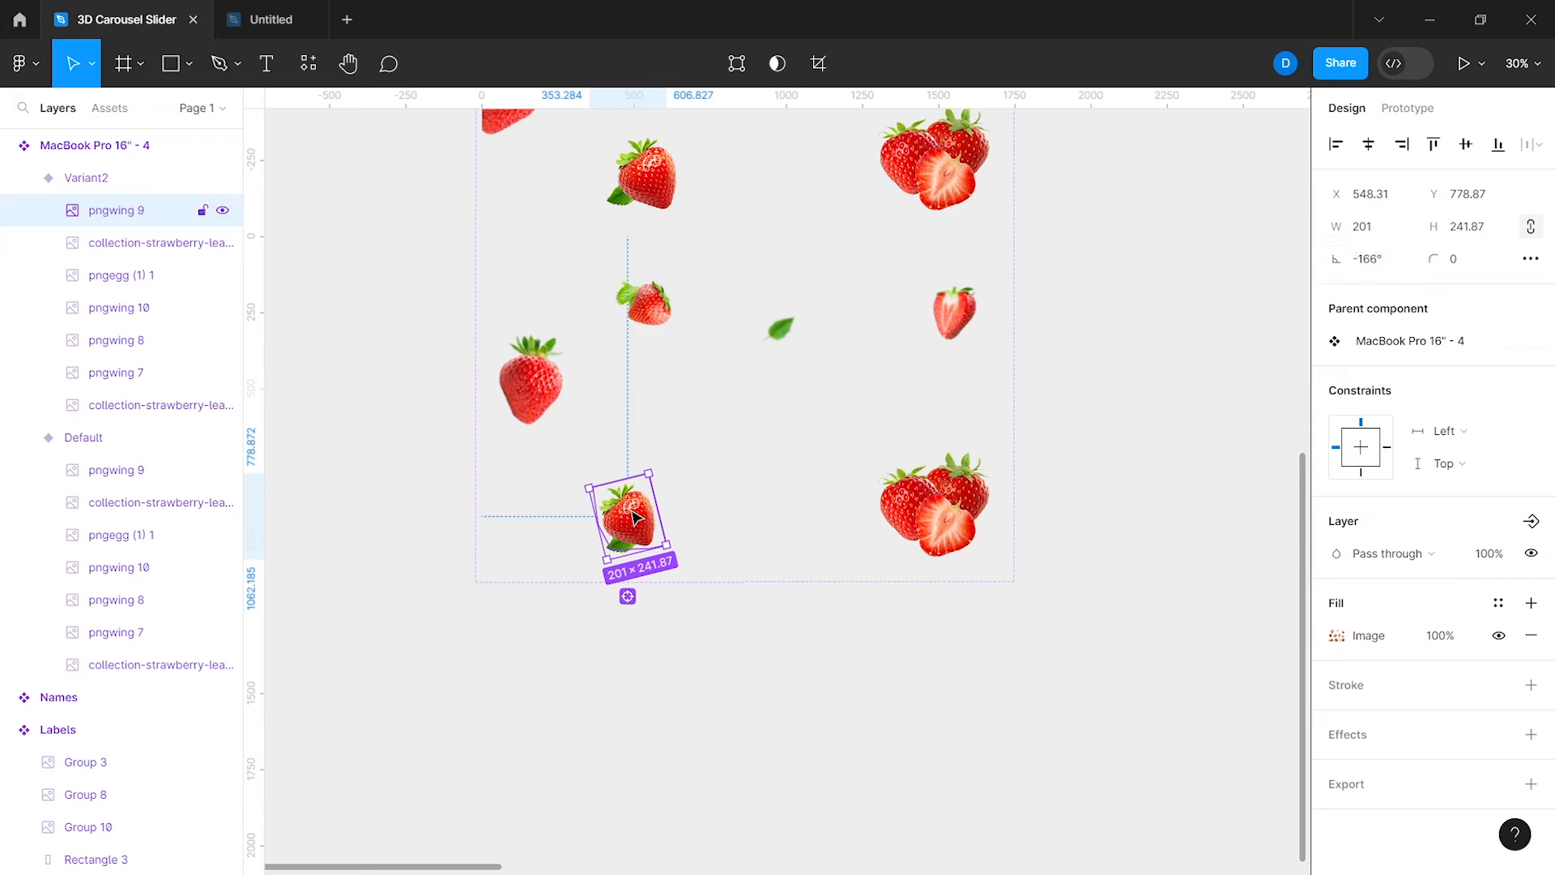
{"action": "key", "text": "Return"}
{"action": "left_click", "coordinate": [142, 405]}
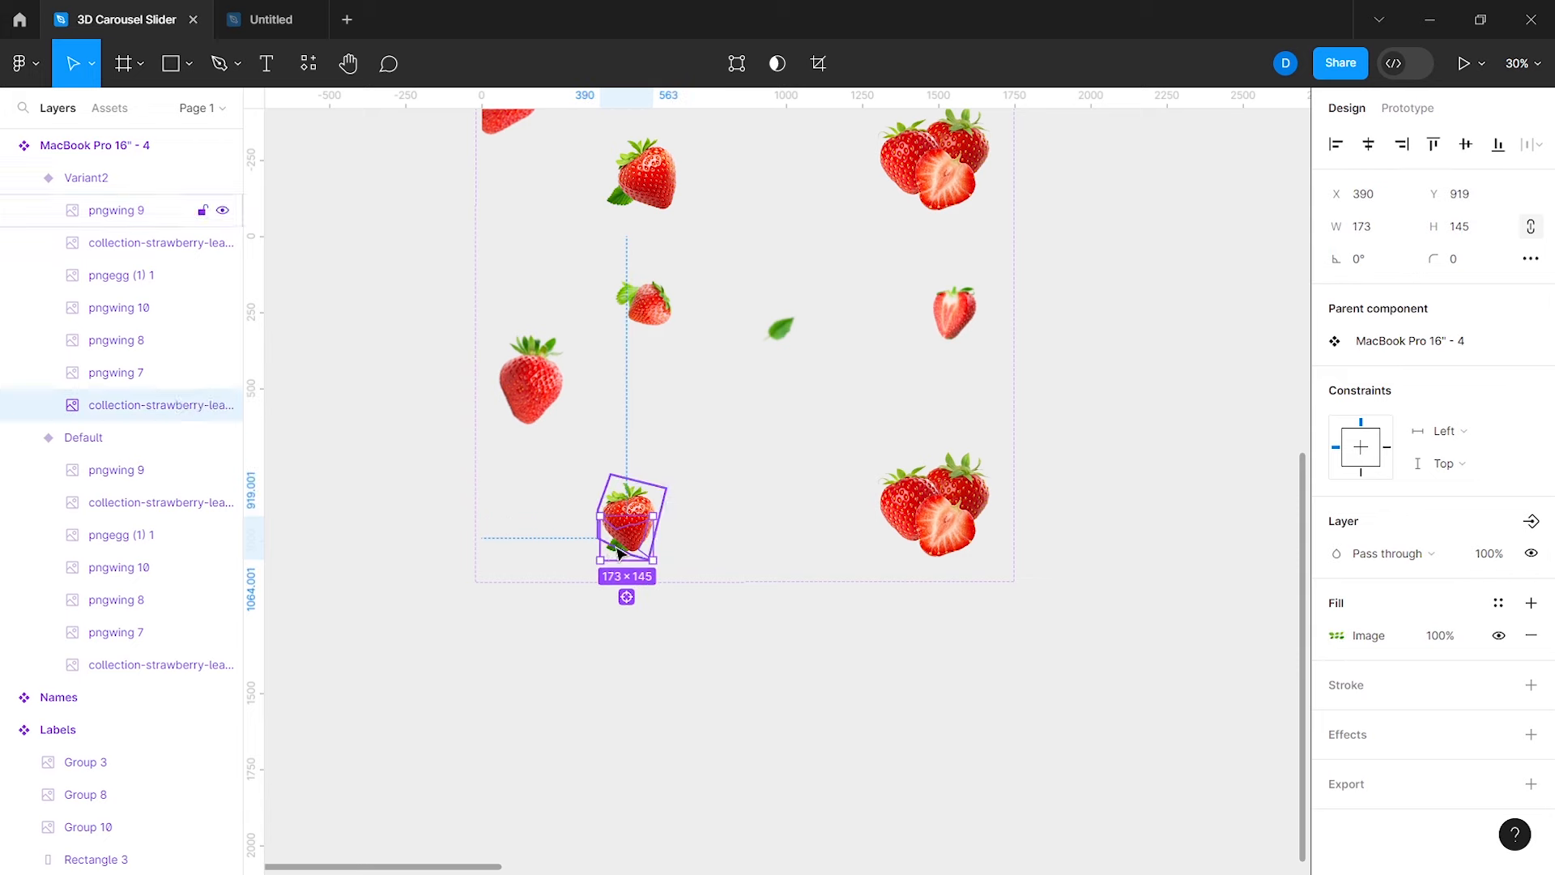
{"action": "key", "text": "Return"}
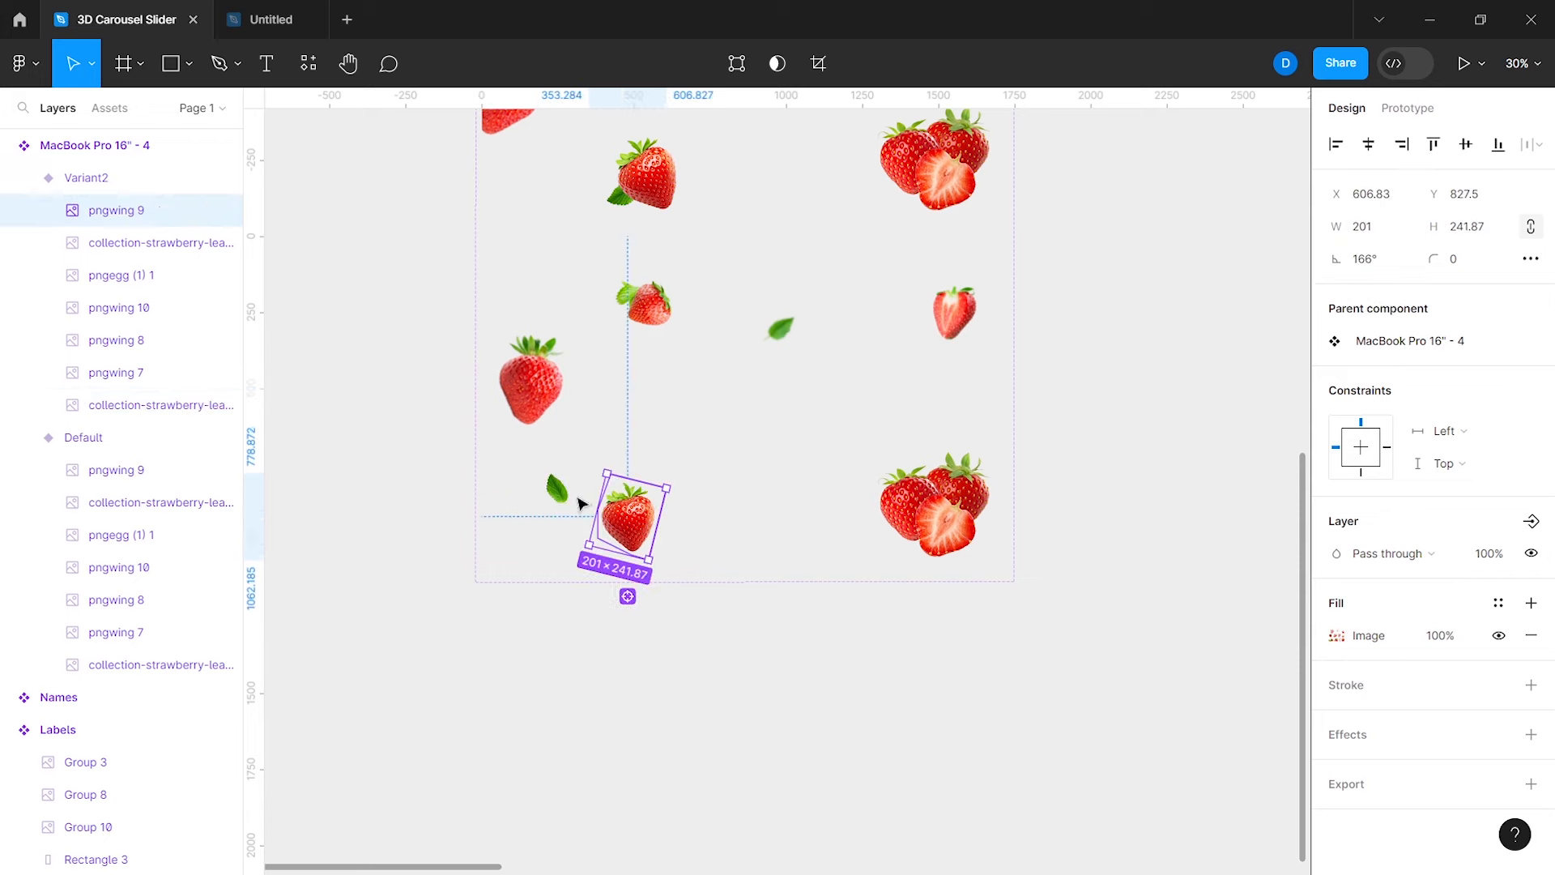
Step: In Variant2, rotate the halved strawberry to -18° and move it down, and shift the upper leaf up and right, turned upright
{"action": "left_click_drag", "start_coordinate": [781, 327], "coordinate": [832, 320]}
{"action": "left_click", "coordinate": [957, 314]}
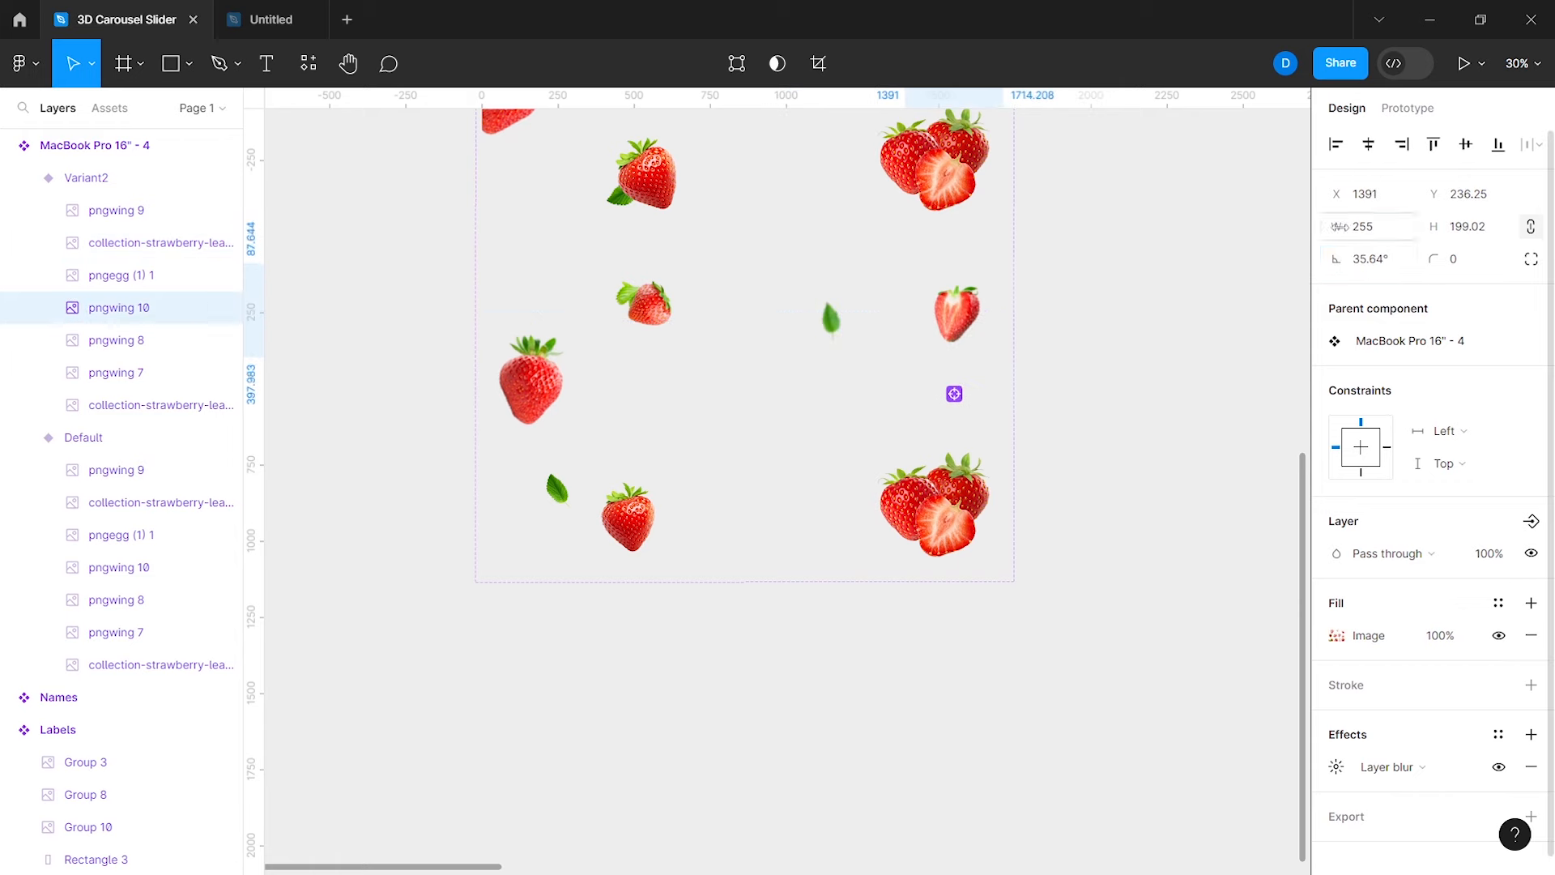
{"action": "left_click", "coordinate": [1369, 259]}
{"action": "type", "text": "-18"}
{"action": "key", "text": "Return"}
{"action": "left_click_drag", "start_coordinate": [962, 316], "coordinate": [972, 382]}
{"action": "left_click_drag", "start_coordinate": [832, 319], "coordinate": [855, 299]}
Step: Add a third variant and set the opacity of all its images except the strawberry cluster to 0%
{"action": "left_click", "coordinate": [764, 480]}
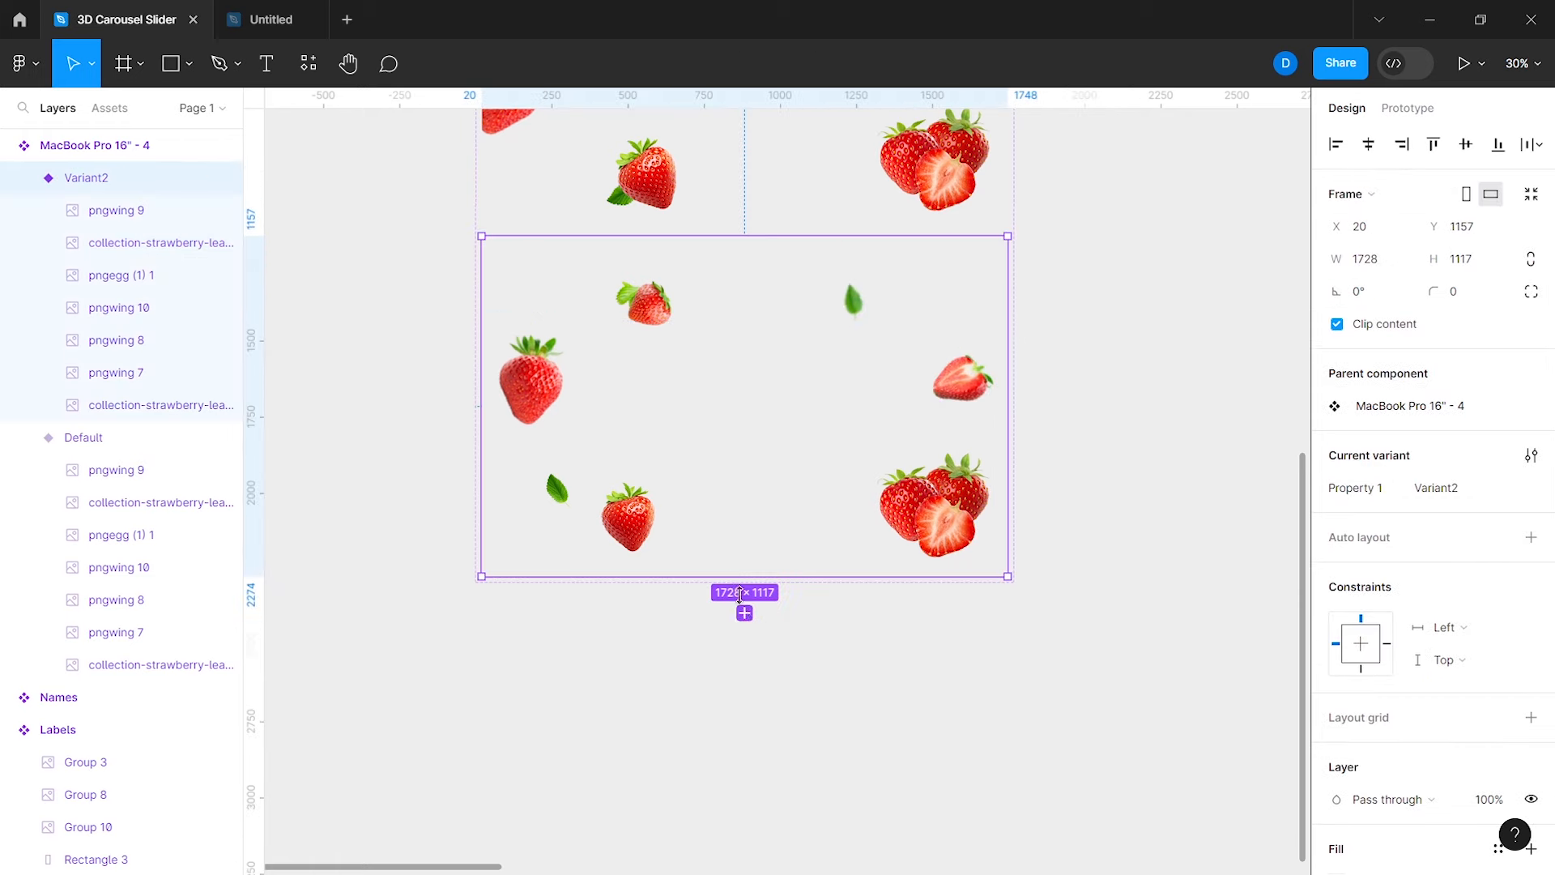
{"action": "left_click", "coordinate": [744, 613]}
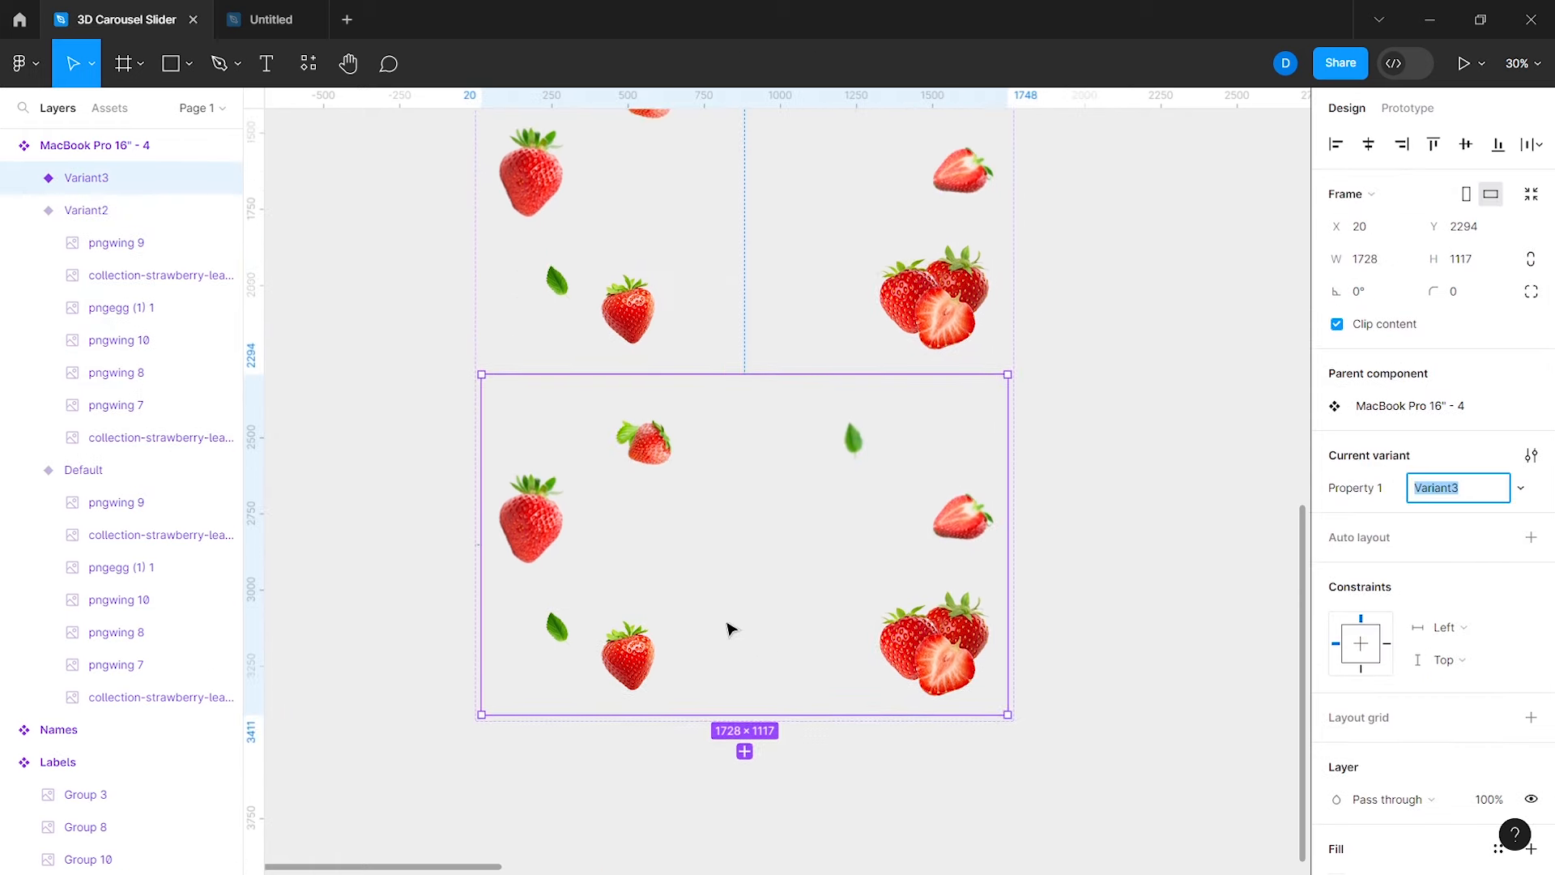
{"action": "double_click", "coordinate": [632, 658]}
{"action": "left_click", "coordinate": [557, 628], "text": "shift"}
{"action": "left_click", "coordinate": [531, 519], "text": "shift"}
{"action": "left_click", "coordinate": [648, 444], "text": "shift"}
{"action": "left_click", "coordinate": [853, 440], "text": "shift"}
{"action": "left_click", "coordinate": [962, 521], "text": "shift"}
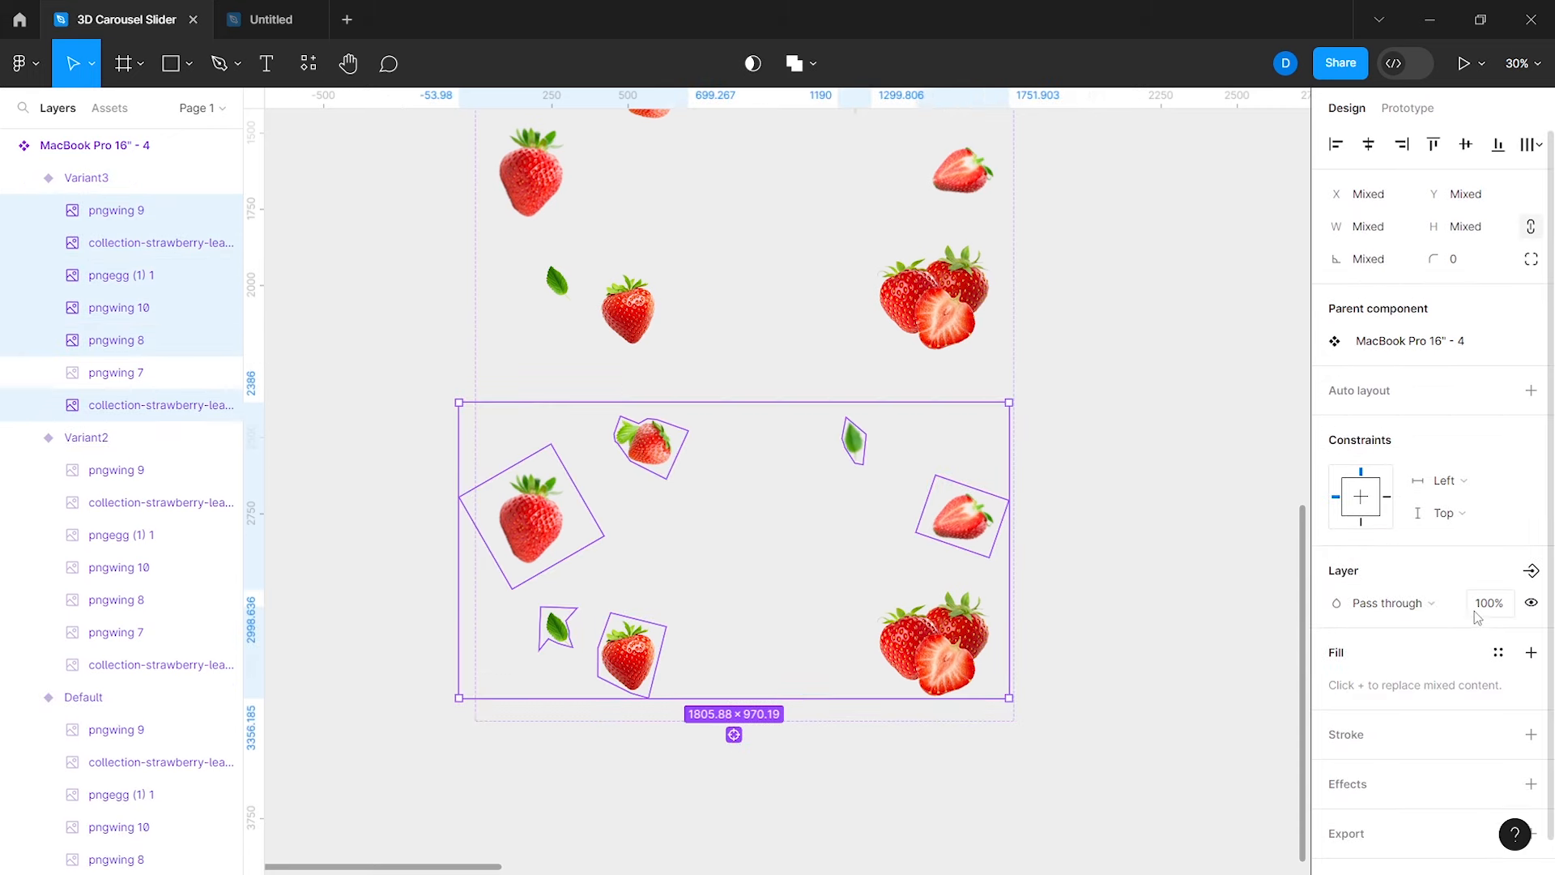
{"action": "type", "text": "0"}
{"action": "key", "text": "Return"}
{"action": "left_click", "coordinate": [1086, 498]}
Step: Add a fourth variant to the strawberry component set, based on the Default variant
{"action": "scroll", "coordinate": [1081, 496], "scroll_direction": "up", "scroll_amount": 1}
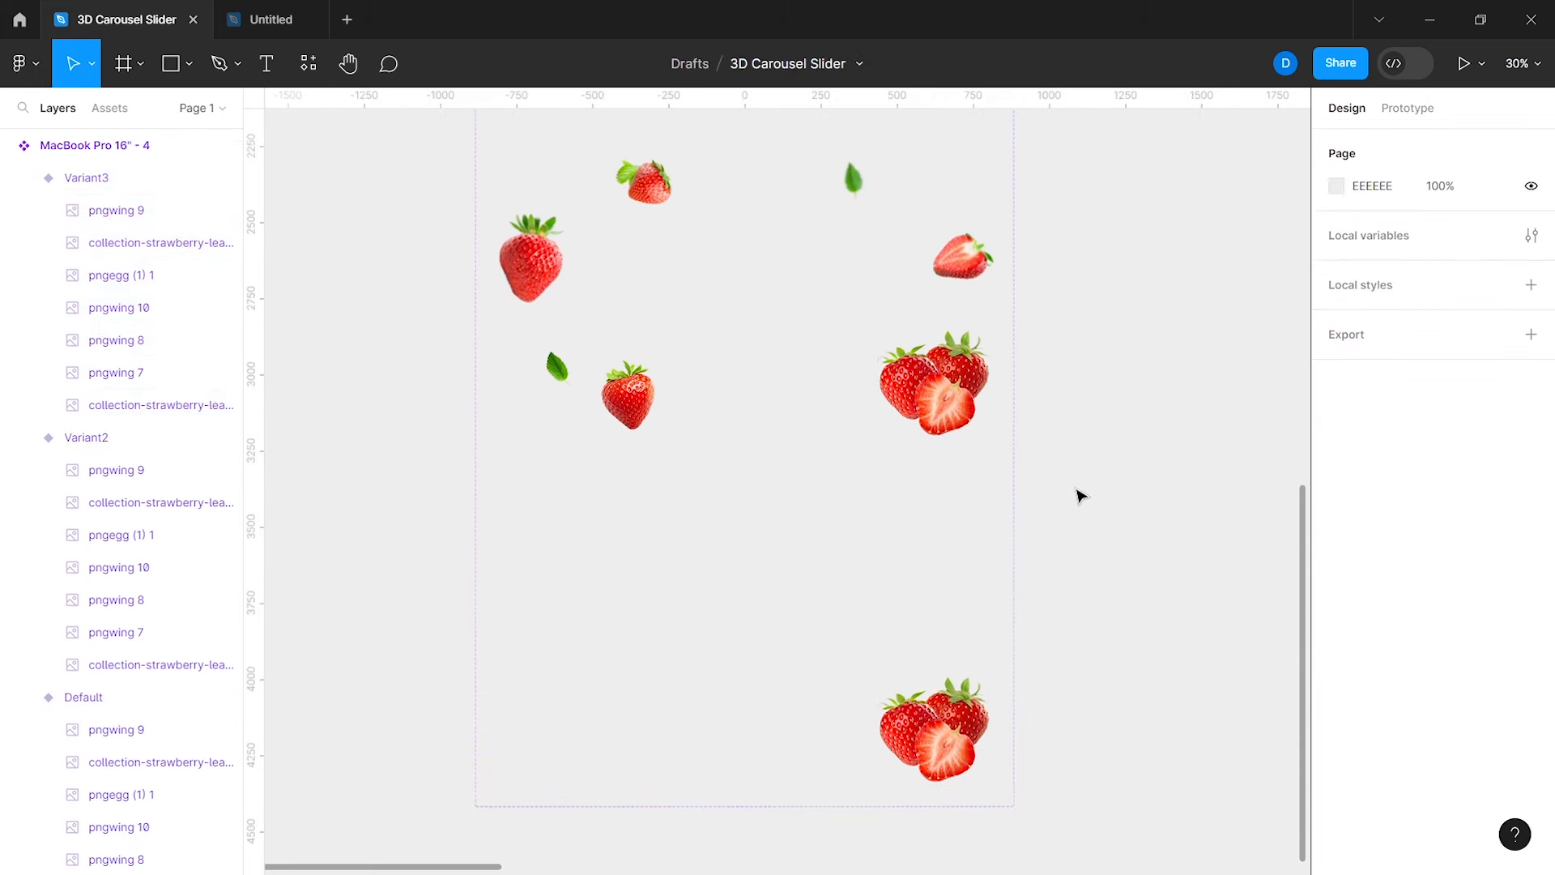
{"action": "scroll", "coordinate": [1081, 496], "scroll_direction": "down", "scroll_amount": 3}
{"action": "scroll", "coordinate": [1081, 496], "scroll_direction": "right", "scroll_amount": 1}
{"action": "scroll", "coordinate": [1082, 495], "scroll_direction": "up", "scroll_amount": 2}
{"action": "scroll", "coordinate": [1081, 496], "scroll_direction": "right", "scroll_amount": 1}
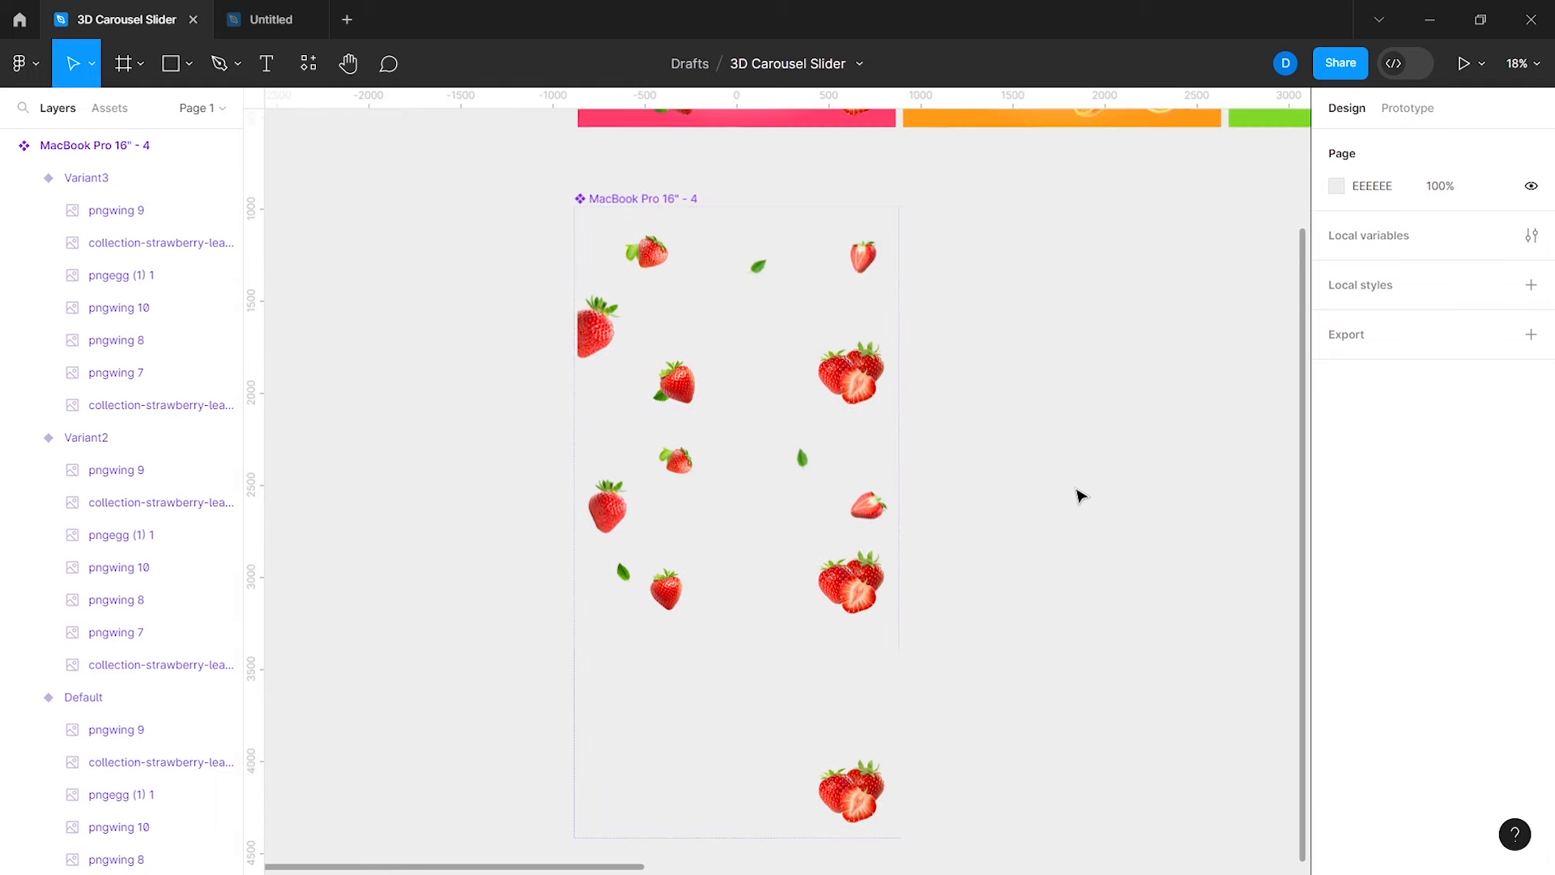
{"action": "left_click", "coordinate": [753, 369]}
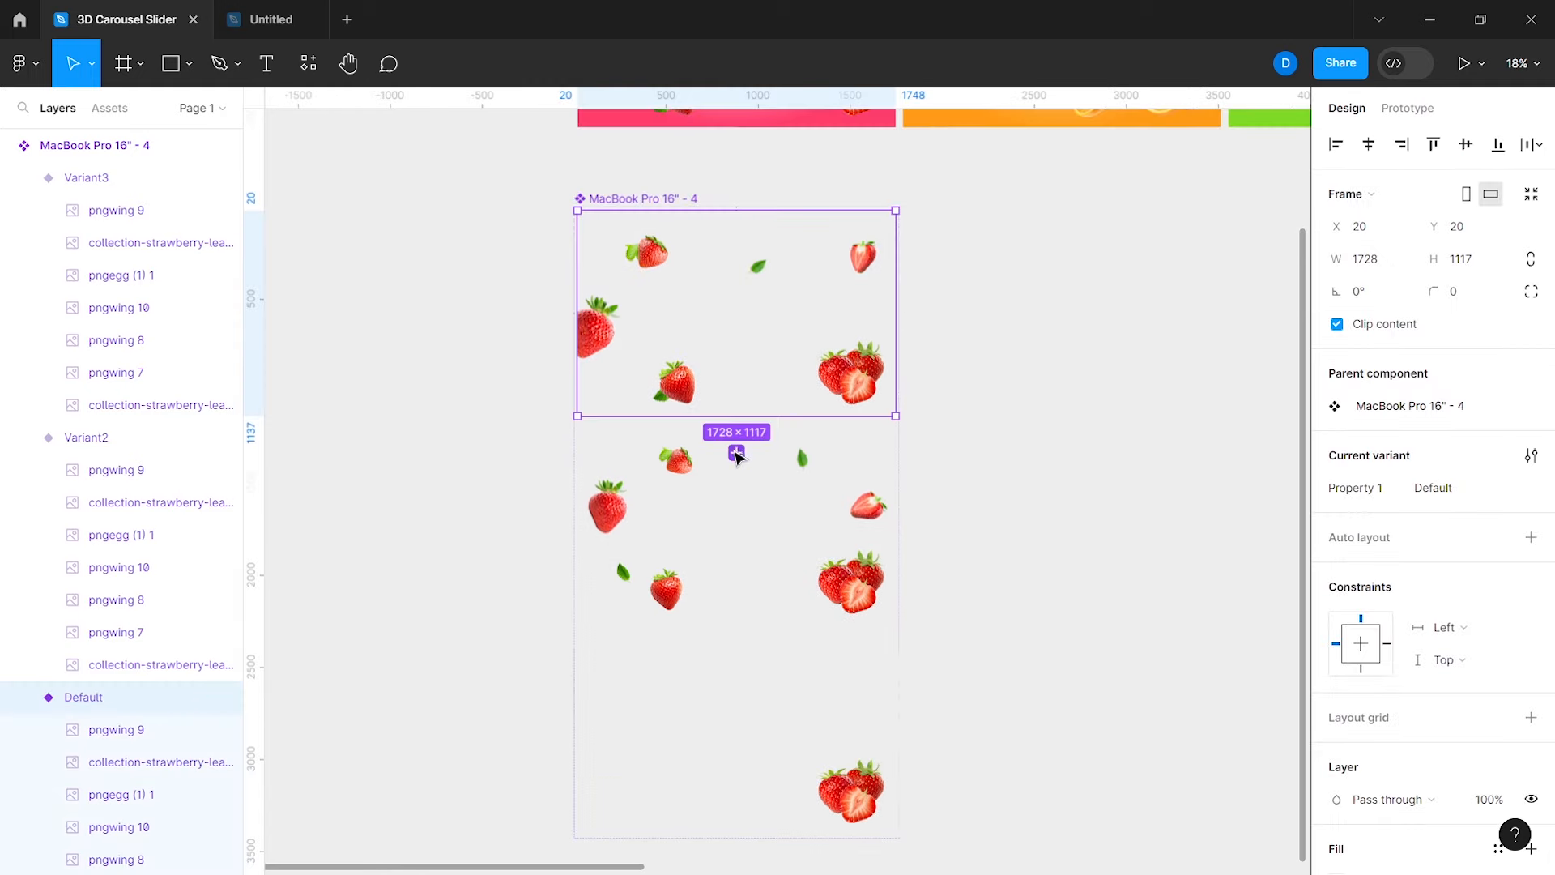
{"action": "left_click", "coordinate": [736, 453]}
Step: In Variant4, set the opacity of every image except the strawberry cluster to 0%
{"action": "scroll", "coordinate": [736, 457], "scroll_direction": "down", "scroll_amount": 3}
{"action": "scroll", "coordinate": [735, 458], "scroll_direction": "up", "scroll_amount": 2}
{"action": "scroll", "coordinate": [733, 456], "scroll_direction": "down", "scroll_amount": 1}
{"action": "double_click", "coordinate": [620, 397]}
{"action": "left_click", "coordinate": [548, 498], "text": "shift"}
{"action": "left_click", "coordinate": [631, 594], "text": "shift"}
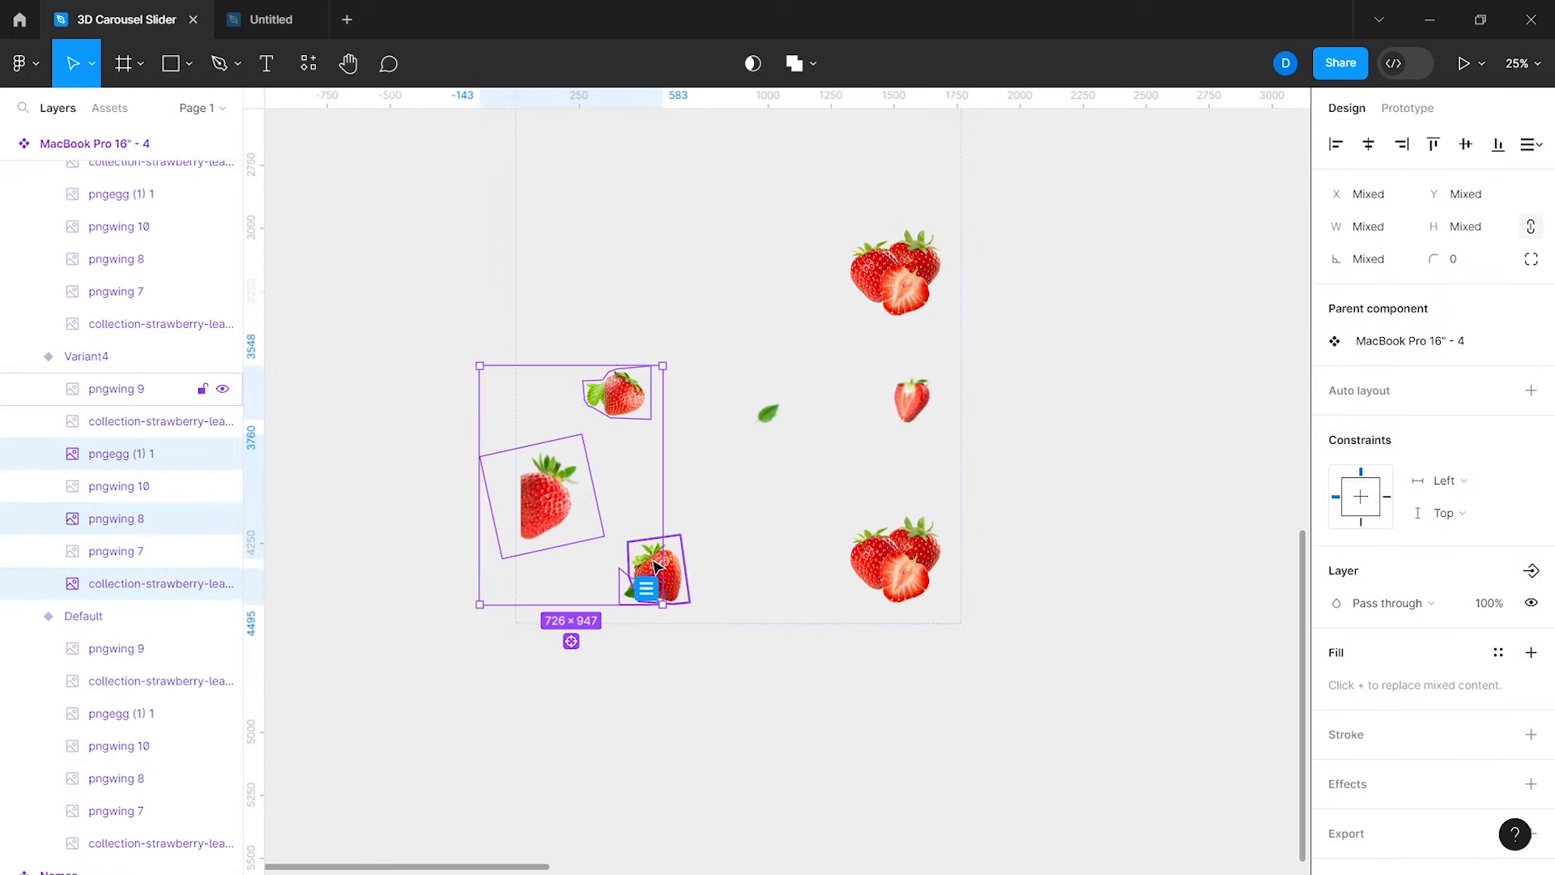
{"action": "left_click", "coordinate": [767, 414], "text": "shift"}
{"action": "left_click", "coordinate": [911, 401], "text": "shift"}
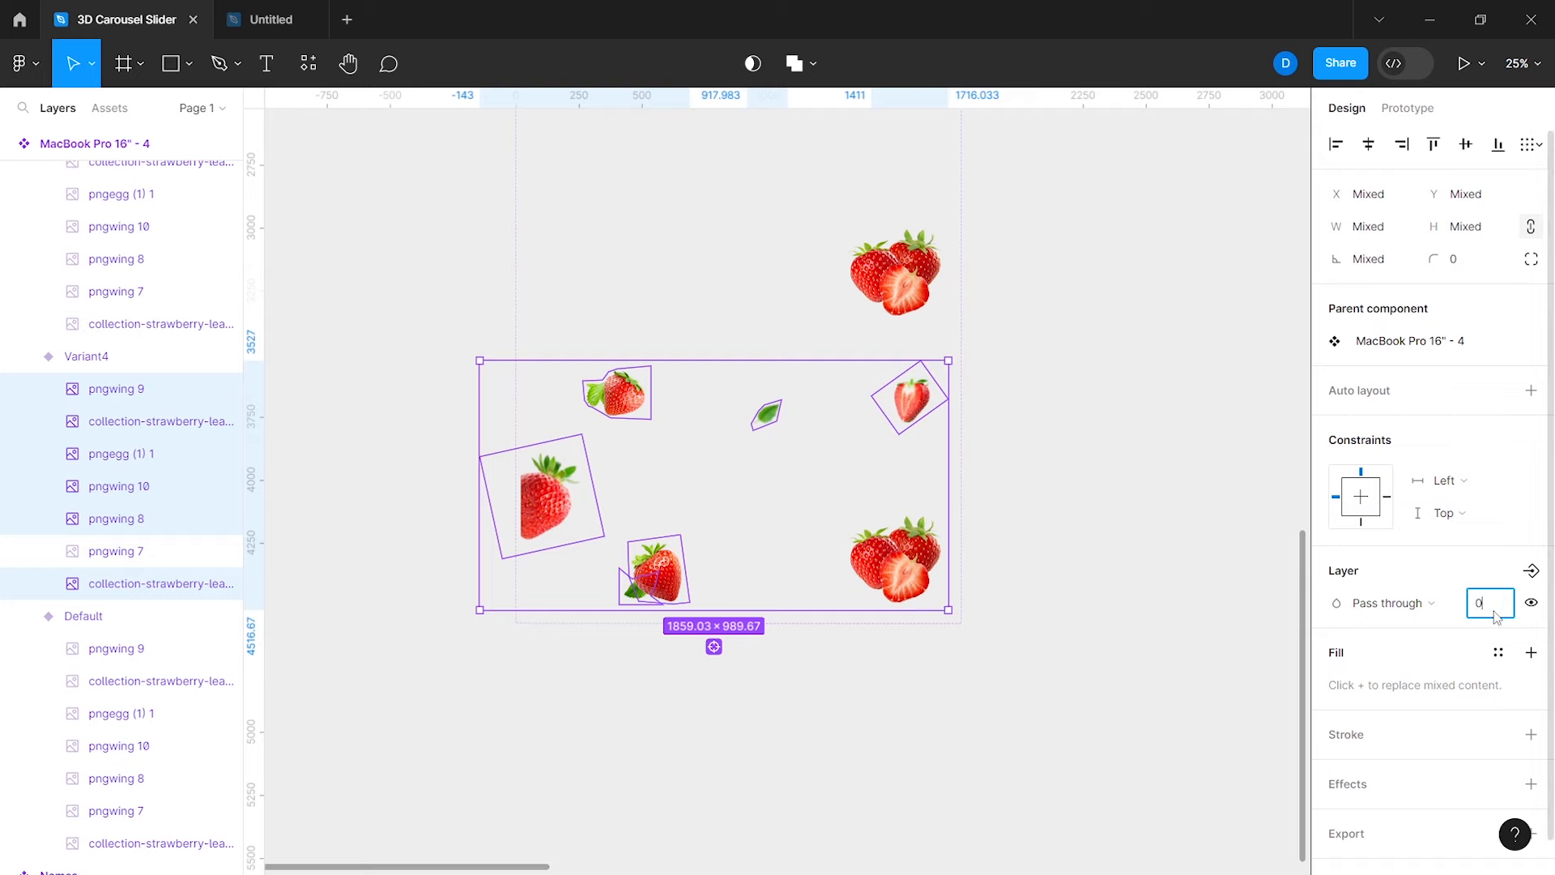
{"action": "key", "text": "Return"}
{"action": "left_click", "coordinate": [1109, 494]}
{"action": "scroll", "coordinate": [1110, 494], "scroll_direction": "up", "scroll_amount": 4}
{"action": "scroll", "coordinate": [1109, 494], "scroll_direction": "down", "scroll_amount": 3}
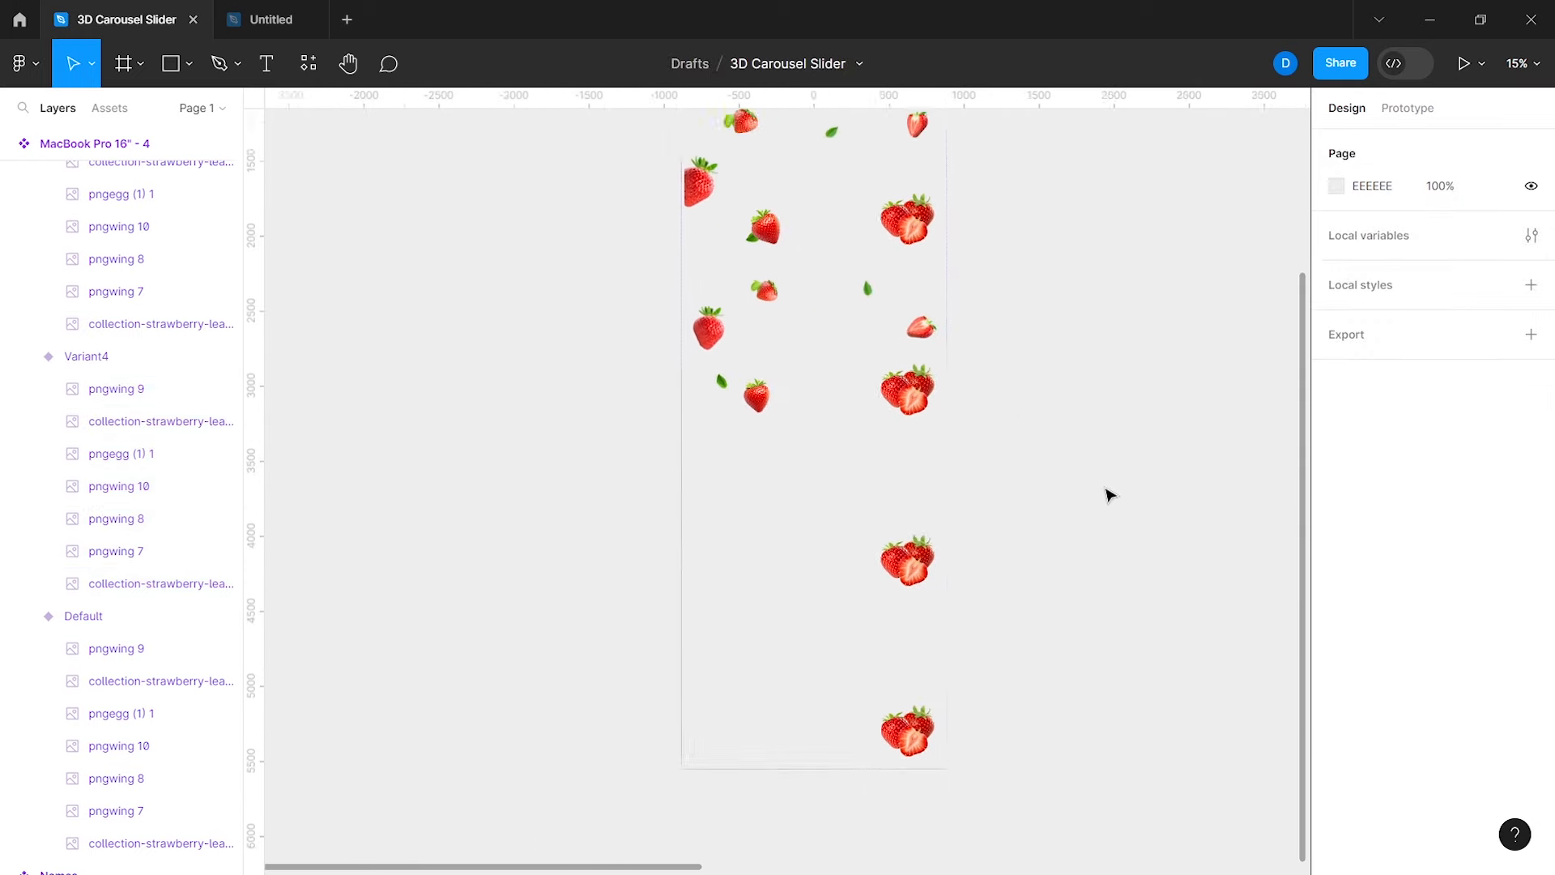
{"action": "scroll", "coordinate": [1109, 495], "scroll_direction": "up", "scroll_amount": 2}
{"action": "scroll", "coordinate": [1109, 494], "scroll_direction": "right", "scroll_amount": 1}
{"action": "left_click", "coordinate": [778, 332]}
{"action": "scroll", "coordinate": [1077, 410], "scroll_direction": "right", "scroll_amount": 7}
{"action": "scroll", "coordinate": [1077, 410], "scroll_direction": "up", "scroll_amount": 3}
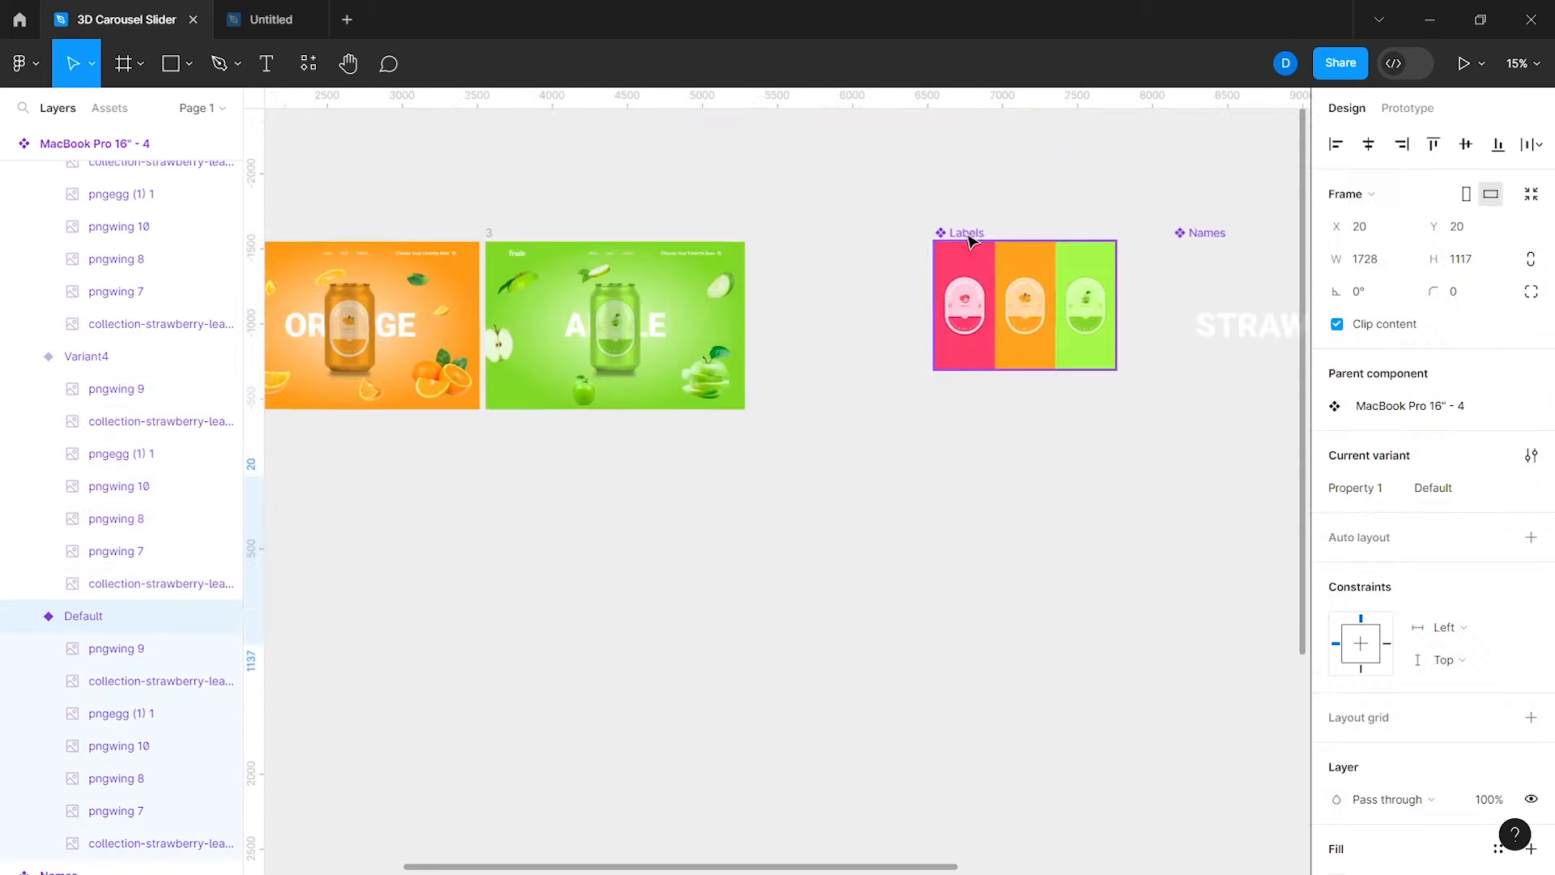
{"action": "left_click", "coordinate": [970, 239]}
{"action": "scroll", "coordinate": [466, 579], "scroll_direction": "left", "scroll_amount": 8}
{"action": "scroll", "coordinate": [466, 580], "scroll_direction": "down", "scroll_amount": 2}
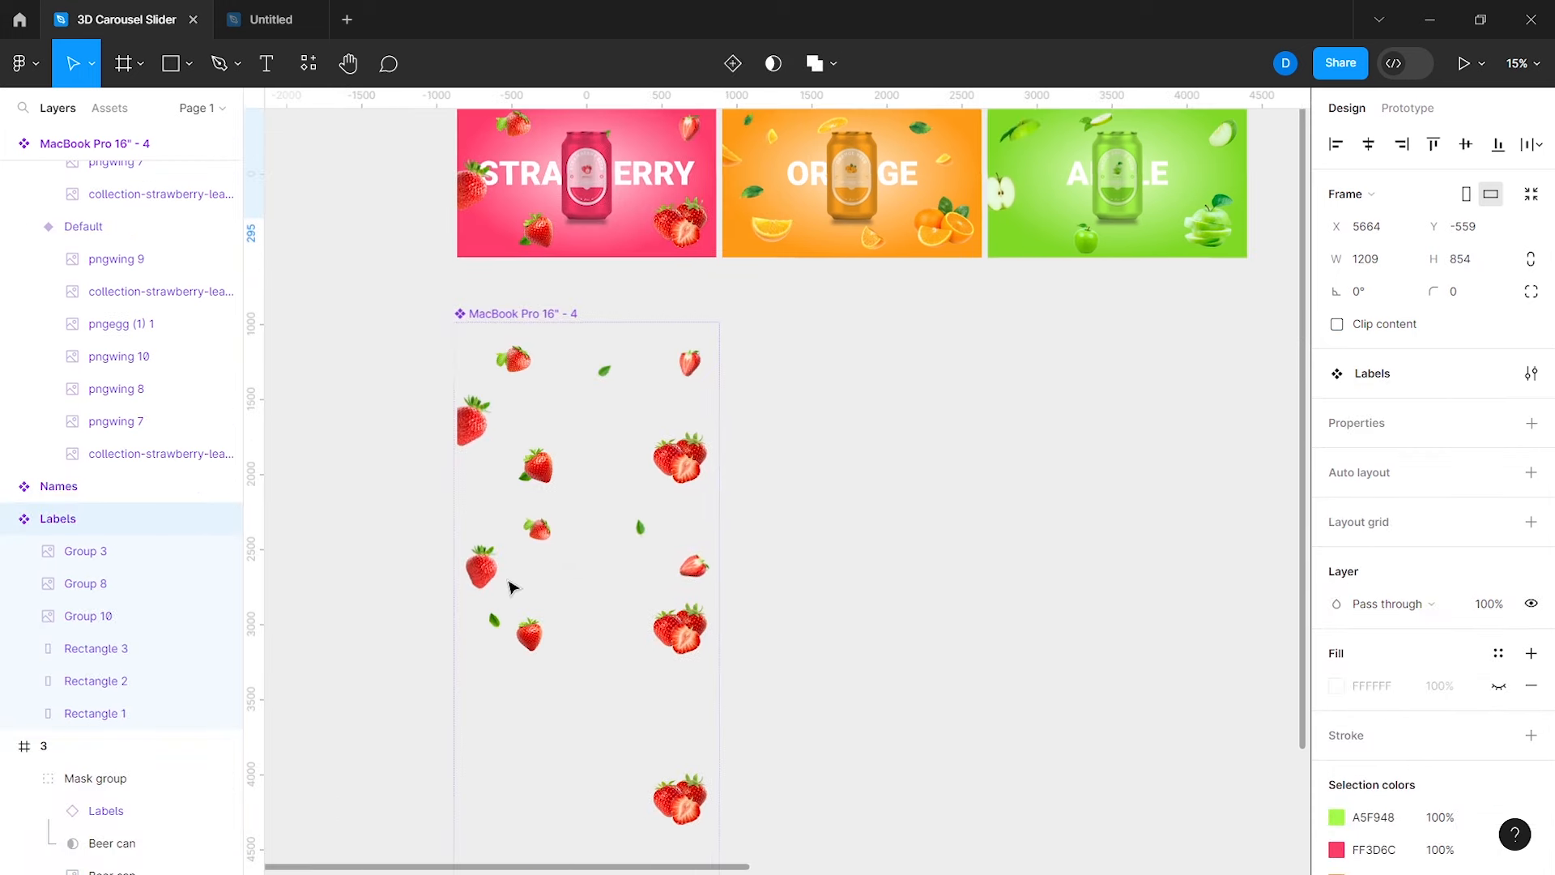
{"action": "scroll", "coordinate": [512, 586], "scroll_direction": "down", "scroll_amount": 2}
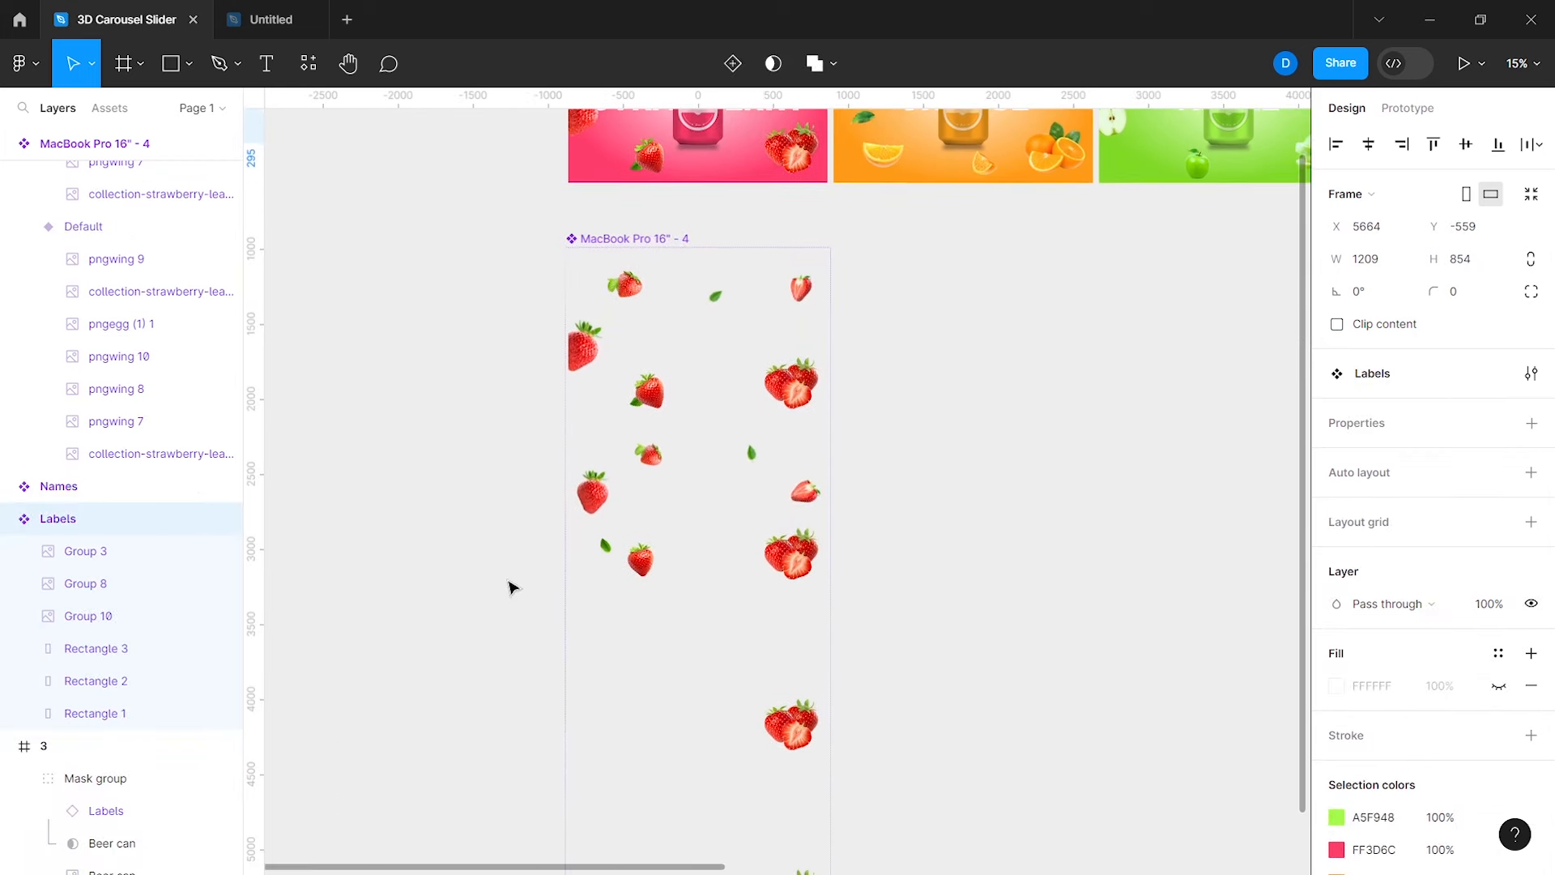
Step: Connect the Default variant to Variant2 with an After delay interaction
{"action": "left_click", "coordinate": [784, 380]}
{"action": "left_click", "coordinate": [1407, 109]}
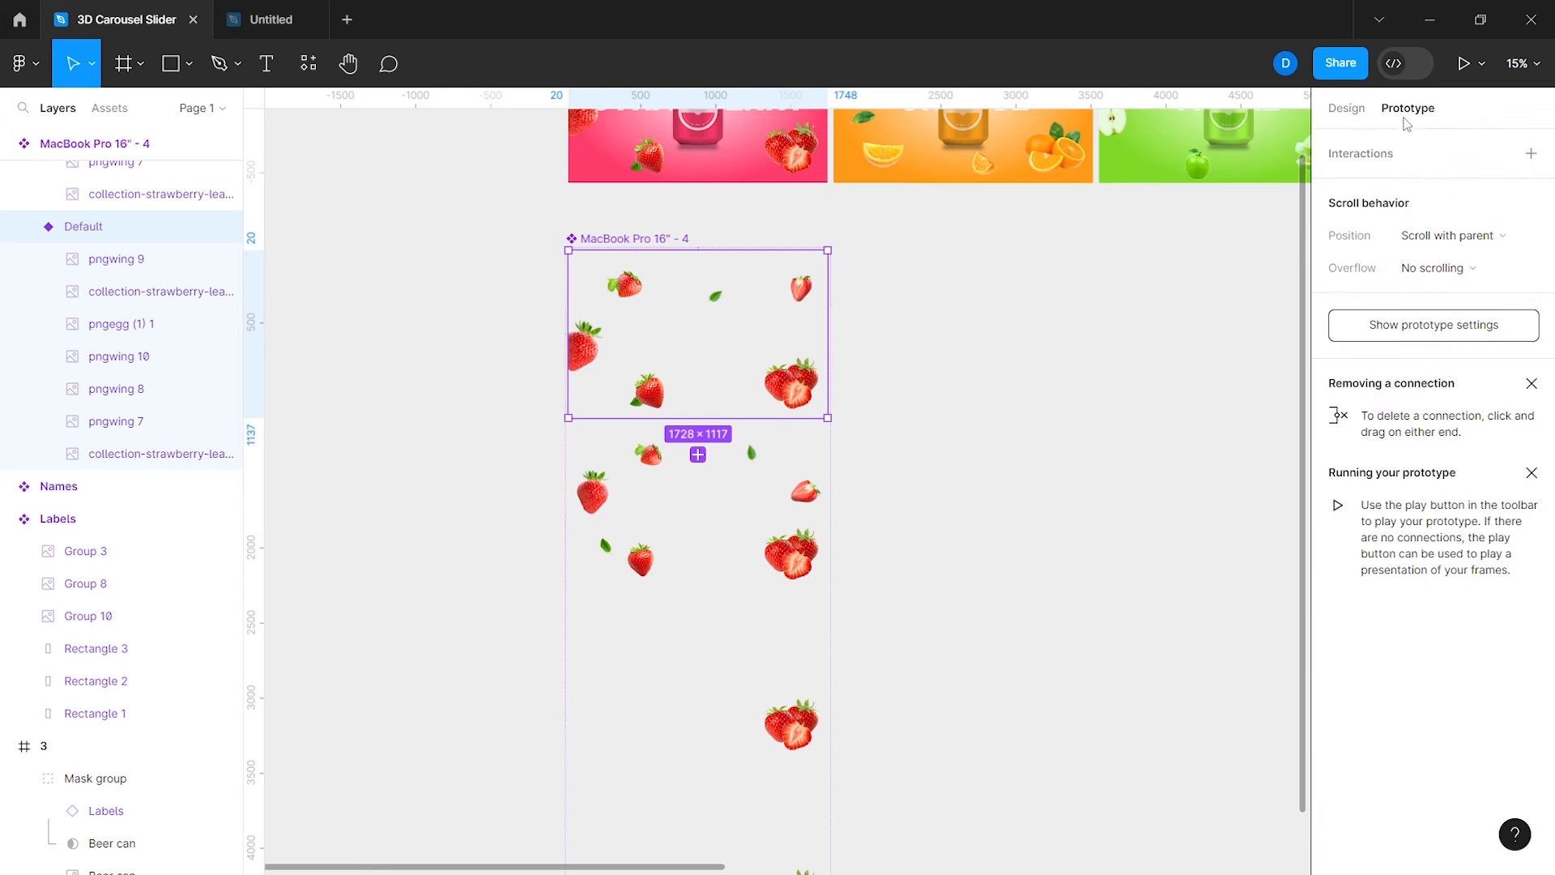
{"action": "left_click_drag", "start_coordinate": [698, 418], "coordinate": [1107, 195]}
{"action": "left_click", "coordinate": [1030, 199]}
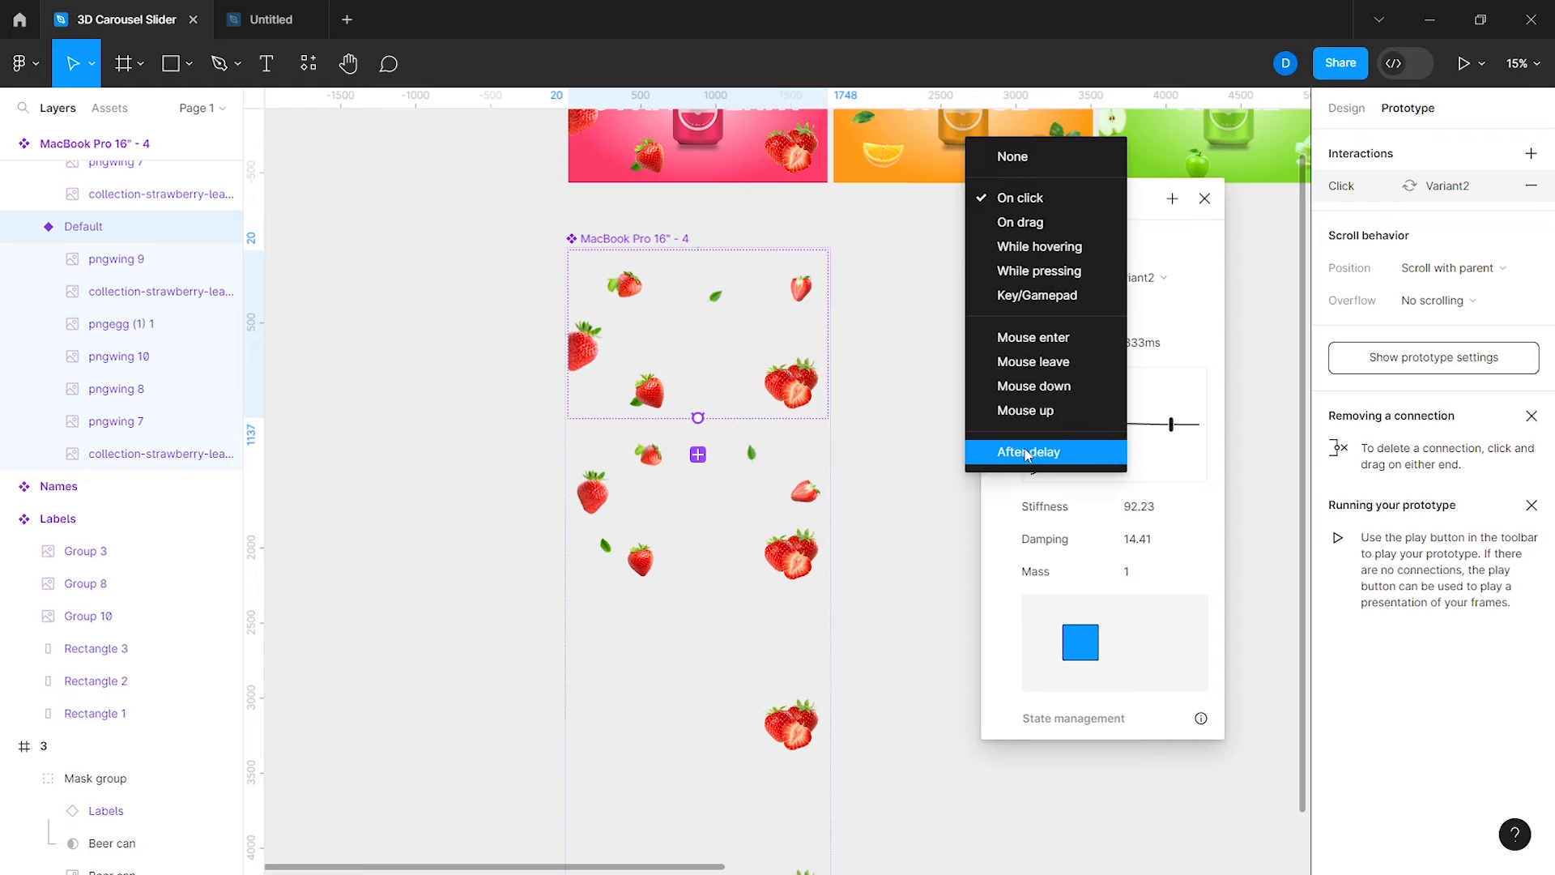
{"action": "left_click", "coordinate": [1028, 450]}
Step: Give the Default-to-Variant2 Smart animate transition a custom straight easing curve (0, 0, 1, 1) with a duration of 6000 ms
{"action": "left_click", "coordinate": [1074, 378]}
{"action": "left_click", "coordinate": [1073, 378]}
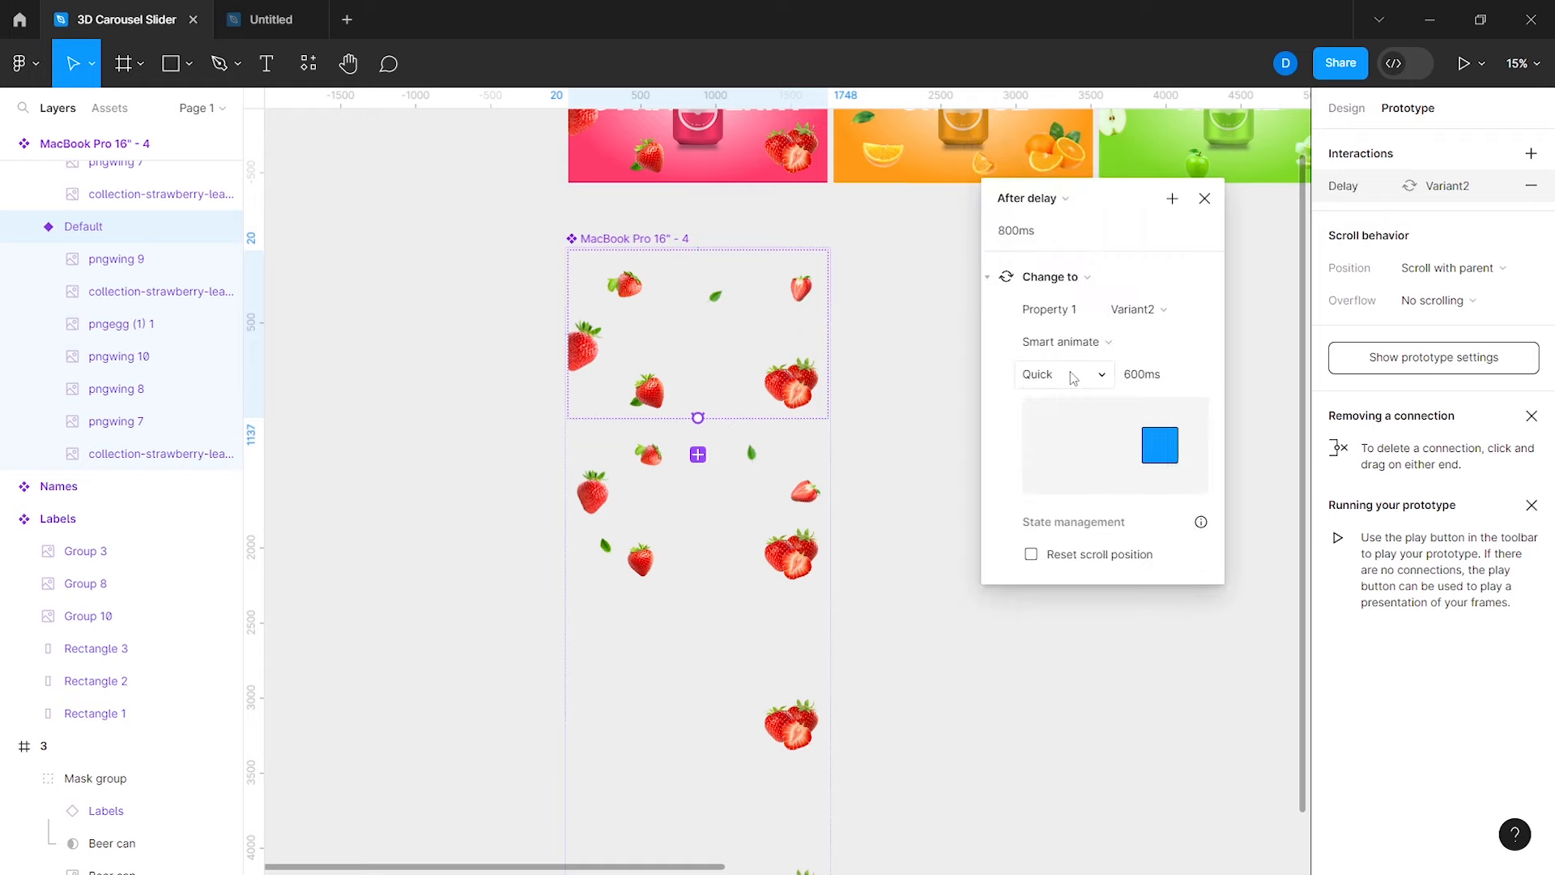
{"action": "left_click", "coordinate": [1072, 378]}
{"action": "left_click", "coordinate": [1088, 312]}
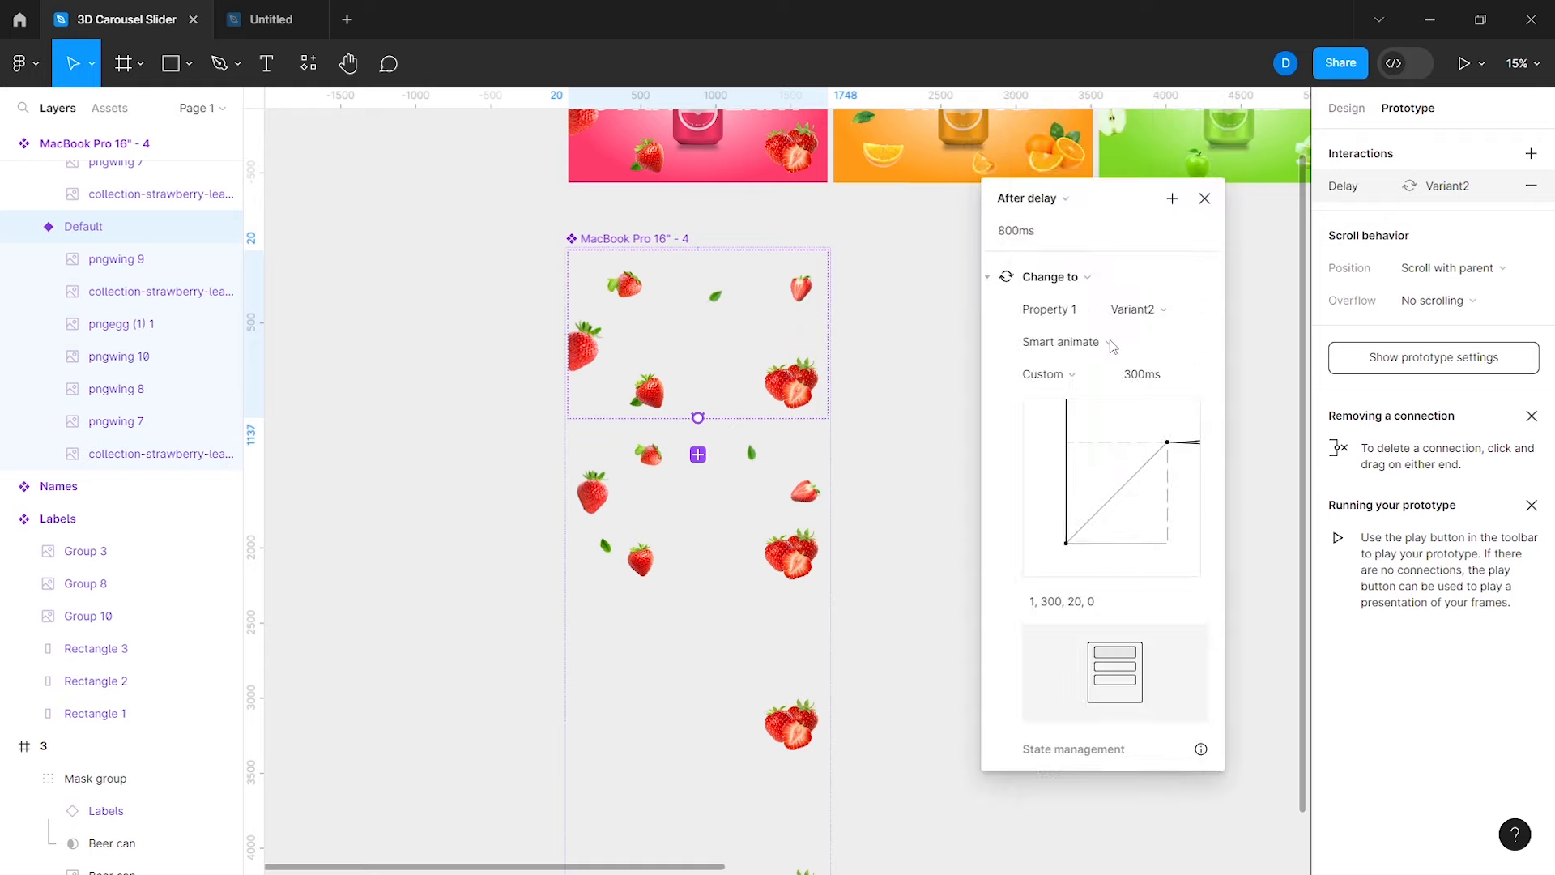
{"action": "left_click", "coordinate": [1140, 377]}
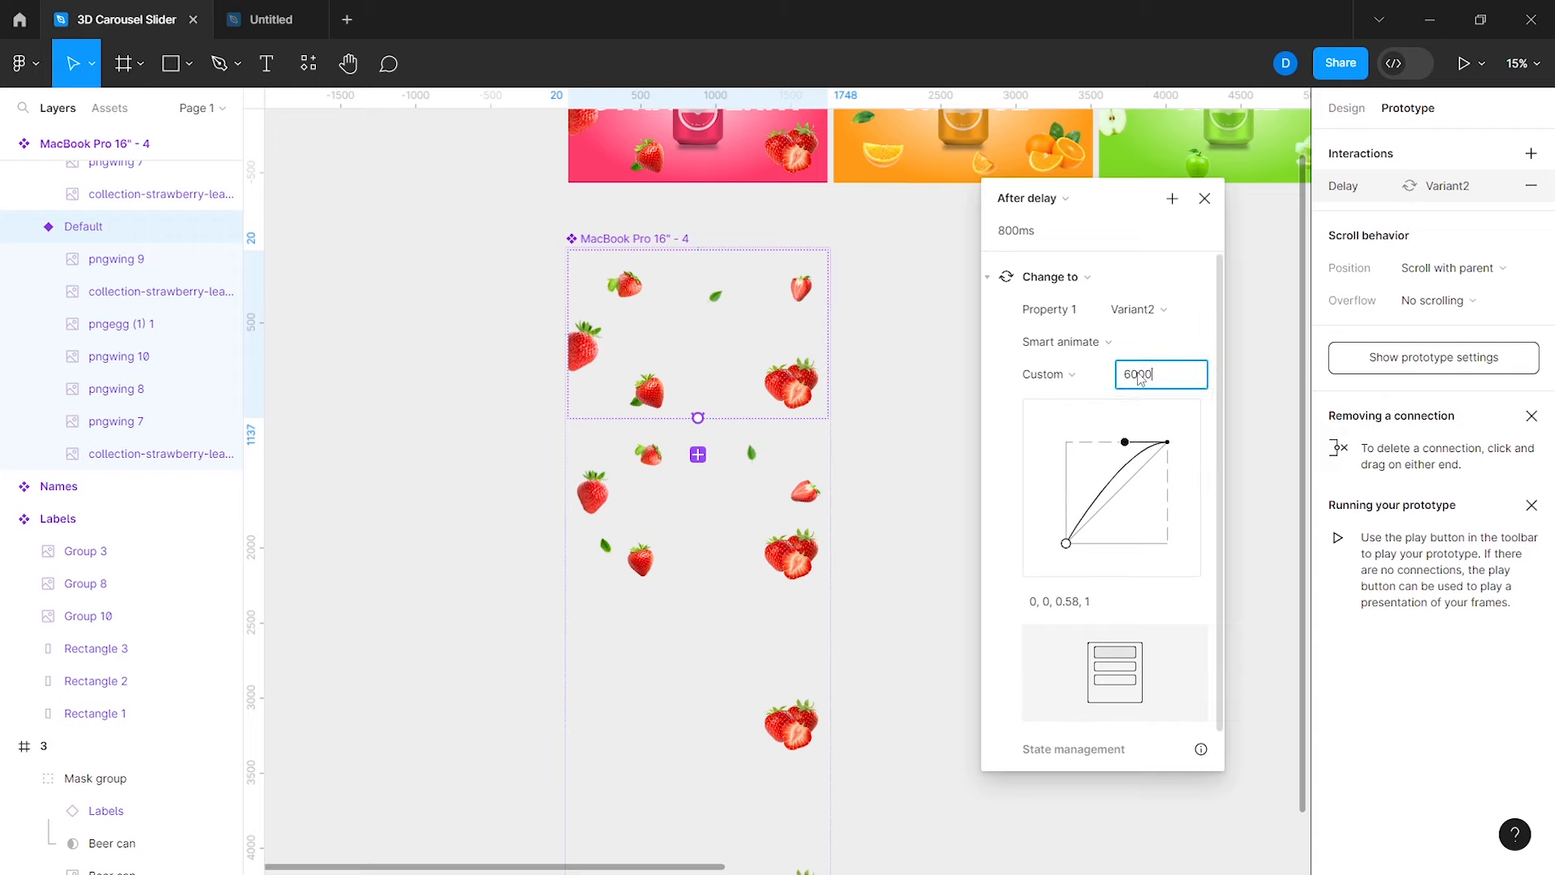
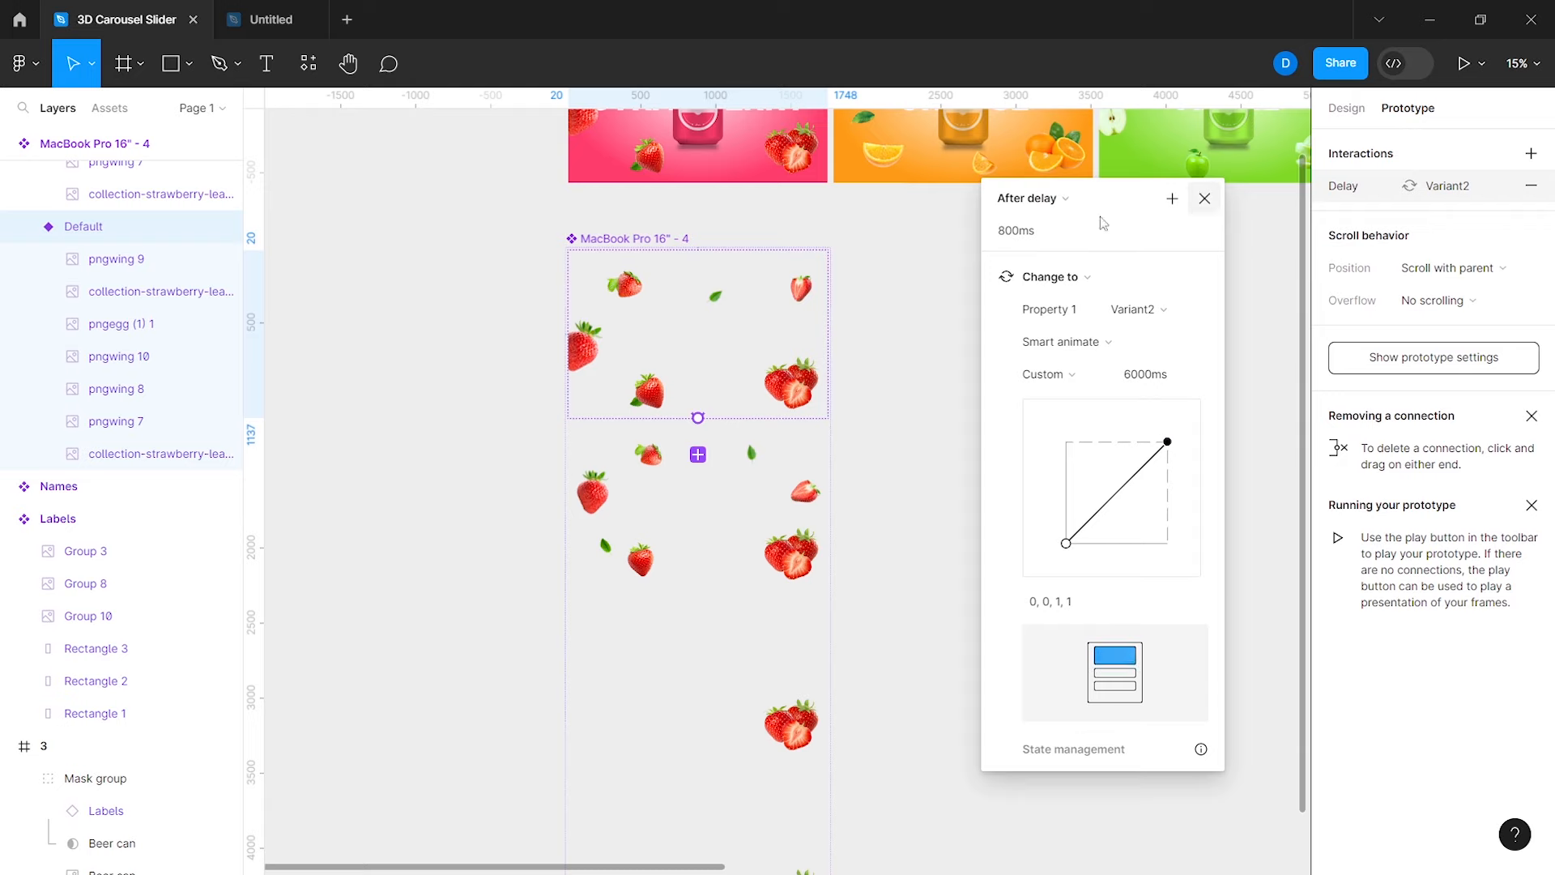
{"action": "left_click", "coordinate": [1211, 202]}
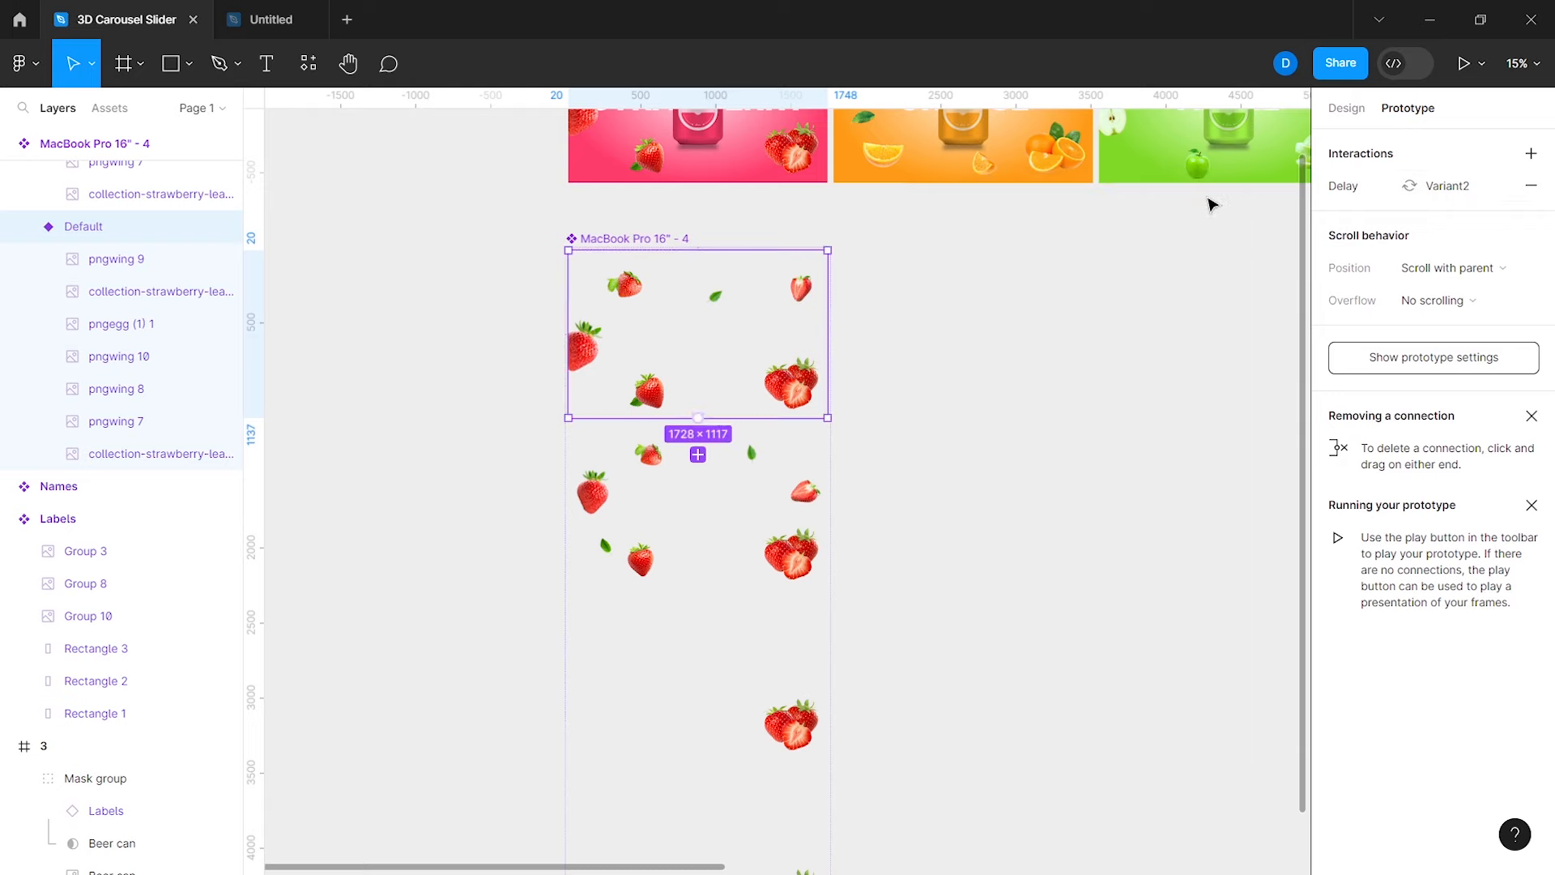
Step: Connect Variant2 to Variant3 with an After delay trigger of 1 ms and a custom Smart animate transition of 10 ms
{"action": "left_click", "coordinate": [721, 565]}
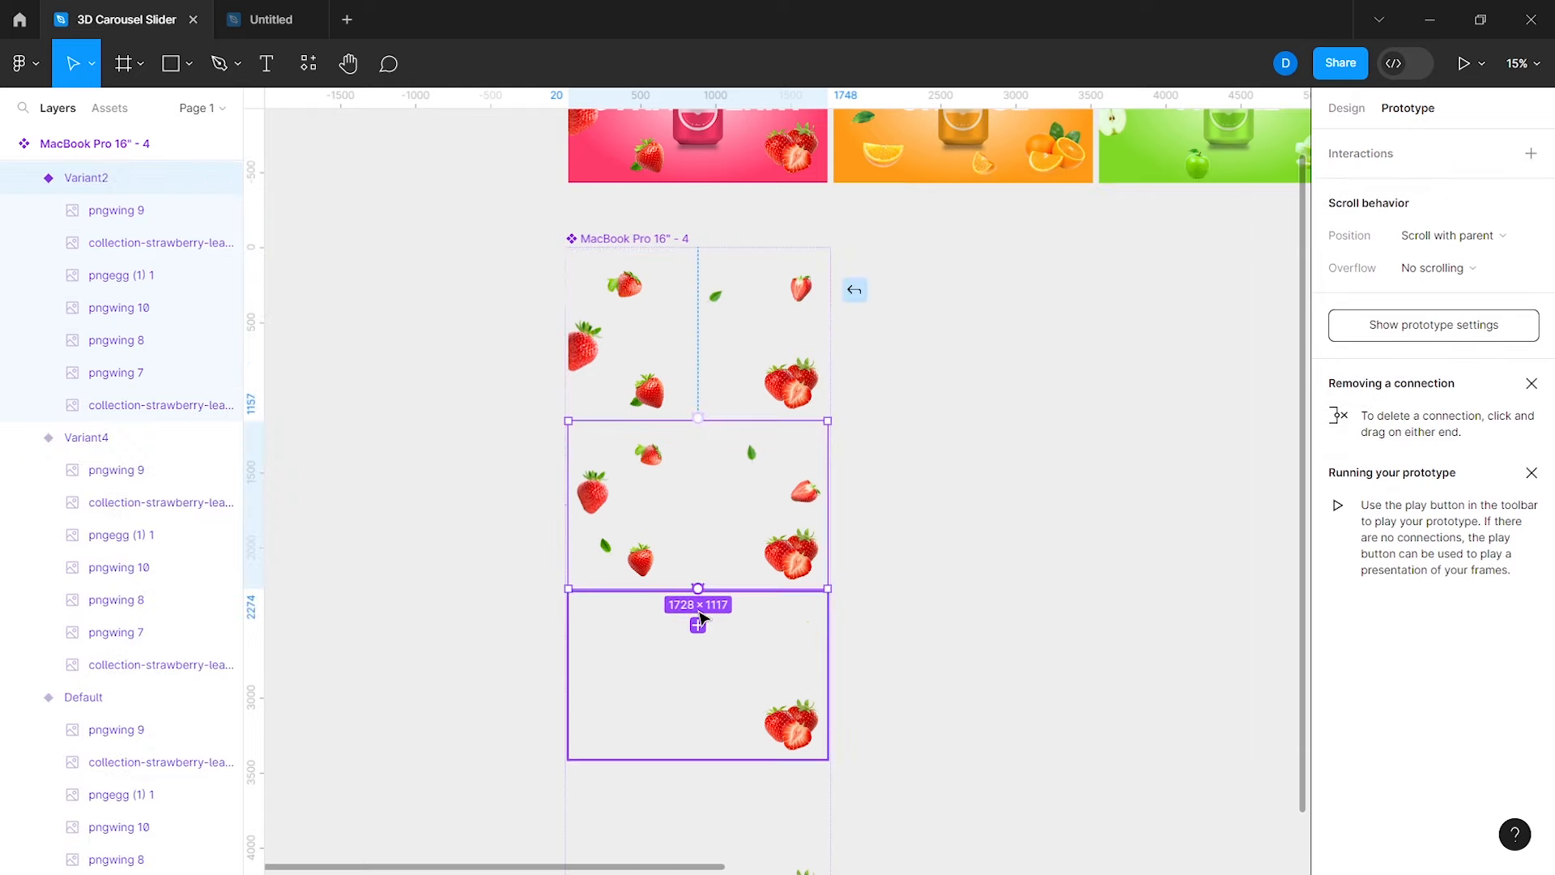
{"action": "left_click", "coordinate": [698, 625]}
{"action": "left_click", "coordinate": [1052, 208]}
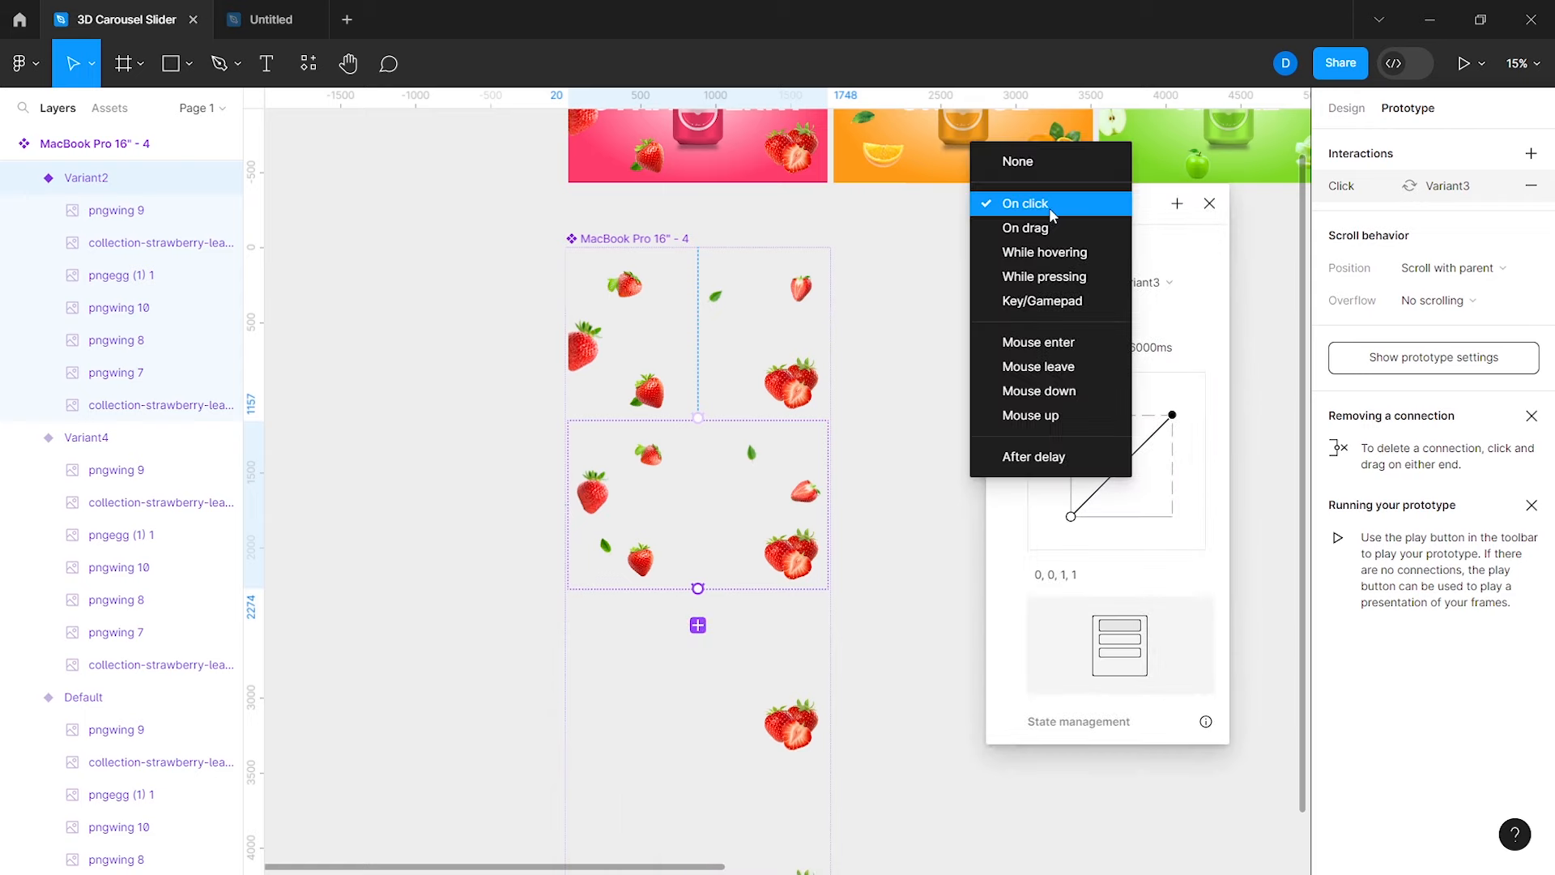
{"action": "left_click", "coordinate": [1050, 457]}
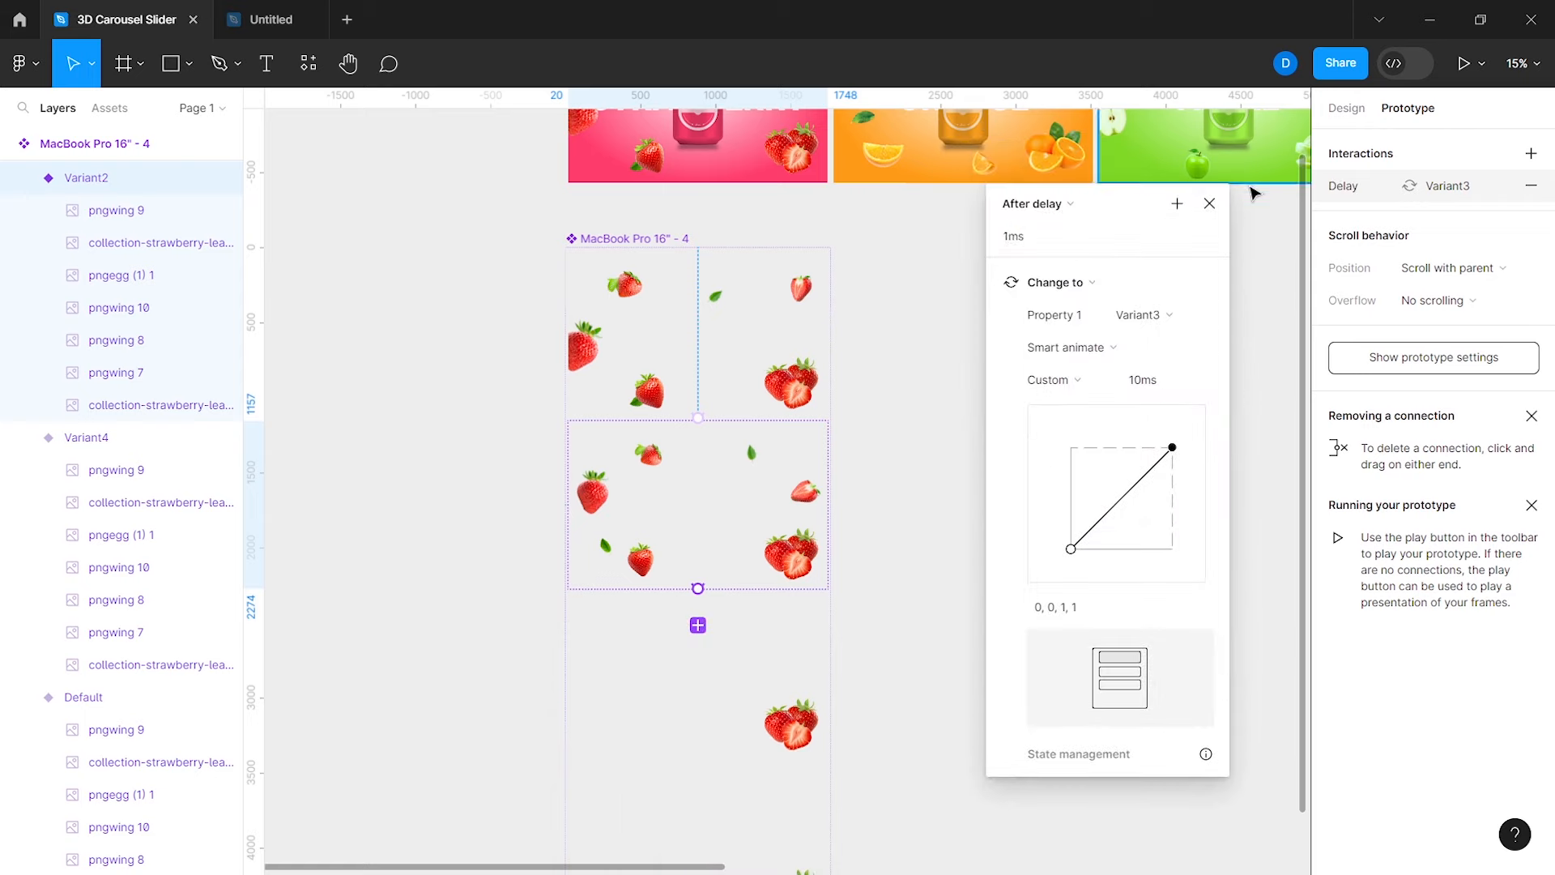
{"action": "key", "text": "Escape"}
Step: Connect Variant3 to Variant4 with an After delay trigger of 1 ms and a 10 ms Smart animate transition
{"action": "scroll", "coordinate": [955, 524], "scroll_direction": "down", "scroll_amount": 3}
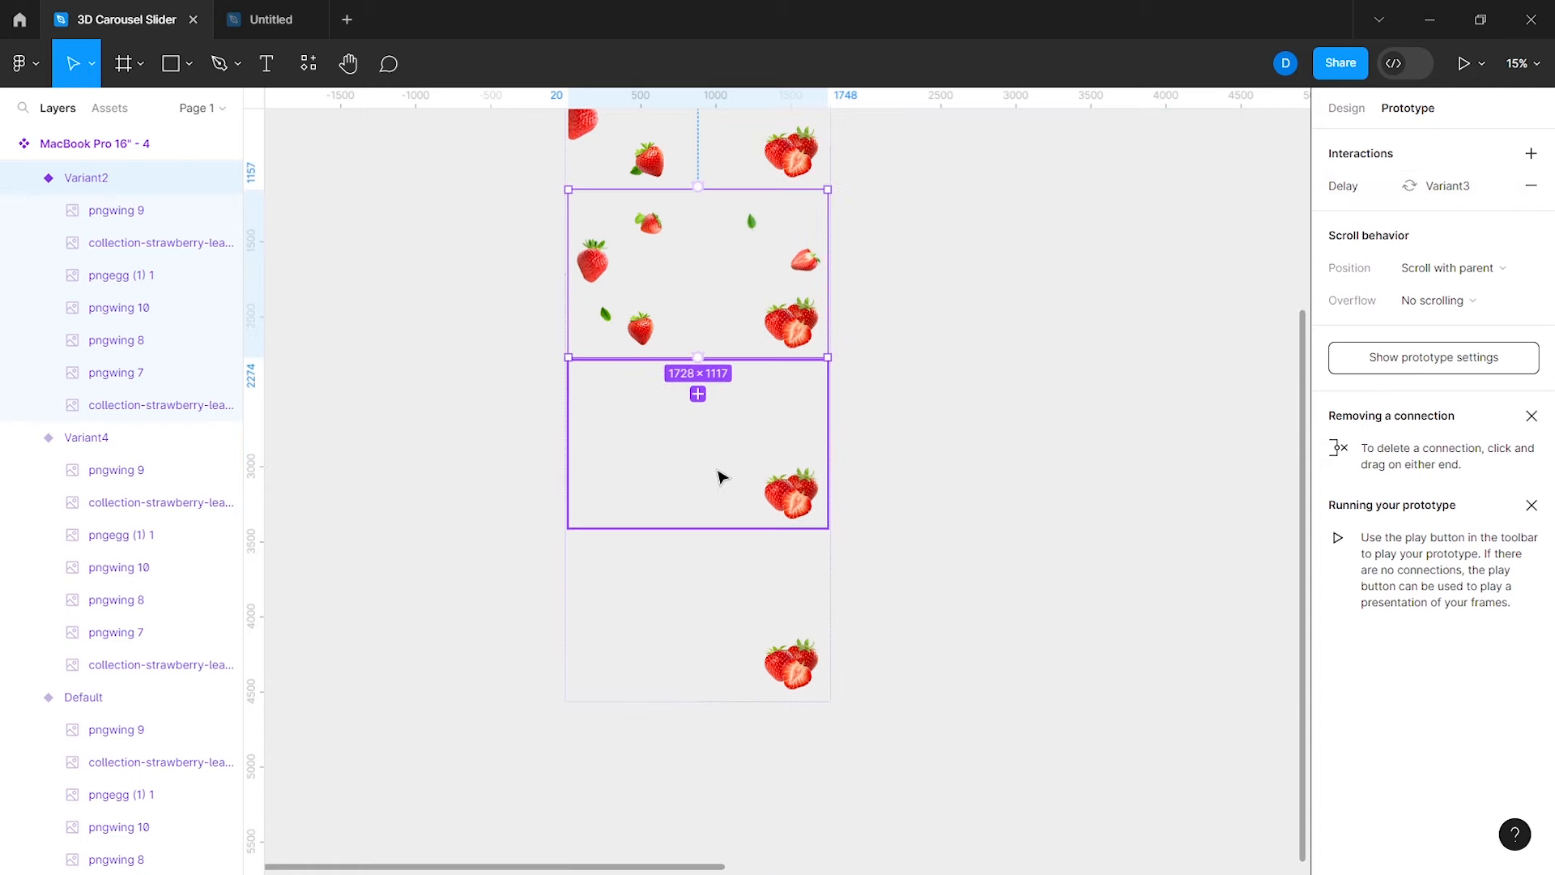
{"action": "left_click", "coordinate": [723, 477]}
{"action": "left_click_drag", "start_coordinate": [701, 554], "coordinate": [701, 559]}
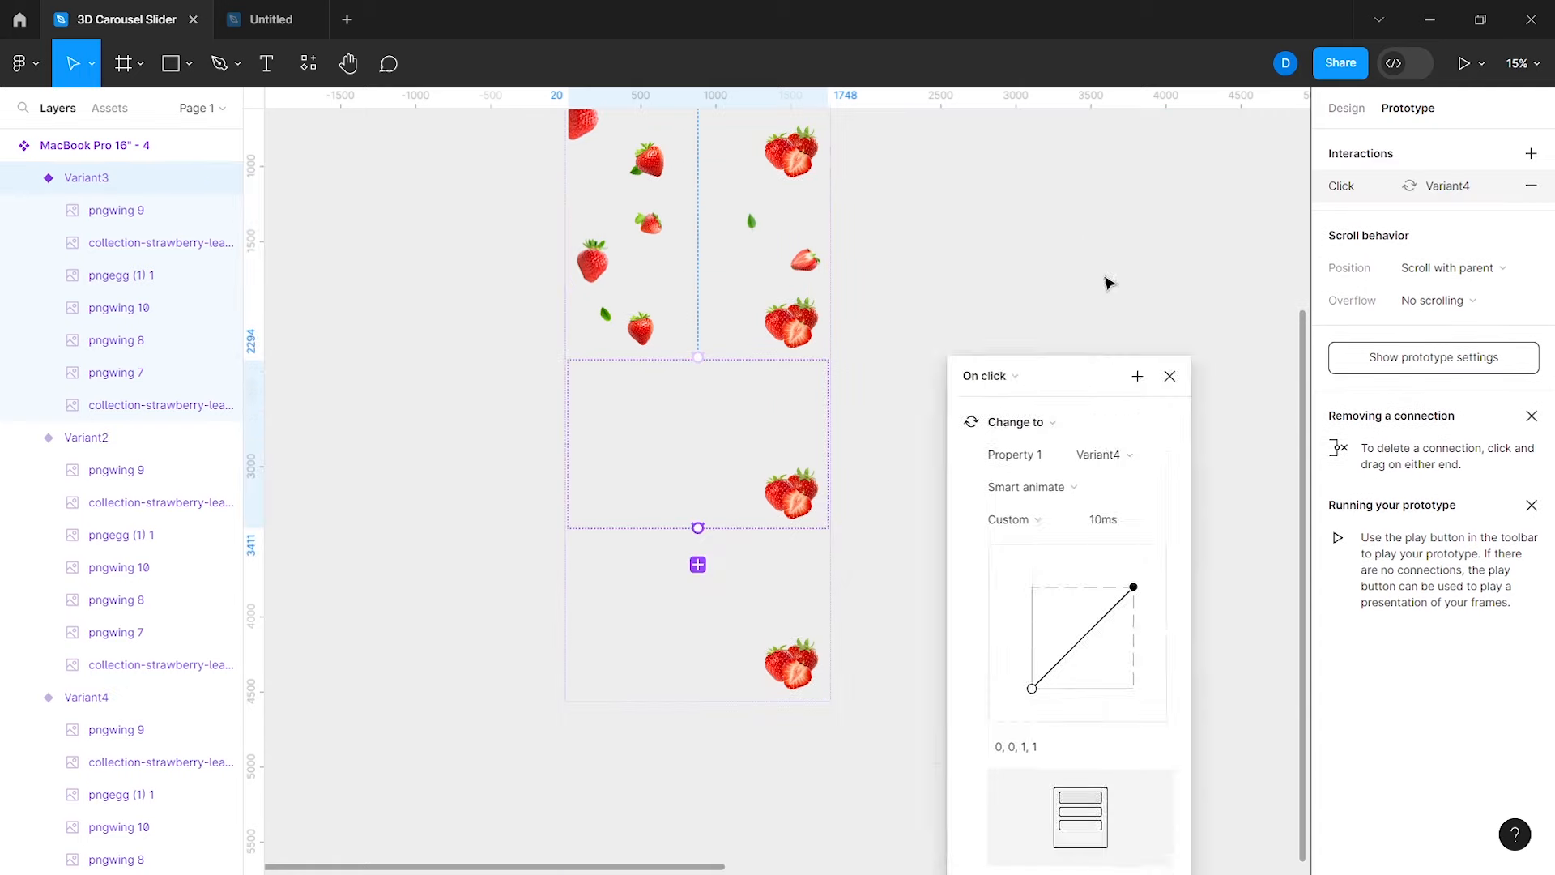
{"action": "left_click", "coordinate": [976, 173]}
{"action": "left_click", "coordinate": [1010, 426]}
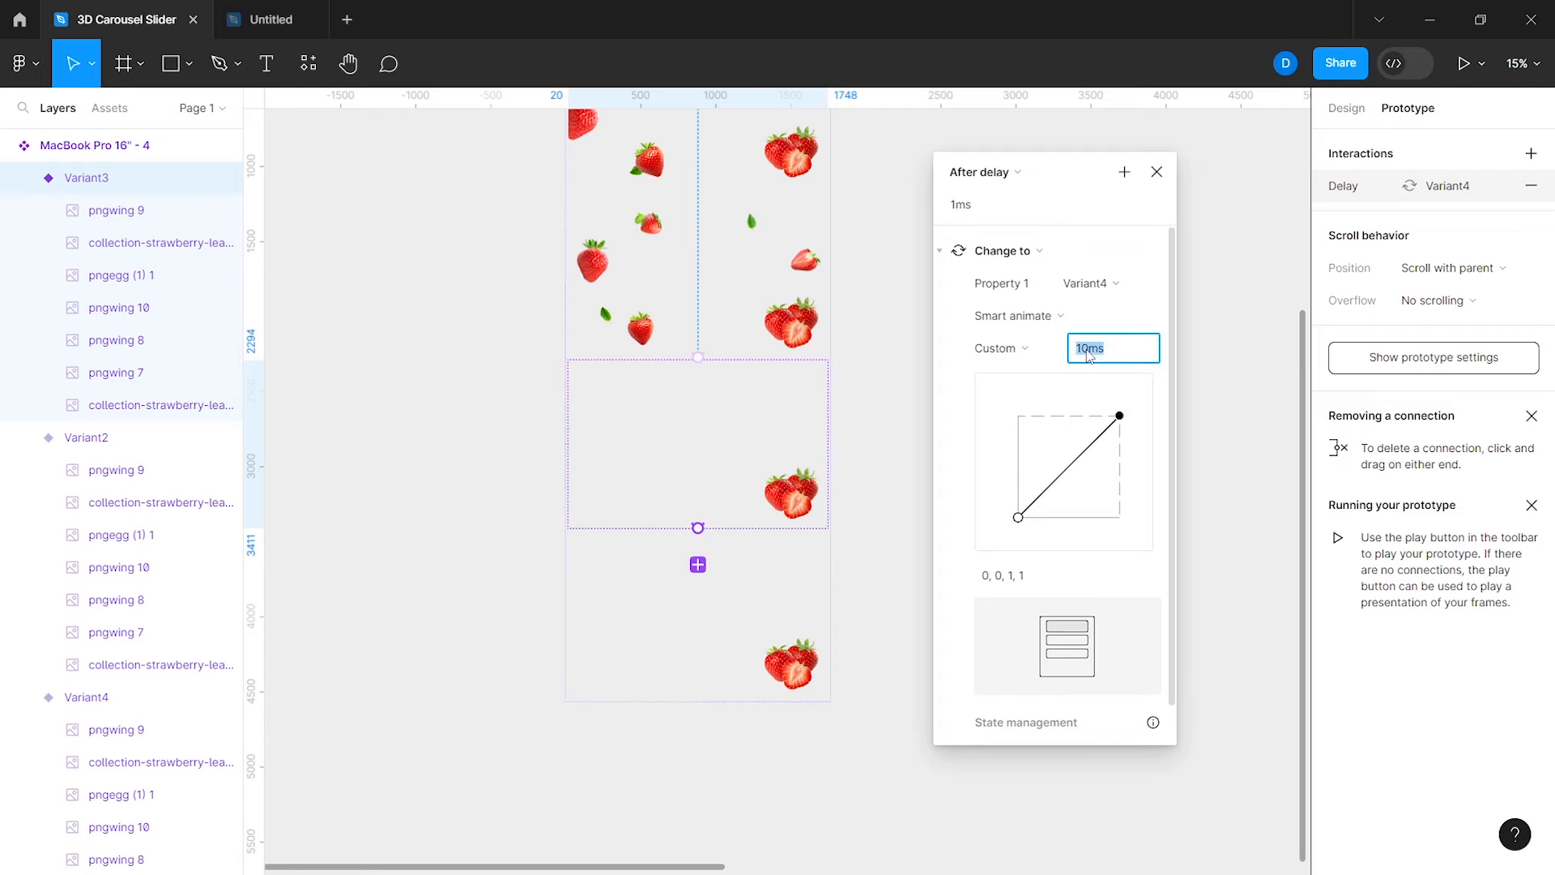
Step: Connect Variant4 back to the Default variant with an After delay trigger and a 10 ms Smart animate transition
{"action": "left_click", "coordinate": [712, 649]}
{"action": "scroll", "coordinate": [712, 649], "scroll_direction": "up", "scroll_amount": 2}
{"action": "scroll", "coordinate": [716, 649], "scroll_direction": "down", "scroll_amount": 3}
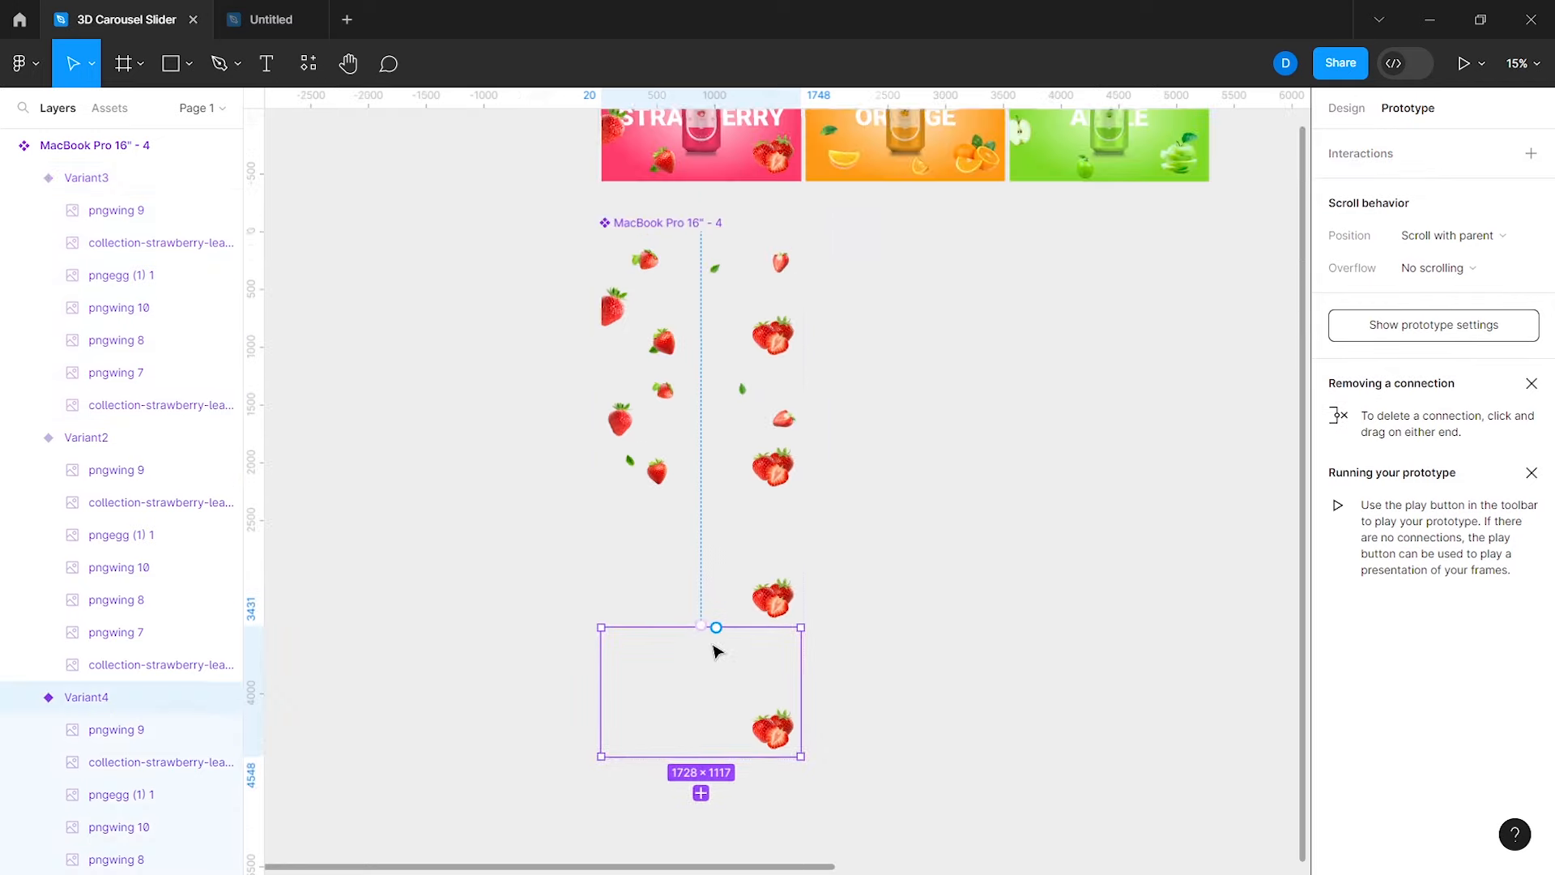
{"action": "left_click_drag", "start_coordinate": [704, 786], "coordinate": [717, 381]}
{"action": "left_click_drag", "start_coordinate": [713, 437], "coordinate": [1110, 331]}
{"action": "left_click", "coordinate": [1013, 226]}
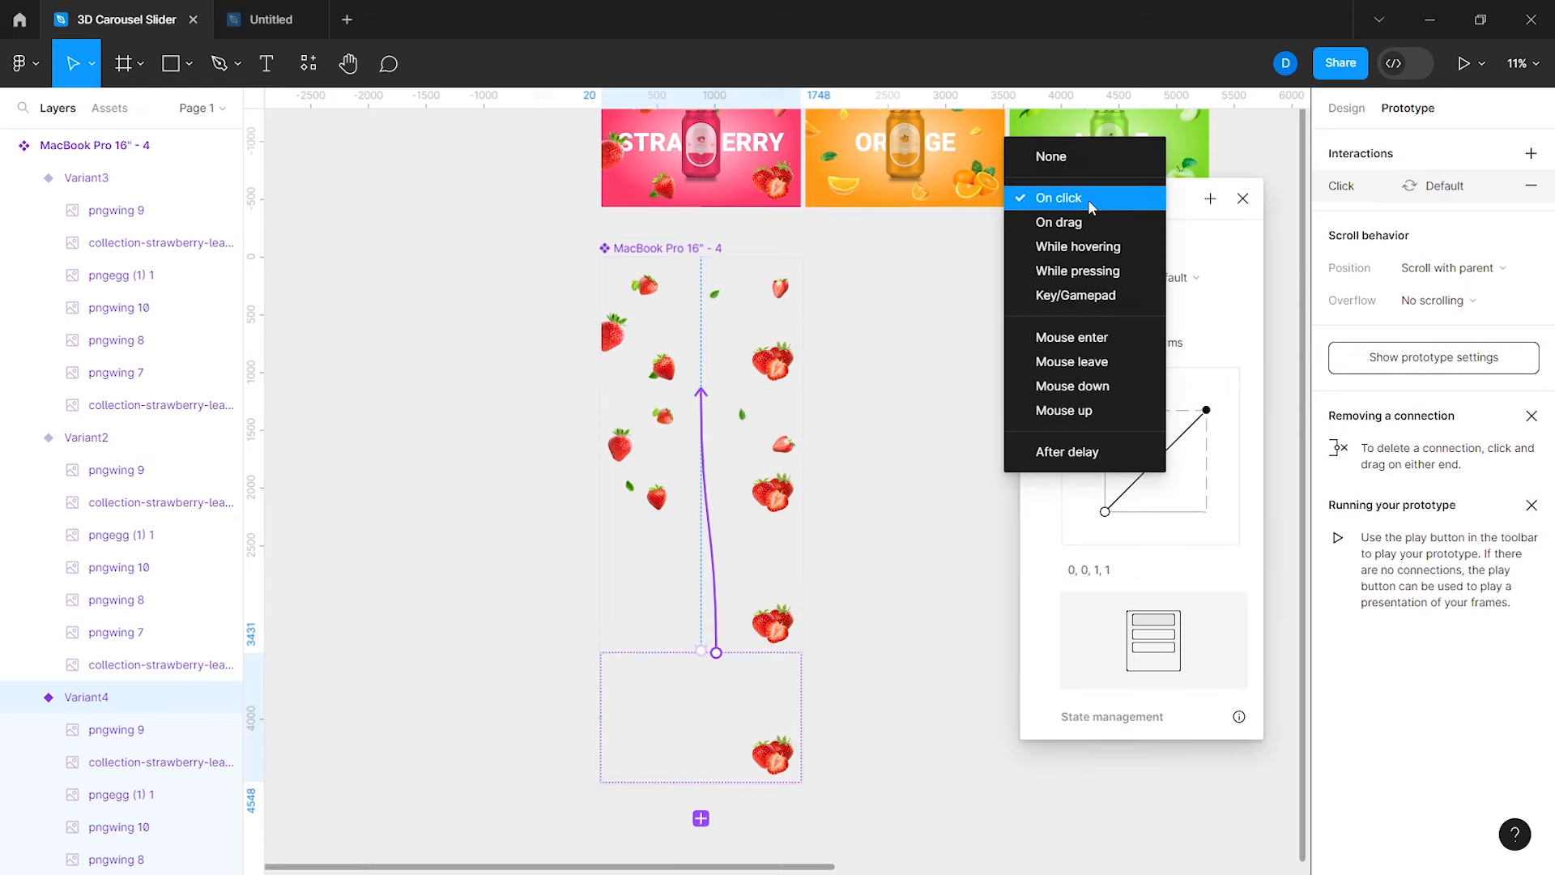
{"action": "left_click", "coordinate": [1045, 448]}
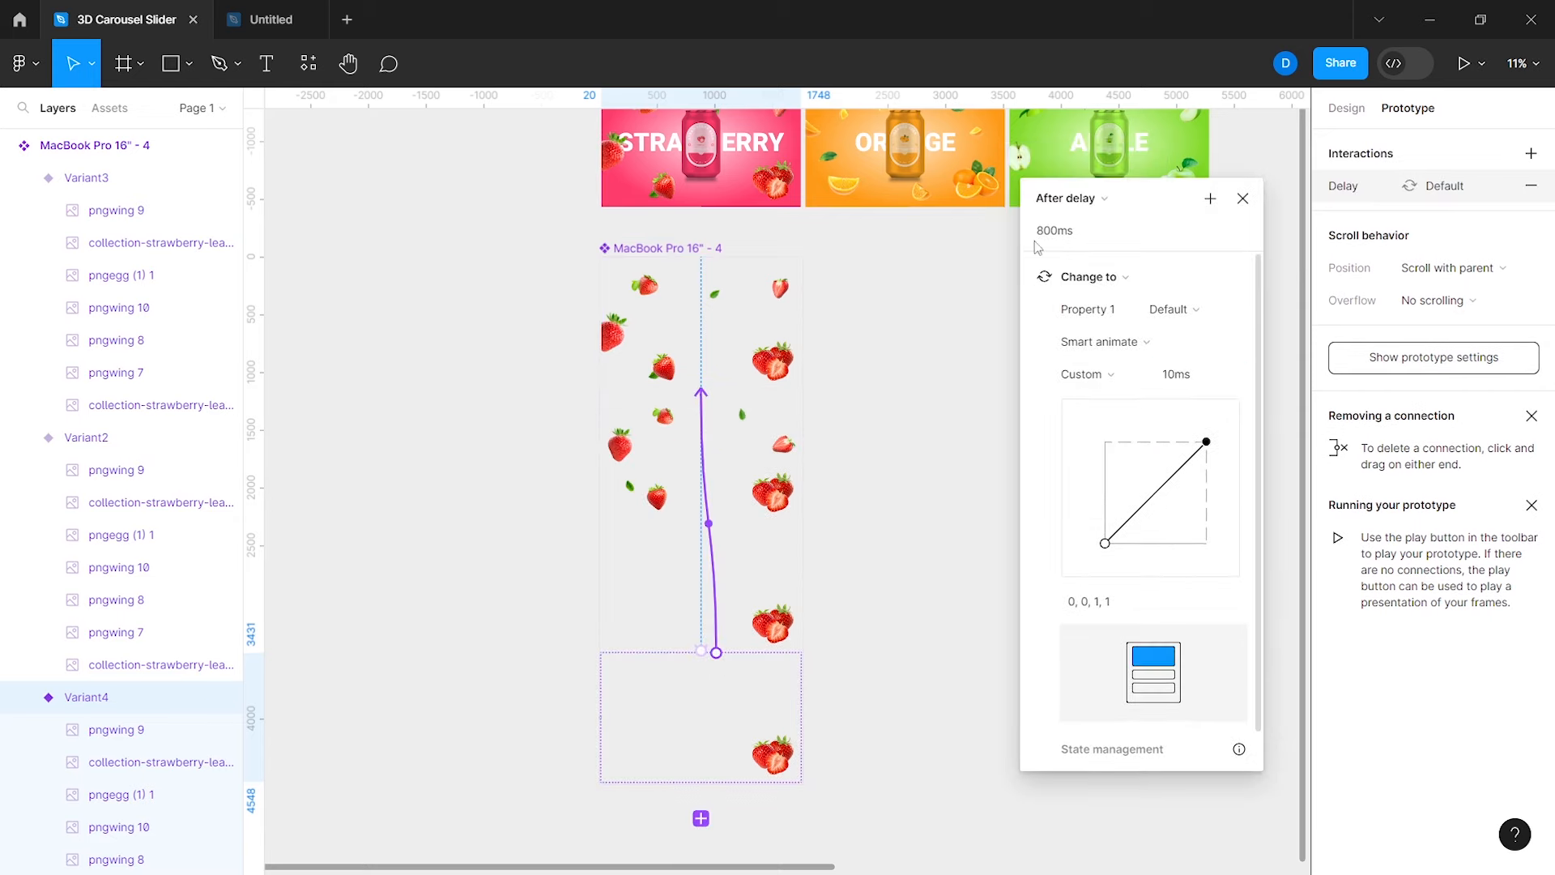
Step: Check the settings of Variant3's delay interaction leading to Variant4
{"action": "left_click", "coordinate": [646, 625]}
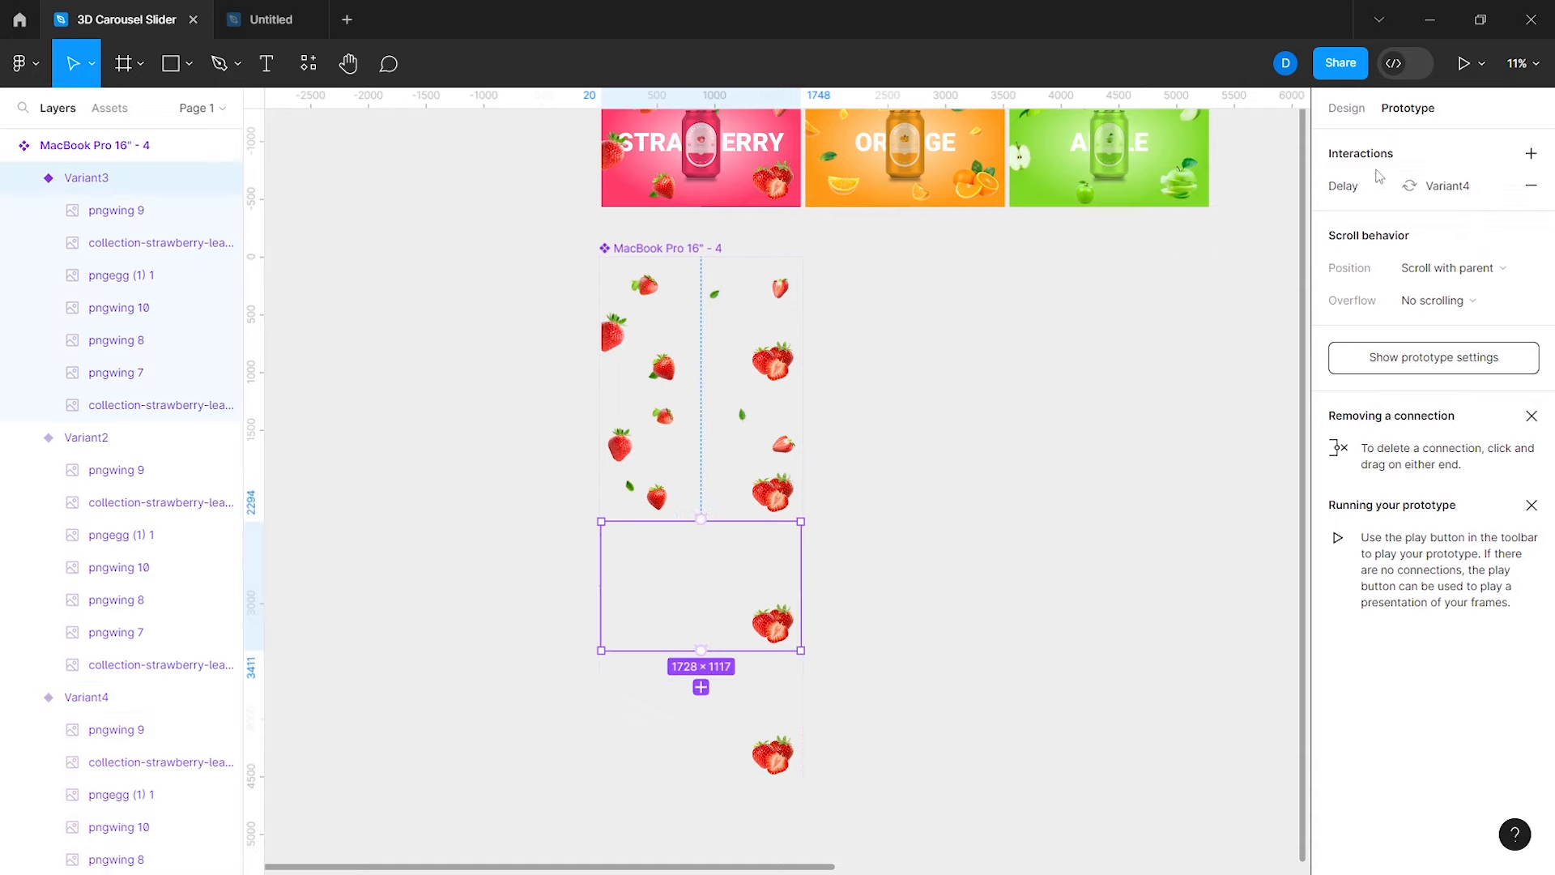
{"action": "left_click", "coordinate": [1377, 185]}
{"action": "left_click", "coordinate": [1292, 190]}
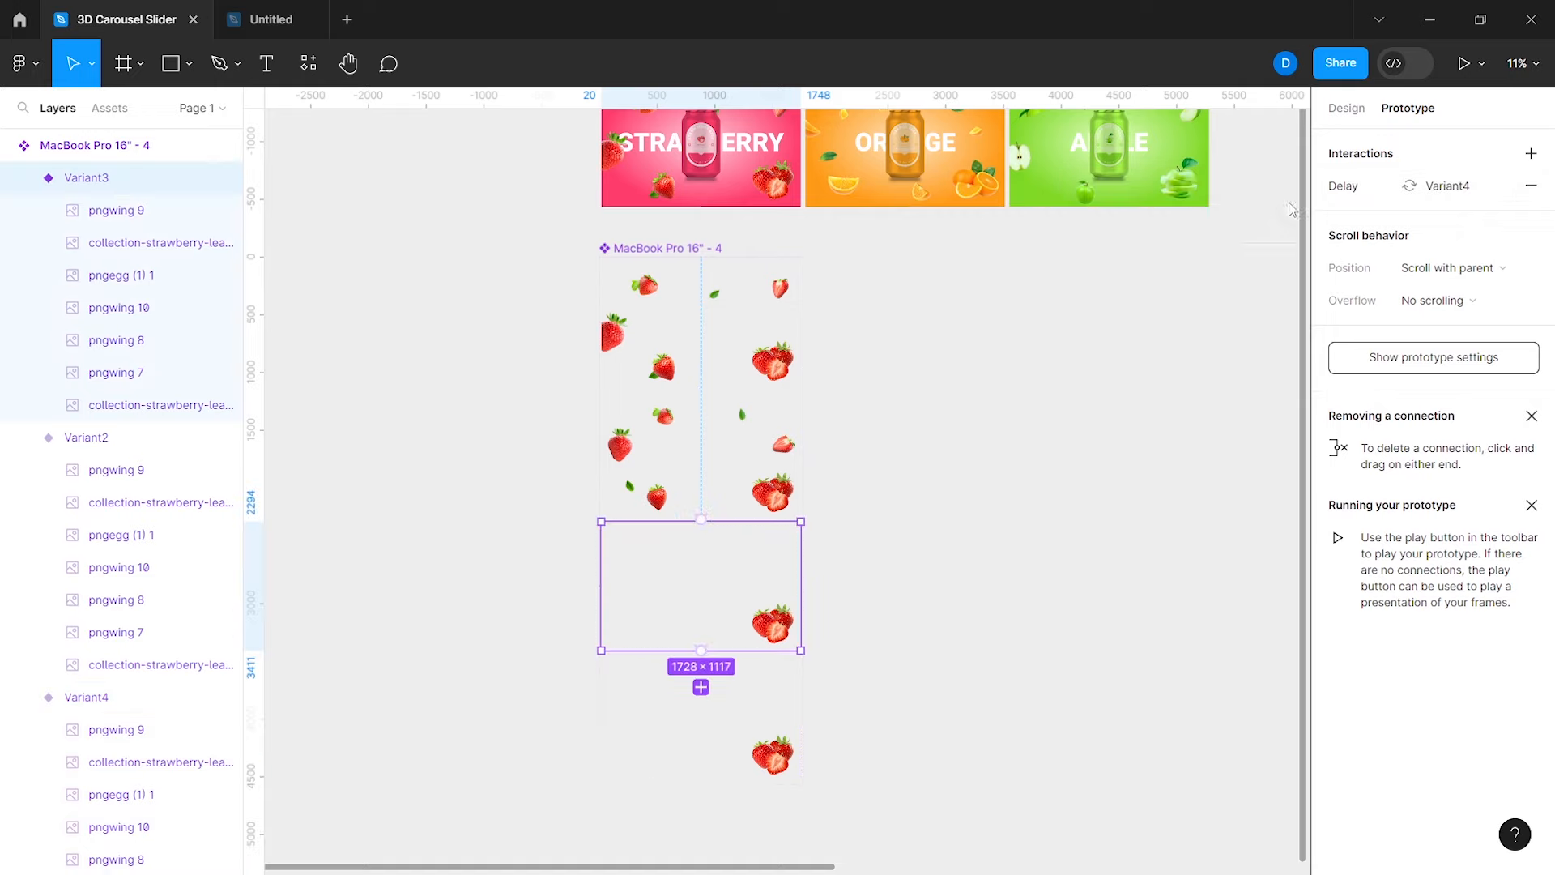
Step: Rename the component set containing the four strawberry variants as Strawberry
{"action": "left_click", "coordinate": [928, 389]}
{"action": "scroll", "coordinate": [928, 390], "scroll_direction": "right", "scroll_amount": 3}
{"action": "scroll", "coordinate": [928, 390], "scroll_direction": "down", "scroll_amount": 1}
{"action": "scroll", "coordinate": [927, 390], "scroll_direction": "up", "scroll_amount": 1}
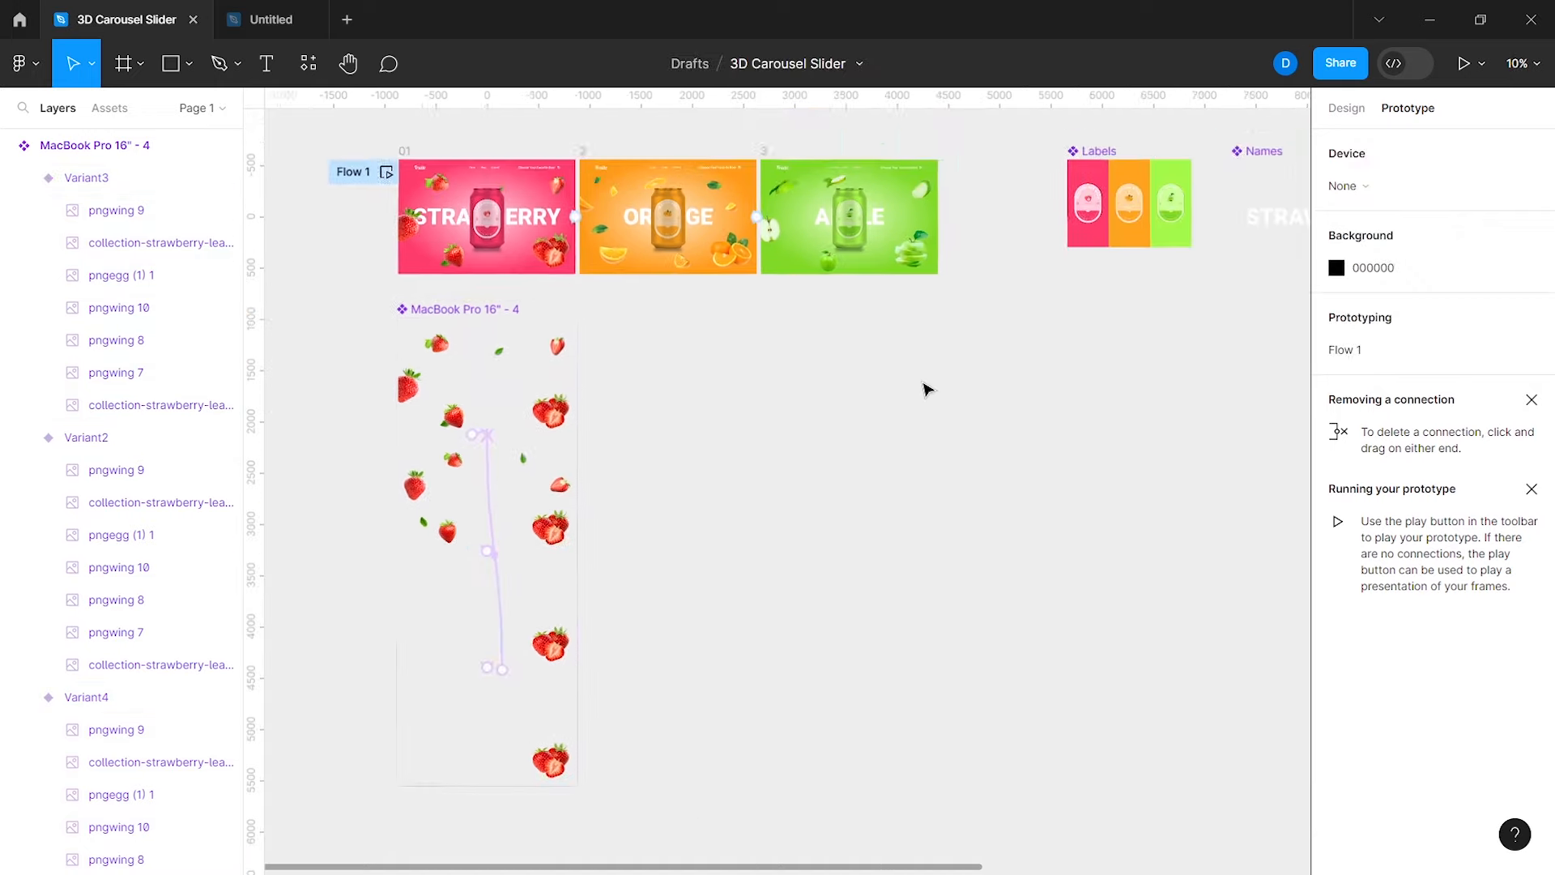
{"action": "left_click", "coordinate": [1338, 120]}
{"action": "left_click", "coordinate": [488, 319]}
{"action": "double_click", "coordinate": [490, 317]}
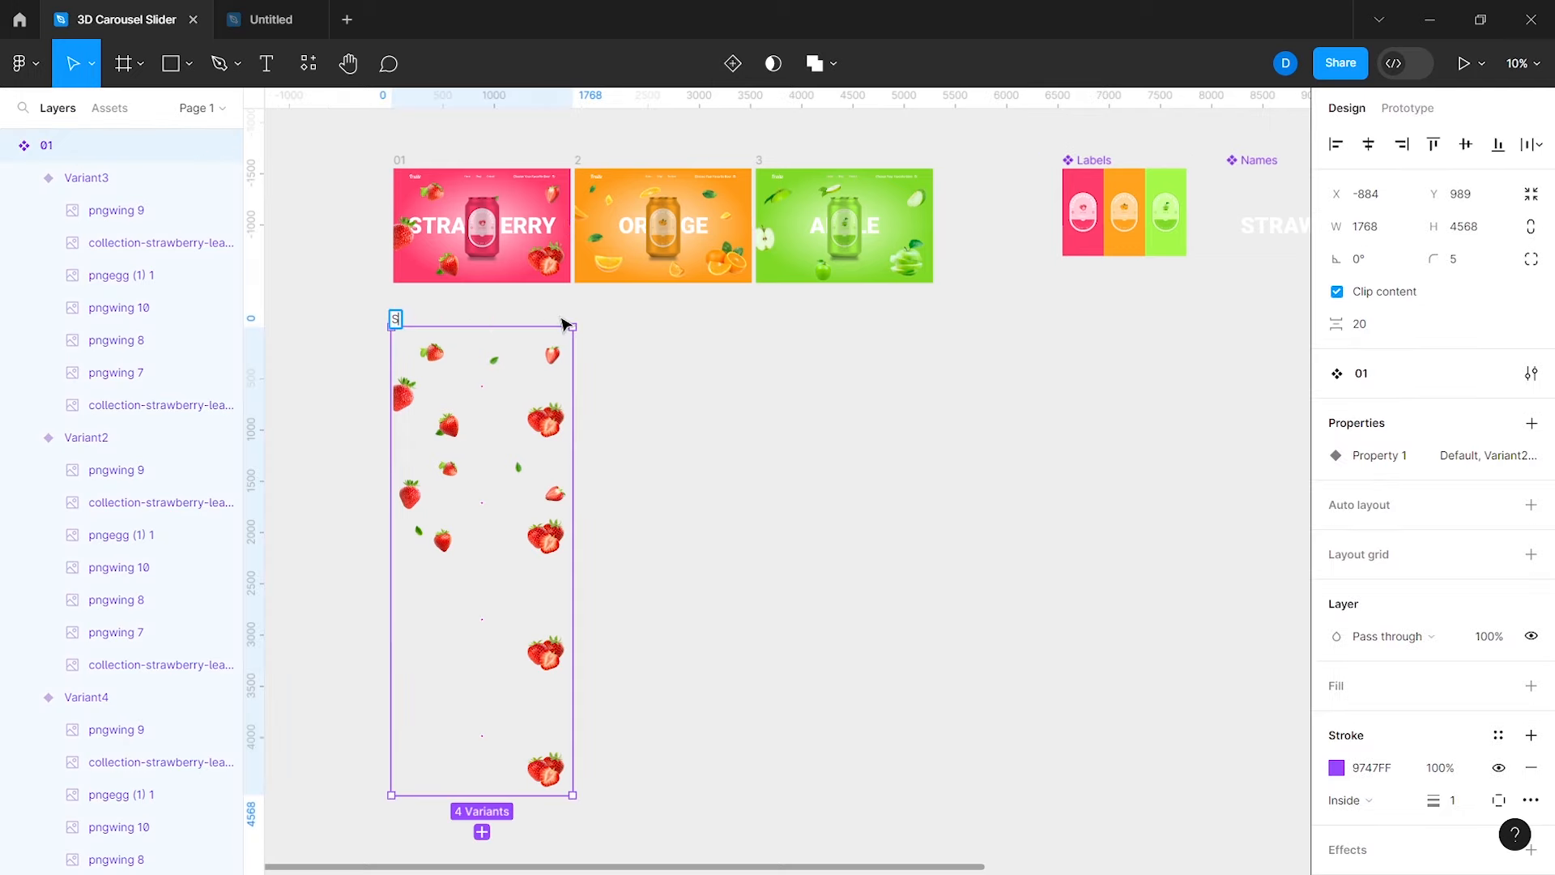
{"action": "type", "text": "Strawberry"}
{"action": "key", "text": "Return"}
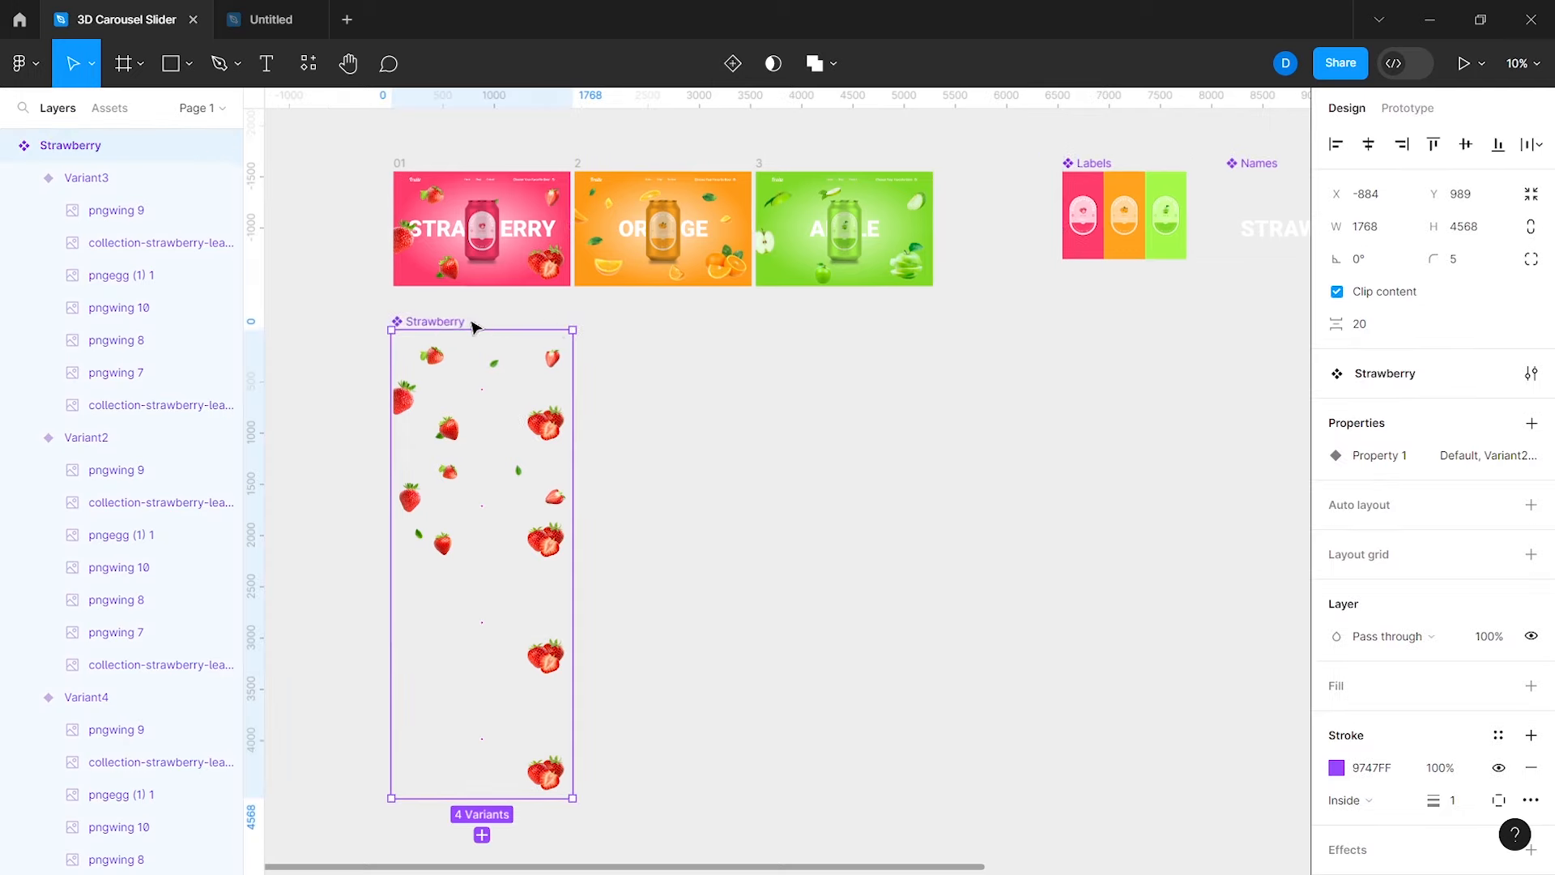
Step: Duplicate the Strawberry component set and keep the copy beside the original, under the orange frame
{"action": "key", "text": "ctrl+d"}
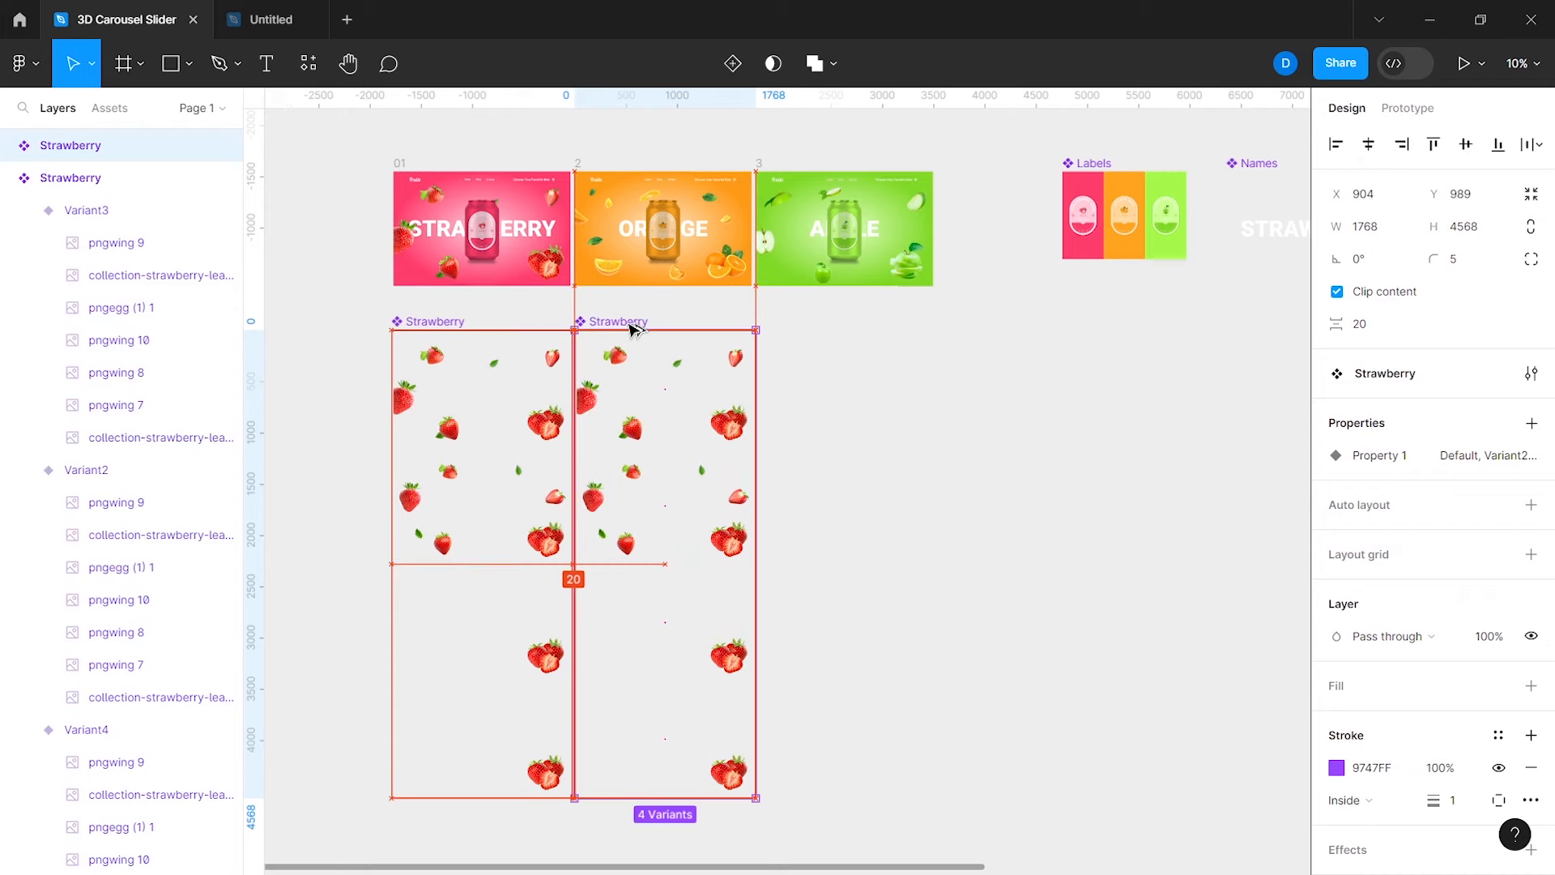
{"action": "left_click", "coordinate": [808, 354]}
{"action": "scroll", "coordinate": [808, 354], "scroll_direction": "left", "scroll_amount": 1}
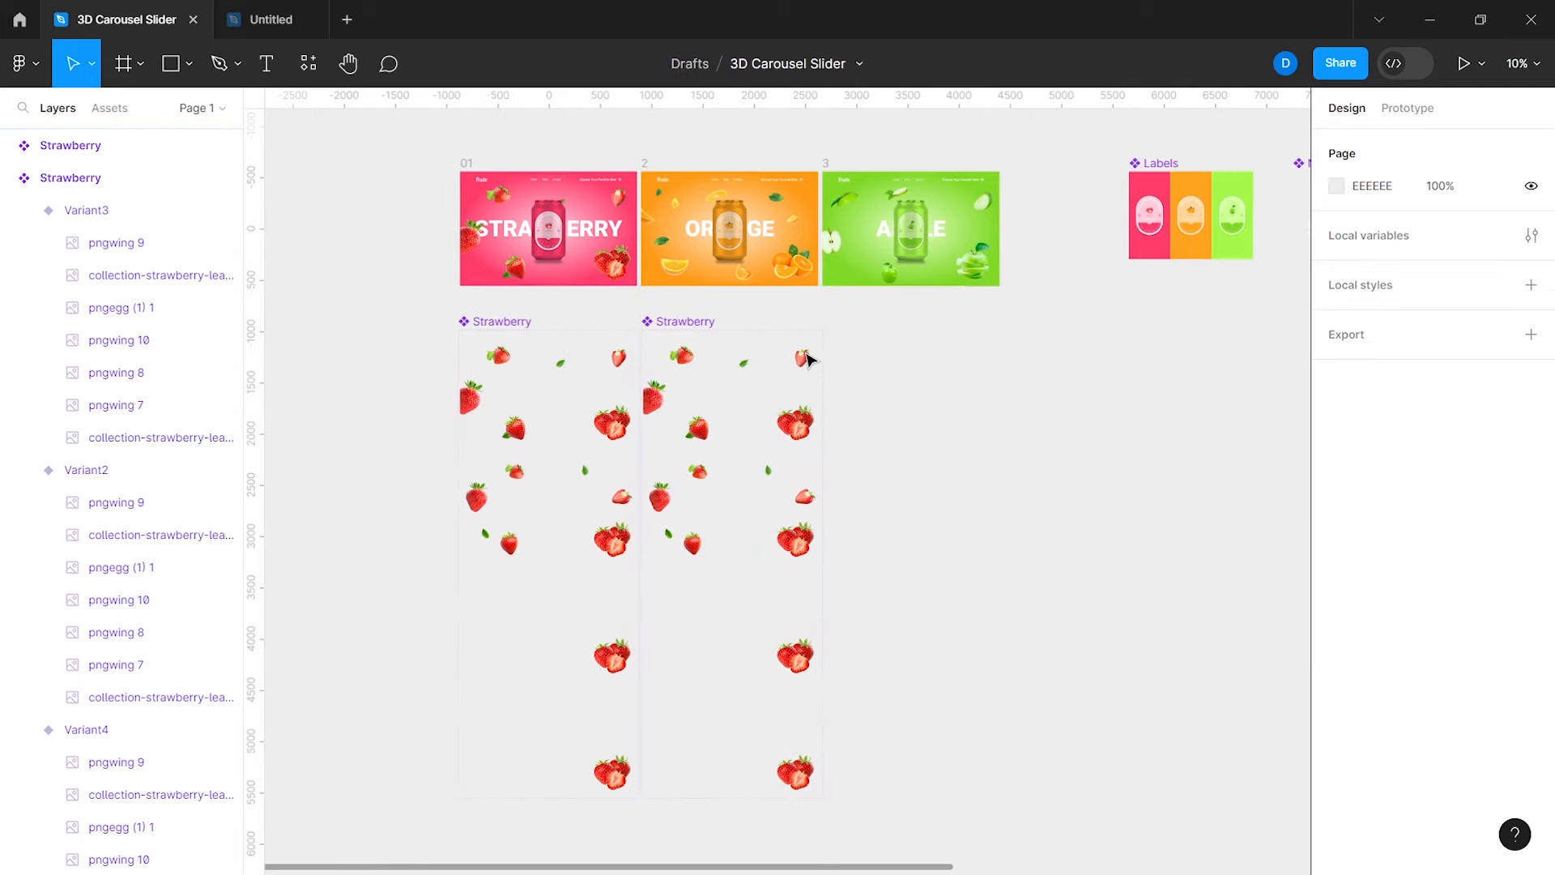
Step: Copy all ten orange and leaf images in frame 2, including the hidden-behind slice and both leaves
{"action": "scroll", "coordinate": [695, 250], "scroll_direction": "up", "scroll_amount": 5}
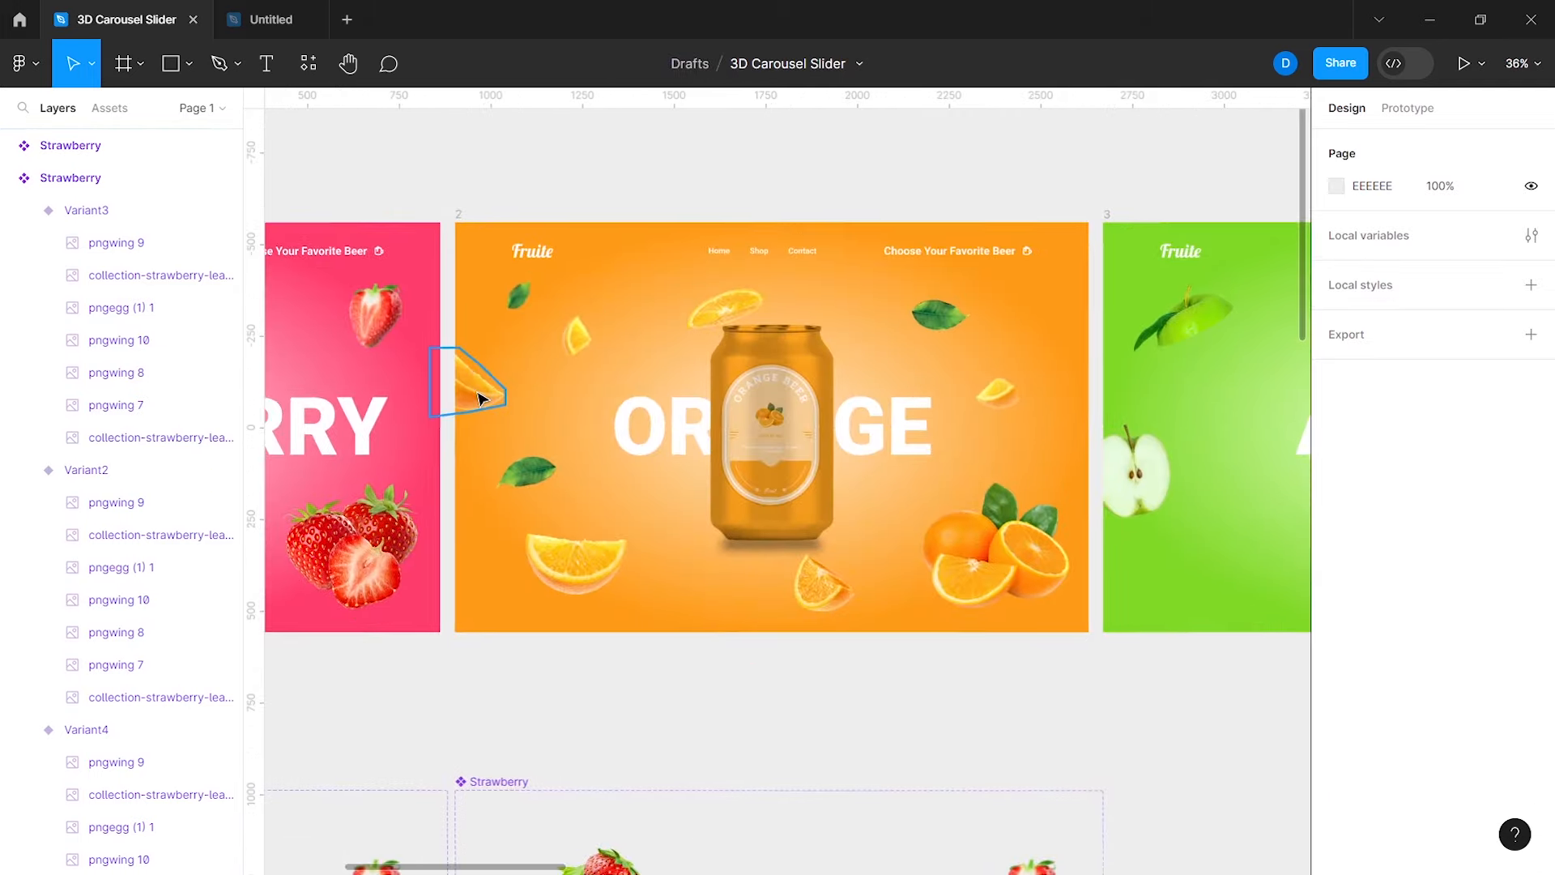
{"action": "left_click", "coordinate": [482, 398]}
{"action": "left_click", "coordinate": [519, 296], "text": "shift"}
{"action": "left_click", "coordinate": [528, 471], "text": "shift"}
{"action": "left_click", "coordinate": [571, 563], "text": "shift"}
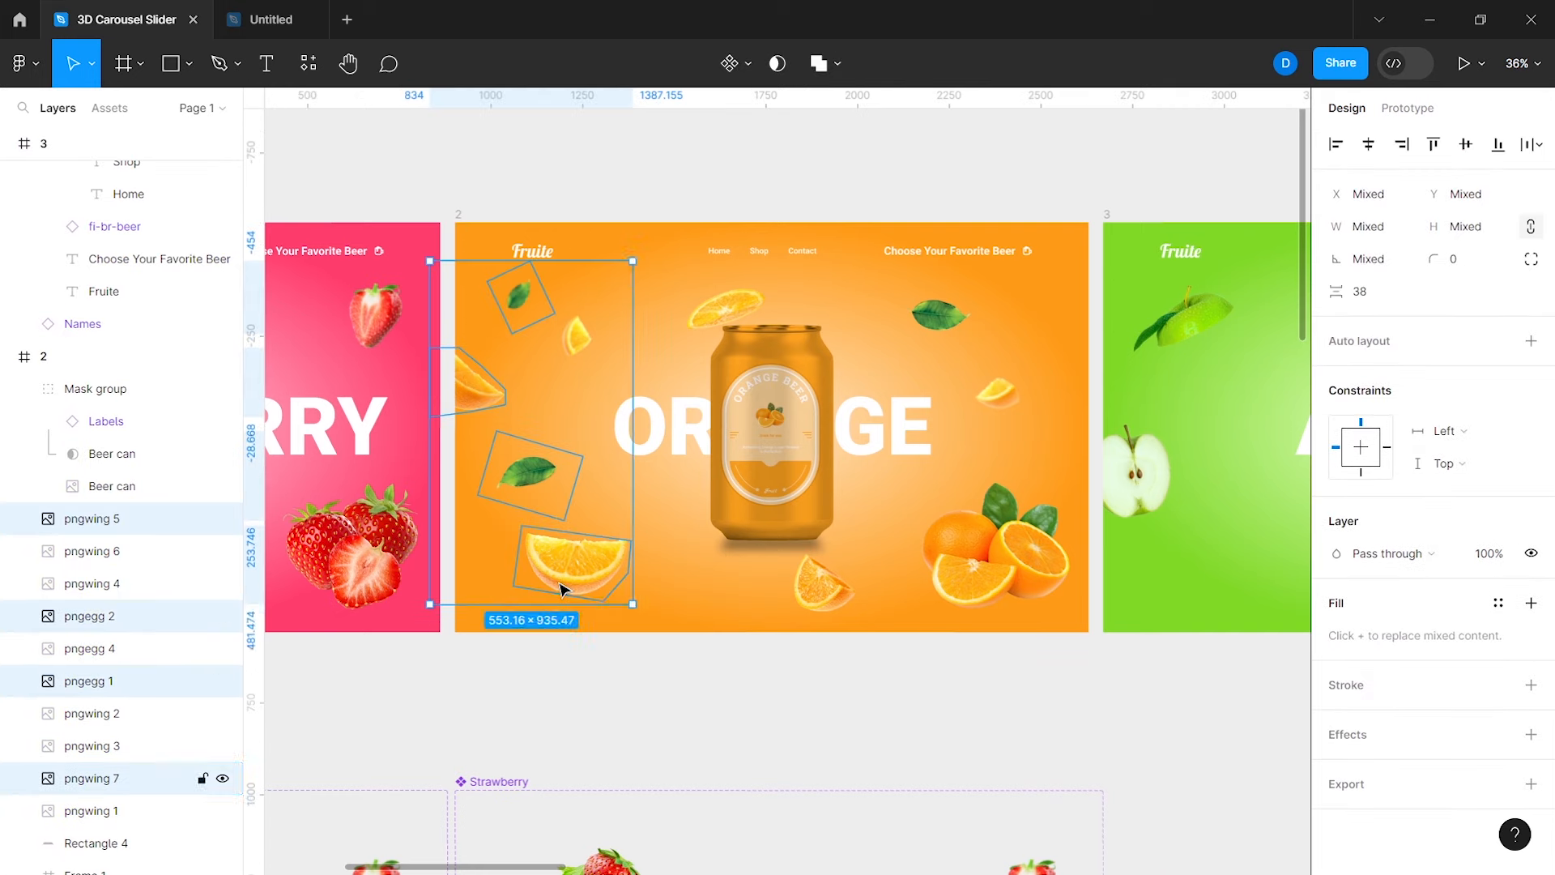
{"action": "left_click", "coordinate": [827, 580], "text": "shift"}
{"action": "left_click", "coordinate": [987, 585], "text": "shift"}
{"action": "left_click", "coordinate": [997, 393], "text": "shift"}
{"action": "left_click", "coordinate": [574, 339], "text": "shift"}
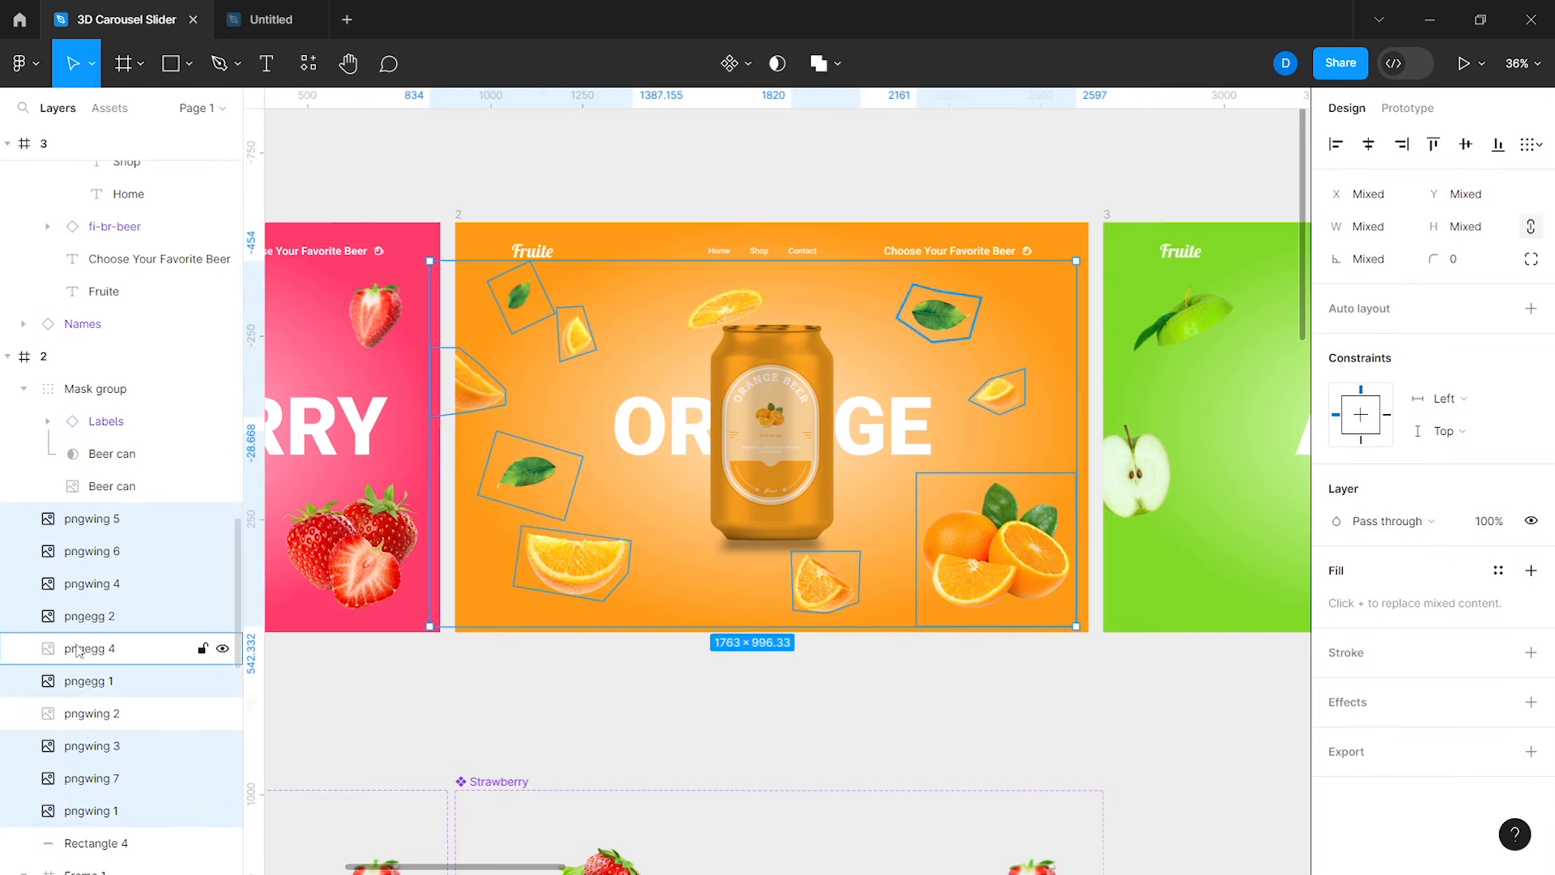
{"action": "left_click", "coordinate": [80, 652], "text": "shift"}
{"action": "left_click", "coordinate": [80, 713], "text": "shift"}
{"action": "scroll", "coordinate": [89, 713], "scroll_direction": "down", "scroll_amount": 1}
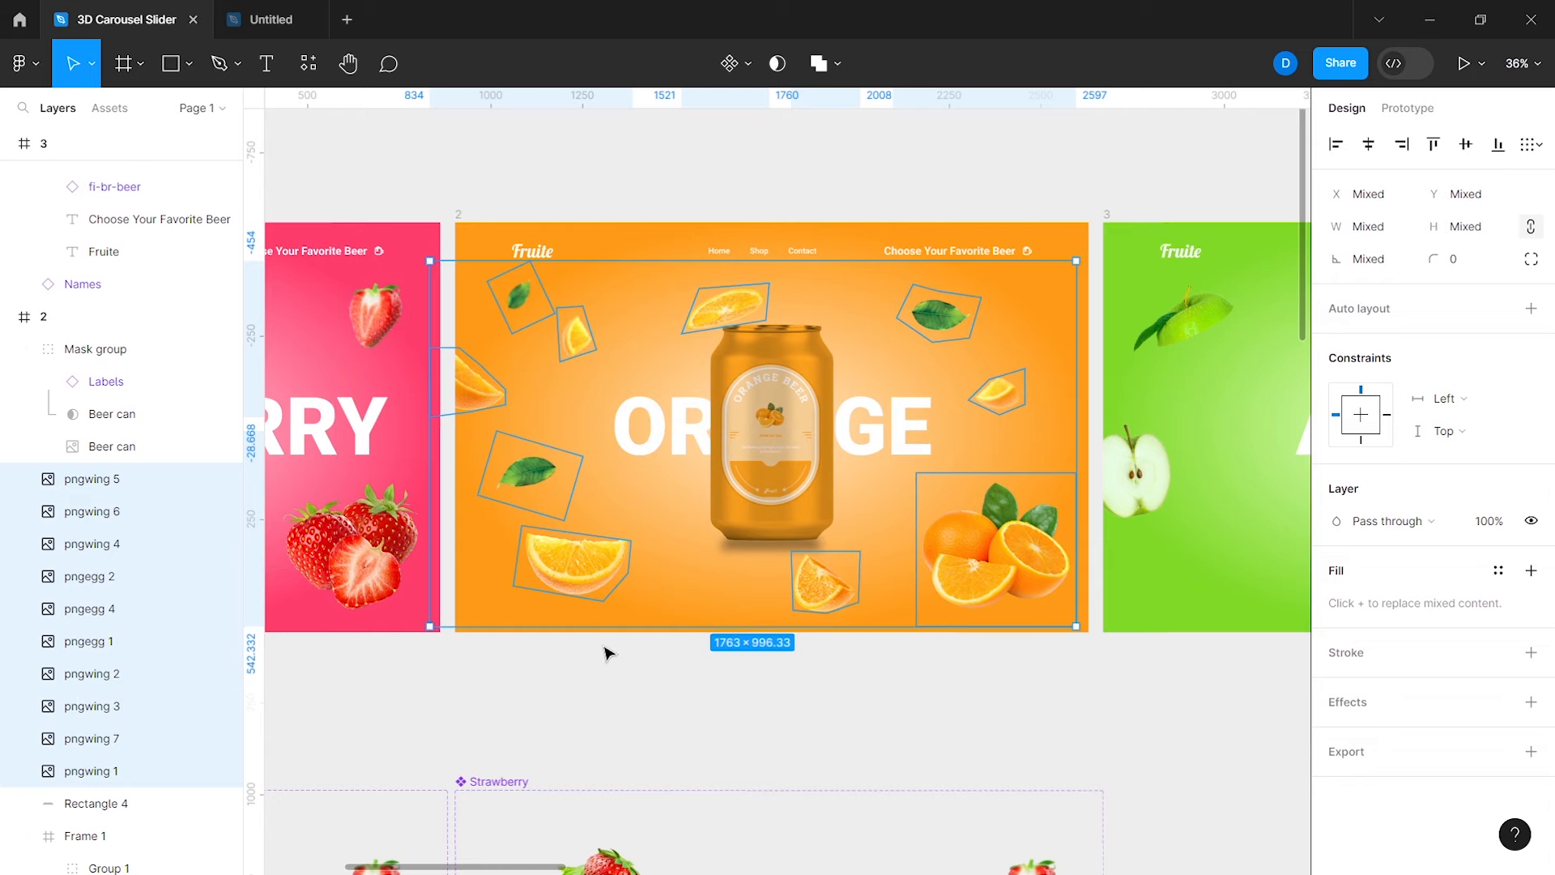
Step: Delete all strawberry and leaf images from the Default variant of the duplicated Strawberry component set
{"action": "scroll", "coordinate": [608, 652], "scroll_direction": "down", "scroll_amount": 5}
{"action": "scroll", "coordinate": [609, 653], "scroll_direction": "down", "scroll_amount": 2}
{"action": "left_click", "coordinate": [498, 444]}
{"action": "left_click", "coordinate": [607, 292], "text": "shift"}
{"action": "left_click", "coordinate": [820, 324], "text": "shift"}
{"action": "left_click", "coordinate": [661, 550], "text": "shift"}
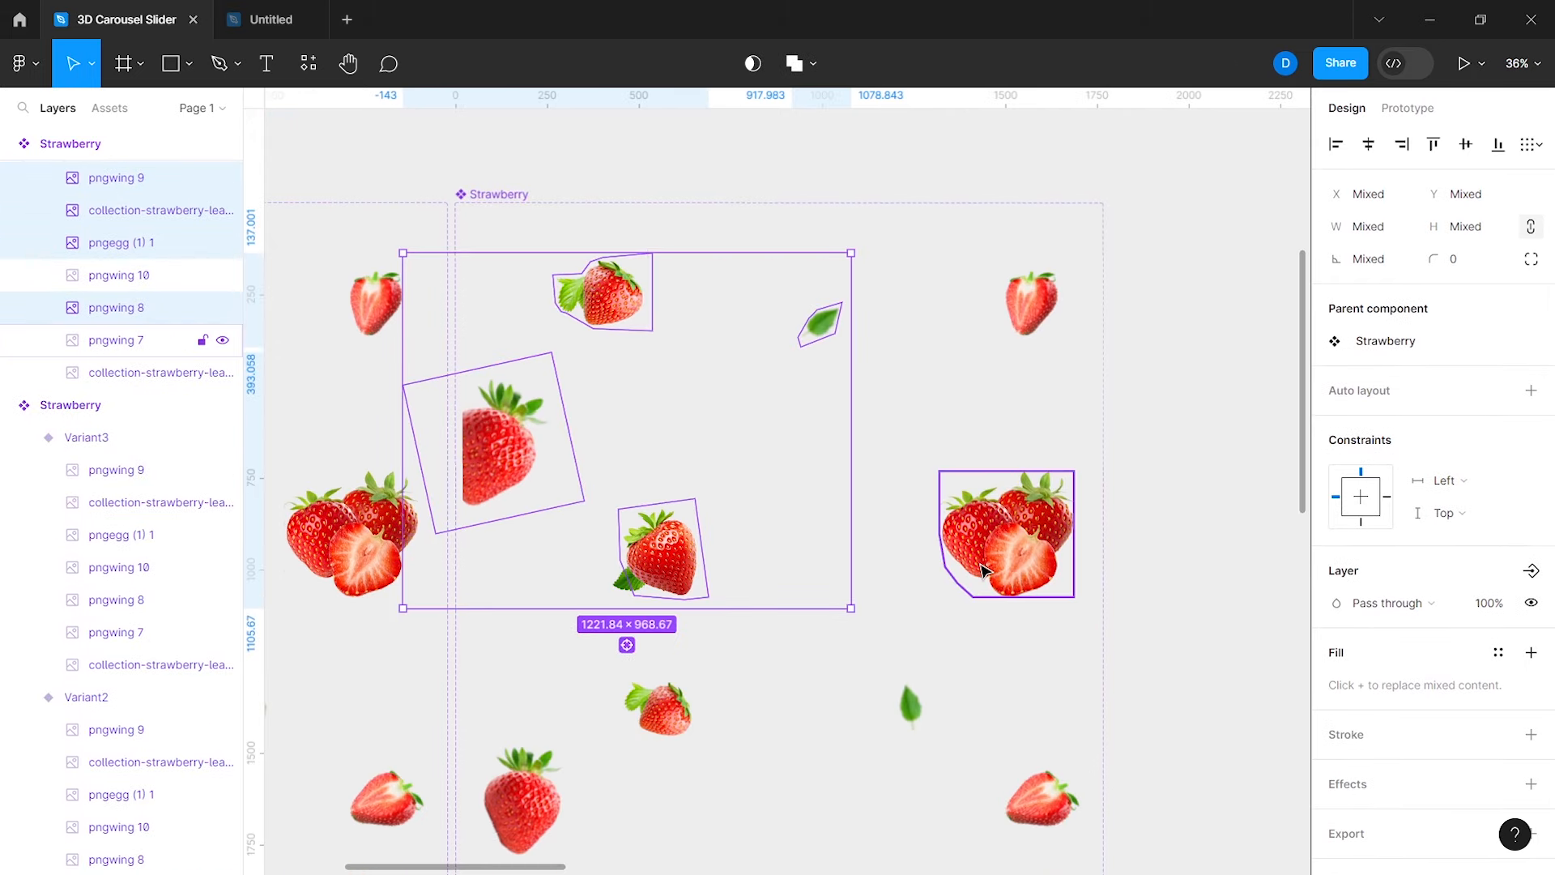
{"action": "left_click", "coordinate": [1007, 534], "text": "shift"}
{"action": "left_click", "coordinate": [1022, 311], "text": "shift"}
{"action": "key", "text": "Delete"}
{"action": "left_click", "coordinate": [644, 579]}
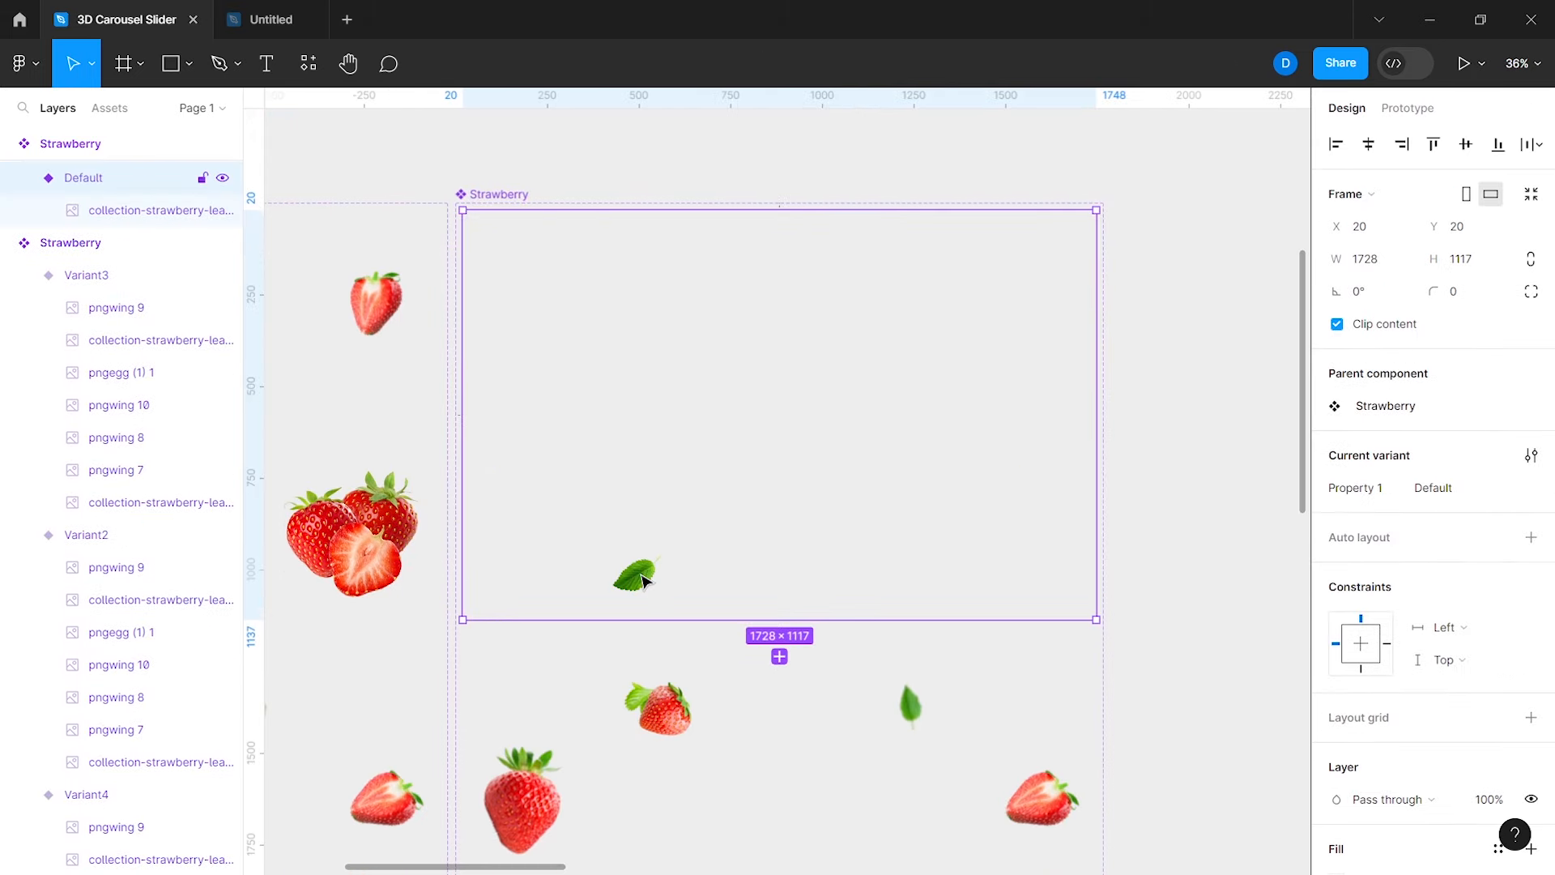
{"action": "key", "text": "Delete"}
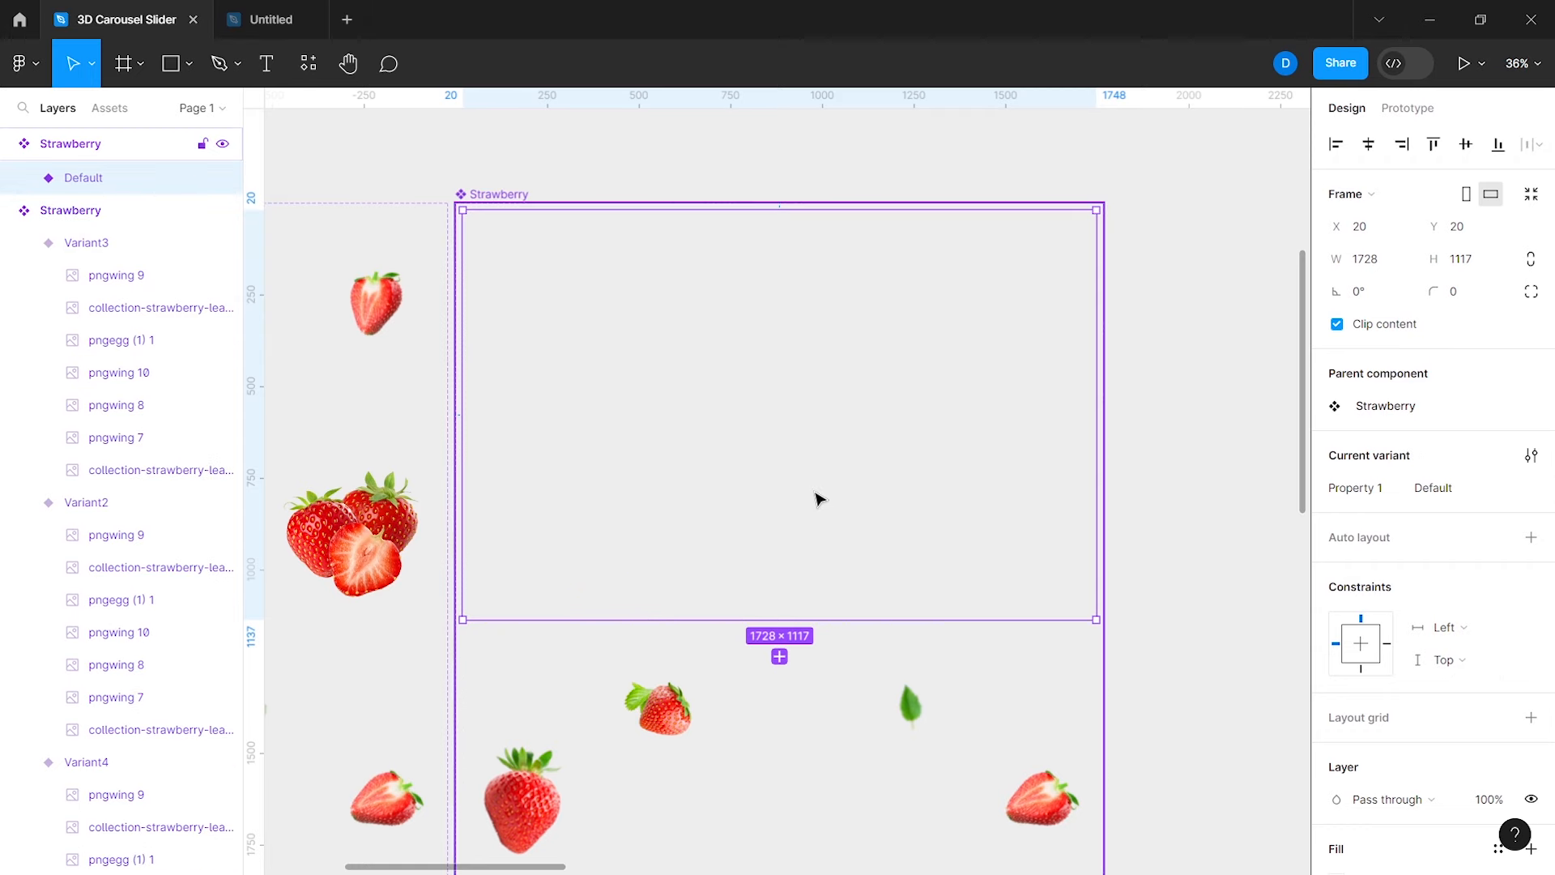
Step: Paste the copied orange and leaf images into the emptied Default variant
{"action": "key", "text": "ctrl+v"}
{"action": "scroll", "coordinate": [1188, 316], "scroll_direction": "down", "scroll_amount": 2}
{"action": "left_click", "coordinate": [1188, 315]}
Step: Replace the strawberry and leaf images in Variant2 of the duplicated set with the copied orange images
{"action": "scroll", "coordinate": [1189, 315], "scroll_direction": "down", "scroll_amount": 5}
{"action": "left_click_drag", "start_coordinate": [1188, 316], "coordinate": [1043, 508]}
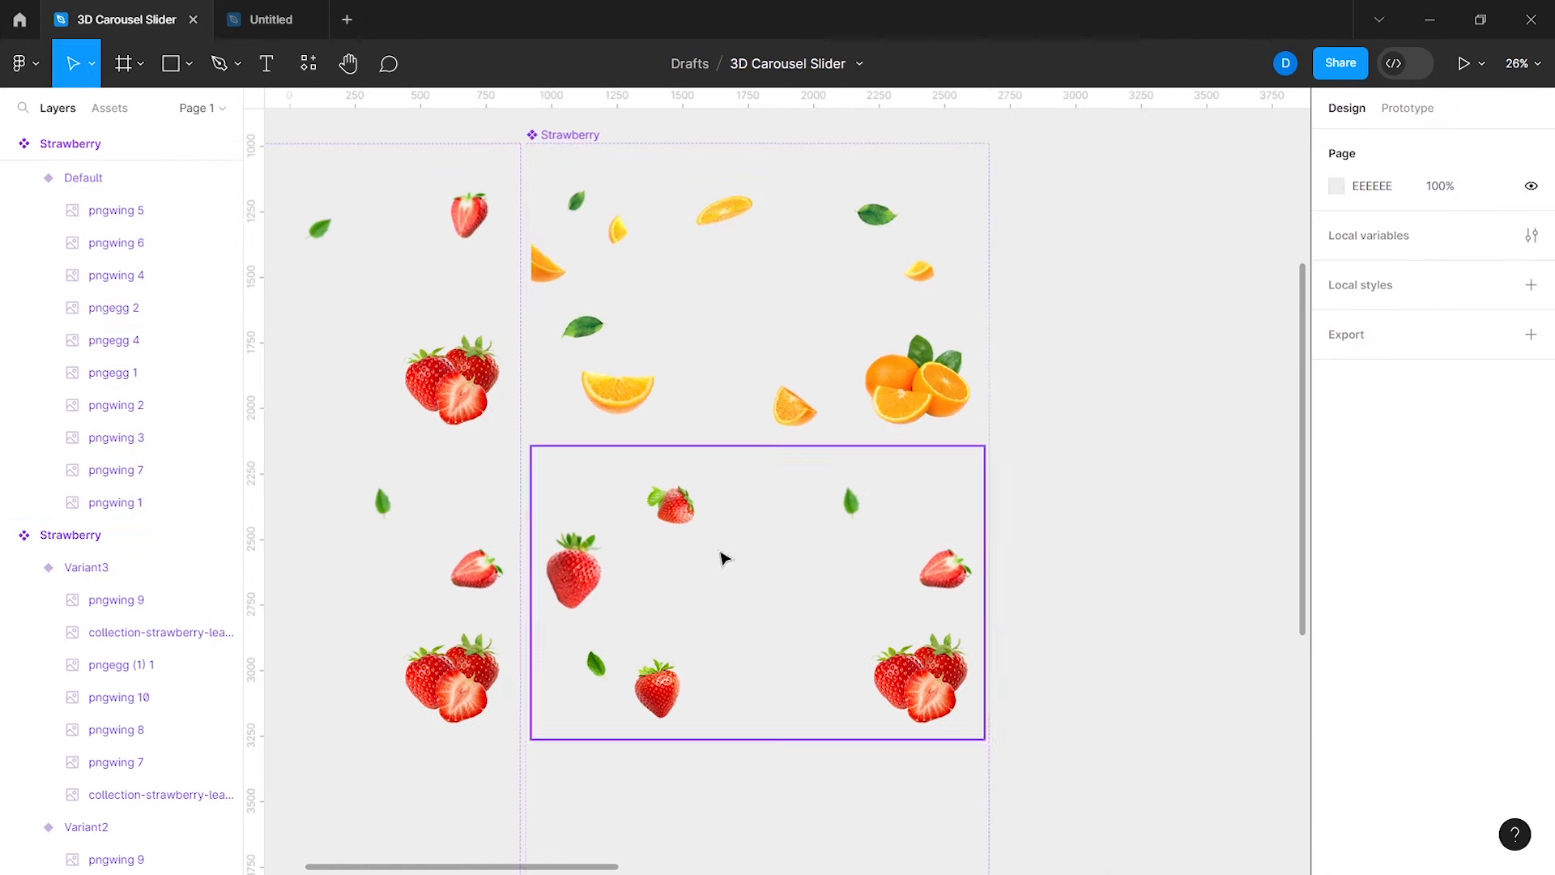
{"action": "left_click", "coordinate": [574, 570], "text": "ctrl"}
{"action": "left_click", "coordinate": [675, 506], "text": "ctrl+shift"}
{"action": "left_click", "coordinate": [851, 501], "text": "ctrl+shift"}
{"action": "left_click", "coordinate": [944, 570], "text": "ctrl+shift"}
{"action": "left_click", "coordinate": [929, 685], "text": "ctrl+shift"}
{"action": "left_click", "coordinate": [597, 664], "text": "ctrl+shift"}
{"action": "key", "text": "Delete"}
{"action": "left_click", "coordinate": [660, 659]}
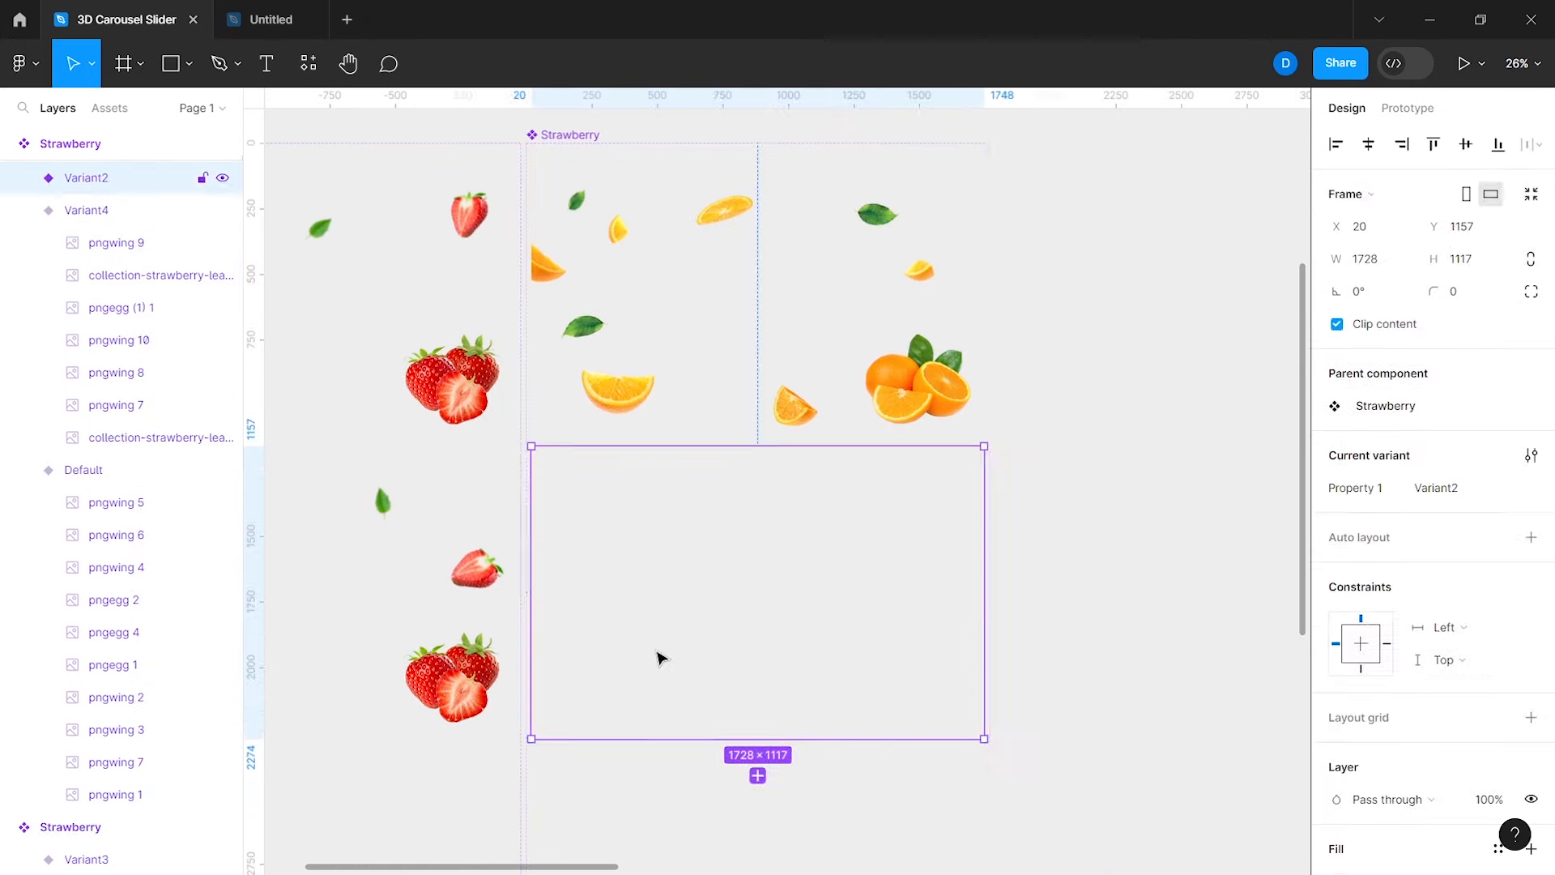
{"action": "key", "text": "ctrl+v"}
{"action": "scroll", "coordinate": [967, 462], "scroll_direction": "down", "scroll_amount": 2}
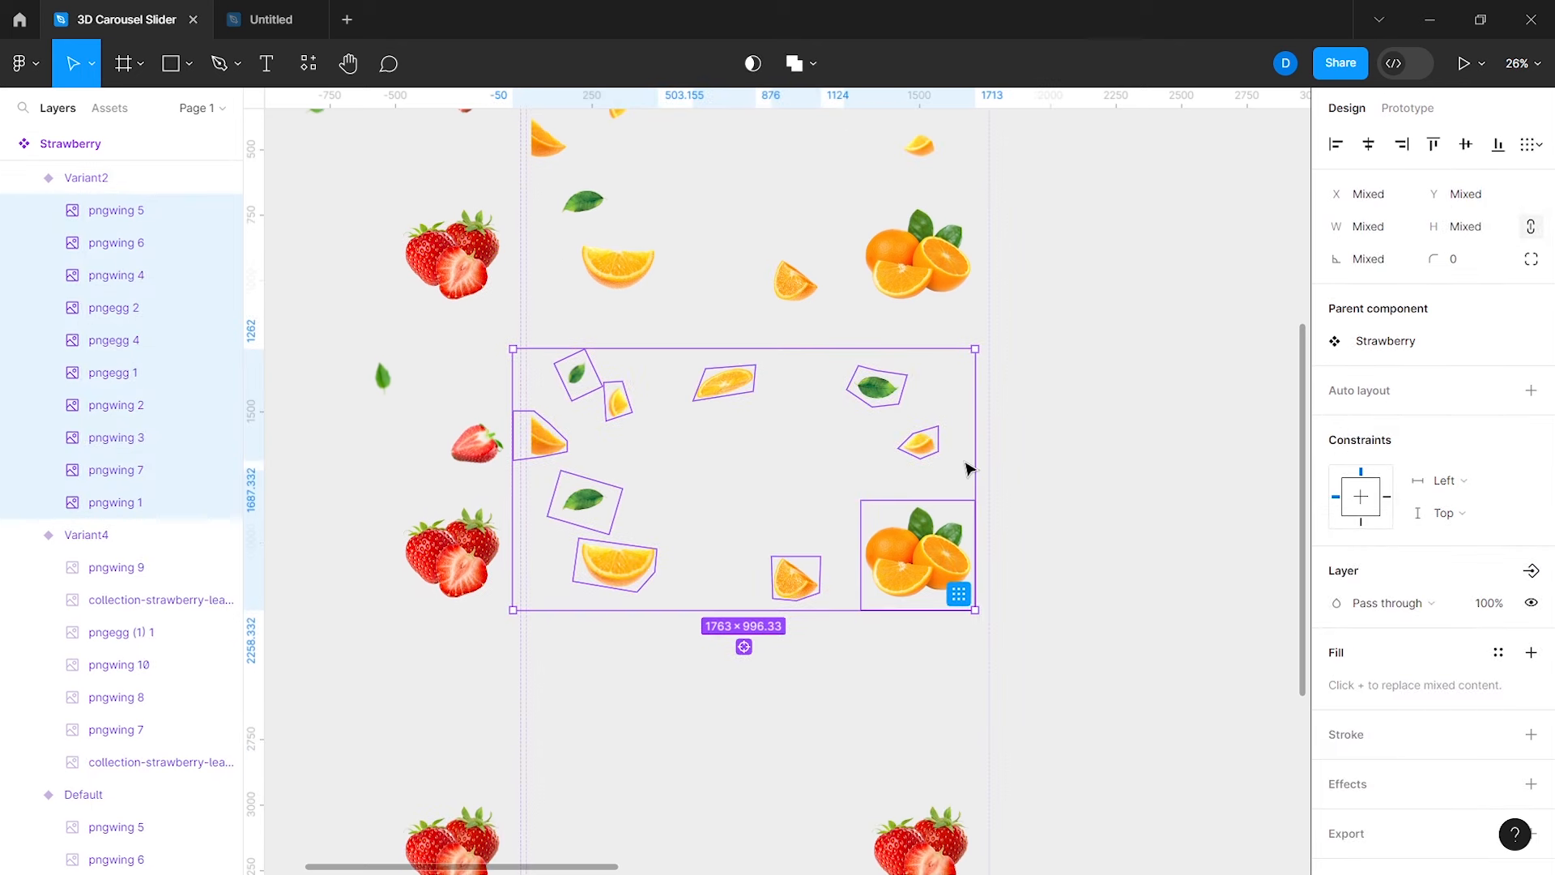
Step: Rotate the small orange wedge at the bottom of Variant2 to 28° and move it further left
{"action": "left_click", "coordinate": [795, 580]}
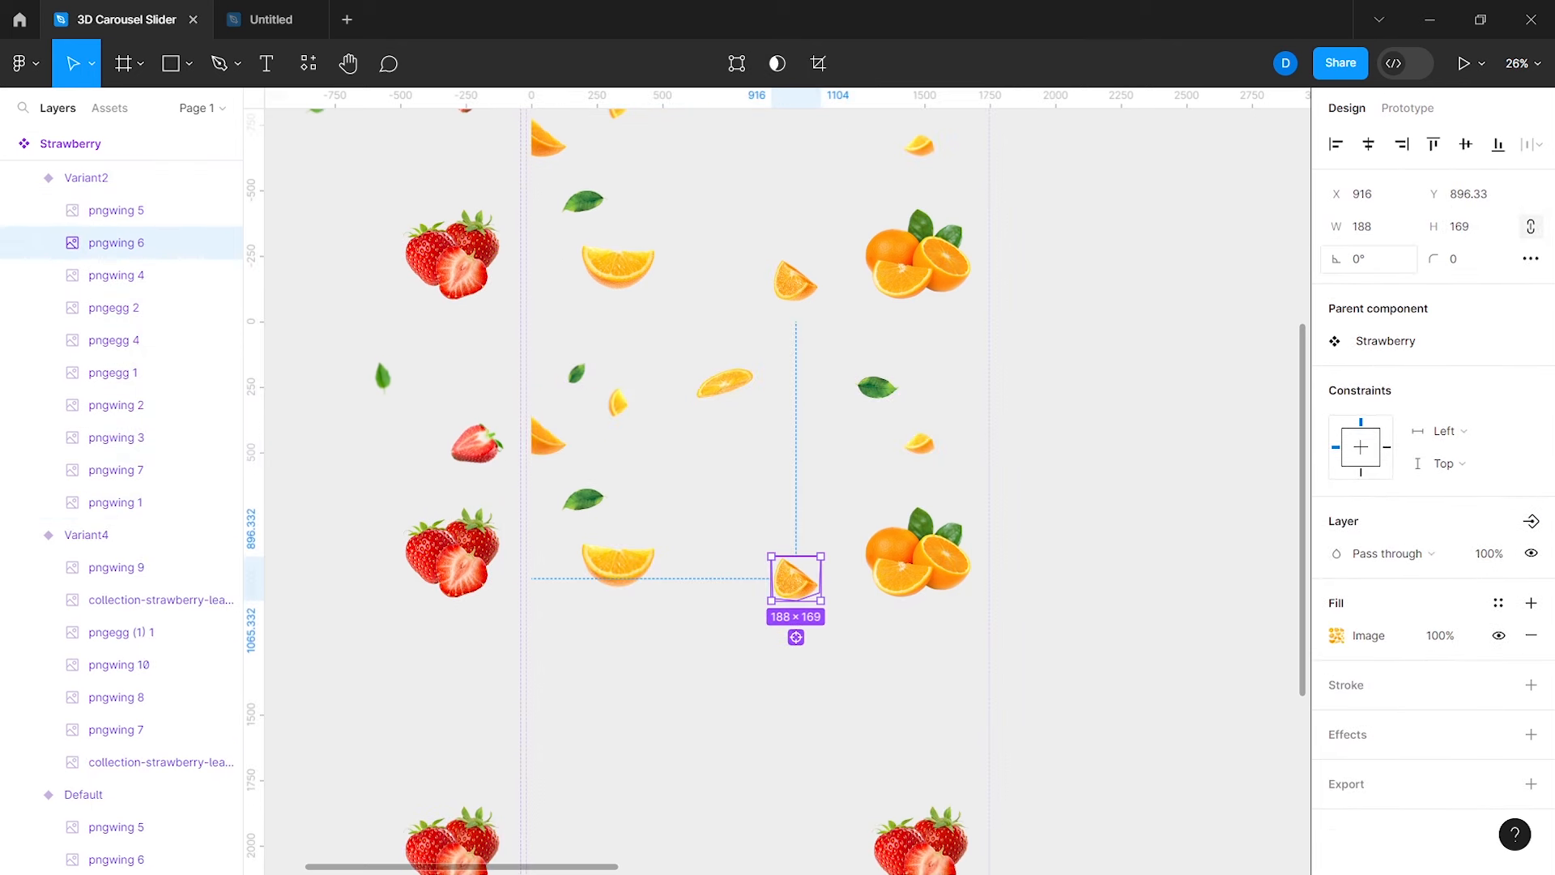
{"action": "left_click_drag", "start_coordinate": [1337, 258], "coordinate": [1282, 279]}
{"action": "left_click", "coordinate": [1199, 348]}
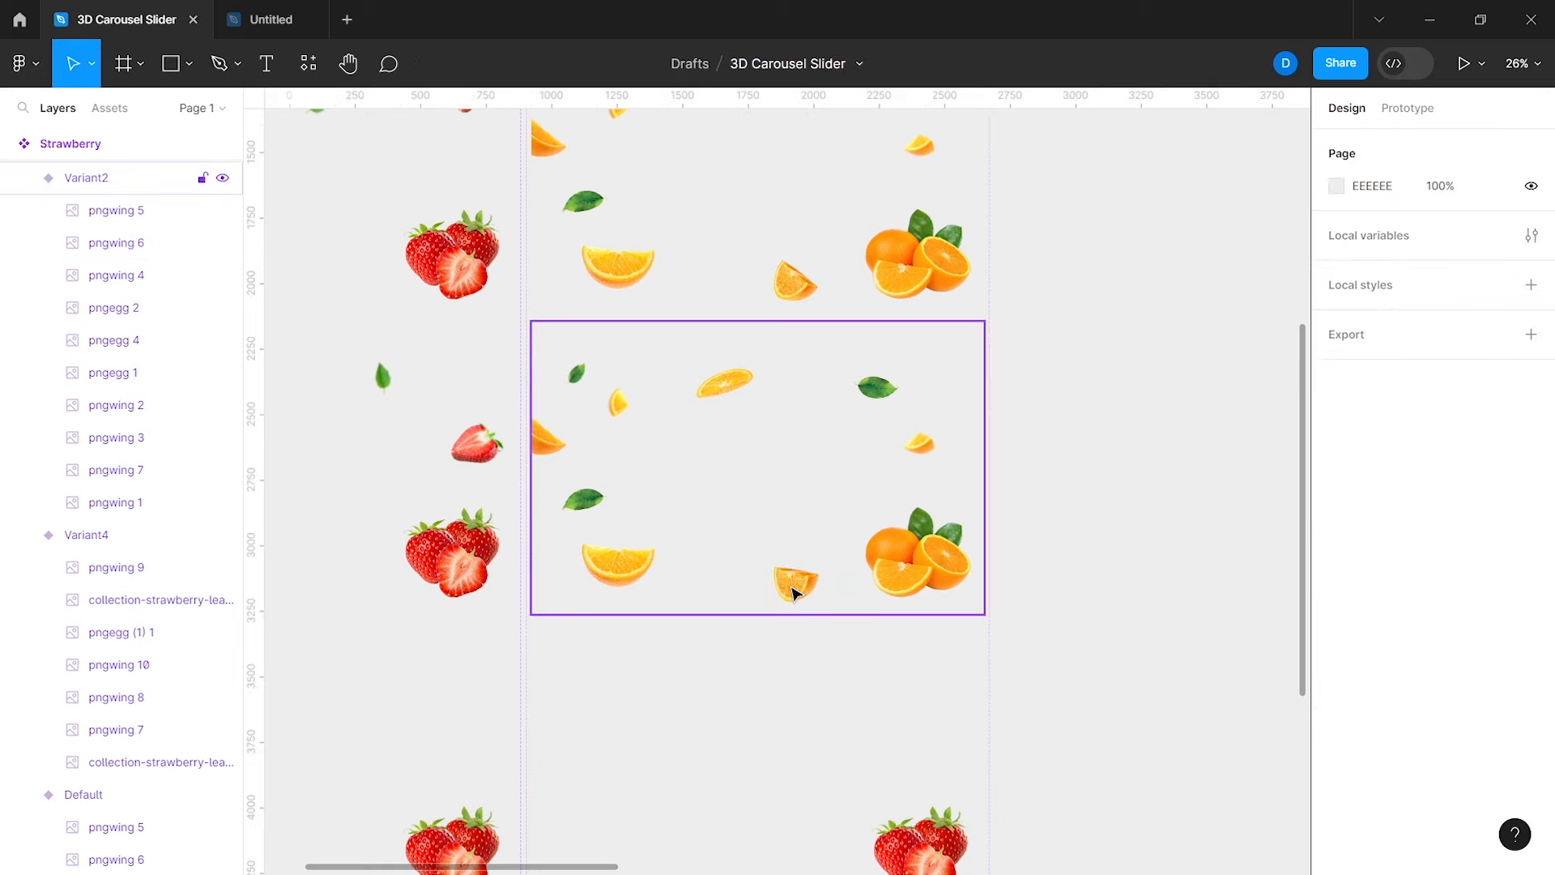
{"action": "left_click", "coordinate": [793, 593]}
{"action": "left_click_drag", "start_coordinate": [764, 589], "coordinate": [733, 591]}
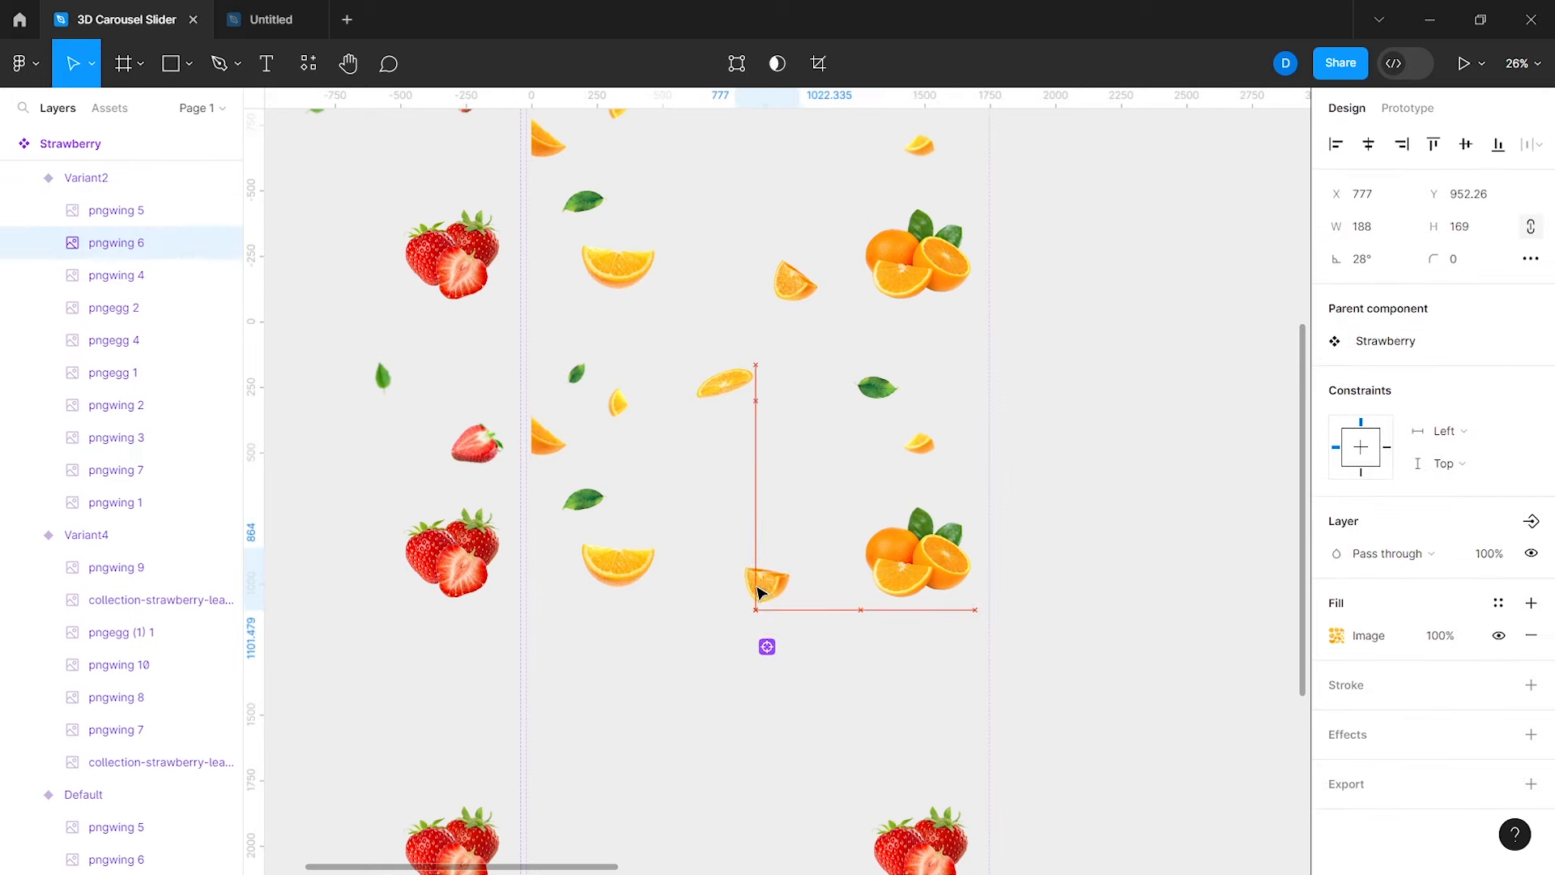
{"action": "left_click", "coordinate": [844, 595]}
{"action": "double_click", "coordinate": [764, 593]}
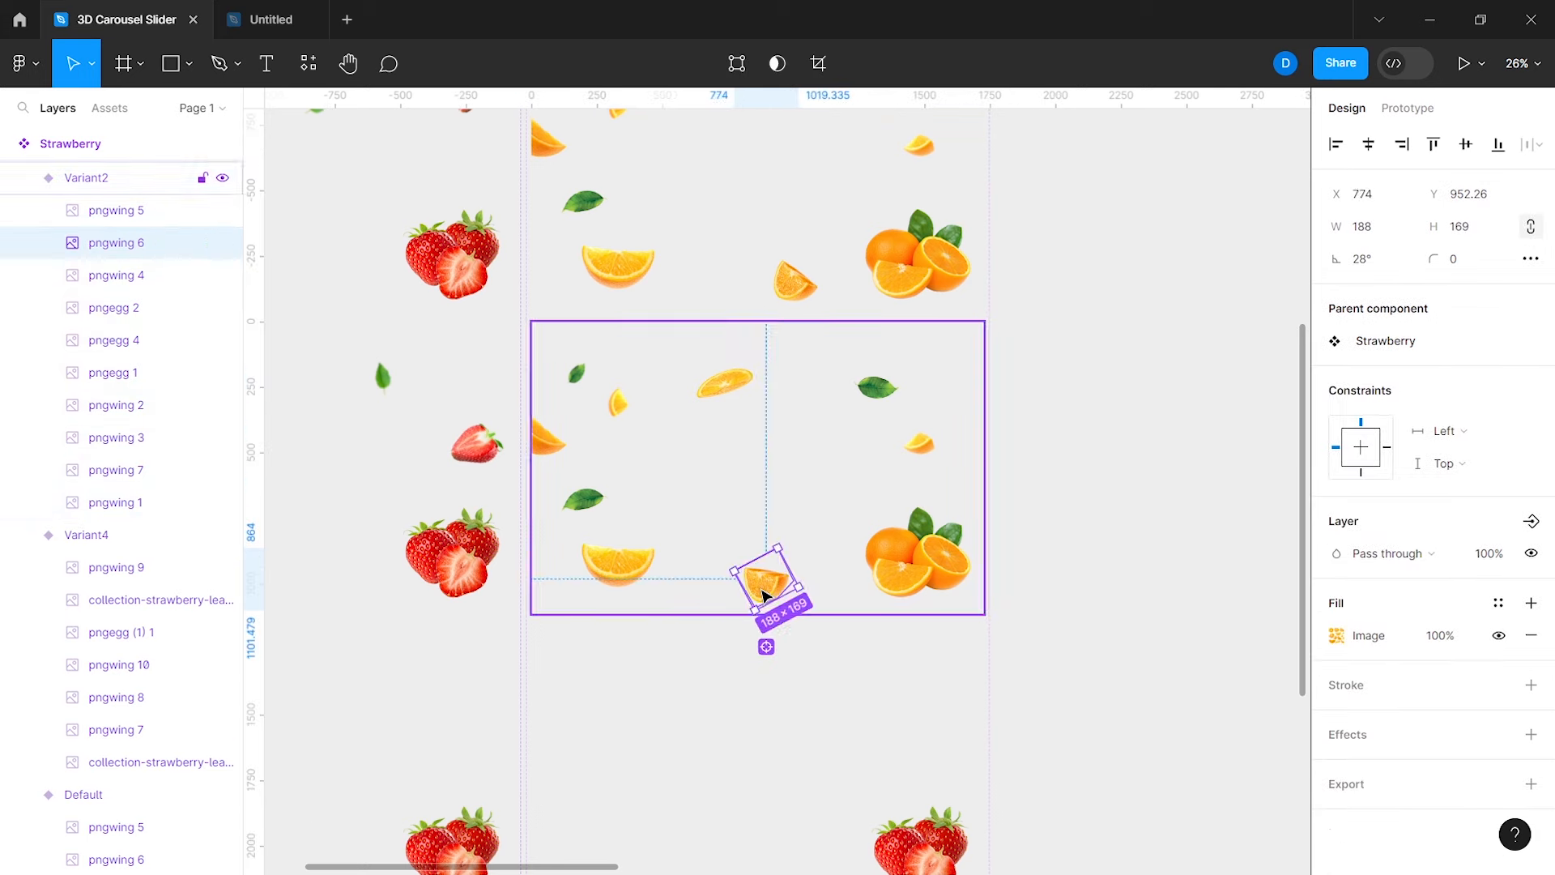
{"action": "key", "text": "shift+Left"}
{"action": "key", "text": "shift+Left"}
Step: Replace all strawberry and leaf images in Variant4 of the duplicated set with the copied orange images
{"action": "scroll", "coordinate": [869, 665], "scroll_direction": "down", "scroll_amount": 3}
{"action": "scroll", "coordinate": [869, 666], "scroll_direction": "down", "scroll_amount": 5}
{"action": "left_click", "coordinate": [754, 639]}
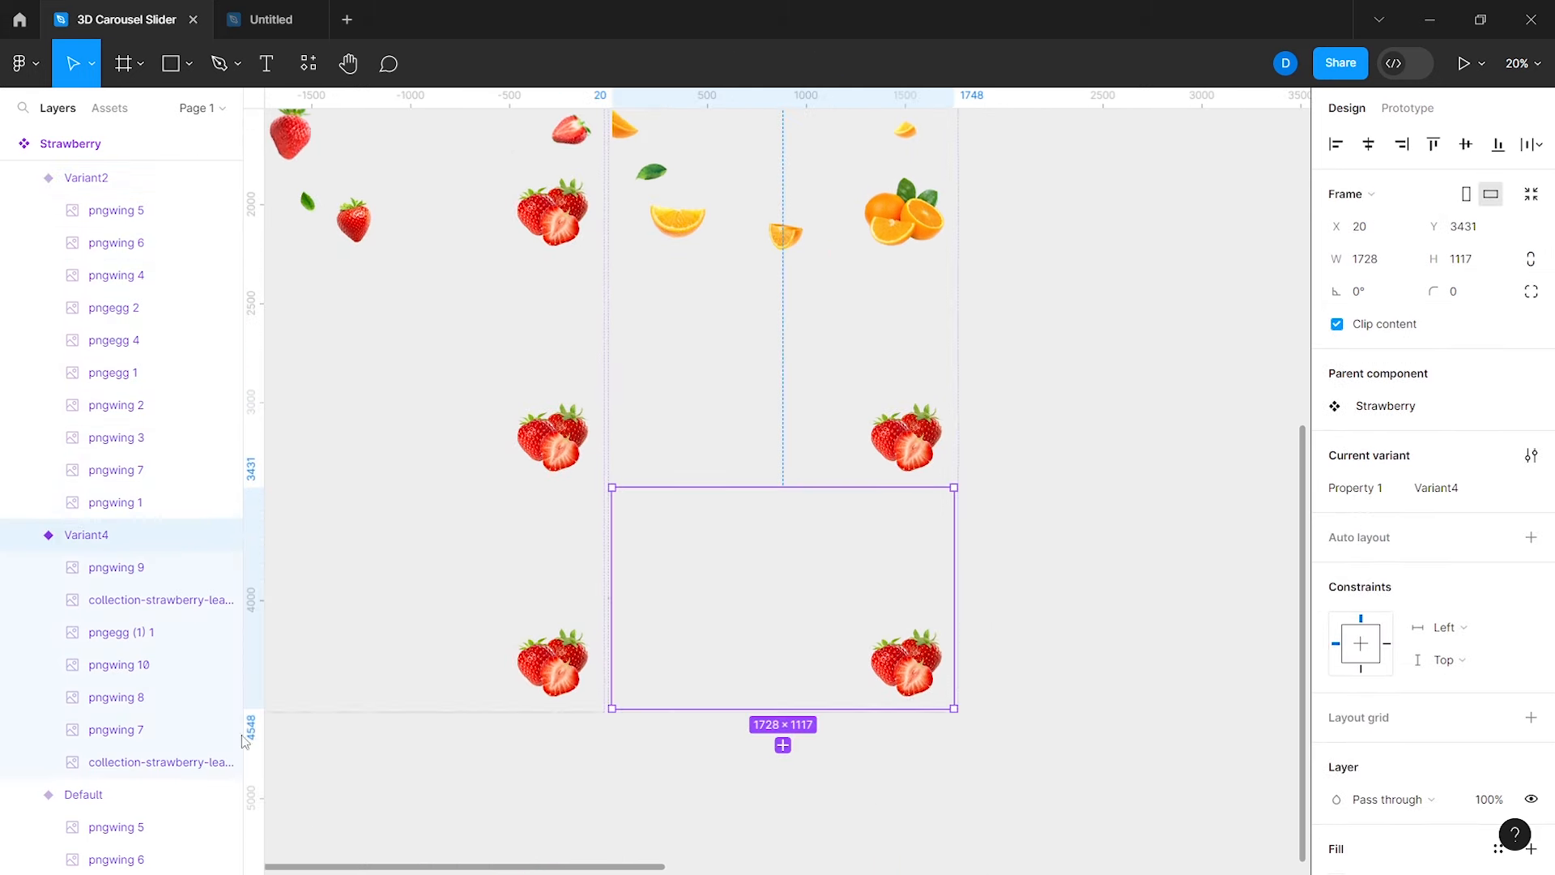
{"action": "left_click", "coordinate": [142, 763]}
{"action": "left_click", "coordinate": [143, 572], "text": "shift"}
{"action": "left_click", "coordinate": [868, 620], "text": "shift"}
{"action": "key", "text": "Delete"}
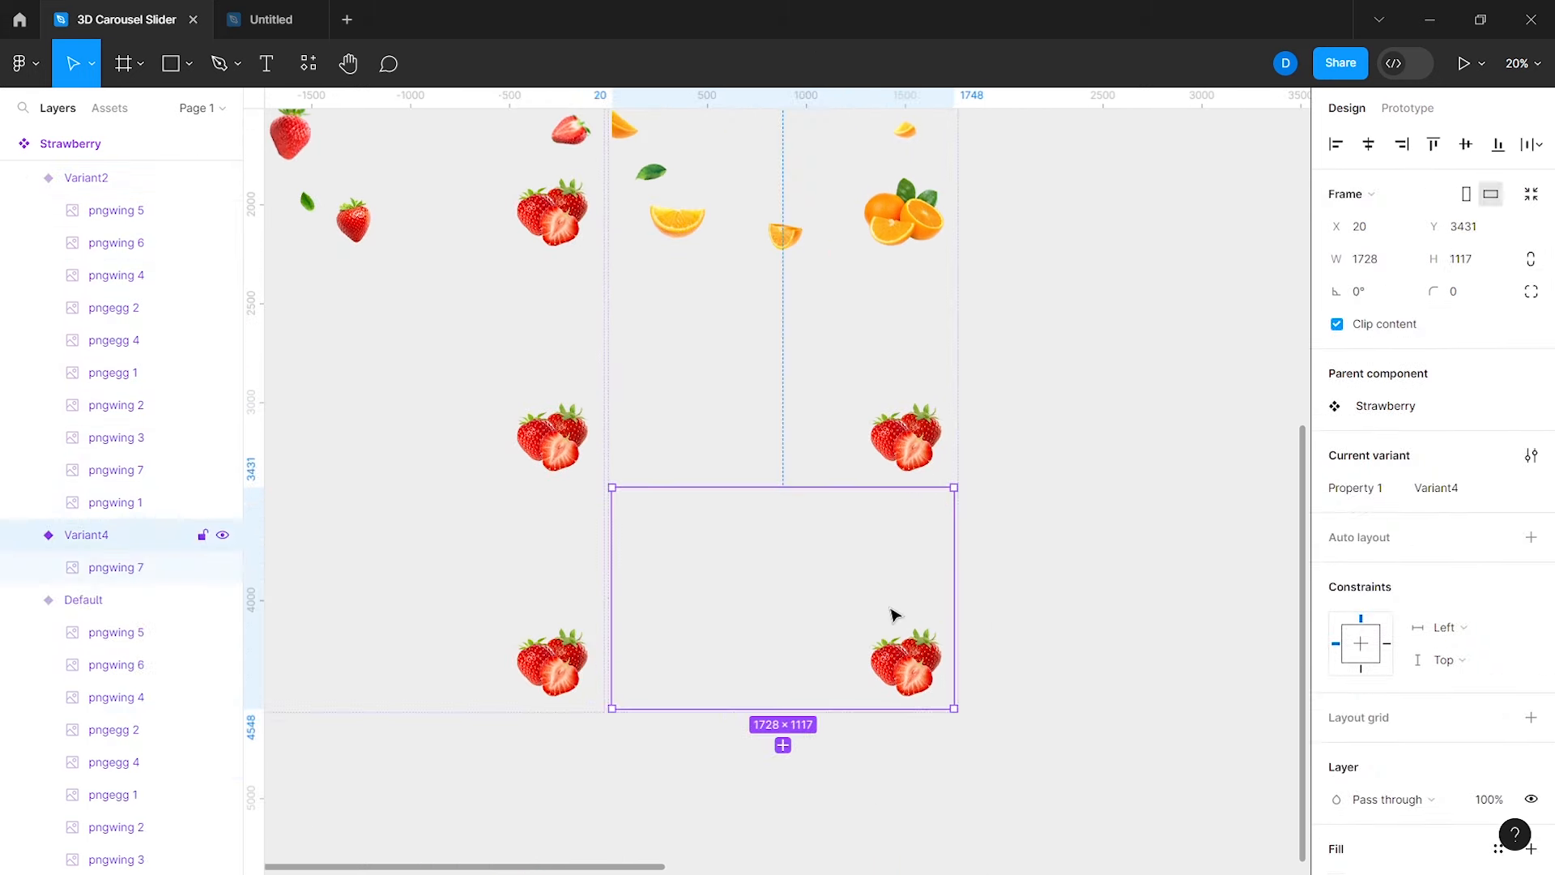
{"action": "left_click", "coordinate": [897, 660]}
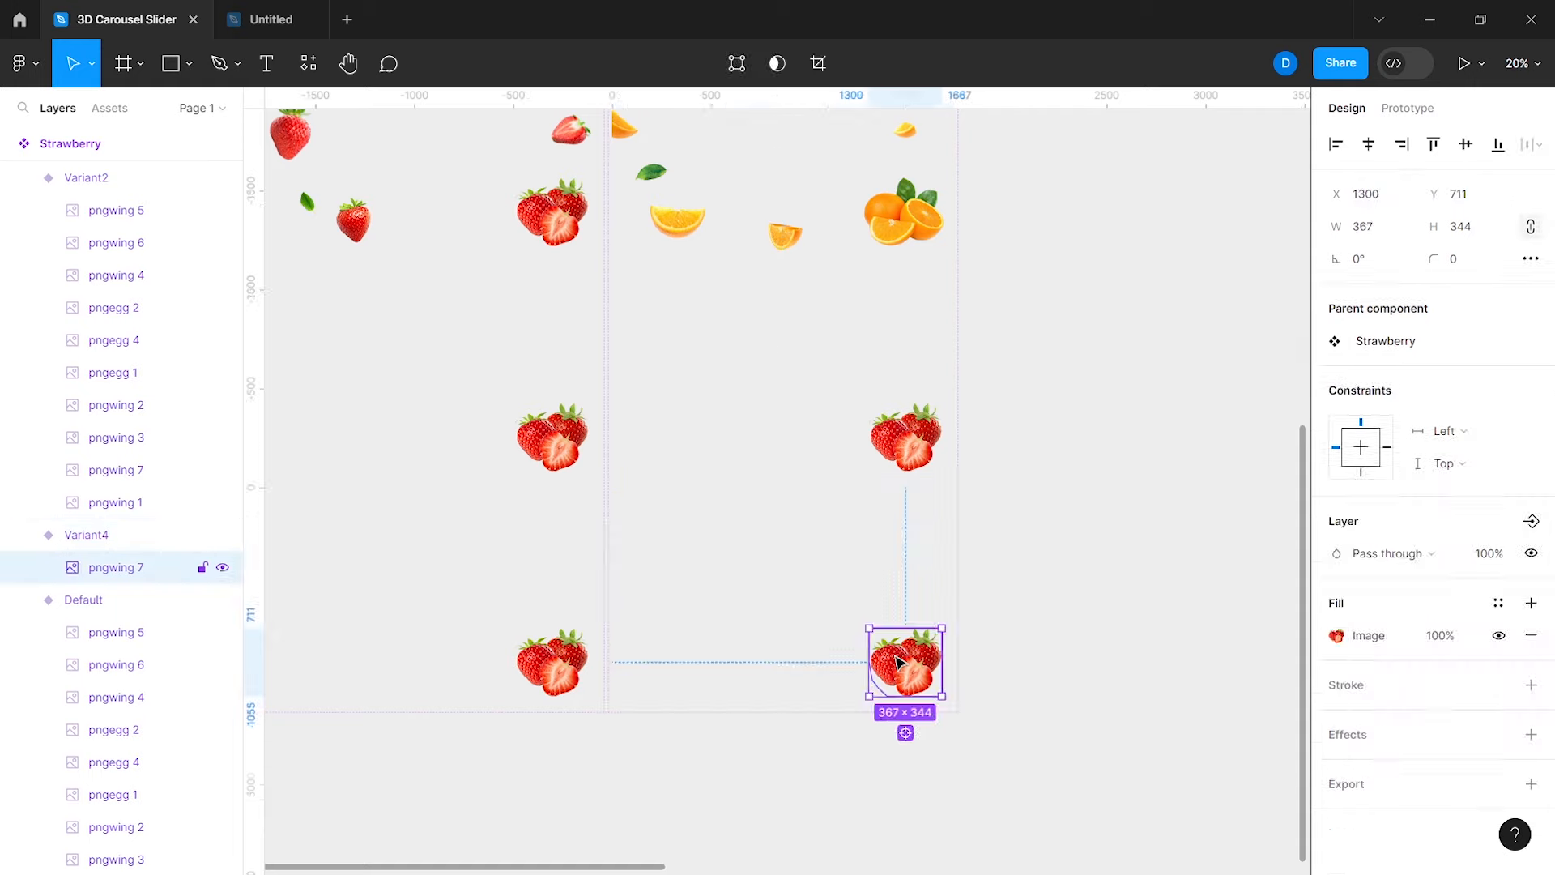
{"action": "key", "text": "Delete"}
{"action": "key", "text": "ctrl+v"}
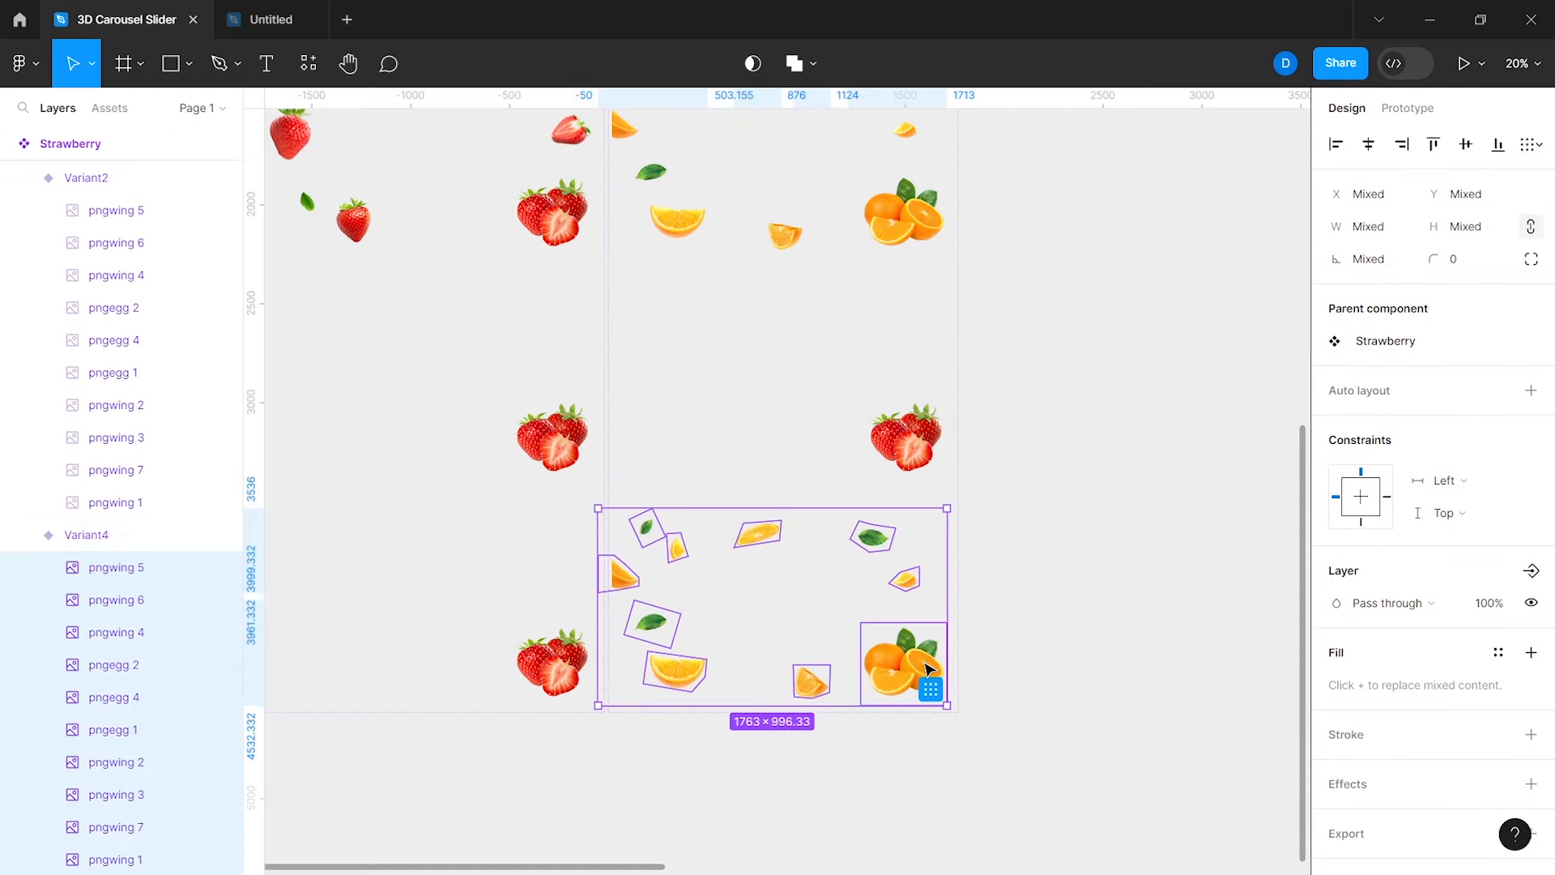
Step: Set the opacity of every pasted image in Variant4 except the whole-orange group to 0%
{"action": "left_click", "coordinate": [926, 666], "text": "shift"}
{"action": "left_click", "coordinate": [1480, 606]}
{"action": "type", "text": "0"}
{"action": "key", "text": "Return"}
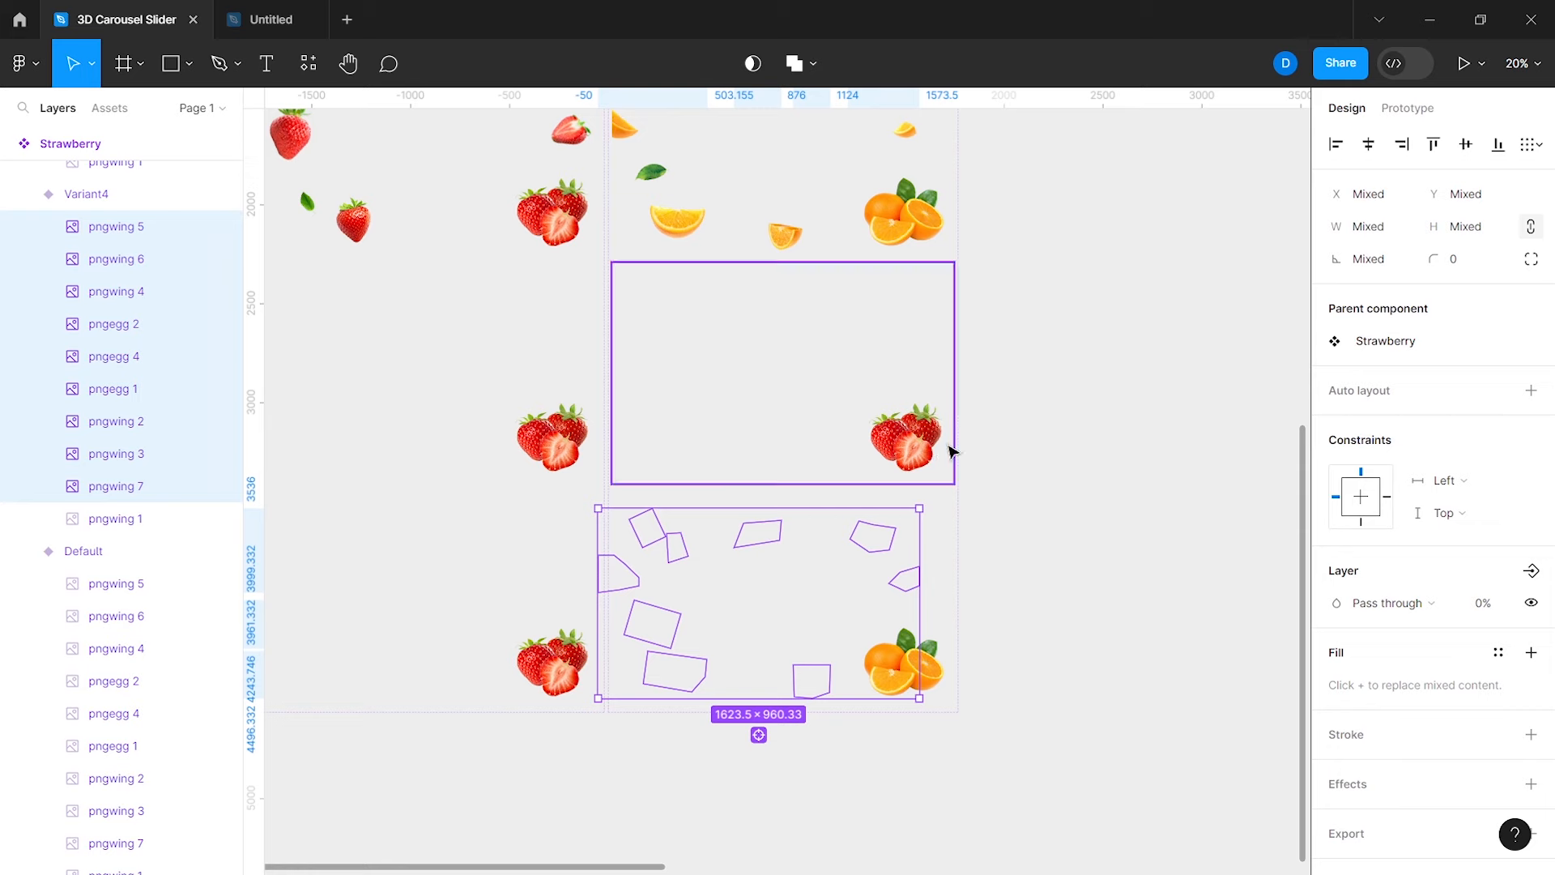
{"action": "key", "text": "Escape"}
Step: Move the large orange slice in Variant2 to the left and tilt it
{"action": "scroll", "coordinate": [924, 440], "scroll_direction": "up", "scroll_amount": 3}
{"action": "scroll", "coordinate": [776, 421], "scroll_direction": "up", "scroll_amount": 3}
{"action": "scroll", "coordinate": [777, 422], "scroll_direction": "up", "scroll_amount": 2}
{"action": "scroll", "coordinate": [780, 423], "scroll_direction": "down", "scroll_amount": 1}
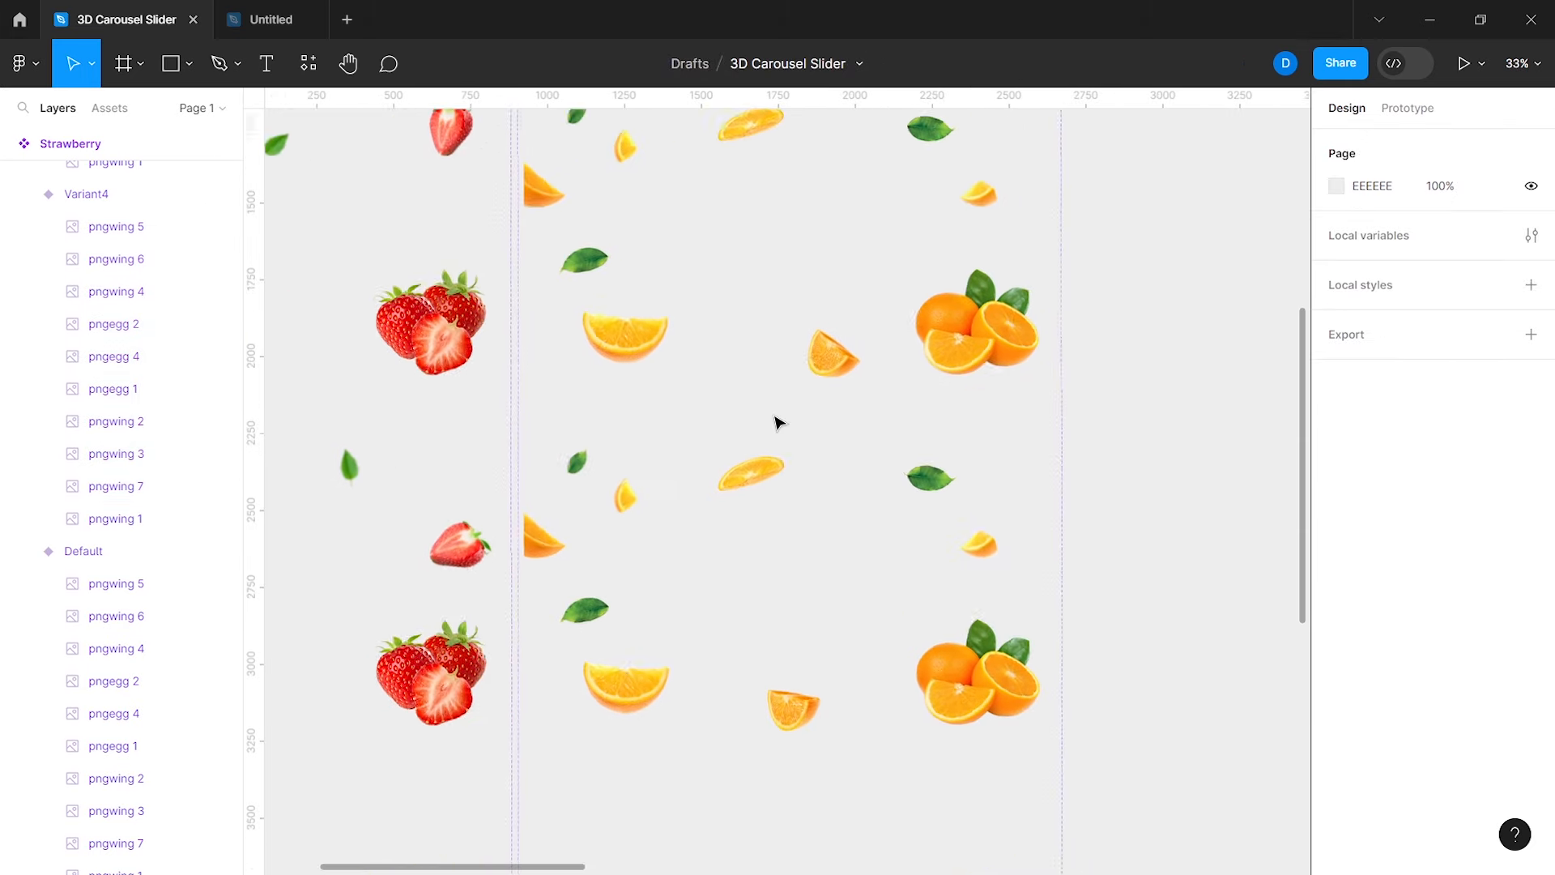
{"action": "scroll", "coordinate": [780, 423], "scroll_direction": "down", "scroll_amount": 2}
{"action": "left_click_drag", "start_coordinate": [672, 645], "coordinate": [611, 642]}
{"action": "key", "text": "Return"}
Step: Reposition the leaf above Variant2's large orange slice, setting its width to 221 and rotation to -55°
{"action": "left_click_drag", "start_coordinate": [606, 577], "coordinate": [603, 569]}
{"action": "left_click", "coordinate": [1381, 229]}
{"action": "type", "text": "221"}
{"action": "key", "text": "Return"}
{"action": "left_click", "coordinate": [1378, 263]}
{"action": "type", "text": "-55"}
{"action": "key", "text": "Return"}
Step: Set the cropped orange wedge at Variant2's left edge to width 175 and rotation -28°, and move it fully inside
{"action": "left_click", "coordinate": [569, 516]}
{"action": "left_click", "coordinate": [1362, 232]}
{"action": "type", "text": "175"}
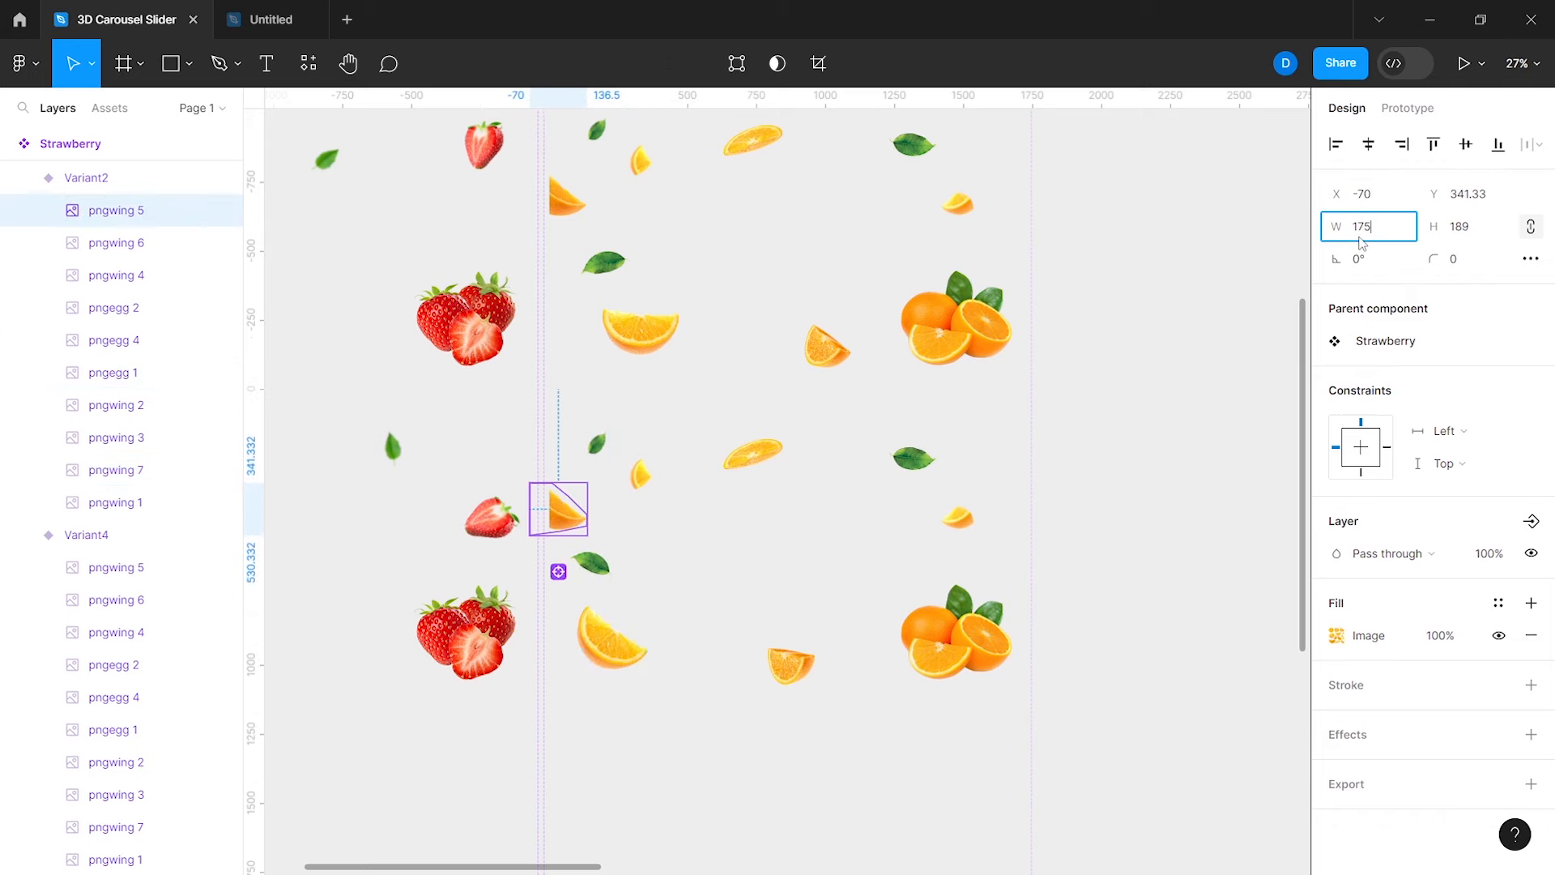
{"action": "key", "text": "Return"}
{"action": "scroll", "coordinate": [570, 507], "scroll_direction": "up", "scroll_amount": 2}
{"action": "left_click_drag", "start_coordinate": [551, 517], "coordinate": [598, 519]}
{"action": "left_click", "coordinate": [1367, 264]}
{"action": "type", "text": "-30"}
{"action": "key", "text": "Return"}
Step: Shift the leaf below the orange wedge slightly right in Variant2 and add a layer blur to the wedge
{"action": "left_click", "coordinate": [622, 589]}
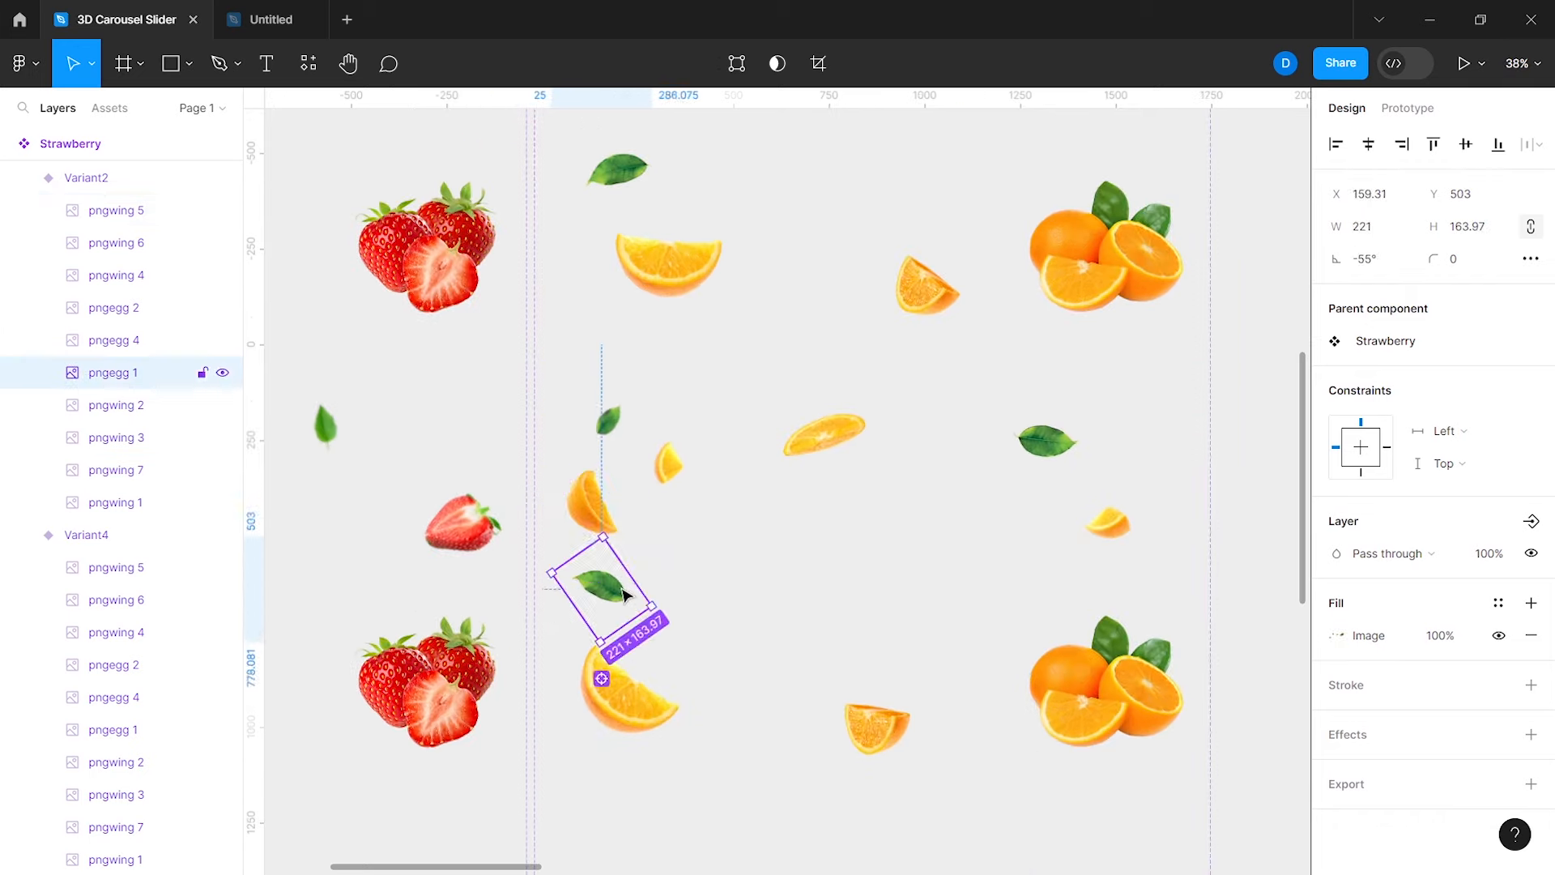
{"action": "left_click_drag", "start_coordinate": [623, 595], "coordinate": [646, 595]}
{"action": "left_click", "coordinate": [589, 506]}
{"action": "left_click", "coordinate": [1395, 734]}
{"action": "left_click", "coordinate": [1395, 769]}
{"action": "left_click", "coordinate": [1392, 792]}
{"action": "left_click", "coordinate": [1336, 767]}
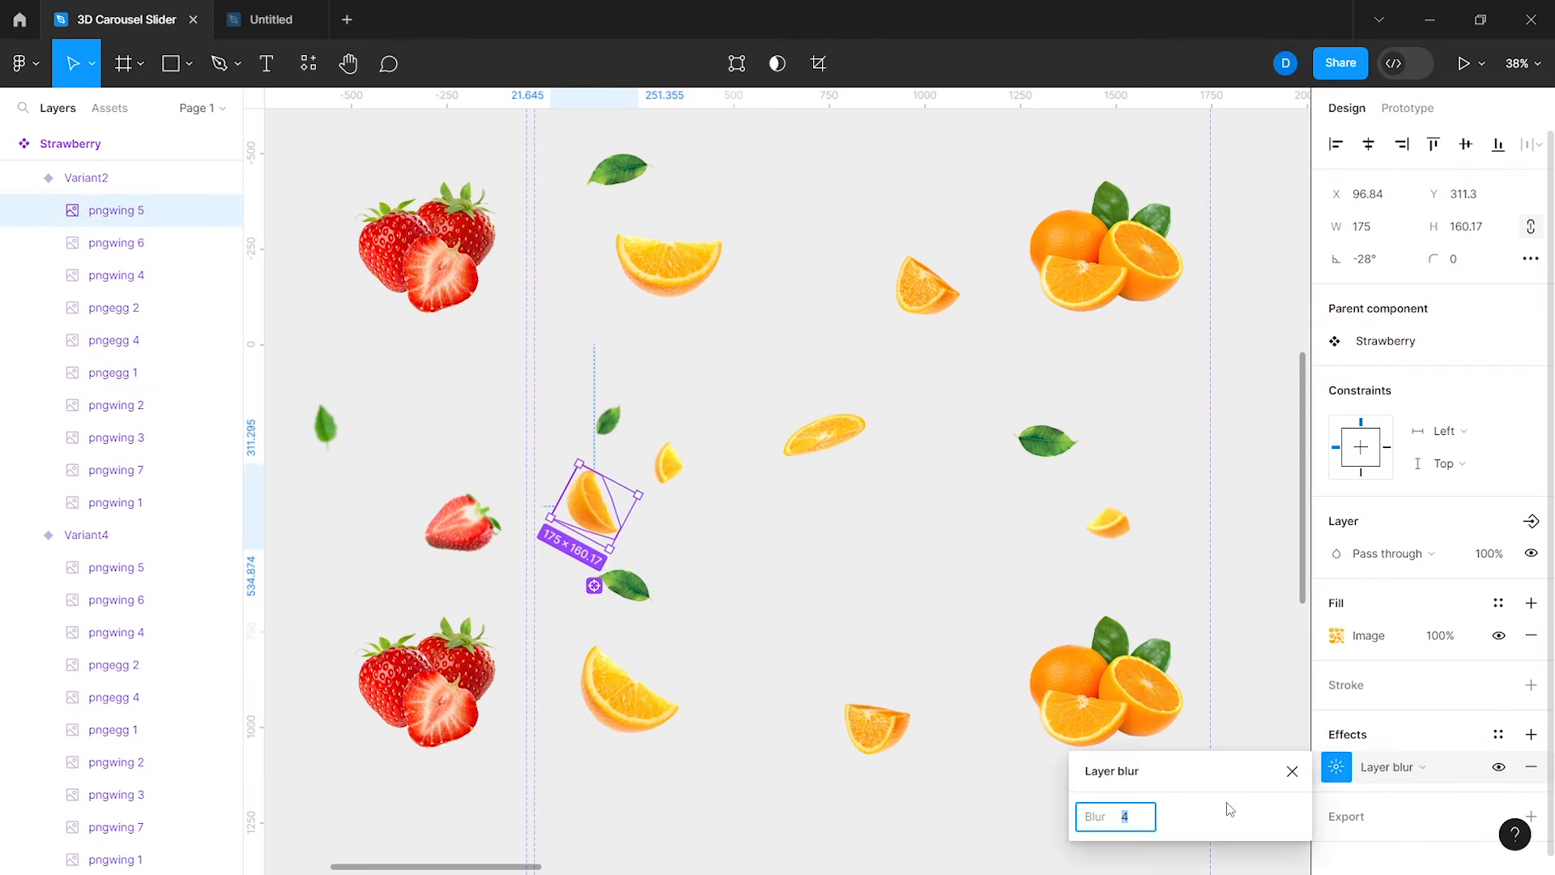
{"action": "left_click", "coordinate": [1292, 776]}
Step: Rotate the small upper-left leaf in Variant2 to -140° and move it to the right
{"action": "left_click", "coordinate": [609, 420]}
{"action": "left_click", "coordinate": [1381, 264]}
{"action": "type", "text": "-140"}
{"action": "key", "text": "Return"}
{"action": "left_click_drag", "start_coordinate": [611, 421], "coordinate": [667, 408]}
Step: Move and rotate Variant2's small upper orange slice, and reposition the long slice with width 227 and rotation -41°
{"action": "left_click_drag", "start_coordinate": [670, 465], "coordinate": [901, 427]}
{"action": "left_click", "coordinate": [1373, 263]}
{"action": "type", "text": "-60"}
{"action": "left_click", "coordinate": [1371, 228]}
{"action": "type", "text": "227"}
{"action": "key", "text": "Return"}
{"action": "left_click", "coordinate": [1371, 262]}
{"action": "type", "text": "-45"}
{"action": "key", "text": "Return"}
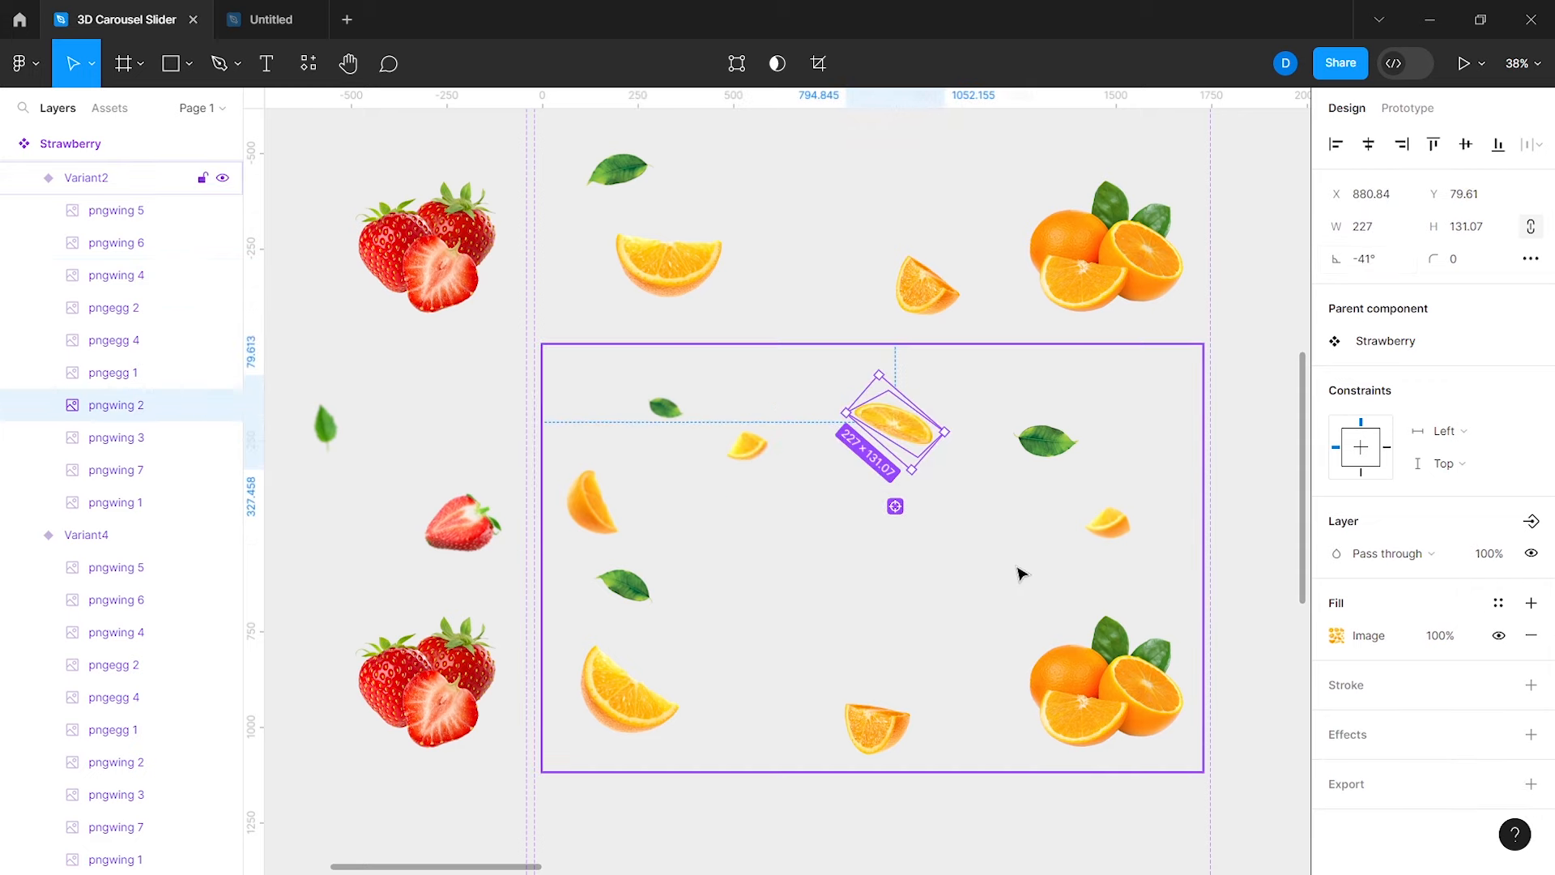
Step: Move the upper-right leaf in Variant2 slightly and set its rotation to 21°
{"action": "left_click", "coordinate": [1050, 443]}
{"action": "left_click_drag", "start_coordinate": [1090, 424], "coordinate": [1082, 435]}
{"action": "left_click", "coordinate": [1372, 258]}
{"action": "type", "text": "21"}
{"action": "key", "text": "Return"}
Step: Move the small orange slice above the whole oranges slightly down, rotate it to 39° and change its layer blur
{"action": "left_click_drag", "start_coordinate": [1110, 529], "coordinate": [1112, 547]}
{"action": "left_click", "coordinate": [1362, 263]}
{"action": "type", "text": "39"}
{"action": "key", "text": "Return"}
{"action": "left_click", "coordinate": [1338, 767]}
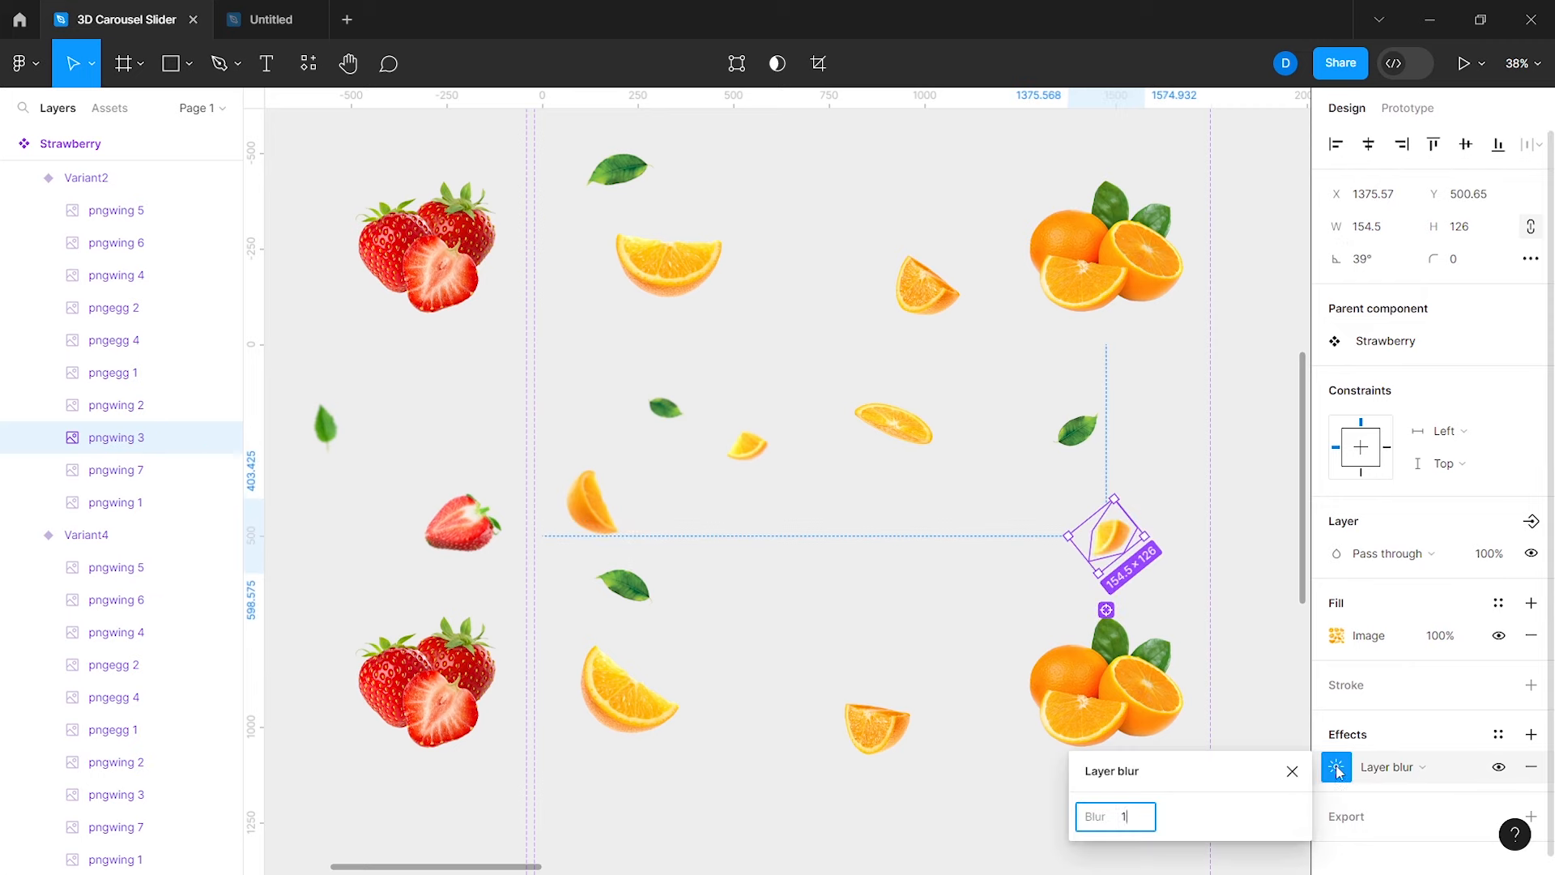
{"action": "type", "text": "3"}
{"action": "left_click", "coordinate": [1280, 645]}
Step: Copy all ten rearranged orange and leaf images in Variant2
{"action": "scroll", "coordinate": [1279, 646], "scroll_direction": "down", "scroll_amount": 3}
{"action": "scroll", "coordinate": [1279, 645], "scroll_direction": "right", "scroll_amount": 2}
{"action": "scroll", "coordinate": [1279, 646], "scroll_direction": "down", "scroll_amount": 1}
{"action": "double_click", "coordinate": [827, 598]}
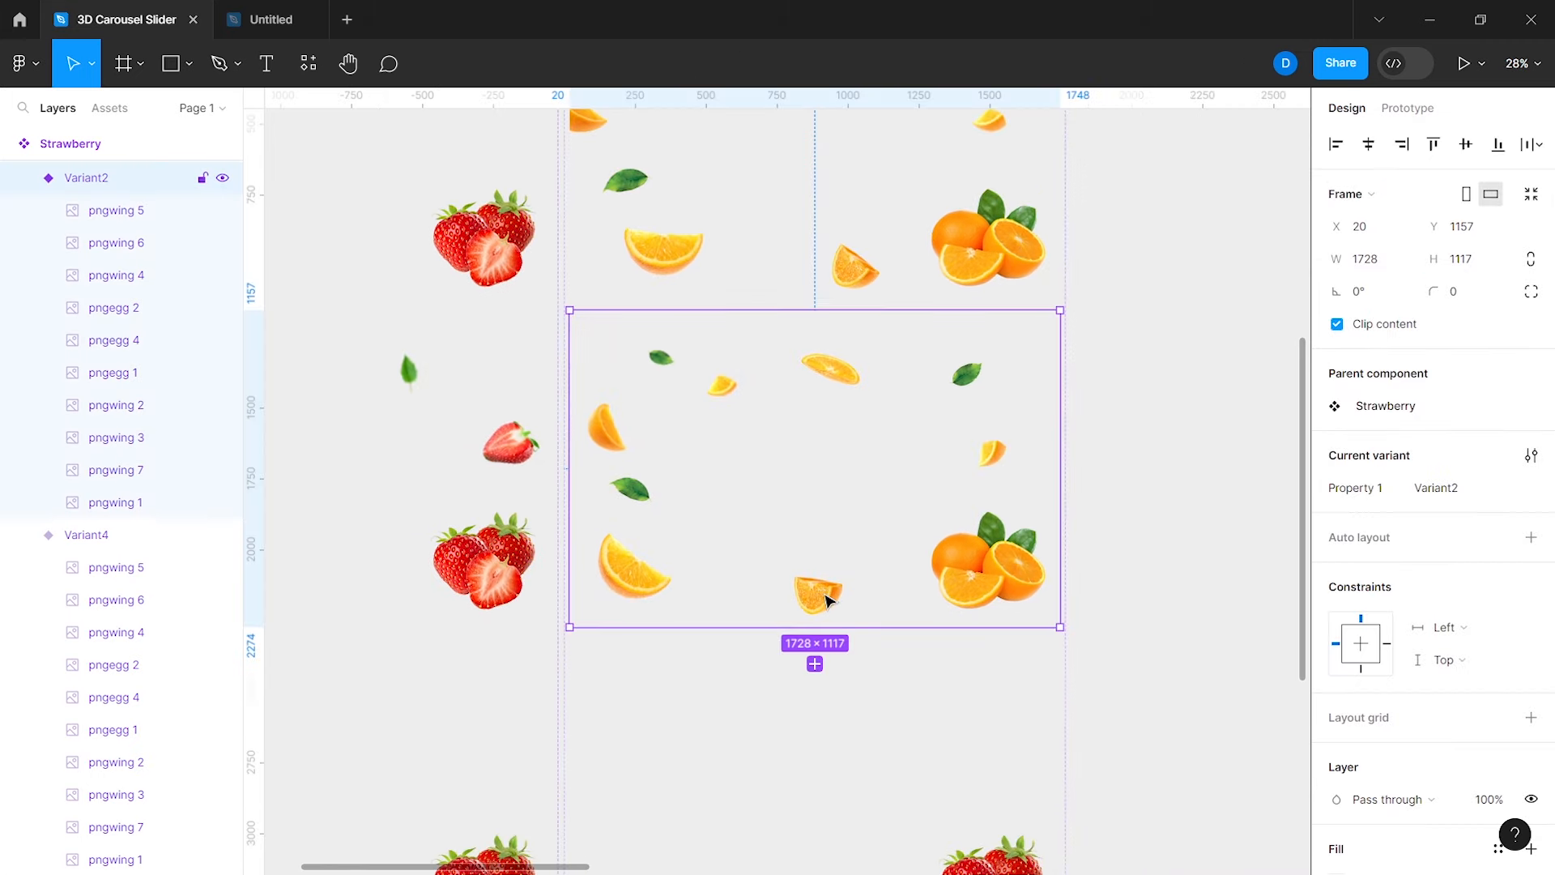
{"action": "left_click", "coordinate": [650, 577], "text": "shift"}
{"action": "left_click", "coordinate": [632, 491], "text": "shift"}
{"action": "left_click", "coordinate": [609, 433], "text": "shift"}
{"action": "left_click", "coordinate": [662, 358], "text": "shift"}
{"action": "left_click", "coordinate": [722, 387], "text": "shift"}
{"action": "left_click", "coordinate": [833, 371], "text": "shift"}
{"action": "left_click", "coordinate": [969, 374], "text": "shift"}
{"action": "left_click", "coordinate": [991, 454], "text": "shift"}
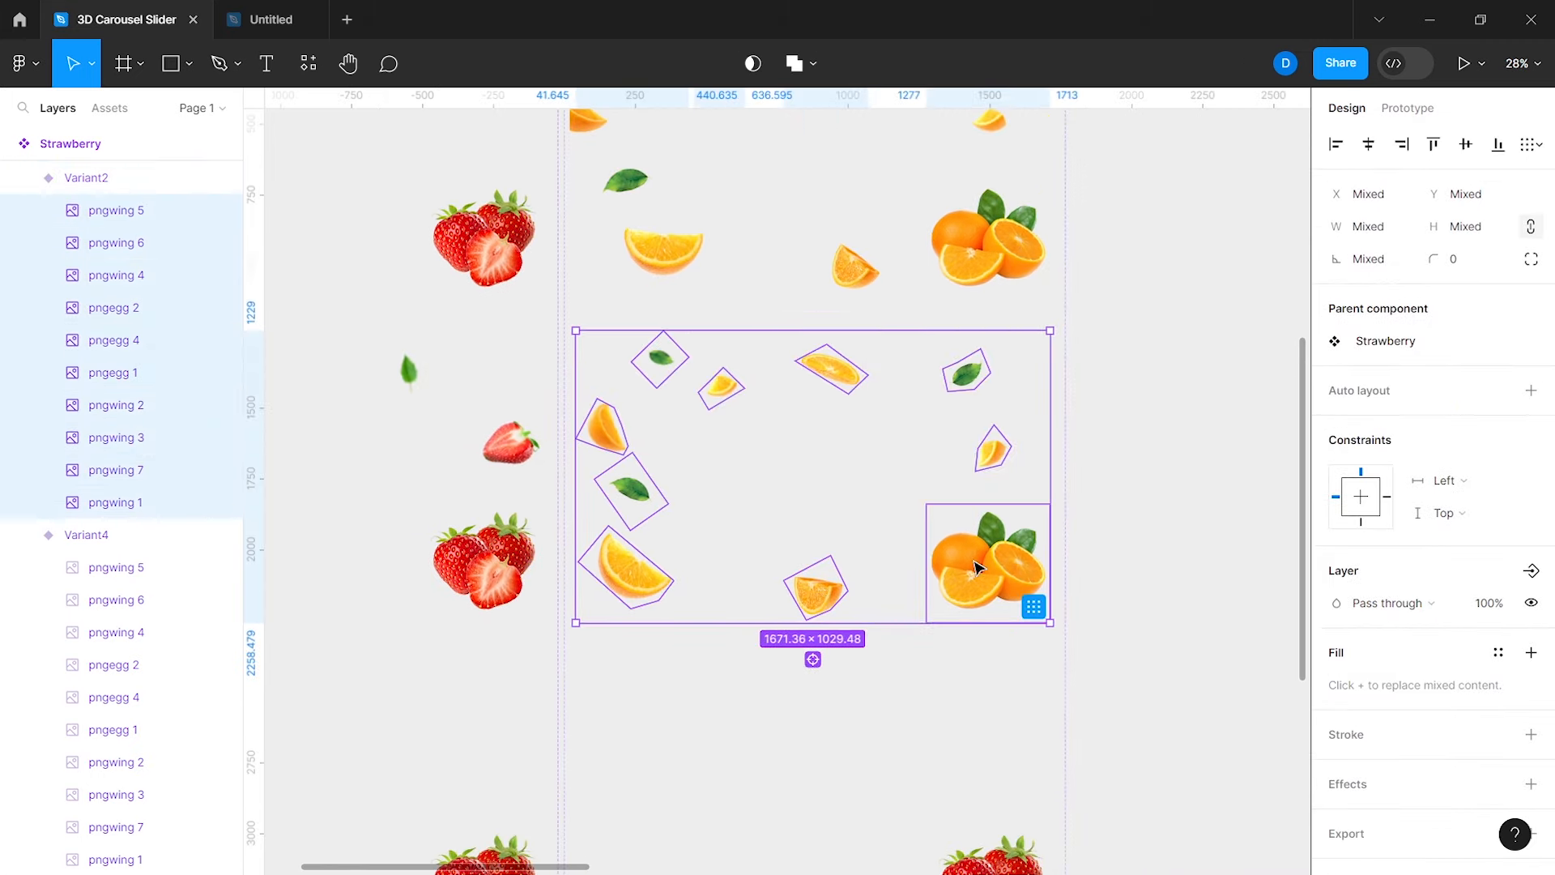
Step: Replace all strawberry and leaf images in Variant3 with the images copied from Variant2
{"action": "scroll", "coordinate": [977, 567], "scroll_direction": "down", "scroll_amount": 1}
{"action": "left_click", "coordinate": [1020, 595]}
{"action": "key", "text": "Delete"}
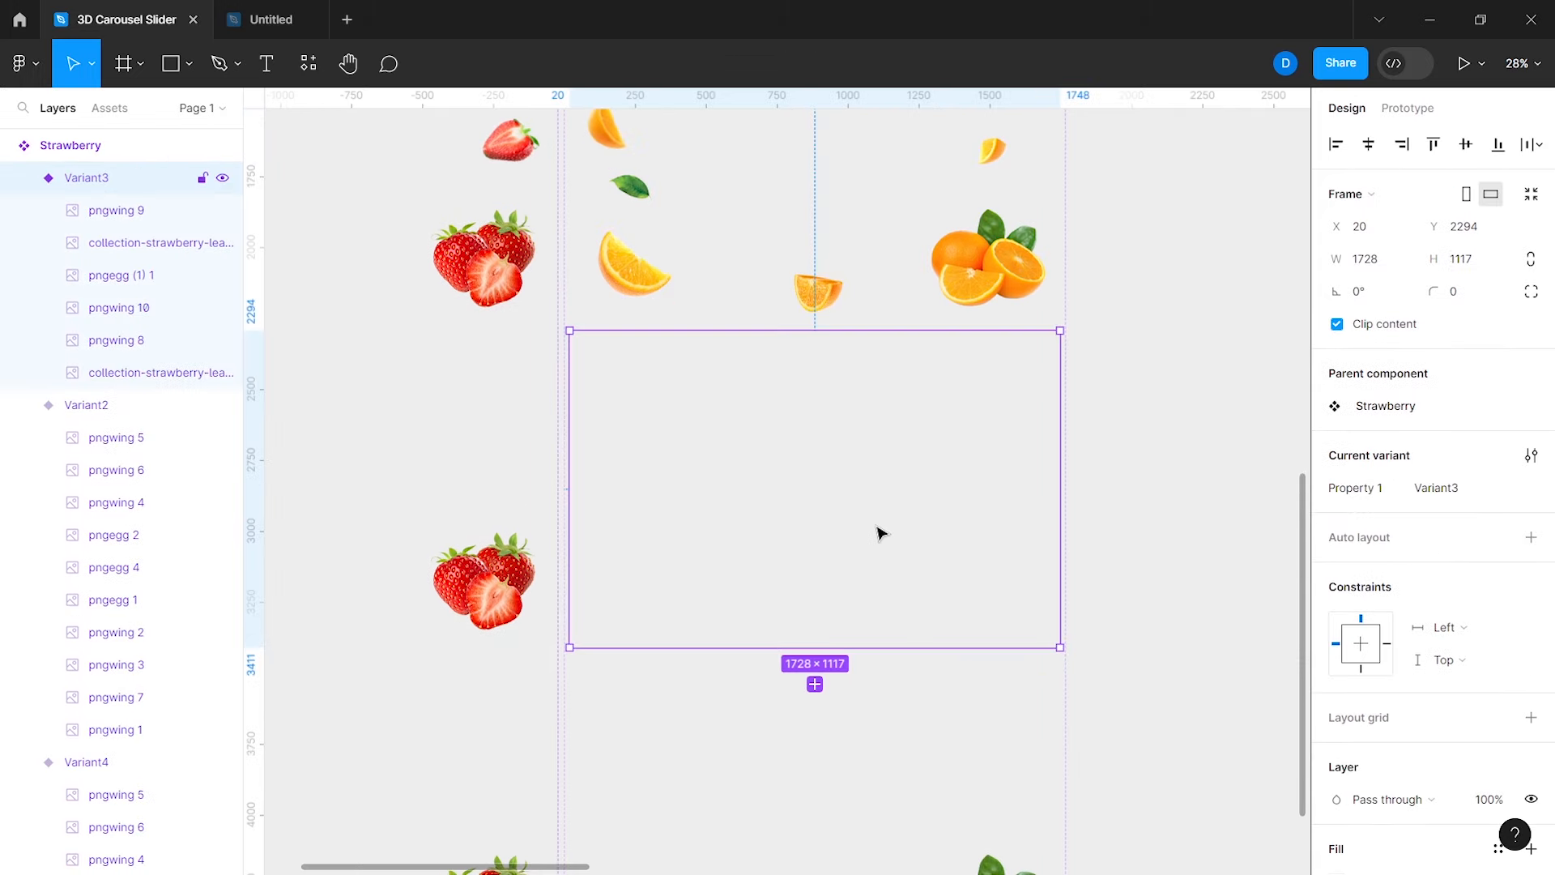
{"action": "left_click", "coordinate": [168, 377]}
{"action": "left_click", "coordinate": [134, 220], "text": "shift"}
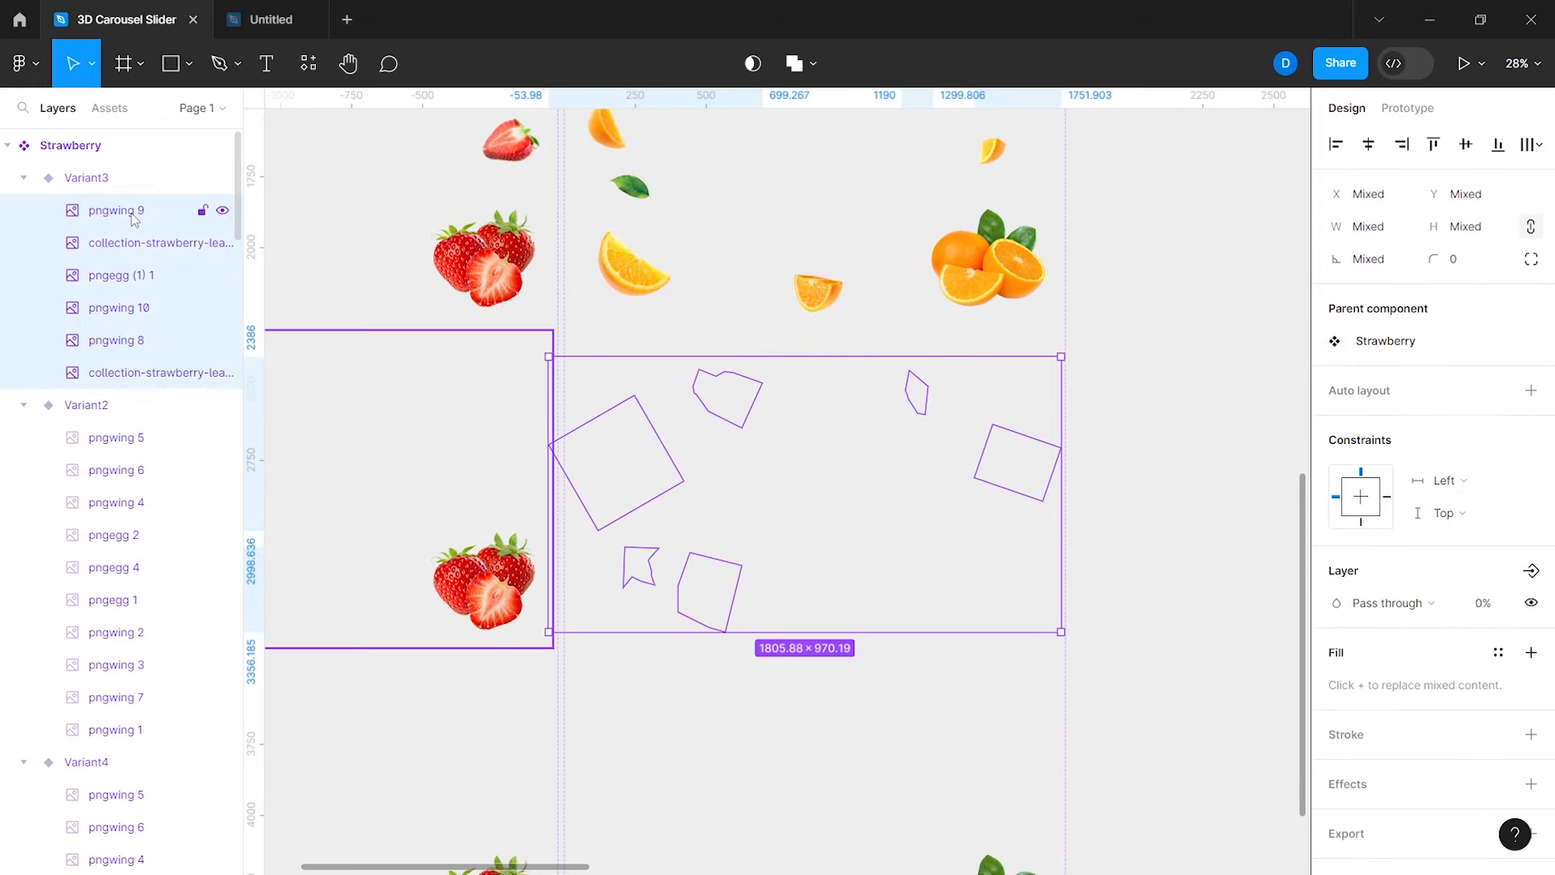
{"action": "key", "text": "Delete"}
{"action": "key", "text": "ctrl+v"}
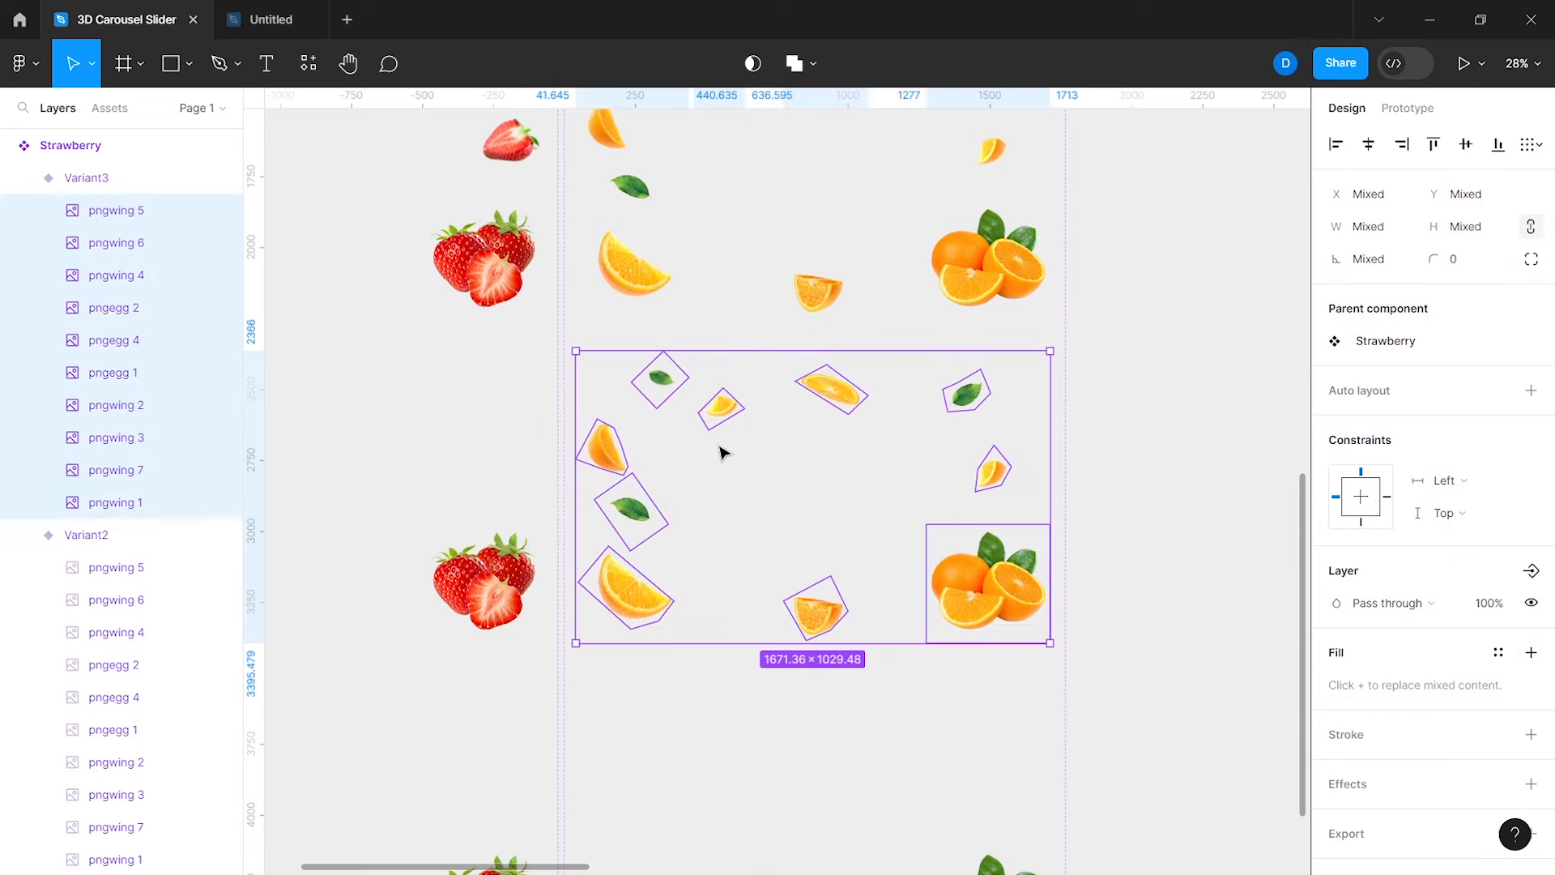
Step: Set the opacity of every image in Variant3 except the whole-orange group to 0%
{"action": "left_click", "coordinate": [982, 579], "text": "shift"}
{"action": "left_click", "coordinate": [1489, 604]}
{"action": "type", "text": "0"}
{"action": "key", "text": "Return"}
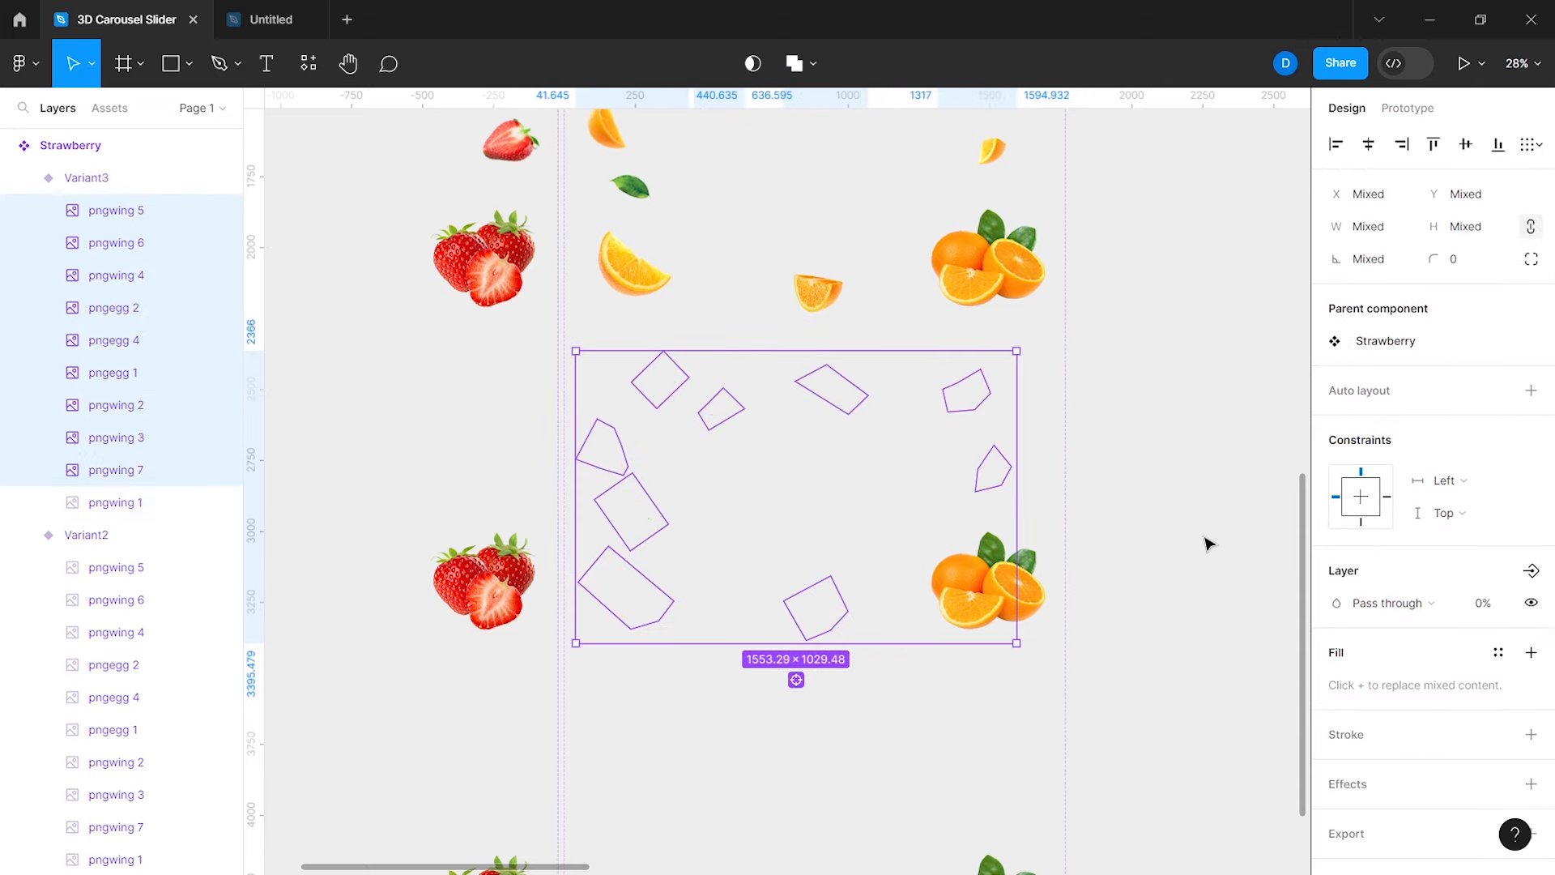
{"action": "left_click", "coordinate": [1208, 542]}
Step: Rename the component set containing the orange variants as Orange
{"action": "scroll", "coordinate": [1208, 544], "scroll_direction": "down", "scroll_amount": 3}
{"action": "scroll", "coordinate": [1208, 543], "scroll_direction": "down", "scroll_amount": 2}
{"action": "left_click", "coordinate": [714, 211]}
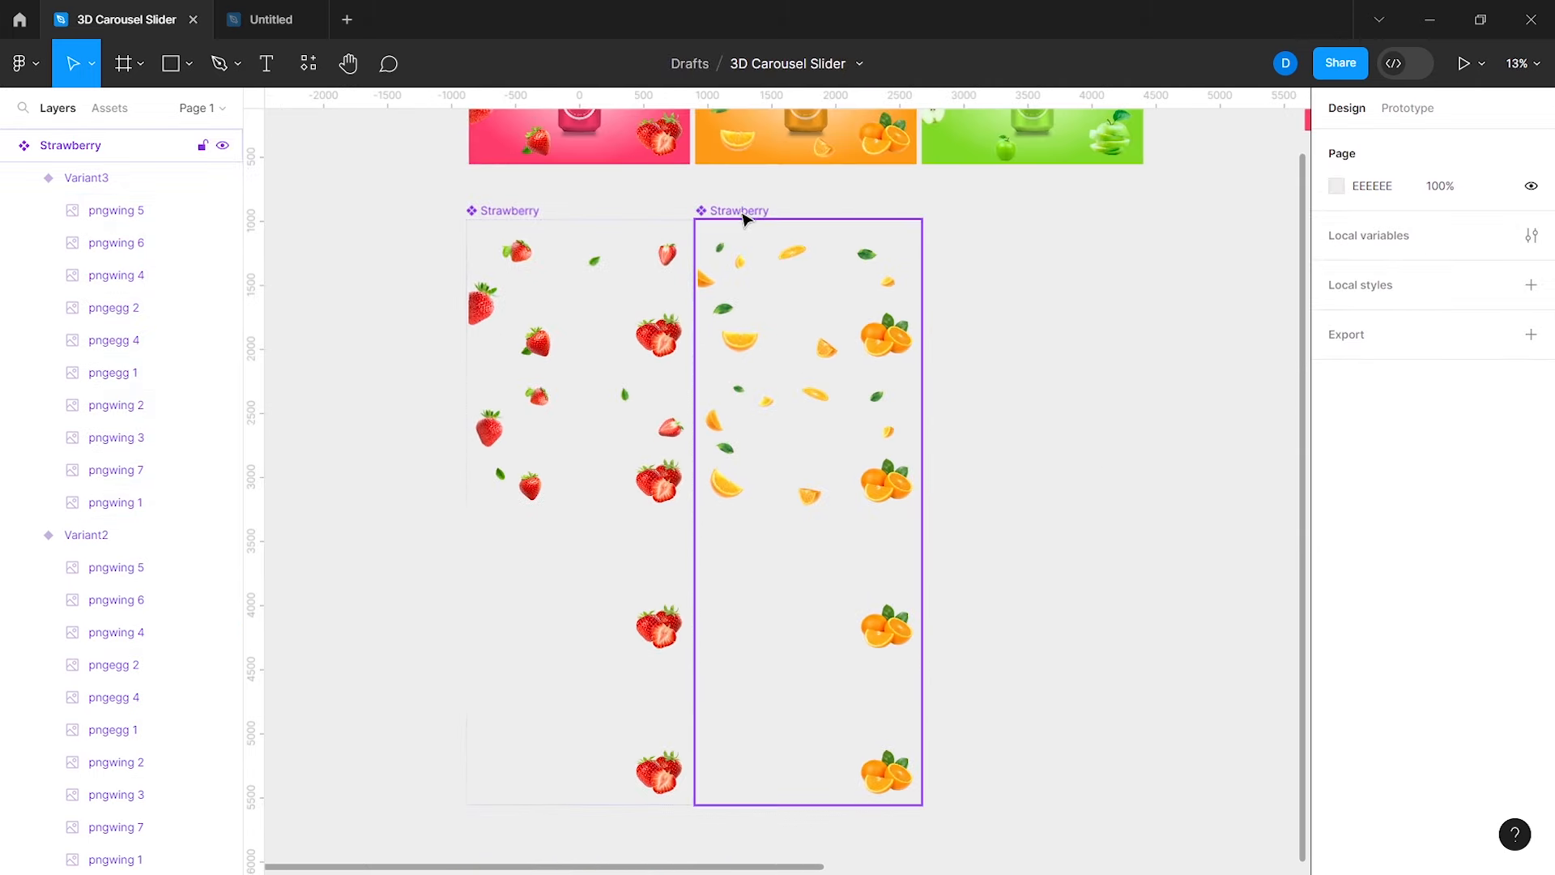
{"action": "double_click", "coordinate": [714, 211]}
{"action": "type", "text": "Orange"}
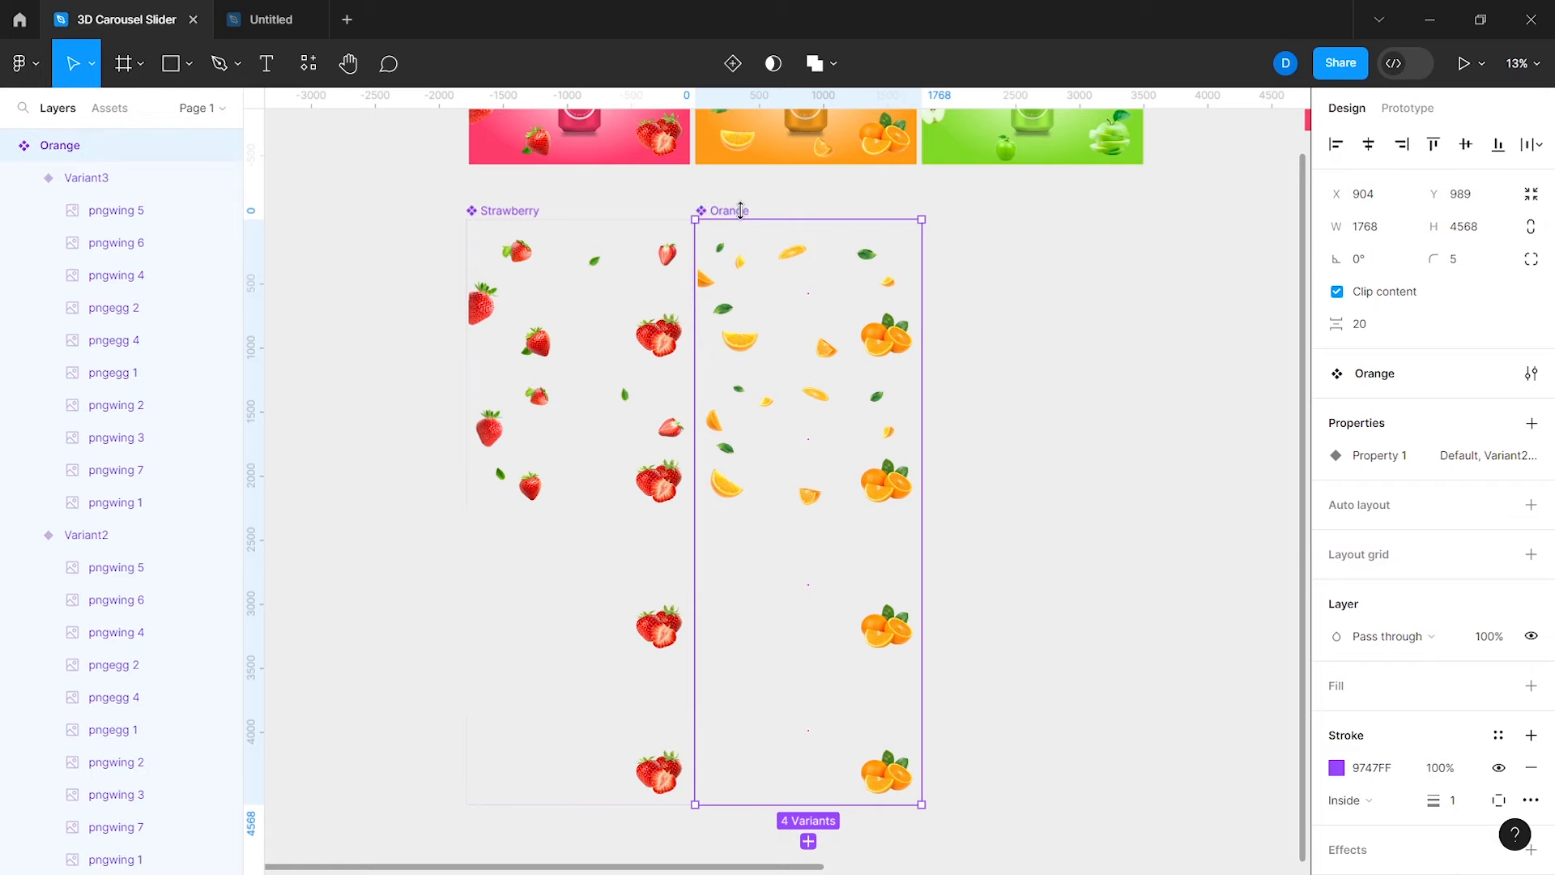
Step: Duplicate the Orange component set and place the copy beside the original, under the green apple frame
{"action": "key", "text": "ctrl+d"}
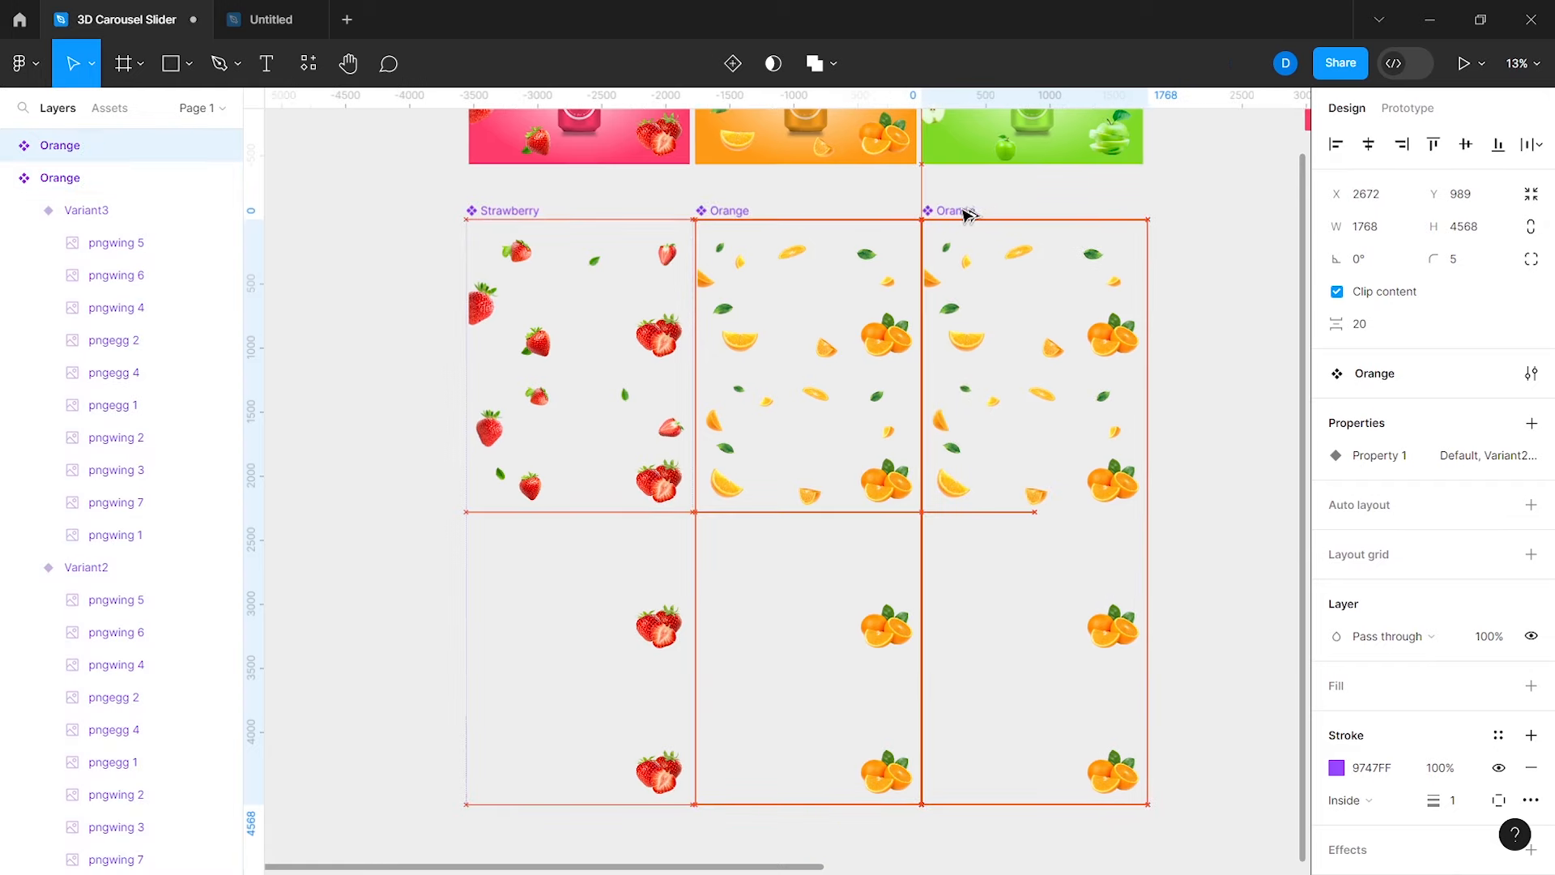
{"action": "left_click_drag", "start_coordinate": [967, 209], "coordinate": [961, 210]}
{"action": "scroll", "coordinate": [1034, 293], "scroll_direction": "up", "scroll_amount": 3}
{"action": "scroll", "coordinate": [1035, 294], "scroll_direction": "up", "scroll_amount": 3}
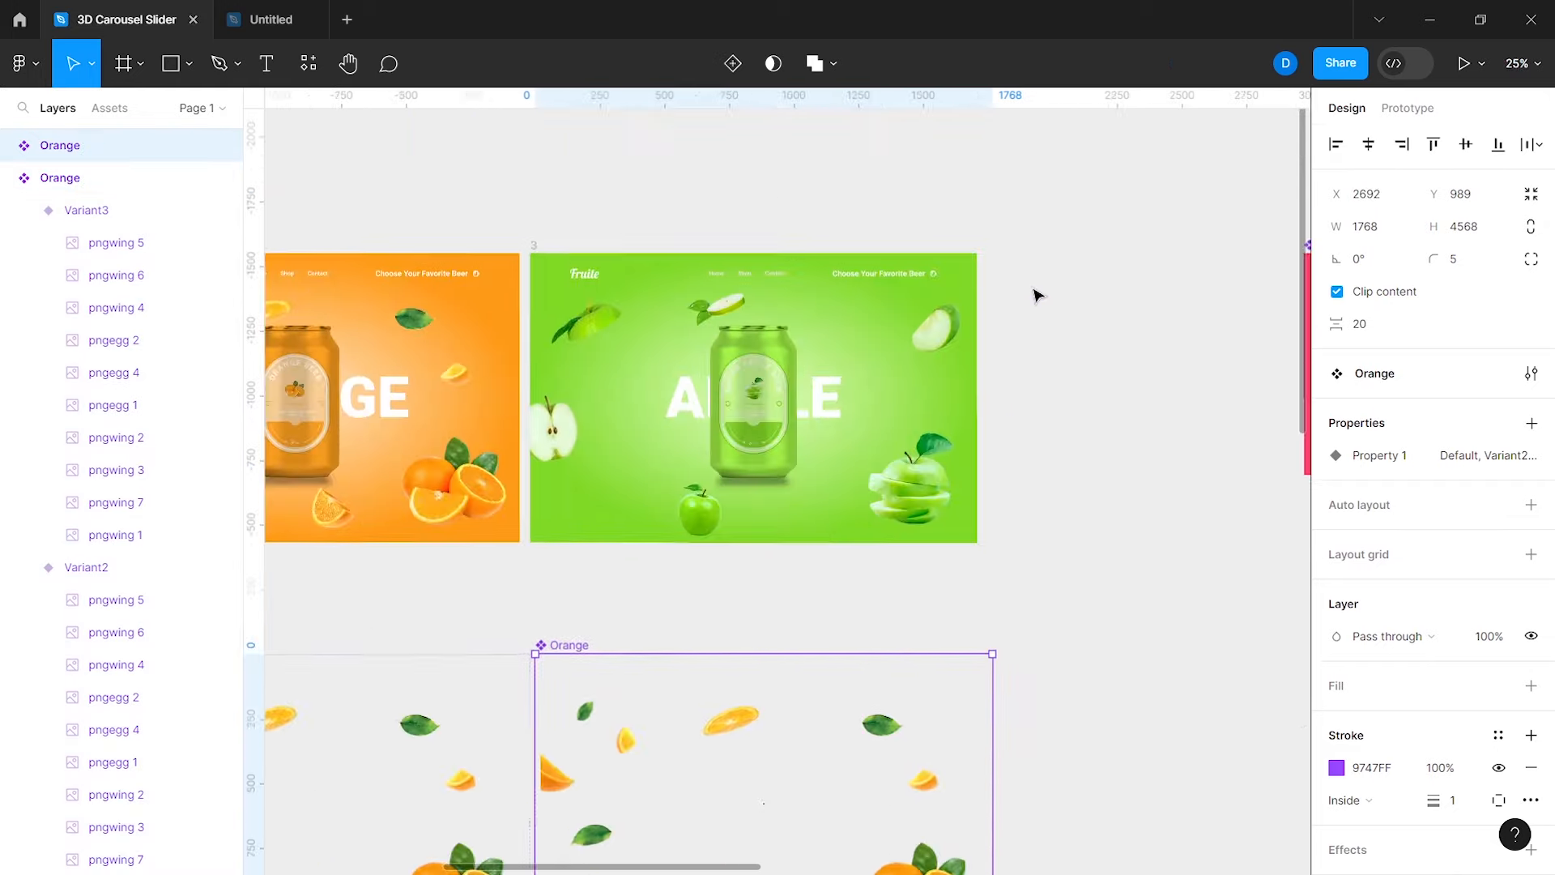
Step: Select all seven apple and leaf images in the green APPLE frame 3 and copy them
{"action": "left_click", "coordinate": [602, 480]}
{"action": "left_click", "coordinate": [638, 373], "text": "shift"}
{"action": "left_click", "coordinate": [753, 576], "text": "shift"}
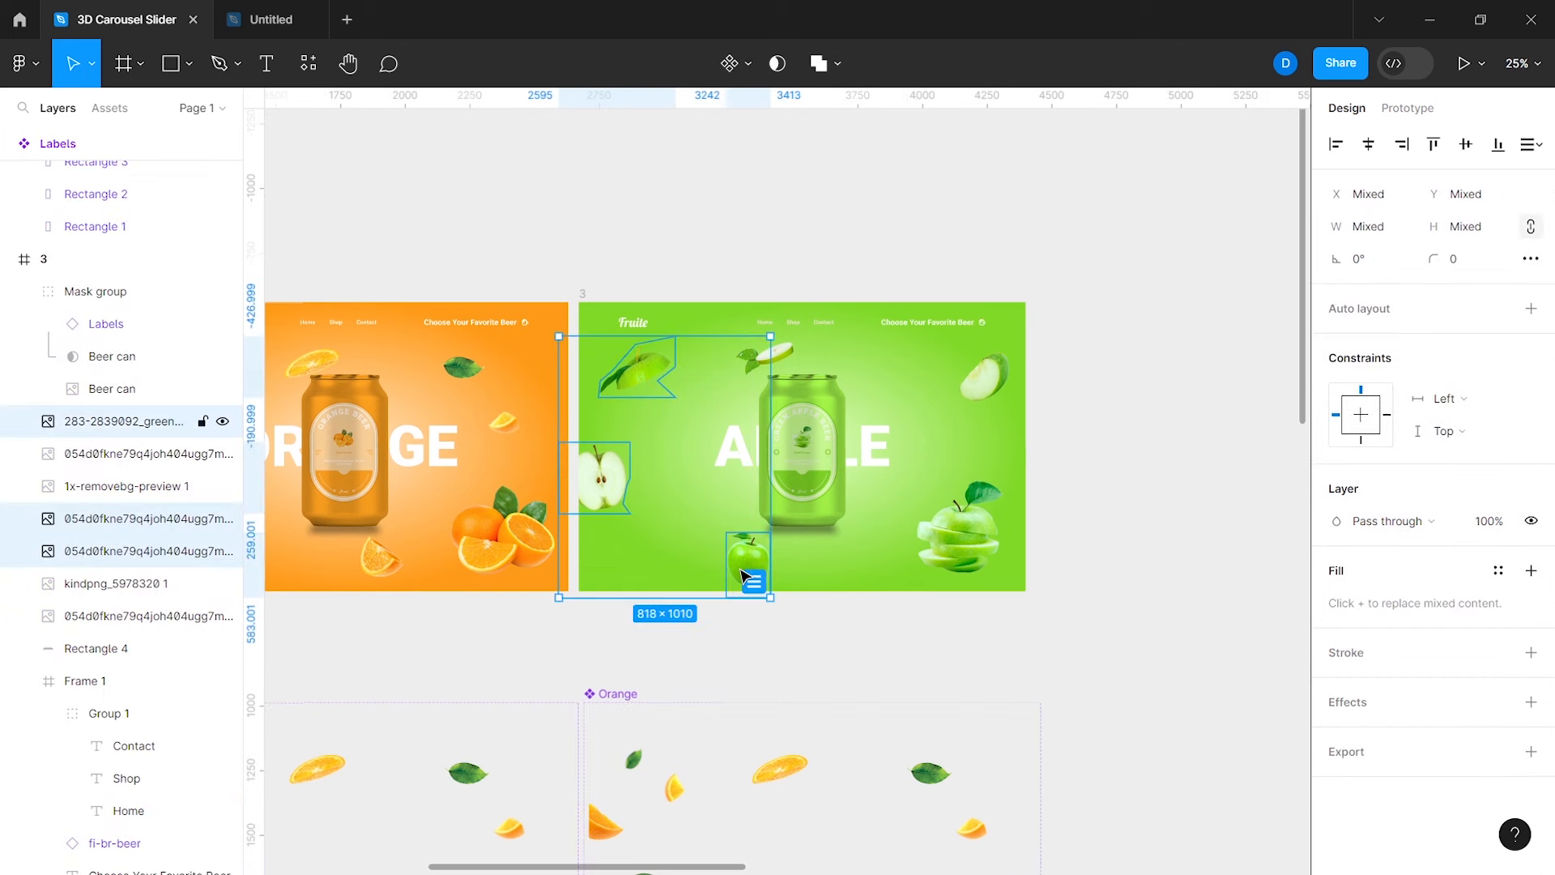
{"action": "left_click", "coordinate": [141, 489], "text": "ctrl"}
{"action": "left_click", "coordinate": [145, 459], "text": "ctrl"}
{"action": "left_click", "coordinate": [120, 585], "text": "ctrl"}
{"action": "left_click", "coordinate": [111, 621], "text": "ctrl"}
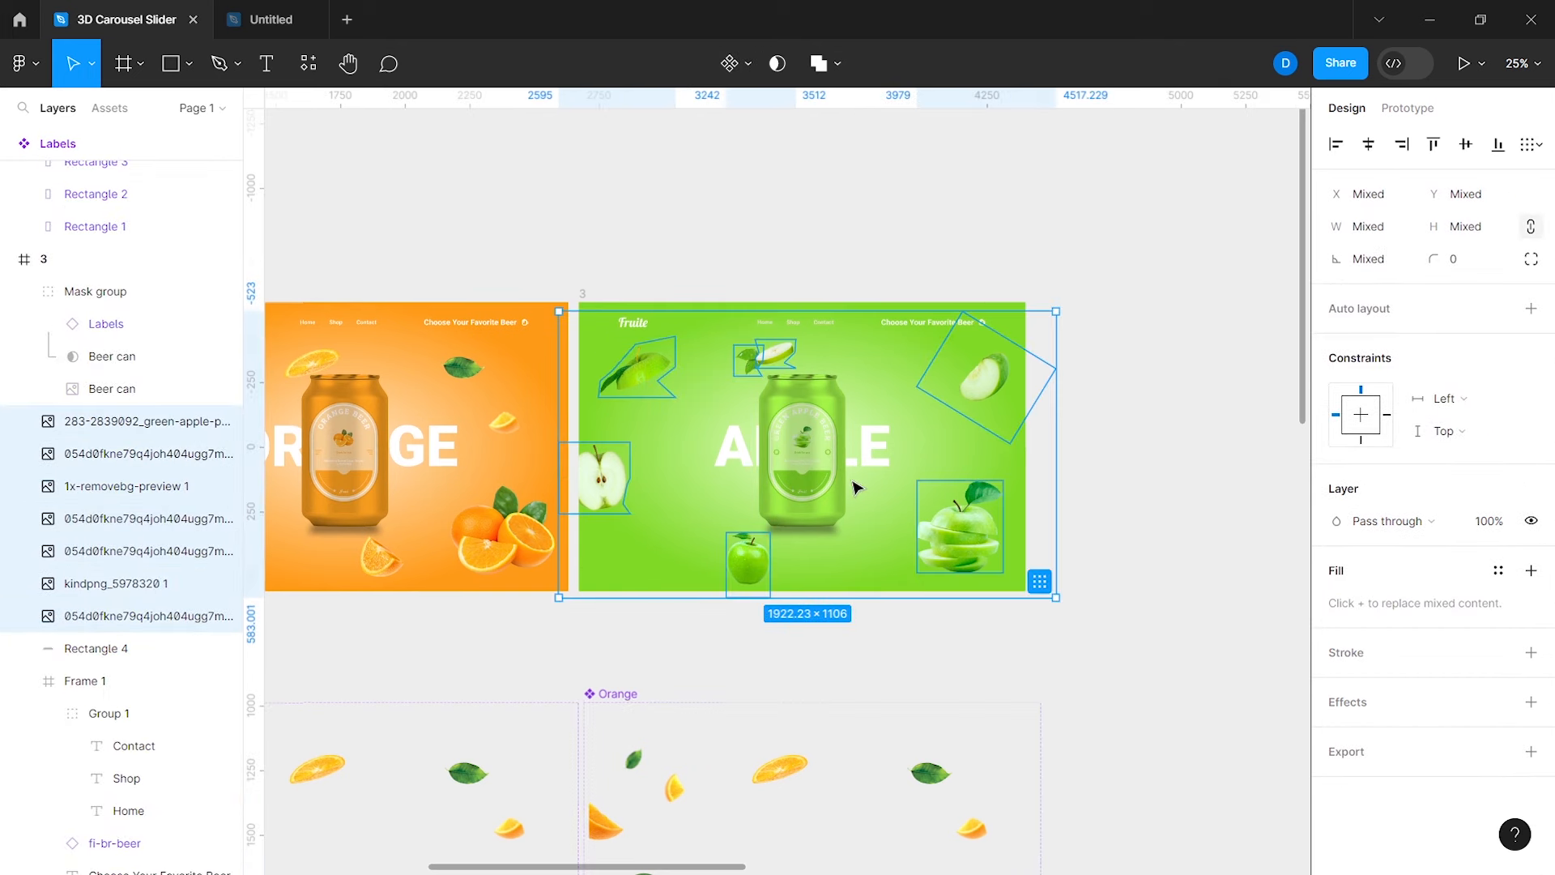
Step: Replace all orange and leaf images in the Default variant of the duplicated Orange set with the copied apple images
{"action": "scroll", "coordinate": [857, 488], "scroll_direction": "down", "scroll_amount": 3}
{"action": "left_click", "coordinate": [673, 455], "text": "ctrl"}
{"action": "left_click", "coordinate": [138, 410], "text": "shift"}
{"action": "scroll", "coordinate": [137, 410], "scroll_direction": "up", "scroll_amount": 1}
{"action": "left_click", "coordinate": [132, 215], "text": "shift"}
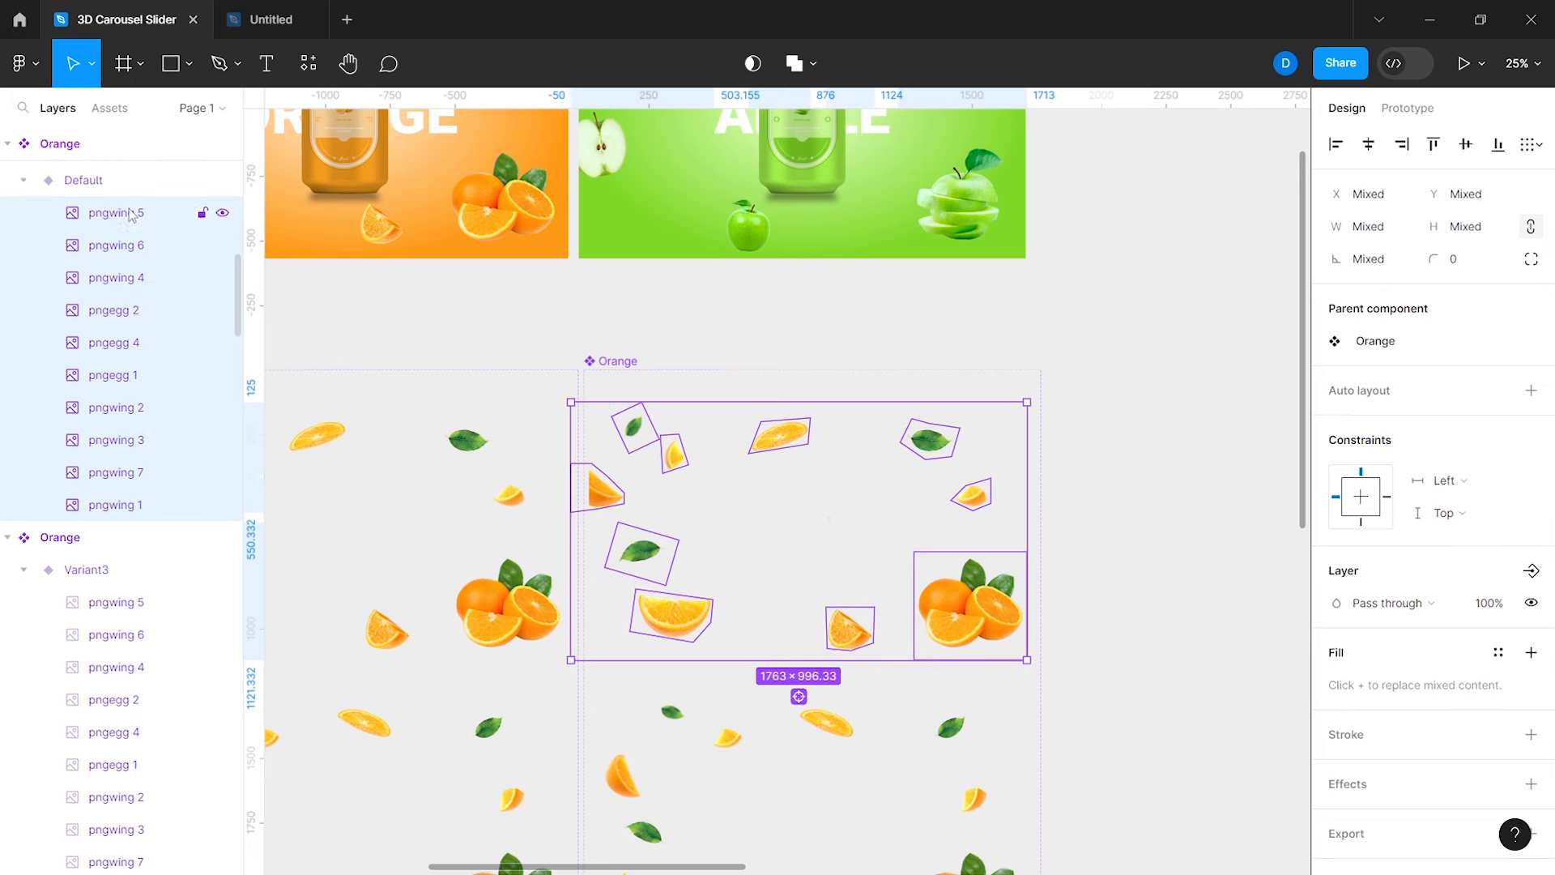
{"action": "key", "text": "Delete"}
{"action": "key", "text": "ctrl+v"}
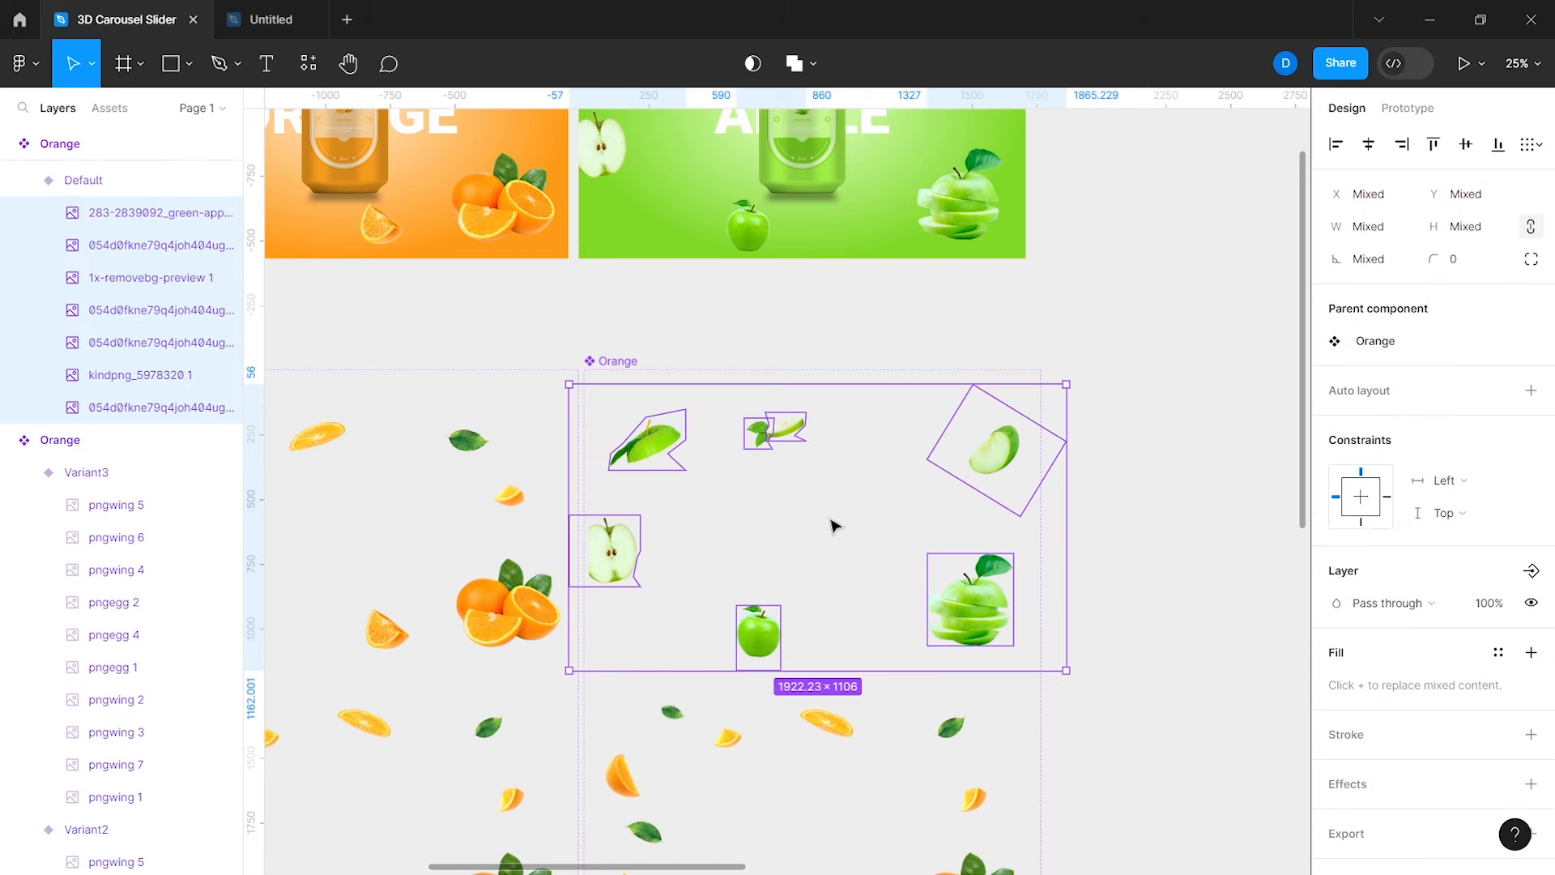
Step: Replace all images in Variant4 of the duplicated set with the copied apple images
{"action": "scroll", "coordinate": [831, 524], "scroll_direction": "down", "scroll_amount": 2}
{"action": "scroll", "coordinate": [829, 525], "scroll_direction": "down", "scroll_amount": 6}
{"action": "left_click", "coordinate": [840, 597]}
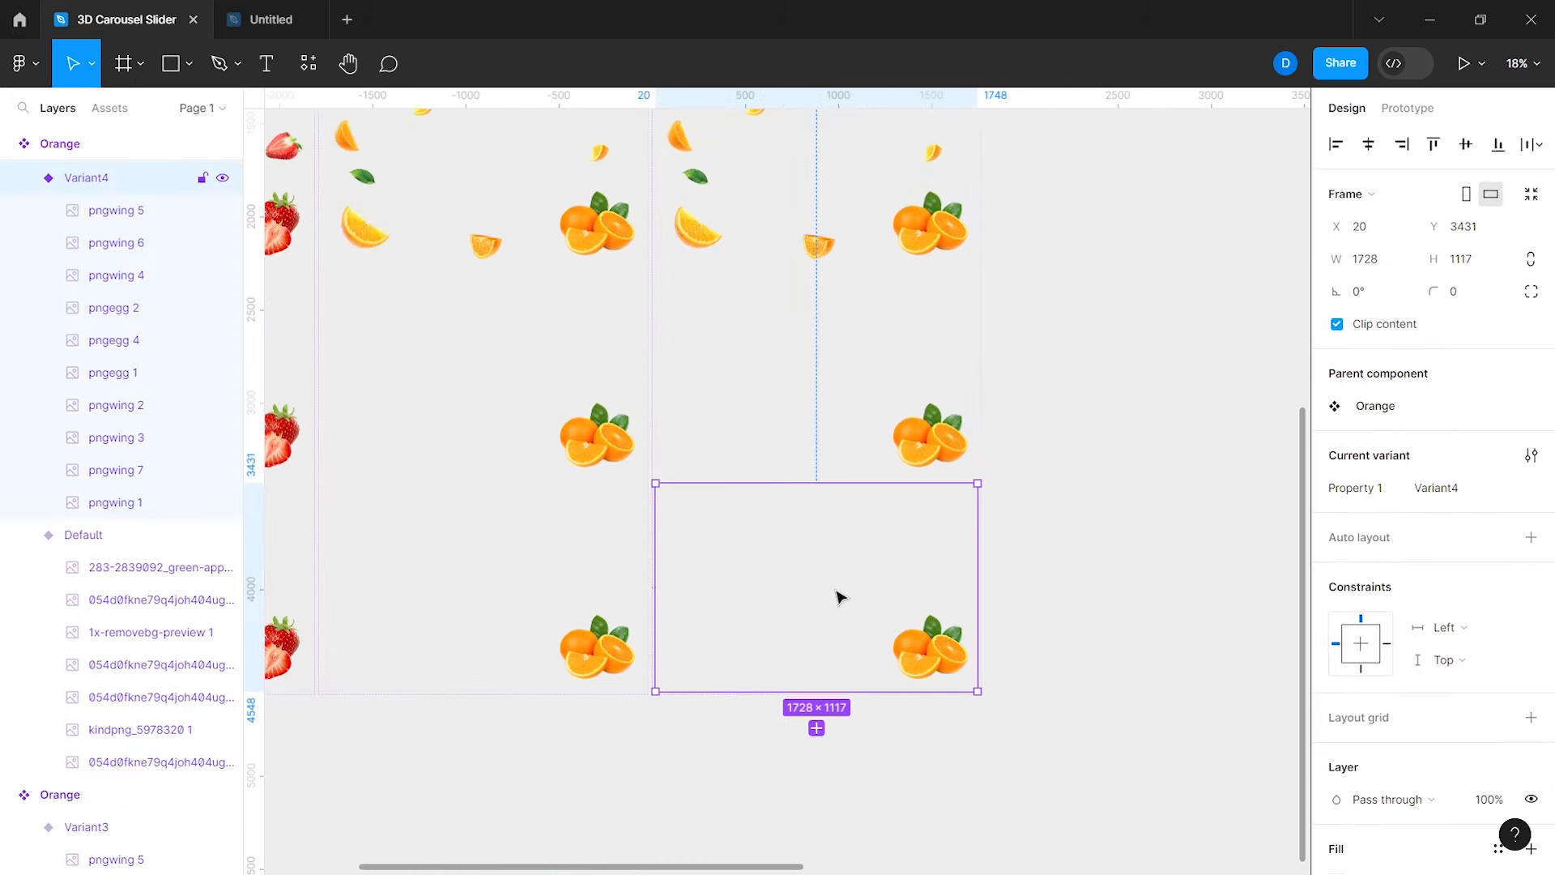
{"action": "left_click", "coordinate": [917, 644], "text": "ctrl"}
{"action": "left_click", "coordinate": [132, 213], "text": "shift"}
{"action": "key", "text": "Delete"}
{"action": "left_click", "coordinate": [844, 625]}
{"action": "key", "text": "ctrl+v"}
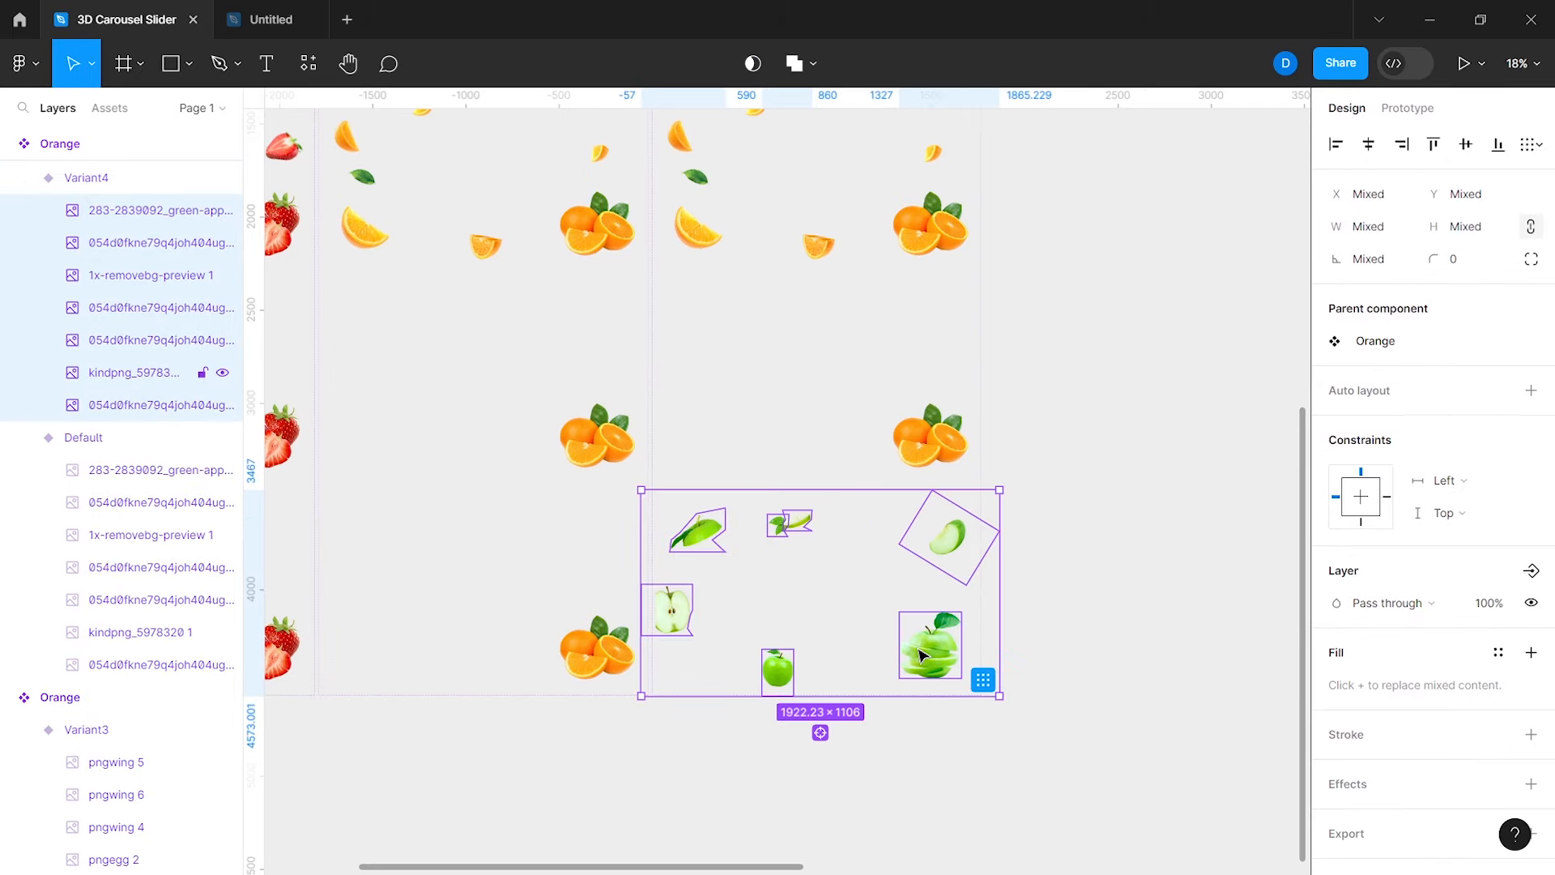
Step: Replace all orange and leaf images in Variant2 of the duplicated set with the copied apple images
{"action": "scroll", "coordinate": [1139, 542], "scroll_direction": "up", "scroll_amount": 5}
{"action": "left_click", "coordinate": [806, 525]}
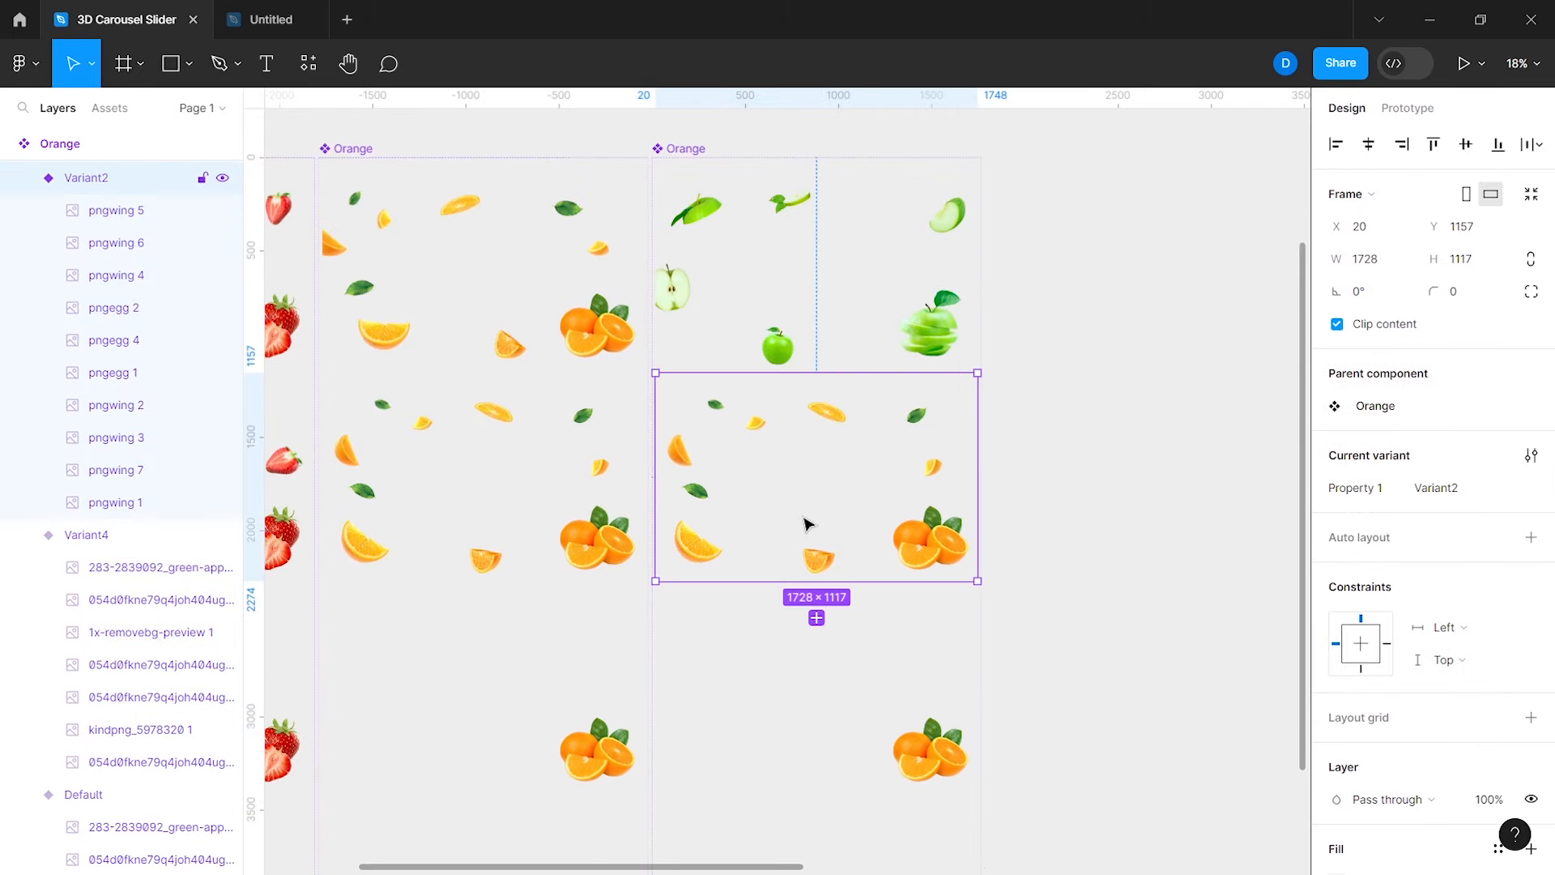
{"action": "left_click", "coordinate": [135, 499]}
{"action": "left_click", "coordinate": [134, 214], "text": "shift"}
{"action": "key", "text": "Delete"}
{"action": "left_click", "coordinate": [884, 547]}
{"action": "key", "text": "ctrl+v"}
Step: Move the whole green apple left in Variant2 and tilt it, and shrink the halved apple and shift it slightly inward
{"action": "scroll", "coordinate": [885, 548], "scroll_direction": "up", "scroll_amount": 3}
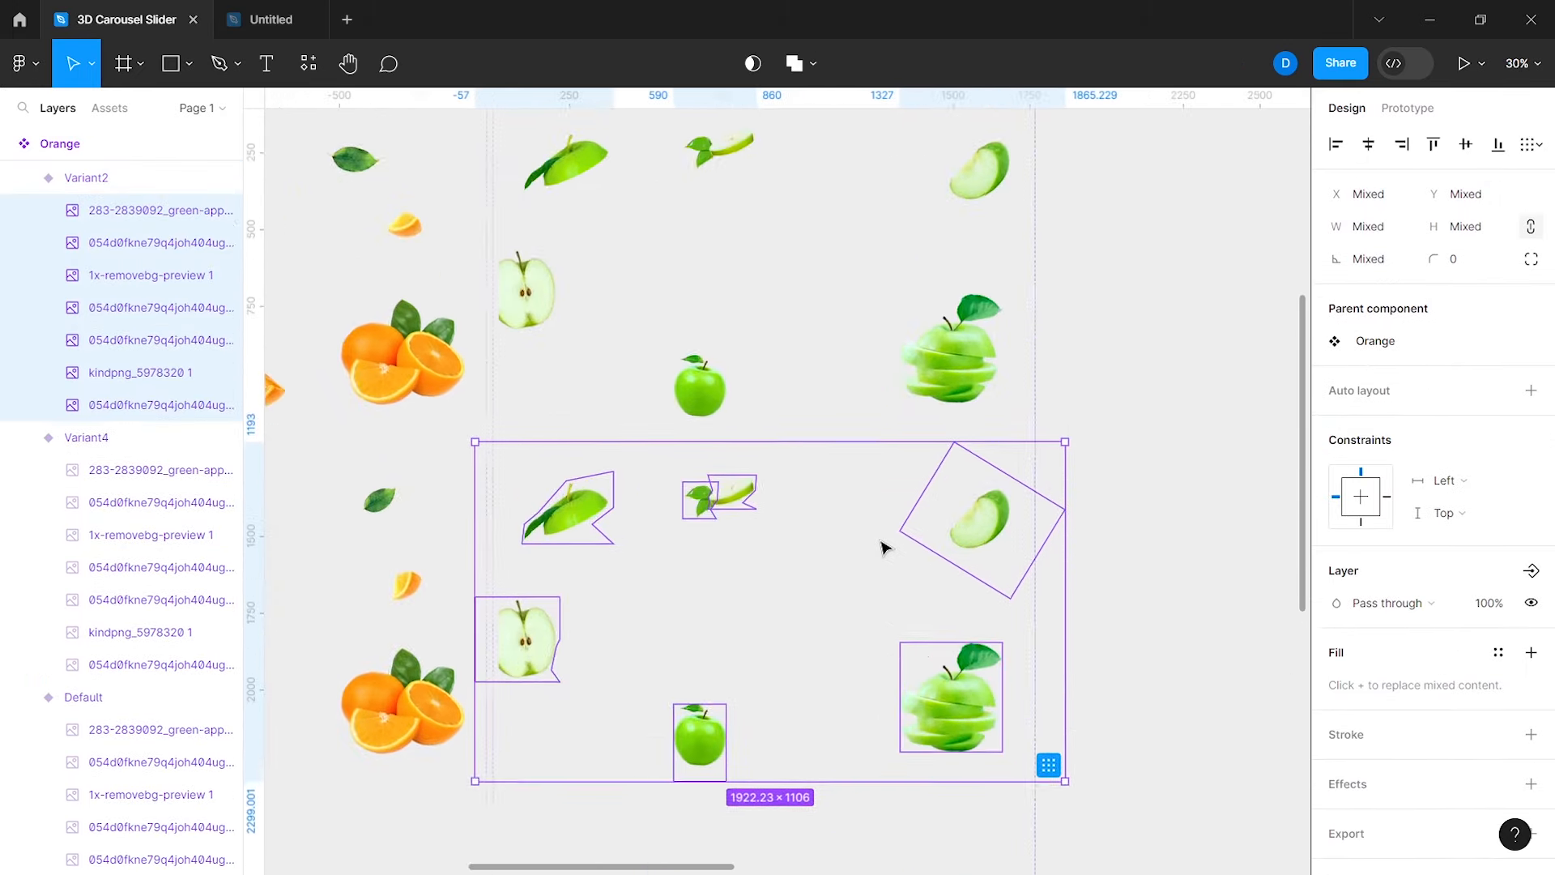
{"action": "scroll", "coordinate": [880, 541], "scroll_direction": "down", "scroll_amount": 1}
{"action": "left_click", "coordinate": [697, 666]}
{"action": "left_click_drag", "start_coordinate": [697, 665], "coordinate": [619, 664]}
{"action": "left_click", "coordinate": [531, 573]}
{"action": "left_click_drag", "start_coordinate": [563, 531], "coordinate": [546, 537]}
Step: Resize the large apple slice near Variant2's upper left to 240 × 190, move it up and right, and rotate it to 12°
{"action": "left_click", "coordinate": [574, 443]}
{"action": "left_click_drag", "start_coordinate": [521, 403], "coordinate": [540, 418]}
{"action": "left_click_drag", "start_coordinate": [573, 443], "coordinate": [616, 410]}
{"action": "left_click", "coordinate": [1380, 262]}
{"action": "type", "text": "-12"}
{"action": "key", "text": "Return"}
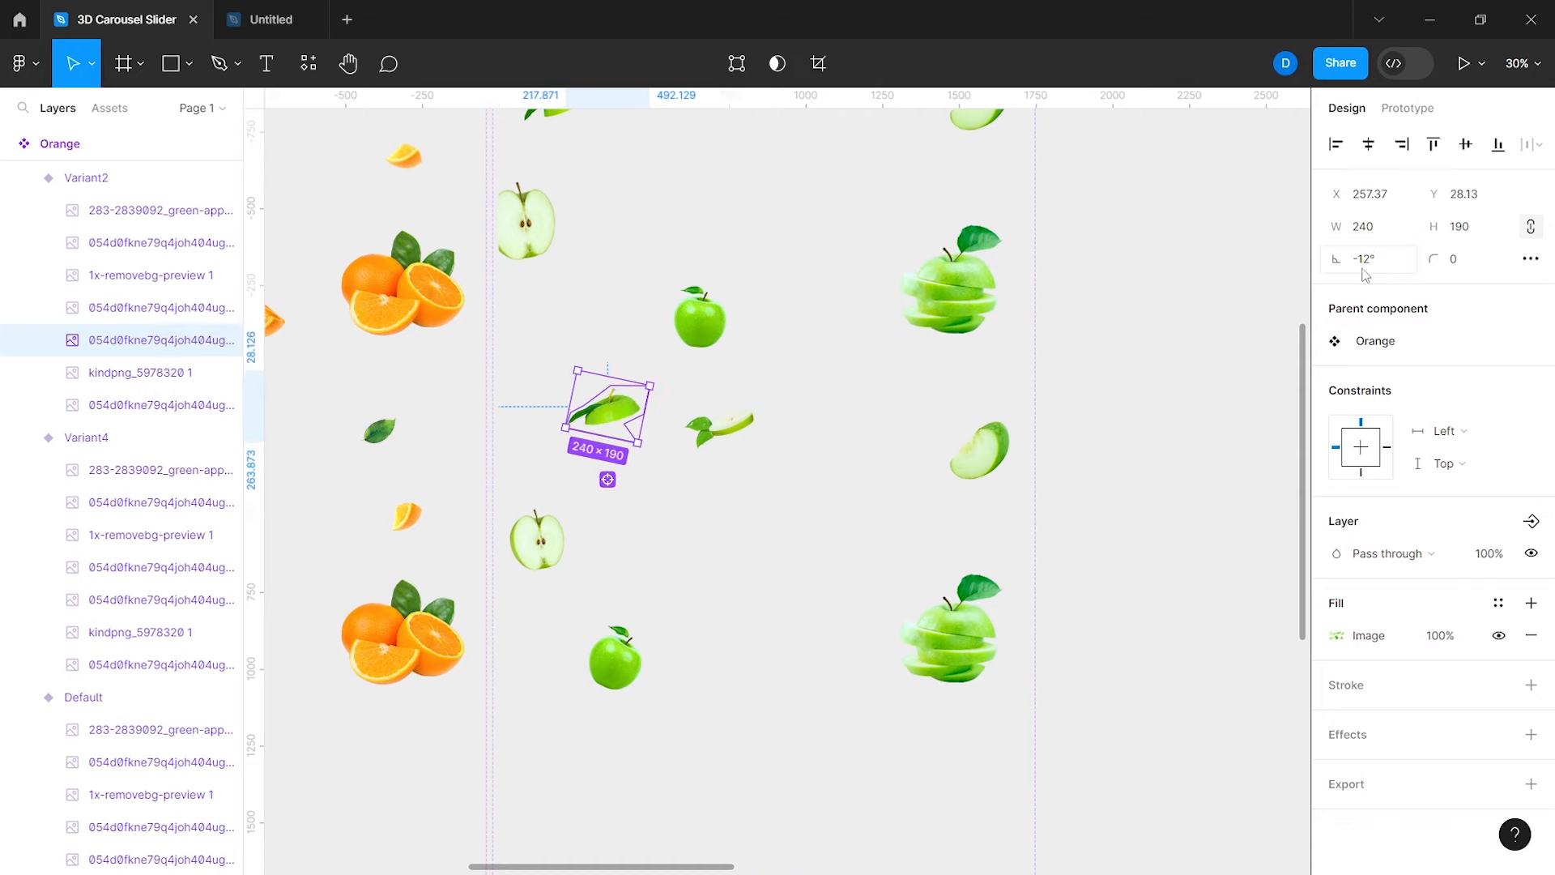
{"action": "left_click", "coordinate": [1364, 265]}
{"action": "type", "text": "12"}
{"action": "key", "text": "Return"}
Step: Move the thin apple slice and its leaves right in Variant2, widen the slice to 190 and rotate it clockwise
{"action": "left_click", "coordinate": [712, 431]}
{"action": "left_click_drag", "start_coordinate": [713, 435], "coordinate": [826, 428]}
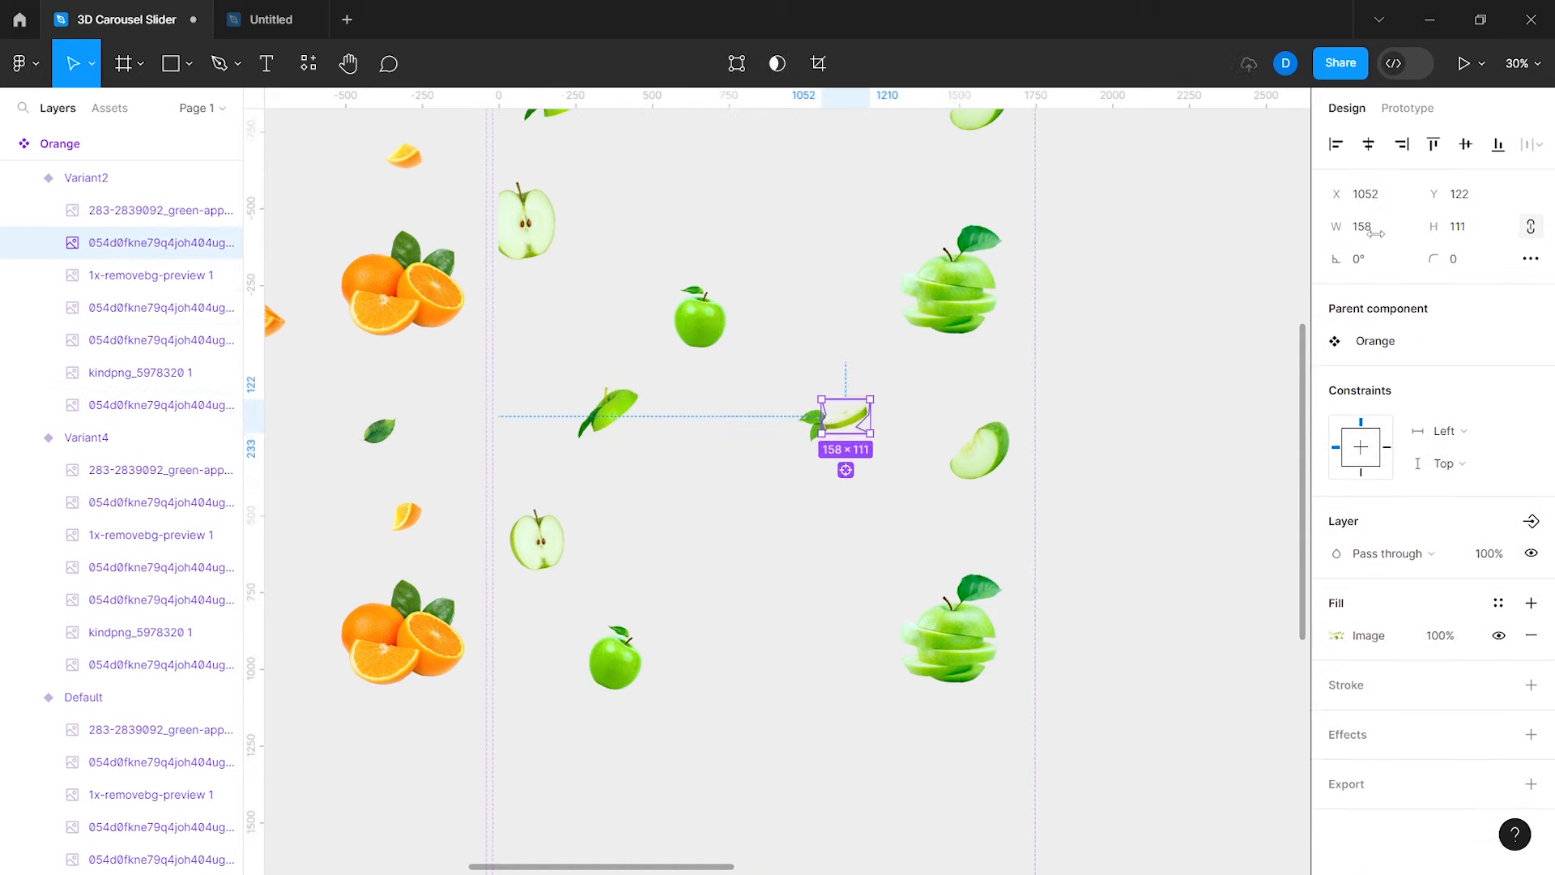
{"action": "type", "text": "190"}
{"action": "left_click", "coordinate": [1369, 261]}
{"action": "type", "text": "-57"}
Step: Rotate the leaves beside the thin apple slice in Variant2 to 21° and nudge them right against the slice
{"action": "left_click", "coordinate": [813, 426]}
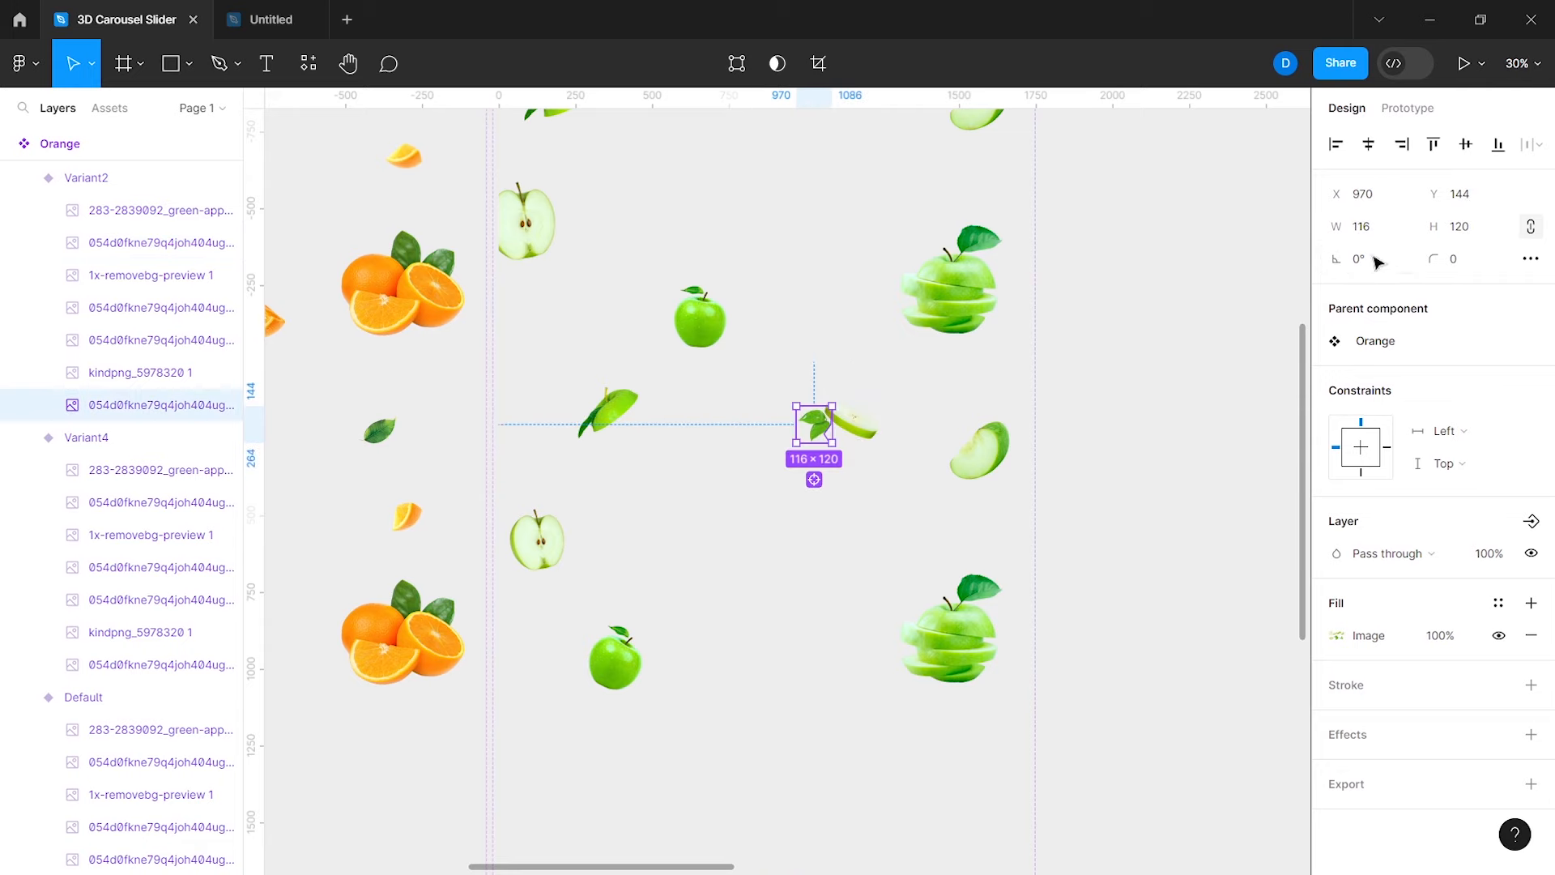
{"action": "left_click", "coordinate": [1375, 260]}
{"action": "type", "text": "21"}
{"action": "key", "text": "Return"}
{"action": "left_click_drag", "start_coordinate": [812, 431], "coordinate": [824, 431]}
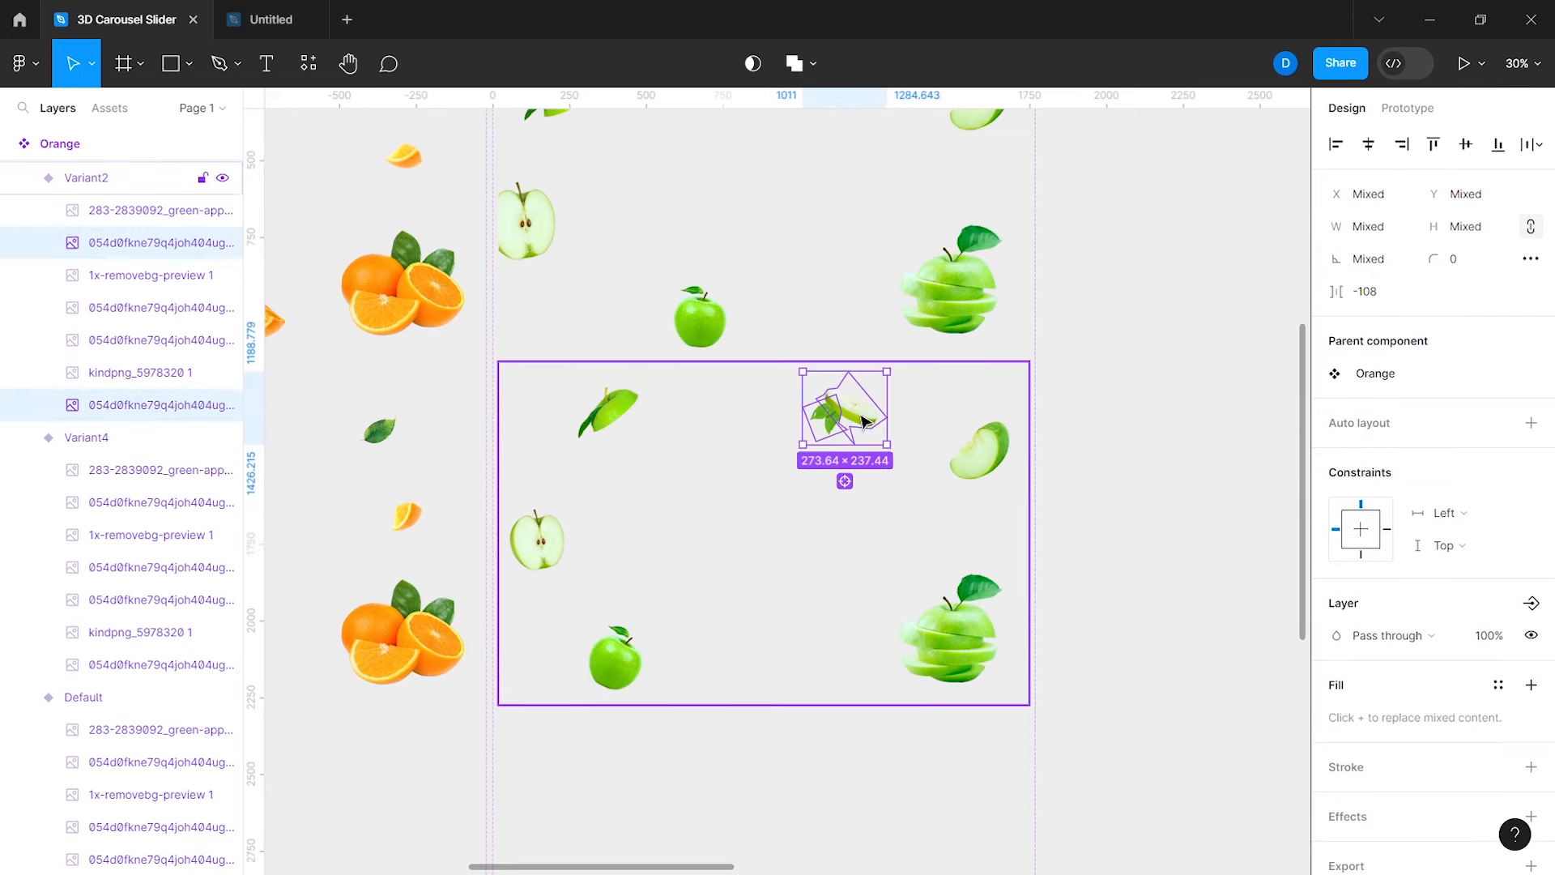
{"action": "key", "text": "Escape"}
Step: Move the apple wedge at Variant2's right side down, reduce its width to 305 and set its rotation to 21°
{"action": "left_click", "coordinate": [993, 457]}
{"action": "left_click_drag", "start_coordinate": [995, 459], "coordinate": [988, 503]}
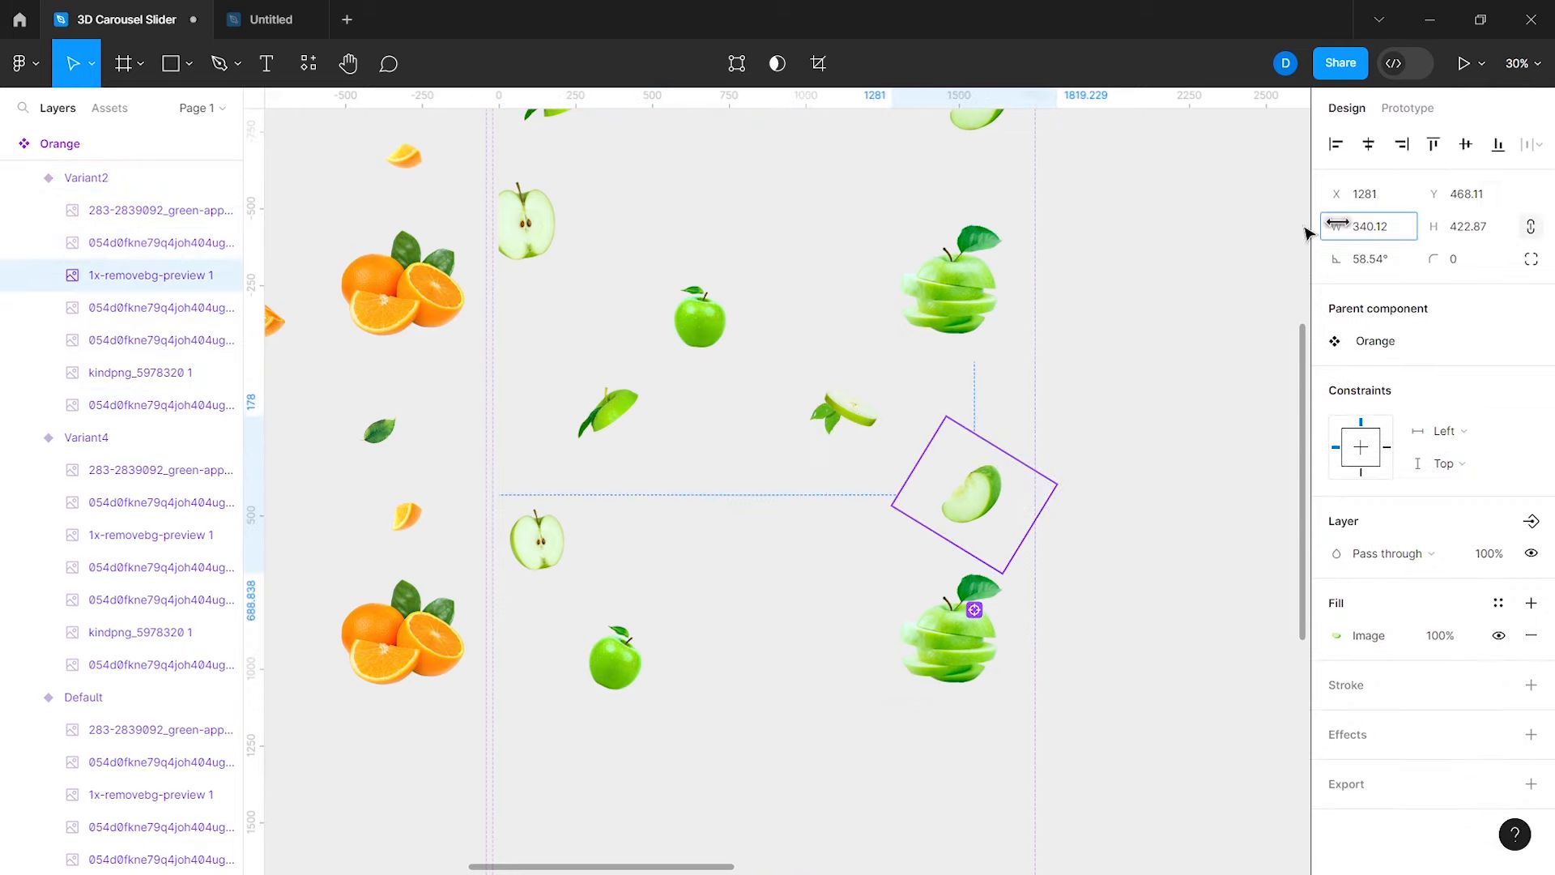
{"action": "left_click_drag", "start_coordinate": [1338, 223], "coordinate": [1310, 234]}
{"action": "left_click", "coordinate": [1375, 261]}
{"action": "type", "text": "21"}
{"action": "key", "text": "Return"}
{"action": "left_click", "coordinate": [1368, 260]}
{"action": "type", "text": "-21"}
{"action": "key", "text": "ctrl+z"}
{"action": "scroll", "coordinate": [951, 519], "scroll_direction": "up", "scroll_amount": 1}
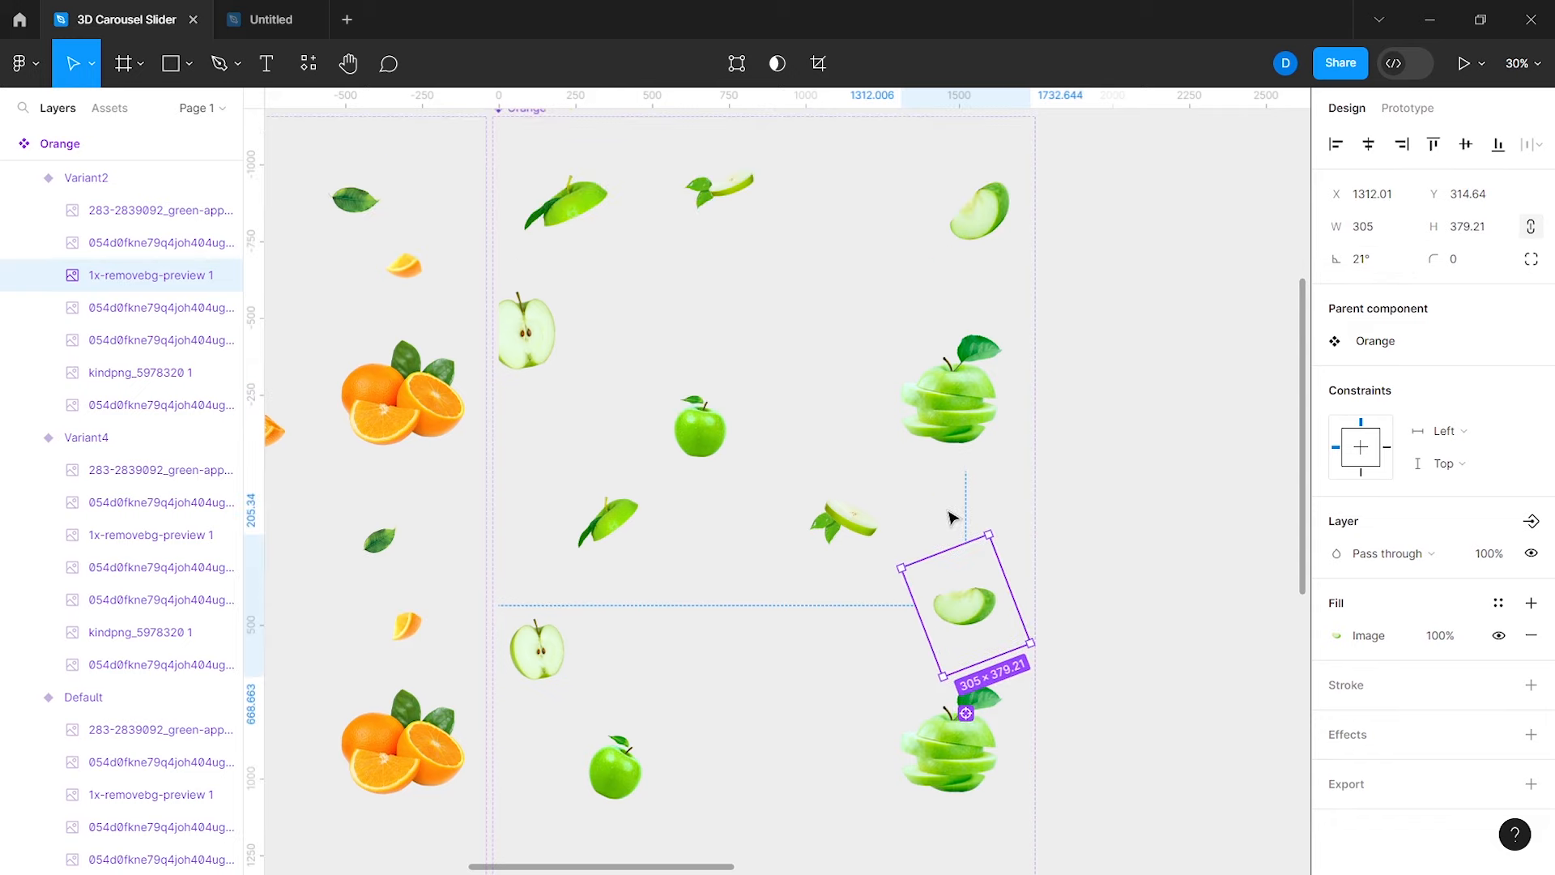
{"action": "scroll", "coordinate": [961, 607], "scroll_direction": "down", "scroll_amount": 2}
{"action": "left_click", "coordinate": [1104, 556]}
Step: Select all seven rearranged apple and leaf images in Variant2 and copy them
{"action": "scroll", "coordinate": [1104, 555], "scroll_direction": "down", "scroll_amount": 5}
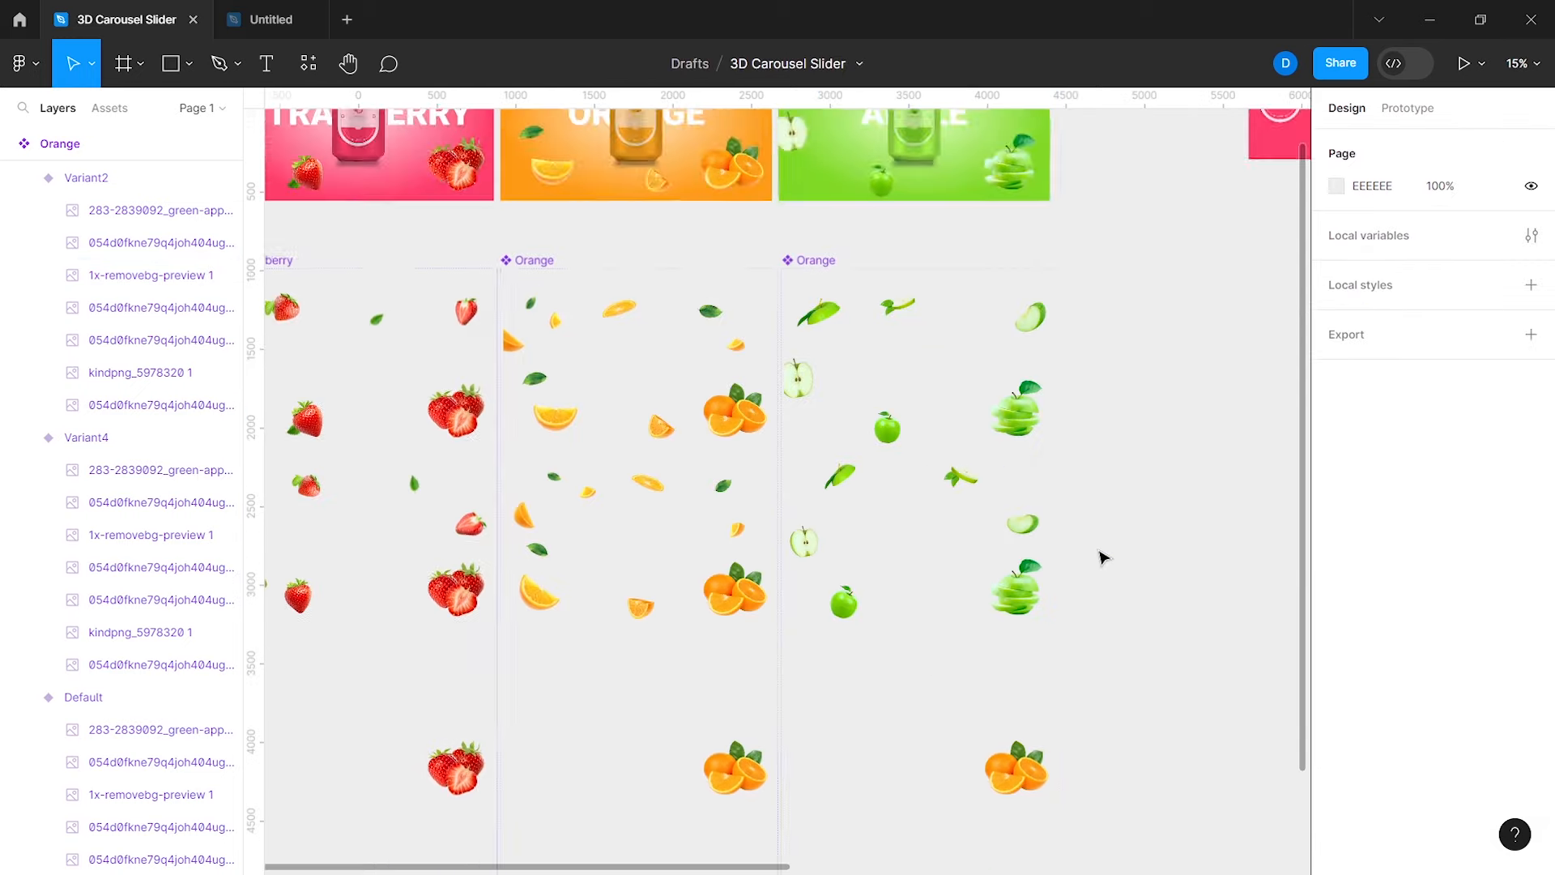
{"action": "scroll", "coordinate": [1104, 555], "scroll_direction": "down", "scroll_amount": 5}
{"action": "left_click", "coordinate": [778, 415]}
{"action": "left_click", "coordinate": [735, 359], "text": "shift"}
{"action": "left_click", "coordinate": [771, 283], "text": "shift"}
{"action": "left_click", "coordinate": [894, 286], "text": "shift"}
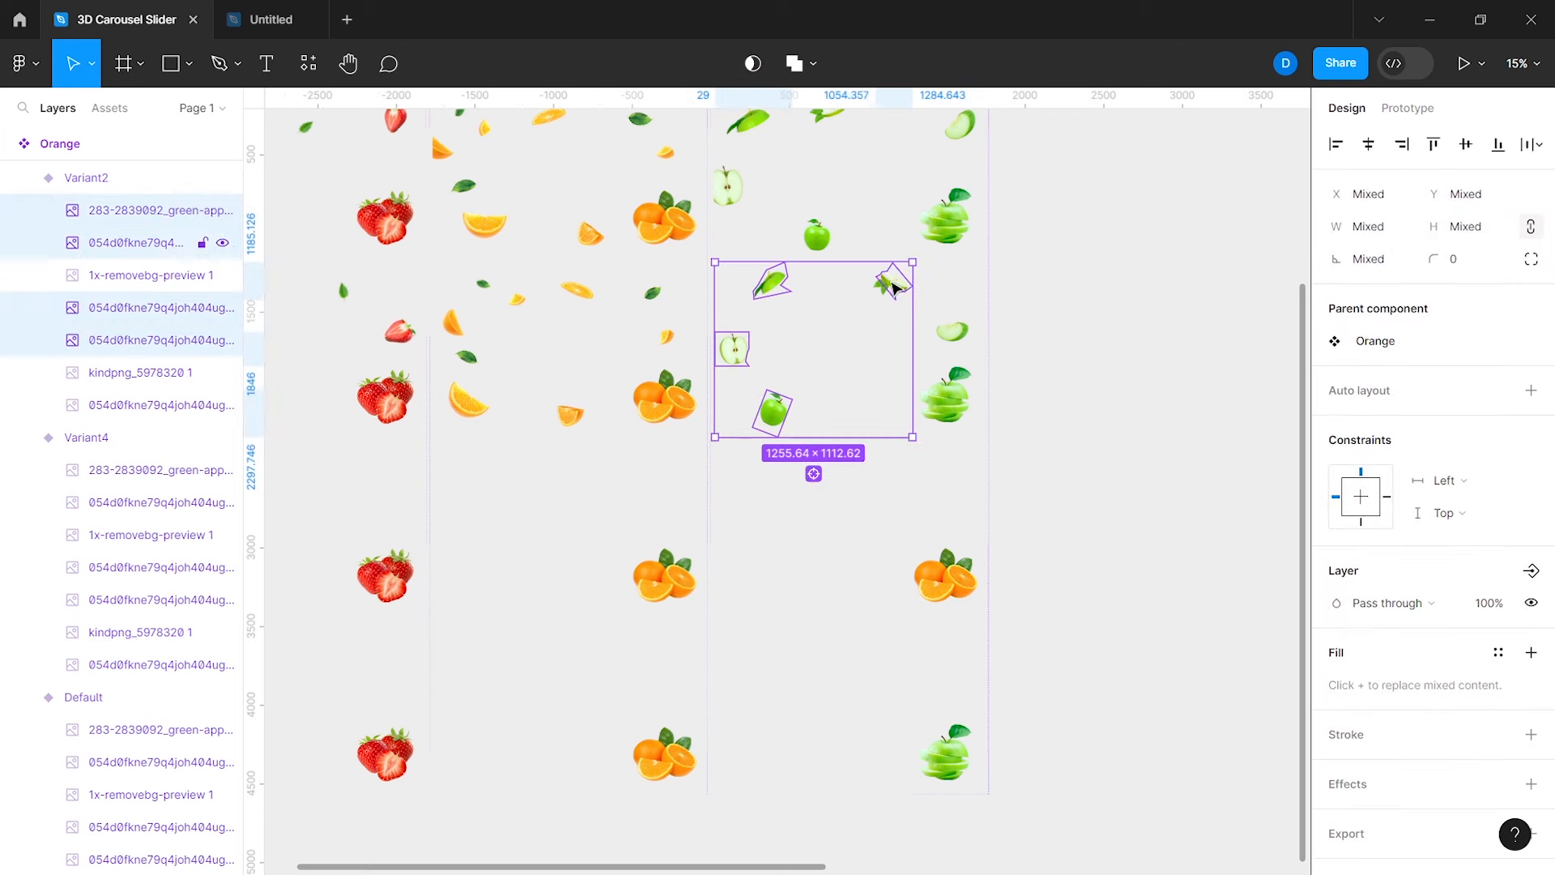
{"action": "left_click", "coordinate": [881, 286], "text": "shift"}
{"action": "left_click", "coordinate": [954, 331], "text": "shift"}
{"action": "left_click", "coordinate": [954, 397], "text": "shift"}
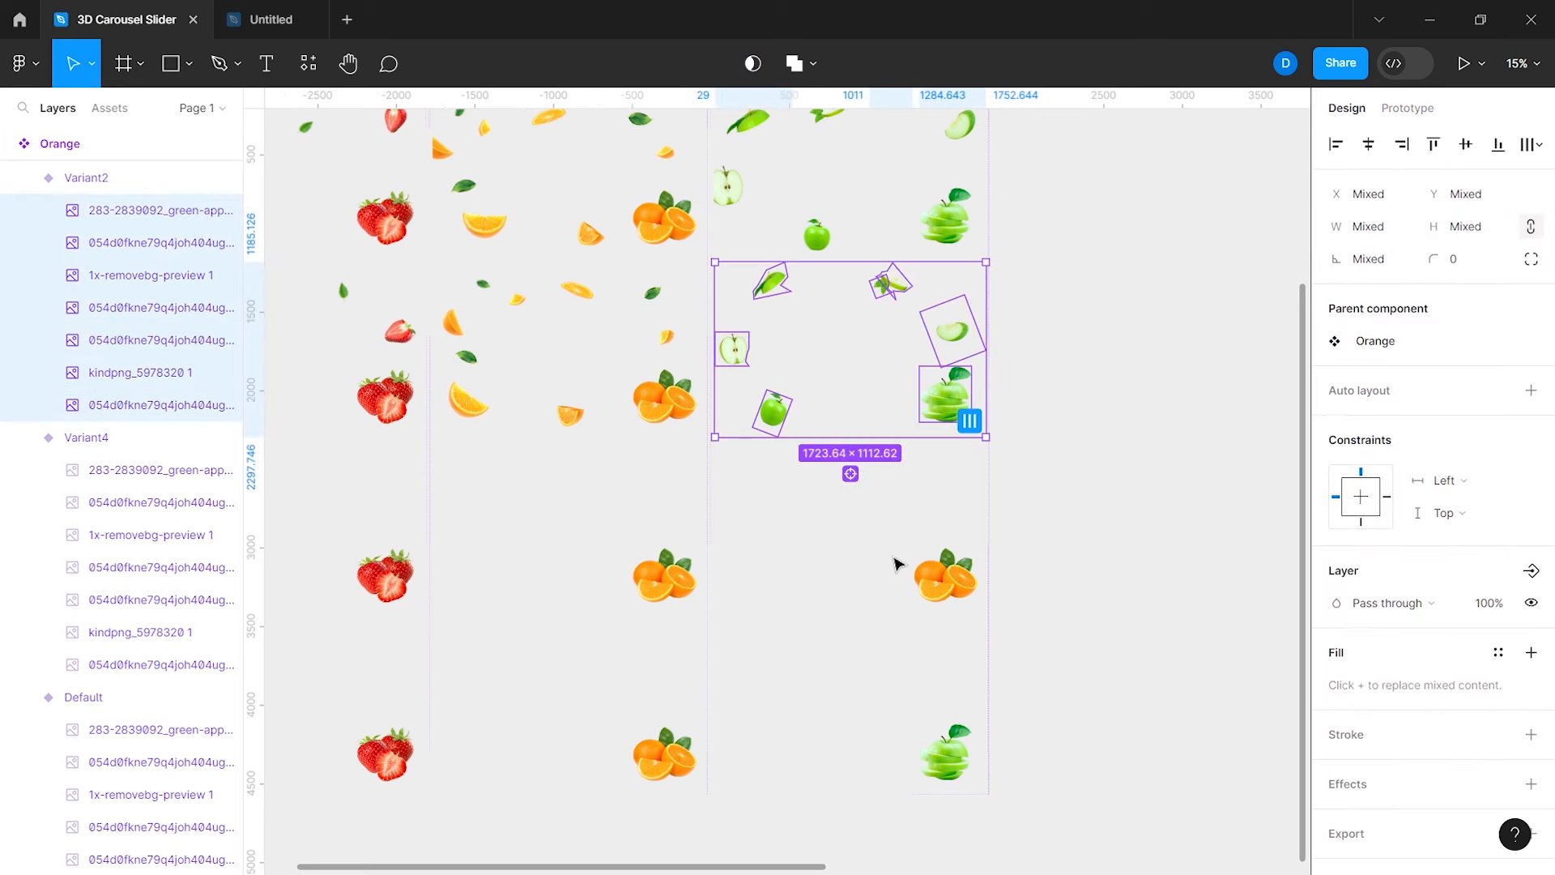
Step: Replace all orange and leaf images in Variant3 of the duplicated set with the images copied from Variant2
{"action": "left_click", "coordinate": [897, 563]}
{"action": "key", "text": "Return"}
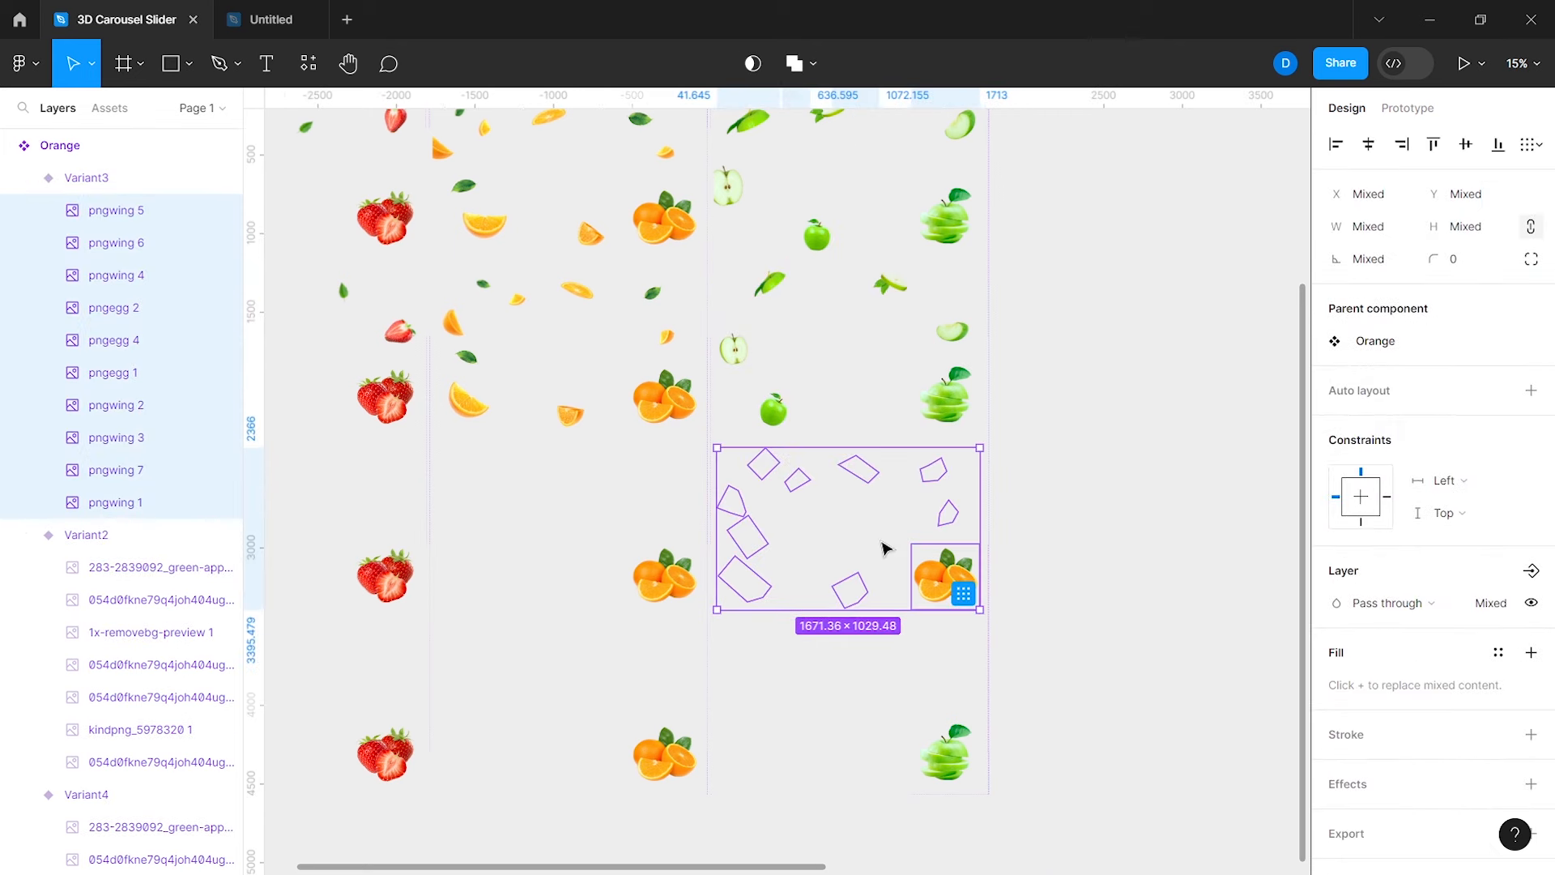
{"action": "key", "text": "Delete"}
{"action": "left_click", "coordinate": [886, 550]}
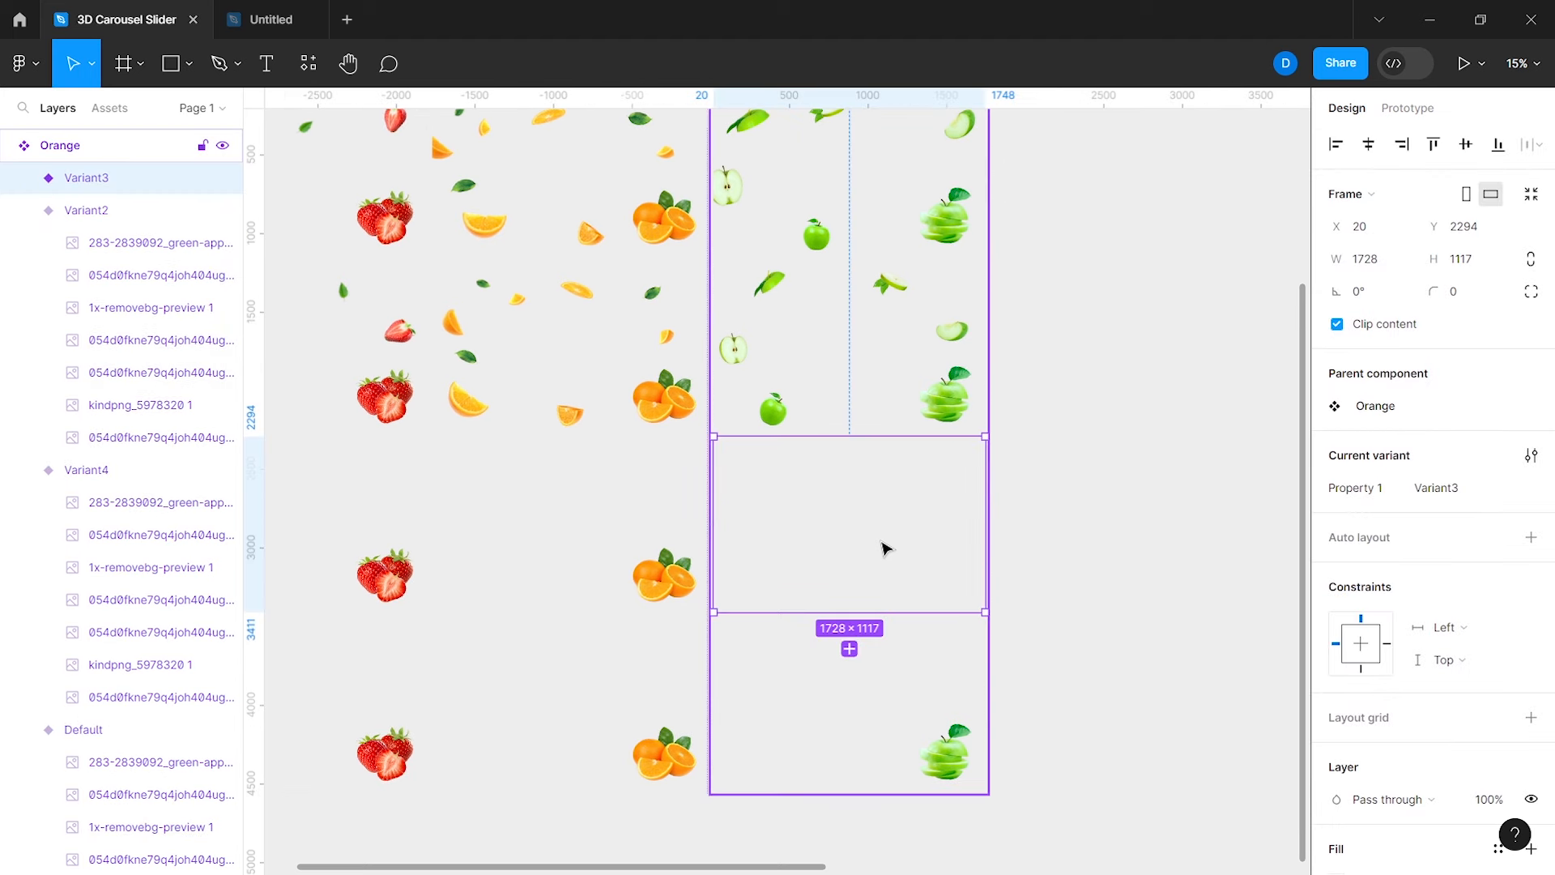
{"action": "key", "text": "ctrl+v"}
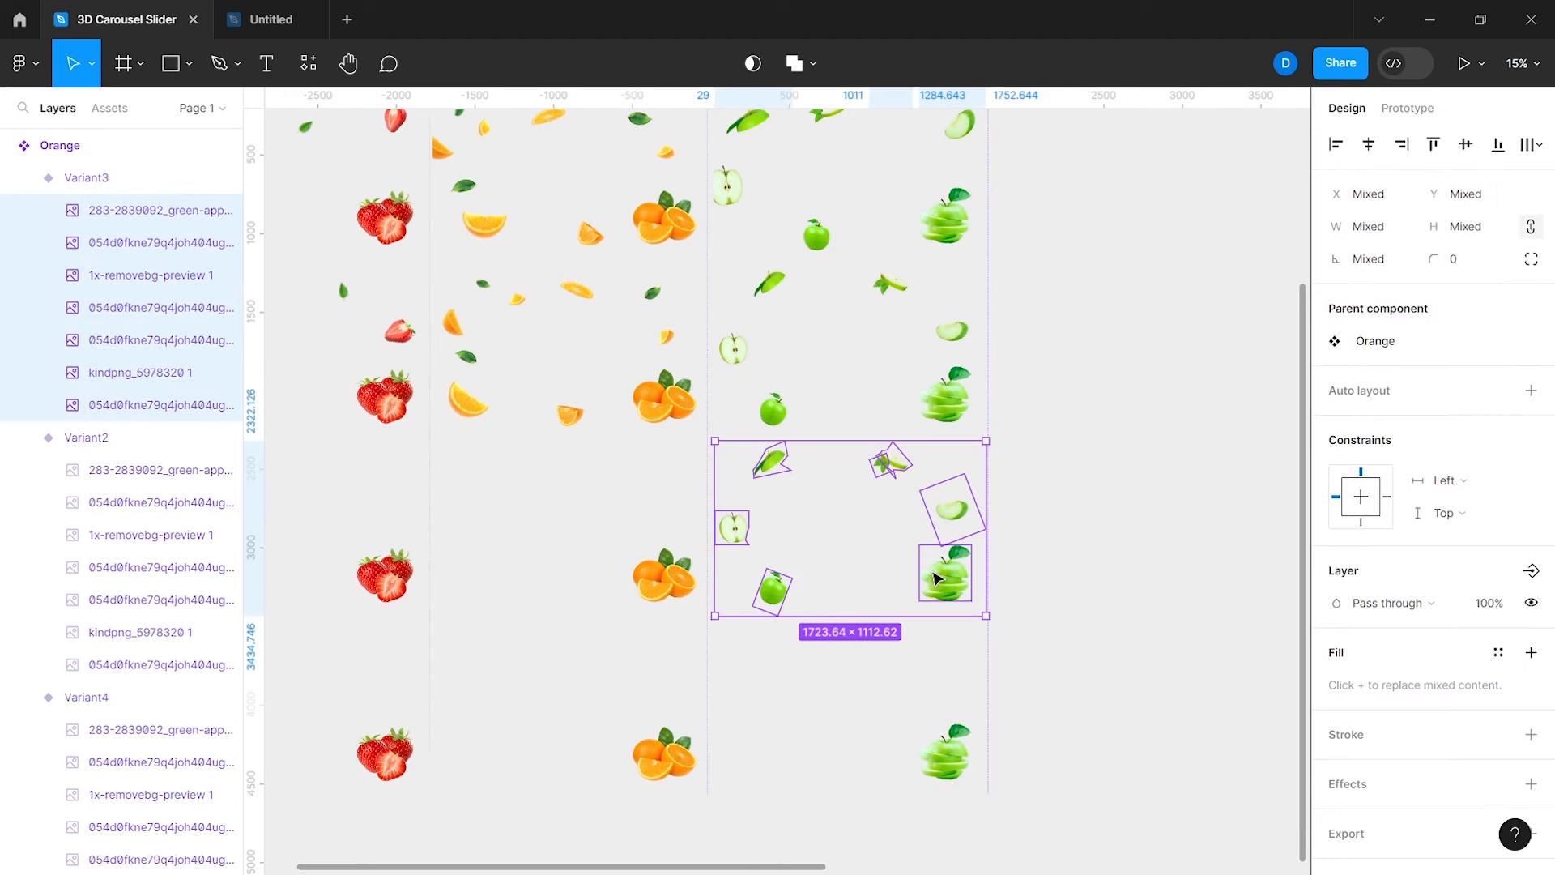
Step: Set the opacity of every image in Variant3 except the large sliced apple to 0%
{"action": "left_click", "coordinate": [937, 579], "text": "shift"}
{"action": "key", "text": "Return"}
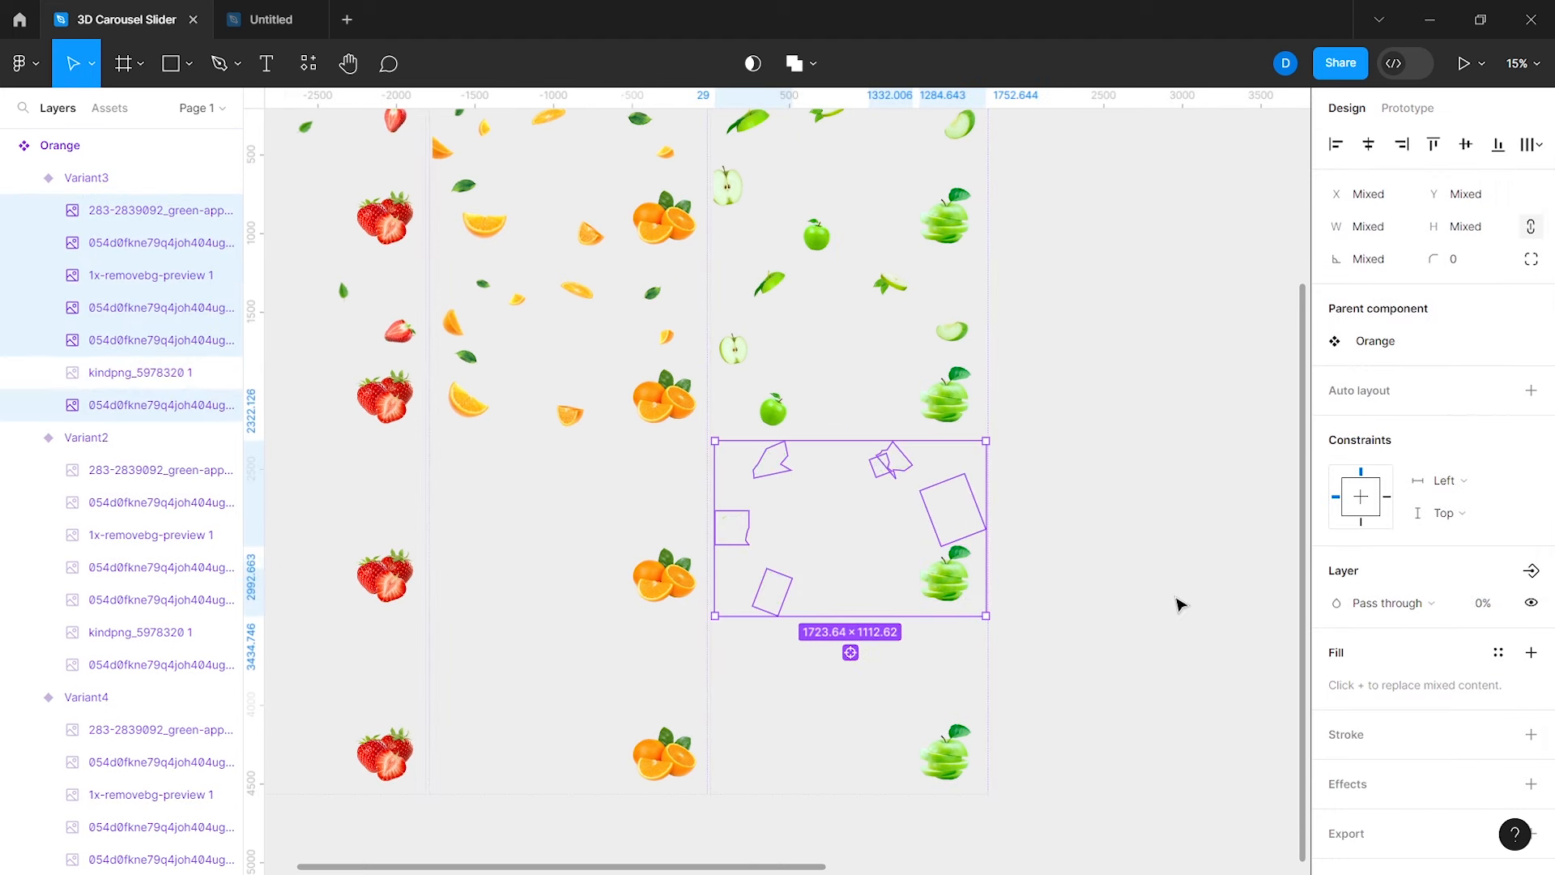
{"action": "left_click", "coordinate": [1178, 604]}
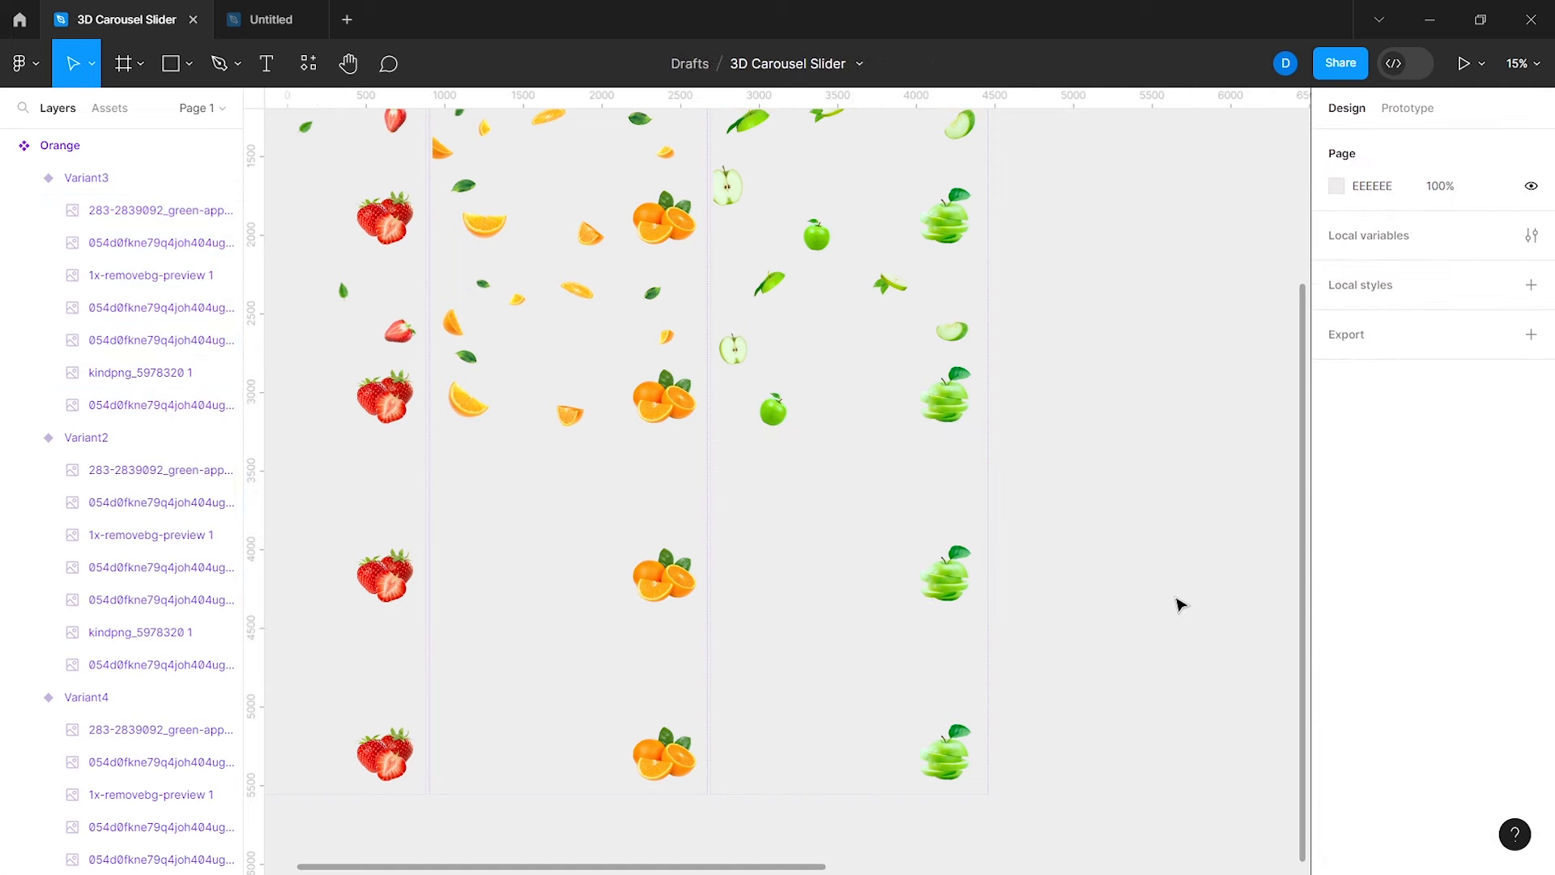
Step: Rename the duplicated component set containing the apple variants as Apple
{"action": "scroll", "coordinate": [1178, 604], "scroll_direction": "up", "scroll_amount": 2}
{"action": "key", "text": "ctrl+minus"}
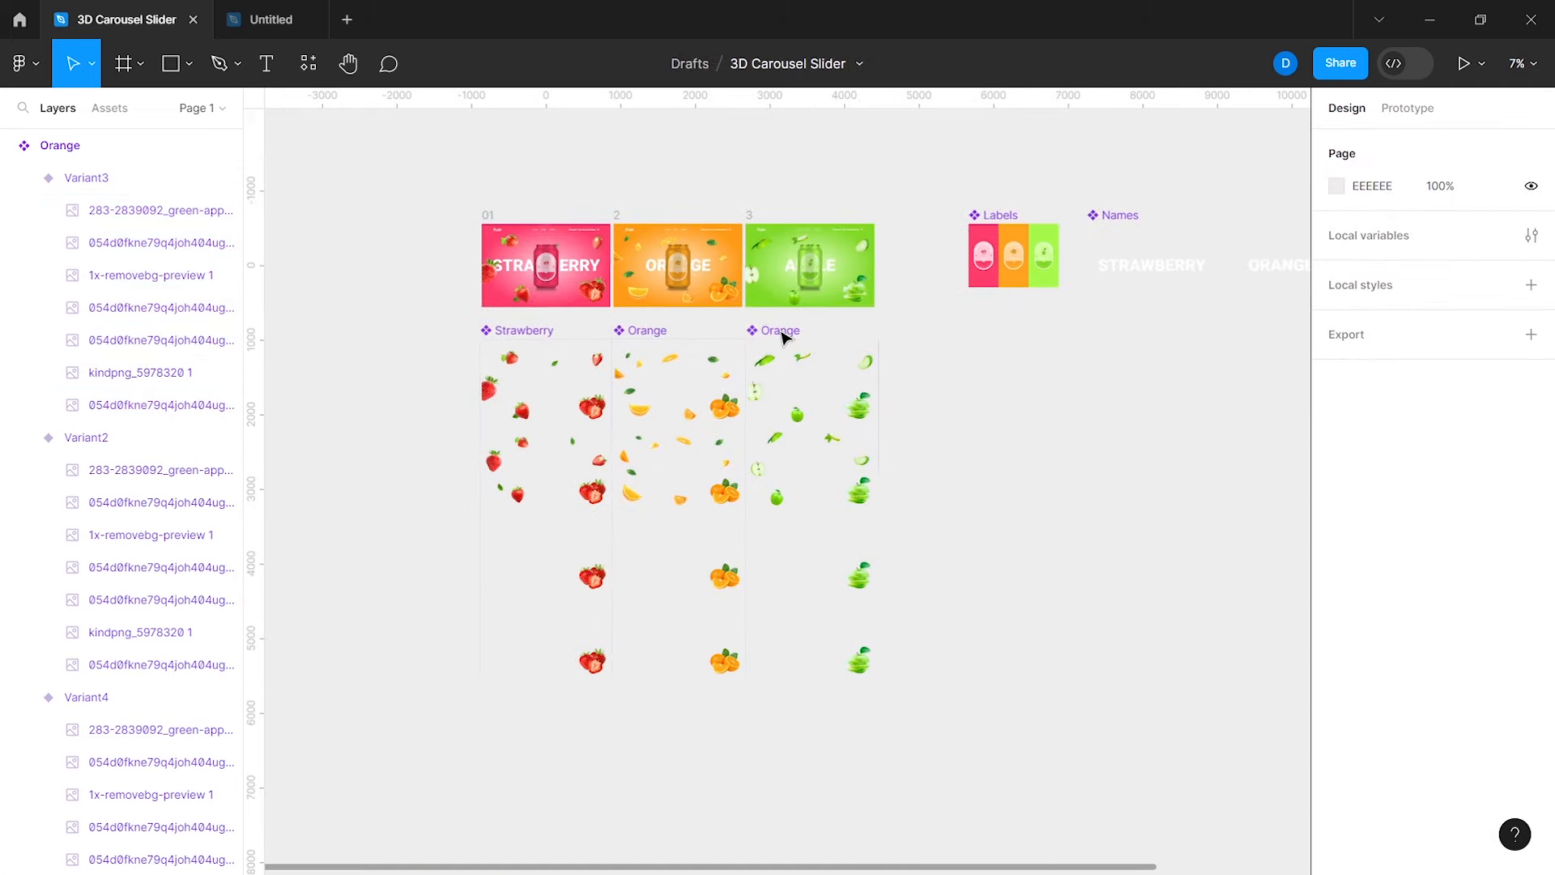
{"action": "left_click", "coordinate": [781, 331]}
{"action": "double_click", "coordinate": [781, 331]}
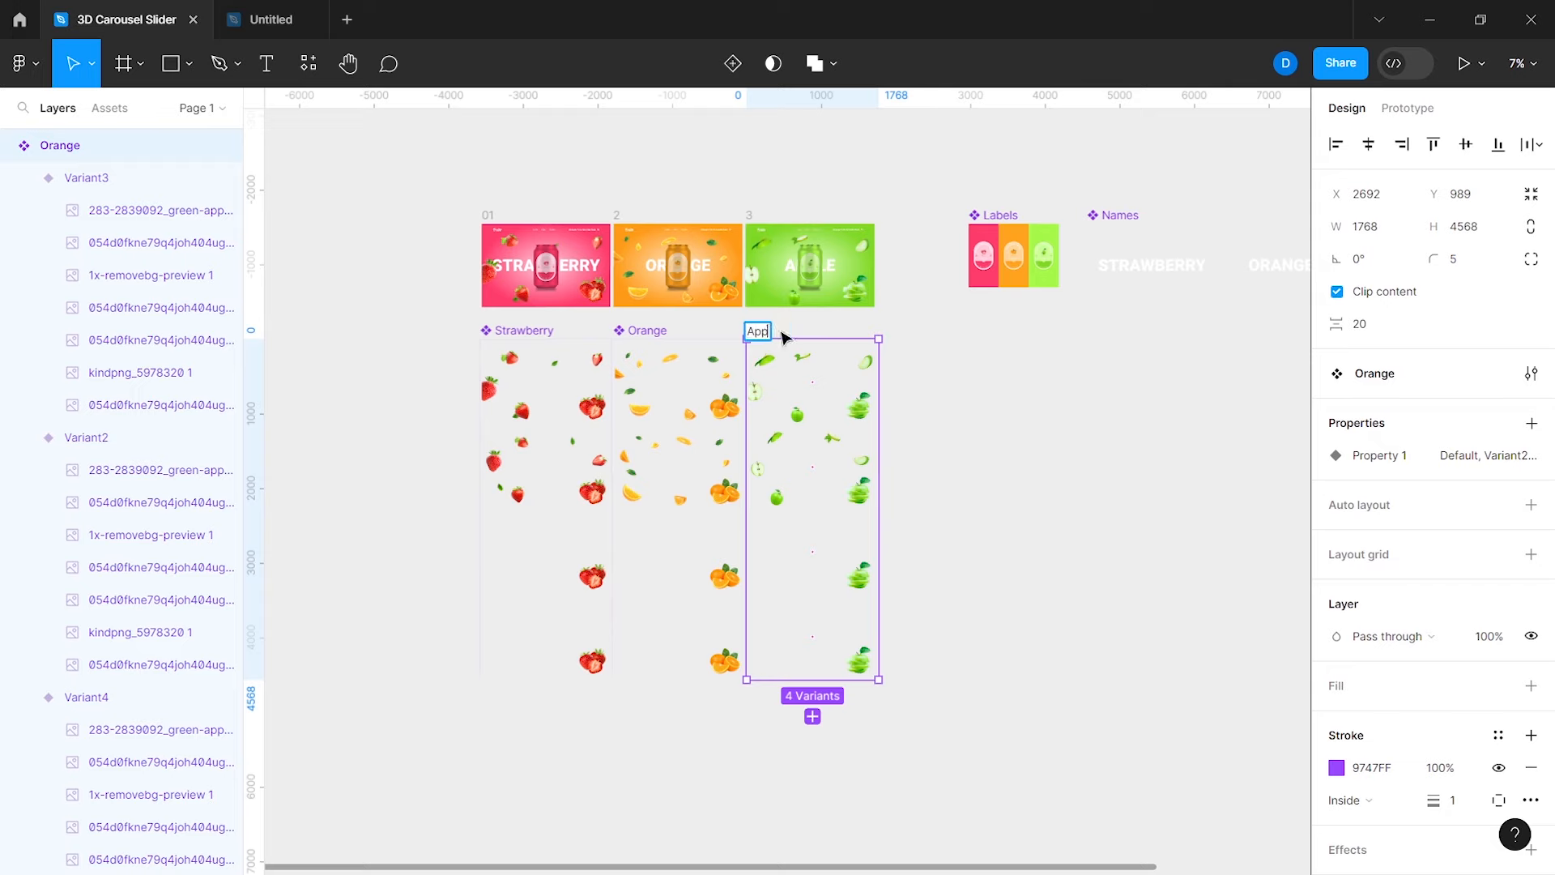
{"action": "type", "text": "Apple"}
{"action": "left_click", "coordinate": [976, 397]}
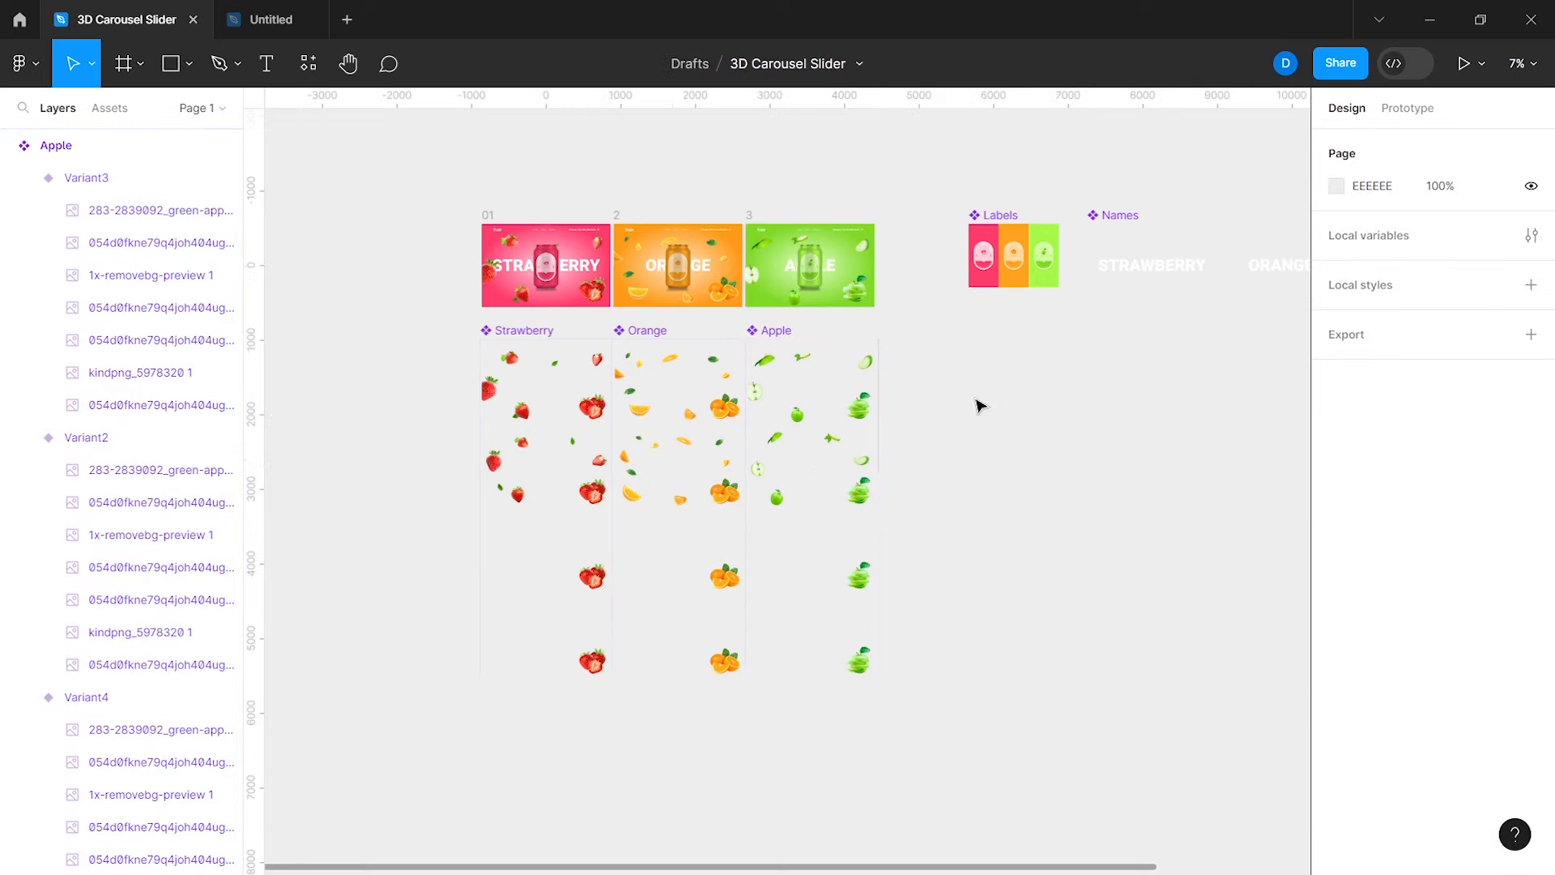
Step: Insert instances of the local Strawberry, Orange and Apple components in a column below the Labels component
{"action": "scroll", "coordinate": [976, 398], "scroll_direction": "right", "scroll_amount": 2}
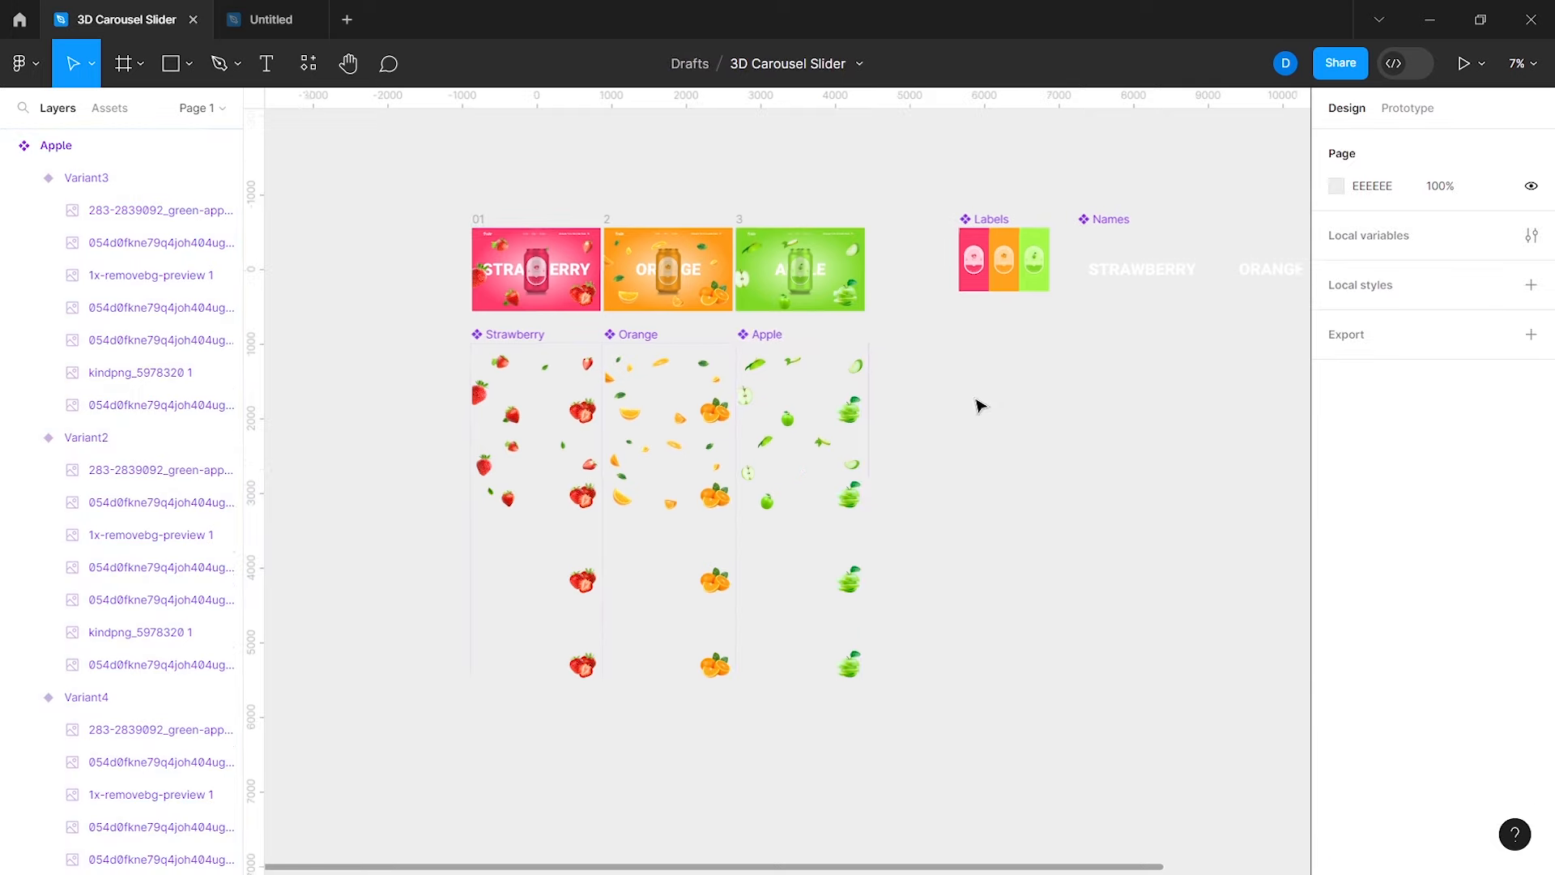
{"action": "left_click", "coordinate": [112, 111]}
{"action": "scroll", "coordinate": [994, 486], "scroll_direction": "up", "scroll_amount": 3}
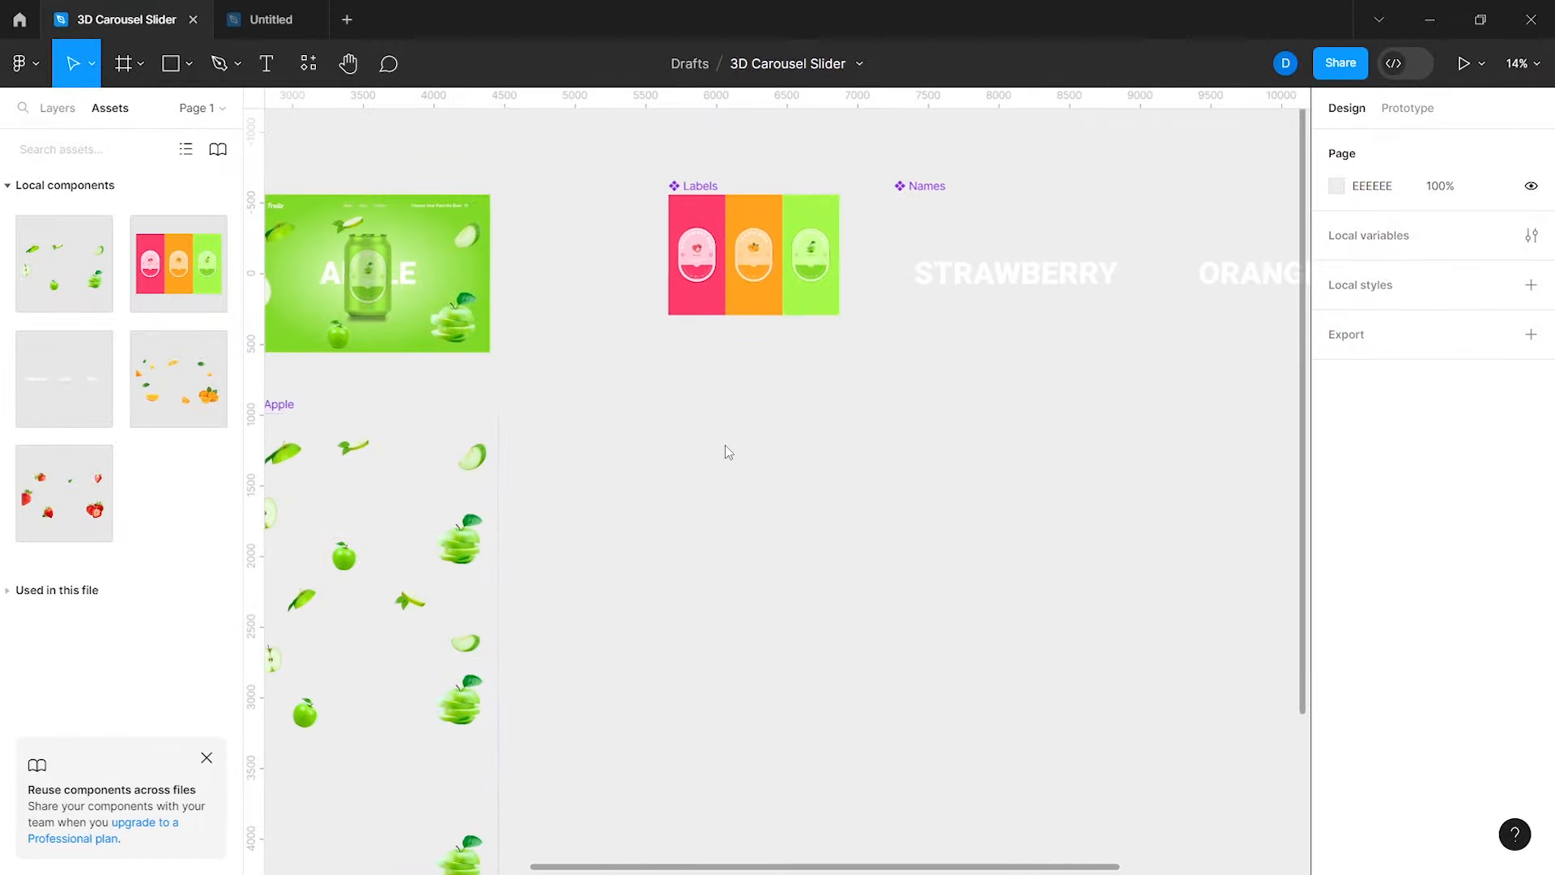
{"action": "left_click_drag", "start_coordinate": [854, 474], "coordinate": [828, 478]}
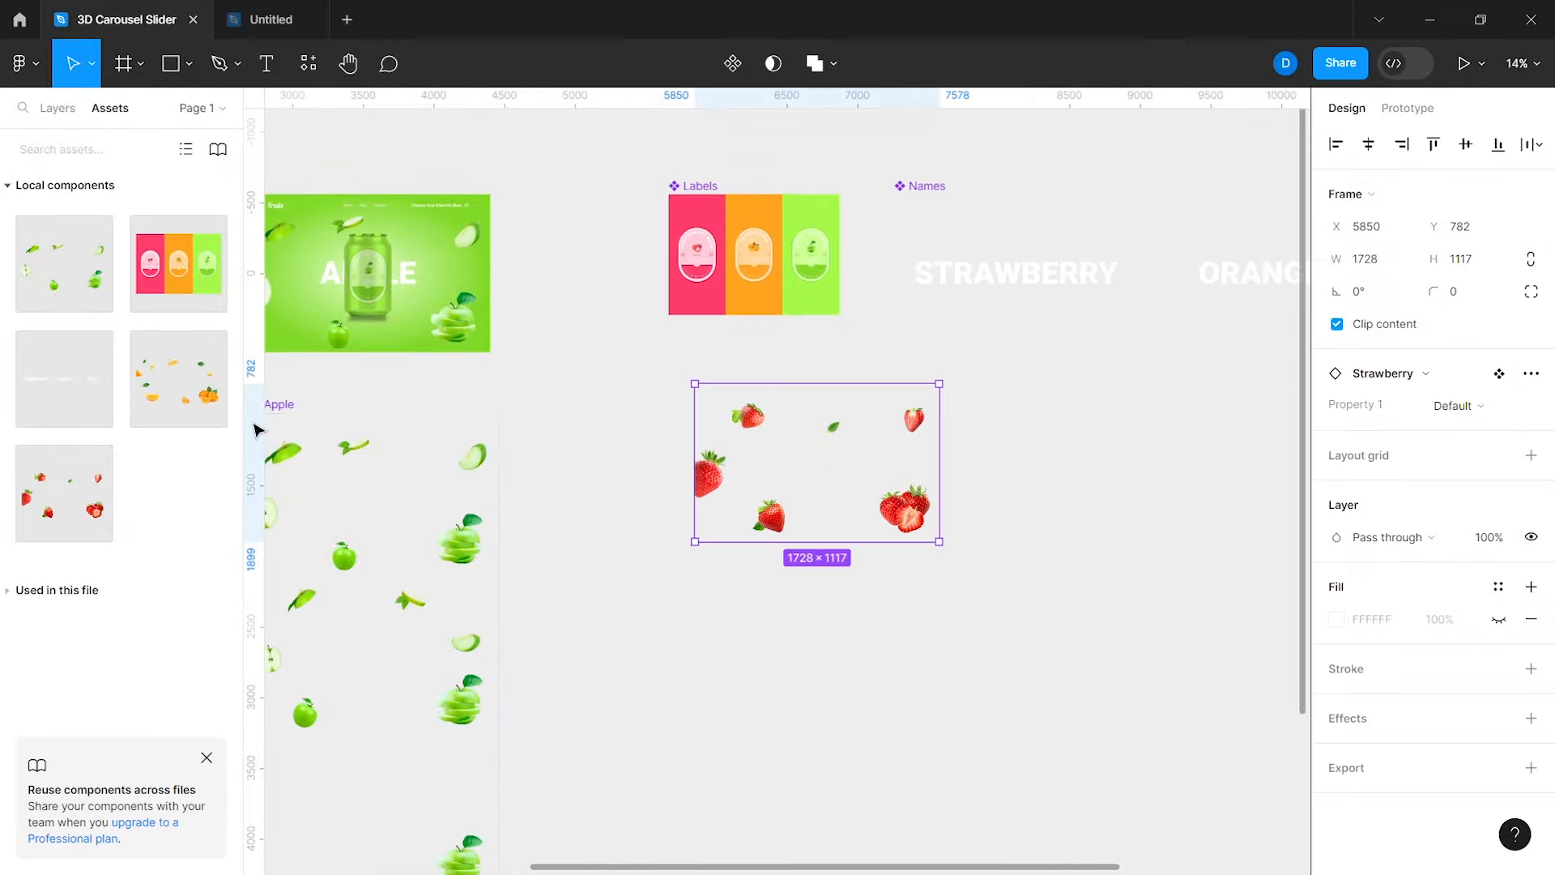
{"action": "left_click_drag", "start_coordinate": [776, 614], "coordinate": [812, 644]}
{"action": "left_click", "coordinate": [71, 275]}
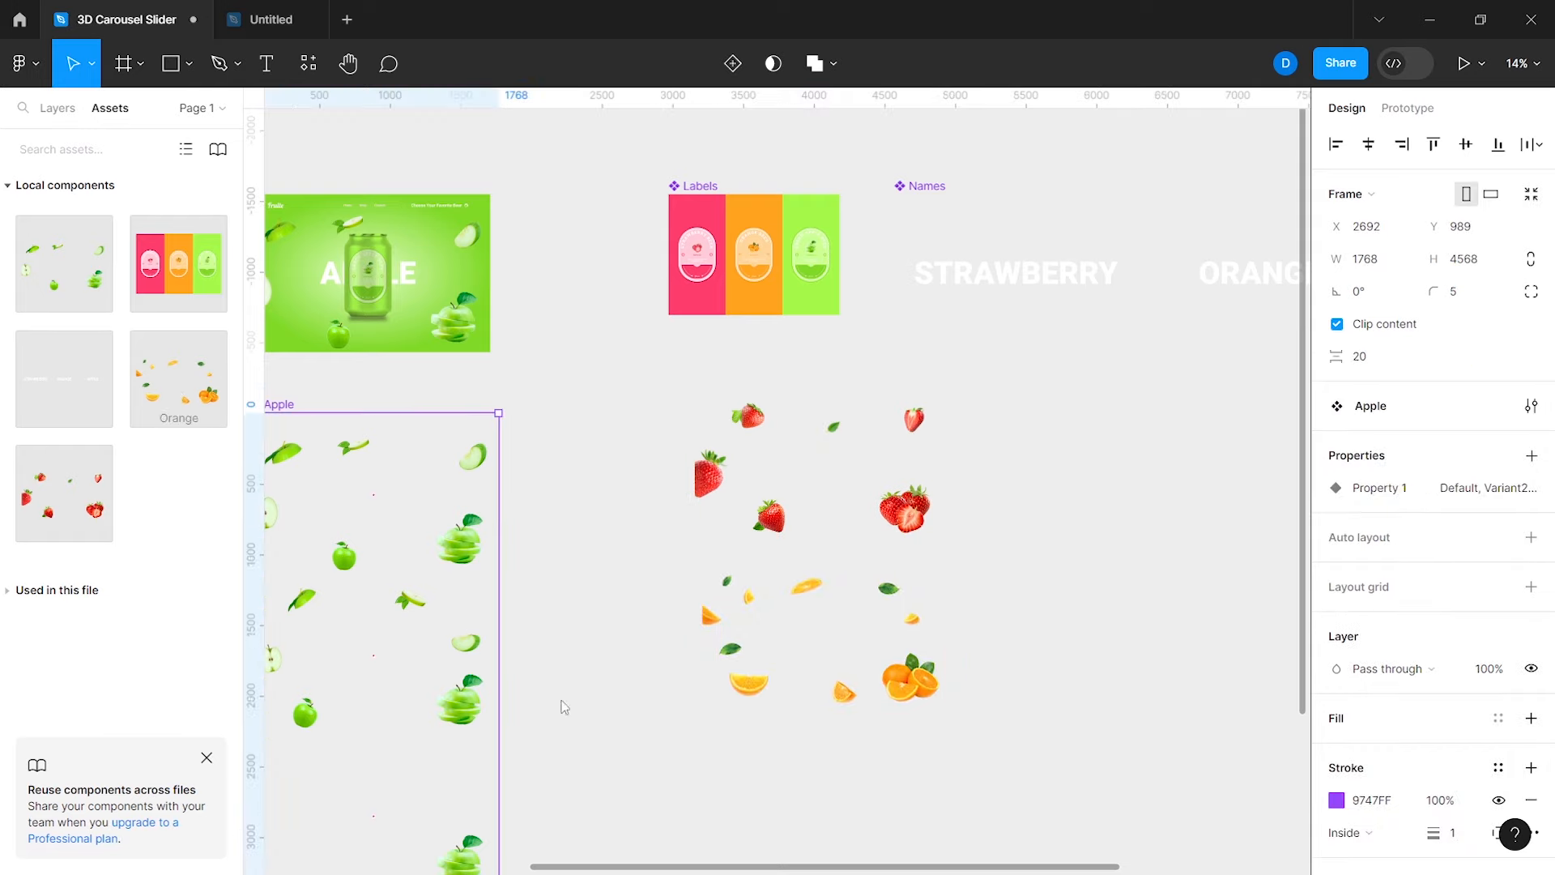
{"action": "left_click", "coordinate": [802, 752]}
{"action": "left_click_drag", "start_coordinate": [796, 819], "coordinate": [800, 819]}
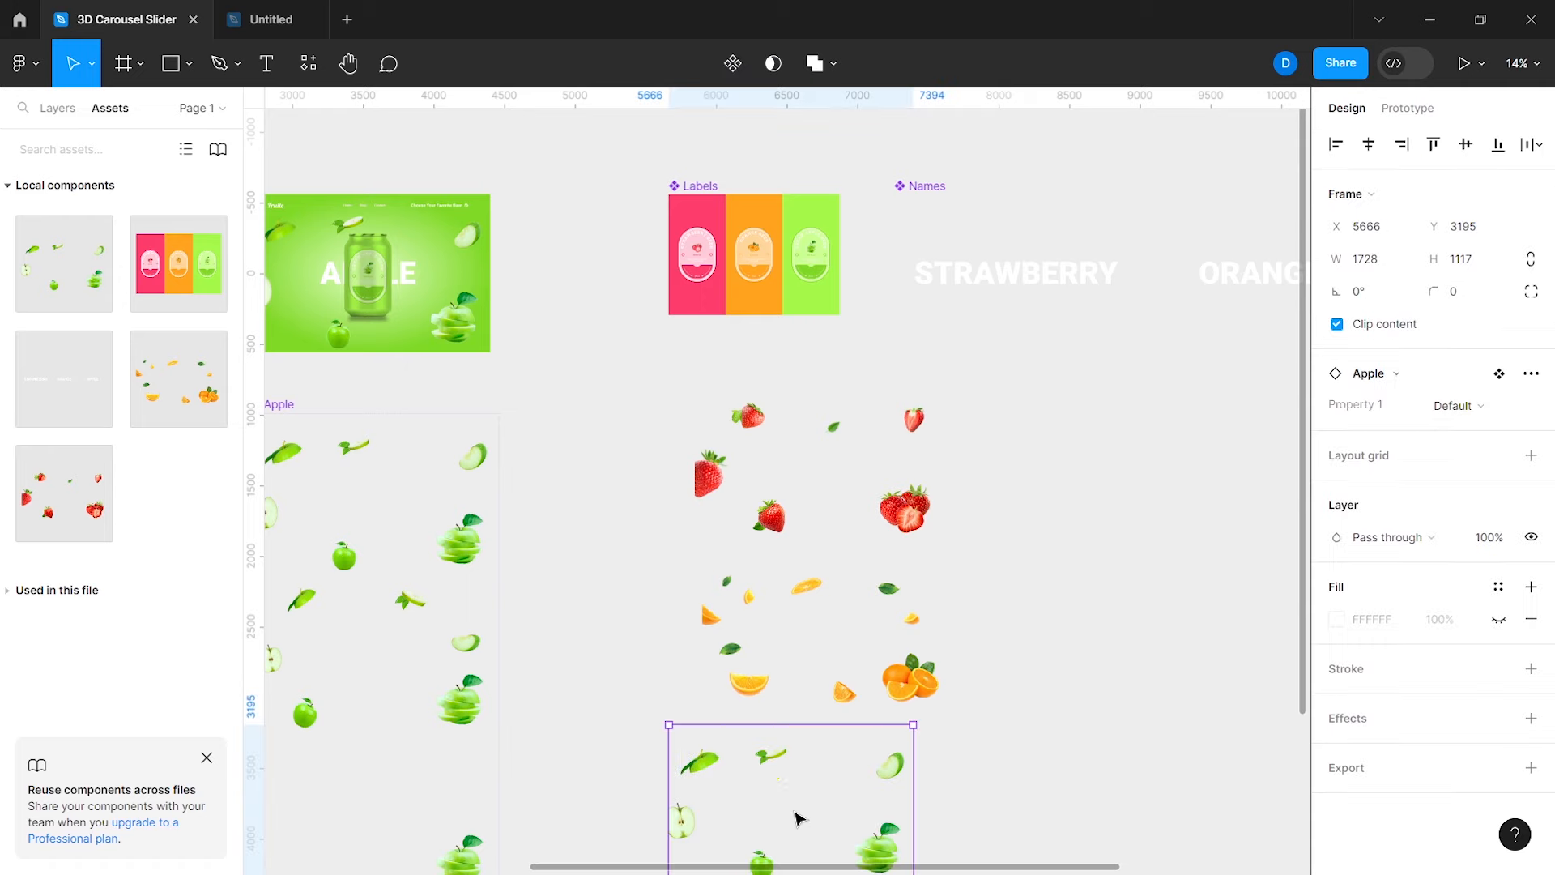
Step: Align the three fruit instances on their horizontal centers, tidy them up and set their vertical spacing to 0
{"action": "scroll", "coordinate": [850, 685], "scroll_direction": "down", "scroll_amount": 2}
{"action": "scroll", "coordinate": [851, 684], "scroll_direction": "right", "scroll_amount": 2}
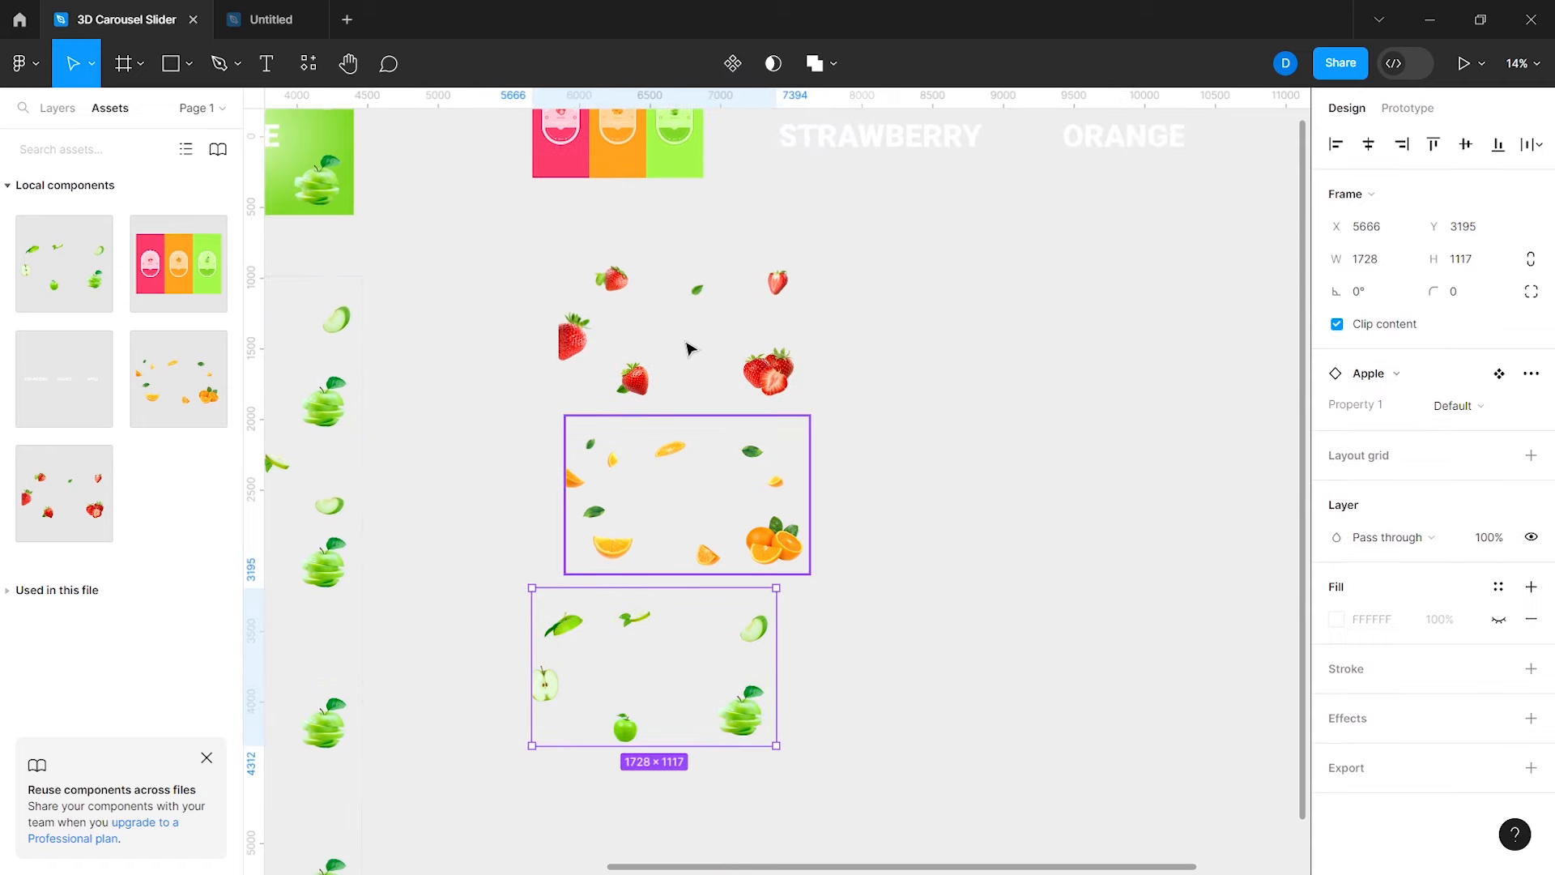
{"action": "left_click", "coordinate": [688, 486], "text": "shift"}
{"action": "left_click", "coordinate": [660, 352], "text": "shift"}
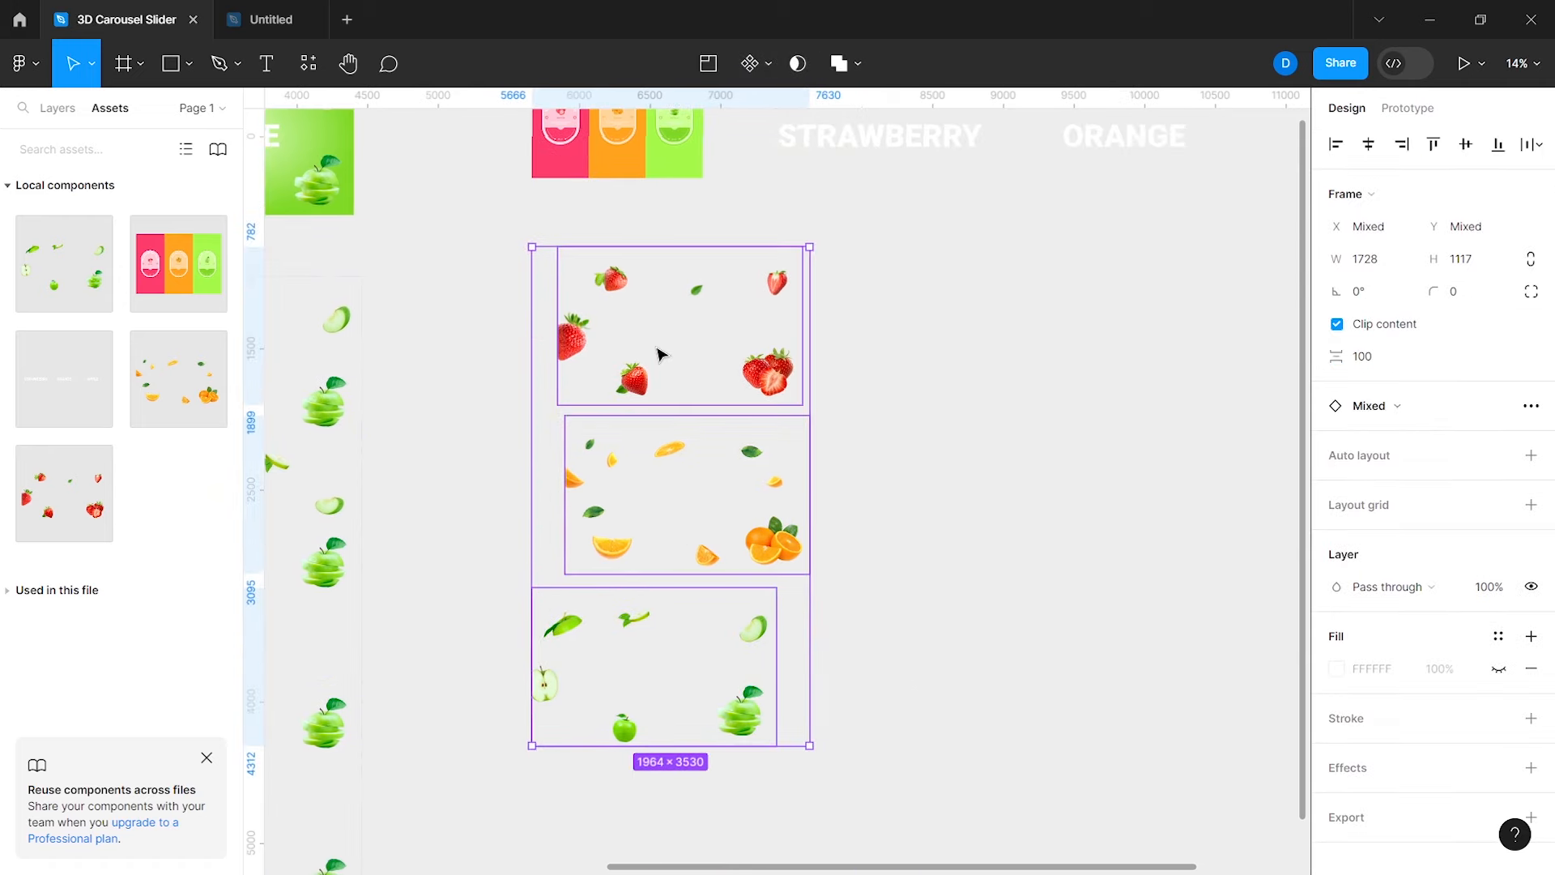
{"action": "left_click", "coordinate": [1370, 147]}
{"action": "left_click", "coordinate": [1531, 144]}
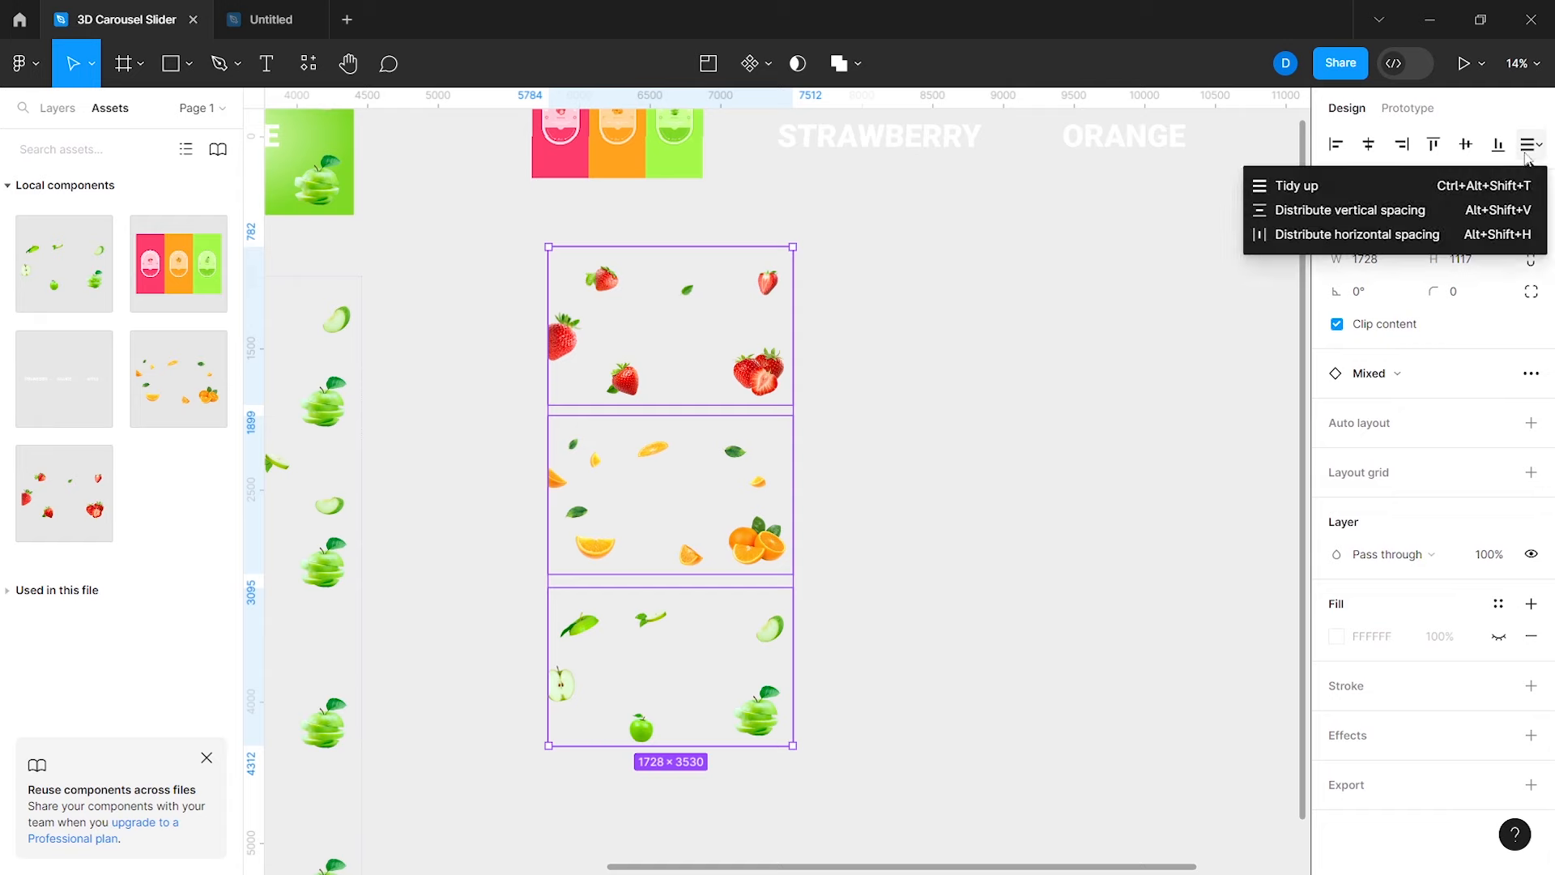
{"action": "left_click", "coordinate": [1472, 187]}
{"action": "left_click", "coordinate": [1377, 365]}
{"action": "type", "text": "0"}
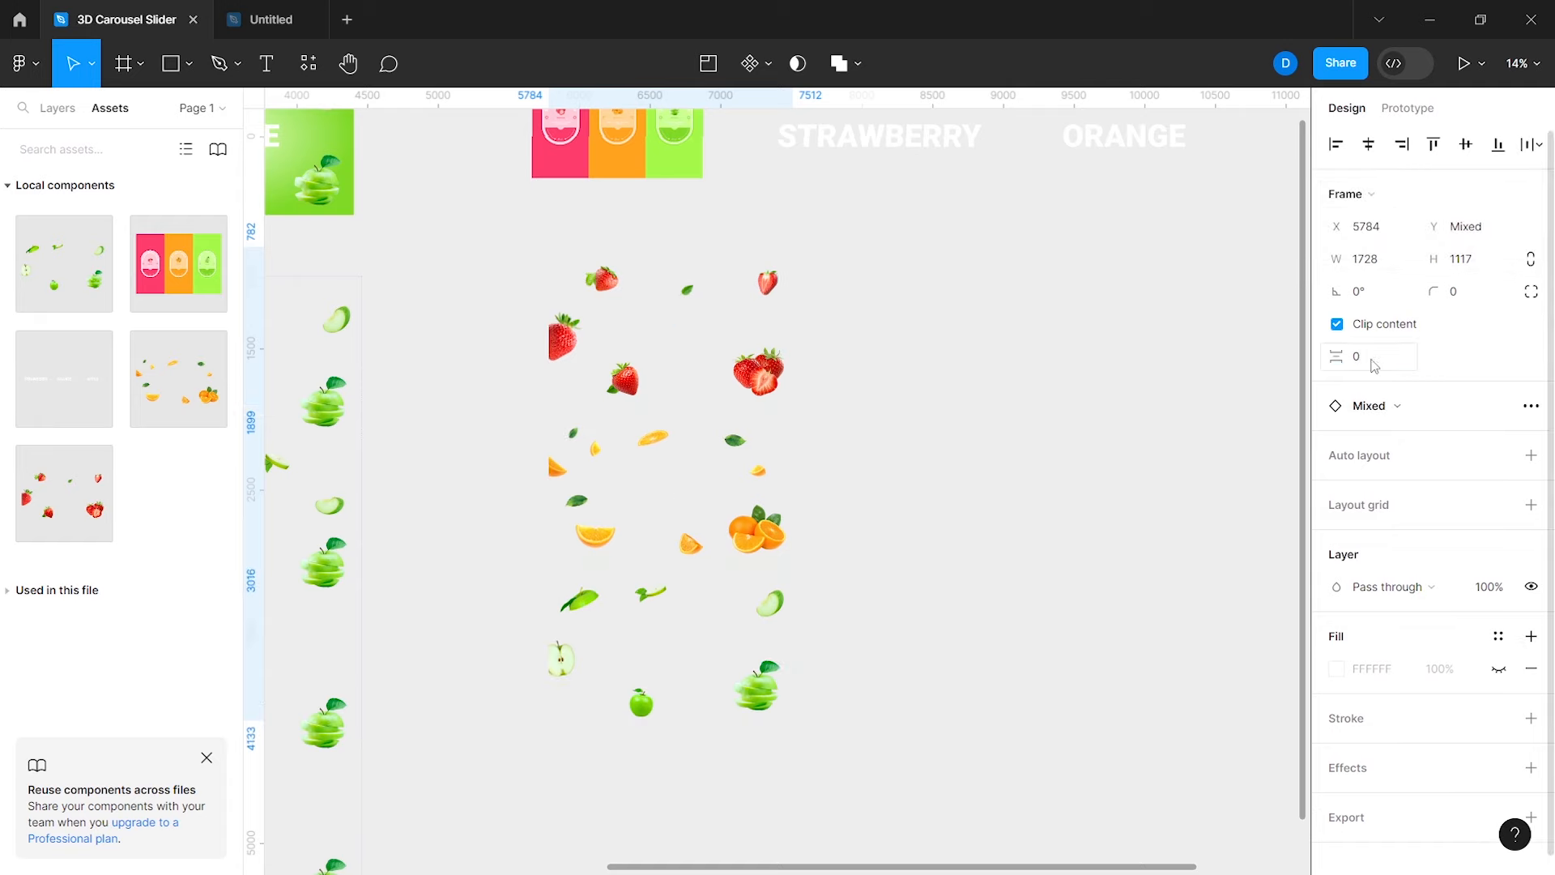
{"action": "key", "text": "Return"}
Step: Combine the three stacked fruit instances into a single component and rename it Fruits
{"action": "left_click", "coordinate": [750, 65]}
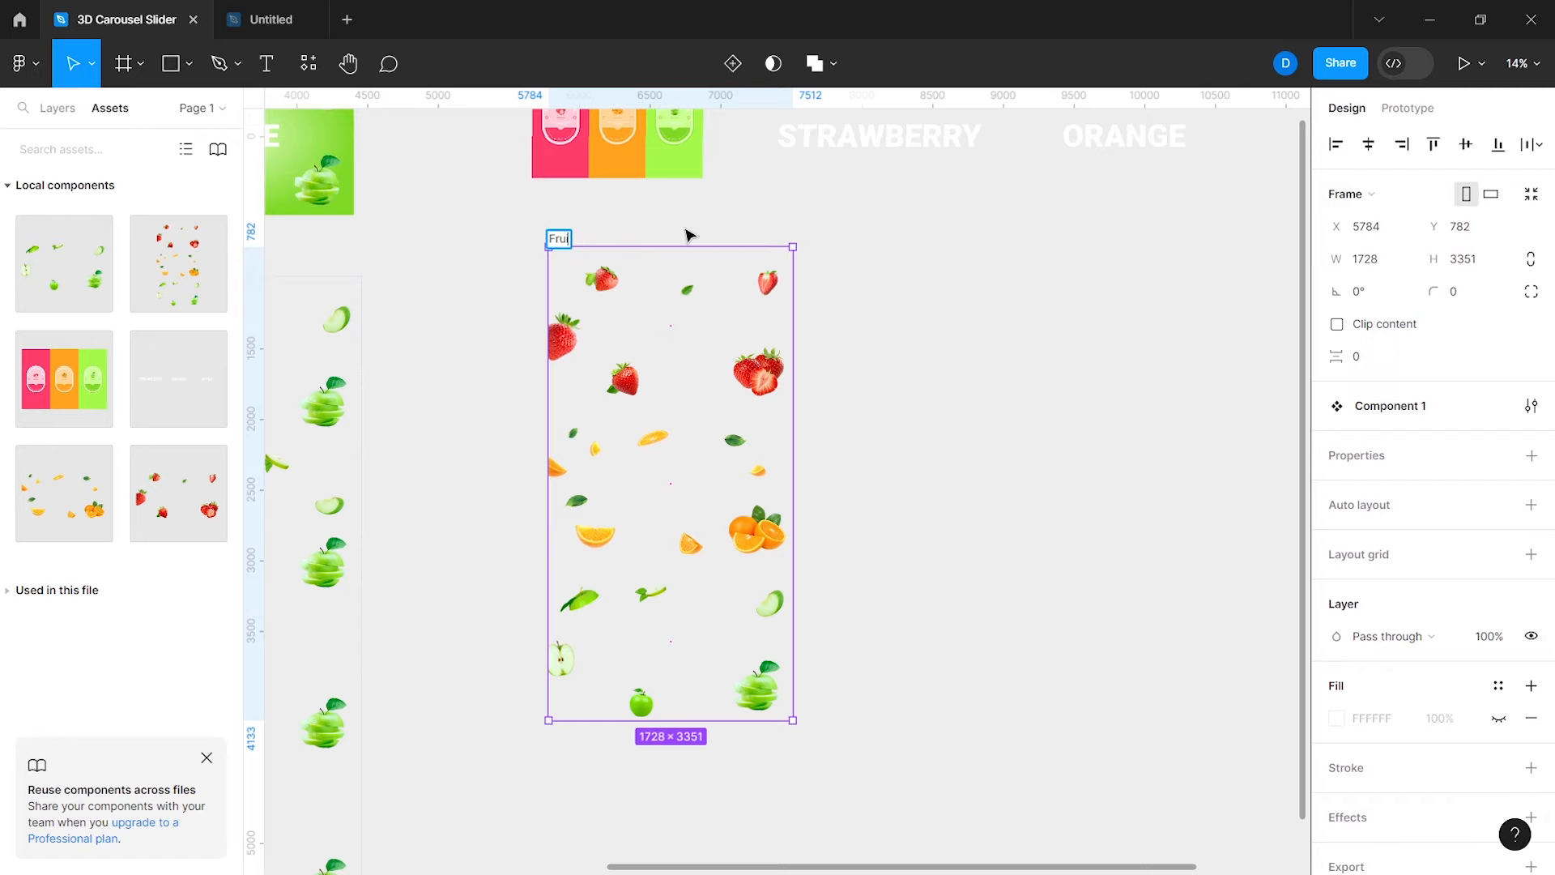
{"action": "key", "text": "Return"}
{"action": "scroll", "coordinate": [911, 340], "scroll_direction": "left", "scroll_amount": 4}
{"action": "left_click_drag", "start_coordinate": [829, 239], "coordinate": [811, 267]}
{"action": "left_click", "coordinate": [693, 353]}
{"action": "scroll", "coordinate": [694, 353], "scroll_direction": "left", "scroll_amount": 1}
{"action": "scroll", "coordinate": [693, 350], "scroll_direction": "down", "scroll_amount": 2}
{"action": "scroll", "coordinate": [693, 355], "scroll_direction": "up", "scroll_amount": 2}
{"action": "scroll", "coordinate": [693, 355], "scroll_direction": "left", "scroll_amount": 2}
Step: Delete all the loose strawberry and leaf images from frame 01, keeping the can, text and header
{"action": "left_click", "coordinate": [61, 112]}
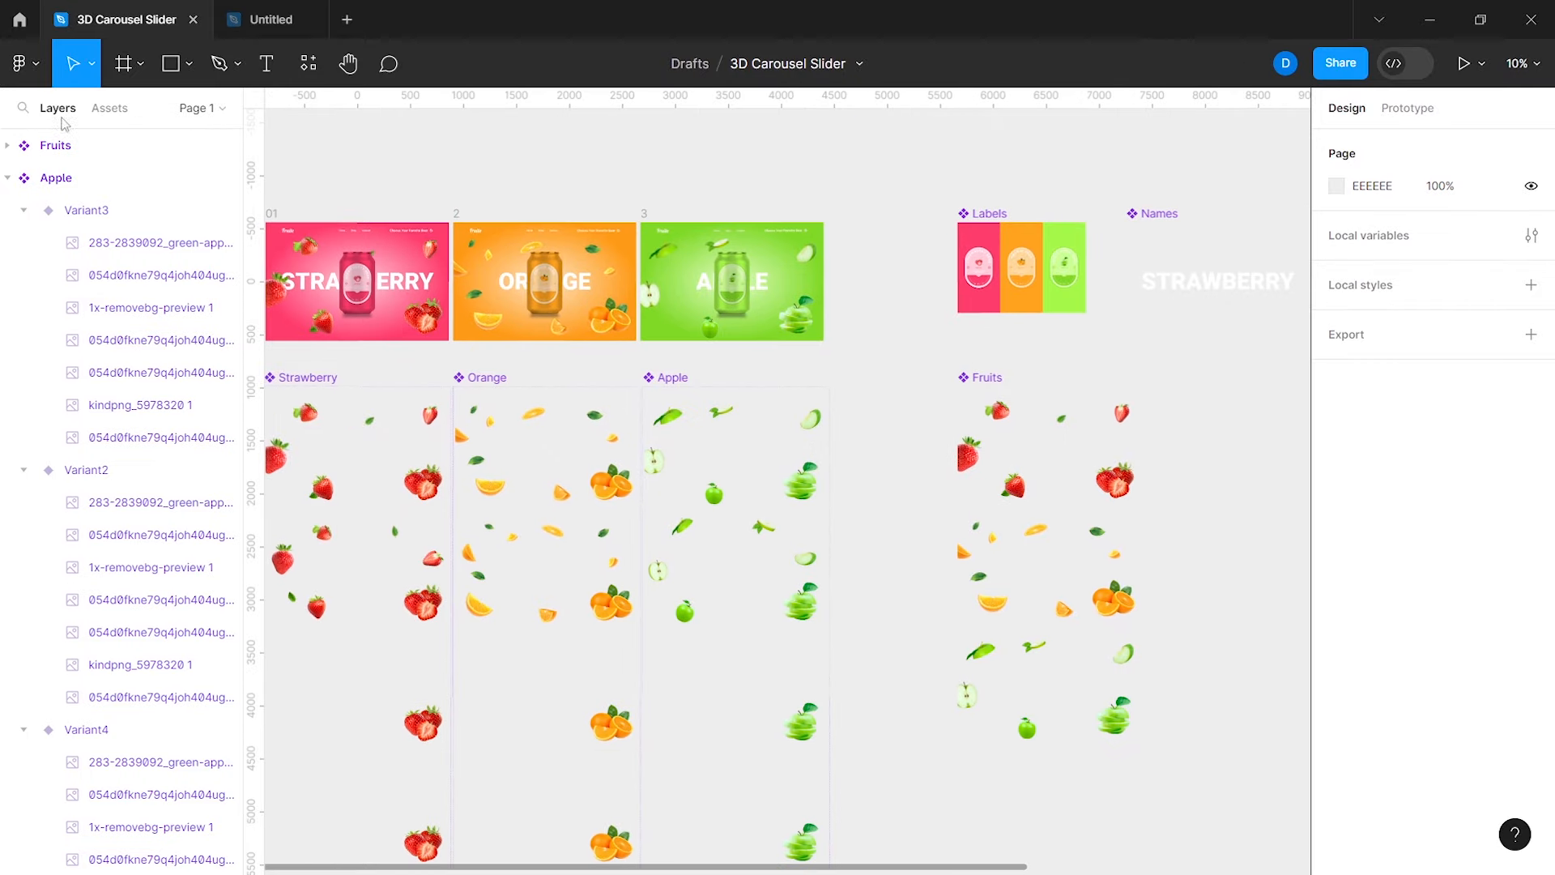
{"action": "scroll", "coordinate": [679, 357], "scroll_direction": "left", "scroll_amount": 3}
{"action": "left_click", "coordinate": [1180, 474]}
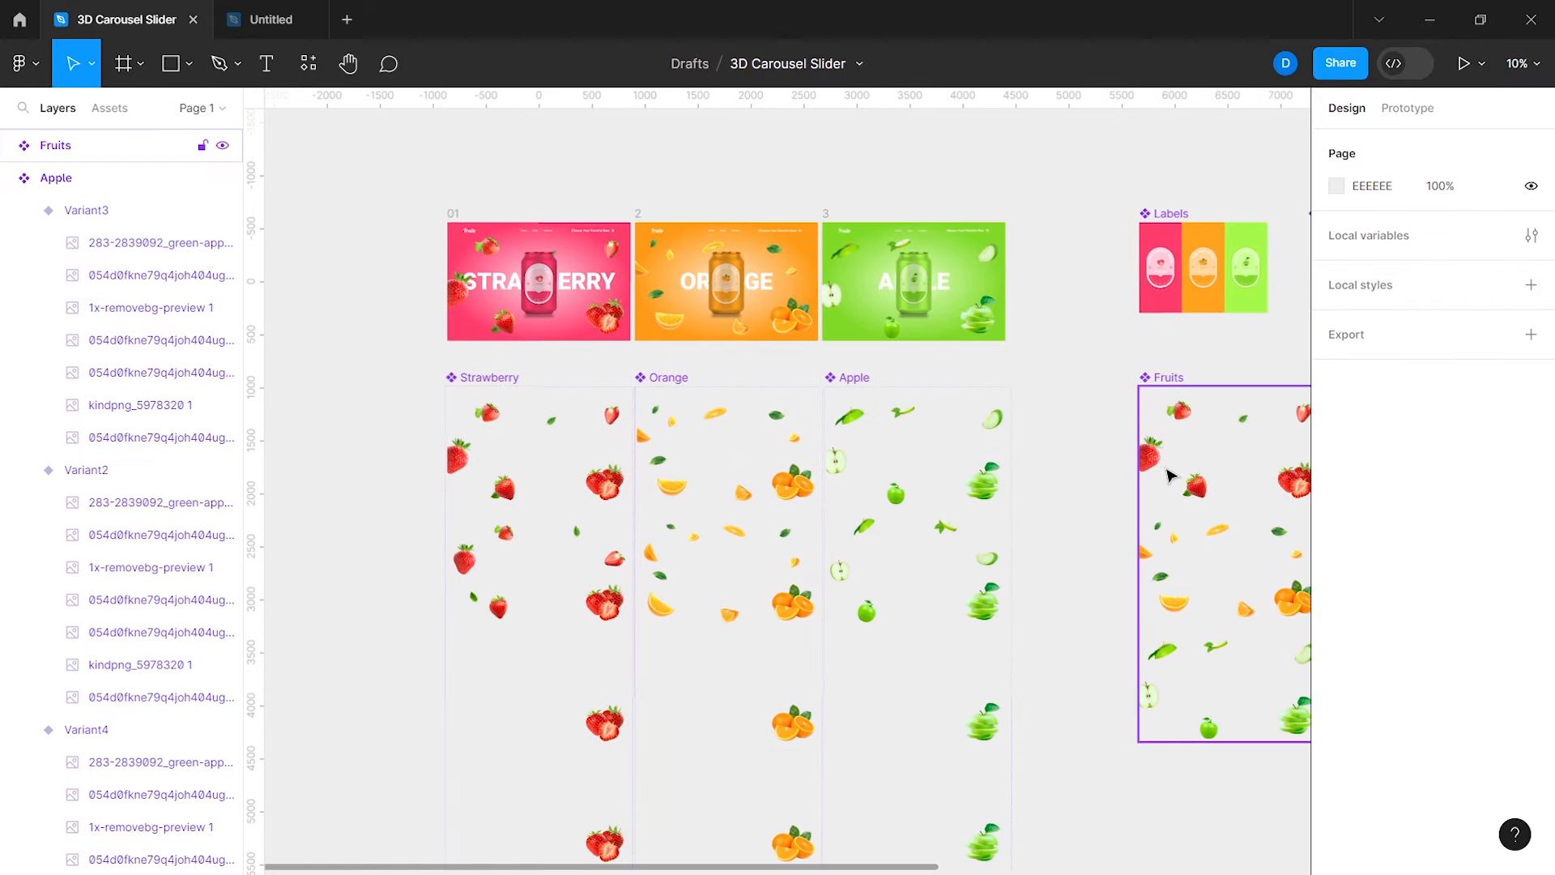
{"action": "left_click", "coordinate": [454, 217]}
{"action": "scroll", "coordinate": [452, 216], "scroll_direction": "up", "scroll_amount": 5}
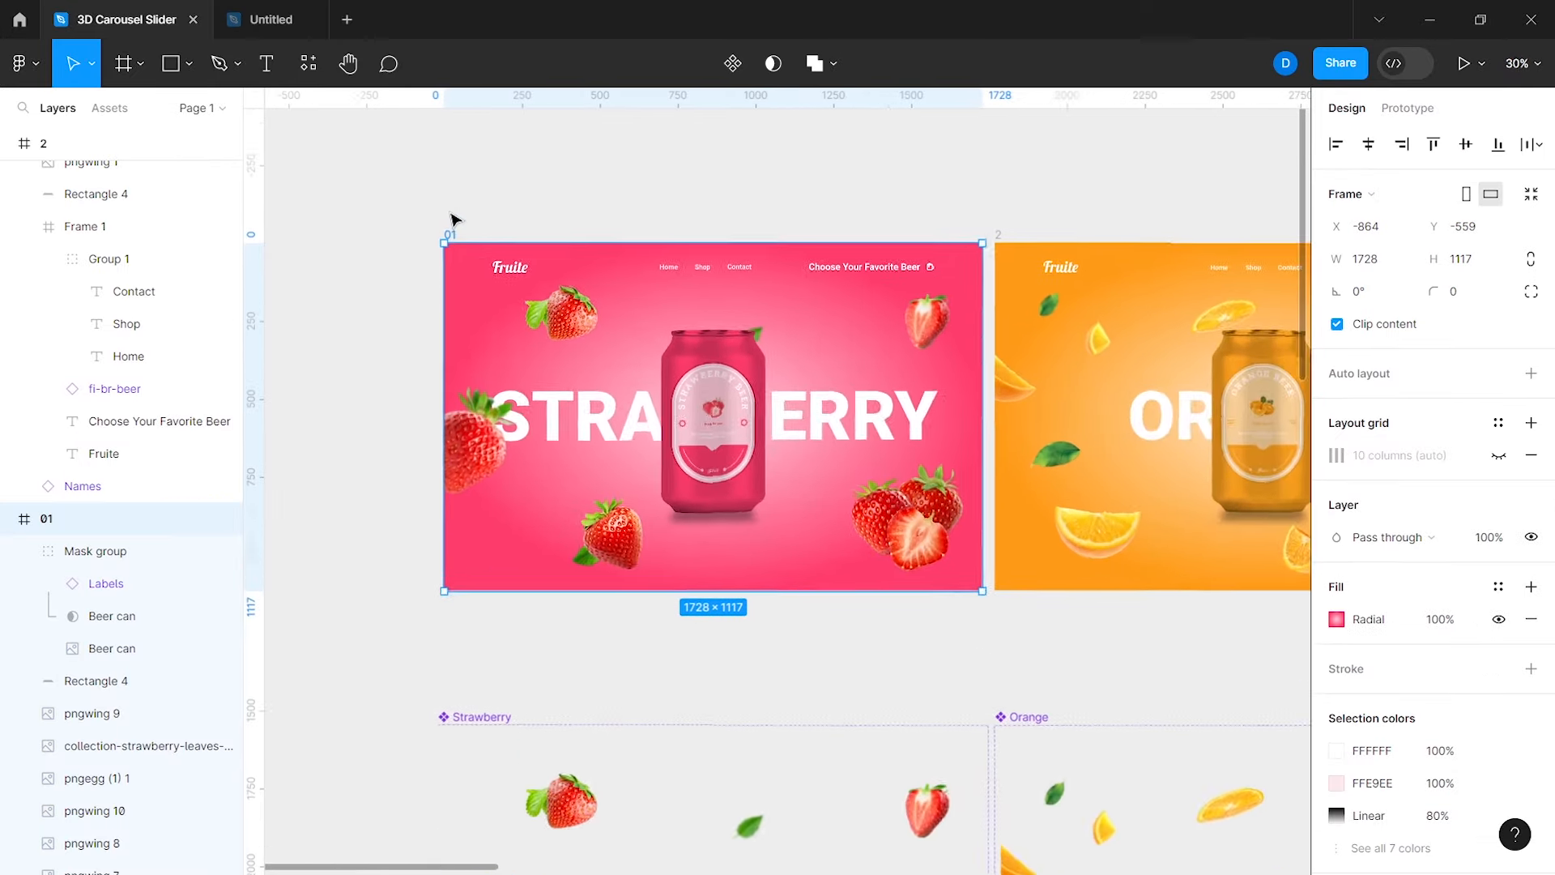
{"action": "left_click", "coordinate": [480, 421]}
{"action": "left_click", "coordinate": [557, 290], "text": "shift"}
{"action": "left_click", "coordinate": [557, 290], "text": "shift"}
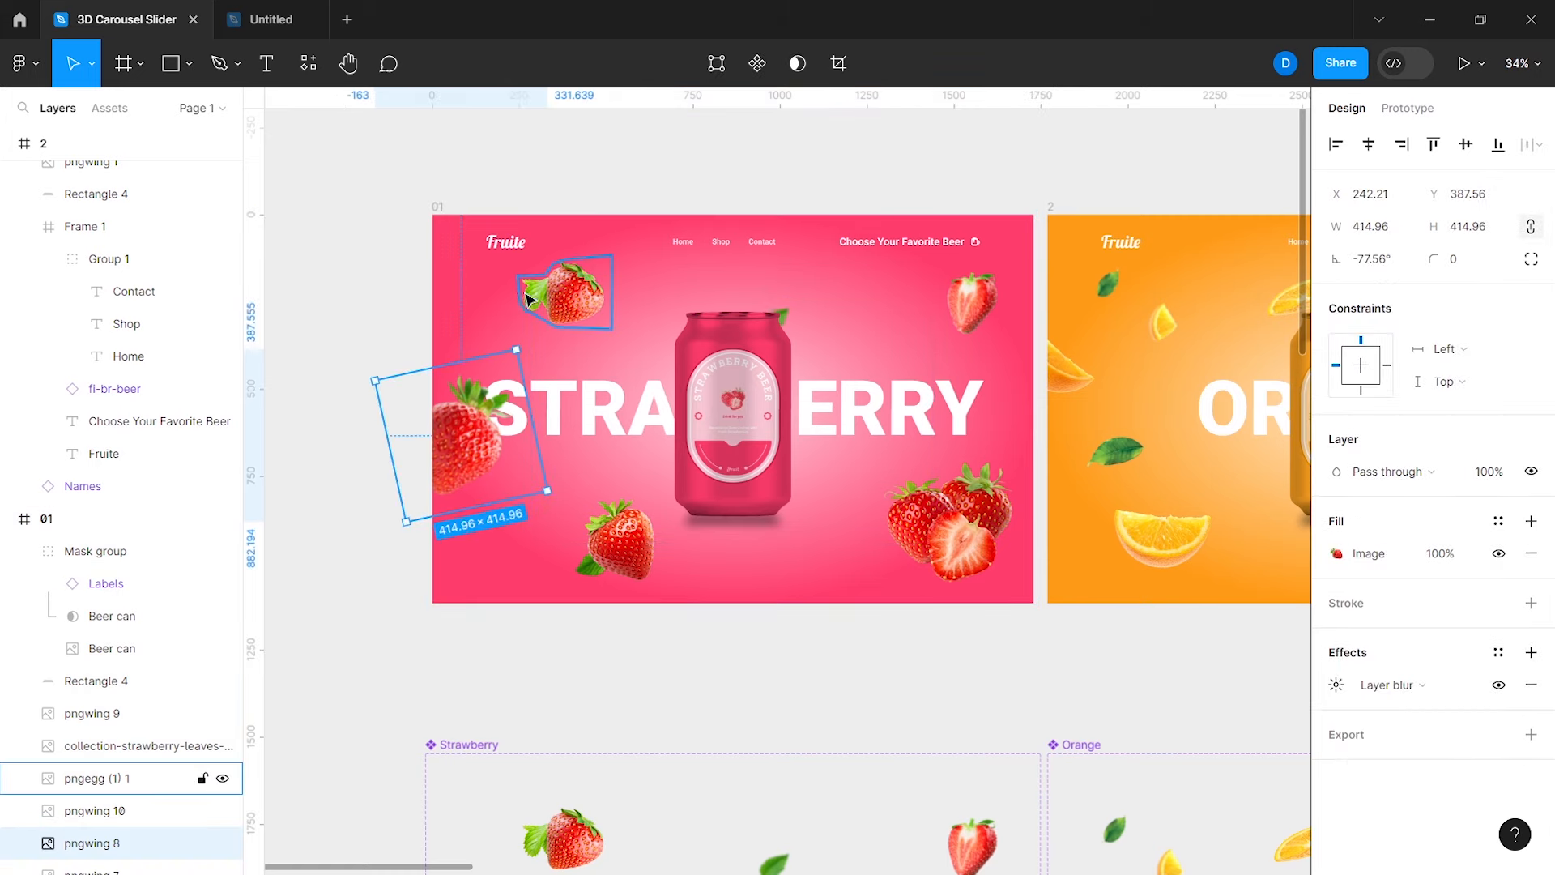
{"action": "left_click", "coordinate": [520, 295], "text": "shift"}
{"action": "left_click", "coordinate": [624, 562], "text": "shift"}
{"action": "left_click", "coordinate": [970, 551], "text": "shift"}
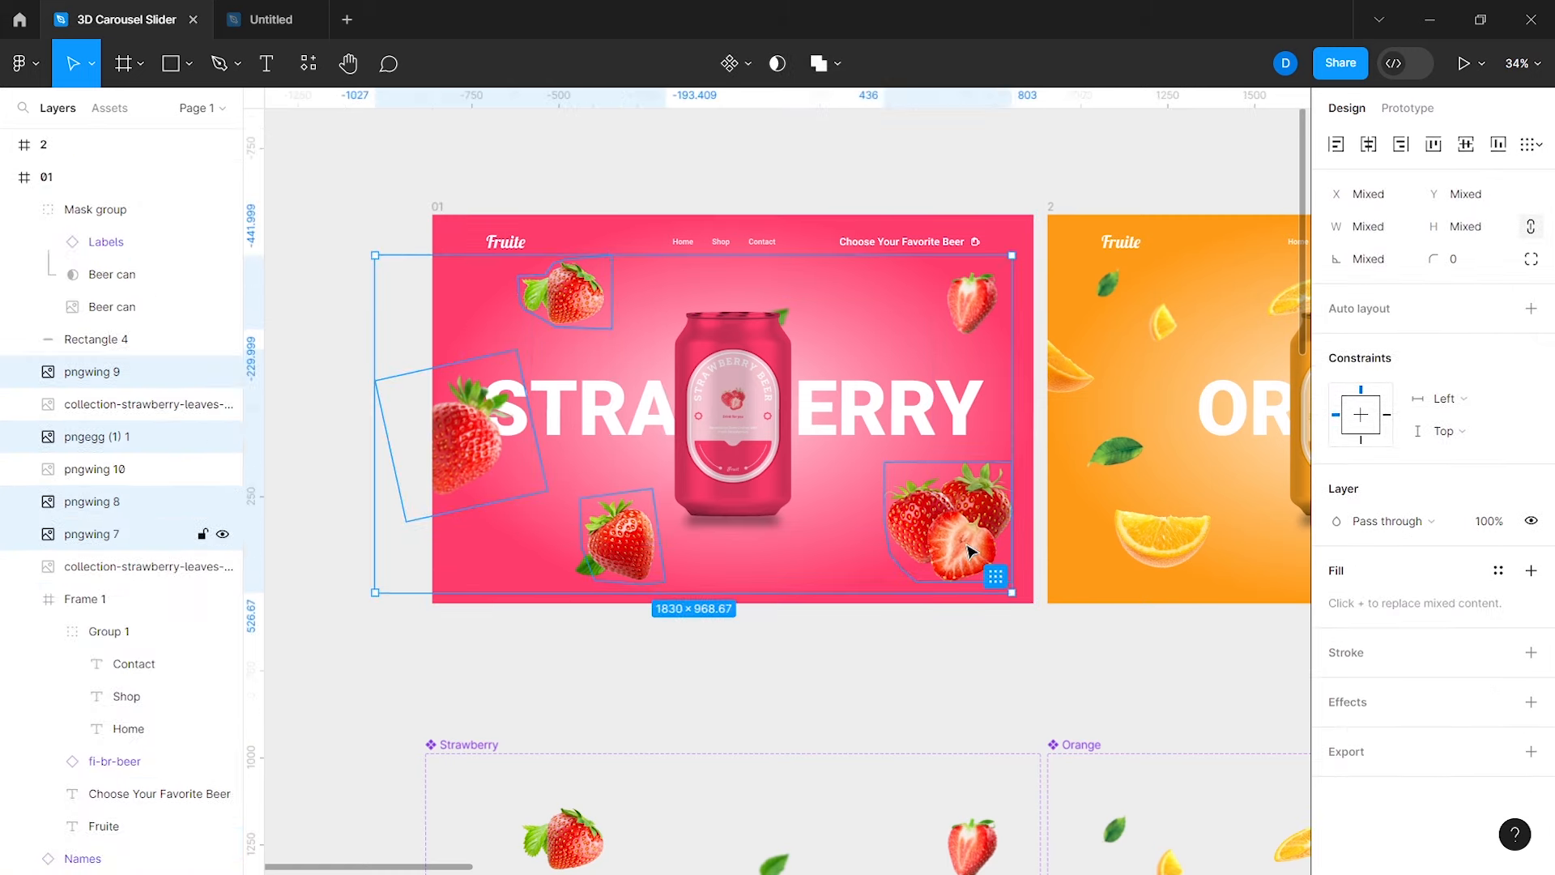
{"action": "left_click", "coordinate": [985, 306], "text": "shift"}
{"action": "left_click", "coordinate": [146, 407], "text": "shift"}
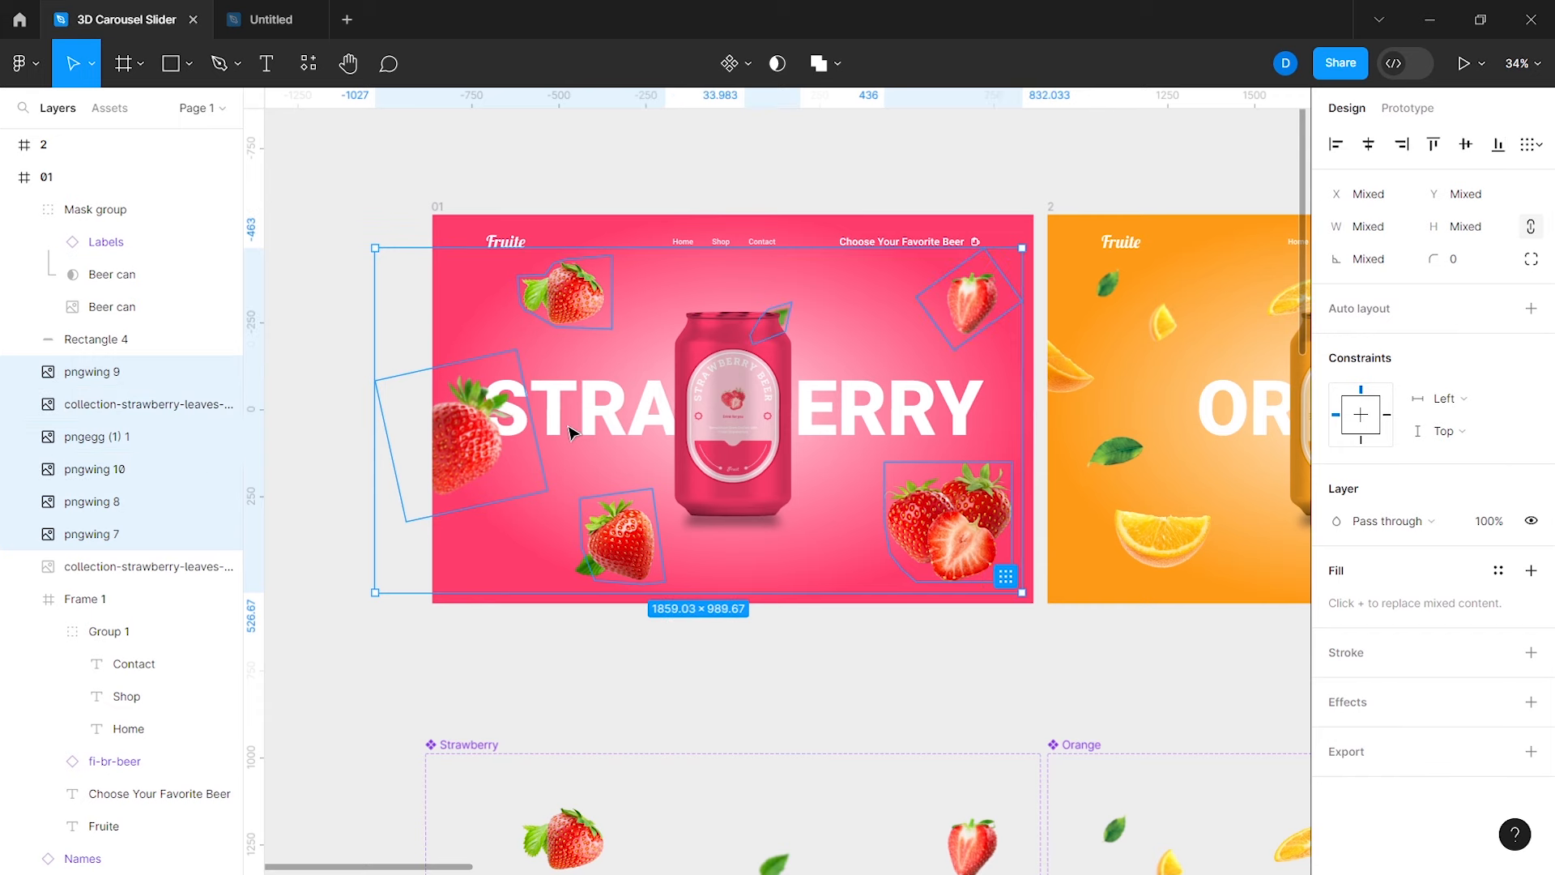
{"action": "key", "text": "Delete"}
{"action": "left_click", "coordinate": [592, 577]}
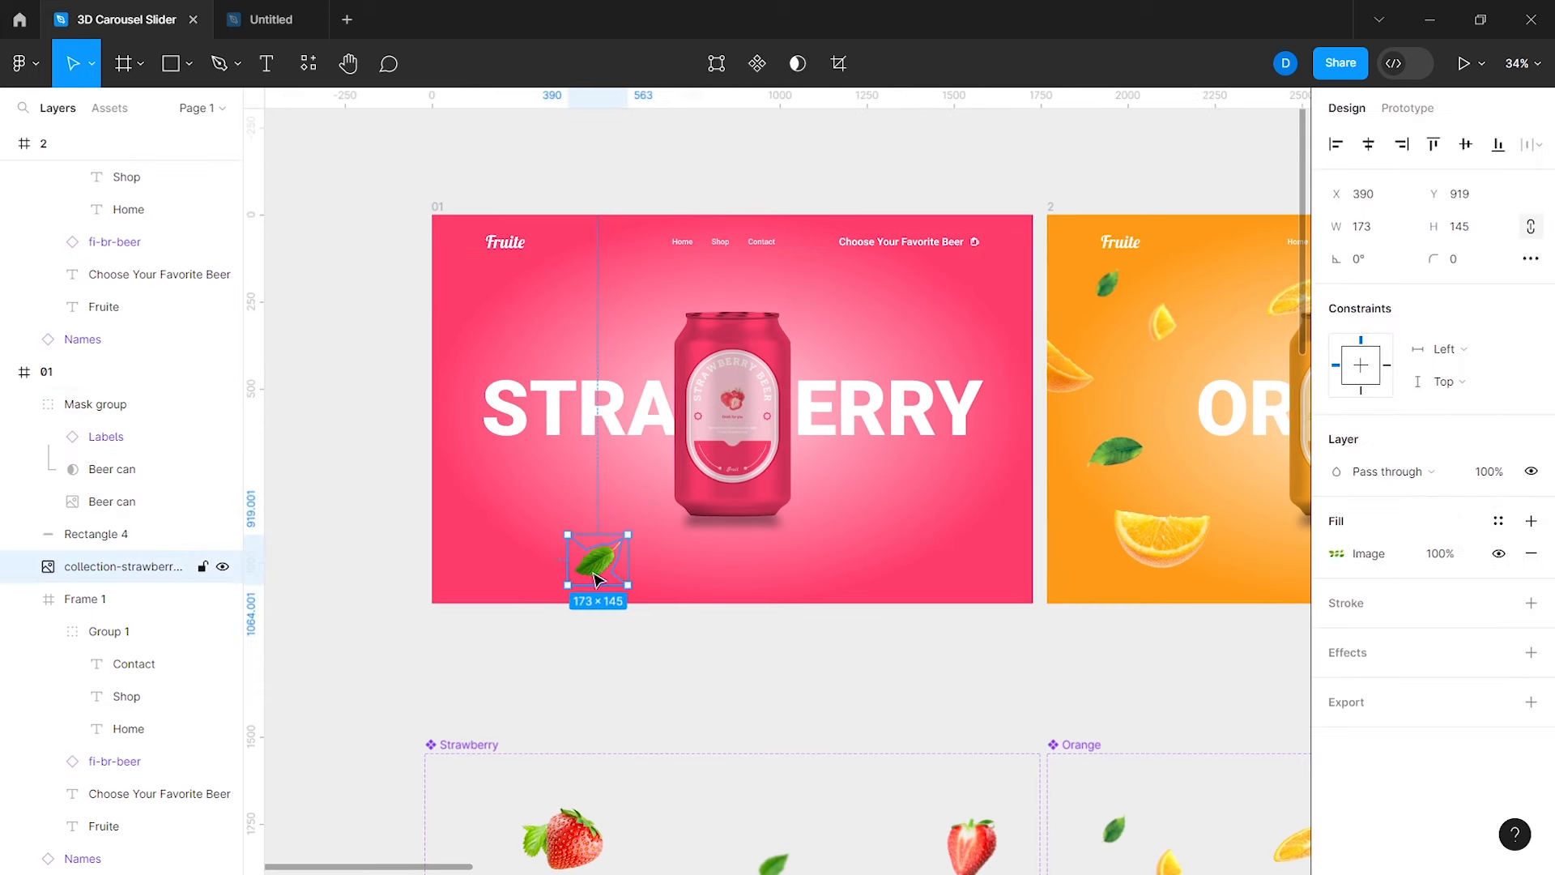
{"action": "key", "text": "Delete"}
Step: Insert a Fruits instance into frame 01 and align it to the frame's horizontal center and top edge
{"action": "left_click", "coordinate": [634, 585]}
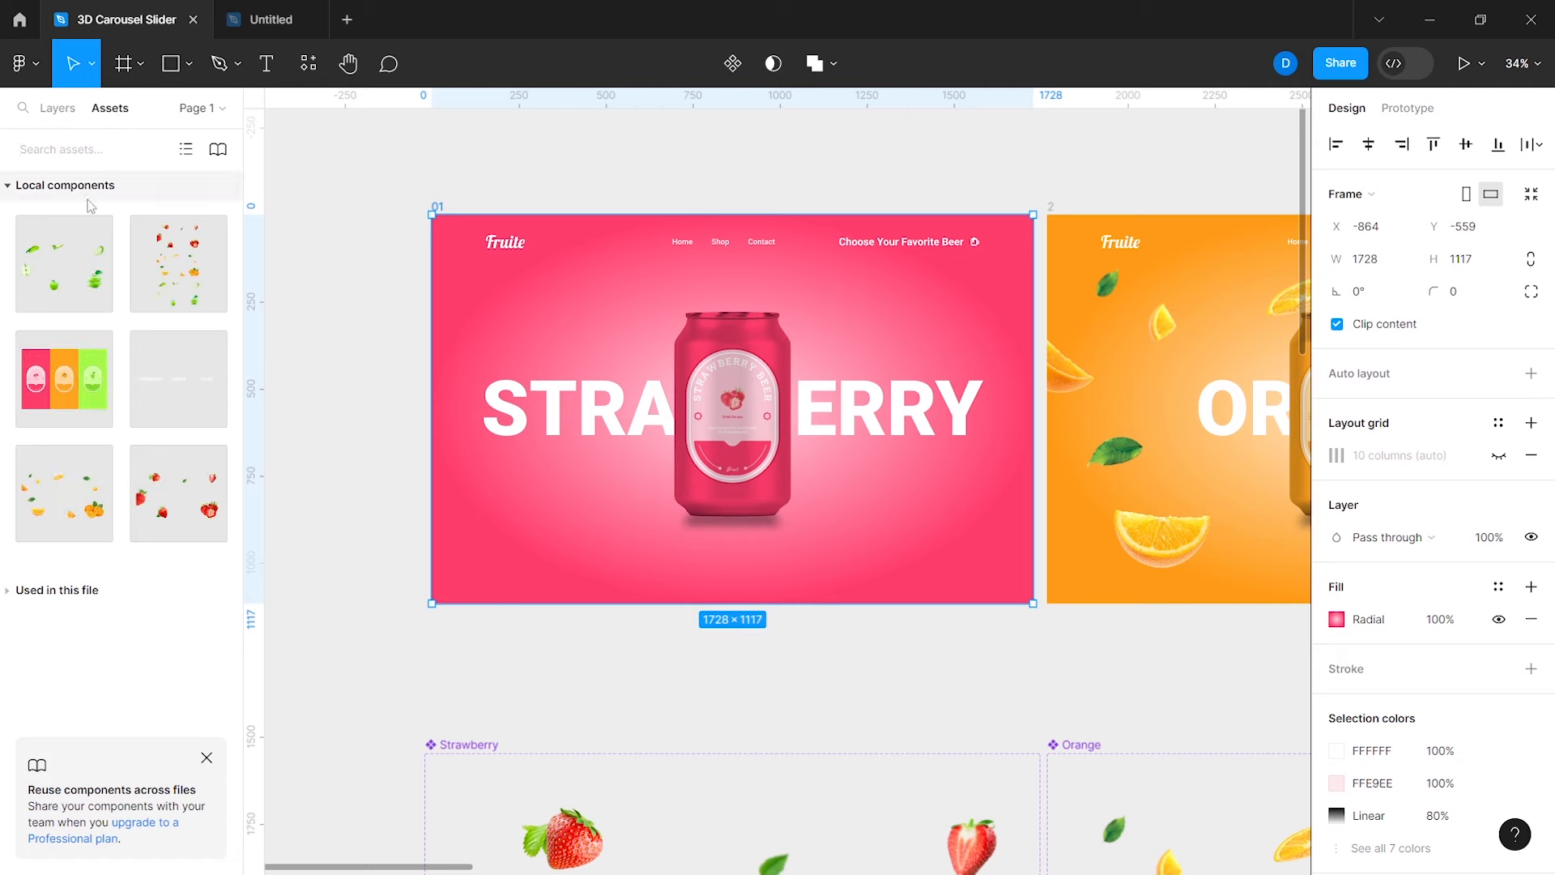
{"action": "left_click_drag", "start_coordinate": [179, 292], "coordinate": [570, 373]}
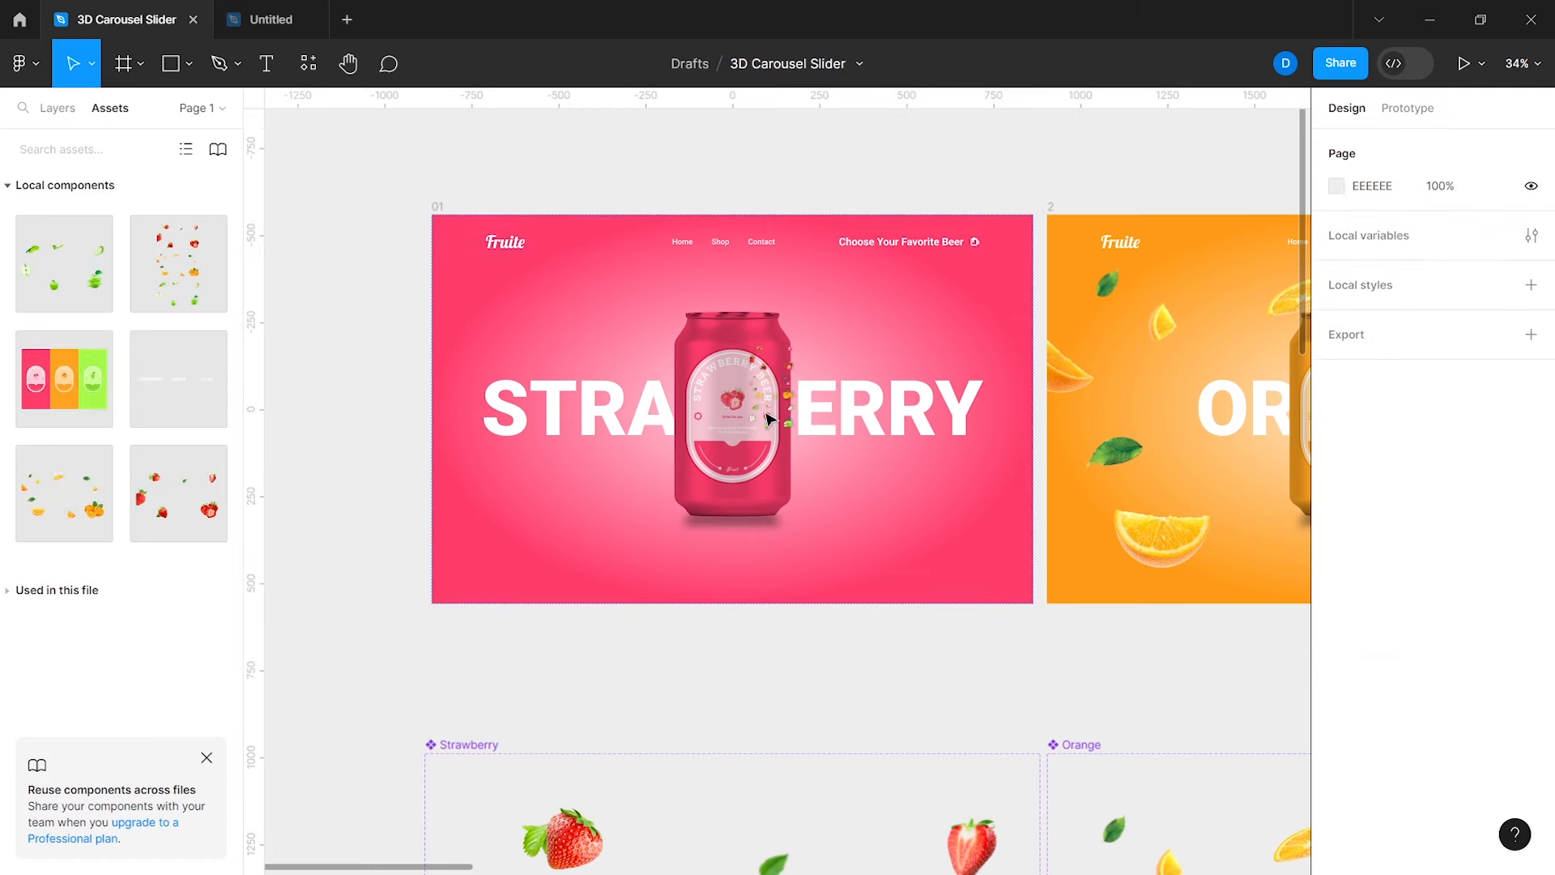
{"action": "left_click_drag", "start_coordinate": [768, 418], "coordinate": [804, 572]}
{"action": "left_click_drag", "start_coordinate": [838, 389], "coordinate": [817, 531]}
{"action": "left_click", "coordinate": [1369, 146]}
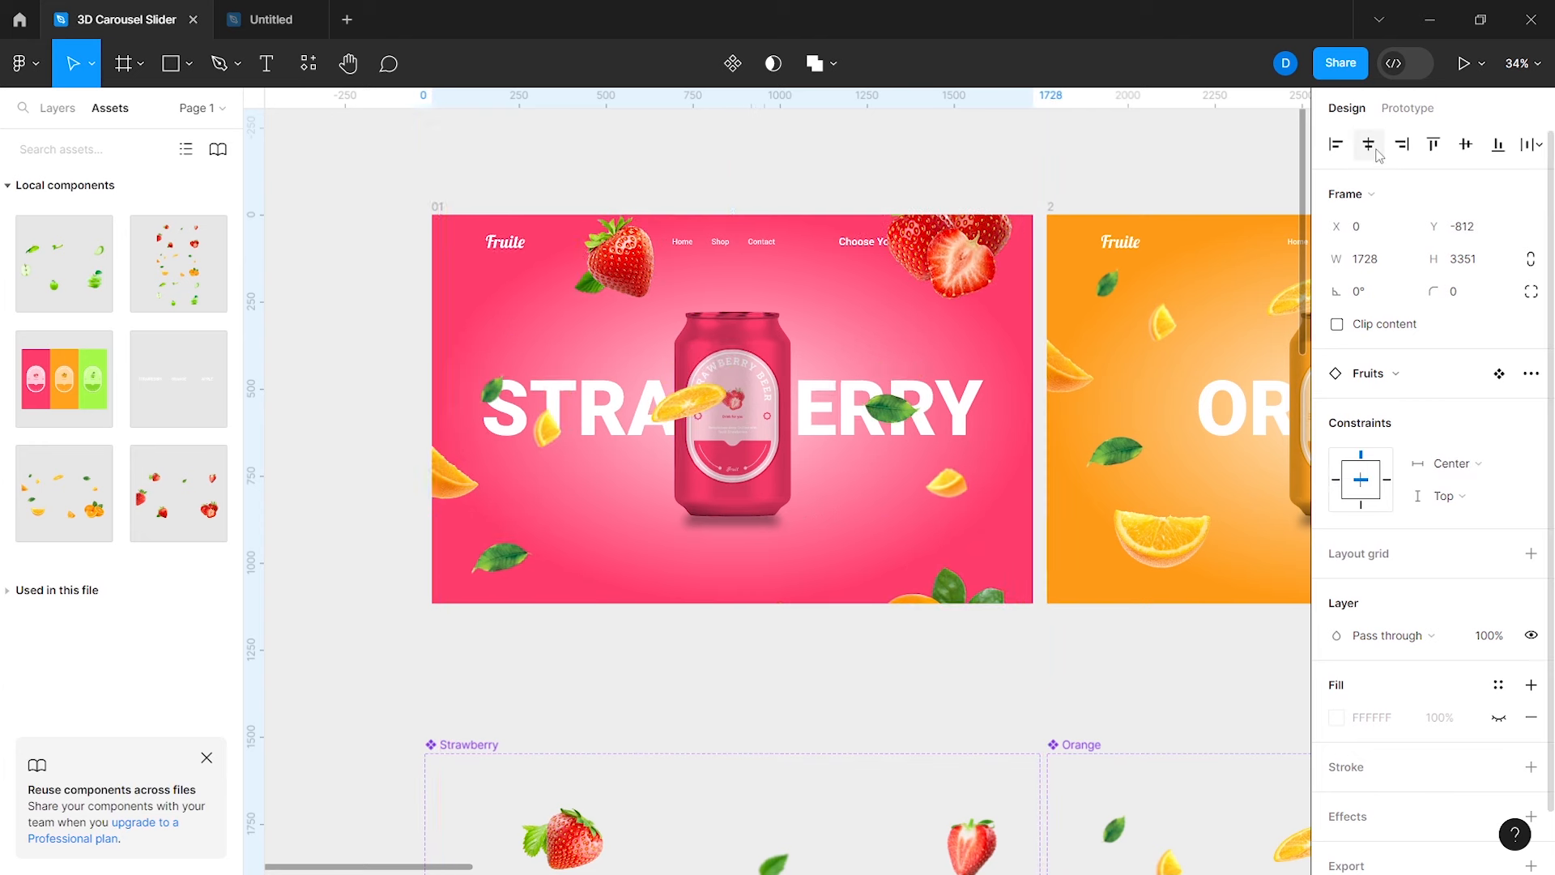
{"action": "left_click_drag", "start_coordinate": [812, 277], "coordinate": [810, 534]}
{"action": "left_click", "coordinate": [1433, 145]}
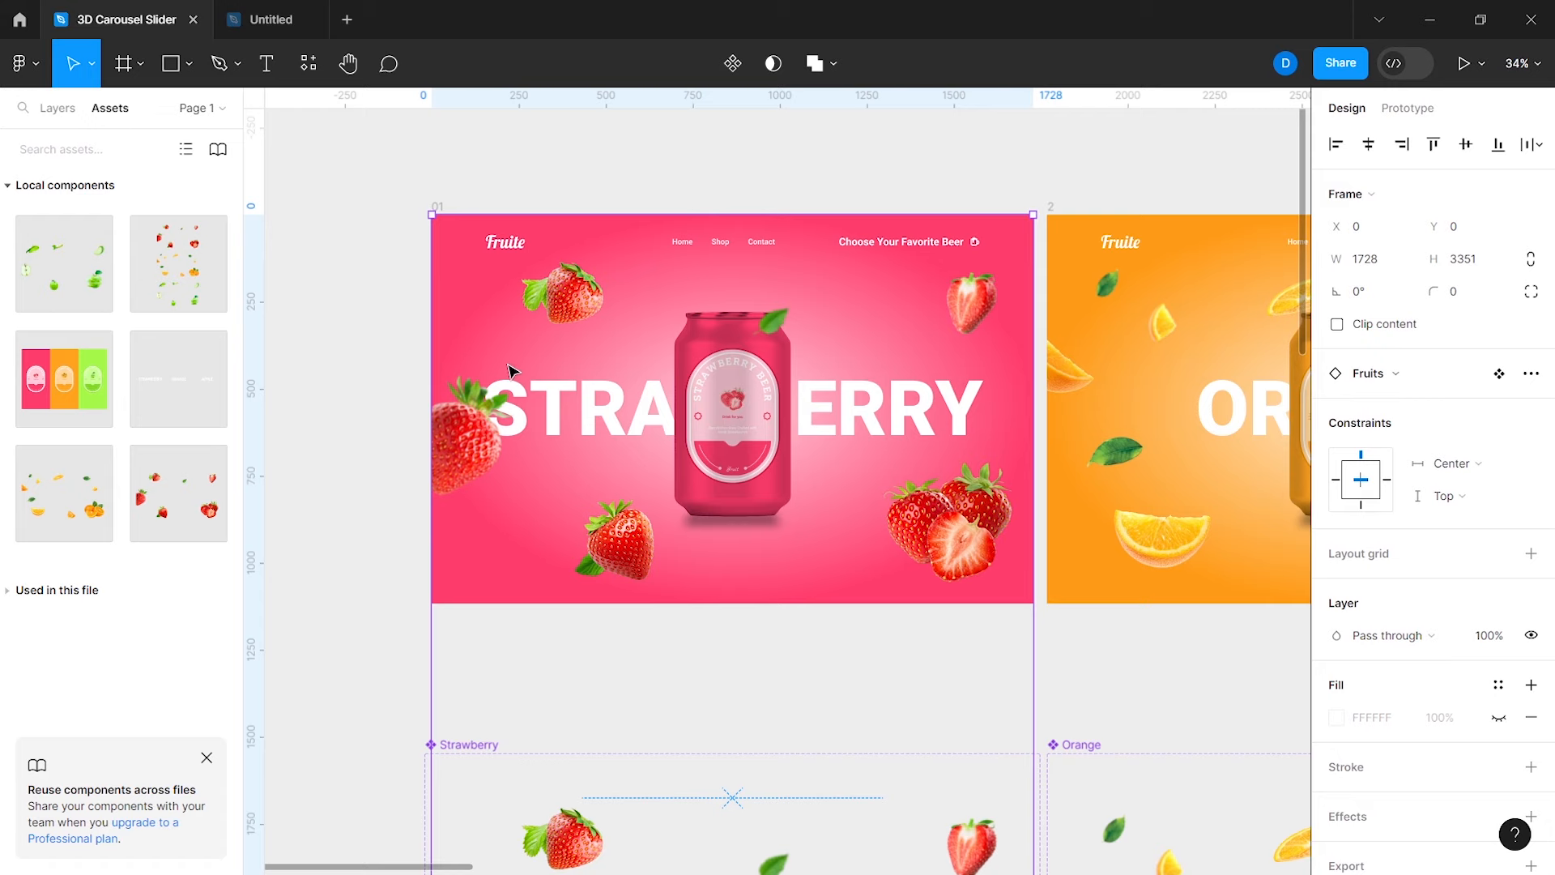
Step: Insert a Fruits instance into frame 2 and align it to the frame's horizontal and vertical centers
{"action": "scroll", "coordinate": [594, 407], "scroll_direction": "right", "scroll_amount": 10}
{"action": "left_click", "coordinate": [477, 207]}
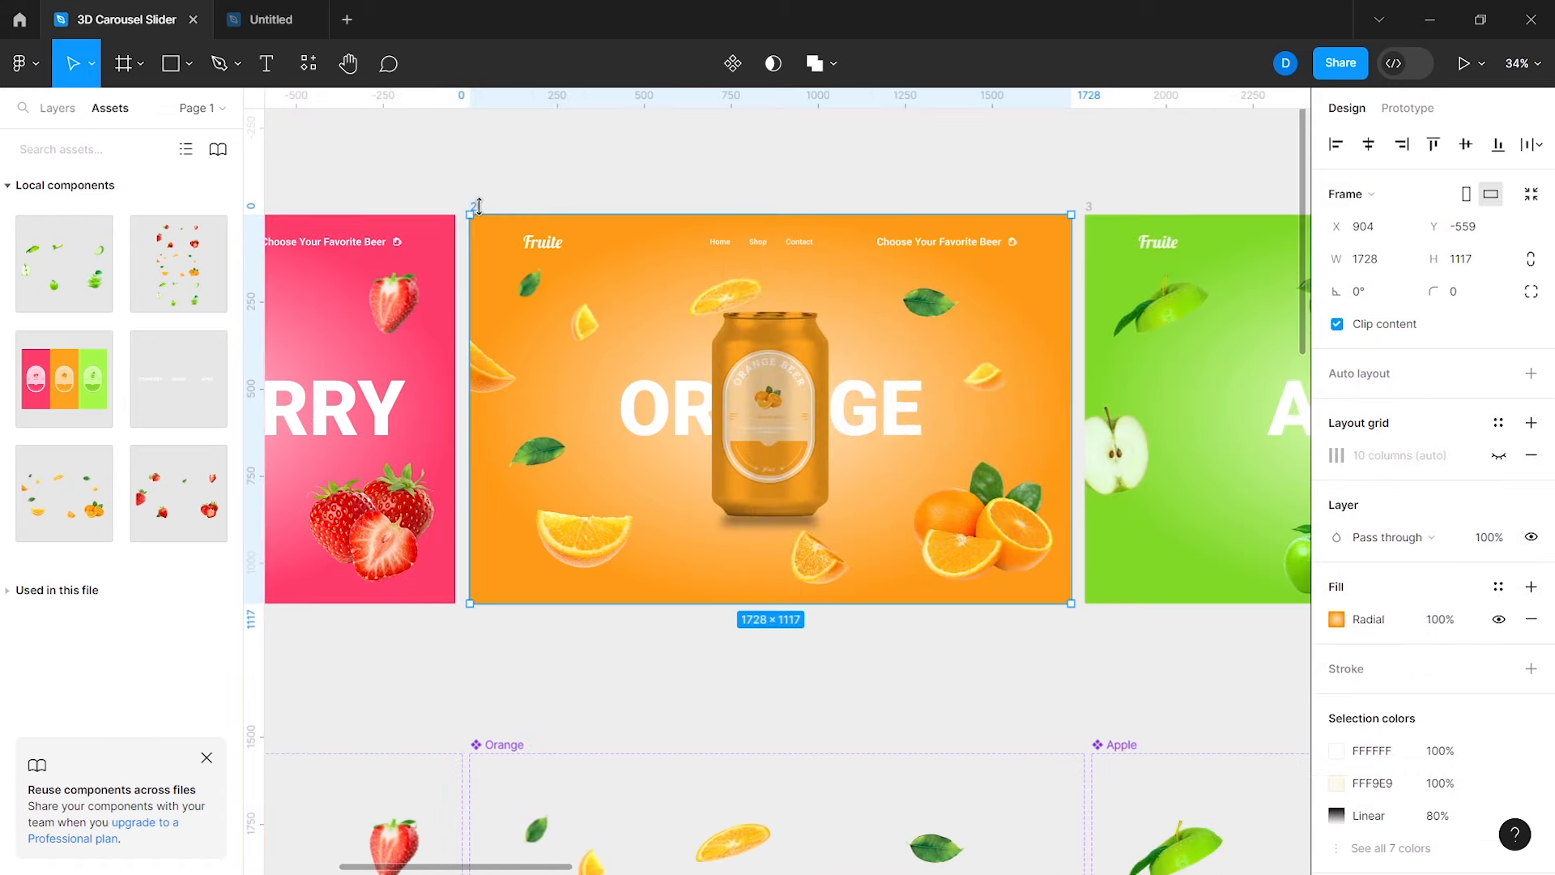
{"action": "left_click_drag", "start_coordinate": [523, 367], "coordinate": [683, 377]}
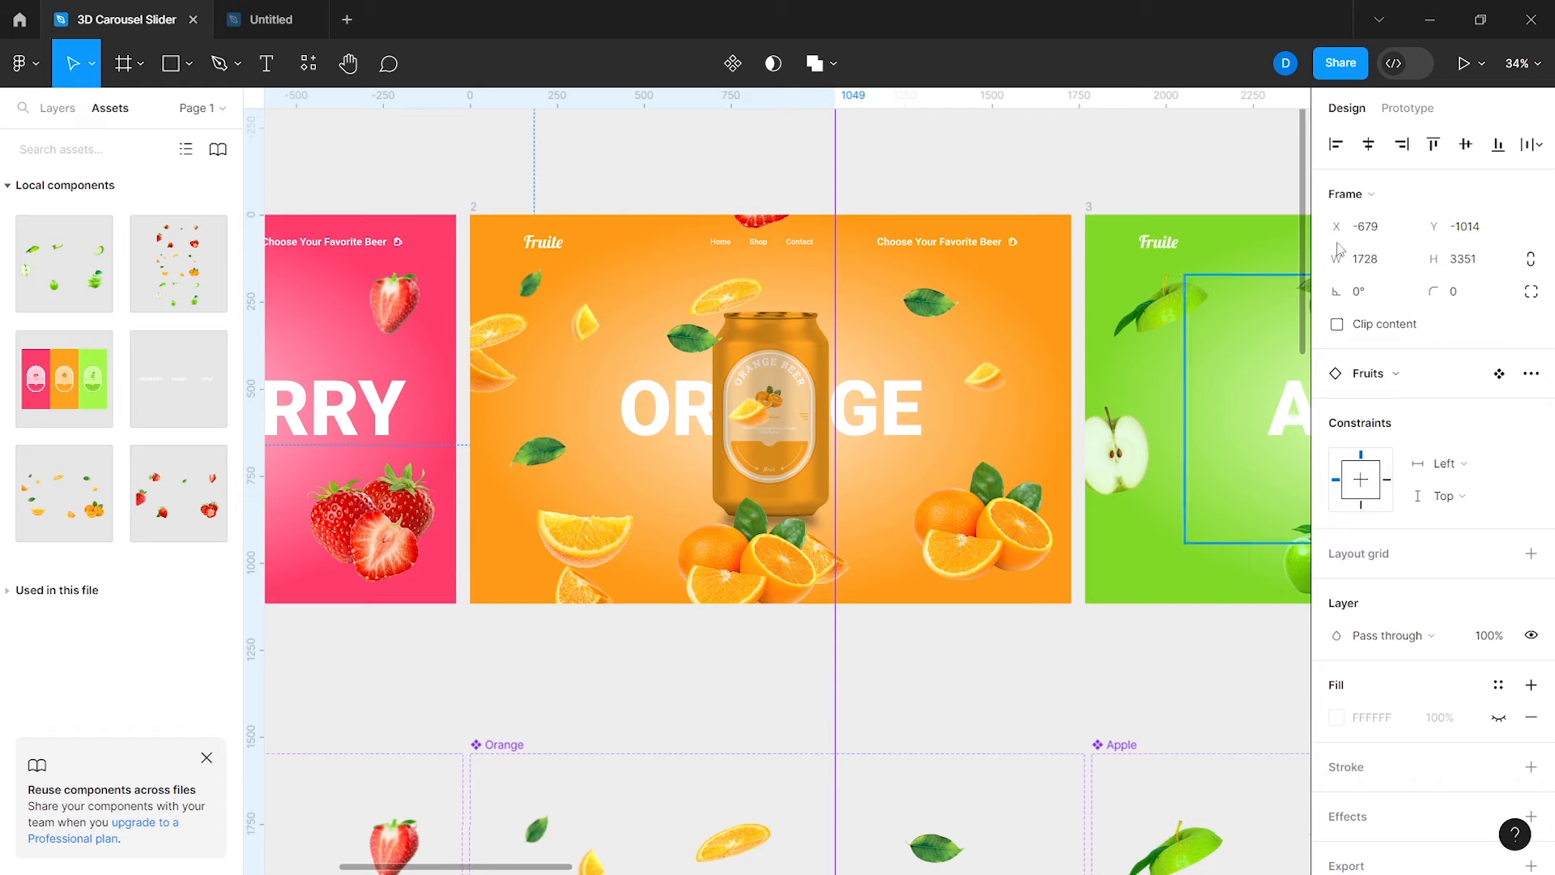
{"action": "left_click", "coordinate": [1369, 144]}
{"action": "left_click", "coordinate": [1465, 144]}
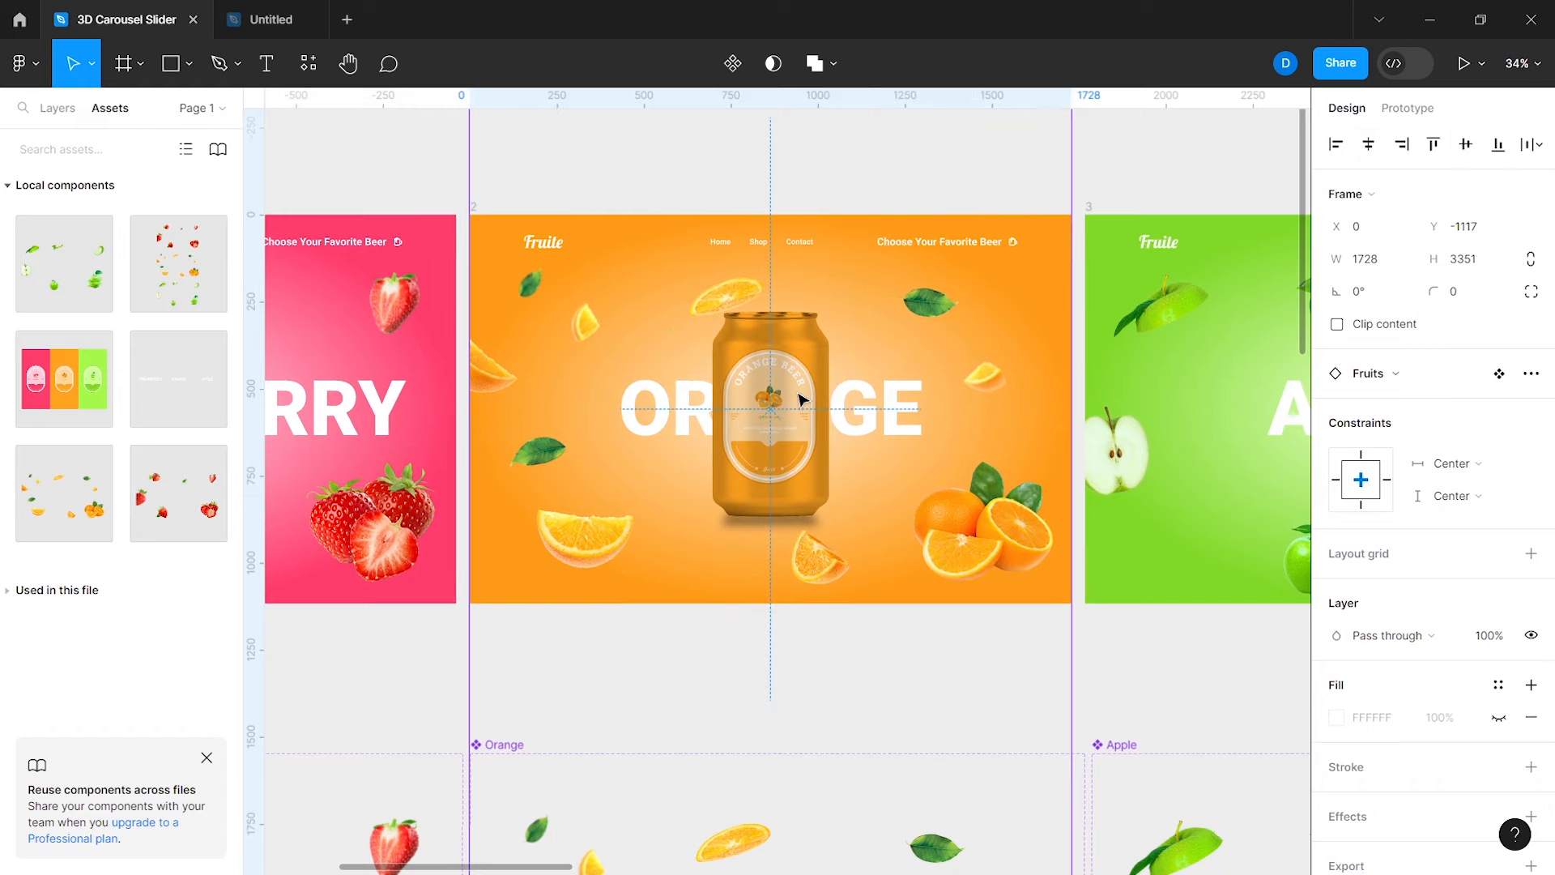
Step: Insert a Fruits instance into frame 3 and align it to the frame's horizontal center and bottom edge
{"action": "scroll", "coordinate": [802, 399], "scroll_direction": "right", "scroll_amount": 8}
{"action": "left_click", "coordinate": [455, 221]}
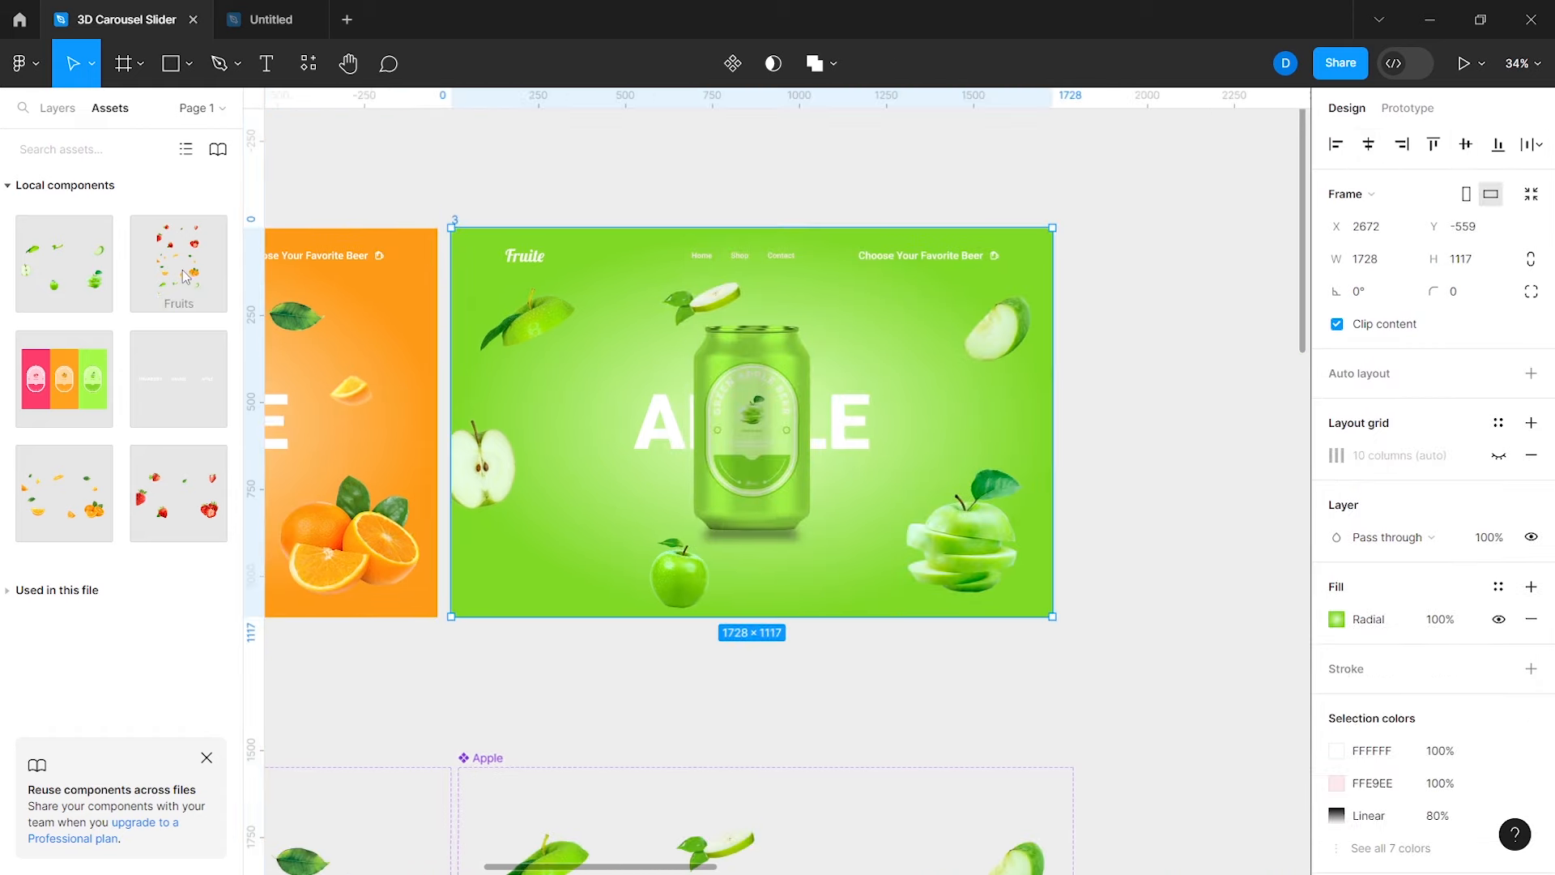
{"action": "left_click_drag", "start_coordinate": [185, 276], "coordinate": [744, 423]}
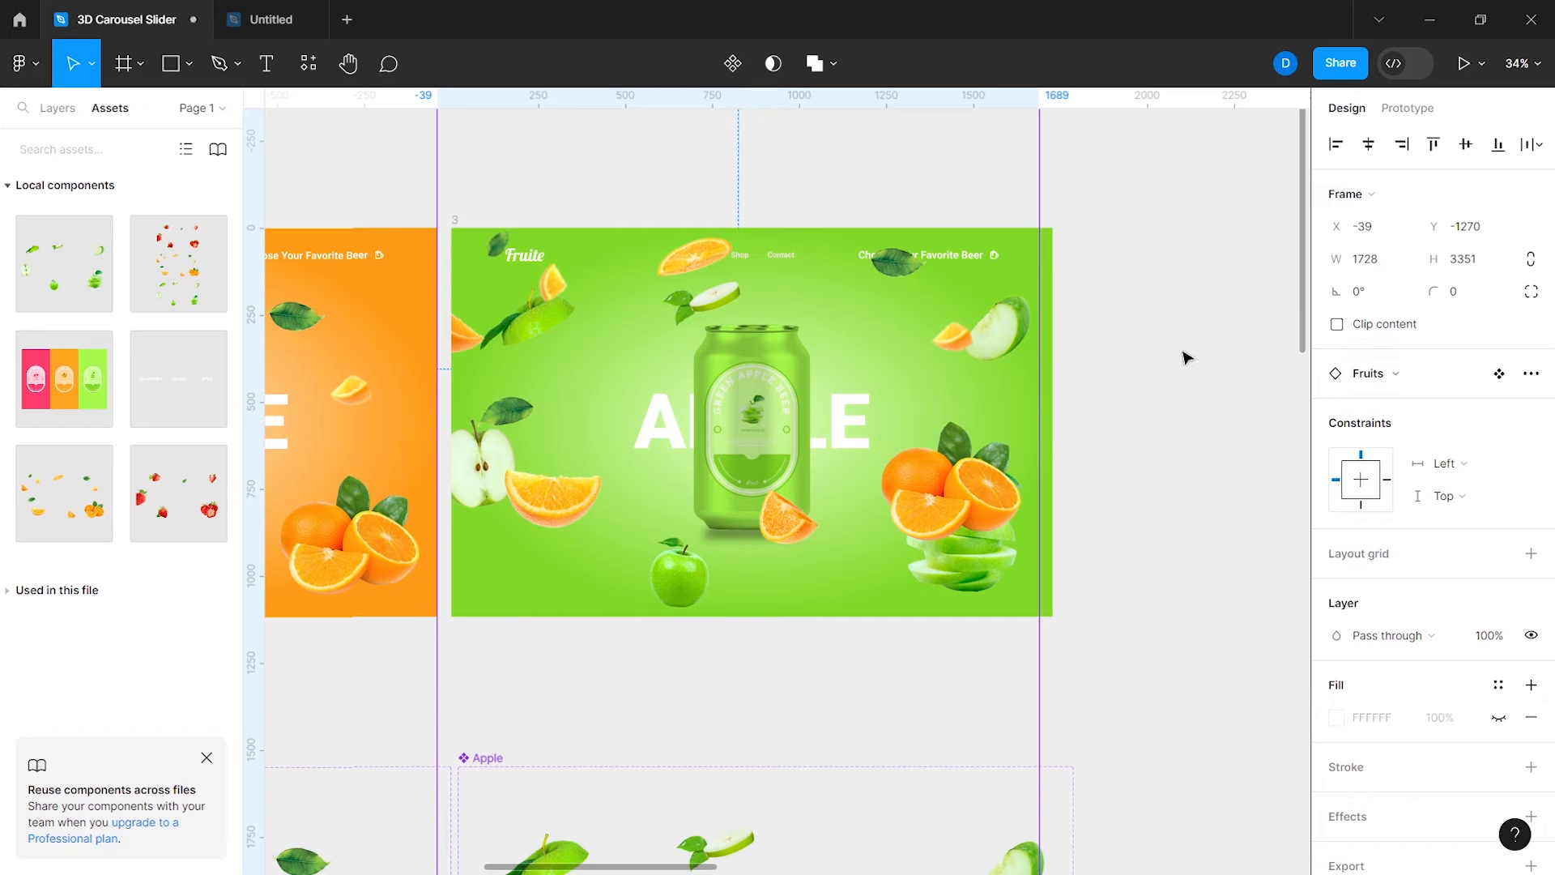
{"action": "left_click", "coordinate": [1368, 145]}
{"action": "left_click", "coordinate": [1498, 146]}
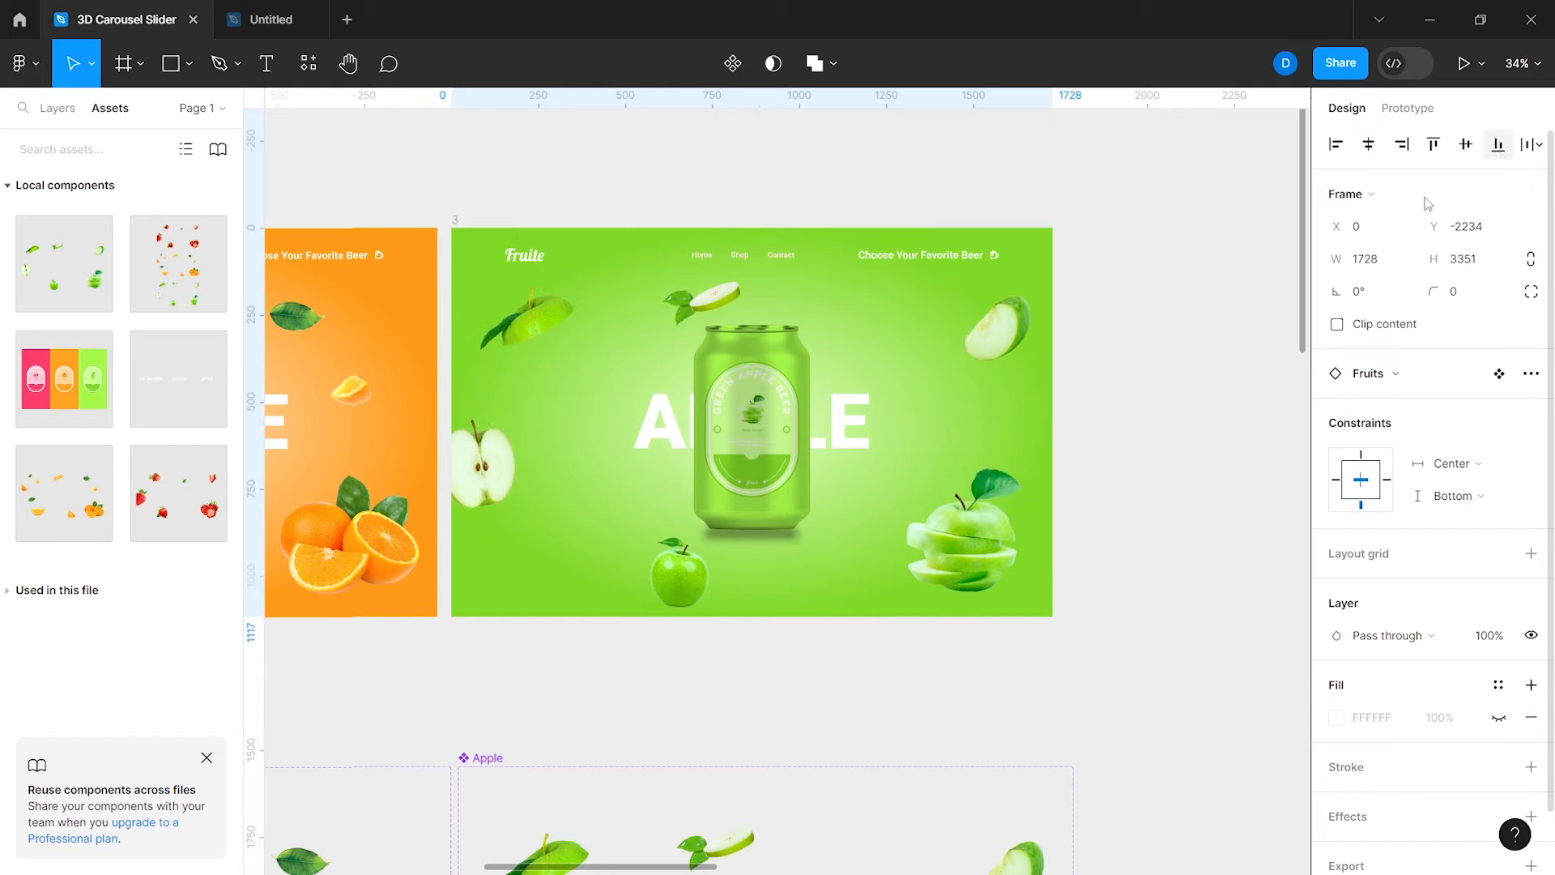
Step: Delete all the loose apple image layers between the Mask group and Rectangle 4 in frame 3
{"action": "scroll", "coordinate": [794, 449], "scroll_direction": "left", "scroll_amount": 3}
{"action": "left_click", "coordinate": [56, 109]}
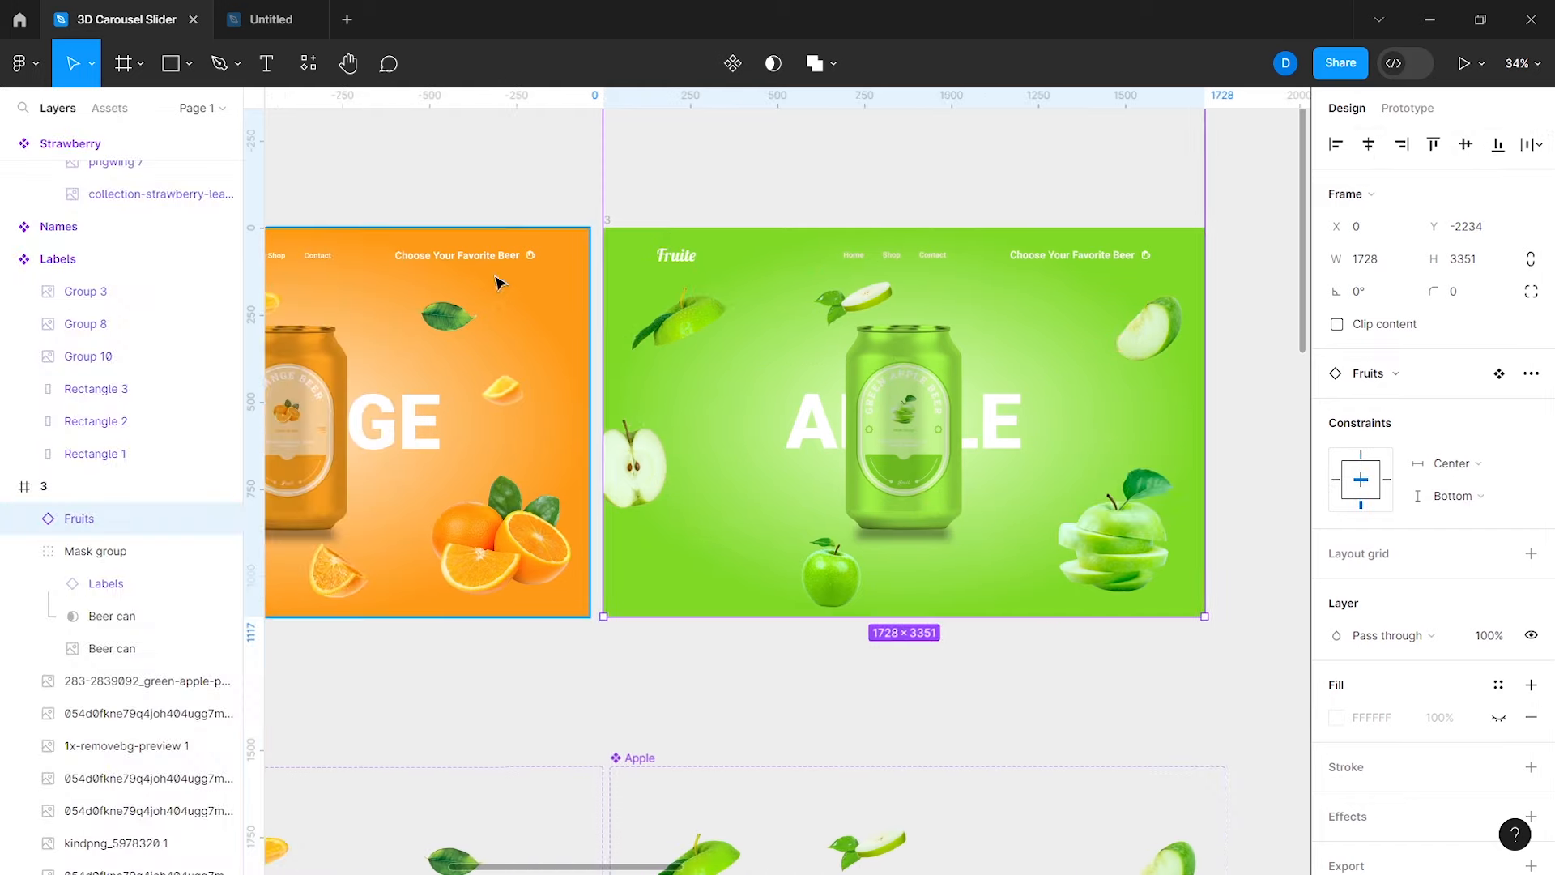
{"action": "left_click", "coordinate": [577, 205]}
{"action": "left_click", "coordinate": [611, 229]}
{"action": "scroll", "coordinate": [121, 688], "scroll_direction": "down", "scroll_amount": 5}
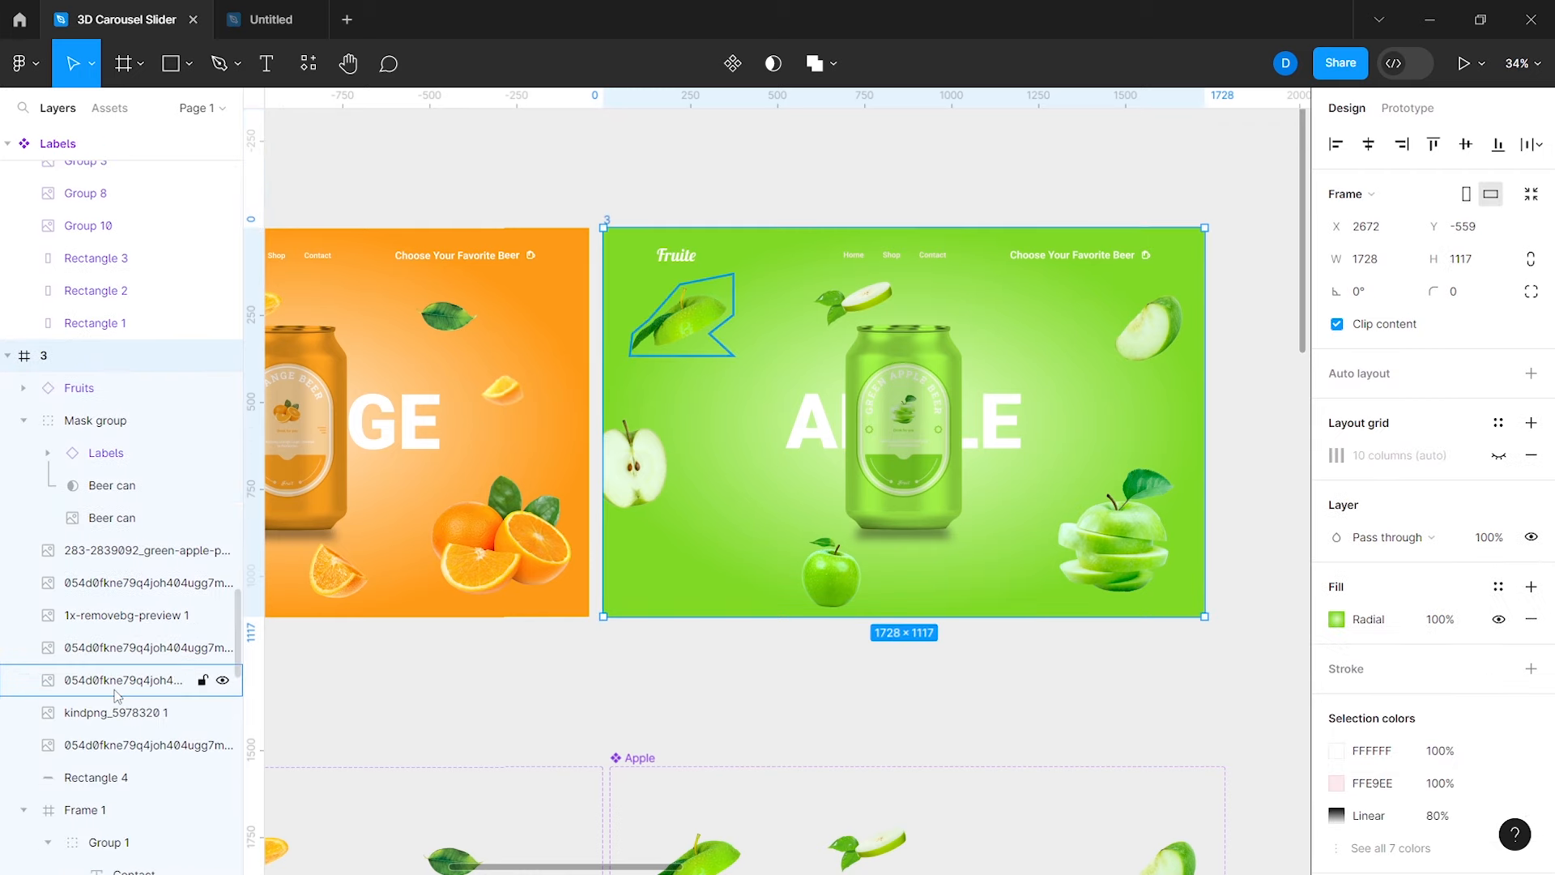
{"action": "left_click", "coordinate": [123, 670]}
{"action": "left_click", "coordinate": [145, 484], "text": "shift"}
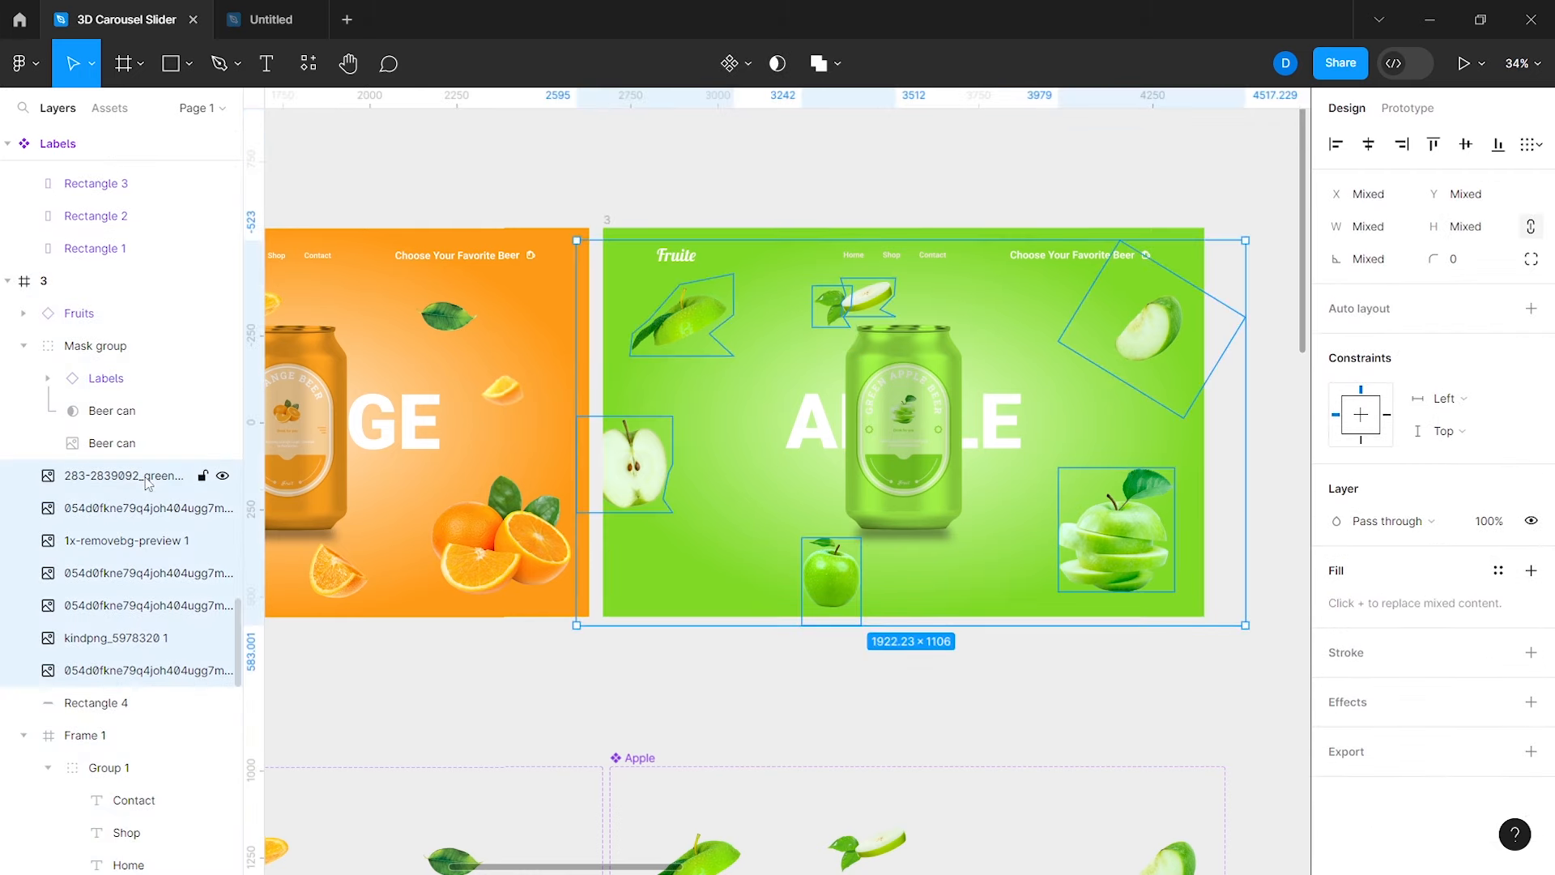
{"action": "key", "text": "Delete"}
Step: Delete the loose orange and leaf image layers from pngwing 5 through pngwing 1 in frame 2
{"action": "scroll", "coordinate": [802, 466], "scroll_direction": "left", "scroll_amount": 3}
{"action": "scroll", "coordinate": [806, 468], "scroll_direction": "left", "scroll_amount": 5}
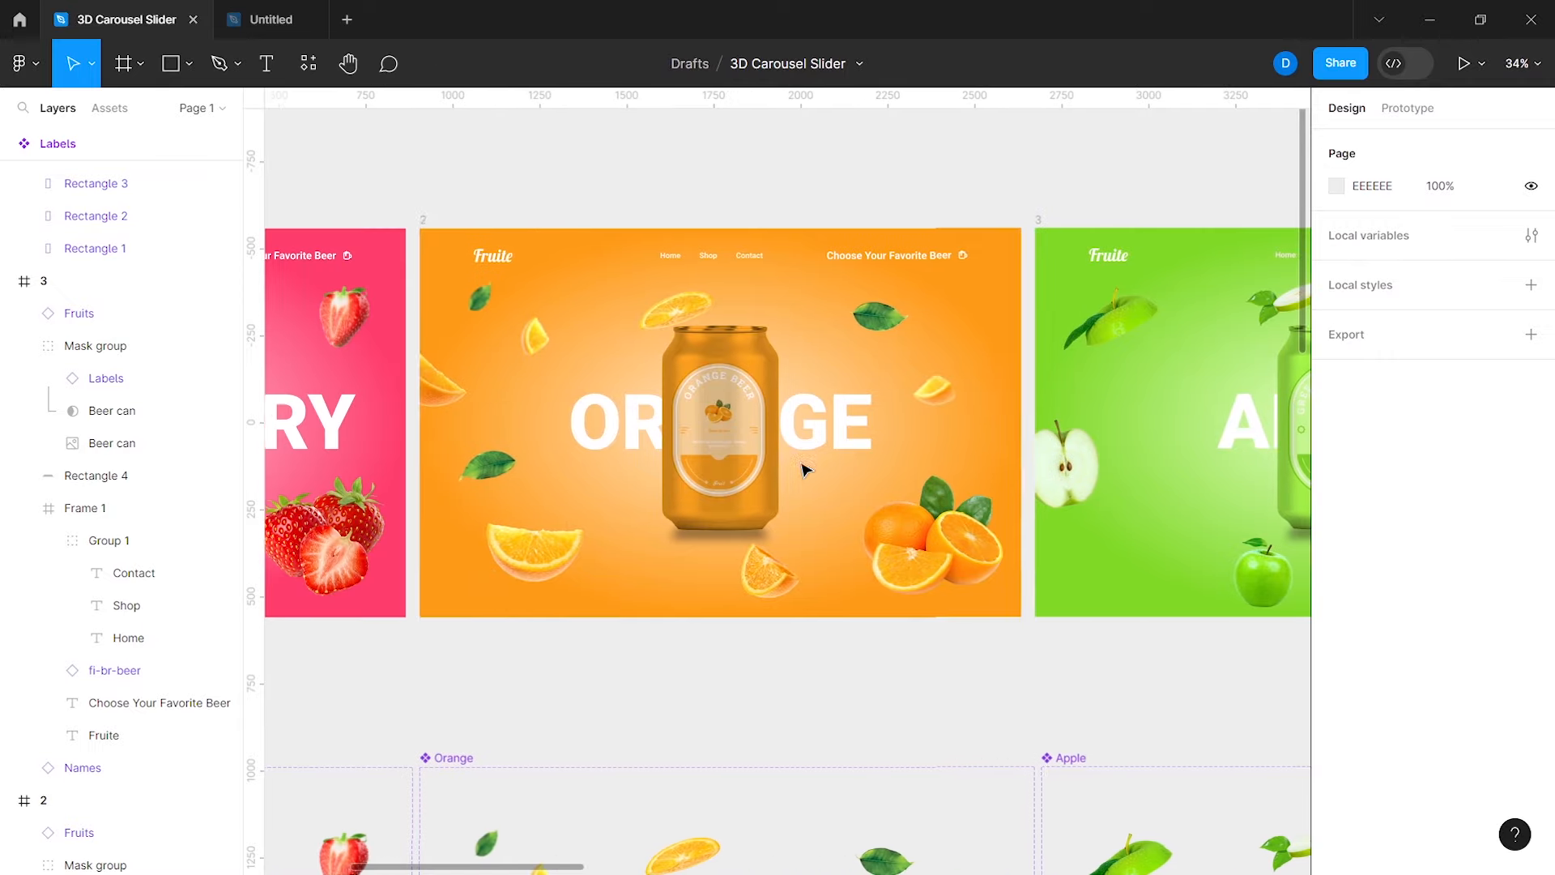
{"action": "left_click", "coordinate": [424, 220]}
{"action": "scroll", "coordinate": [180, 550], "scroll_direction": "down", "scroll_amount": 5}
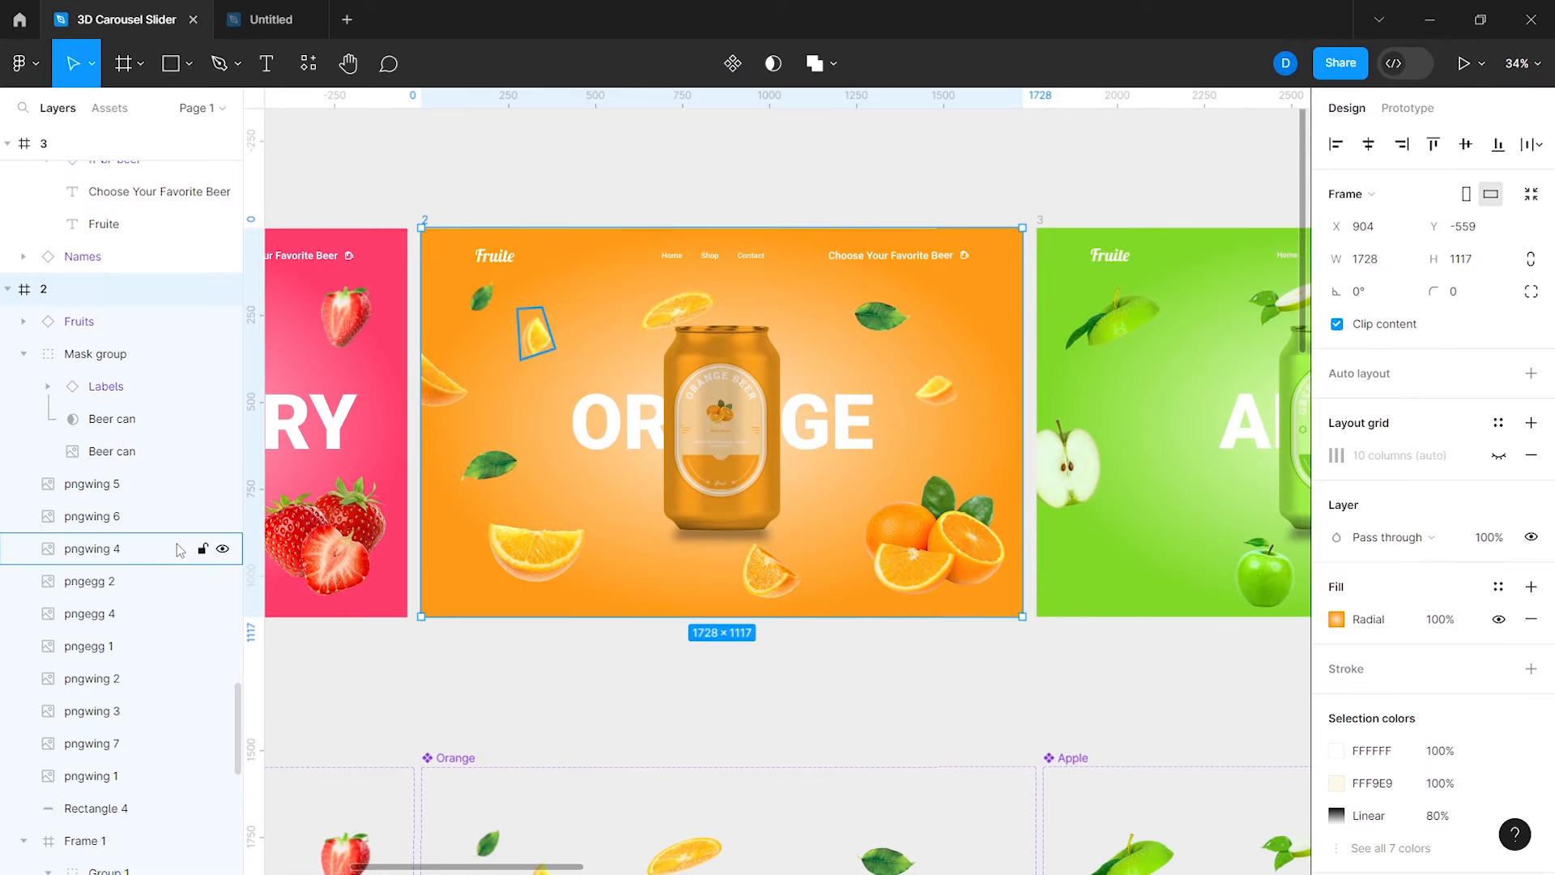
{"action": "left_click", "coordinate": [117, 775]}
{"action": "left_click", "coordinate": [90, 484], "text": "shift"}
{"action": "key", "text": "Delete"}
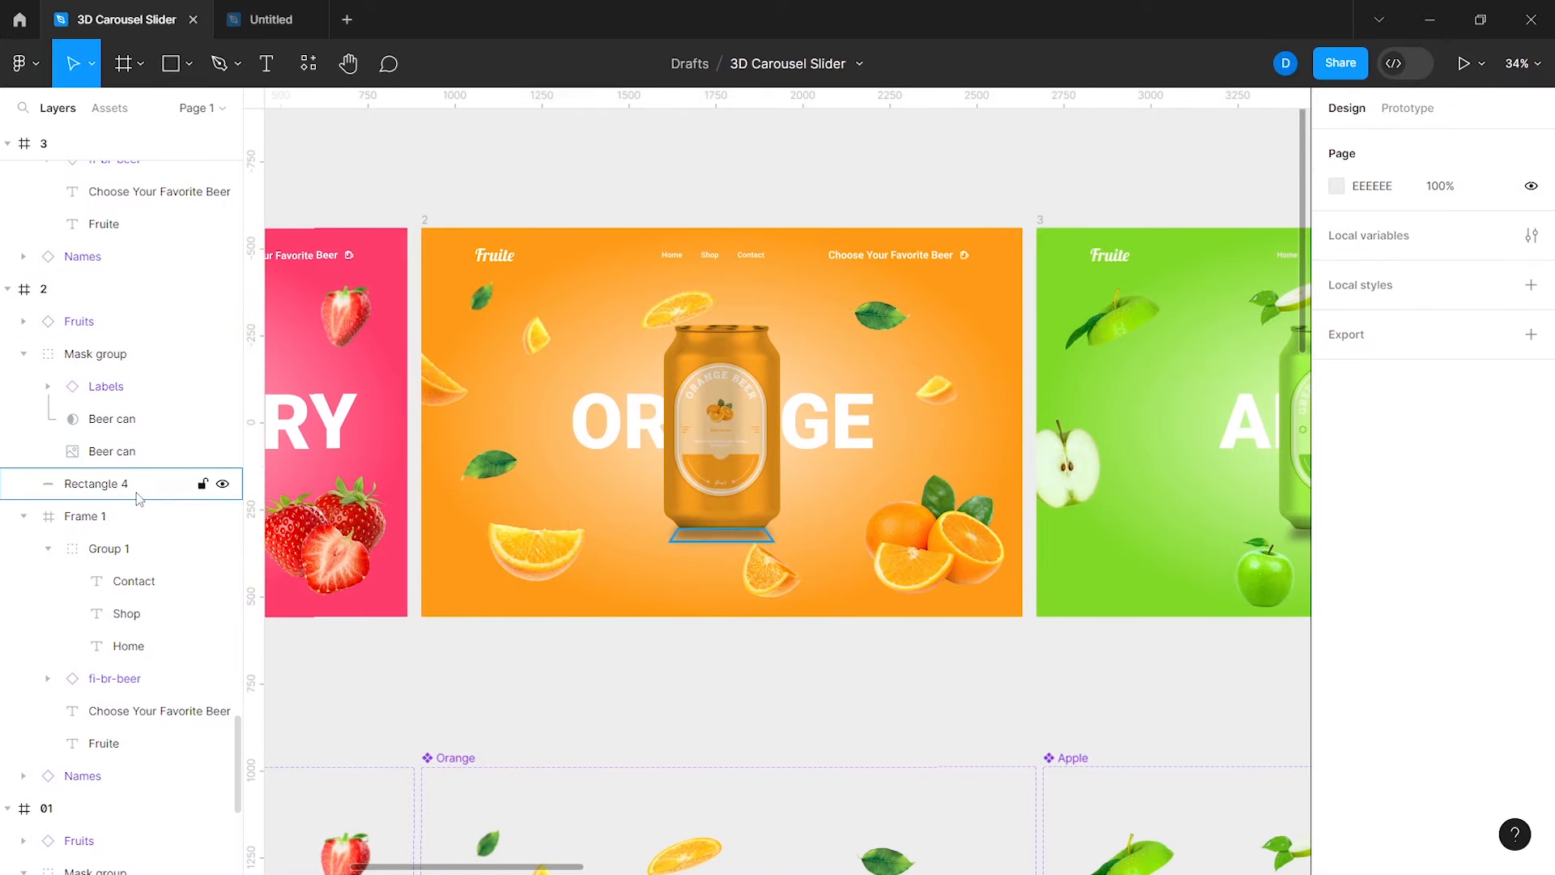
Step: In frame 01, move the can's Mask group above Fruits and bring the header Frame 1 to the front
{"action": "scroll", "coordinate": [684, 652], "scroll_direction": "right", "scroll_amount": 3}
{"action": "scroll", "coordinate": [684, 652], "scroll_direction": "left", "scroll_amount": 8}
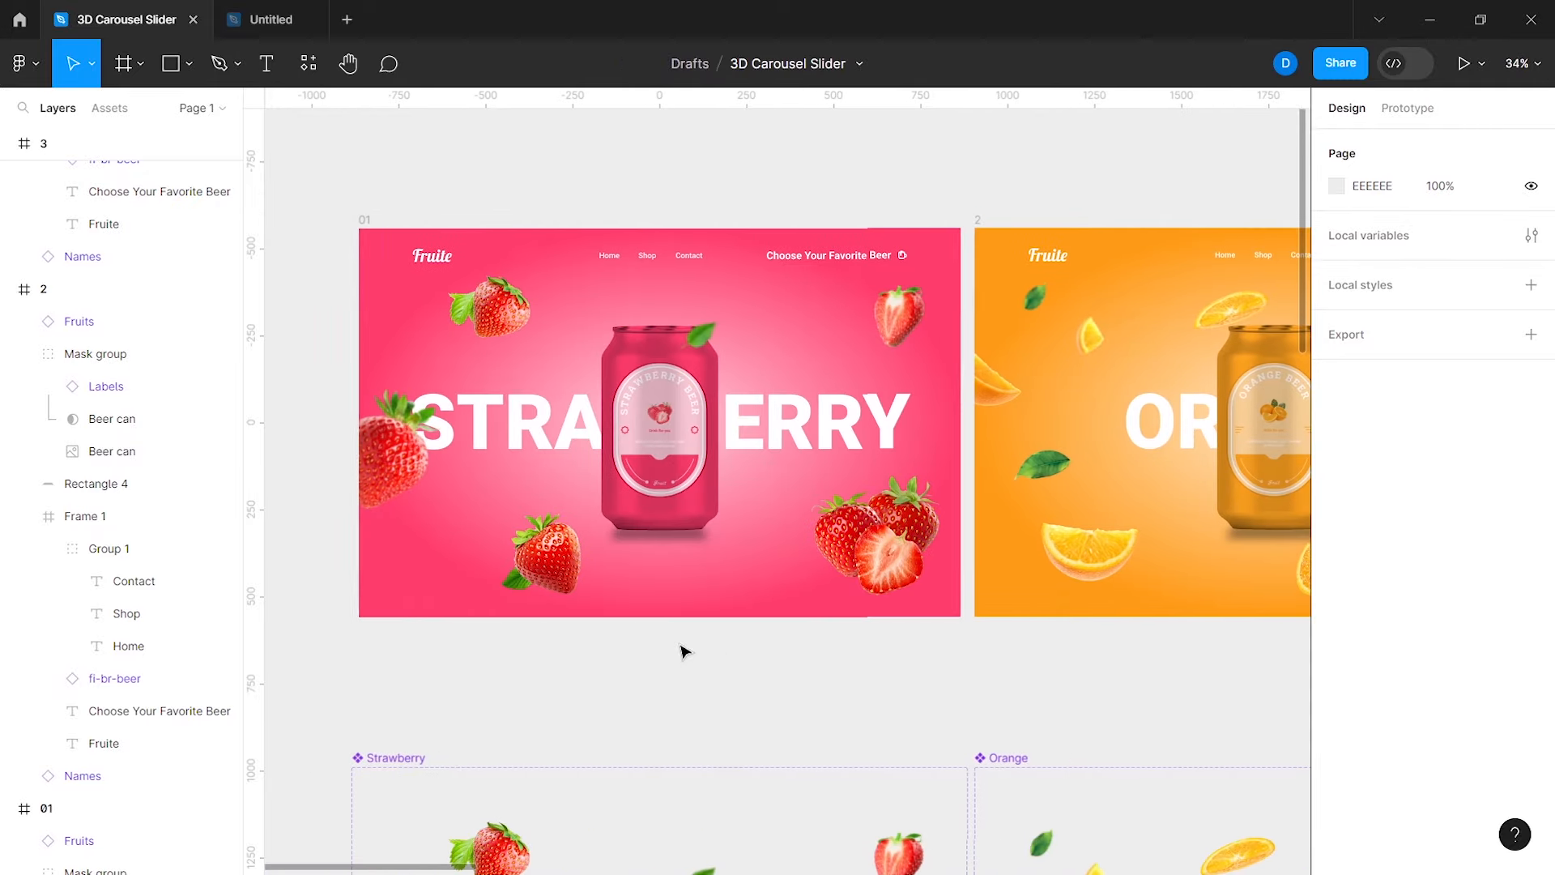
{"action": "left_click", "coordinate": [679, 469]}
{"action": "scroll", "coordinate": [206, 648], "scroll_direction": "down", "scroll_amount": 5}
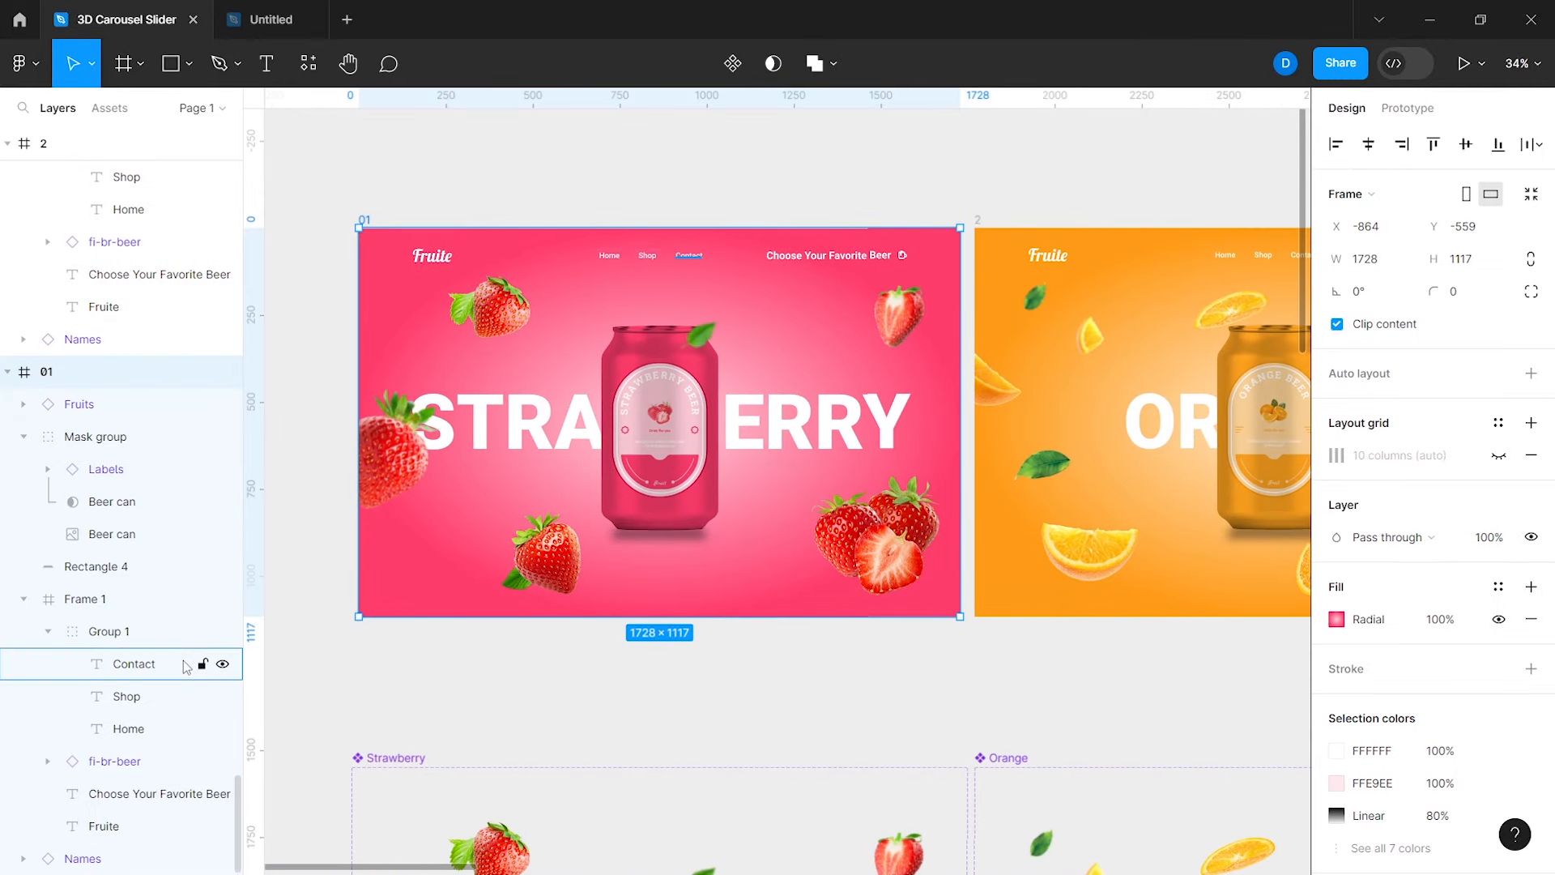
{"action": "left_click", "coordinate": [107, 441]}
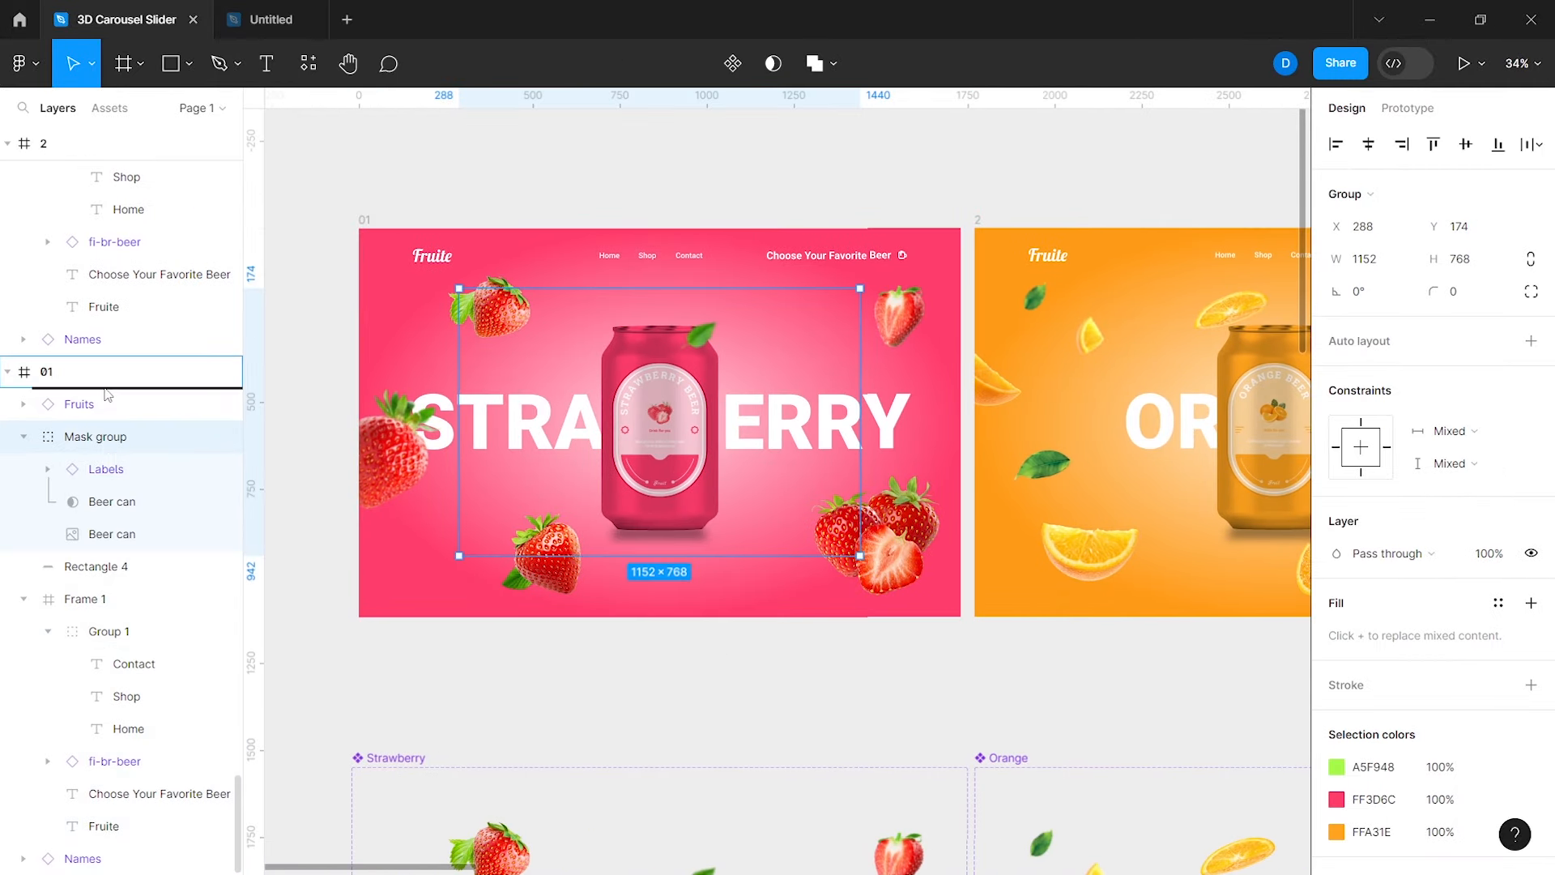
{"action": "left_click_drag", "start_coordinate": [108, 395], "coordinate": [108, 394]}
{"action": "left_click", "coordinate": [85, 599]}
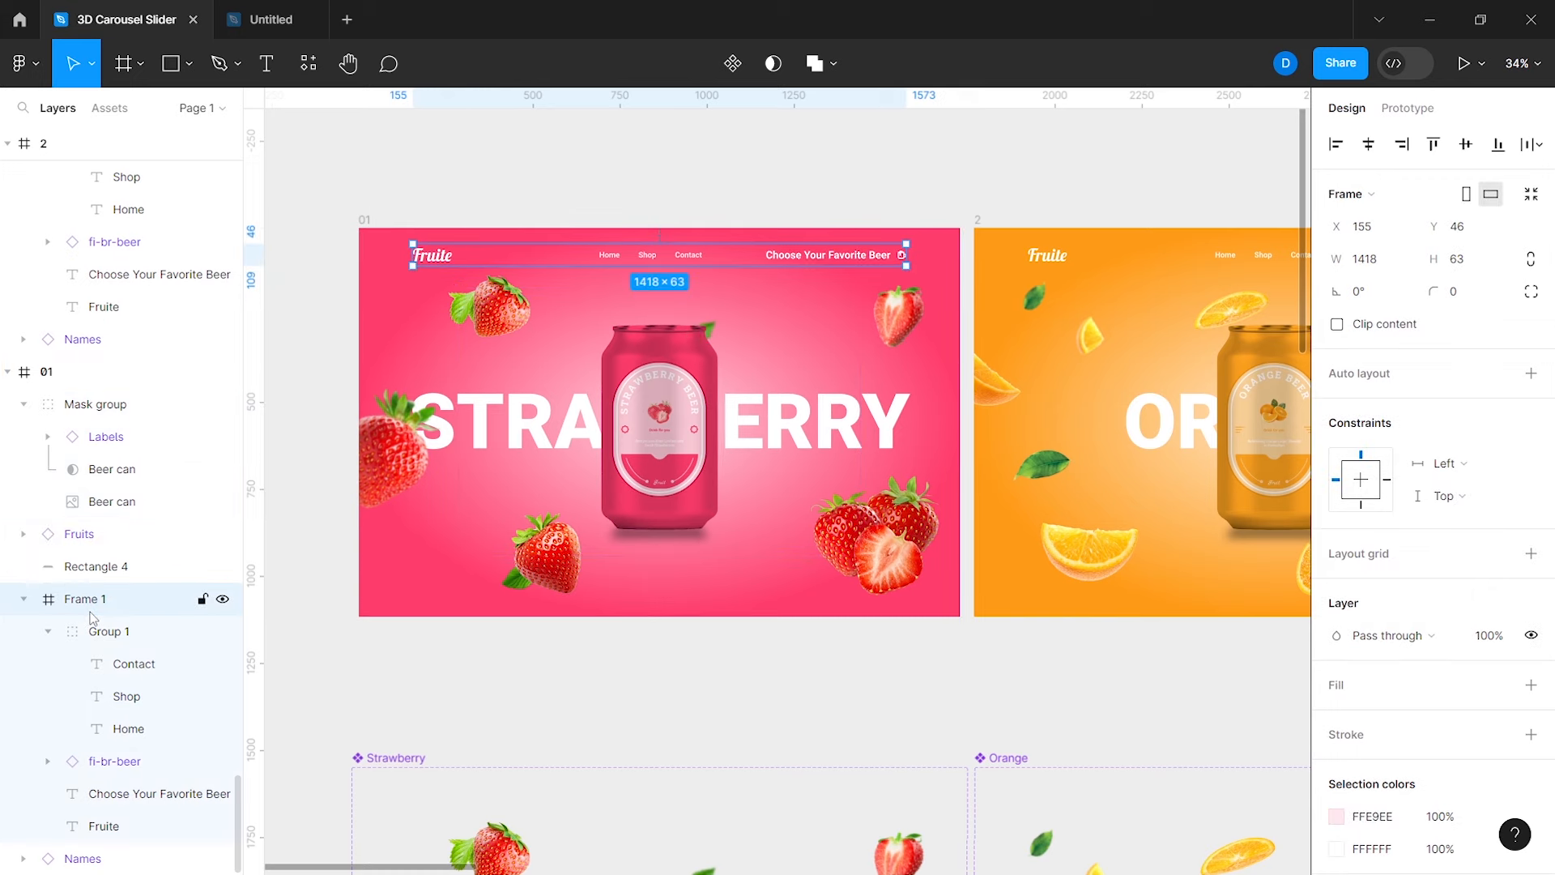
{"action": "key", "text": "ctrl+shift+]"}
Step: In frame 2, move the can's Mask group above Fruits and bring the header Frame 1 to the front
{"action": "scroll", "coordinate": [608, 522], "scroll_direction": "right", "scroll_amount": 8}
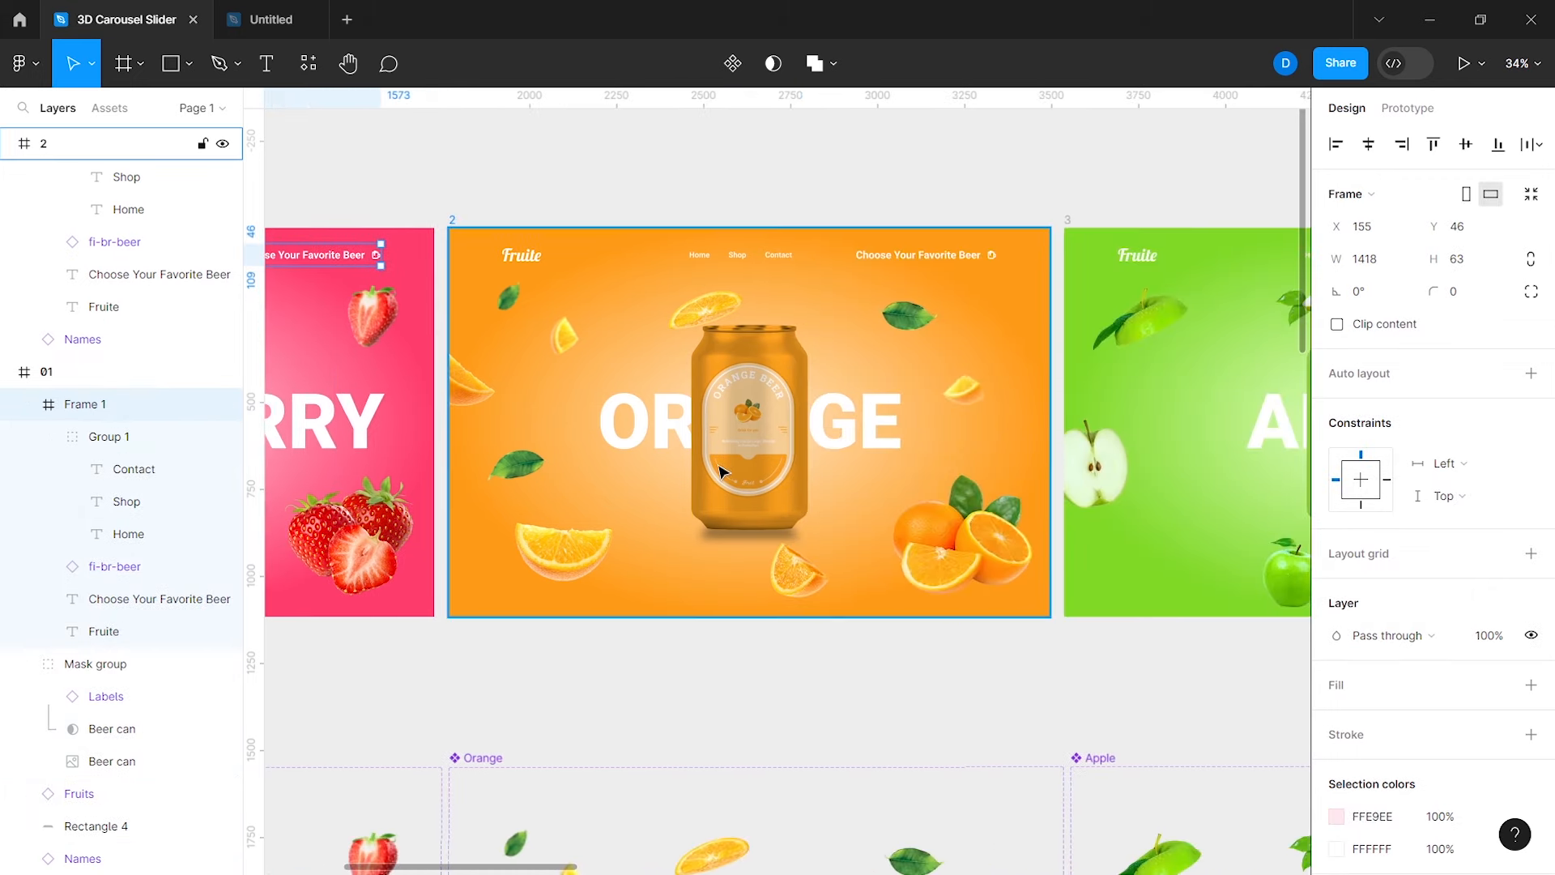
{"action": "left_click", "coordinate": [721, 471]}
{"action": "left_click", "coordinate": [94, 210]}
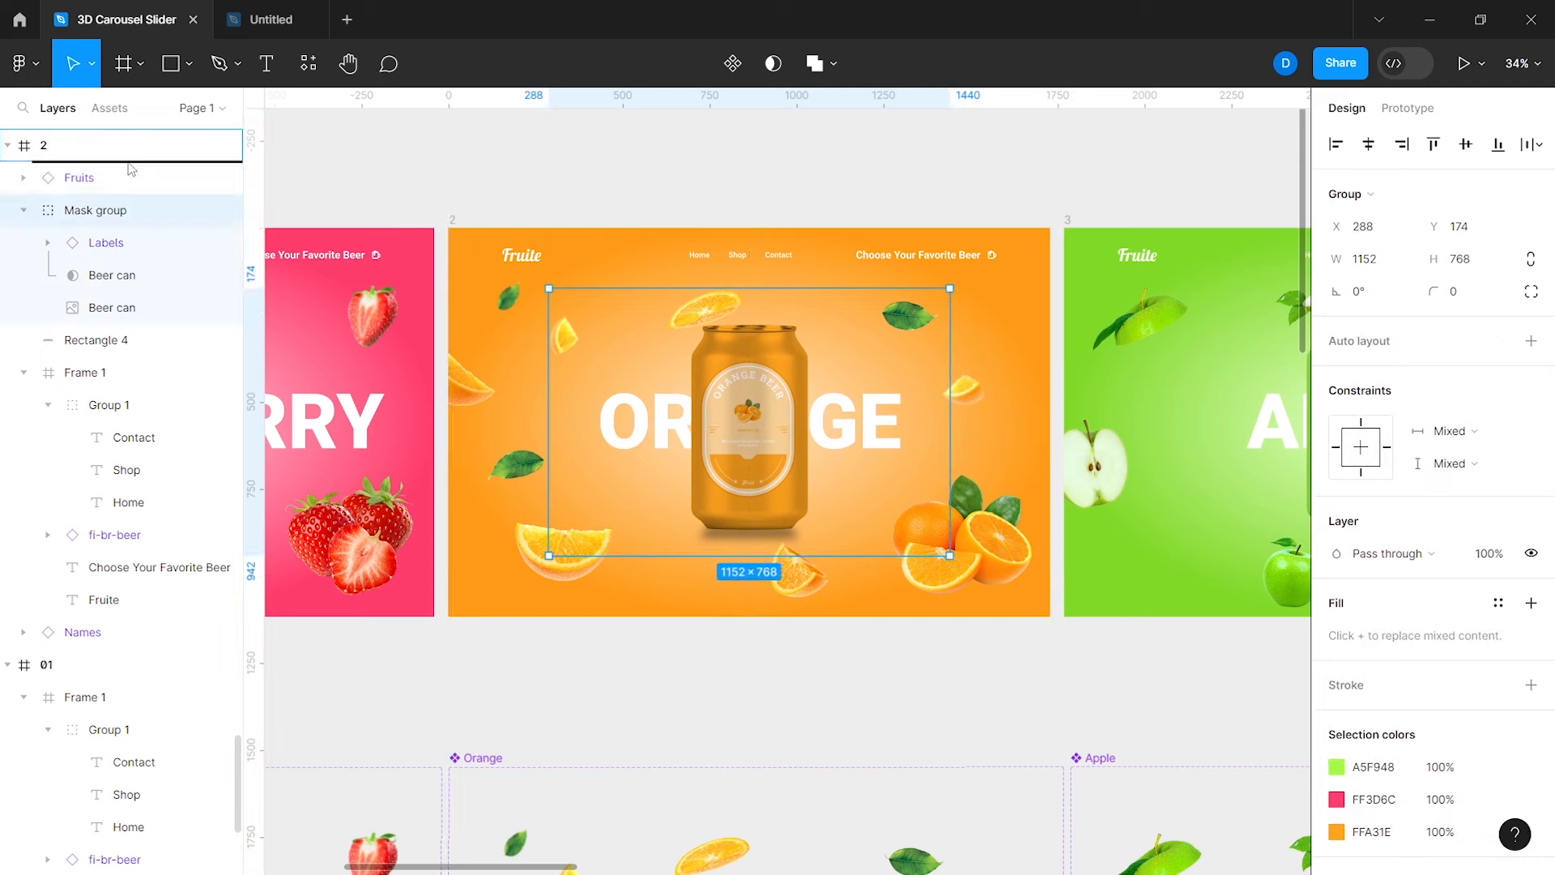
{"action": "key", "text": "ctrl+]"}
{"action": "left_click", "coordinate": [97, 387]}
{"action": "key", "text": "ctrl+shift+]"}
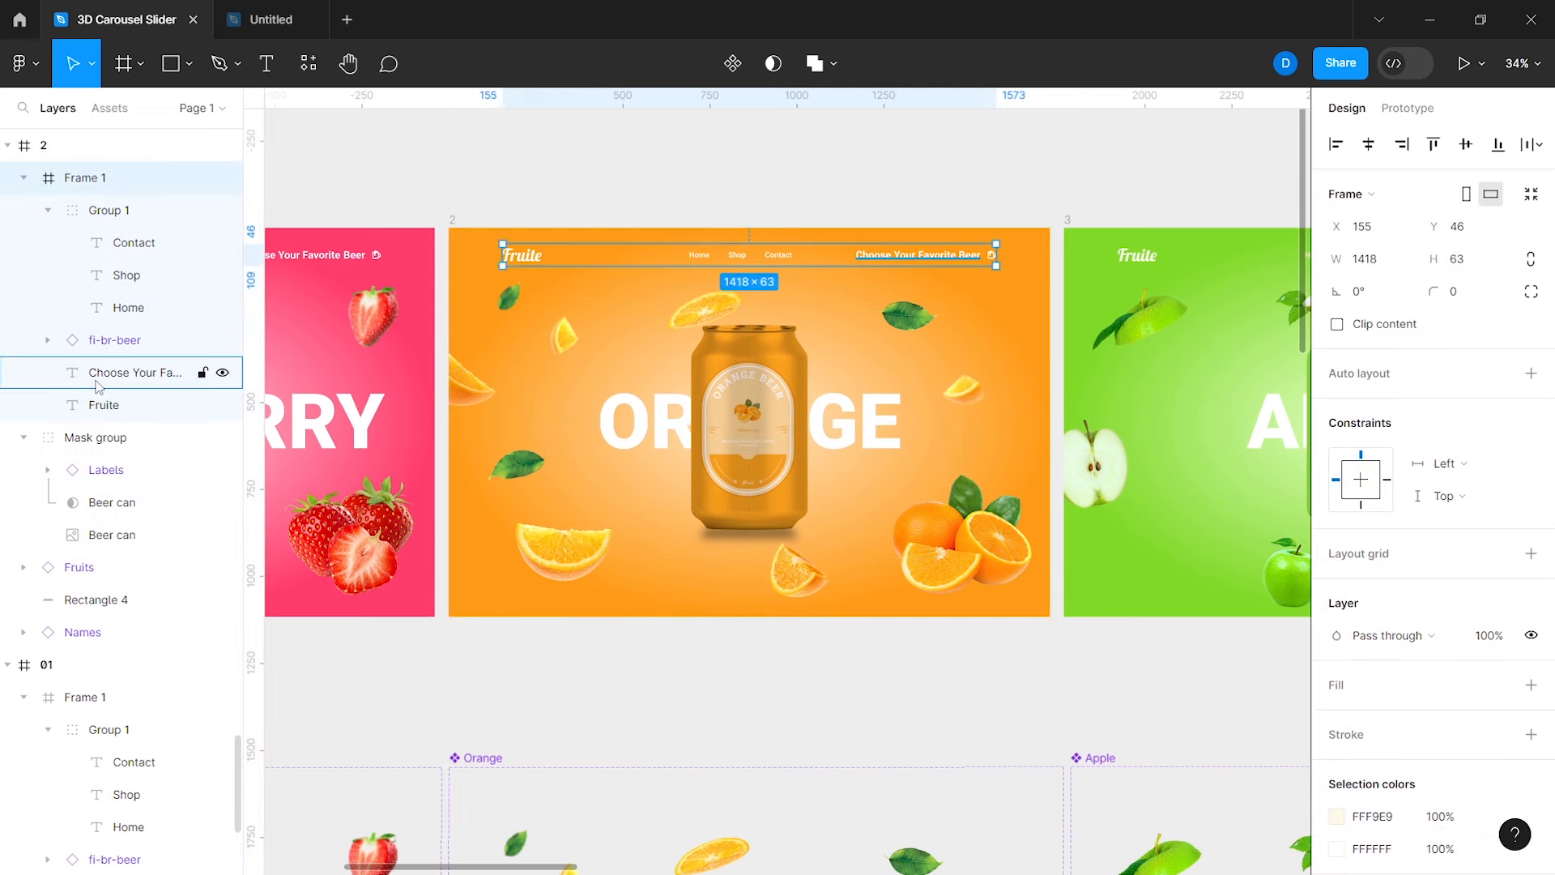
Step: In frame 3, move the can's Mask group above Fruits and bring the header Frame 1 to the front
{"action": "scroll", "coordinate": [653, 476], "scroll_direction": "right", "scroll_amount": 8}
{"action": "double_click", "coordinate": [778, 454]}
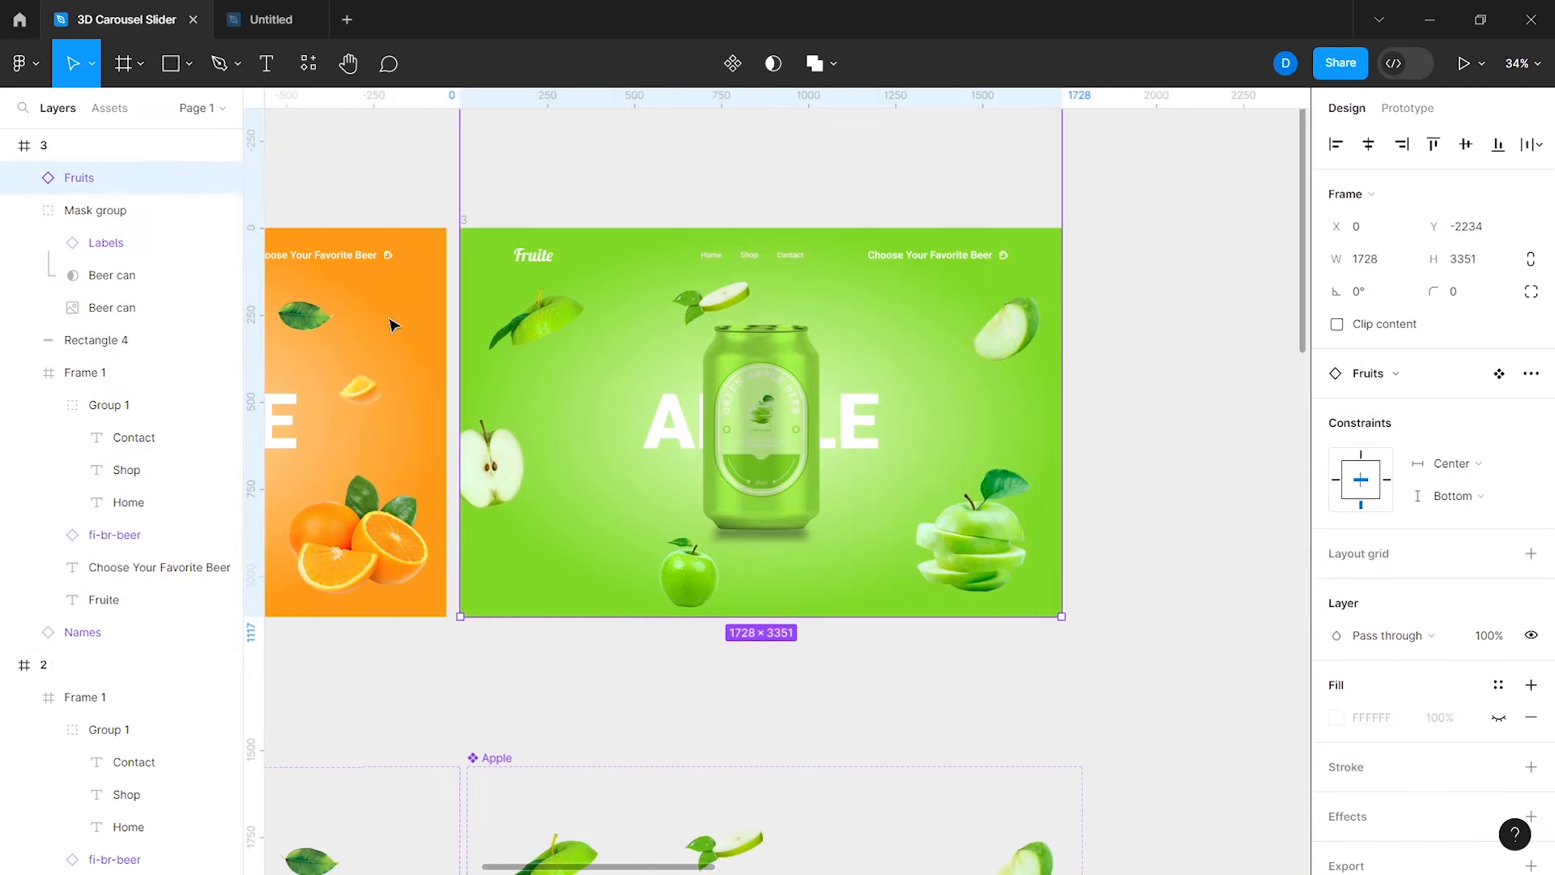
{"action": "left_click", "coordinate": [95, 210]}
{"action": "left_click_drag", "start_coordinate": [95, 210], "coordinate": [104, 174]}
{"action": "left_click", "coordinate": [109, 375]}
{"action": "left_click", "coordinate": [510, 193]}
Step: Remove the existing prototype interactions from frame 01 and frame 2
{"action": "scroll", "coordinate": [508, 192], "scroll_direction": "left", "scroll_amount": 4}
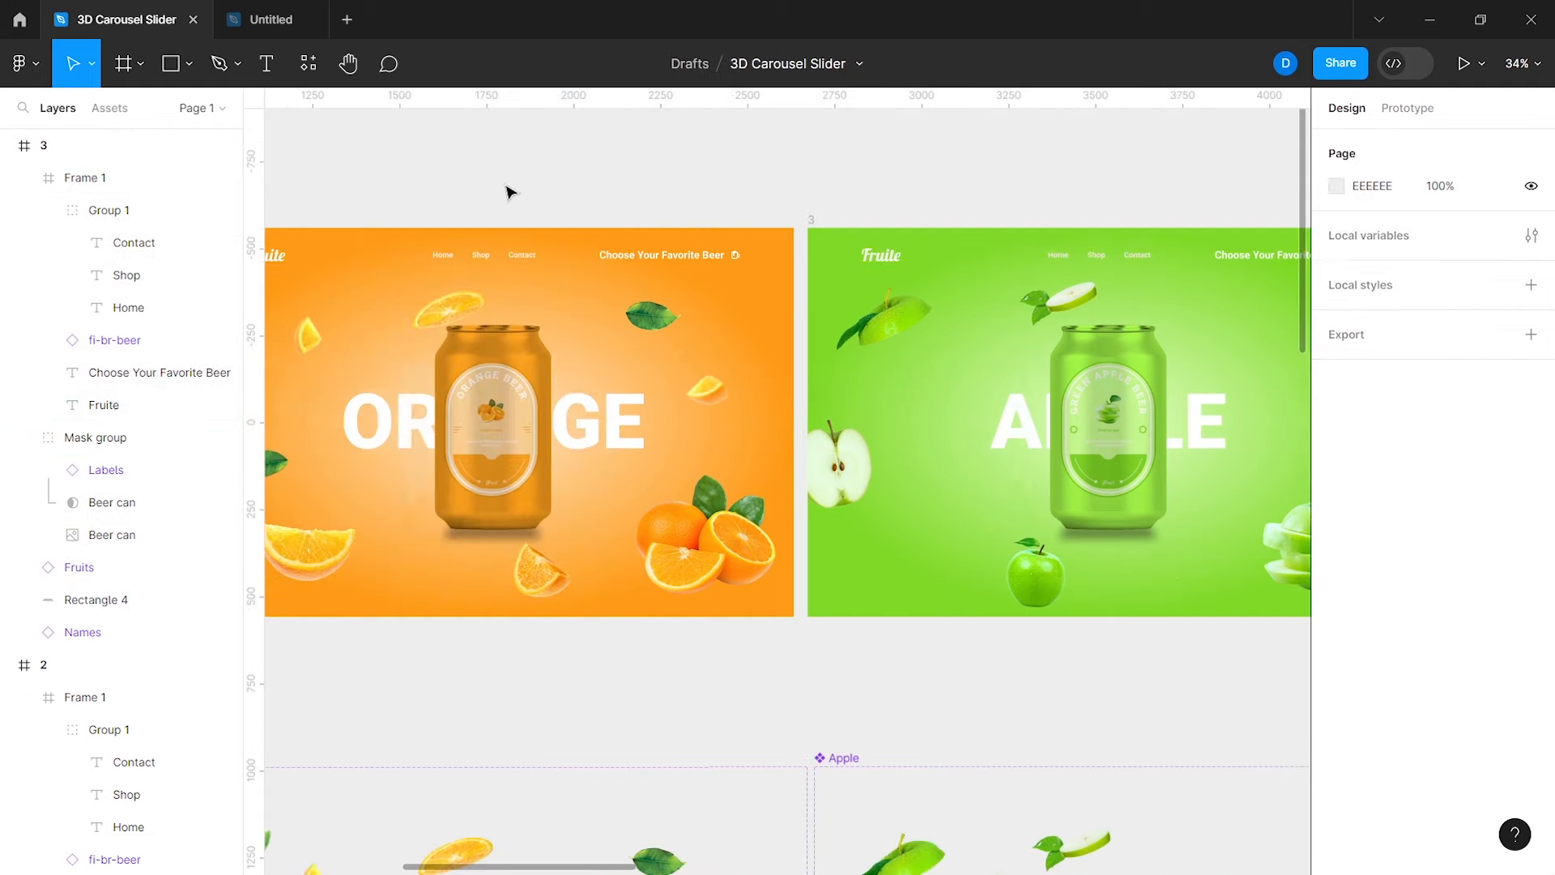
{"action": "scroll", "coordinate": [762, 454], "scroll_direction": "down", "scroll_amount": 2}
{"action": "scroll", "coordinate": [766, 458], "scroll_direction": "left", "scroll_amount": 1}
{"action": "scroll", "coordinate": [765, 457], "scroll_direction": "right", "scroll_amount": 1}
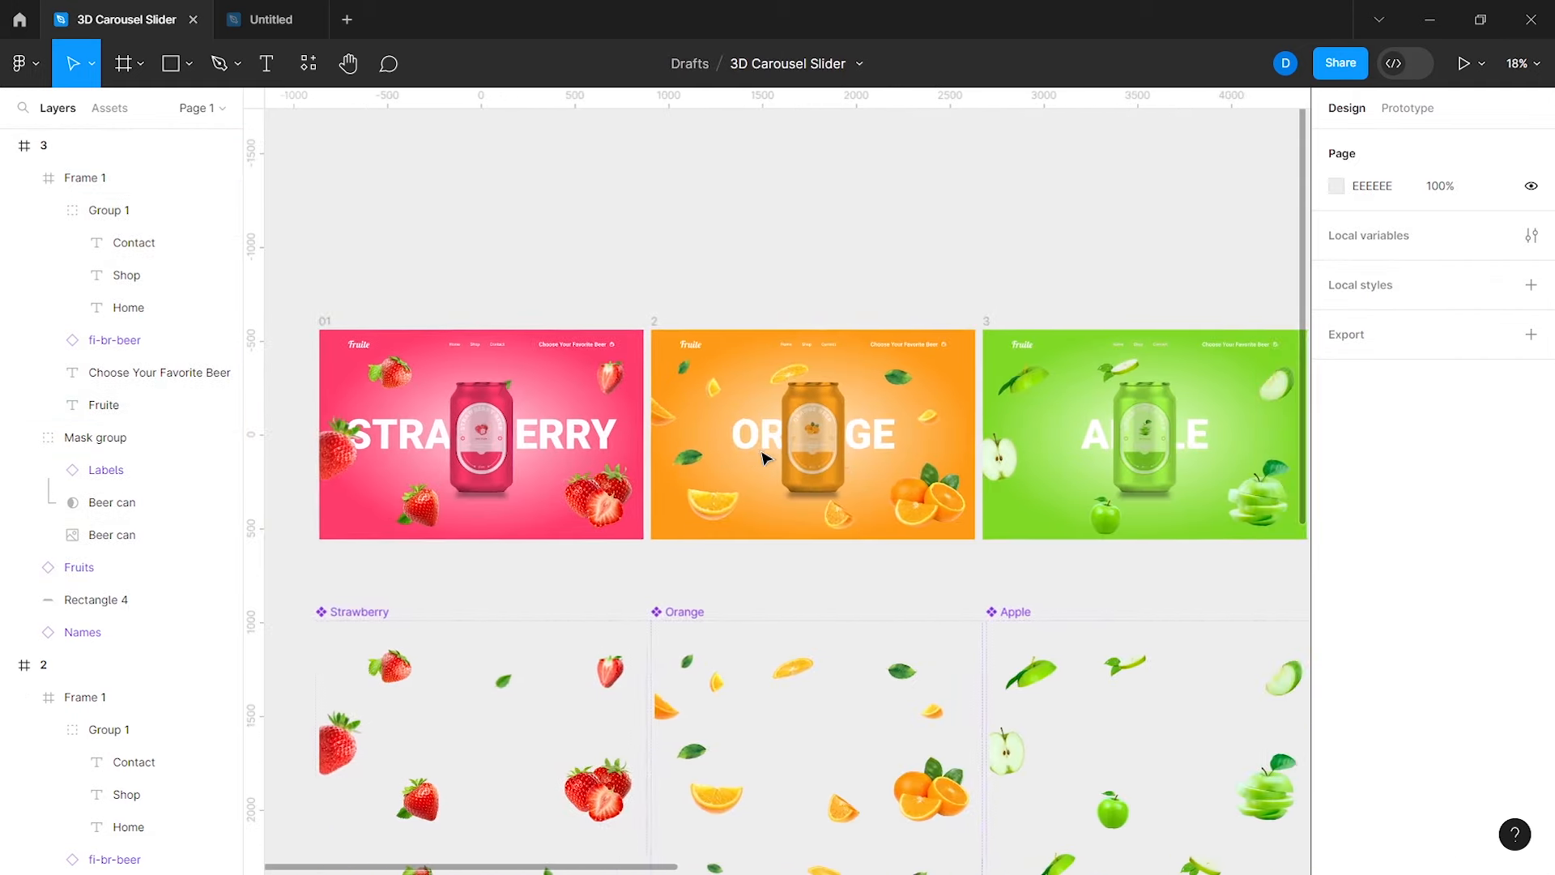
{"action": "left_click", "coordinate": [1408, 109]}
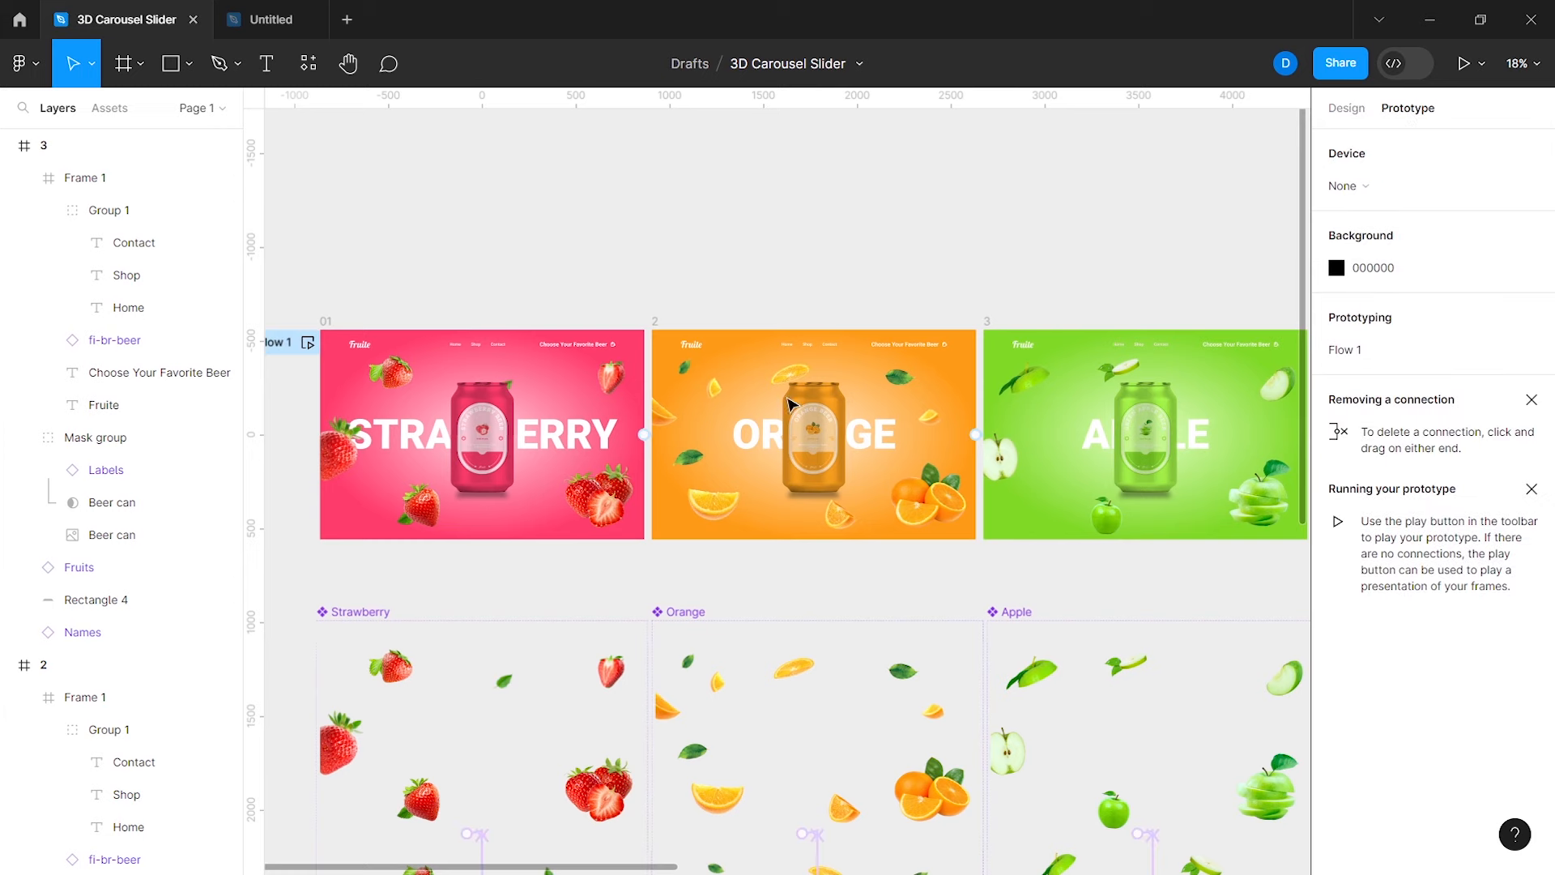
{"action": "left_click", "coordinate": [327, 323]}
{"action": "left_click", "coordinate": [1531, 268]}
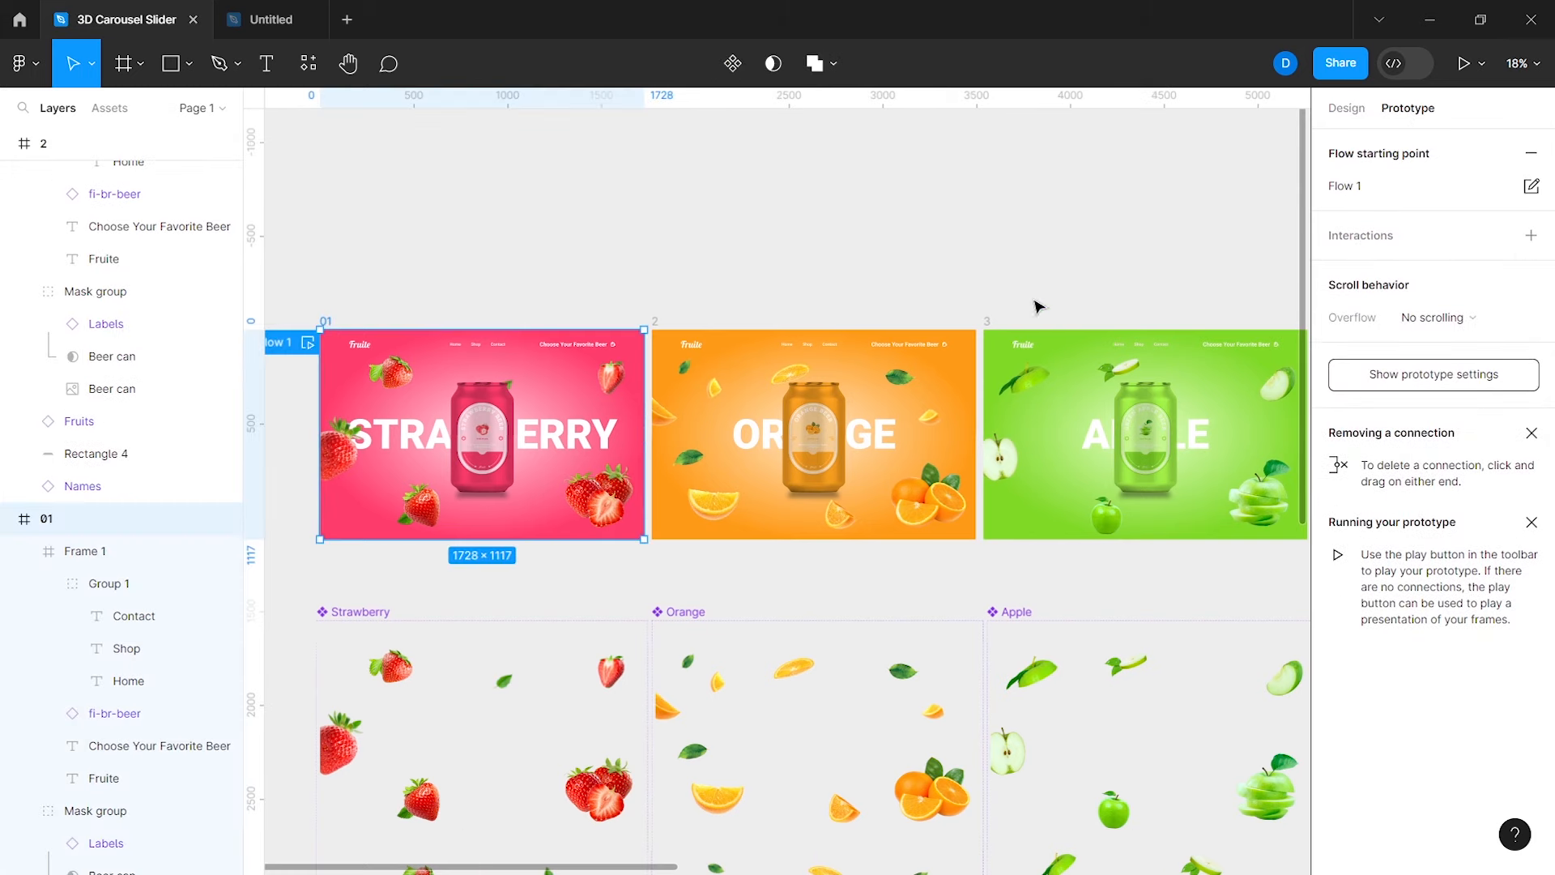
{"action": "left_click", "coordinate": [908, 341]}
{"action": "left_click", "coordinate": [1531, 235]}
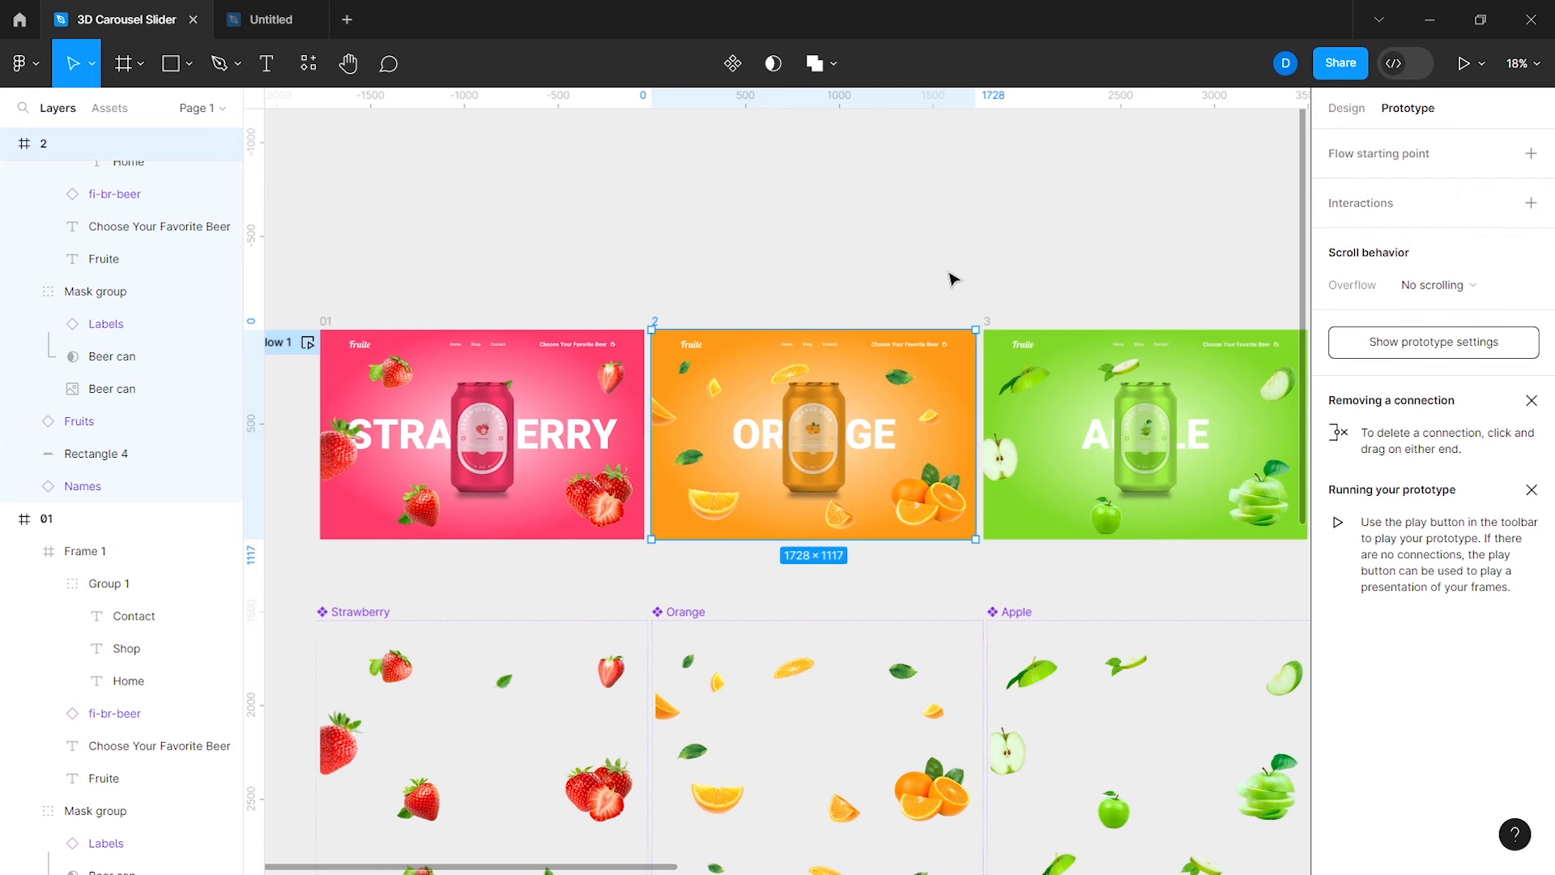
{"action": "left_click", "coordinate": [941, 278]}
Step: Connect the Fruits component in frame 01 to frame 2 with a Navigate to interaction
{"action": "scroll", "coordinate": [941, 278], "scroll_direction": "down", "scroll_amount": 1}
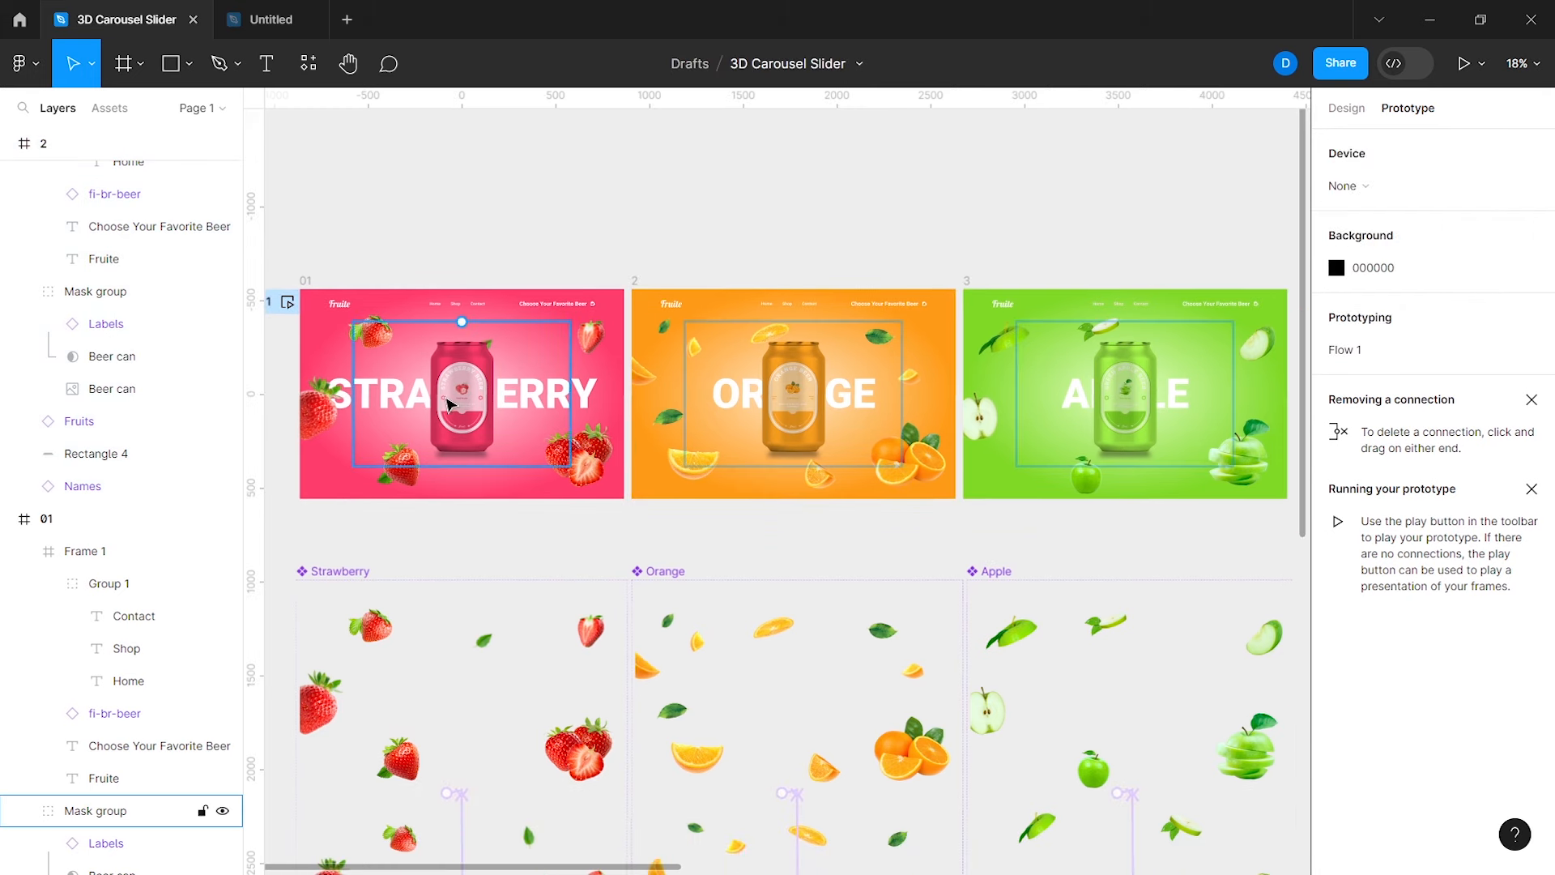
{"action": "left_click", "coordinate": [423, 495]}
{"action": "left_click", "coordinate": [431, 486]}
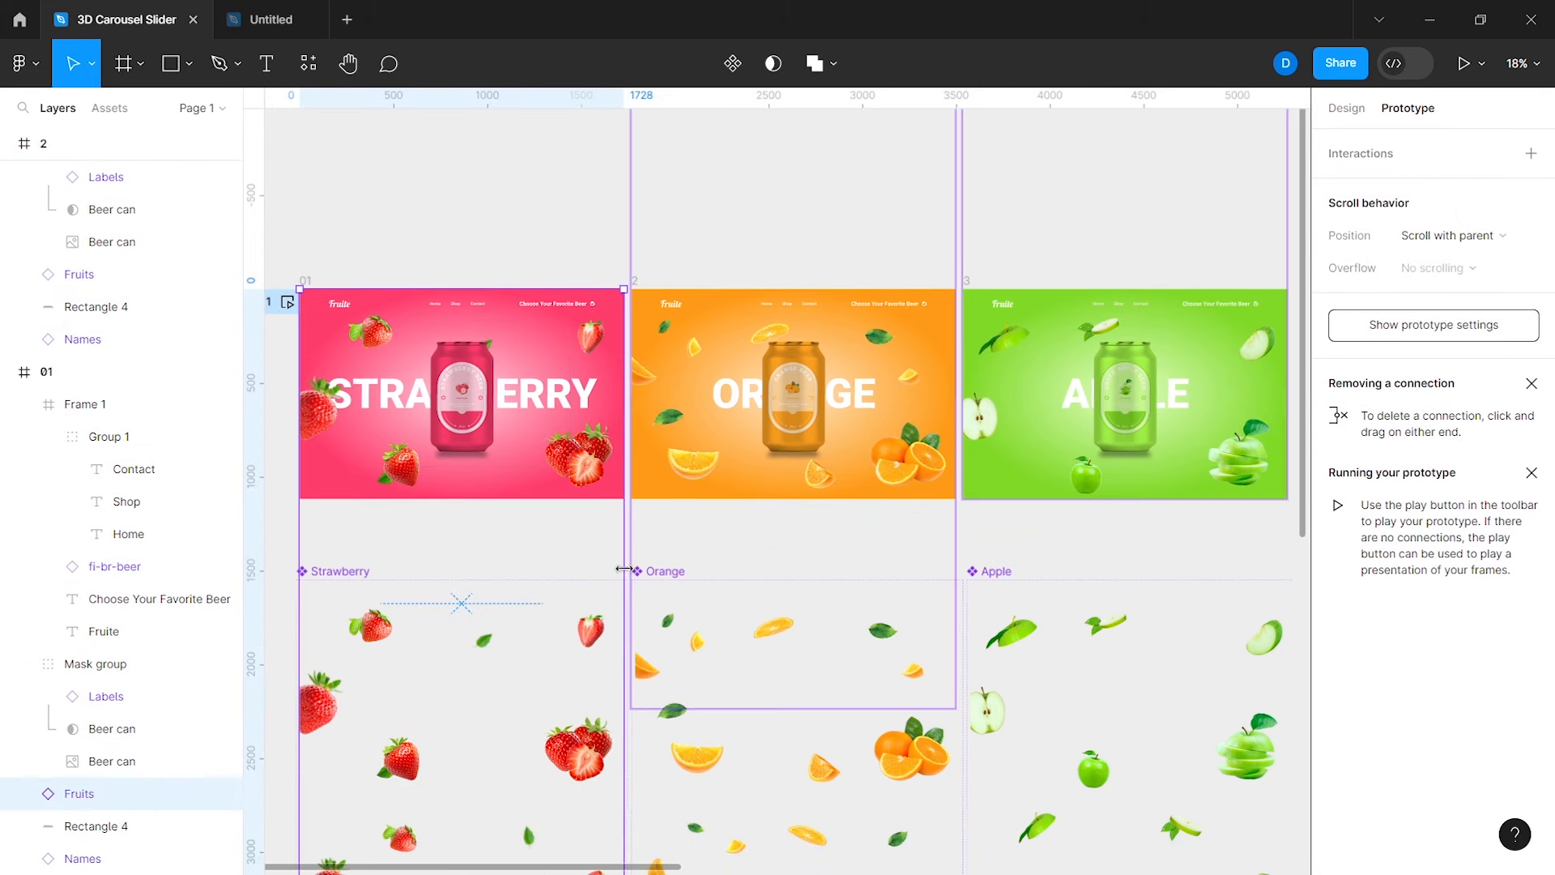
{"action": "left_click_drag", "start_coordinate": [624, 604], "coordinate": [653, 456]}
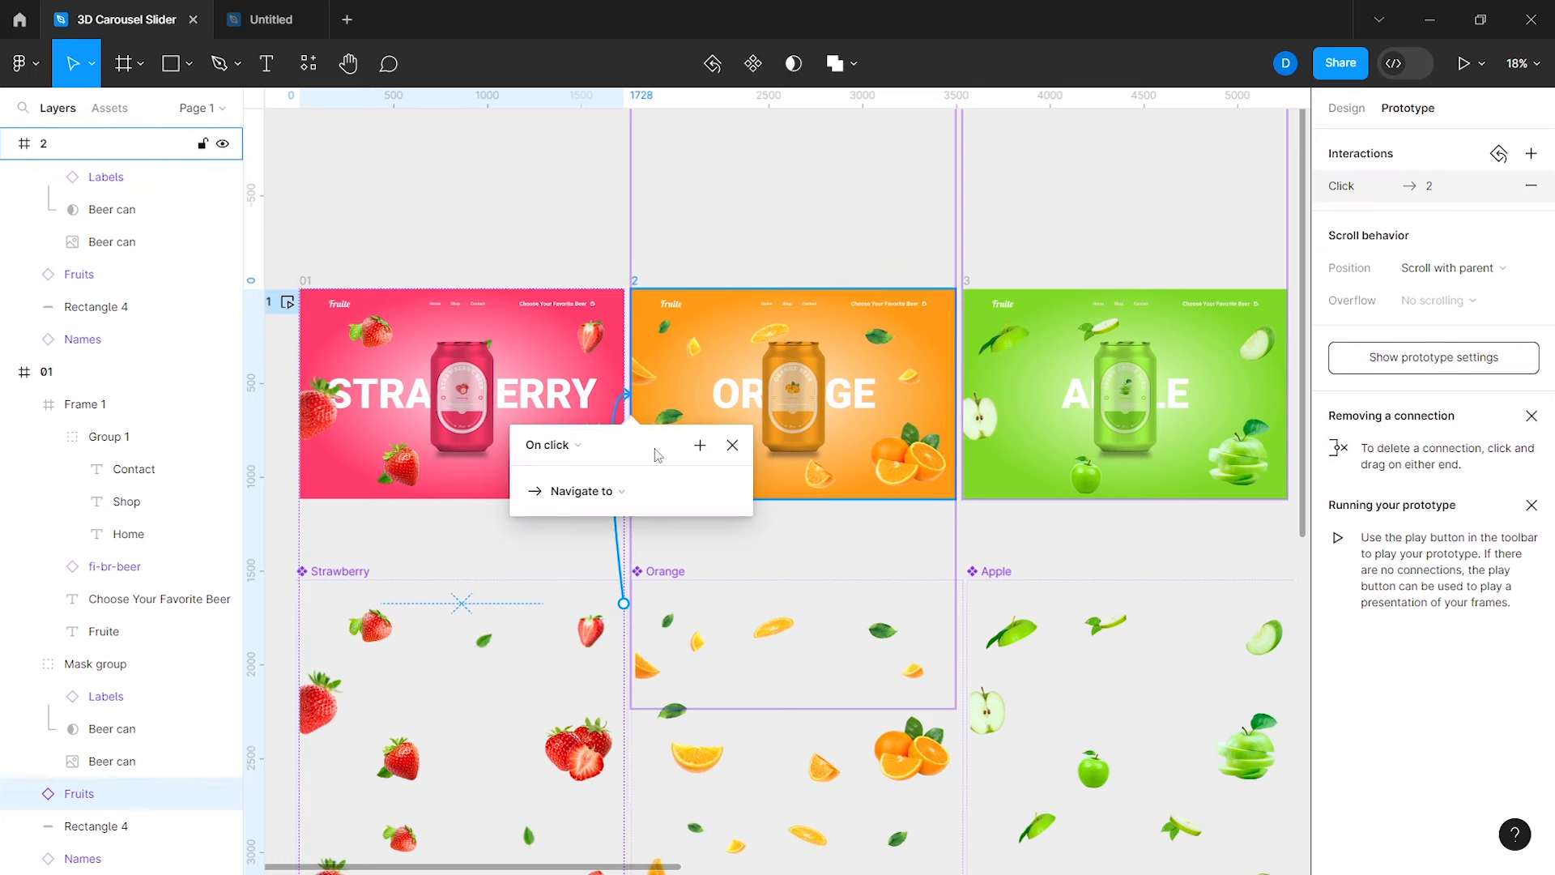
Step: Set the frame 01 Fruits interaction to the On drag trigger and a custom spring Smart animate of 833 ms
{"action": "left_click", "coordinate": [1071, 238]}
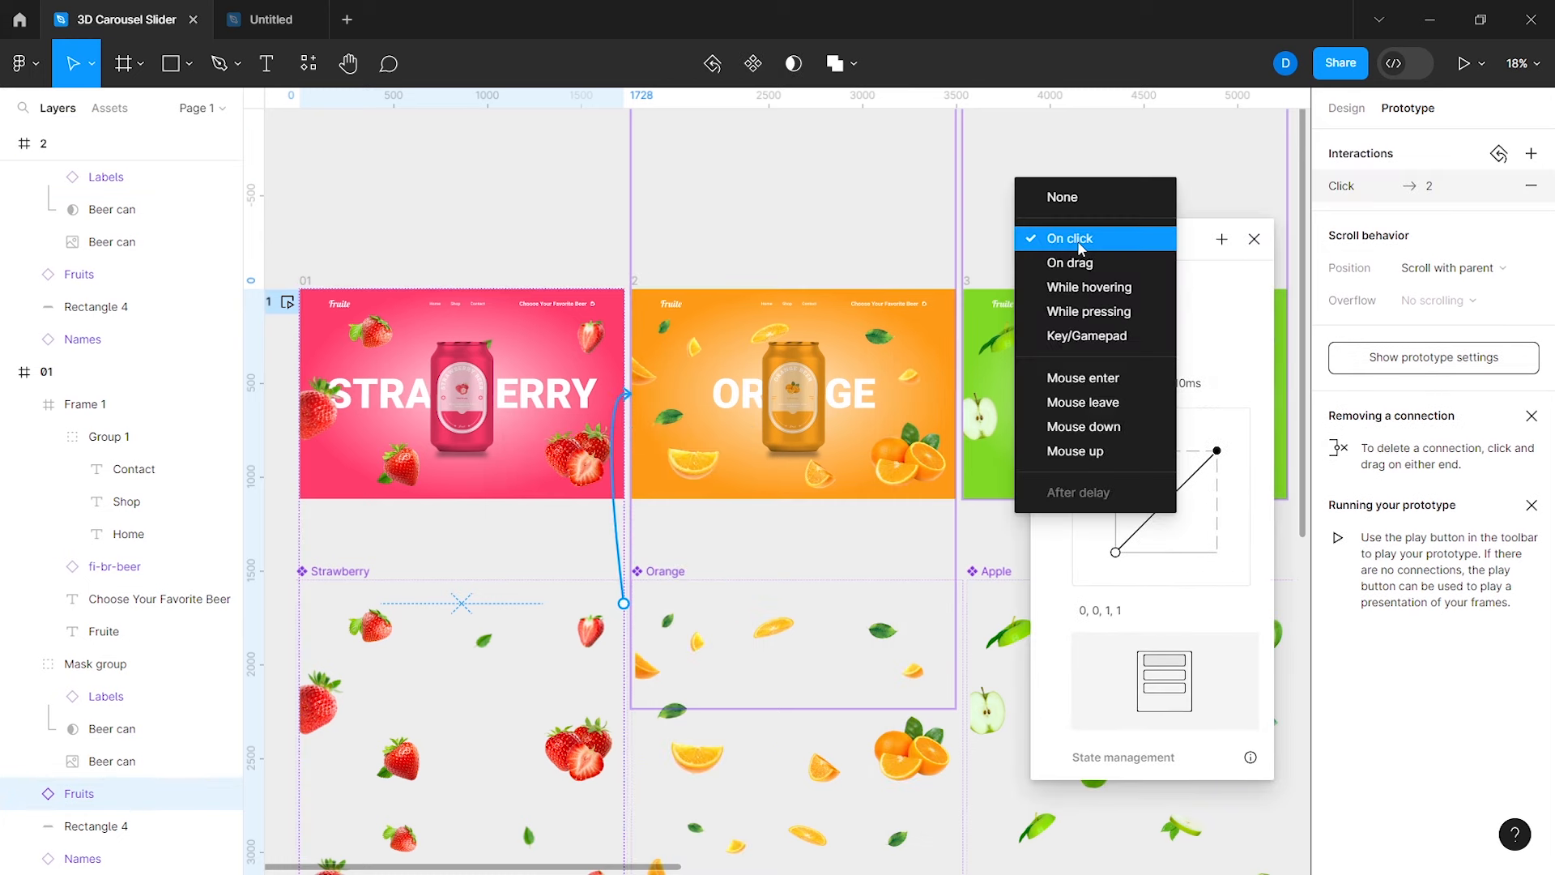
{"action": "left_click", "coordinate": [1076, 265]}
{"action": "left_click", "coordinate": [1115, 383]}
{"action": "left_click", "coordinate": [1110, 444]}
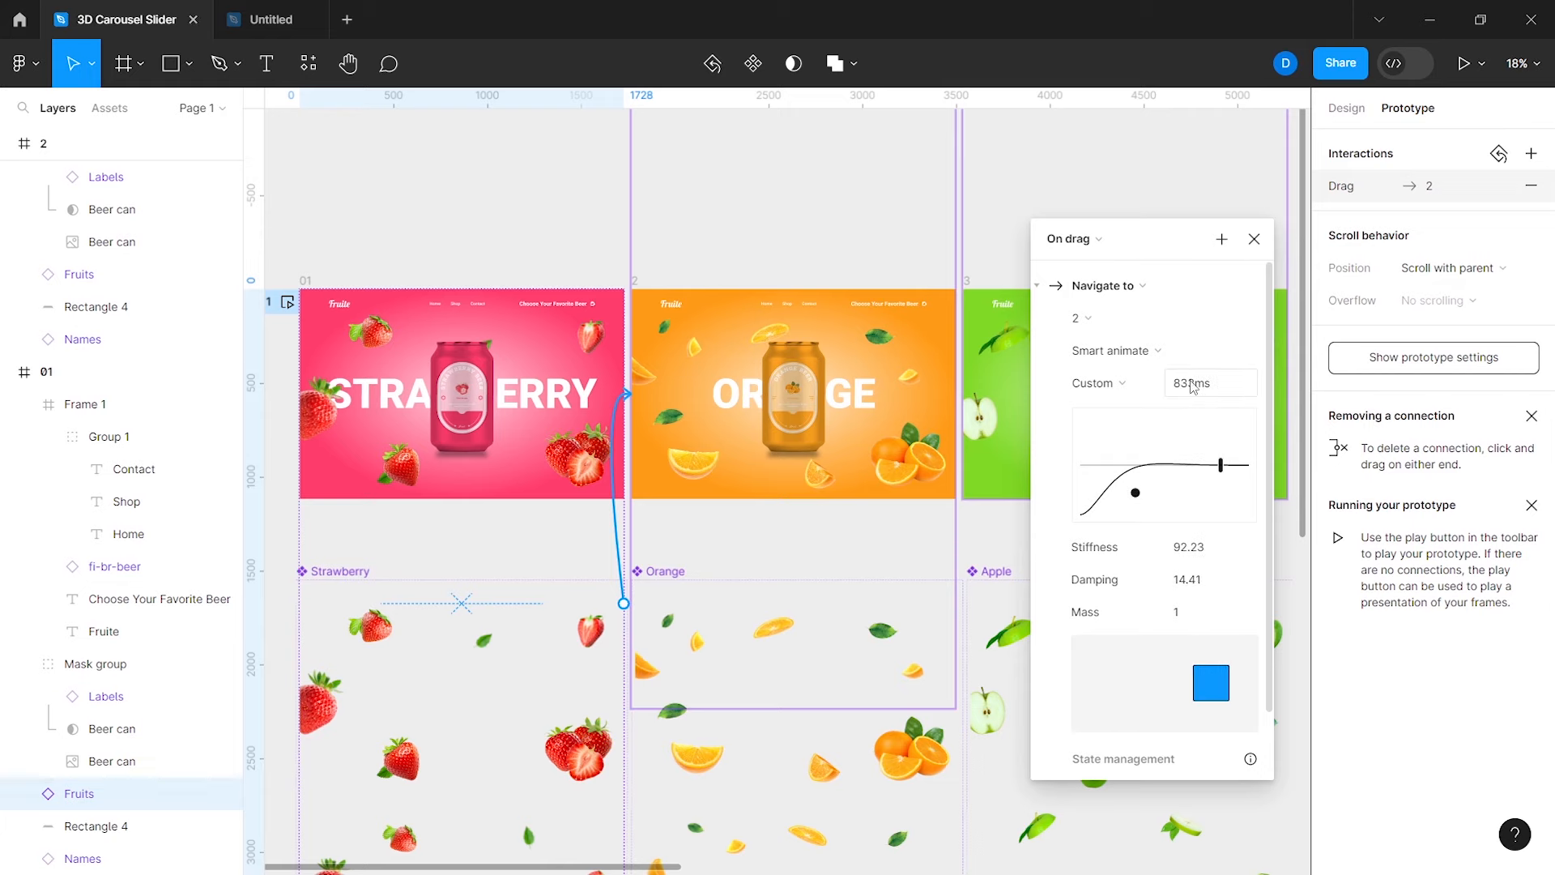
{"action": "left_click", "coordinate": [1254, 239]}
{"action": "left_click", "coordinate": [521, 214]}
Step: Move the Strawberry, Orange and Apple component sets away from the frames to the free canvas beside the Fruits component set
{"action": "scroll", "coordinate": [518, 214], "scroll_direction": "down", "scroll_amount": 5}
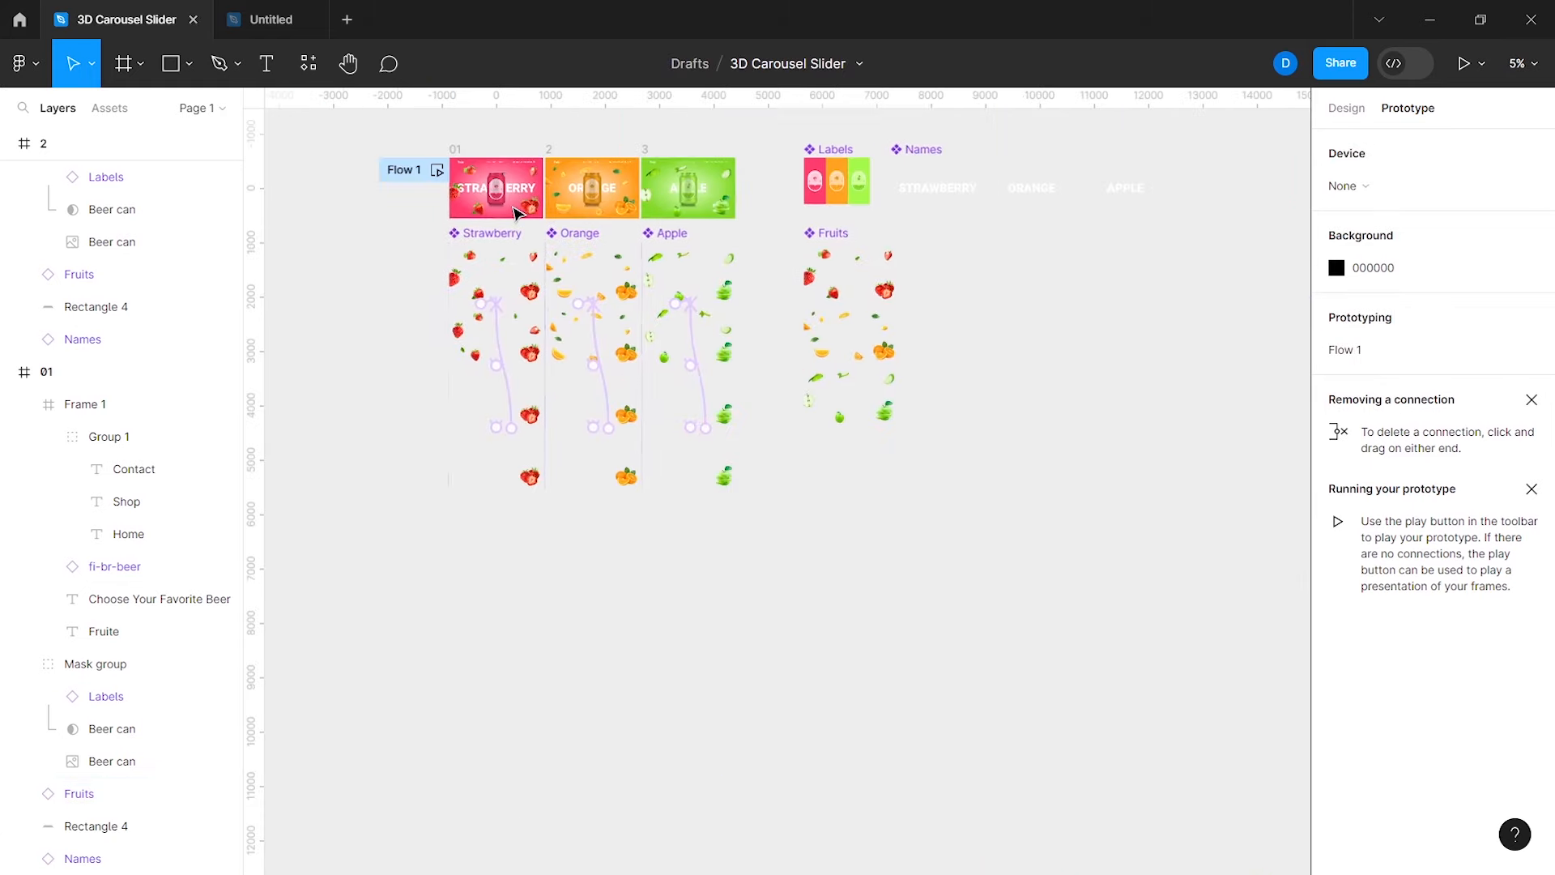
{"action": "scroll", "coordinate": [518, 214], "scroll_direction": "up", "scroll_amount": 1}
{"action": "left_click", "coordinate": [545, 337]}
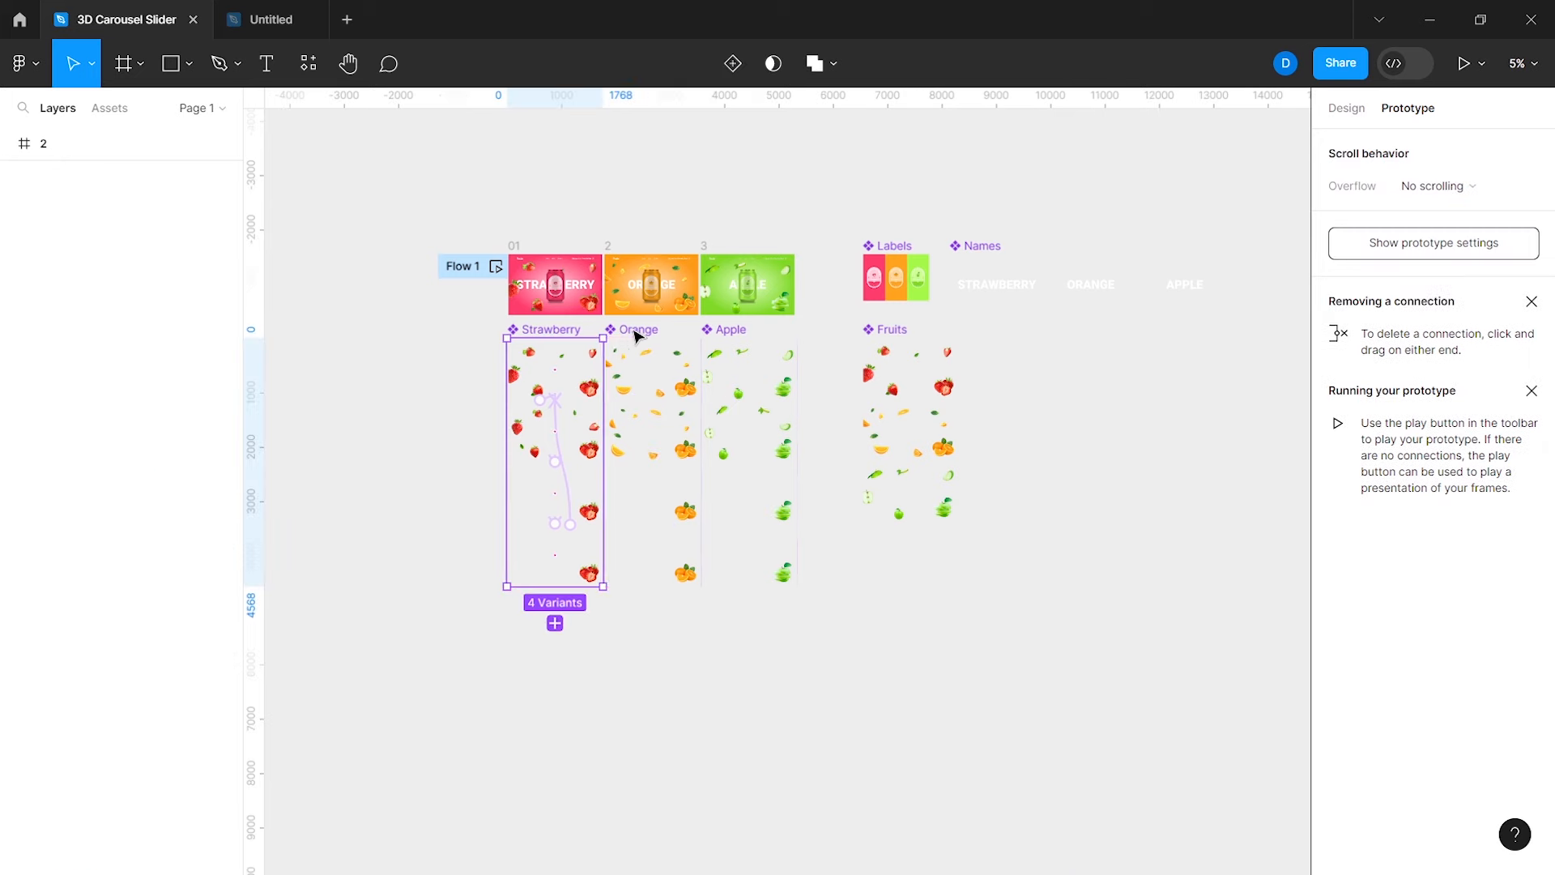
{"action": "left_click", "coordinate": [637, 336], "text": "shift"}
{"action": "left_click", "coordinate": [727, 336], "text": "shift"}
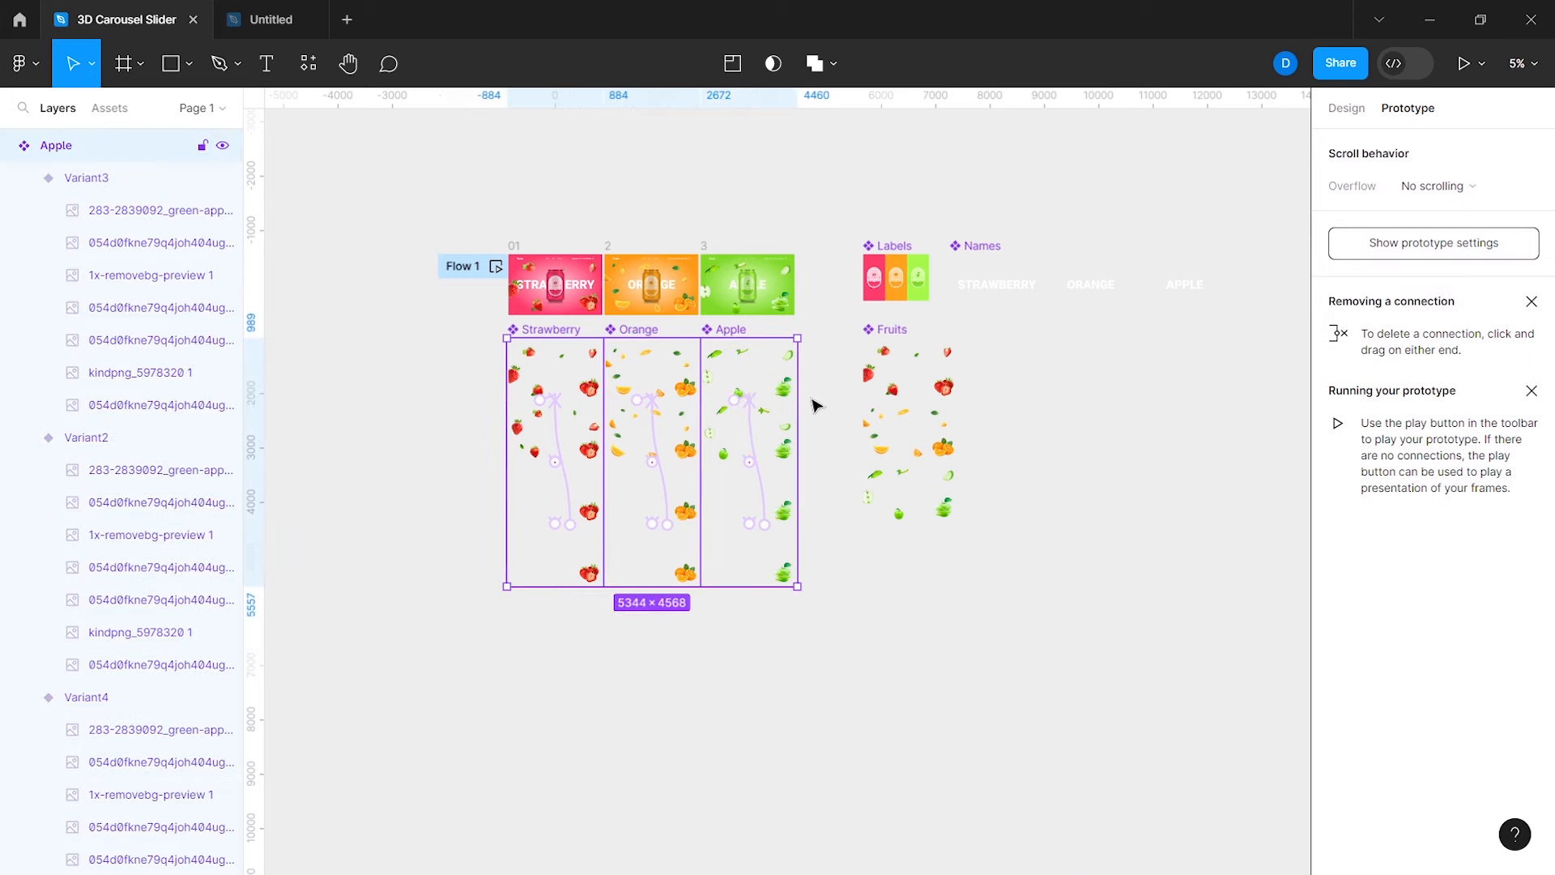
{"action": "left_click_drag", "start_coordinate": [972, 402], "coordinate": [1232, 362]}
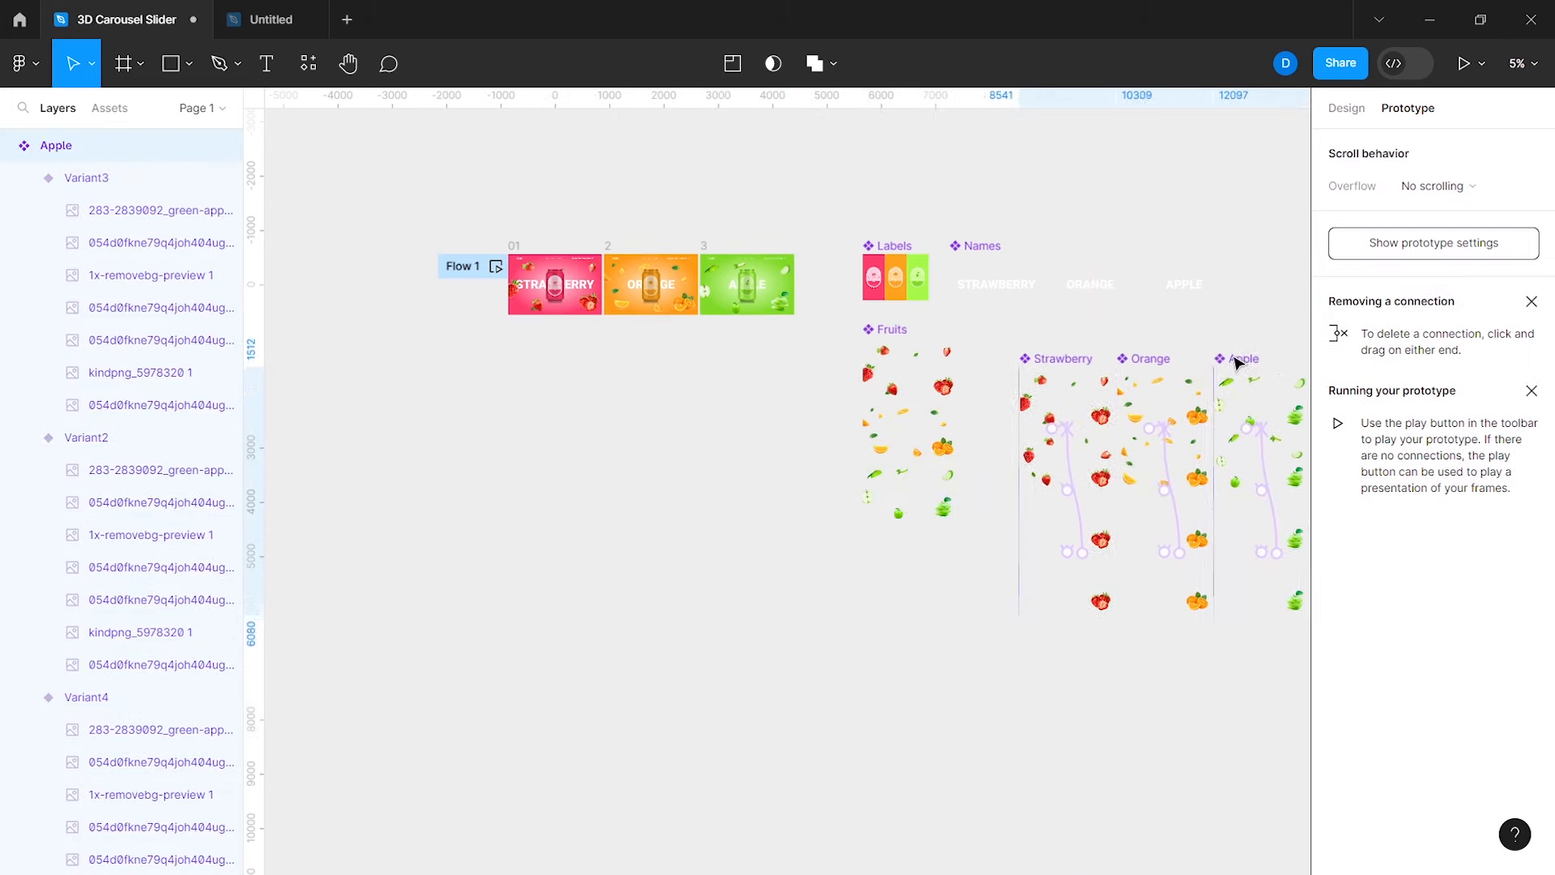
{"action": "left_click", "coordinate": [754, 395]}
Step: Connect the Fruits component in frame 2 to frame 3 with a Navigate to interaction using Smart animate
{"action": "scroll", "coordinate": [754, 395], "scroll_direction": "up", "scroll_amount": 5}
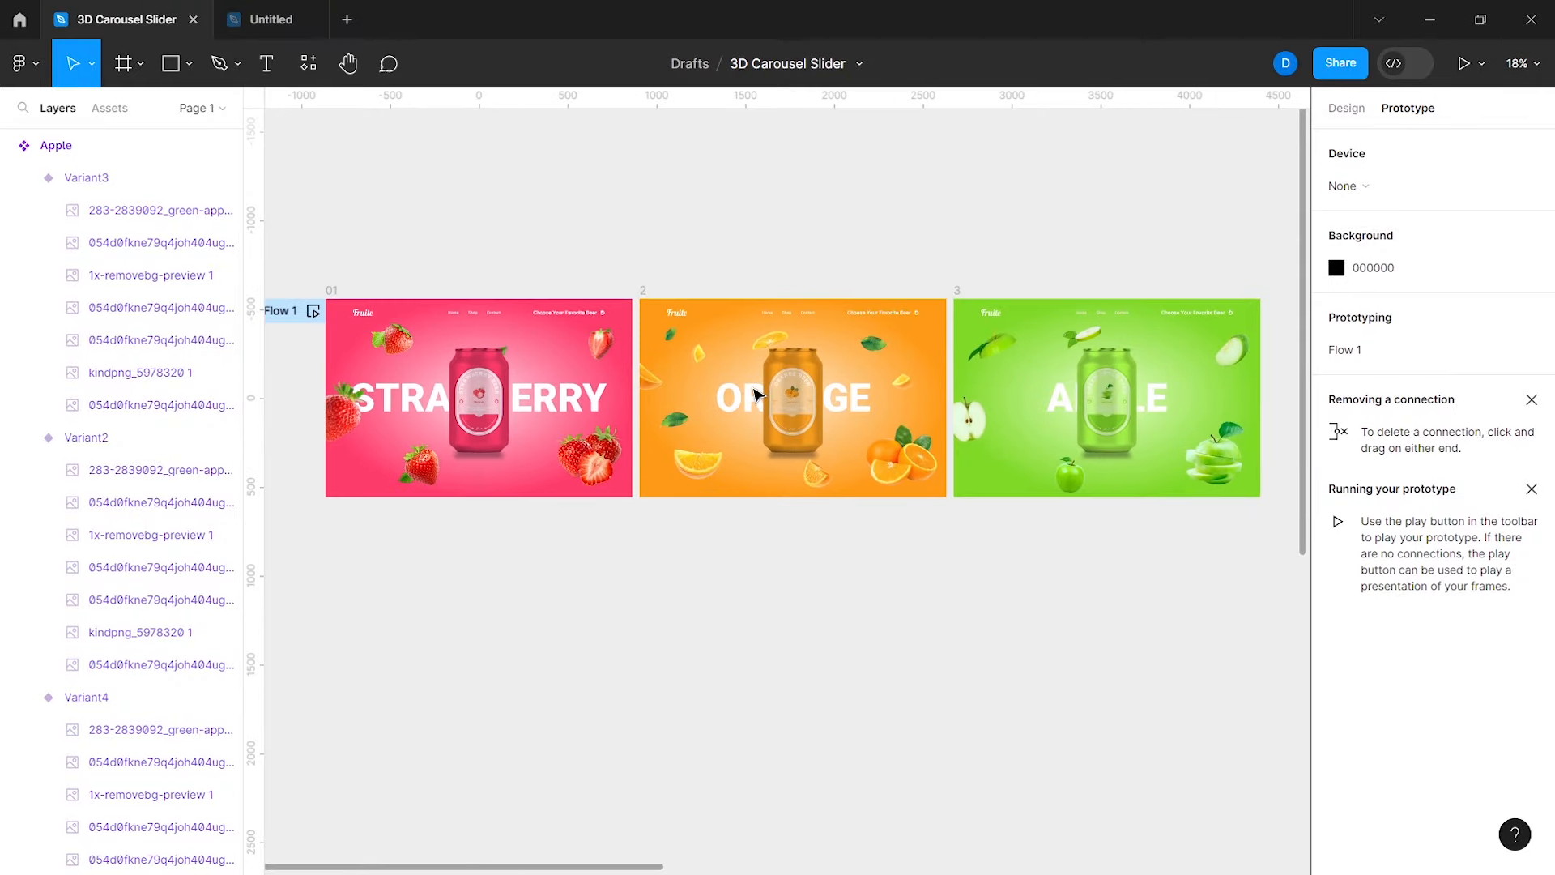
{"action": "left_click", "coordinate": [643, 291]}
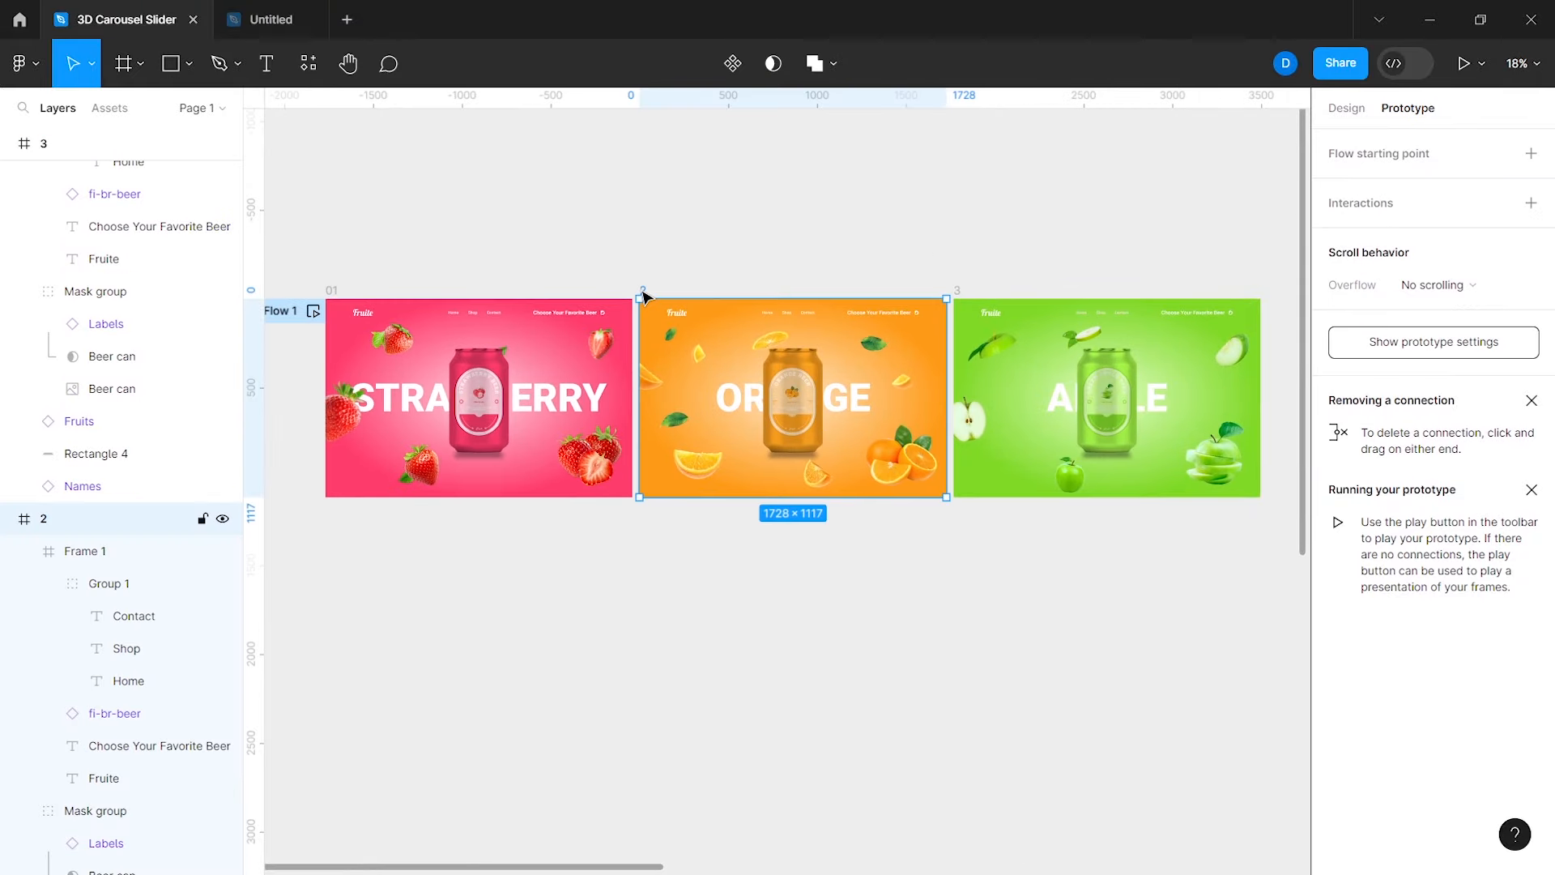
{"action": "left_click", "coordinate": [665, 470]}
{"action": "left_click_drag", "start_coordinate": [946, 397], "coordinate": [1173, 166]}
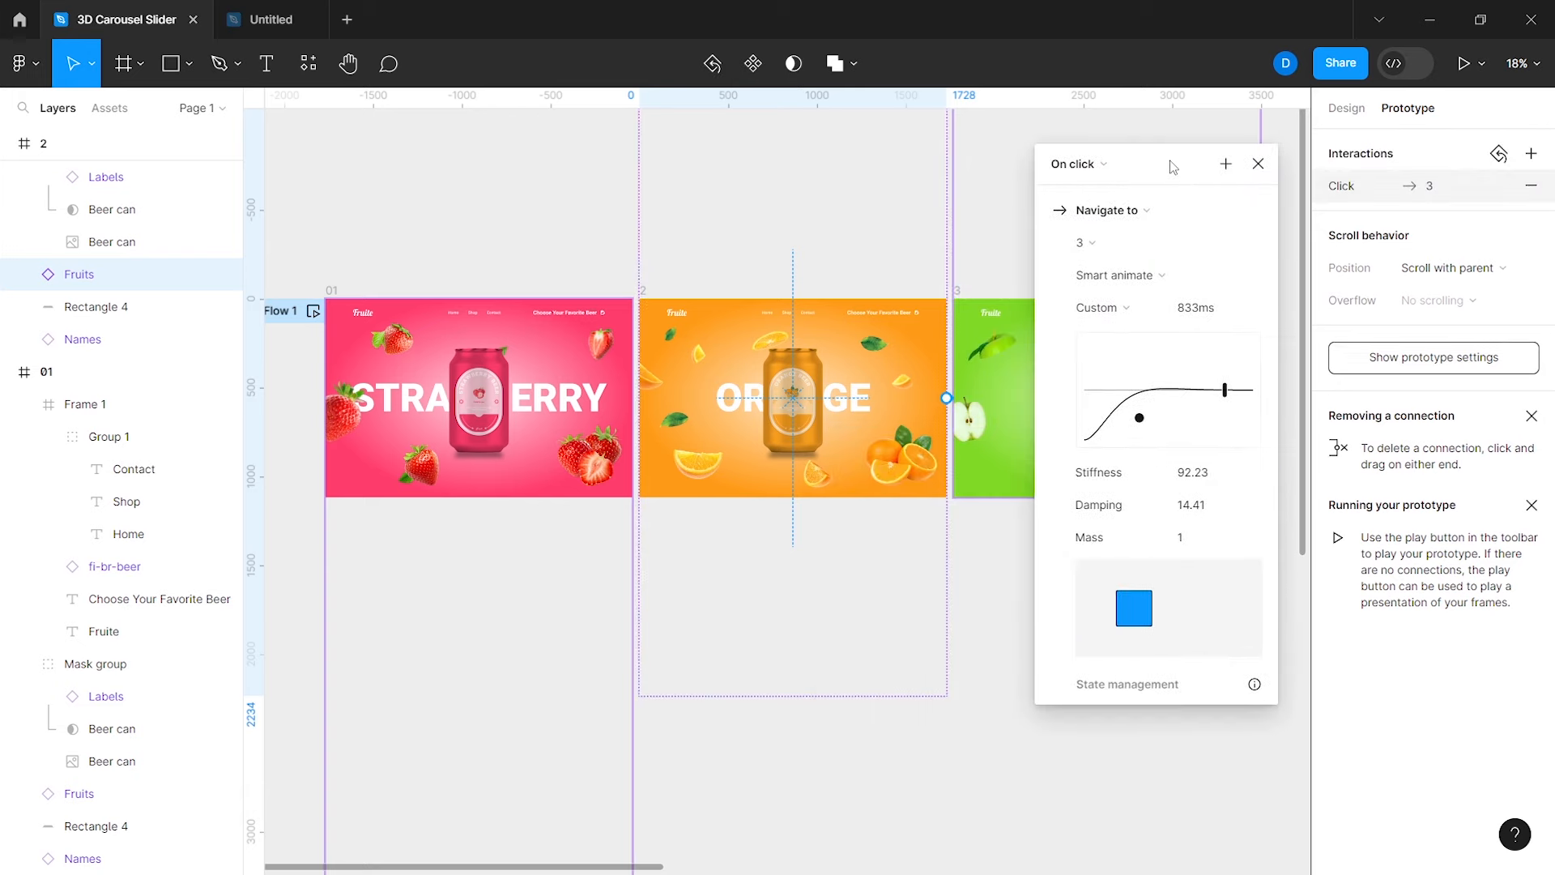
{"action": "left_click", "coordinate": [1258, 163]}
Step: Connect the Fruits component in frame 3 back to frame 2 and set the interaction's trigger to On drag
{"action": "scroll", "coordinate": [1066, 291], "scroll_direction": "up", "scroll_amount": 3}
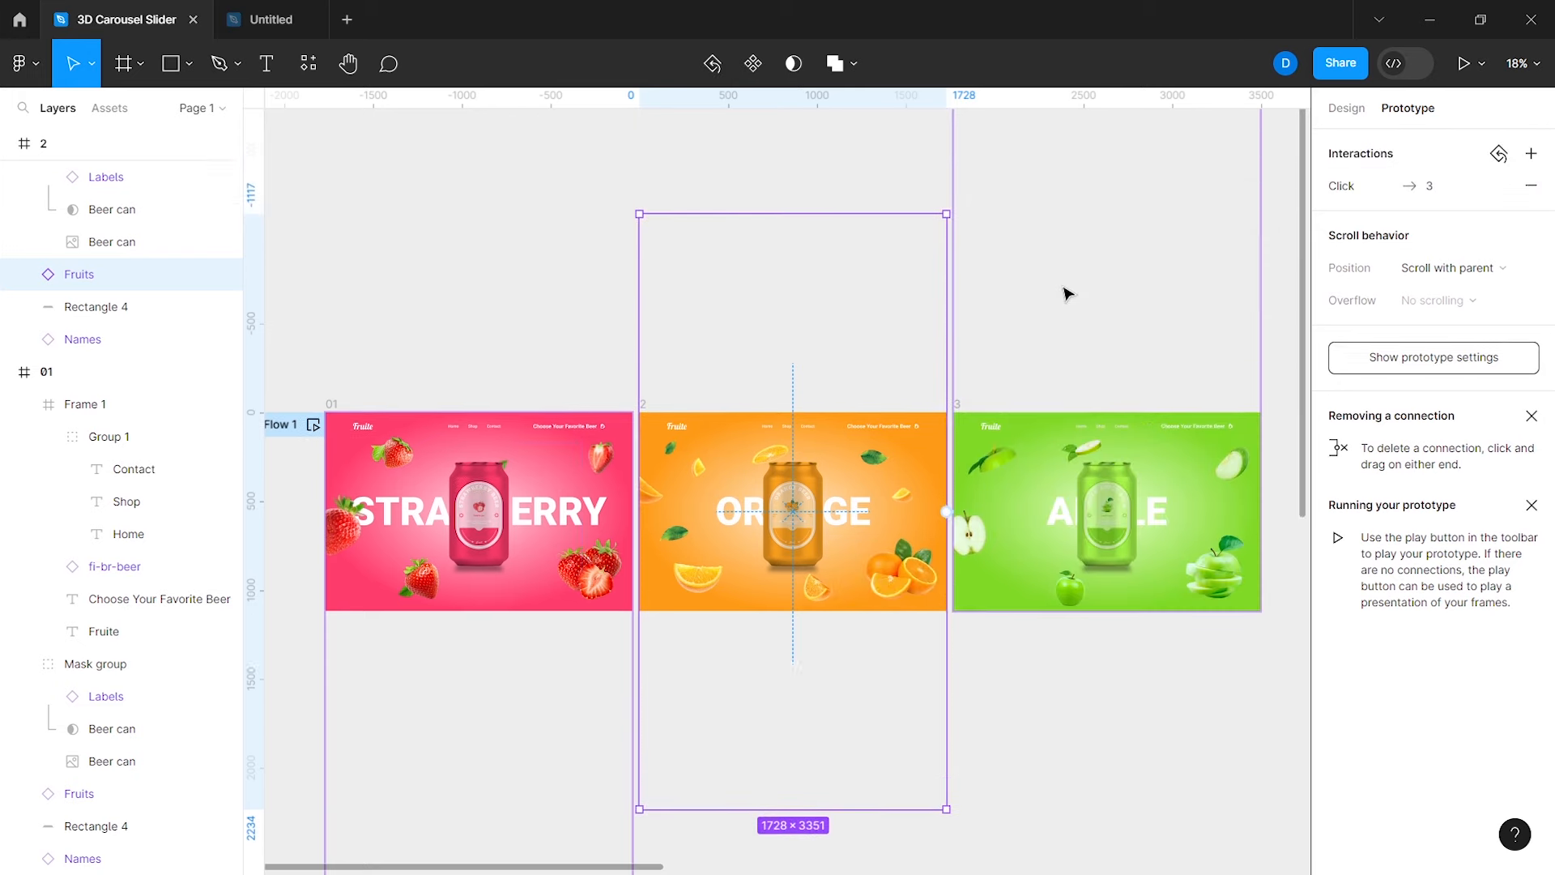
{"action": "left_click", "coordinate": [998, 528]}
{"action": "left_click", "coordinate": [998, 528]}
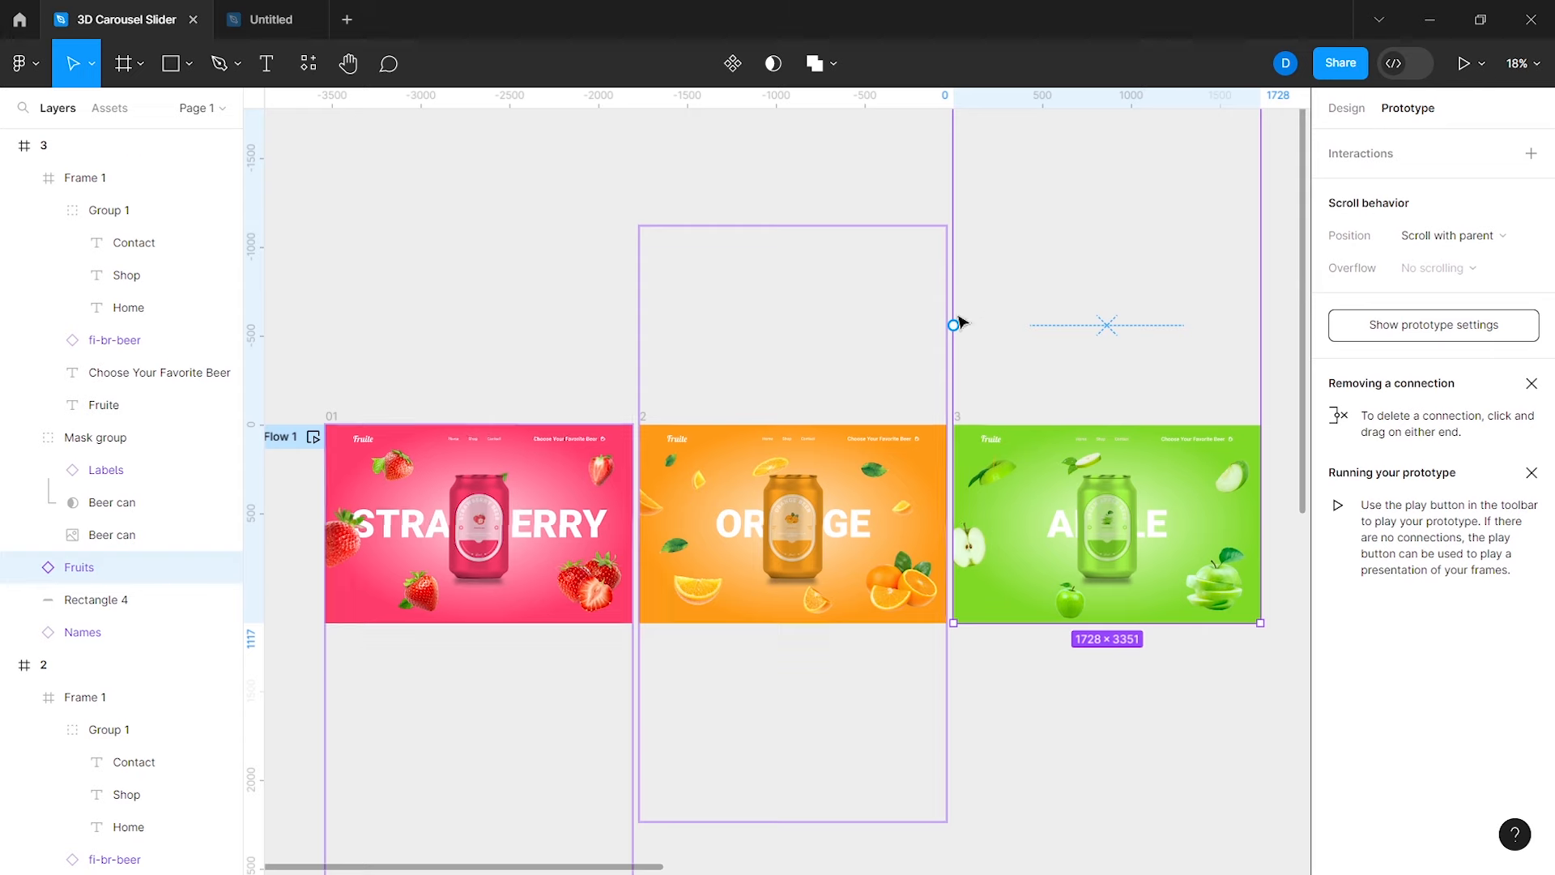
{"action": "left_click_drag", "start_coordinate": [901, 397], "coordinate": [902, 462]}
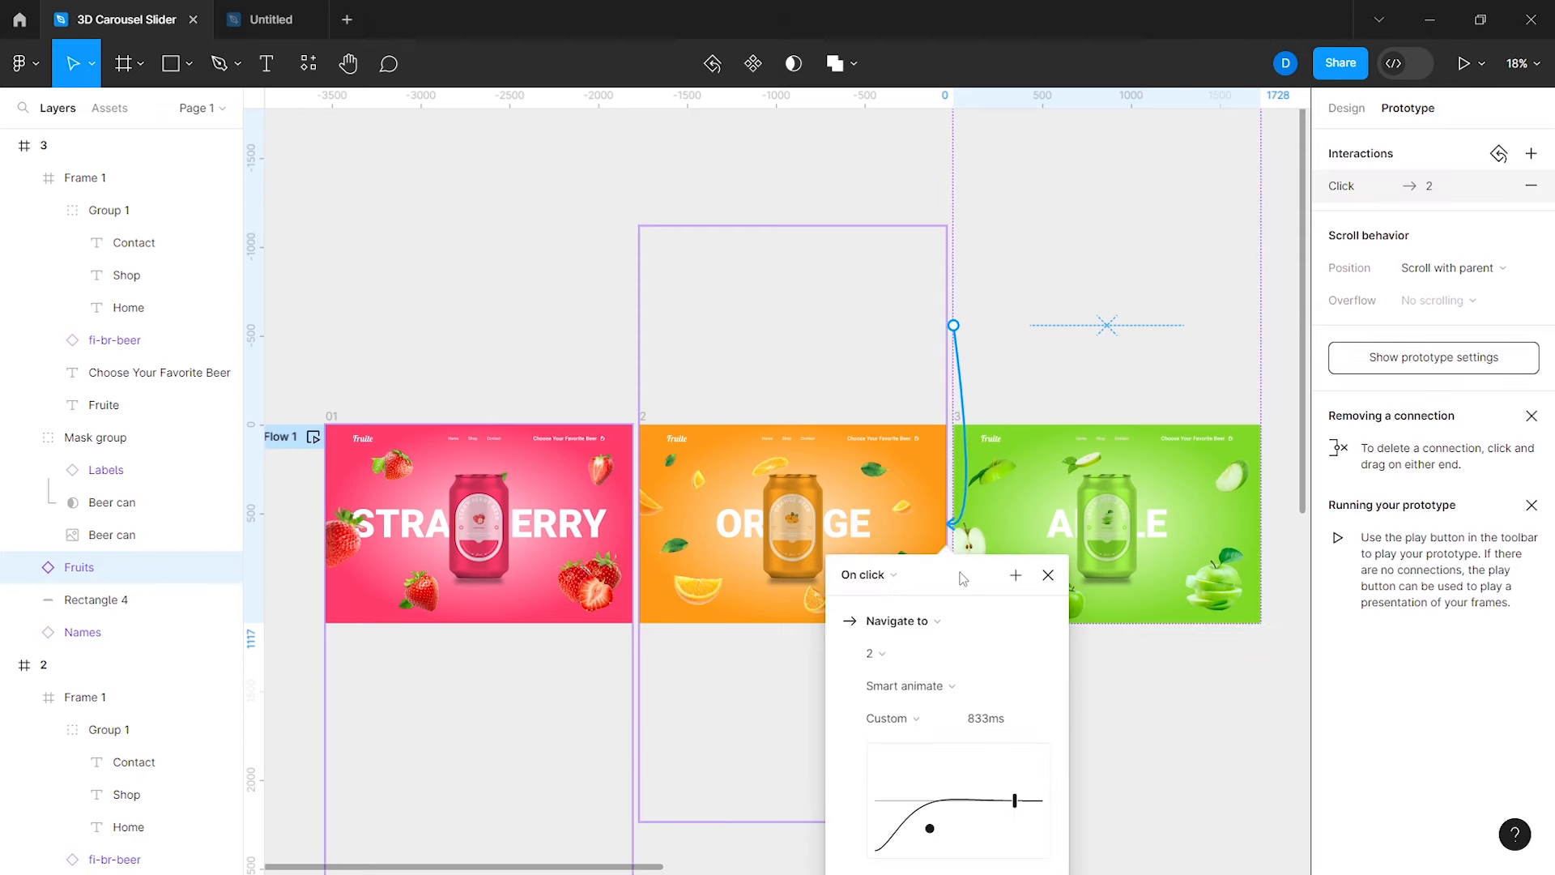
{"action": "left_click_drag", "start_coordinate": [962, 578], "coordinate": [1162, 225]}
{"action": "left_click", "coordinate": [1047, 223]}
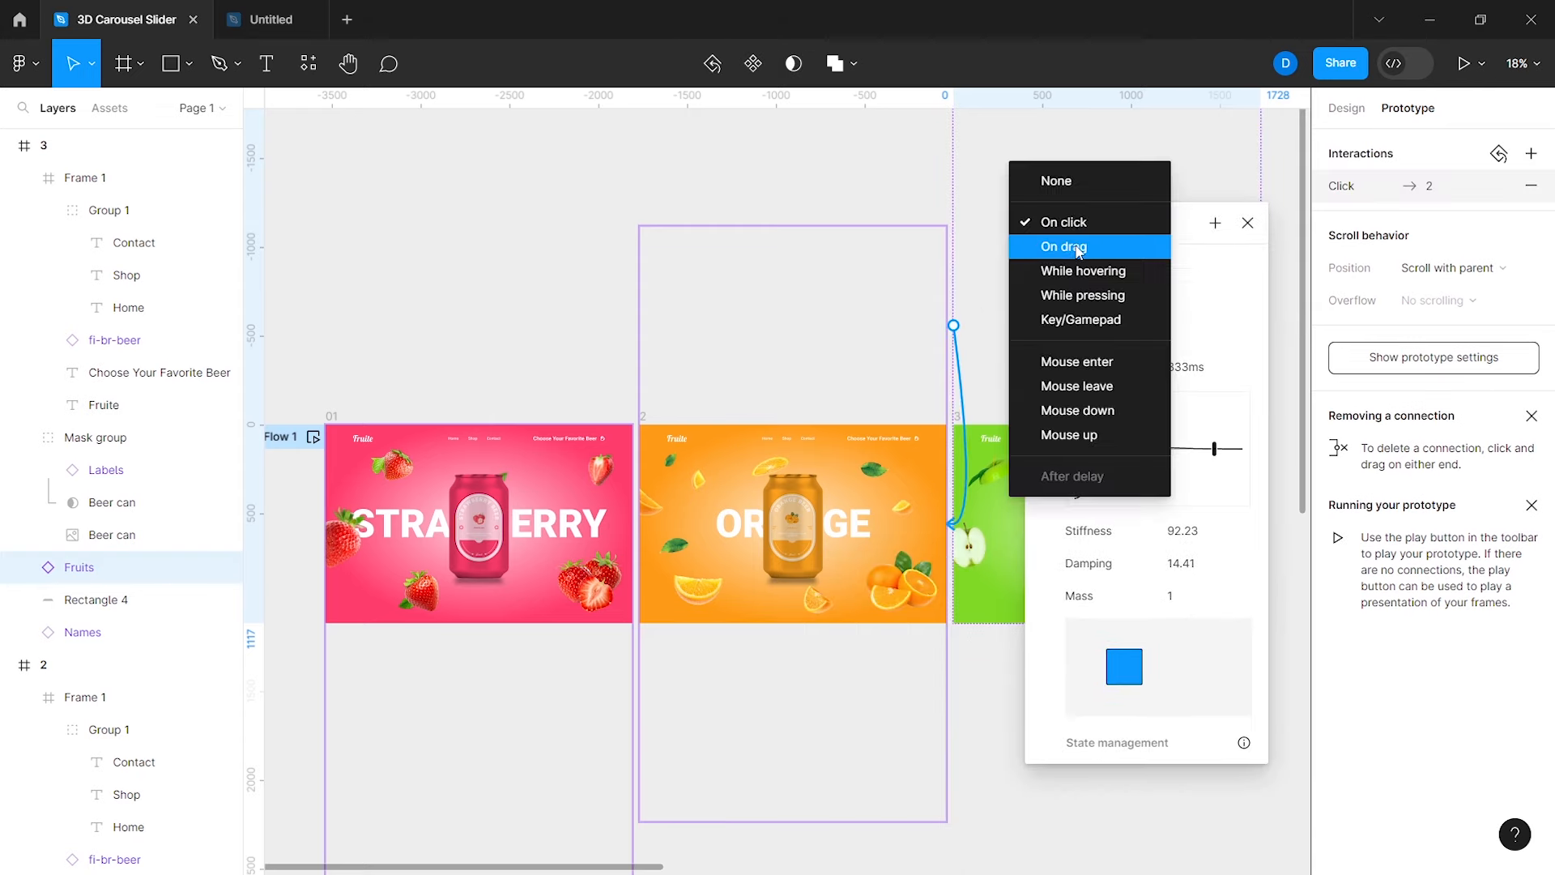
{"action": "left_click", "coordinate": [1079, 248]}
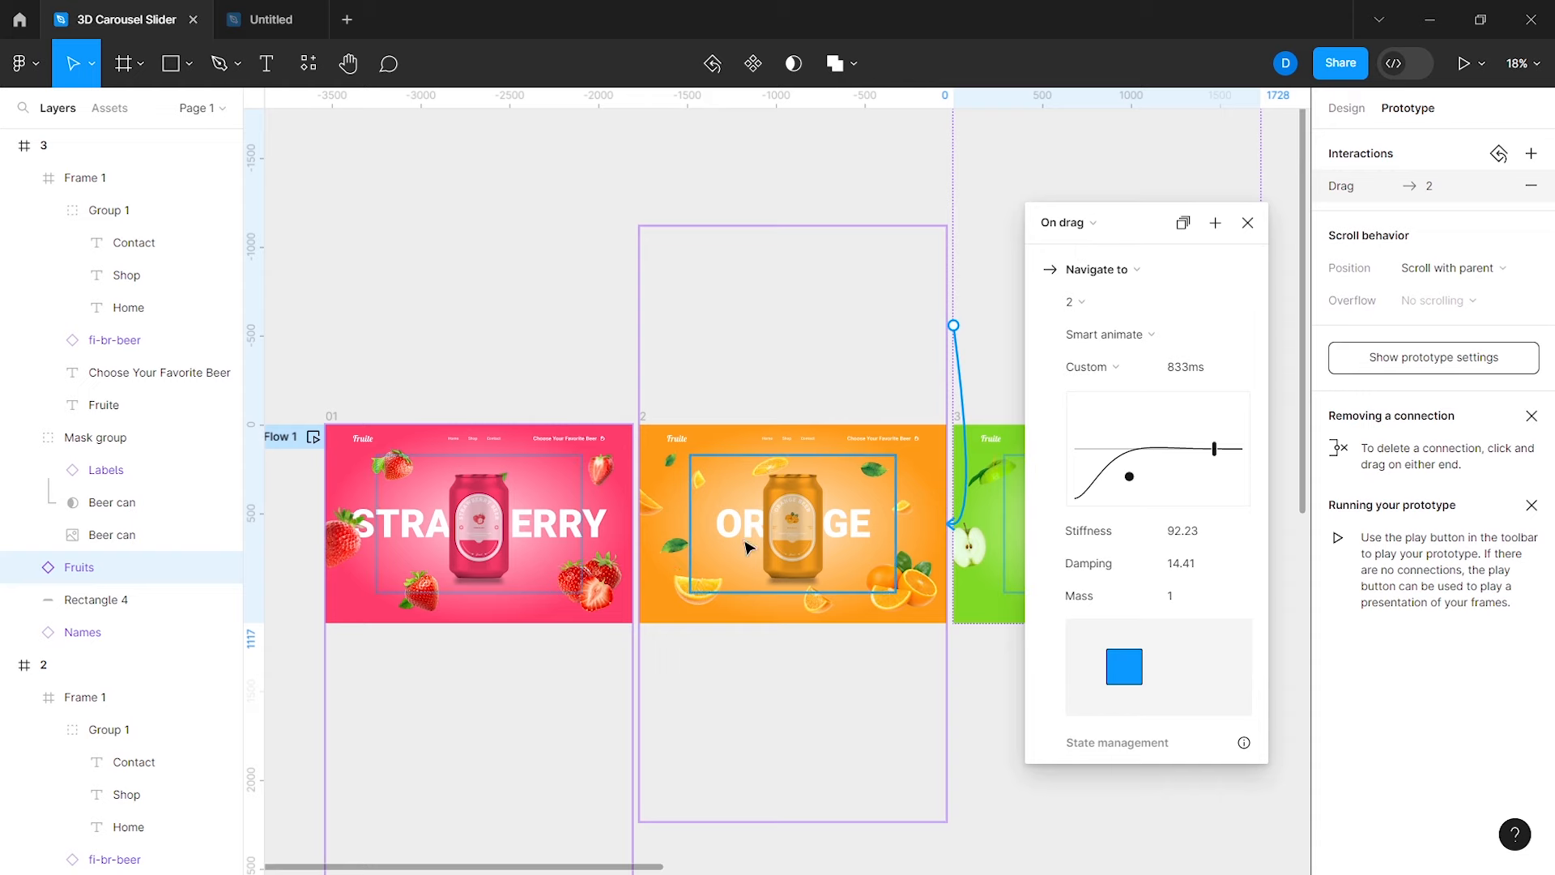
Step: Change the trigger of the frame 2 Fruits interaction leading to frame 3 to On drag
{"action": "left_click", "coordinate": [666, 575]}
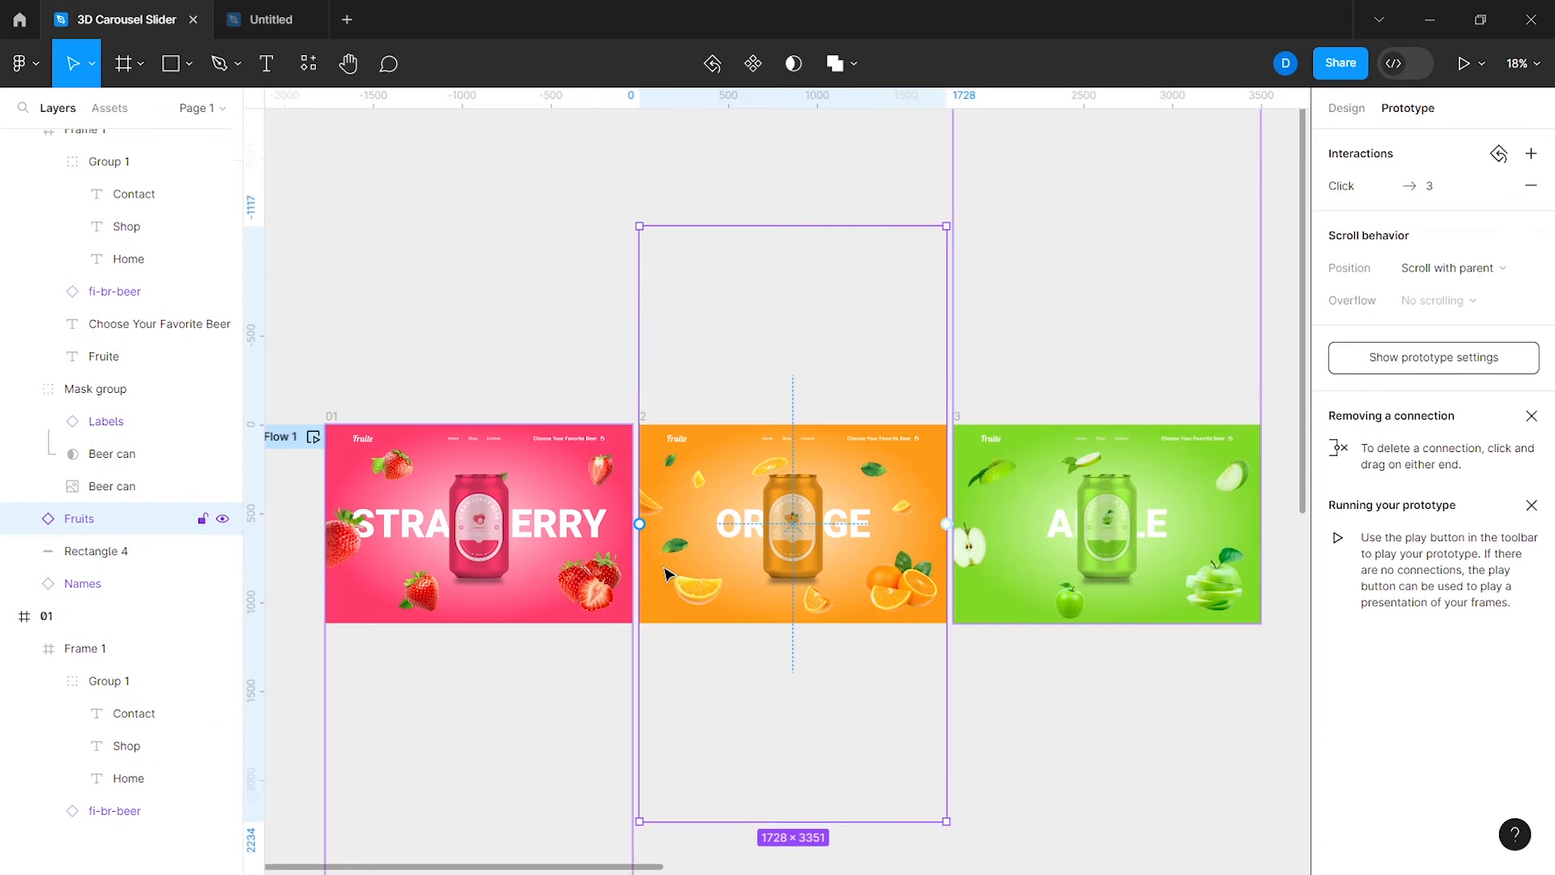
{"action": "left_click", "coordinate": [1358, 195]}
{"action": "left_click", "coordinate": [1111, 190]}
{"action": "left_click", "coordinate": [1120, 211]}
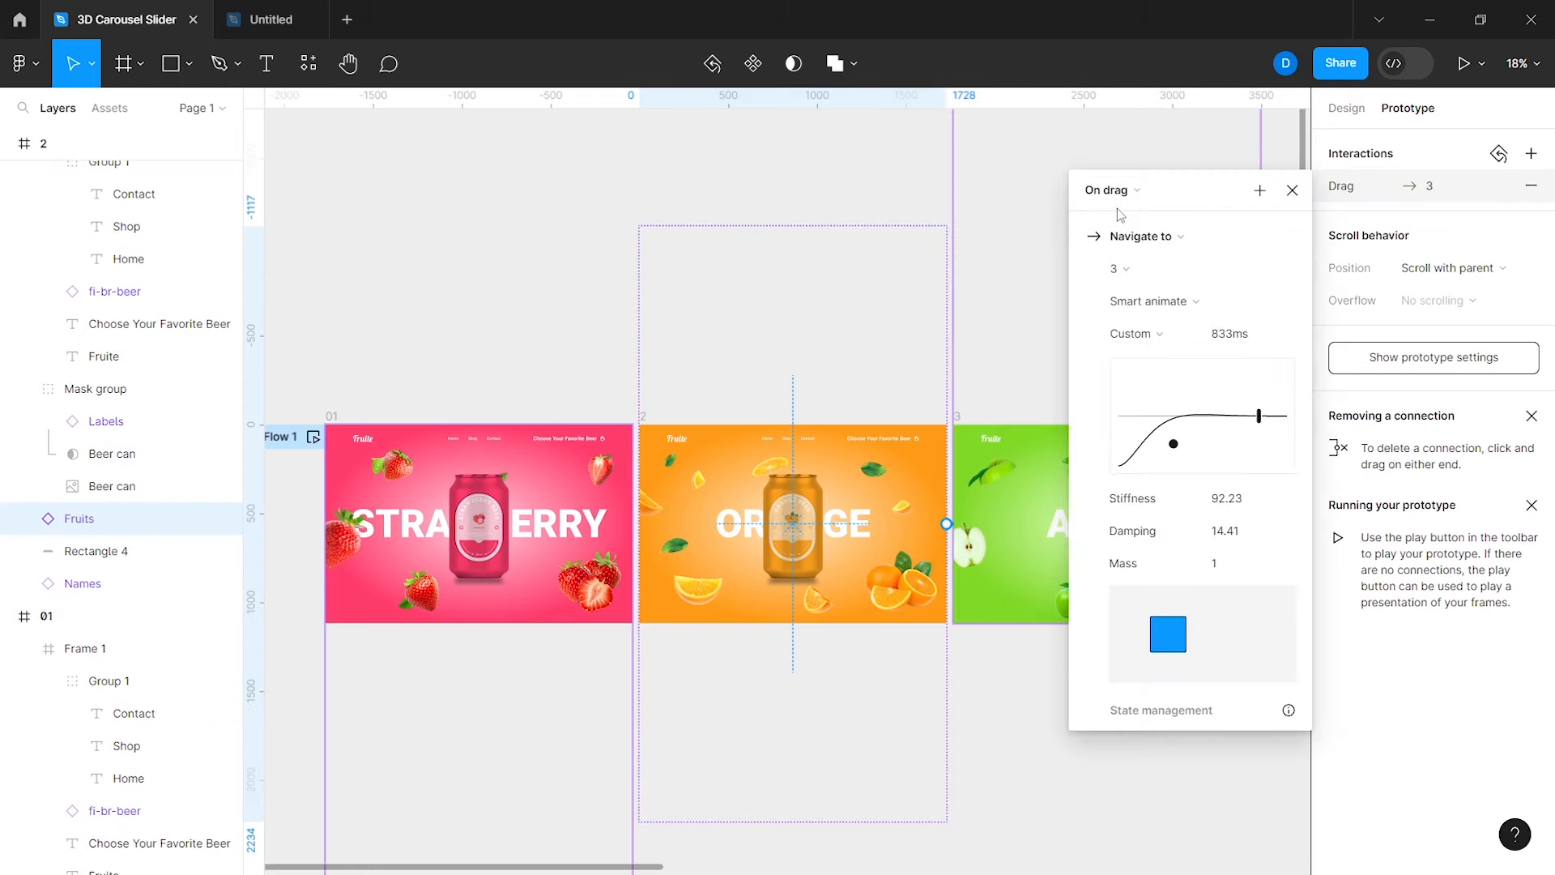
Step: Connect the Fruits component in frame 2 back to frame 01 and set the interaction's trigger to On drag
{"action": "left_click", "coordinate": [670, 540]}
{"action": "left_click_drag", "start_coordinate": [612, 525], "coordinate": [1083, 156]}
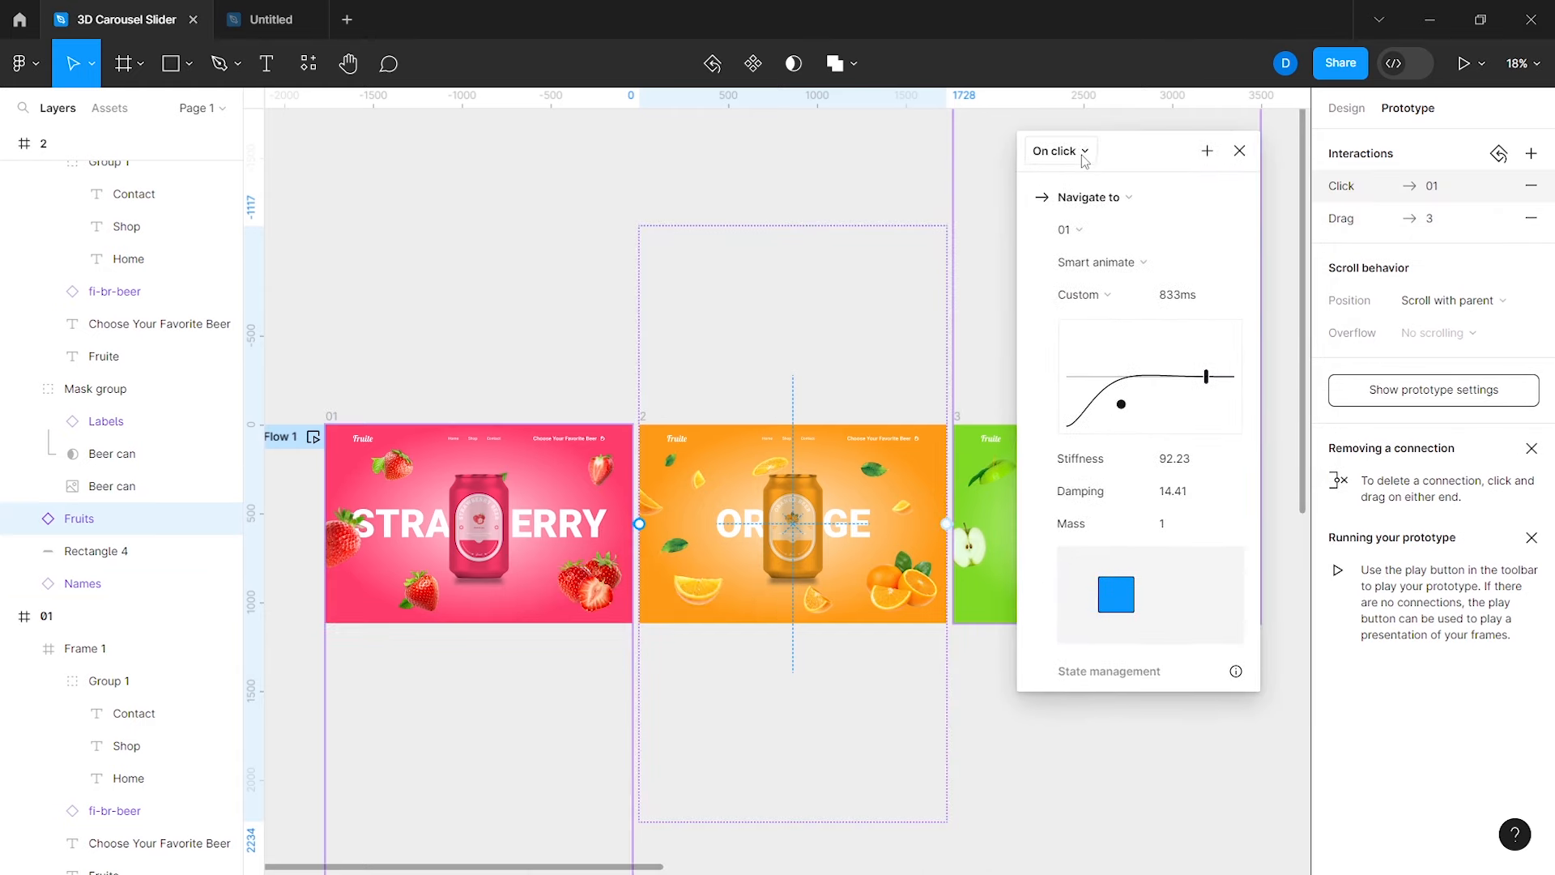
{"action": "left_click", "coordinate": [1083, 154]}
{"action": "left_click", "coordinate": [1076, 188]}
{"action": "left_click", "coordinate": [1239, 151]}
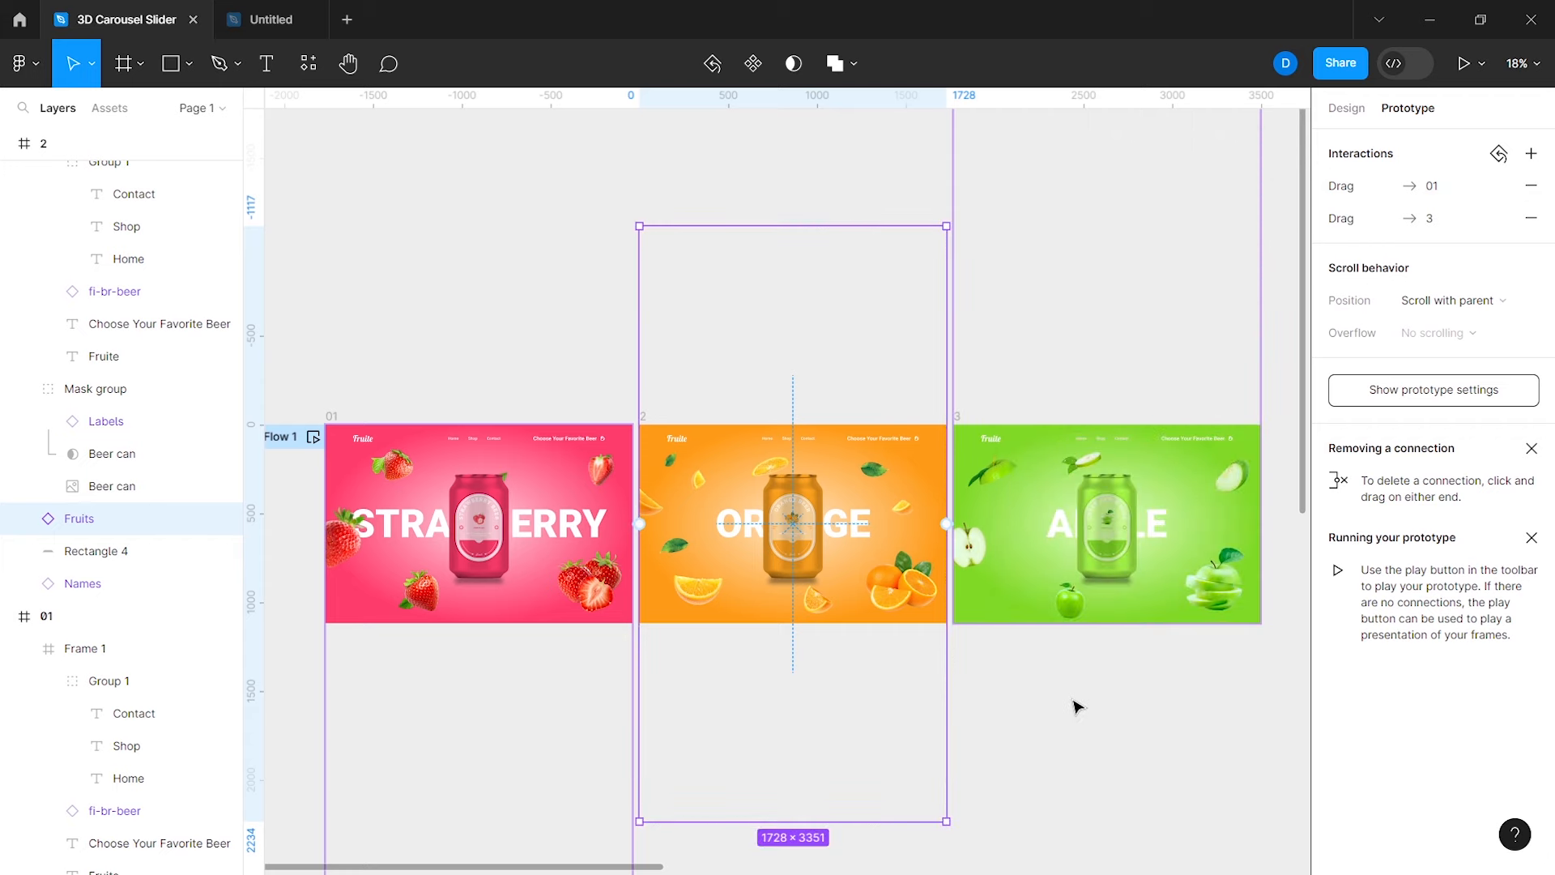
{"action": "left_click", "coordinate": [1073, 708]}
Step: Preview the prototype and swipe through the strawberry, orange and apple slides forward and back to test the transitions
{"action": "scroll", "coordinate": [900, 721], "scroll_direction": "down", "scroll_amount": 2}
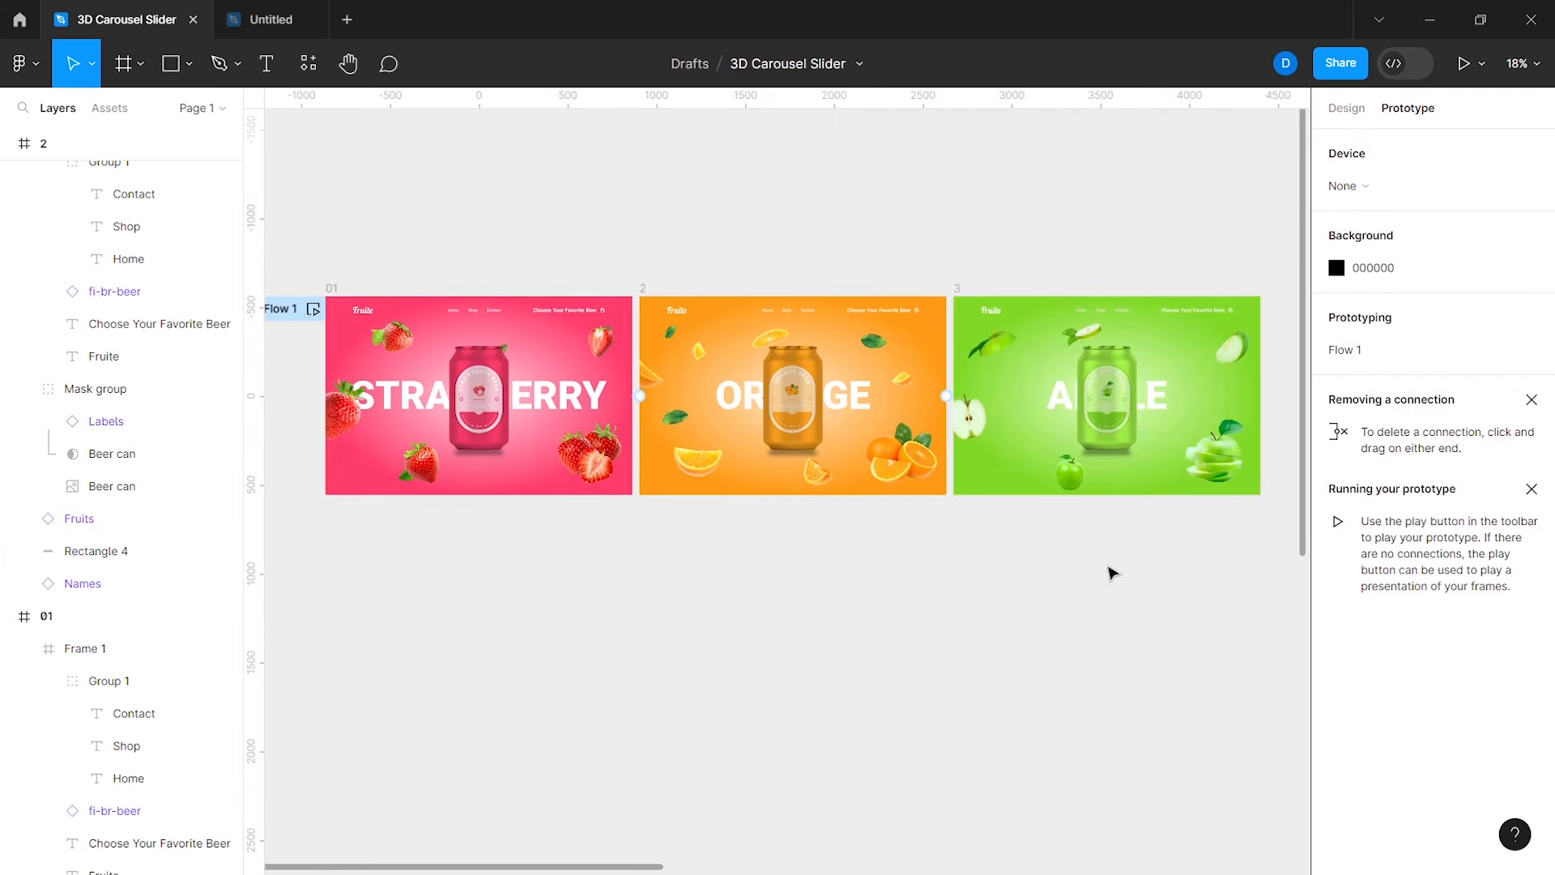
{"action": "key", "text": "ctrl+alt+Return"}
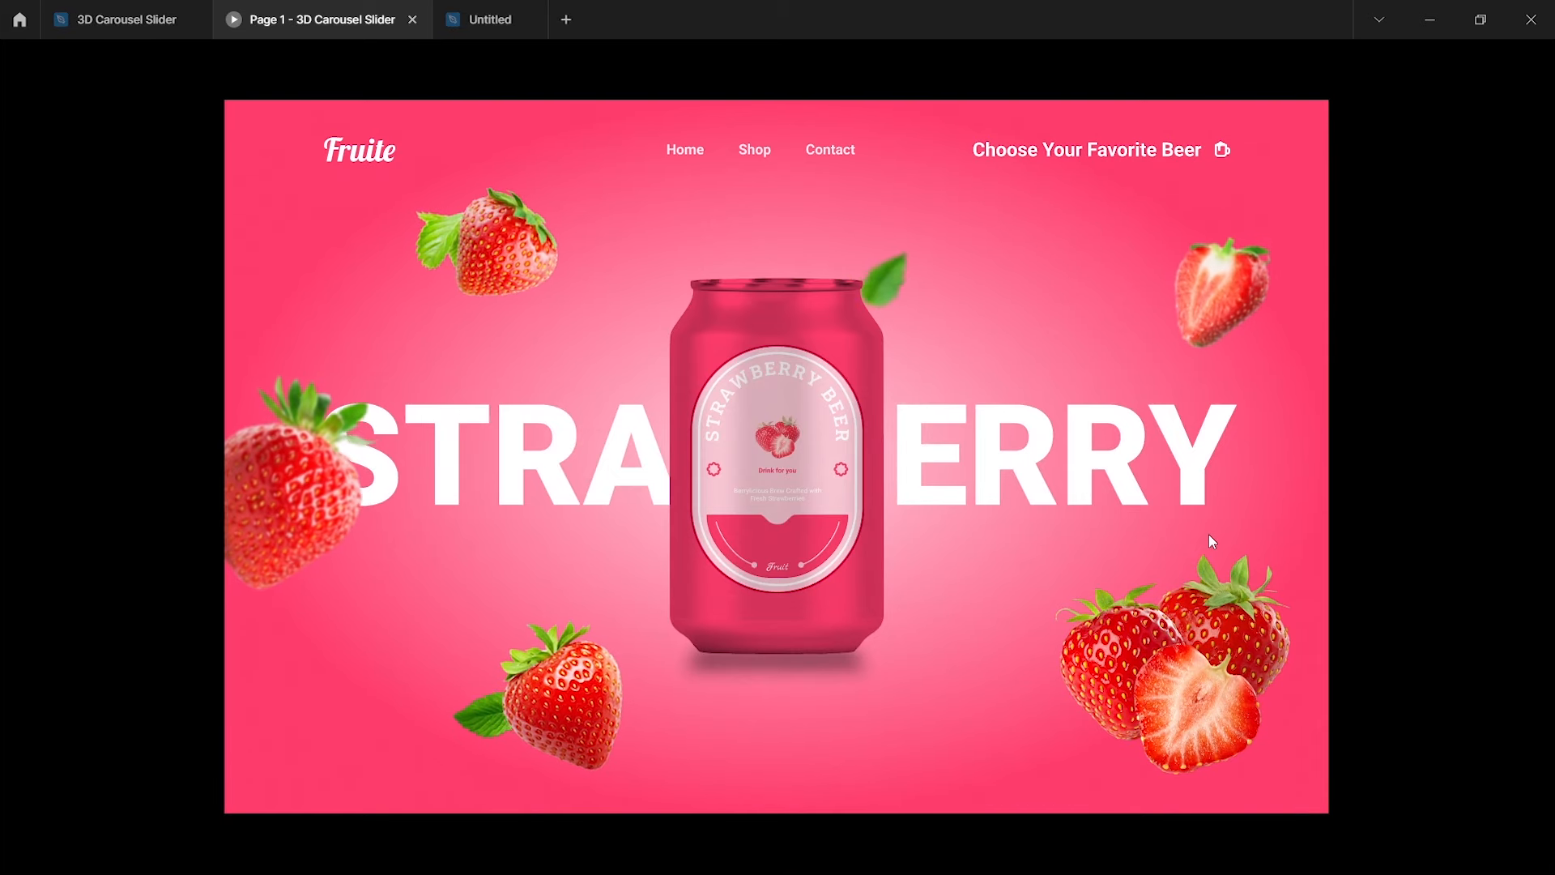
{"action": "left_click_drag", "start_coordinate": [1209, 533], "coordinate": [1212, 386]}
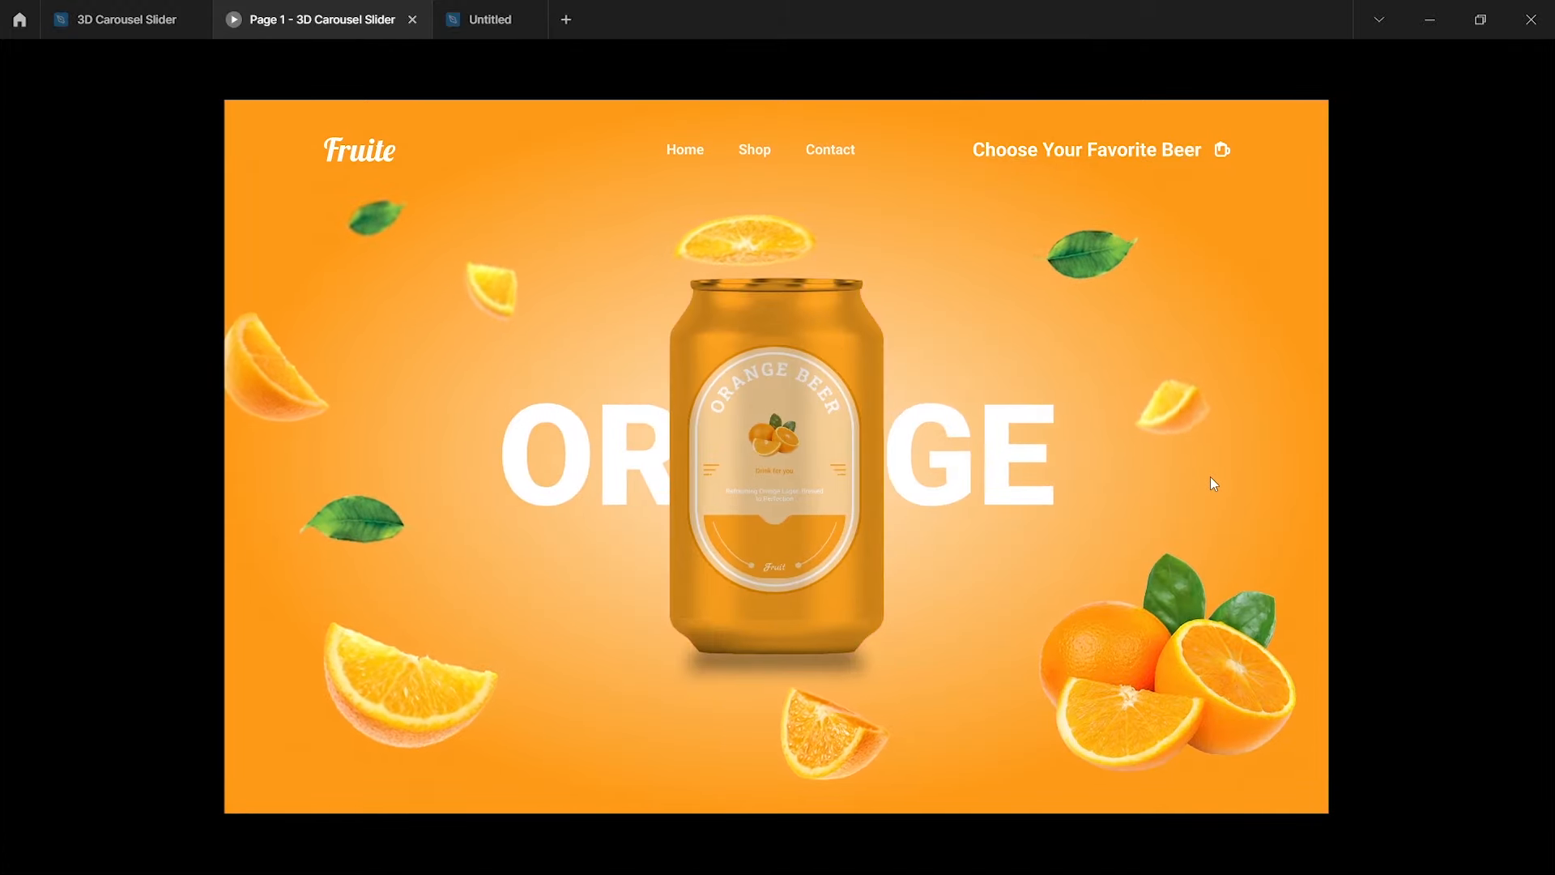
{"action": "left_click_drag", "start_coordinate": [1210, 476], "coordinate": [1215, 283]}
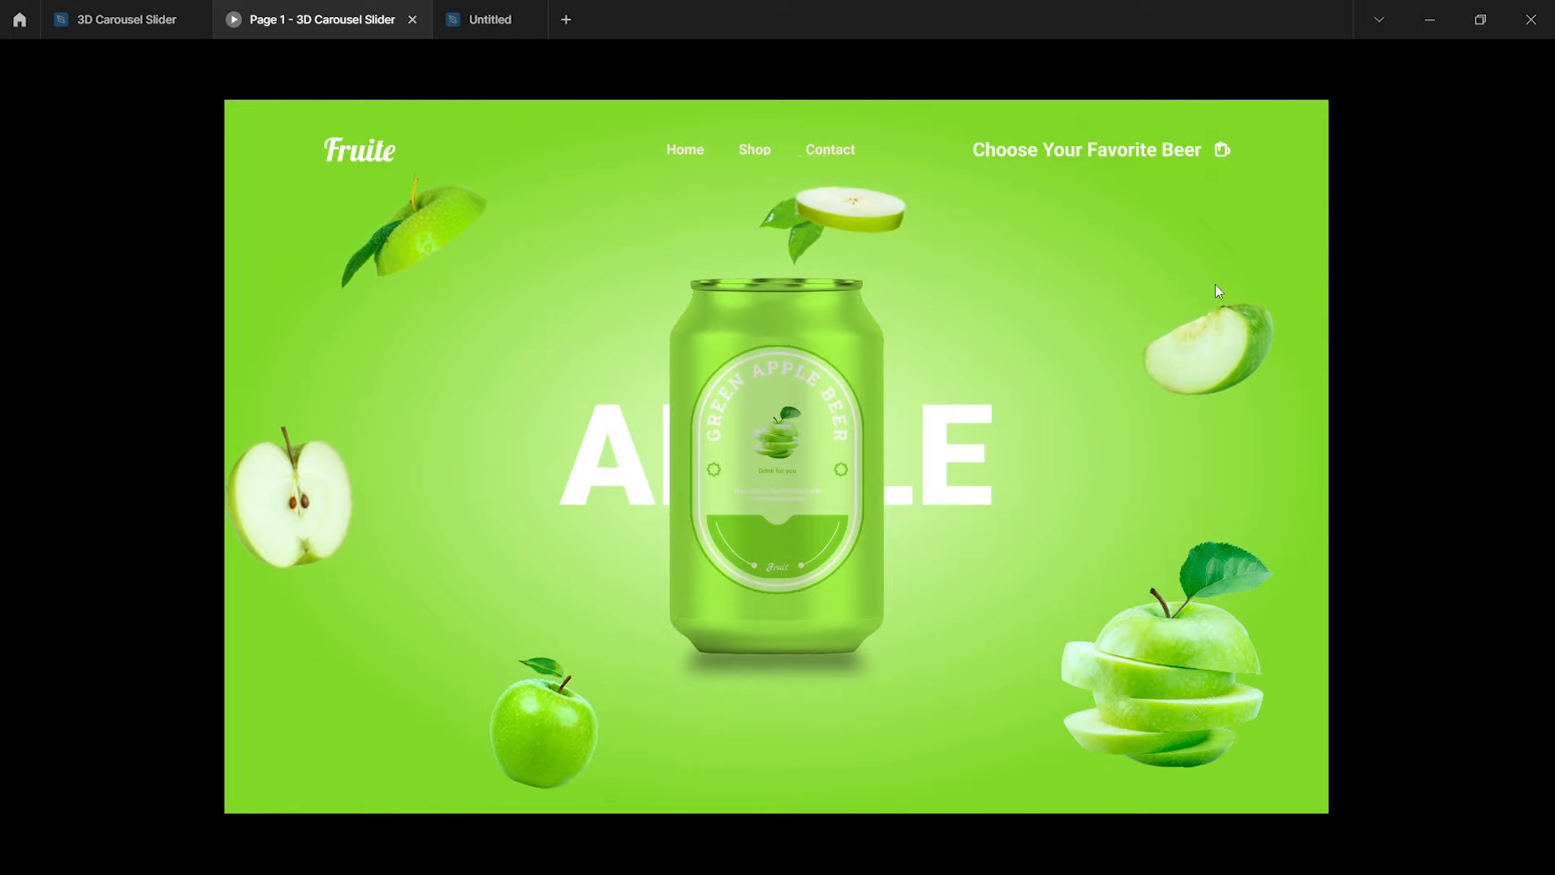
{"action": "left_click_drag", "start_coordinate": [1215, 285], "coordinate": [1214, 450]}
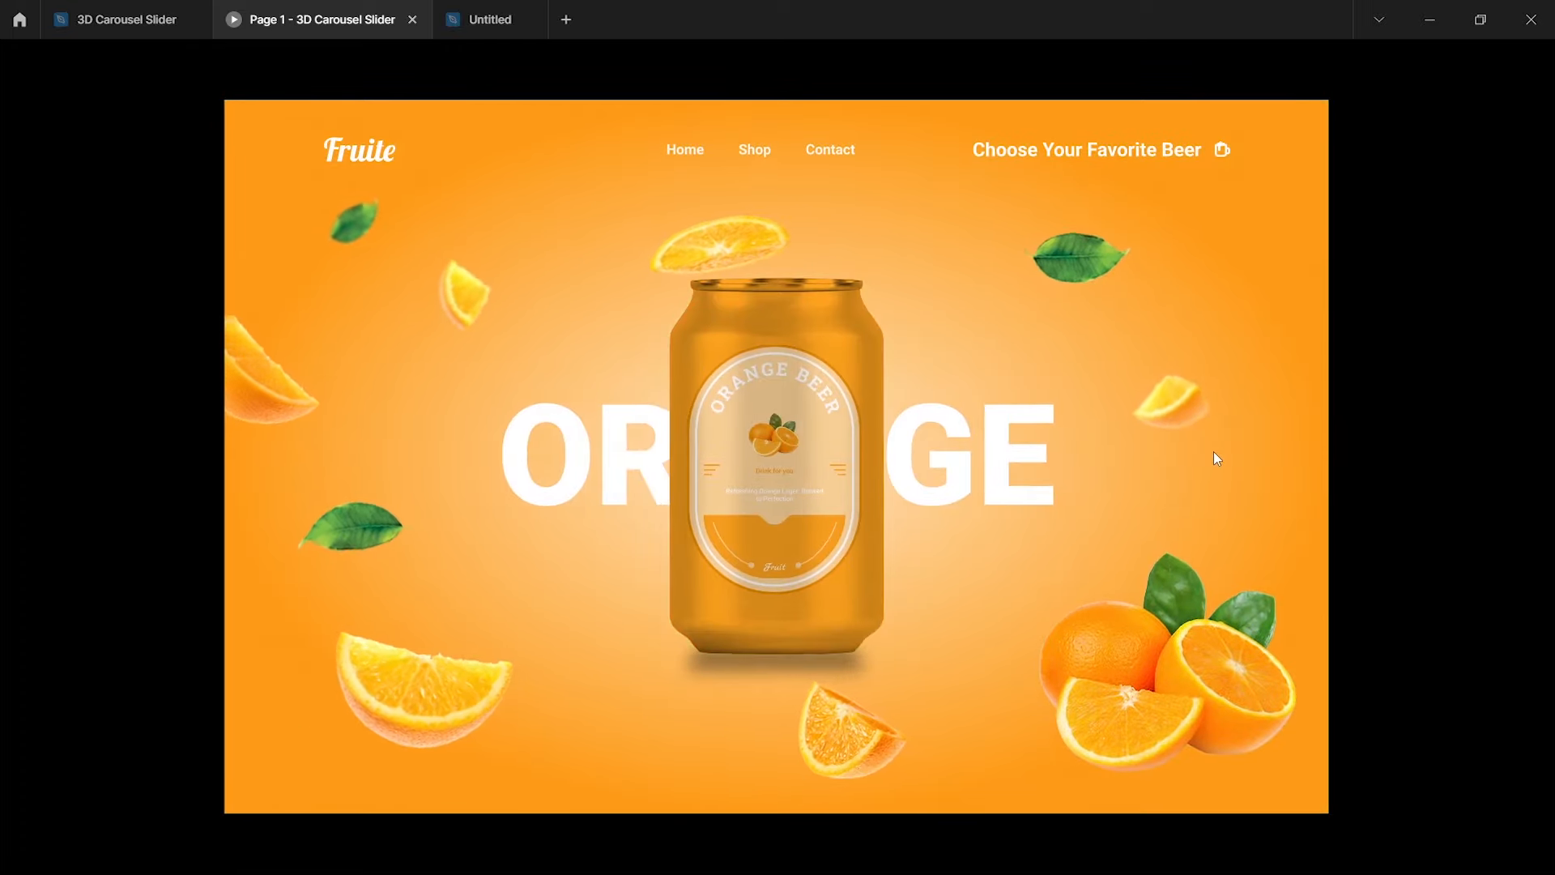
{"action": "left_click_drag", "start_coordinate": [1214, 450], "coordinate": [1208, 601]}
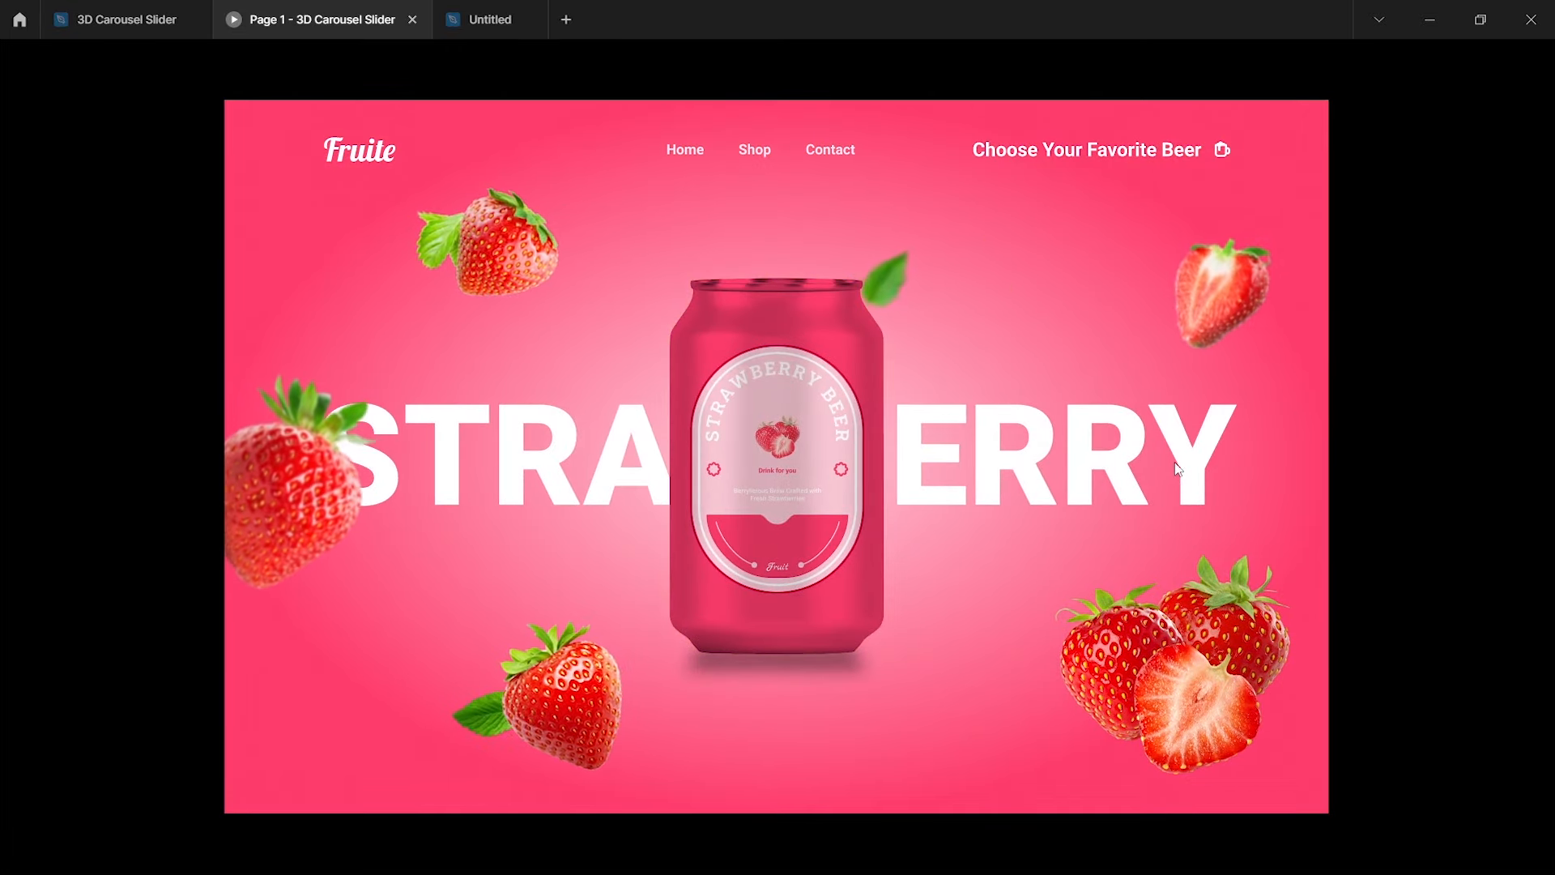
{"action": "left_click_drag", "start_coordinate": [1208, 601], "coordinate": [1262, 217]}
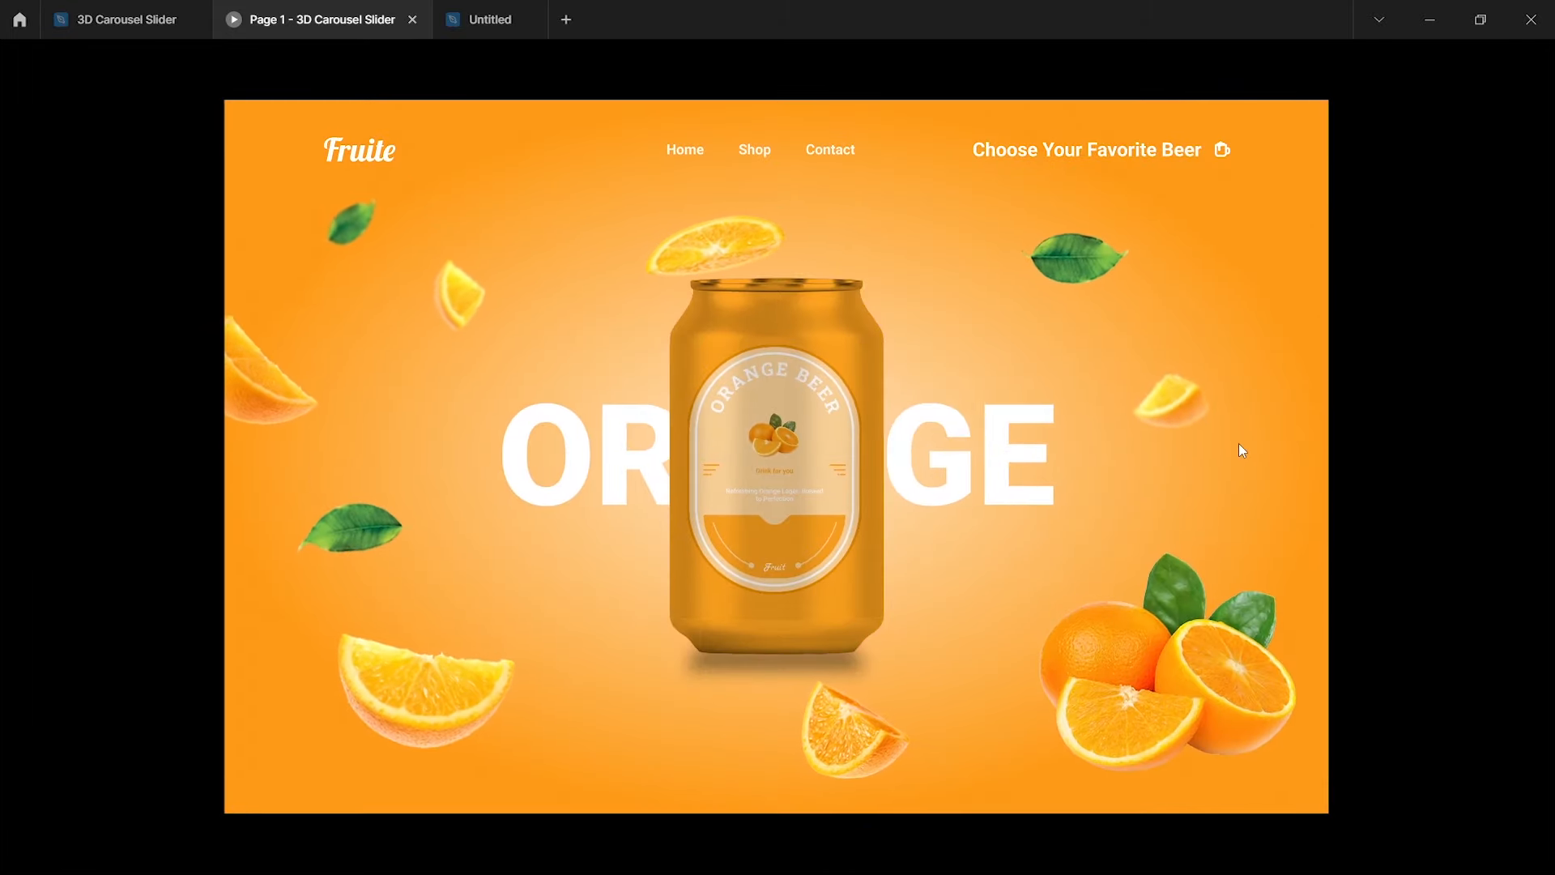
{"action": "left_click_drag", "start_coordinate": [1239, 449], "coordinate": [1263, 178]}
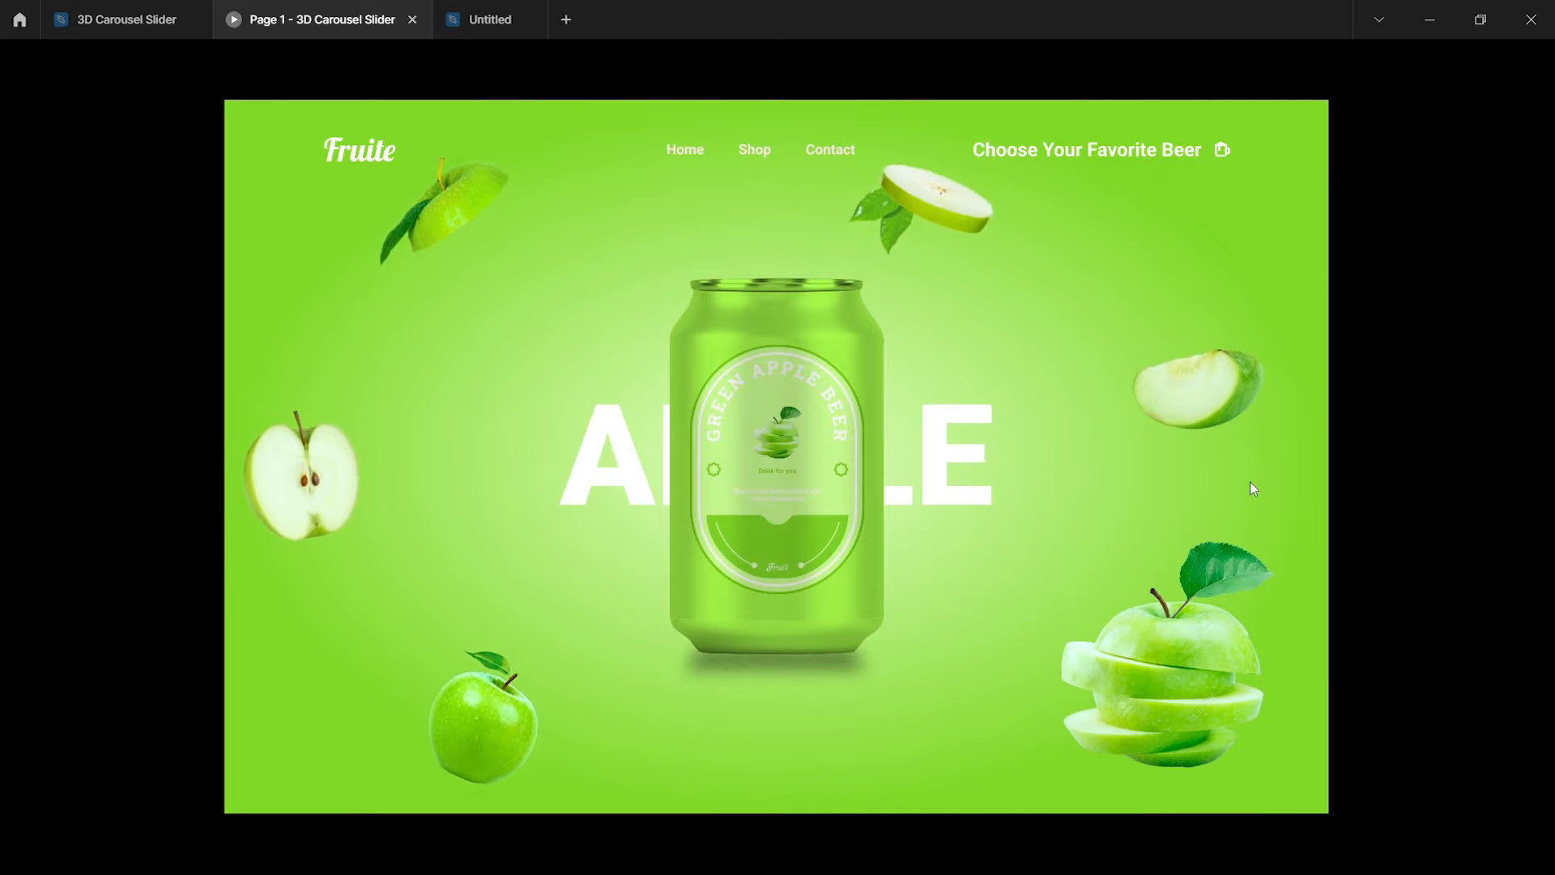
{"action": "left_click_drag", "start_coordinate": [1251, 483], "coordinate": [1256, 648]}
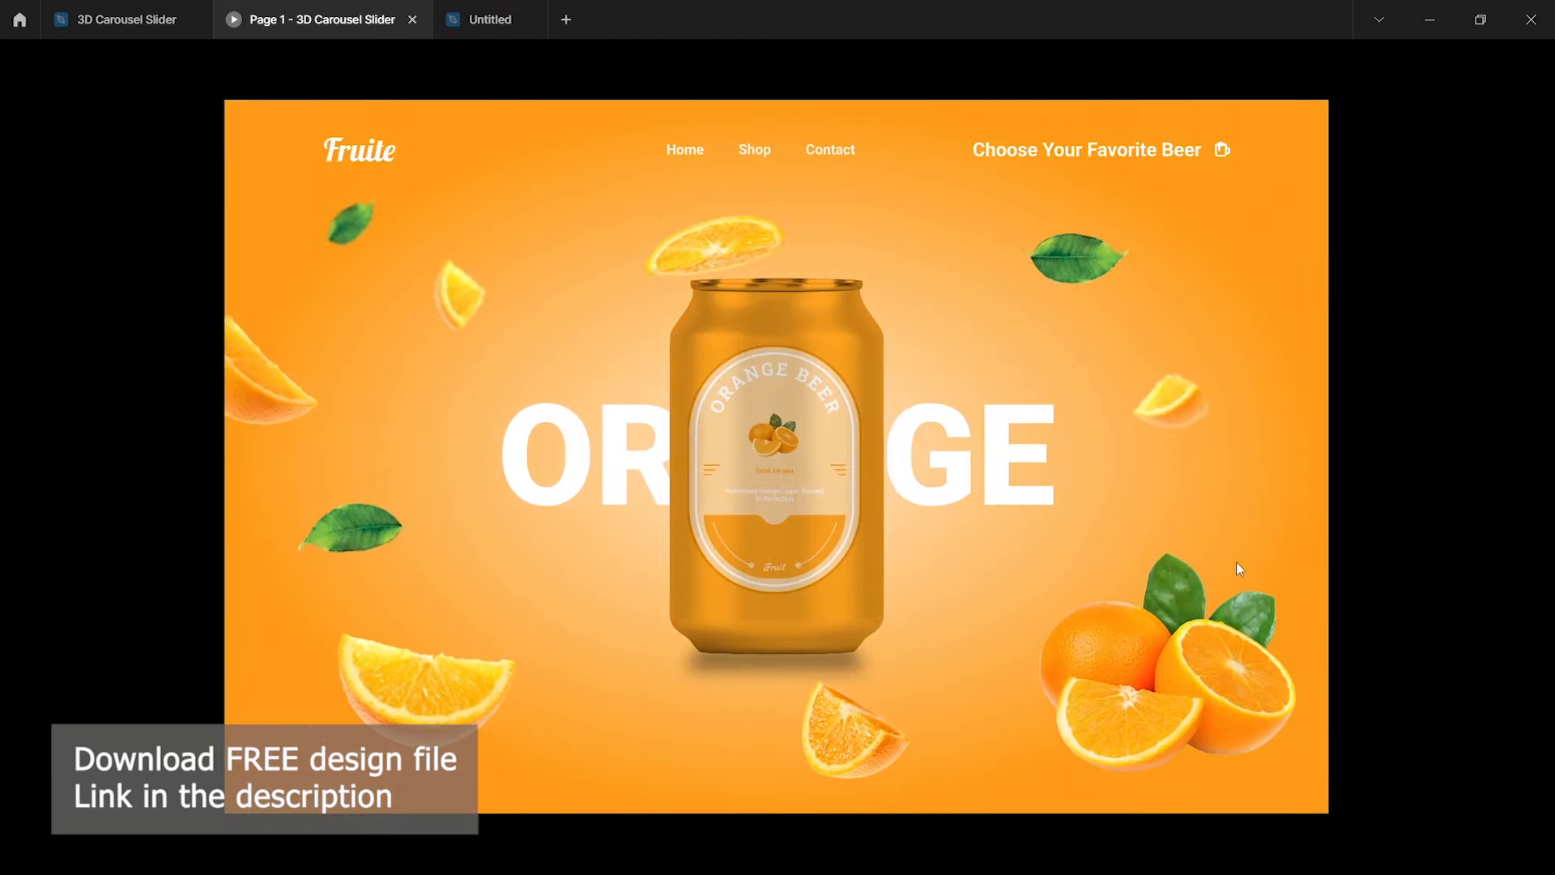
{"action": "left_click_drag", "start_coordinate": [1236, 562], "coordinate": [1257, 757]}
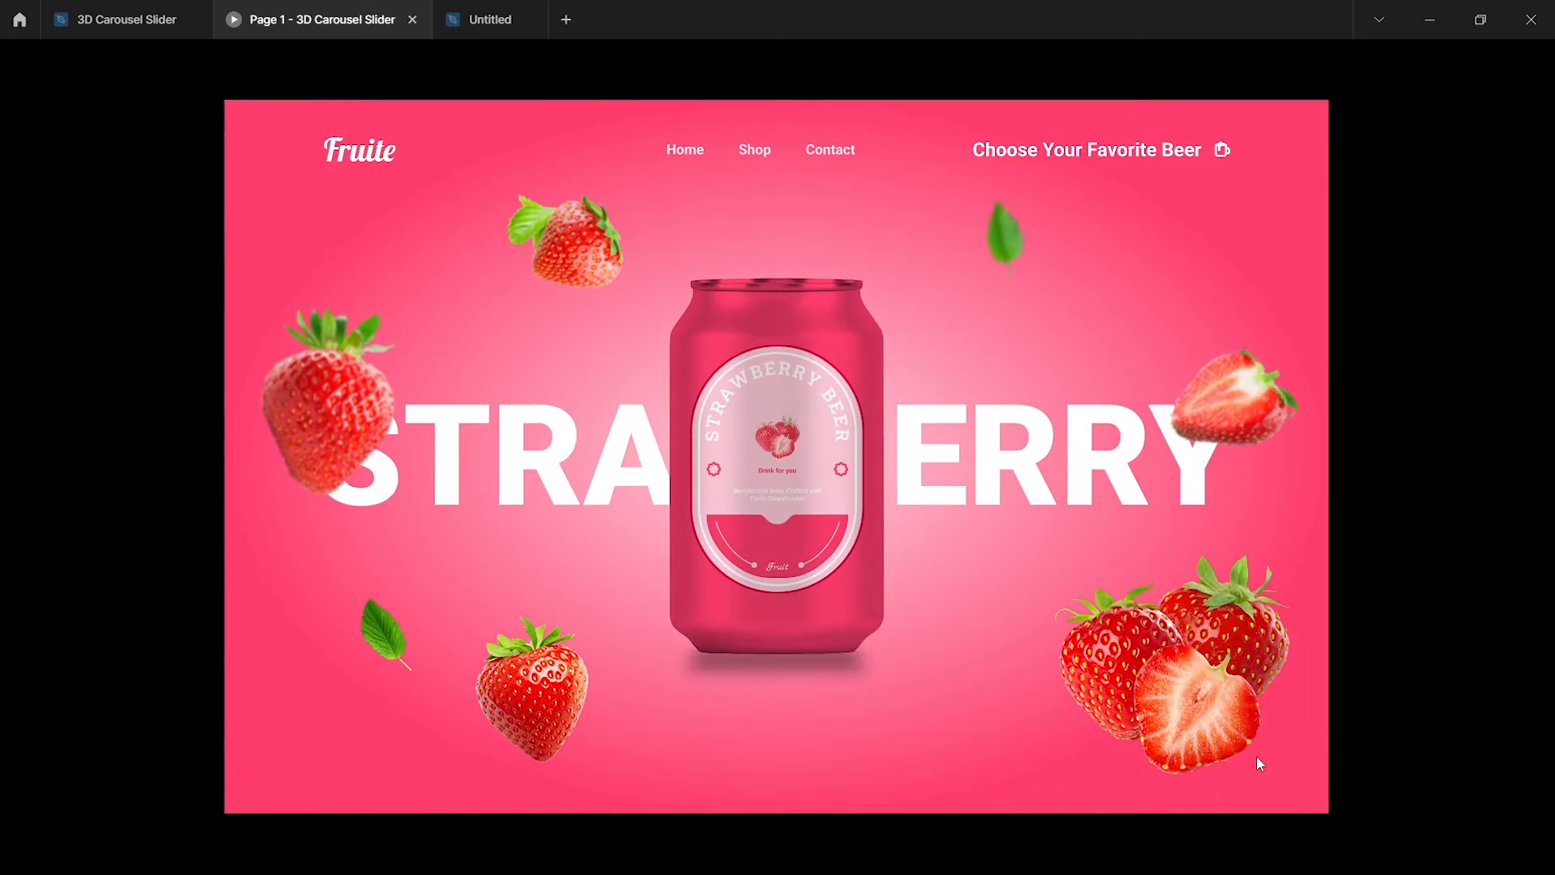